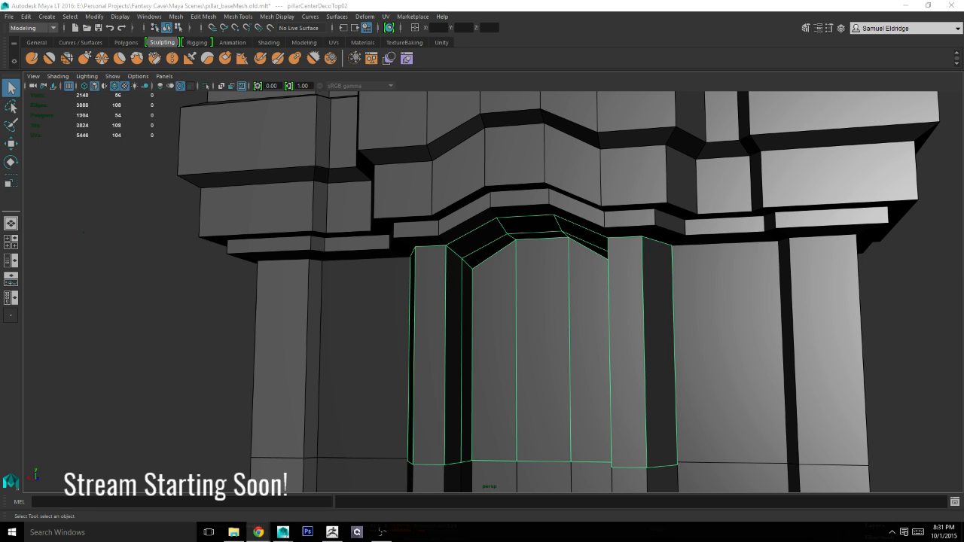
Switch to ZBrush, examine the sculpted pillar base from several angles, and return to the pillar mesh in Maya.
right_click_drag(798, 351, 467, 301, "alt")
right_click_drag(643, 343, 652, 276, "alt")
left_click_drag(652, 276, 617, 294, "alt")
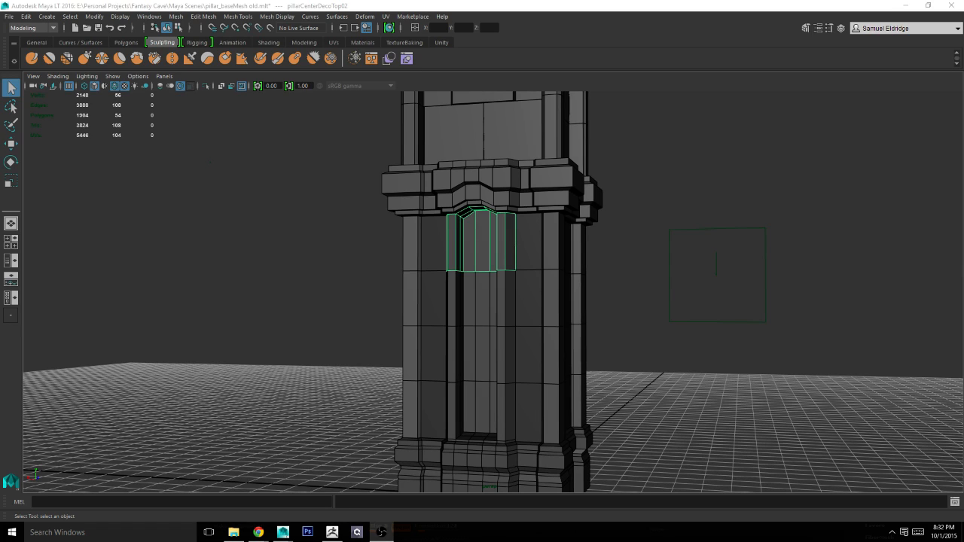
left_click(332, 532)
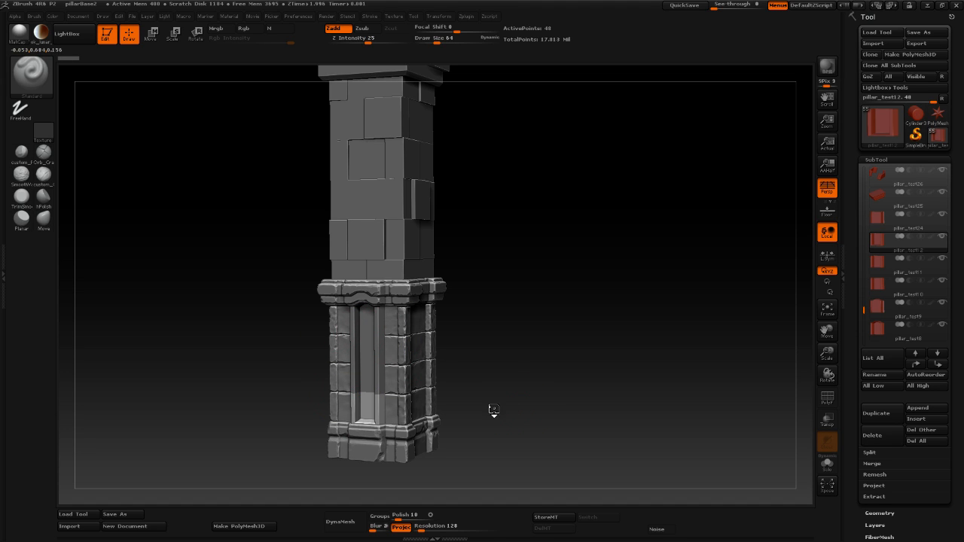
left_click_drag(490, 409, 407, 400)
left_click_drag(486, 430, 517, 428)
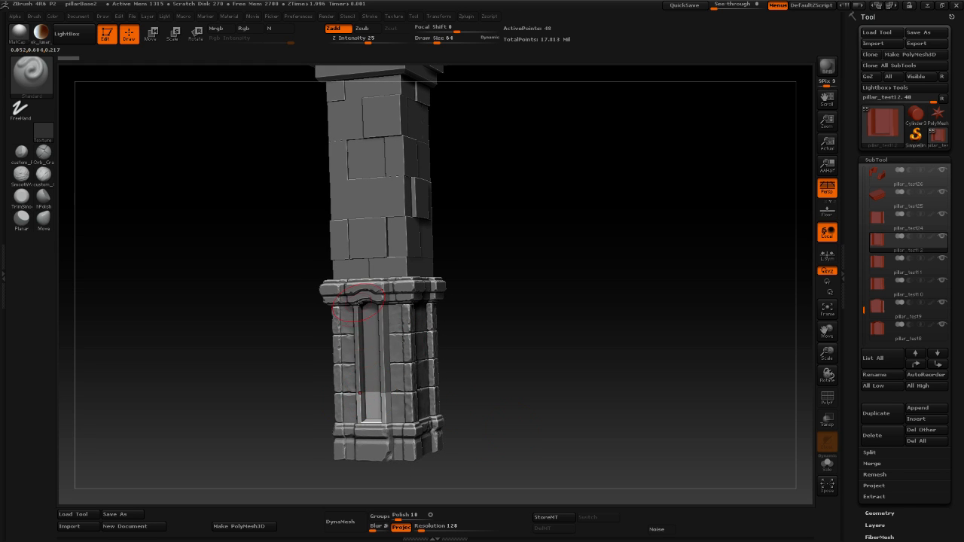
mouse_move(545, 411)
left_mouse_down()
mouse_move(520, 415)
mouse_move(537, 417)
left_mouse_up()
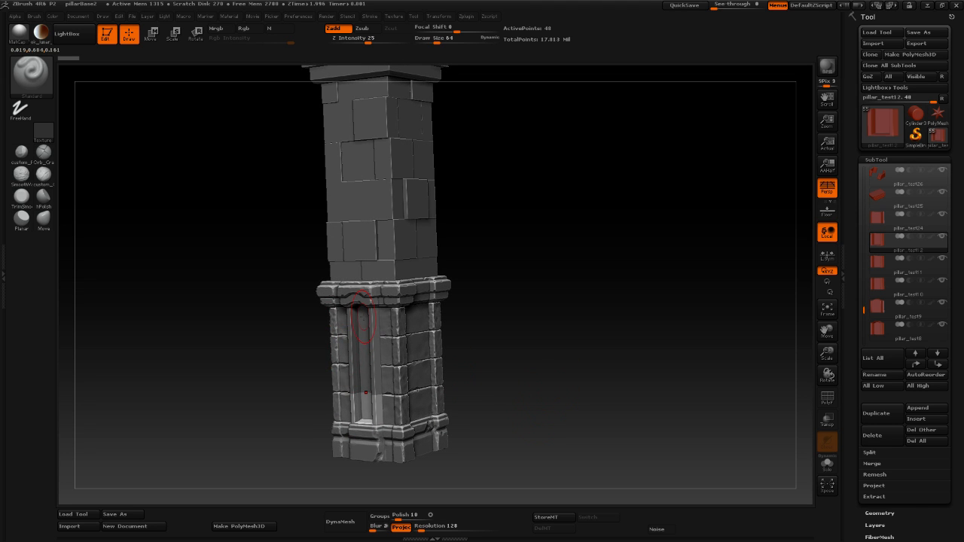
left_click_drag(498, 387, 554, 375)
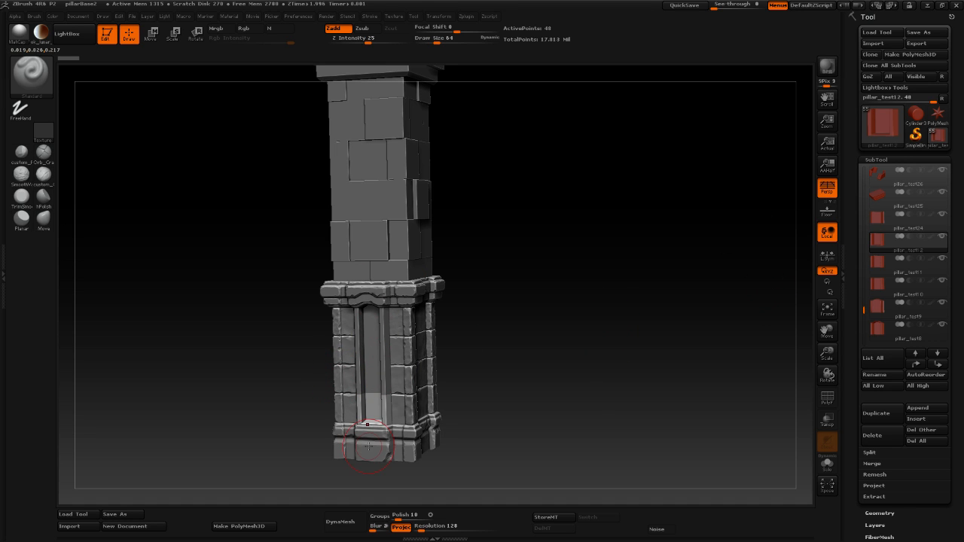
key("alt+Tab")
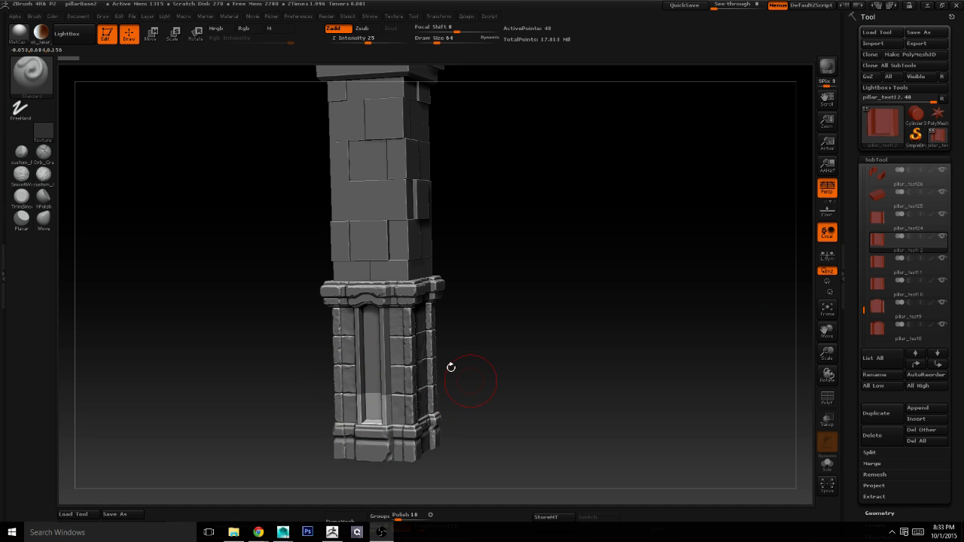
mouse_move(284, 531)
left_click(336, 486)
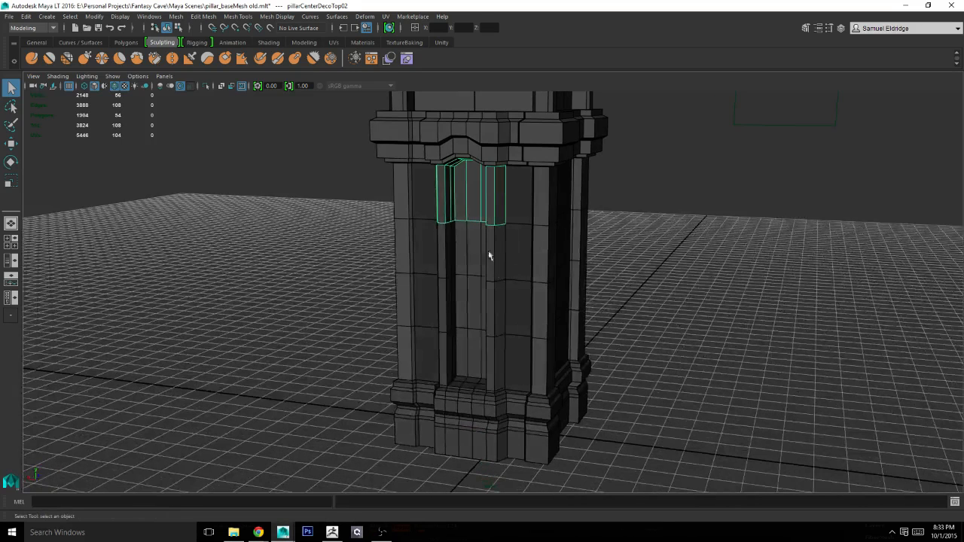
Select the four stacked segments of the recessed centre panel on the pillar's lower section and isolate them.
left_click(484, 312)
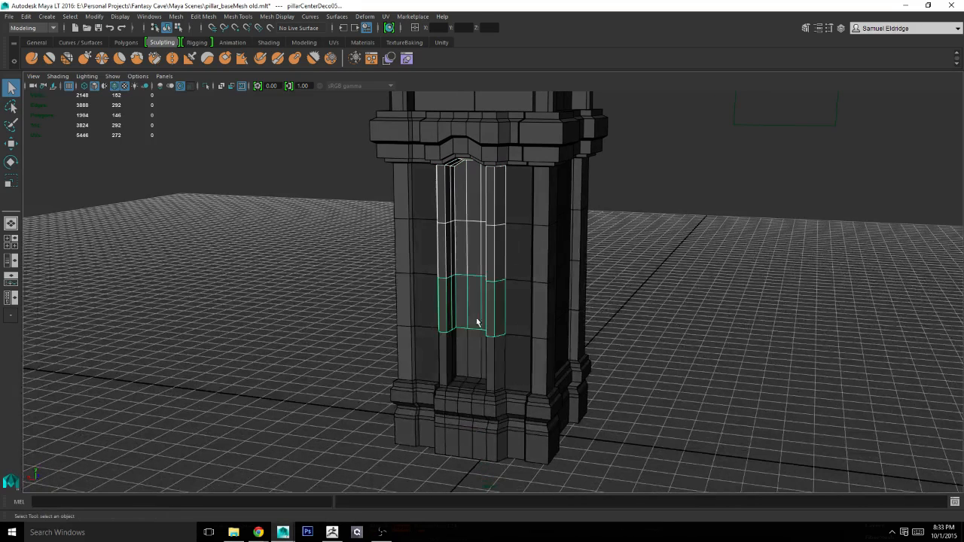
left_click(475, 359)
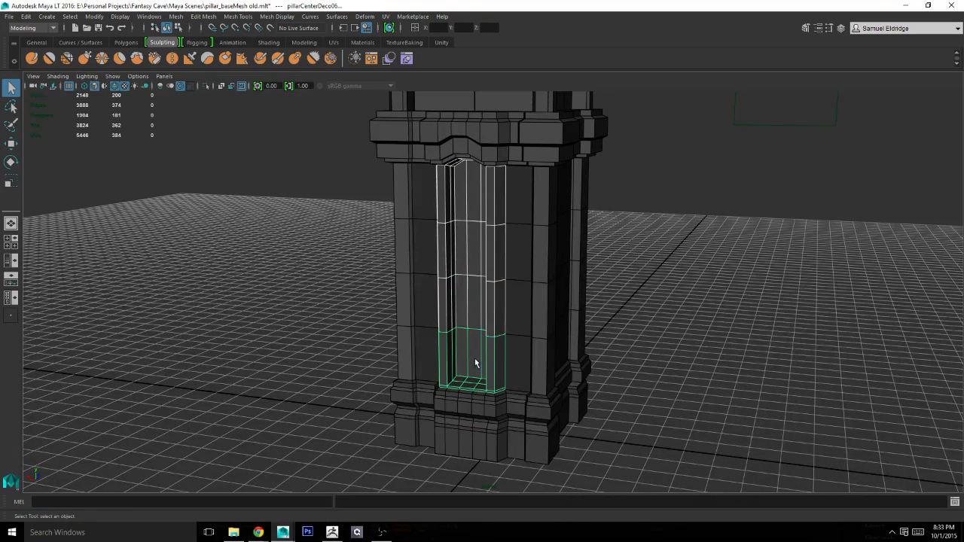
left_click(208, 85)
left_click_drag(552, 252, 479, 238, "alt")
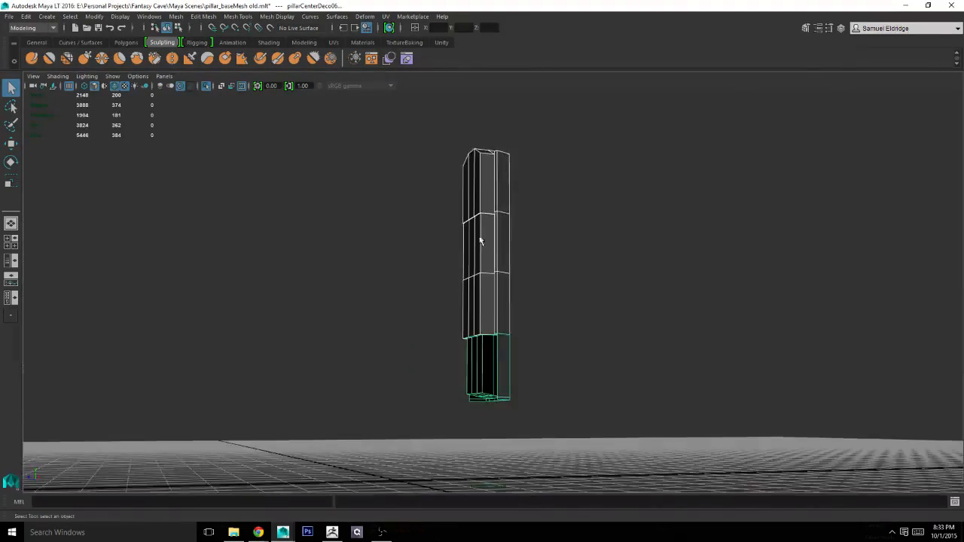
right_click_drag(479, 237, 695, 269, "alt")
left_click_drag(695, 269, 628, 268, "alt")
right_click_drag(628, 268, 495, 237, "alt")
left_click_drag(496, 241, 366, 244, "alt")
Try to combine the four centre panel segments into one mesh and merge all of its vertices.
left_click(175, 15)
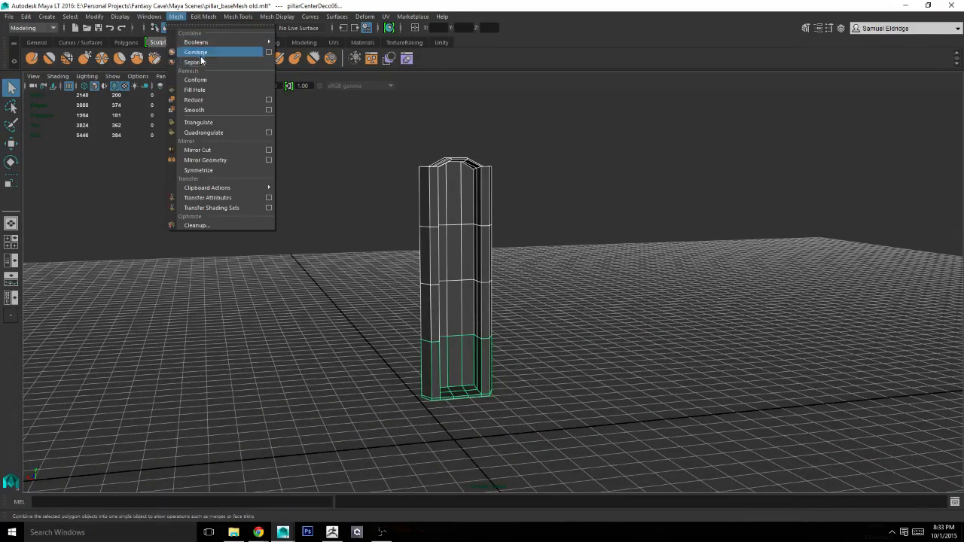
left_click(198, 52)
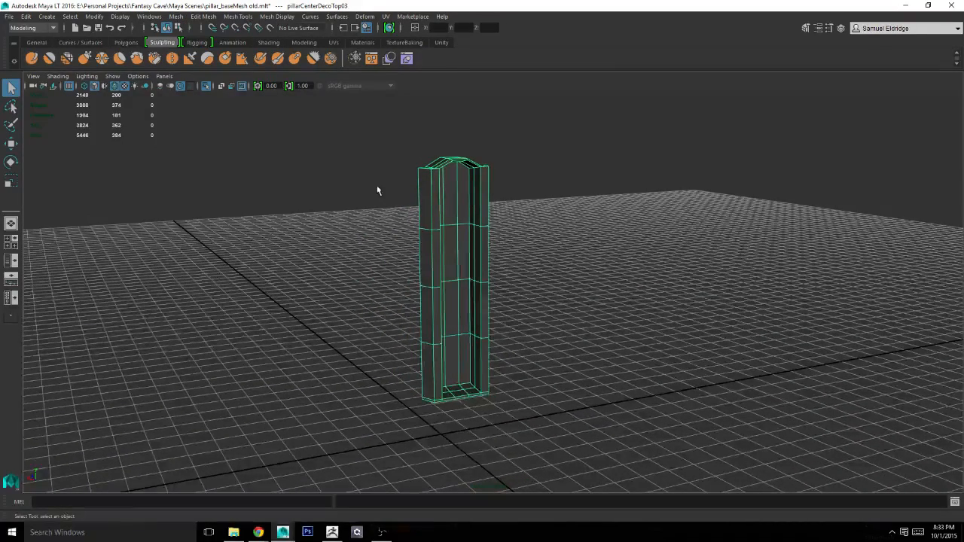
right_click_drag(450, 200, 430, 200)
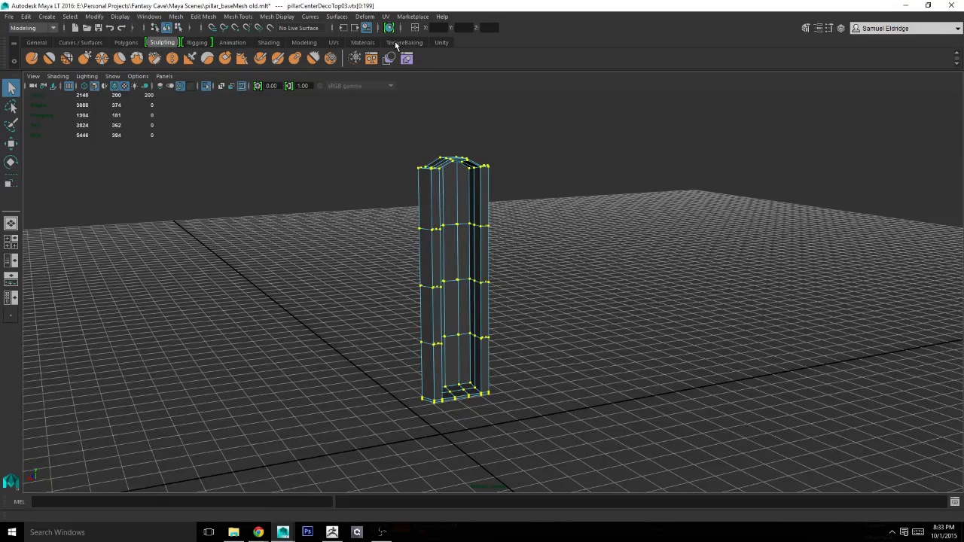
left_click(305, 42)
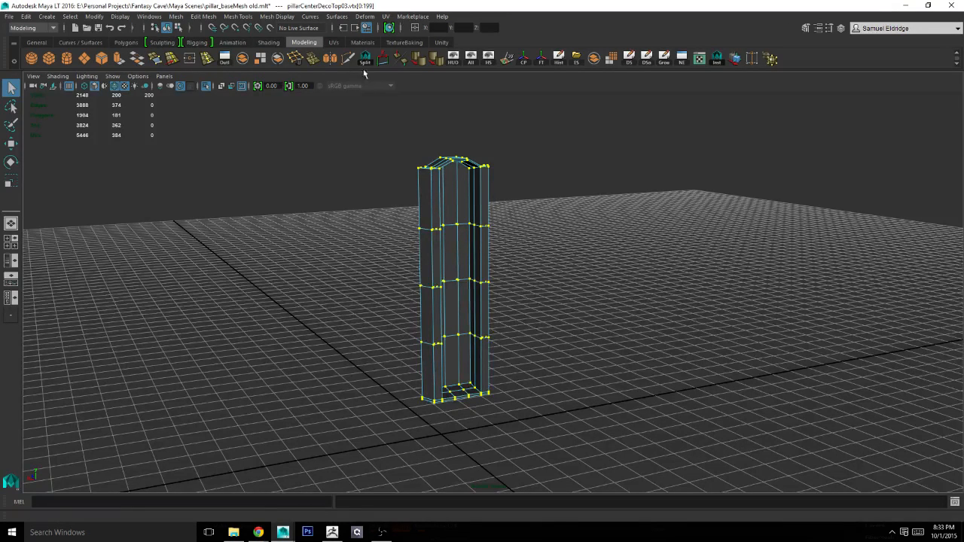
key("g")
left_click_drag(485, 209, 459, 202, "alt")
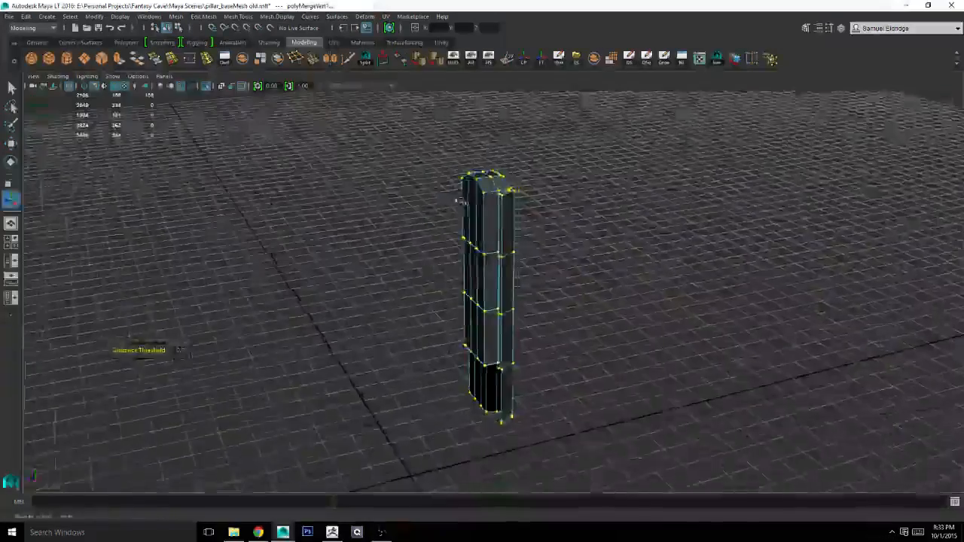
Examine the back and sides of the merged centre panel, checking how the segments meet at their seams.
right_click_drag(460, 201, 605, 207, "alt")
left_click_drag(605, 207, 591, 172, "alt")
key("q")
right_click_drag(496, 220, 570, 193)
left_click(574, 196)
left_click_drag(574, 197, 557, 234, "alt")
right_click_drag(558, 235, 601, 235, "alt")
left_click(519, 234)
left_click_drag(519, 233, 583, 235, "alt")
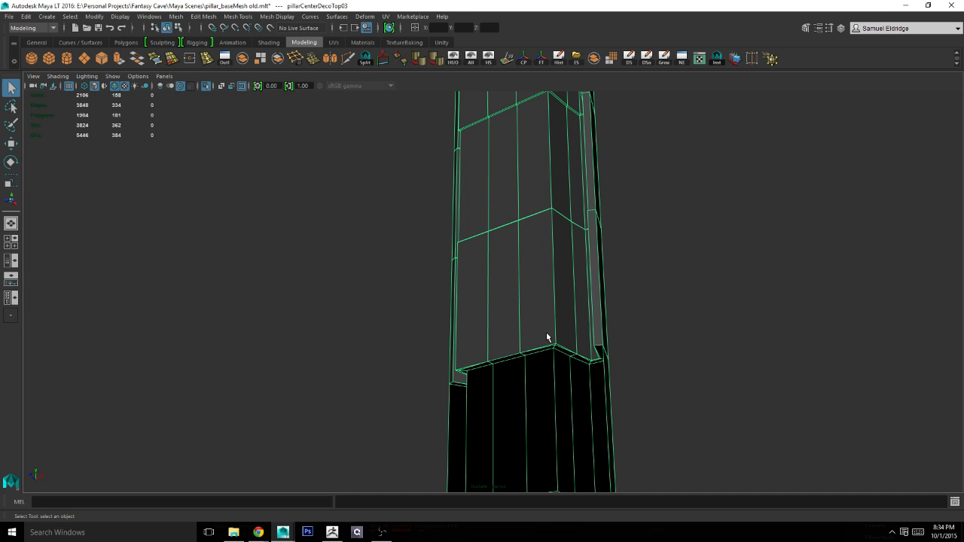
left_click_drag(595, 292, 493, 286, "alt")
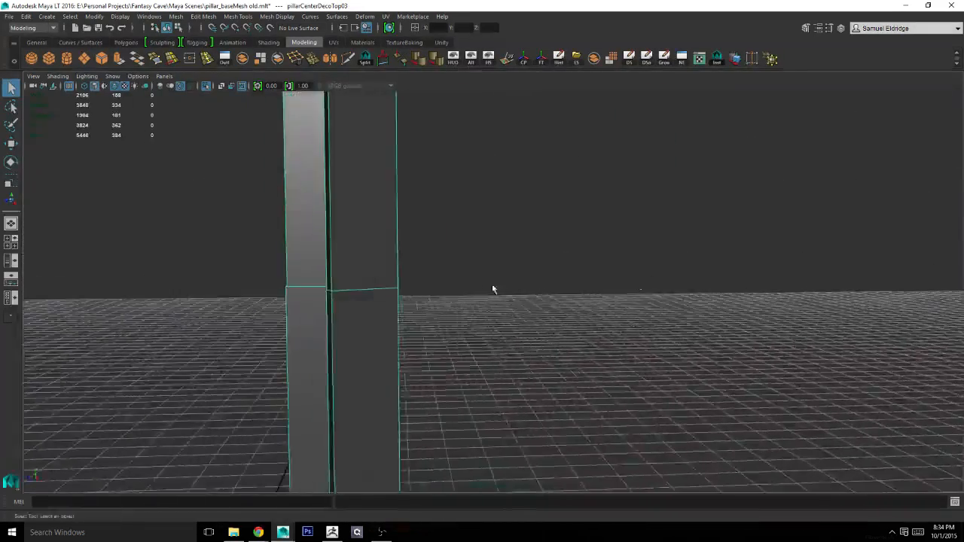
right_click_drag(492, 286, 529, 239, "alt")
left_click_drag(528, 239, 748, 255, "alt")
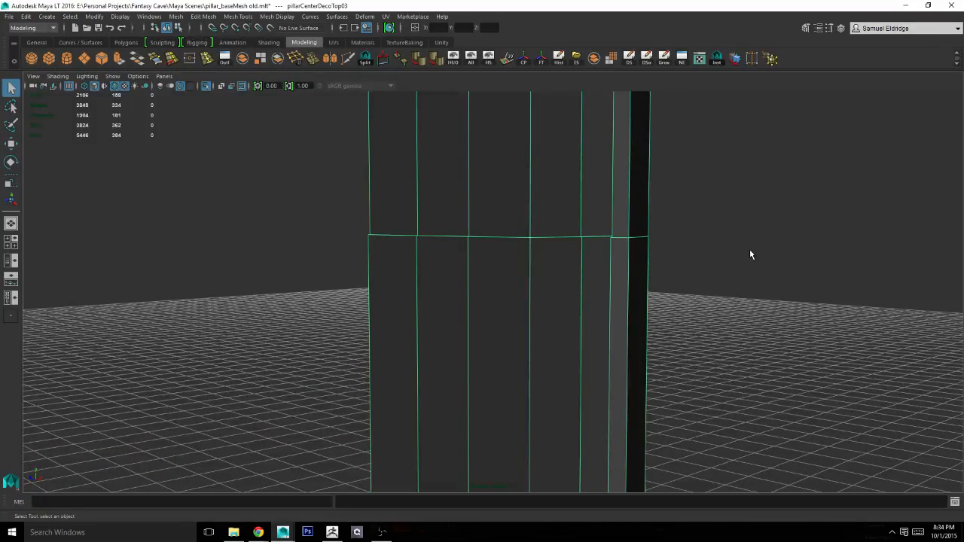
Undo the vertex merge, the combine and the isolation of the centre panel segments.
key("ctrl+z")
key("ctrl+z")
key("ctrl+z")
key("ctrl+z")
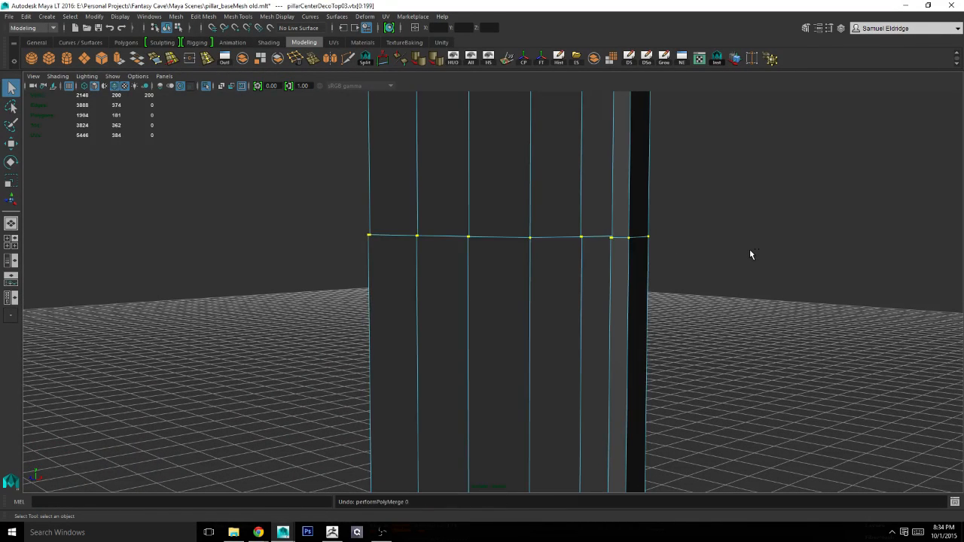
key("ctrl+z")
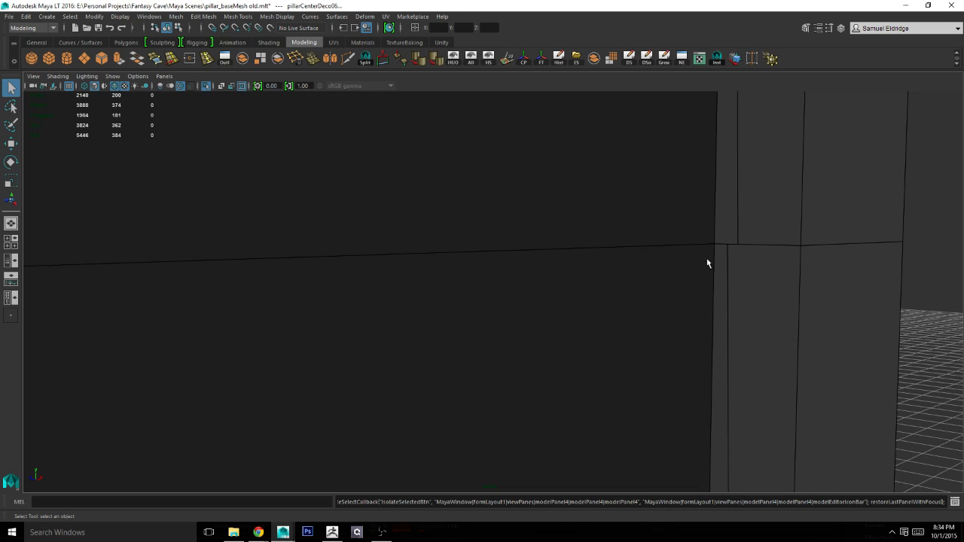
Select the four centre panel segments on another side of the pillar and isolate them.
left_click_drag(706, 263, 423, 272, "alt")
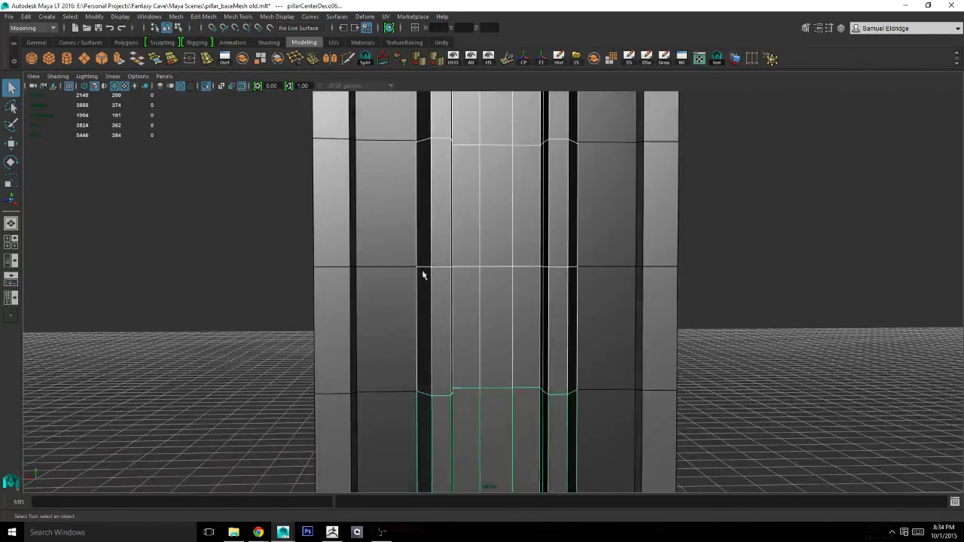
right_click_drag(497, 276, 536, 260)
left_click(489, 284)
left_click_drag(487, 295, 624, 330, "alt")
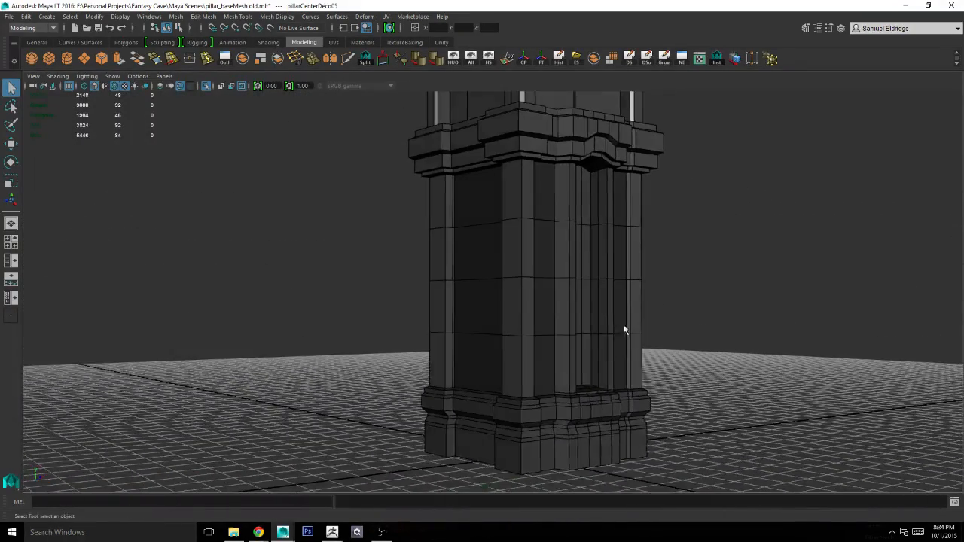
left_click(582, 312, "shift")
left_click(578, 189, "shift")
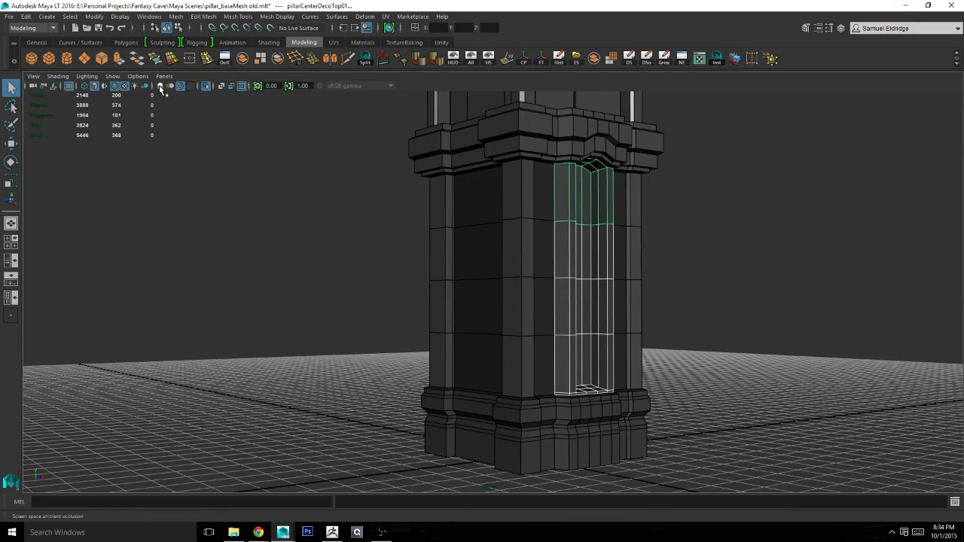
left_click(206, 86)
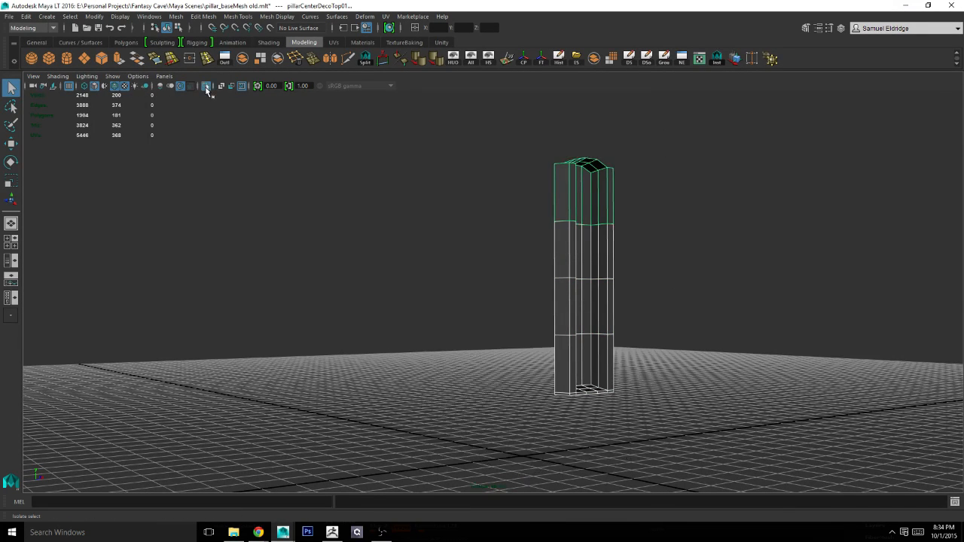
Select the arched top segment of the centre panel and isolate it from the other three segments.
left_click_drag(377, 185, 451, 219, "alt")
right_click_drag(452, 219, 564, 231, "alt")
left_click_drag(564, 230, 444, 263, "alt")
middle_click_drag(445, 263, 400, 336, "alt")
right_click_drag(400, 336, 547, 321, "alt")
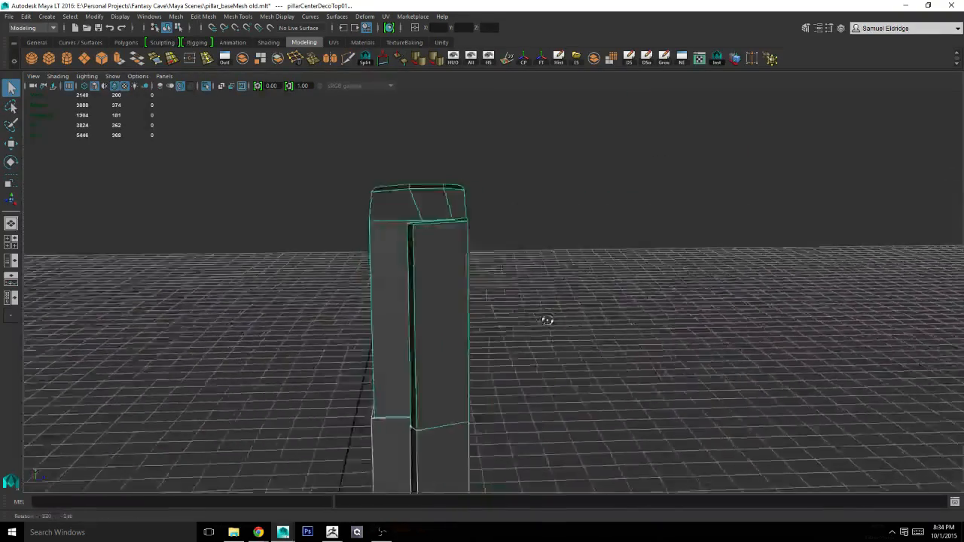
left_click_drag(547, 321, 430, 301, "alt")
left_click(430, 301)
right_click_drag(430, 301, 503, 295, "alt")
left_click_drag(503, 295, 520, 276, "alt")
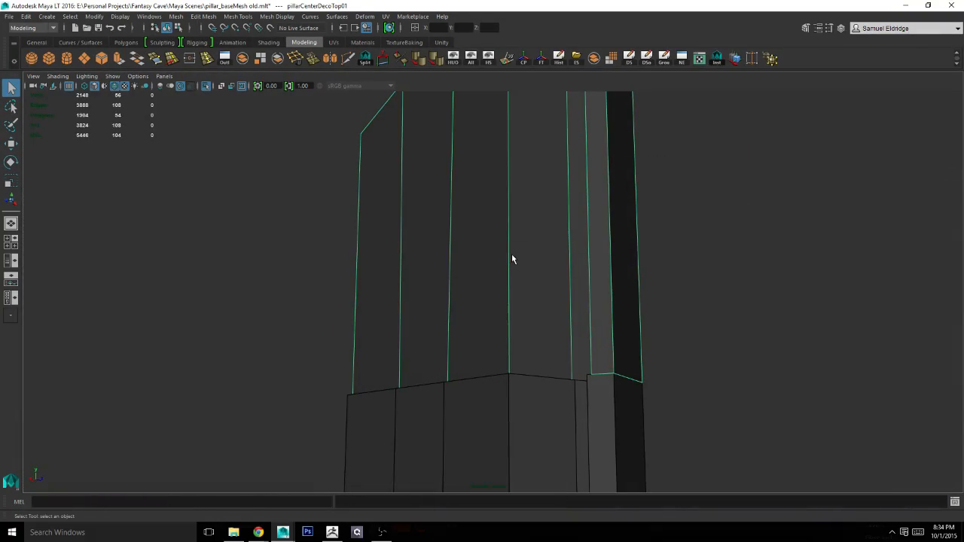
left_click(204, 89)
Delete the loop of thickness faces running along the underside and sides of the arched top segment.
left_click_drag(339, 211, 452, 143, "alt")
middle_click_drag(452, 143, 312, 198, "alt")
right_click_drag(312, 198, 502, 307, "alt")
left_click(504, 308)
double_click(517, 357, "shift")
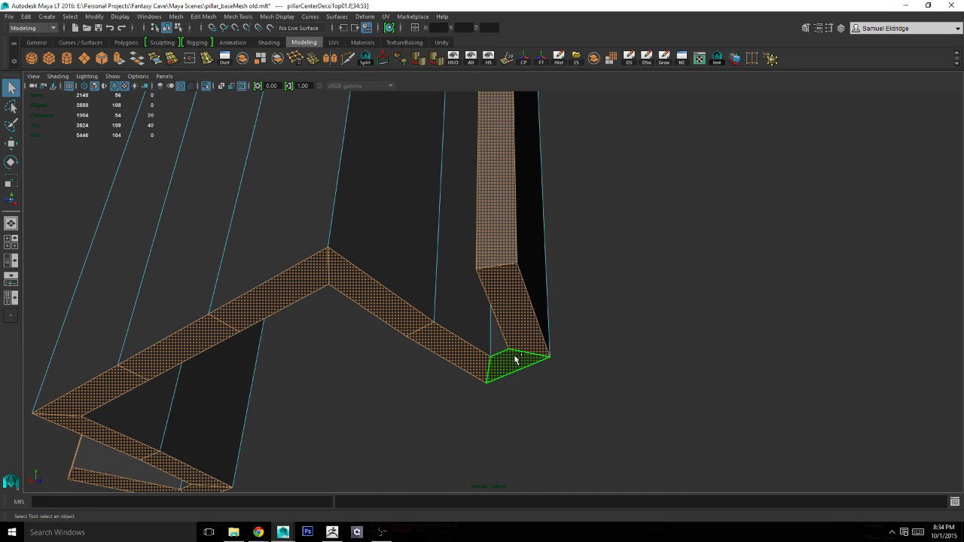
left_click(513, 357)
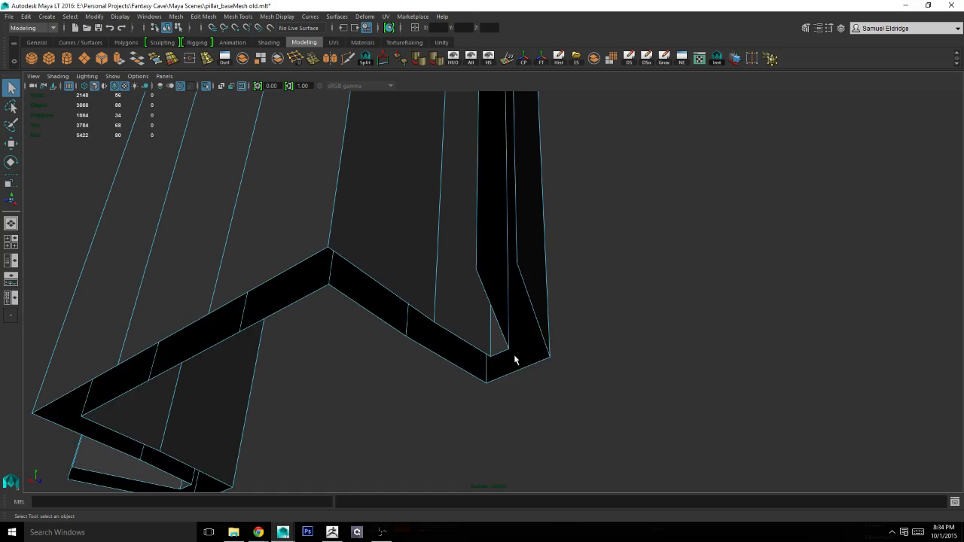
Delete the detached back wall faces and the upper shell faces of the arched segment, keeping its front surface.
left_click_drag(512, 355, 521, 262, "alt")
double_click(354, 334, "shift")
key("Delete")
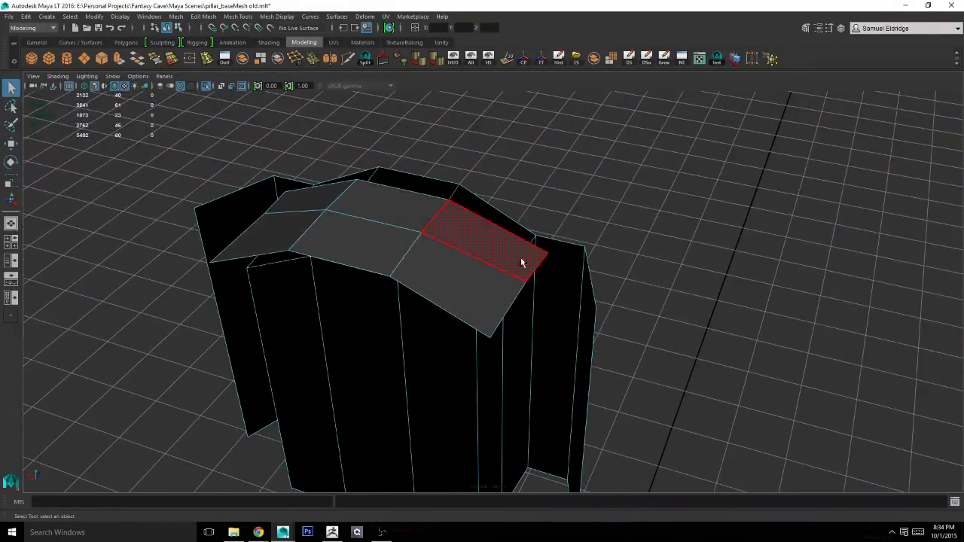
left_click(520, 262)
double_click(270, 245, "shift")
key("Delete")
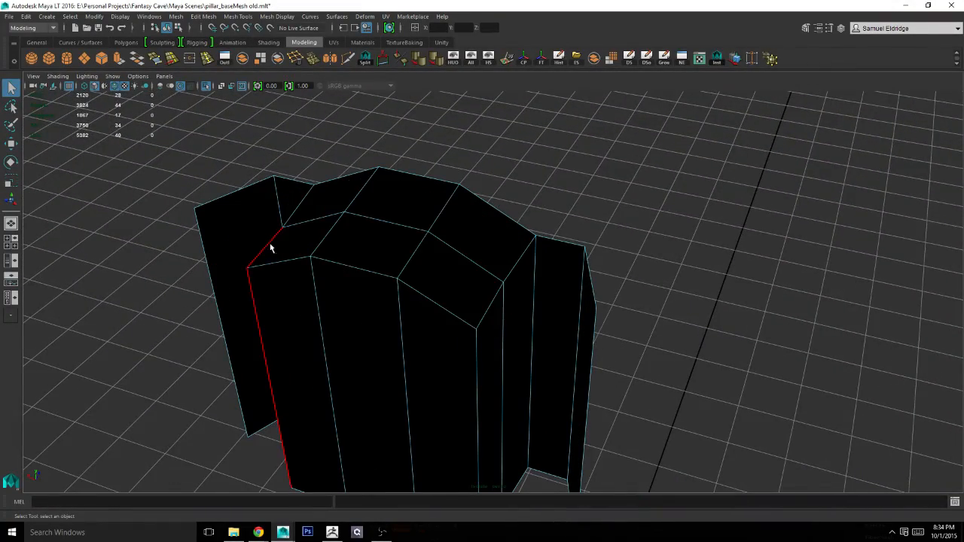
Return to object mode and select the trimmed arched segment as a whole.
left_click_drag(270, 243, 215, 211, "alt")
right_click_drag(394, 209, 493, 189)
left_click_drag(493, 189, 538, 246, "alt")
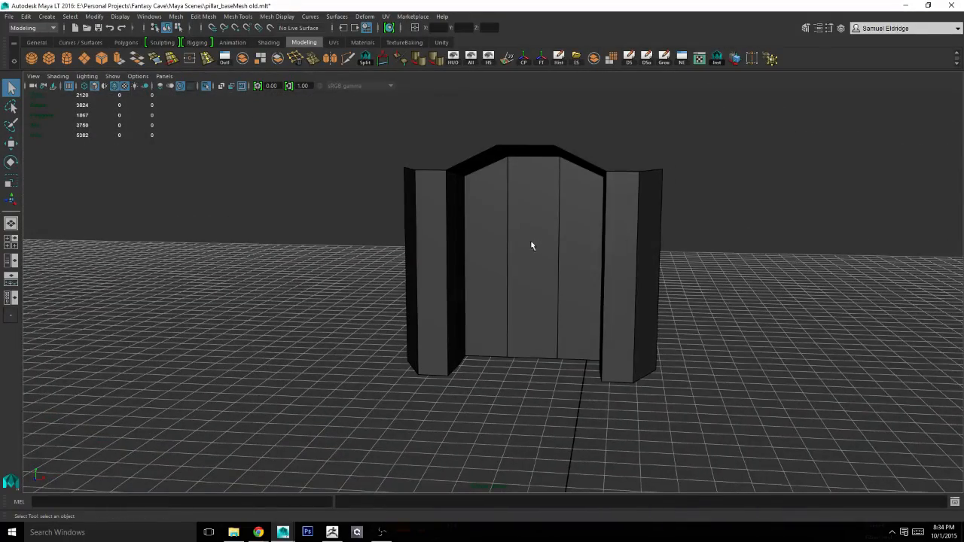
left_click(506, 172)
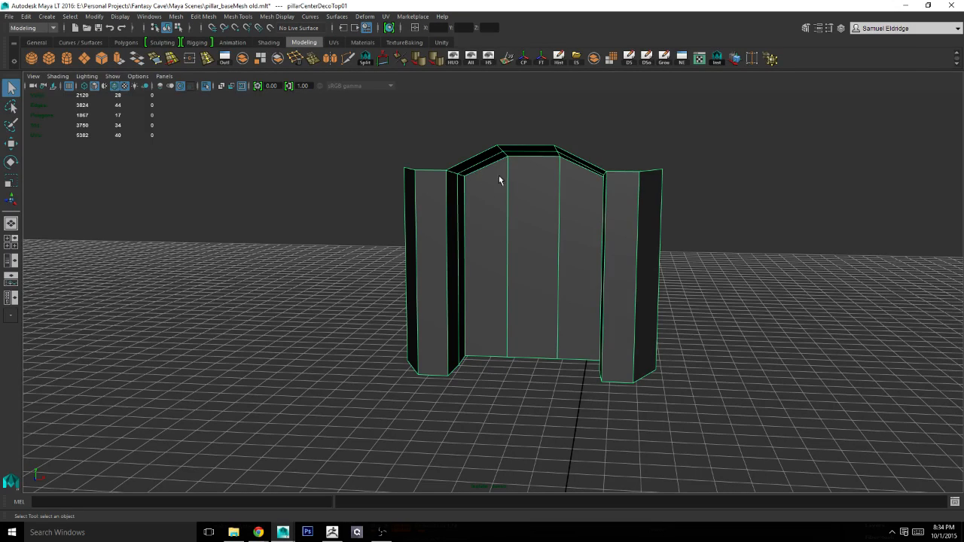
left_click(545, 137)
left_click(561, 156)
Show the front view full size, framed closely on the arched segment.
key("space")
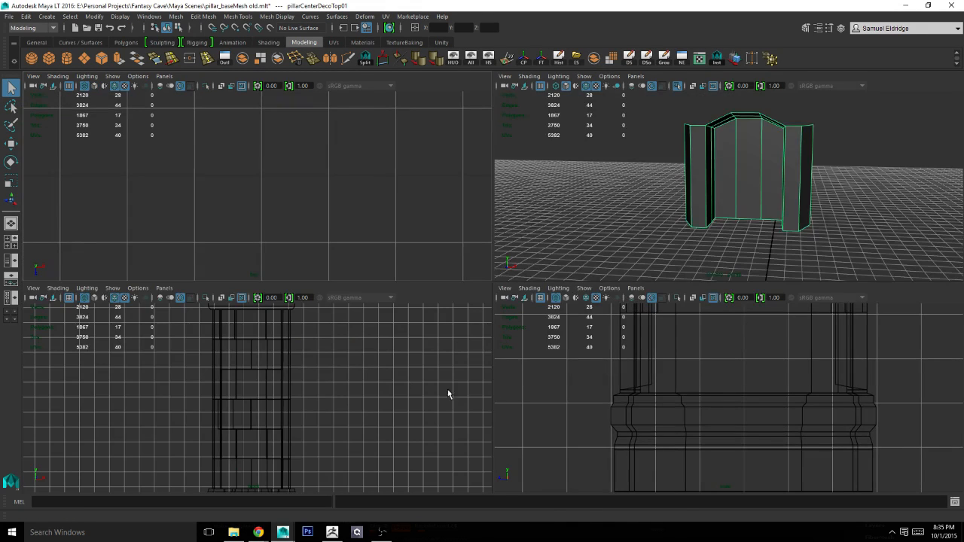
key("space")
key("space")
key("space")
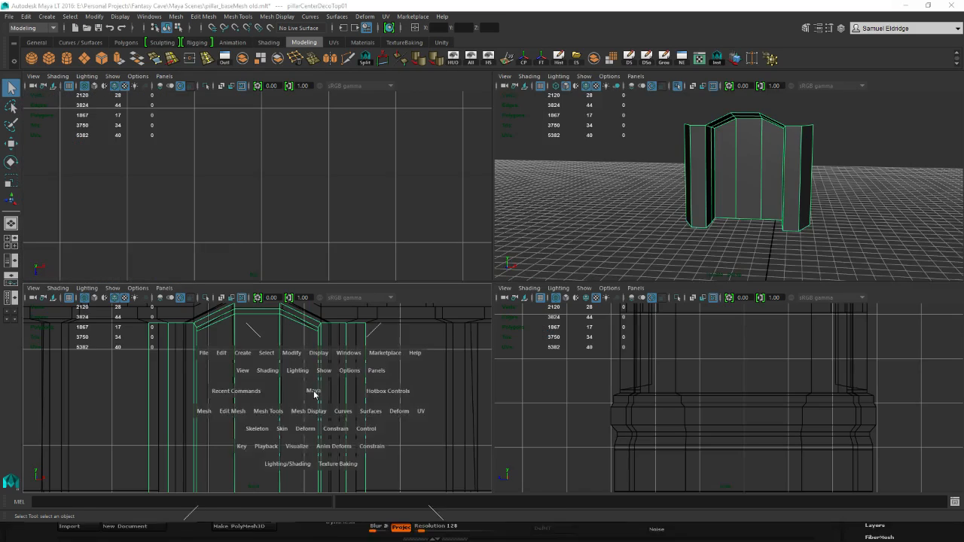
key("space")
scroll(776, 297, "up", 5)
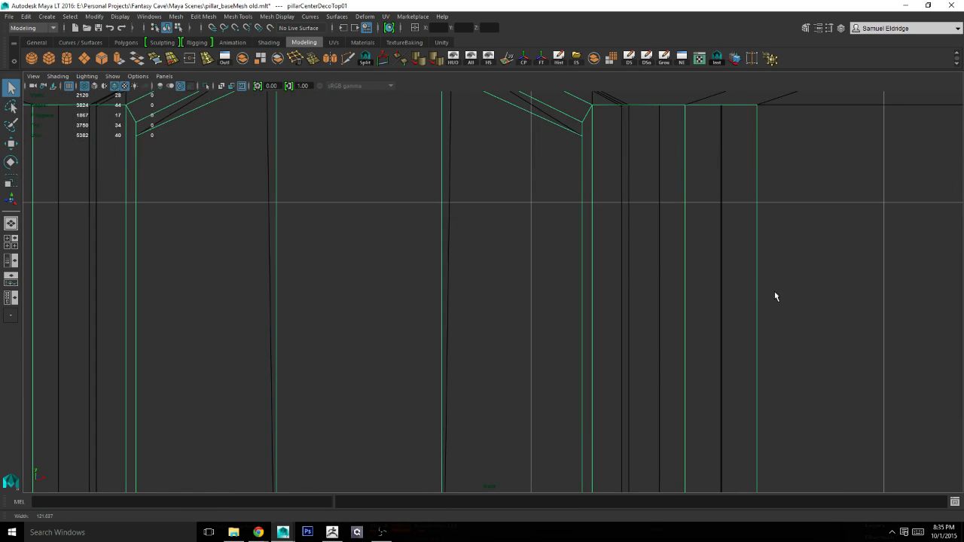
Isolate the arched segment and raise the two lower inner vertices at the arch's centre so its lower band runs parallel to the one above.
left_click(202, 85)
middle_click_drag(397, 139, 422, 244, "alt")
right_click_drag(422, 244, 435, 227, "alt")
middle_click_drag(435, 227, 434, 251, "alt")
right_click_drag(435, 251, 554, 251, "alt")
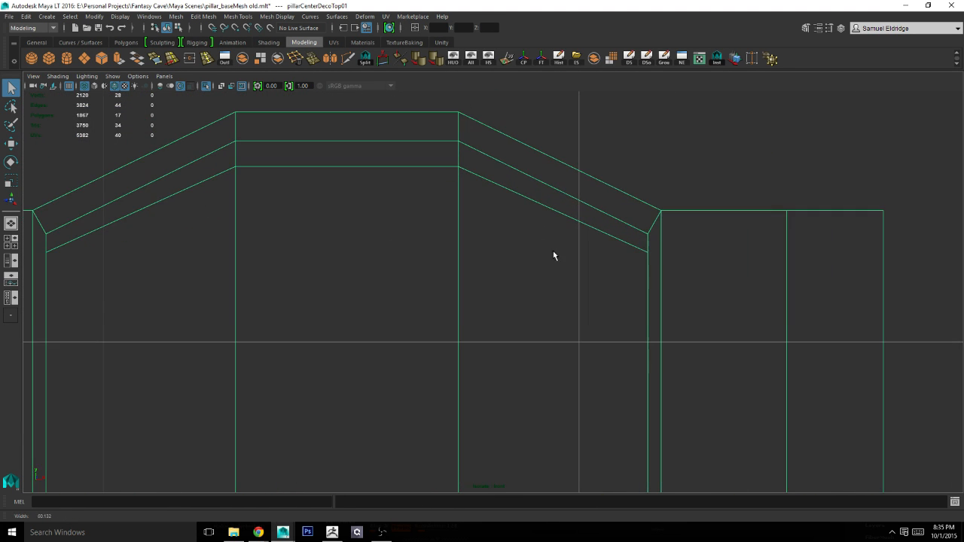
right_click_drag(280, 167, 226, 168)
left_click_drag(512, 189, 188, 164)
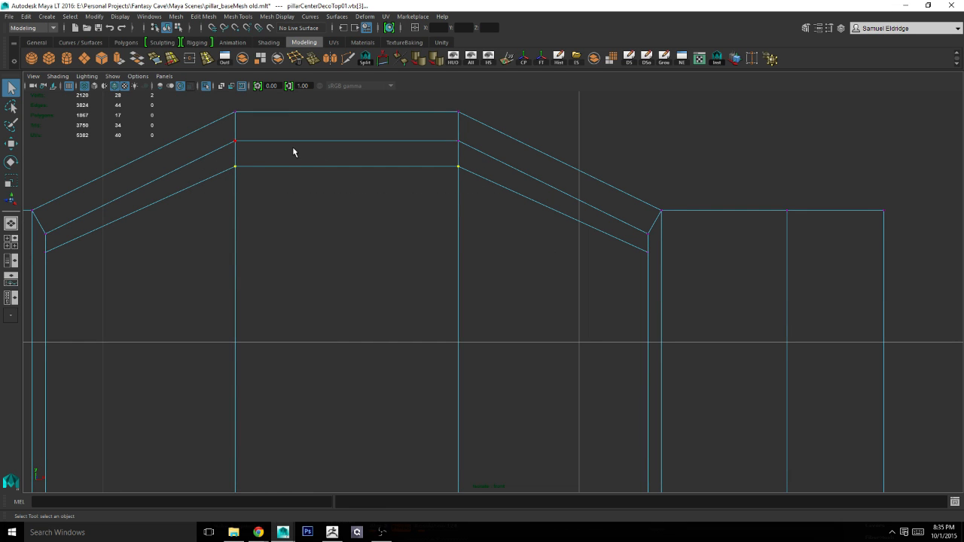
key("w")
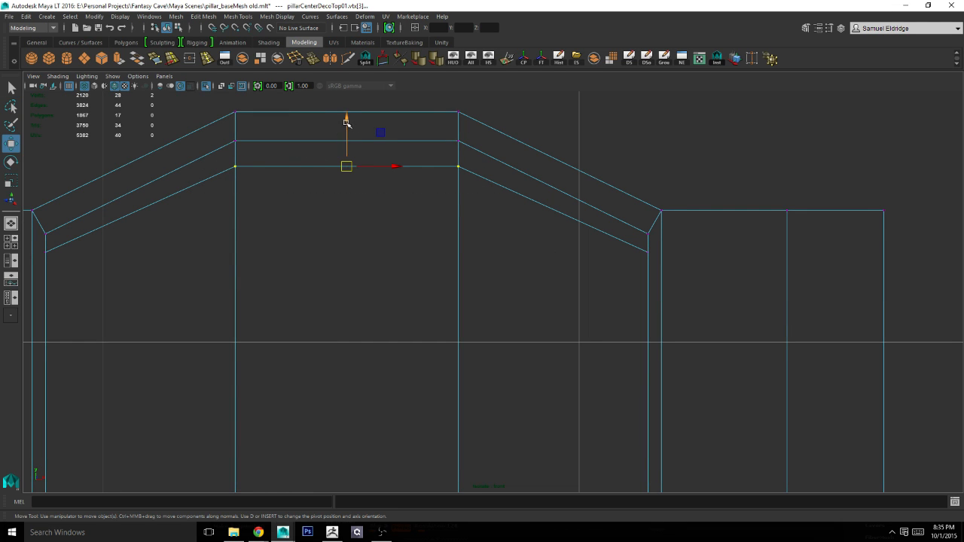
left_click_drag(346, 122, 347, 111)
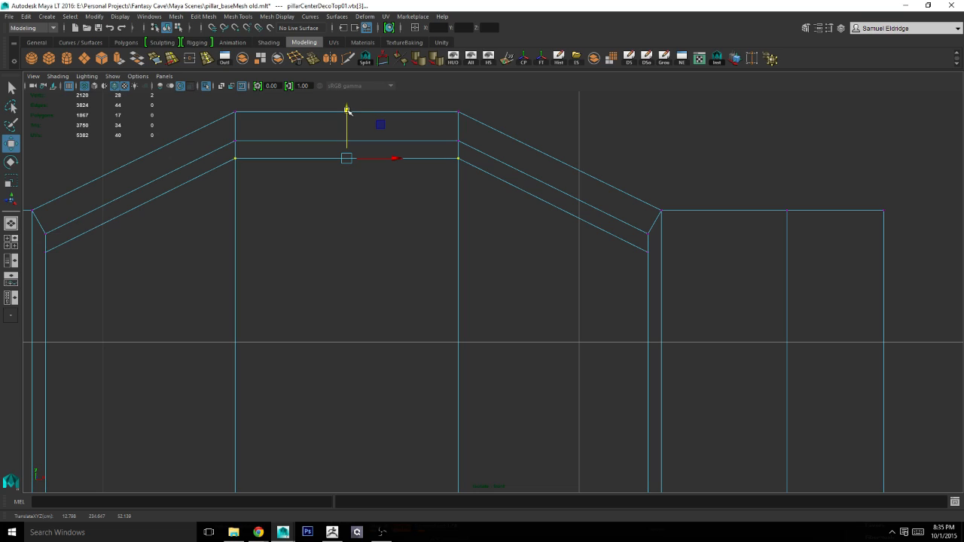
Return to the perspective view in object mode with the arched segment selected, and show the whole pillar again.
key("space")
key("space")
left_click_drag(647, 132, 705, 151, "alt")
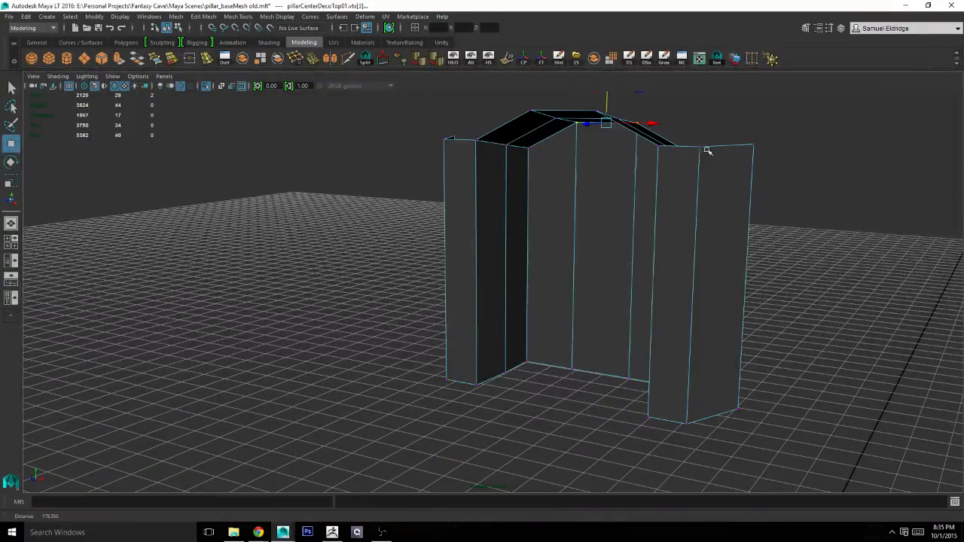
key("q")
right_click_drag(580, 198, 604, 184)
left_click_drag(689, 220, 710, 194, "alt")
left_click(626, 219)
right_click_drag(626, 219, 417, 189, "alt")
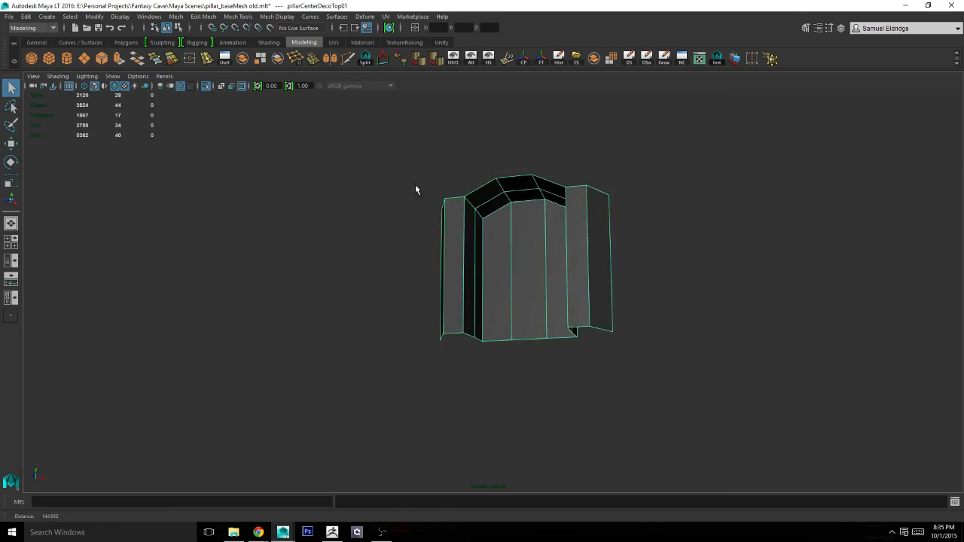
left_click_drag(418, 189, 405, 138, "alt")
left_click(206, 87)
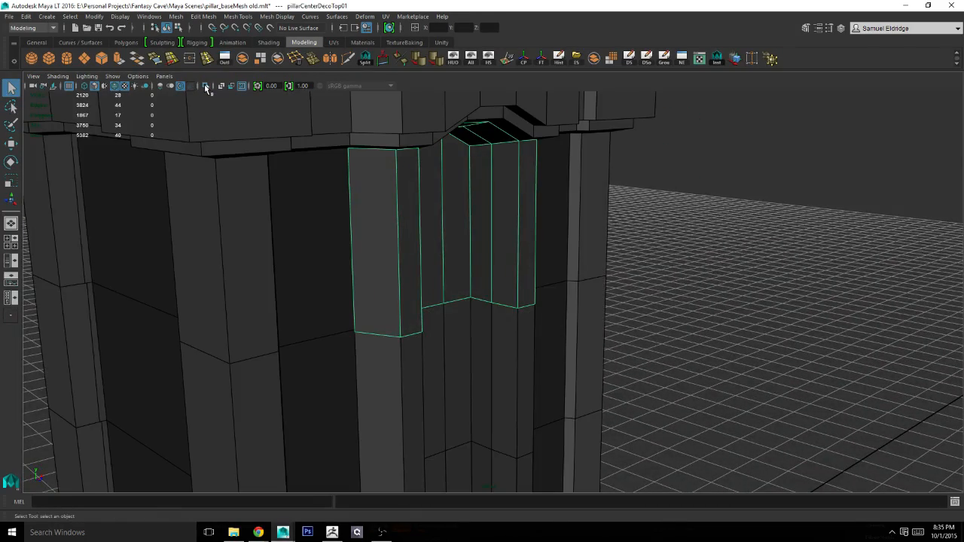
Isolate the panel segment directly below the arched one and delete the loop of thickness faces along its top.
middle_click_drag(589, 185, 585, 28, "alt")
right_click_drag(585, 28, 462, 184, "alt")
left_click(448, 220)
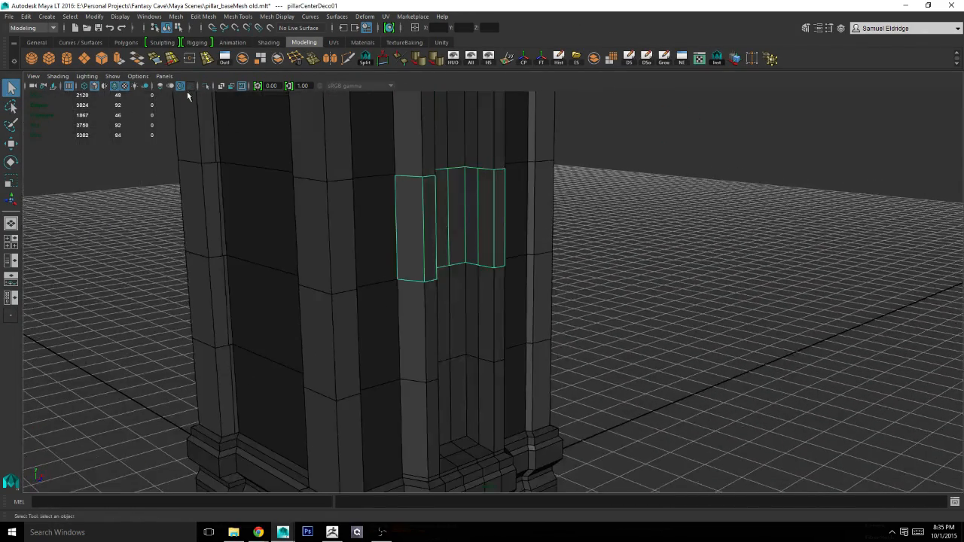
left_click(205, 87)
right_click_drag(288, 153, 467, 181, "alt")
left_click_drag(467, 180, 622, 200, "alt")
right_click_drag(622, 201, 693, 219, "alt")
right_click_drag(430, 178, 436, 202)
left_click(453, 228)
middle_click_drag(507, 130, 515, 349, "alt")
double_click(477, 136, "shift")
key("Delete")
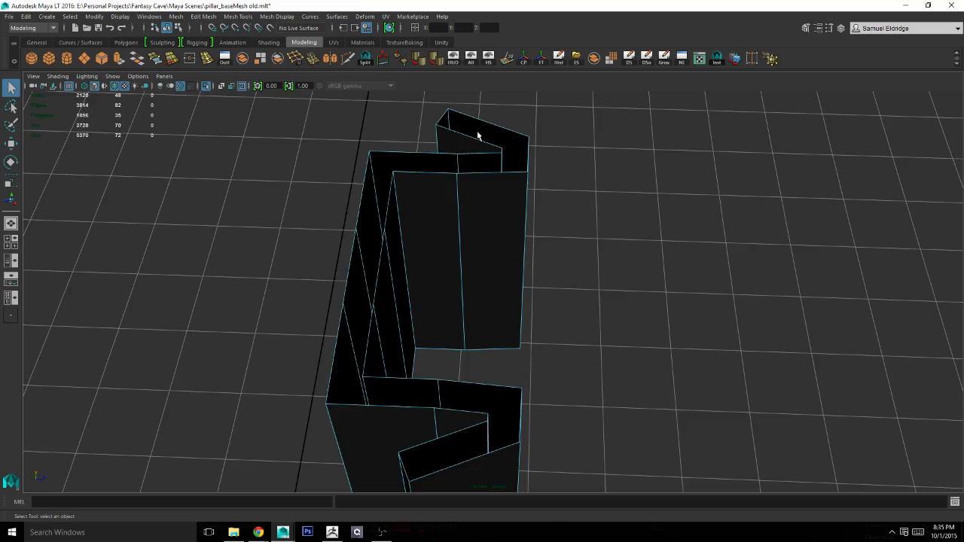
Delete the rear shell and side edge faces of this segment, then return to object mode with the whole pillar shown.
left_click_drag(478, 135, 558, 88, "alt")
left_click(708, 231)
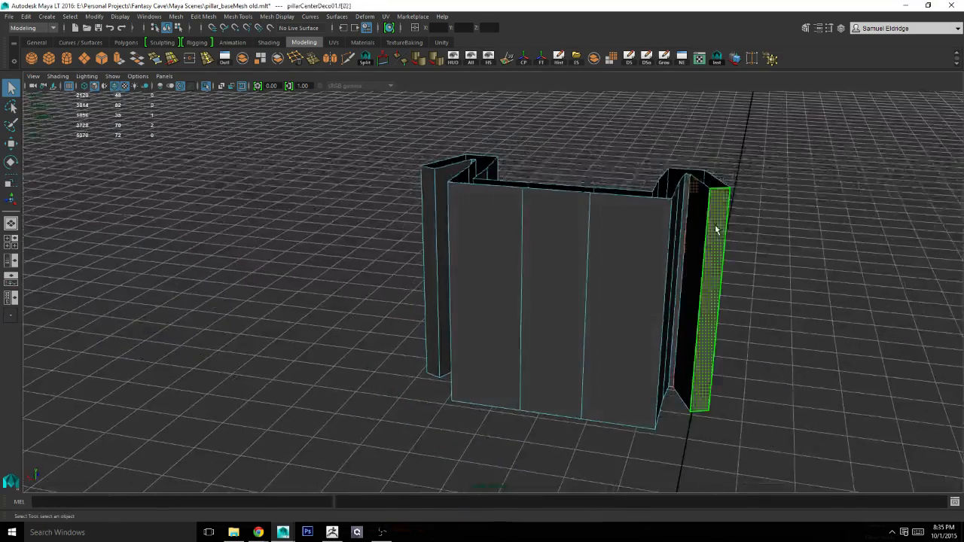
left_click_drag(714, 224, 478, 226, "alt")
double_click(438, 228, "shift")
key("Delete")
middle_click_drag(478, 227, 405, 268, "alt")
left_click_drag(405, 269, 378, 284, "alt")
right_click_drag(510, 256, 595, 202)
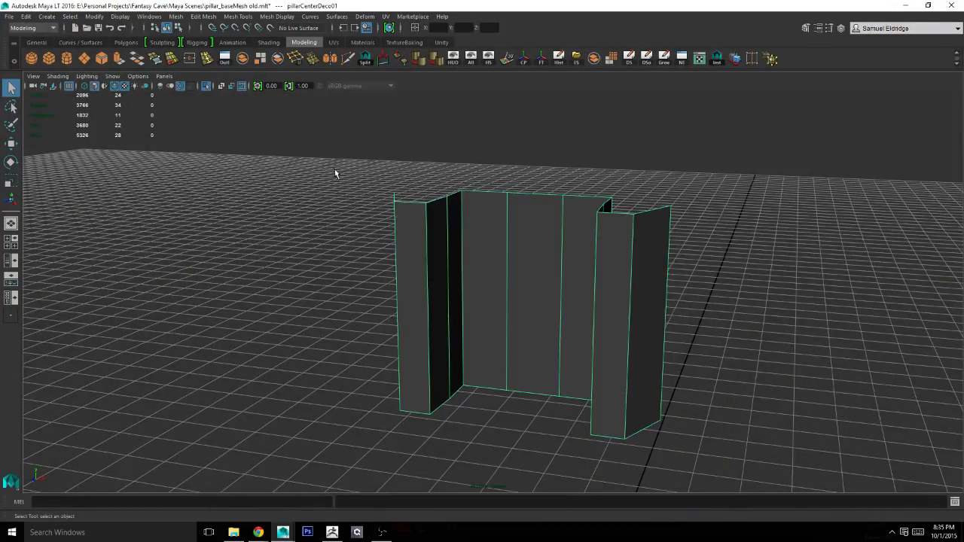
left_click(207, 86)
left_click(207, 85)
left_click(207, 86)
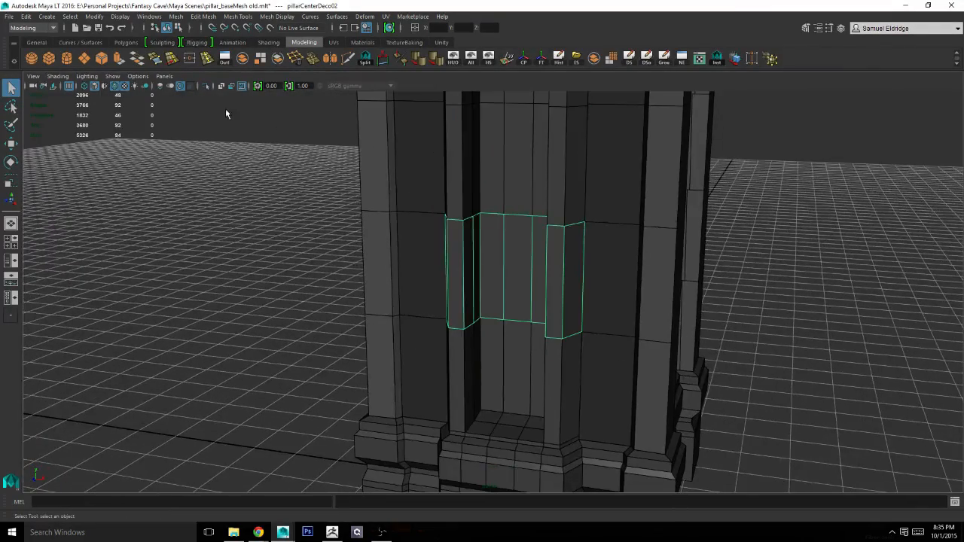
Isolate the third panel segment from the top and delete the loop of thickness faces along its upper end.
left_click(207, 87)
left_click_drag(301, 154, 374, 196, "alt")
right_click_drag(374, 195, 557, 234, "alt")
left_click_drag(558, 233, 671, 214, "alt")
middle_click_drag(672, 215, 669, 197, "alt")
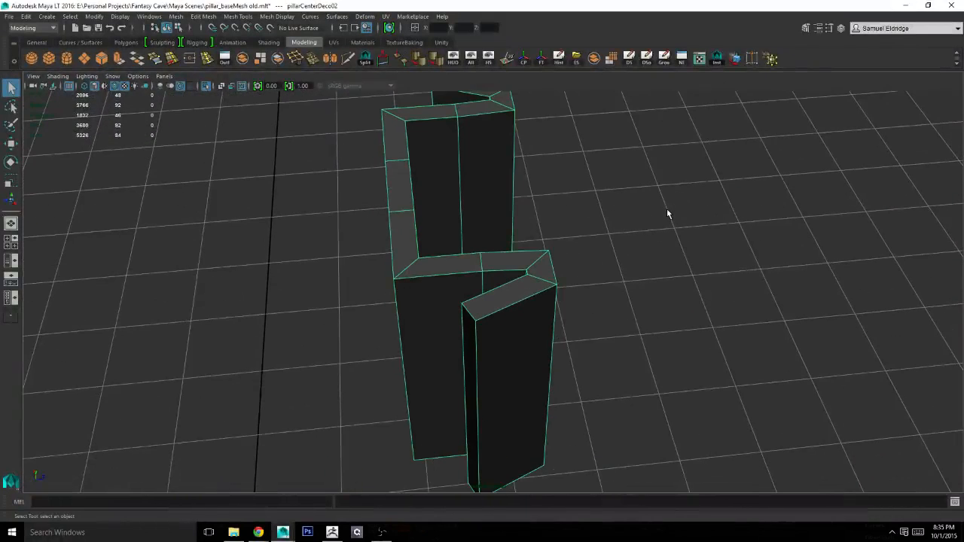
right_click_drag(517, 279, 516, 301)
left_click(512, 296)
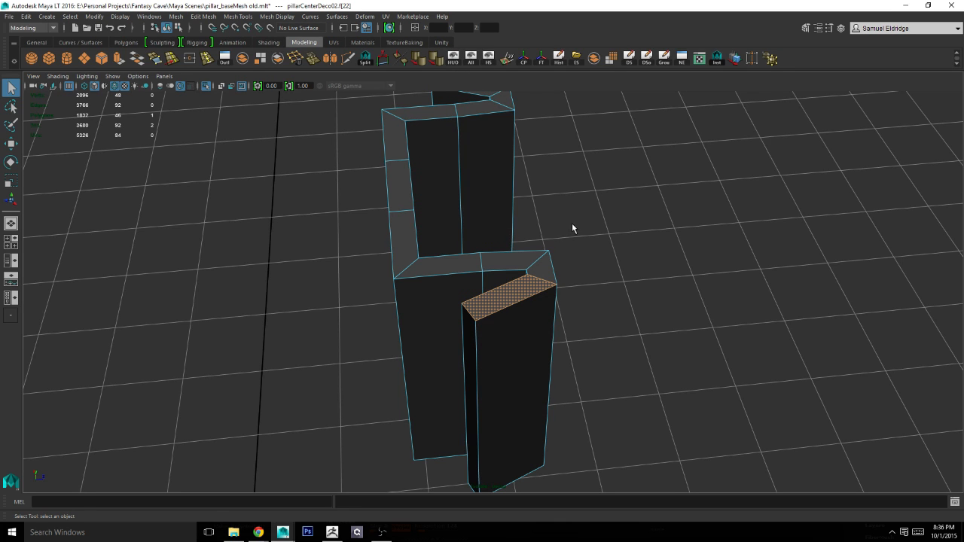
middle_click_drag(615, 191, 618, 255, "alt")
double_click(477, 148, "shift")
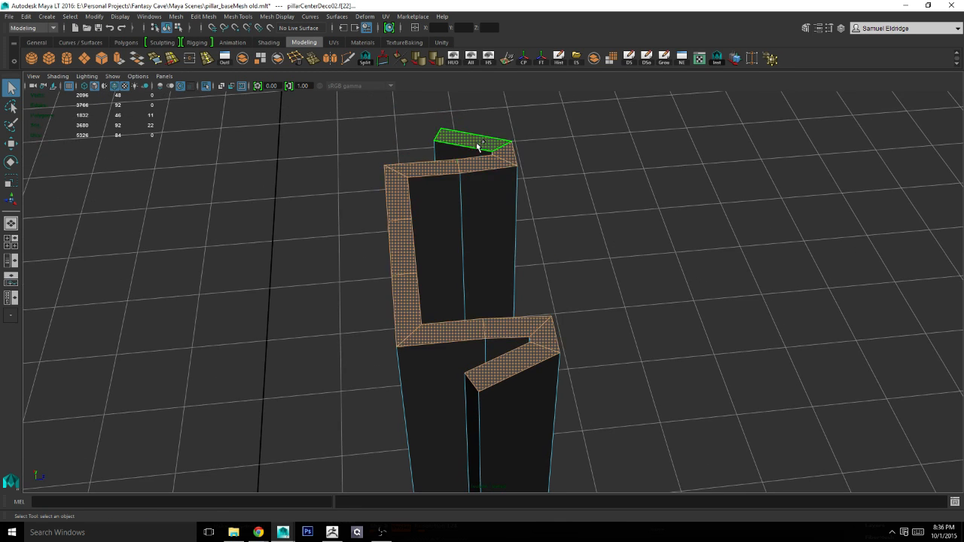
left_click_drag(426, 280, 465, 216, "alt")
key("Delete")
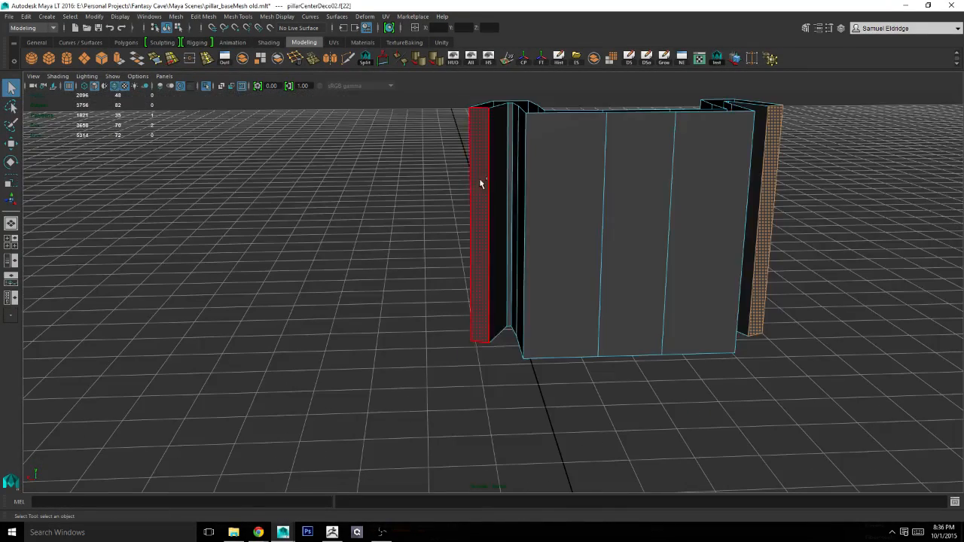
Delete the third segment's rear shell faces, keeping its front surface, and return to object mode with the pillar shown.
double_click(480, 180, "shift")
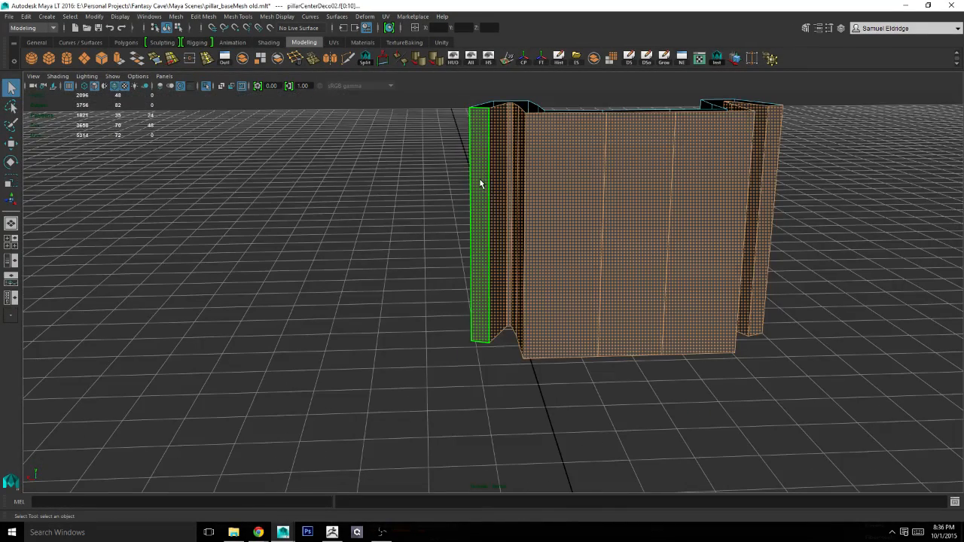
key("Delete")
scroll(623, 232, "down", 3)
left_click_drag(623, 242, 516, 219, "alt")
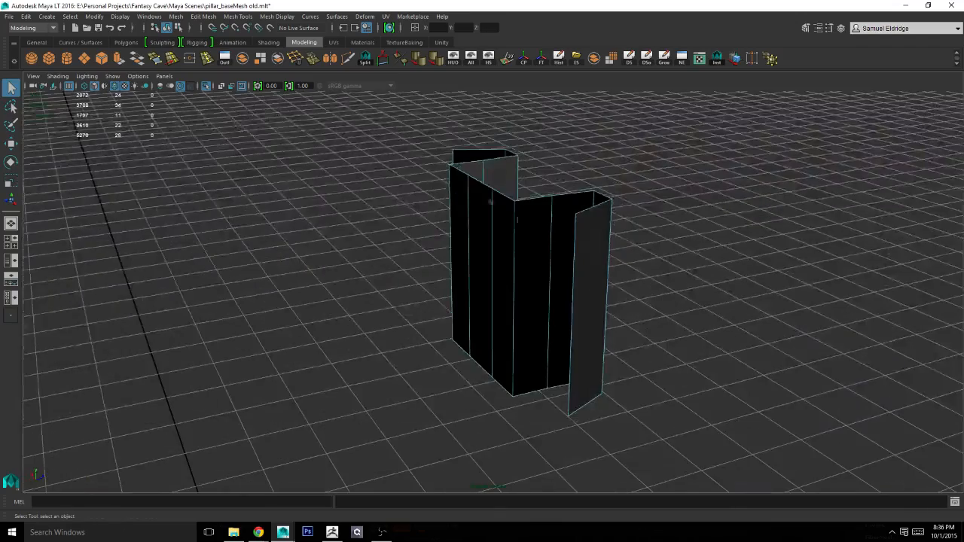
left_click(211, 89)
key("f")
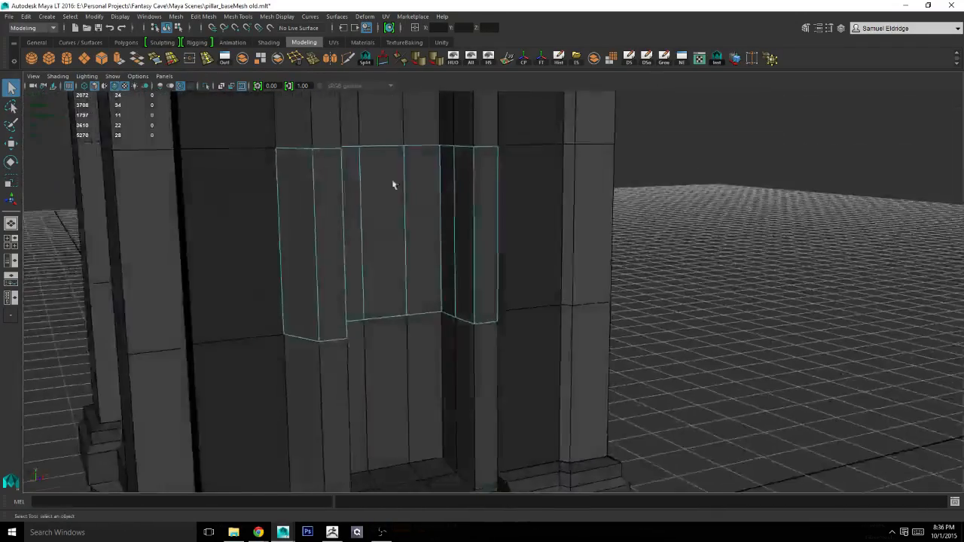
right_click_drag(418, 189, 512, 123)
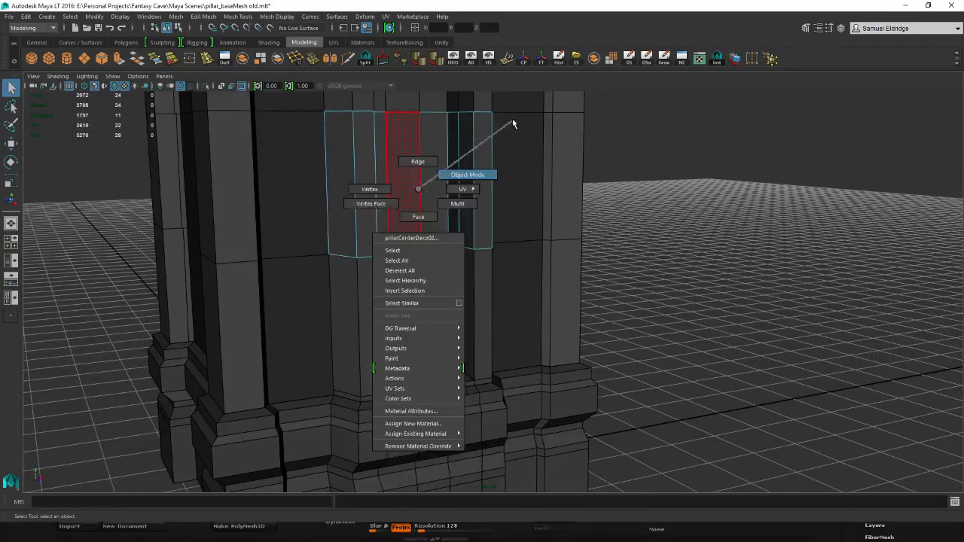
Isolate the bottom panel segment with the recess floor and delete the loop of thickness faces along its top.
left_click(425, 289)
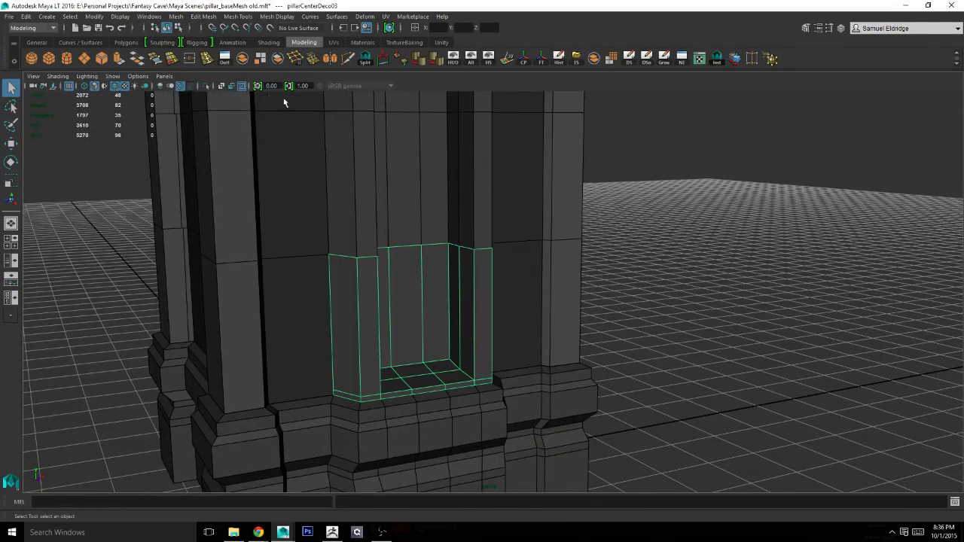
left_click(207, 88)
left_click_drag(294, 154, 355, 219, "alt")
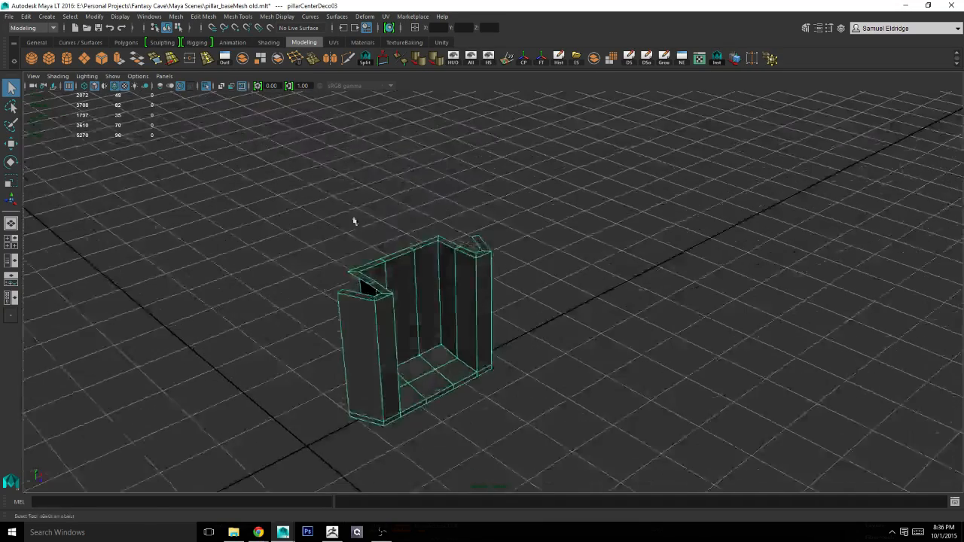
key("f")
left_click_drag(580, 178, 631, 172, "alt")
right_click_drag(428, 216, 422, 243)
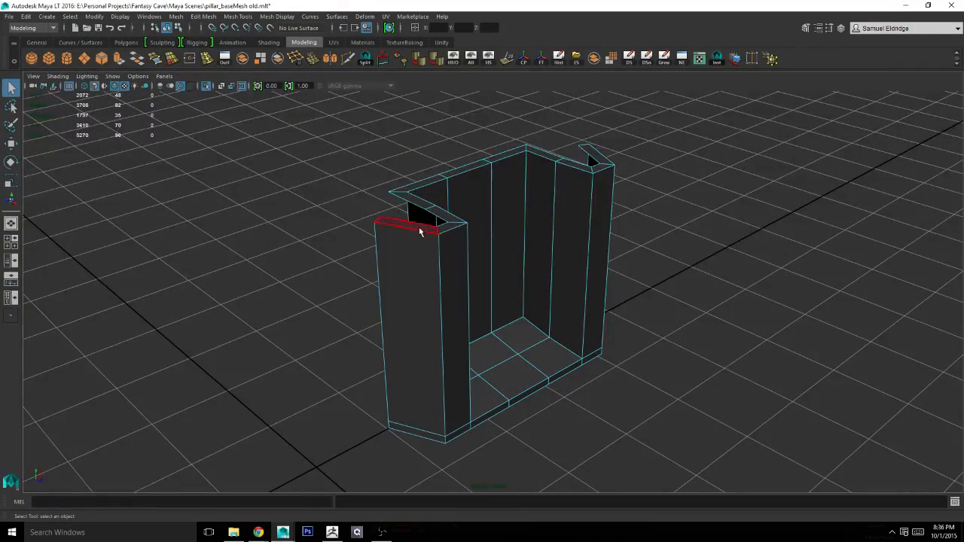
left_click(419, 228)
double_click(593, 156, "shift")
key("Delete")
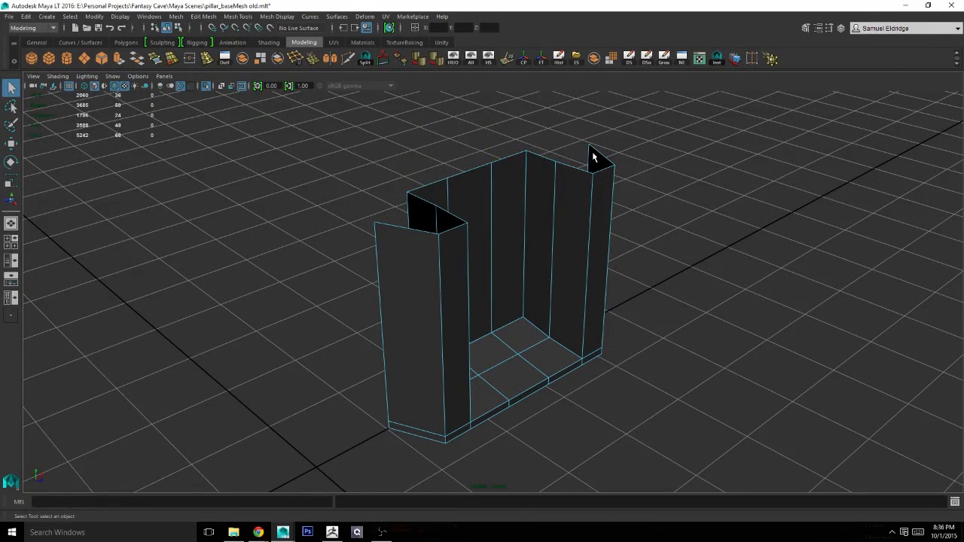
Return to object mode, select the trimmed bottom segment and show the whole pillar again.
left_click_drag(592, 156, 568, 143, "alt")
right_click_drag(412, 242, 502, 185)
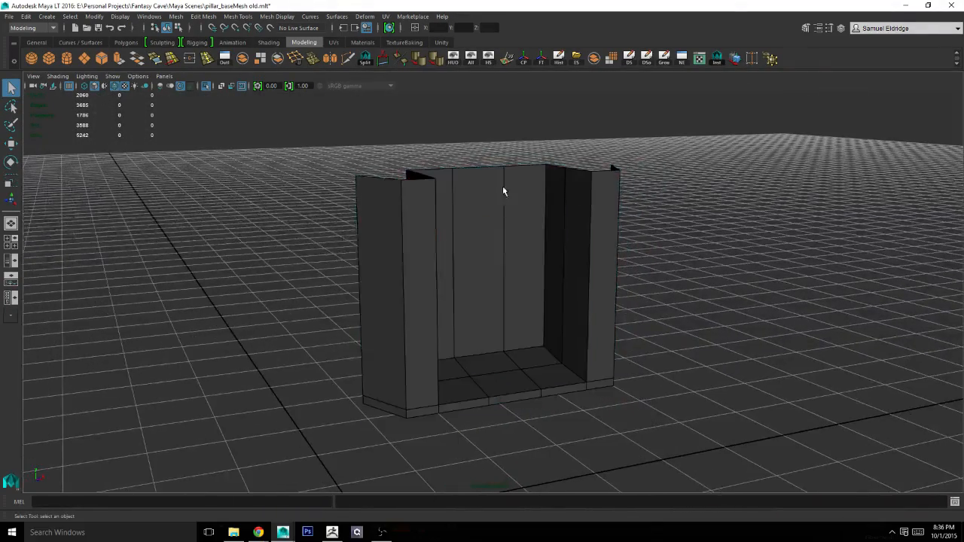
left_click(475, 217)
middle_click_drag(532, 209, 480, 290, "alt")
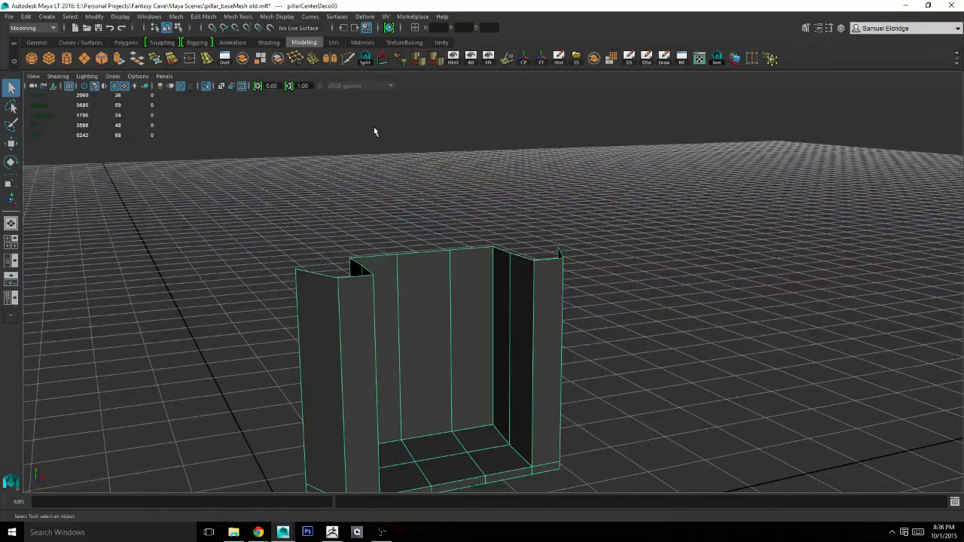
left_click(213, 85)
left_click(208, 87)
scroll(544, 195, "down", 5)
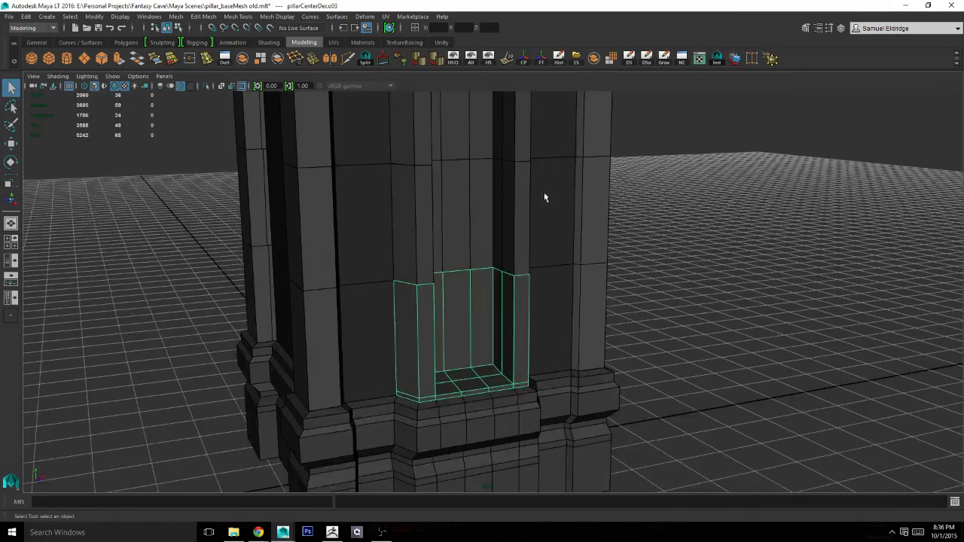
Select all four trimmed centre panel segments, leaving out the neighbouring wall piece, and isolate them together.
middle_click_drag(490, 203, 472, 346, "alt")
left_click(461, 225, "shift")
left_click(456, 116, "shift")
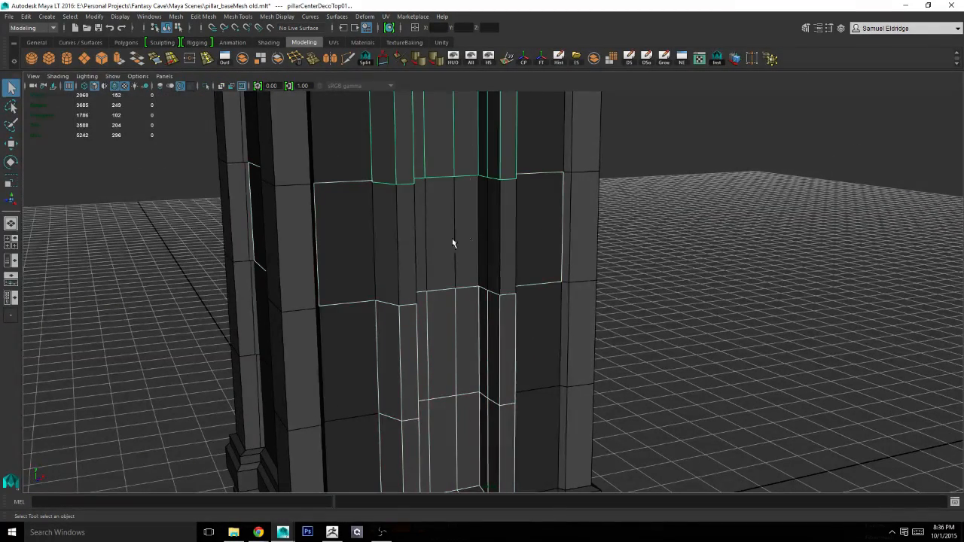
left_click(346, 257, "shift")
middle_click_drag(460, 189, 421, 268, "alt")
left_click(420, 321, "shift")
middle_click_drag(496, 230, 502, 143, "alt")
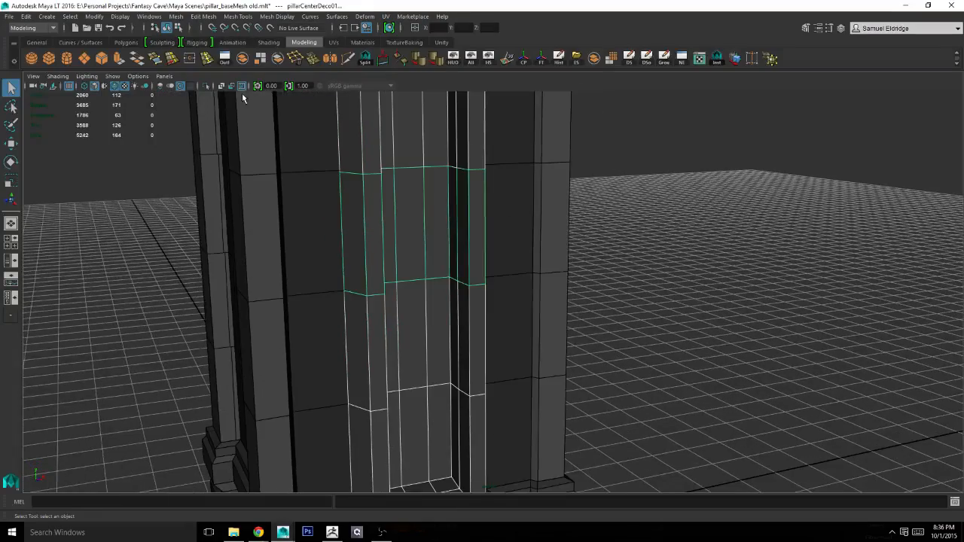
left_click(208, 85)
scroll(398, 193, "down", 4)
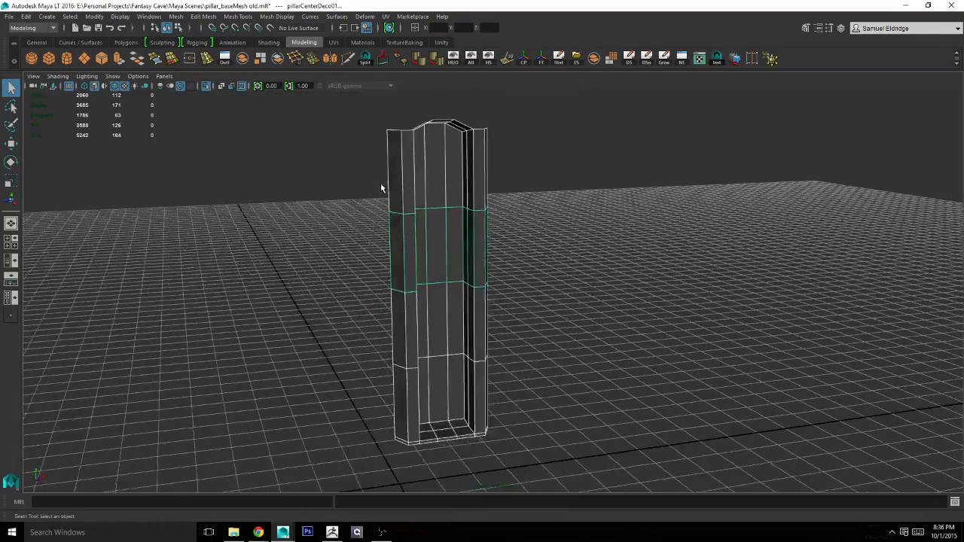
scroll(380, 183, "up", 4)
left_click_drag(453, 182, 431, 163, "alt")
middle_click_drag(426, 167, 422, 203, "alt")
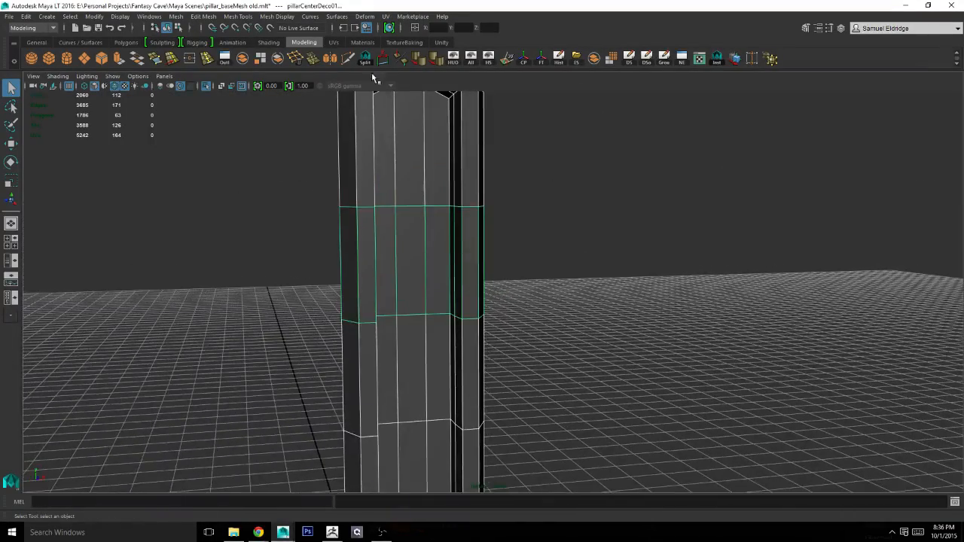
Combine the four centre panel segments into a single mesh and frame it.
left_click(175, 16)
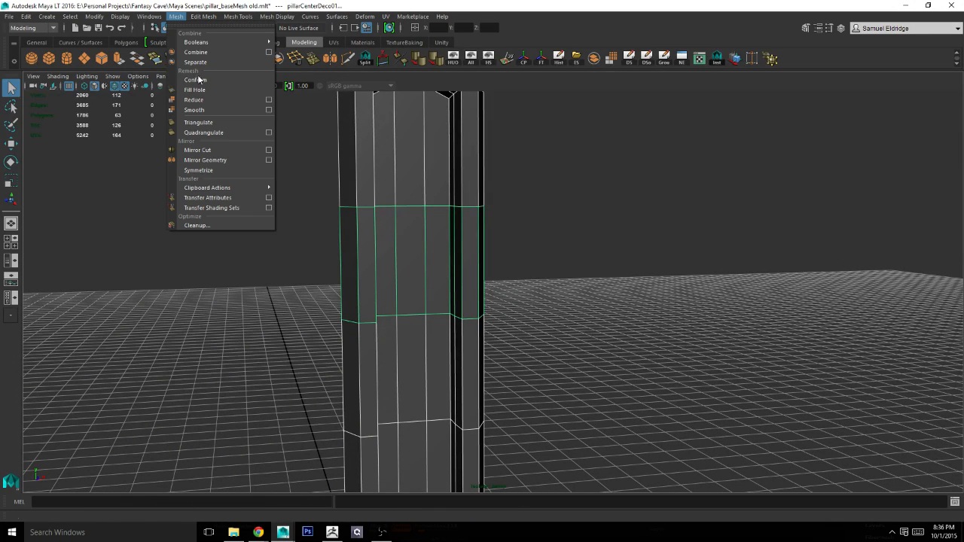
left_click(196, 52)
key("f")
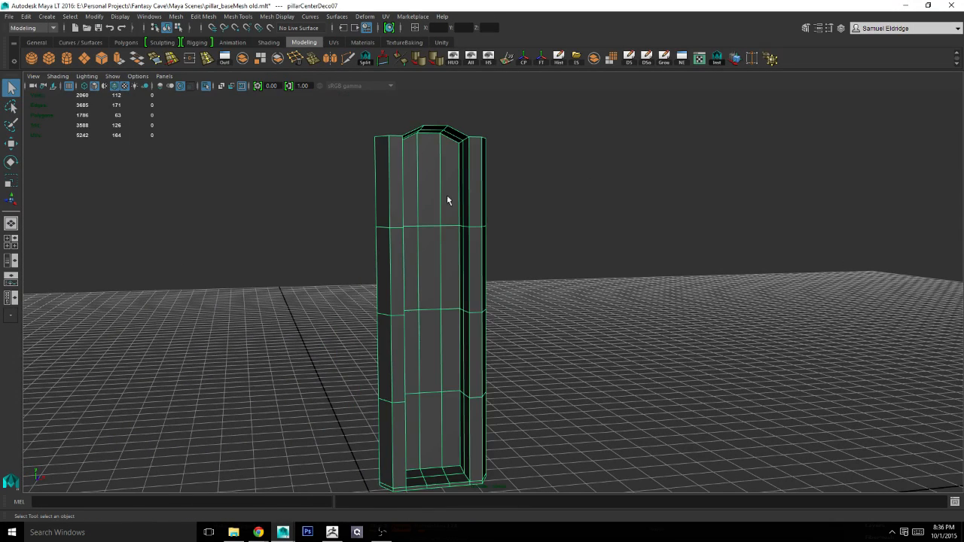
Flatten the uppermost seam's row of vertices on the combined panel by scaling it along the vertical axis.
right_click_drag(447, 200, 368, 187)
double_click(434, 224)
key("r")
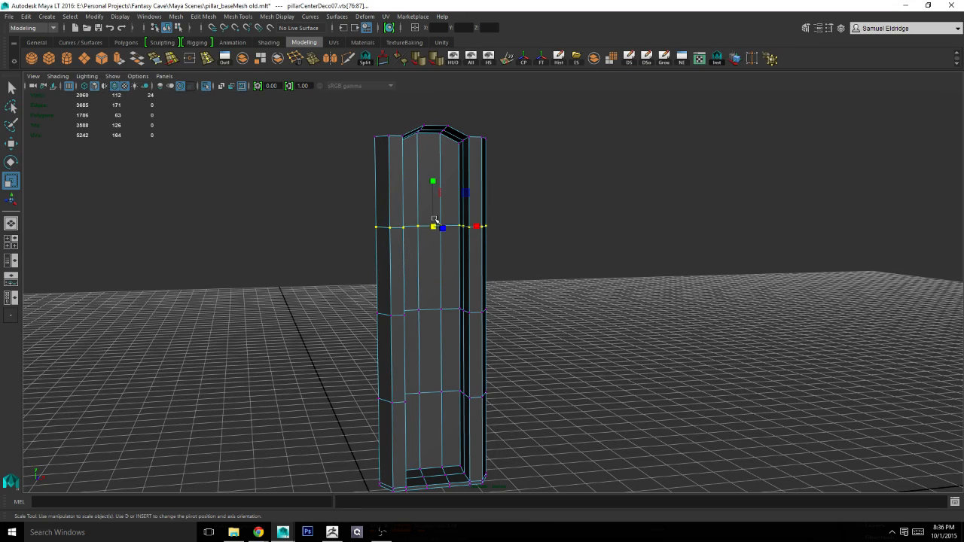
mouse_move(434, 185)
left_mouse_down()
mouse_move(452, 275)
mouse_move(435, 340)
left_mouse_up()
Flatten the middle and lowest seams' rows of vertices on the combined panel by scaling each along the vertical axis.
double_click(481, 309)
middle_click_drag(480, 338, 474, 233, "alt")
left_click_drag(474, 233, 456, 217, "alt")
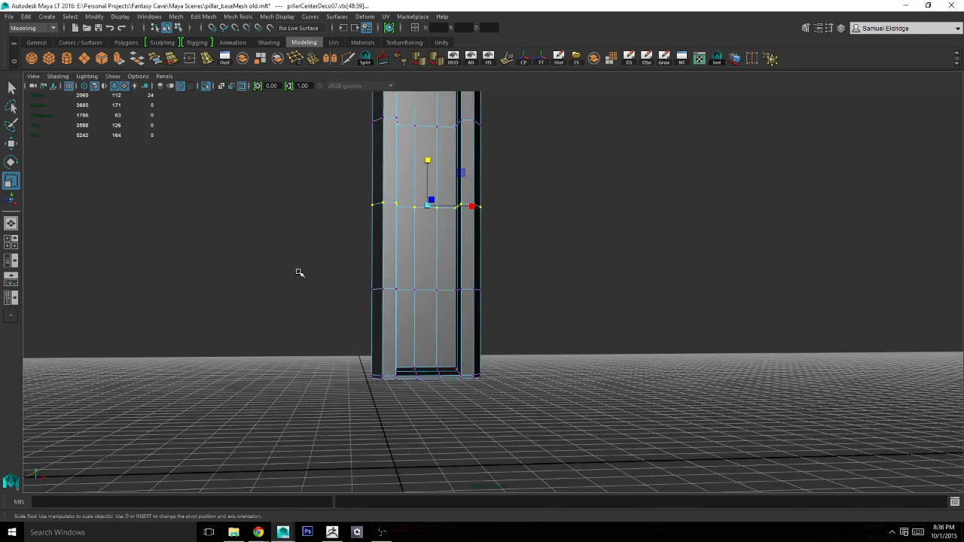
left_click_drag(302, 273, 618, 316)
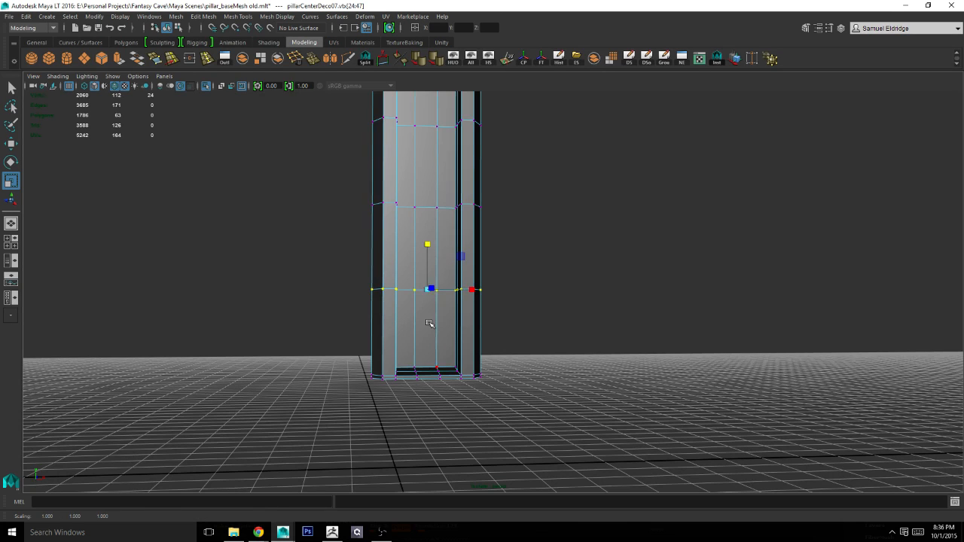
scroll(430, 323, "down", 5)
Merge all vertices of the combined centre panel with a distance threshold of 0.01.
left_click_drag(258, 200, 606, 502)
middle_click_drag(527, 334, 546, 262, "alt")
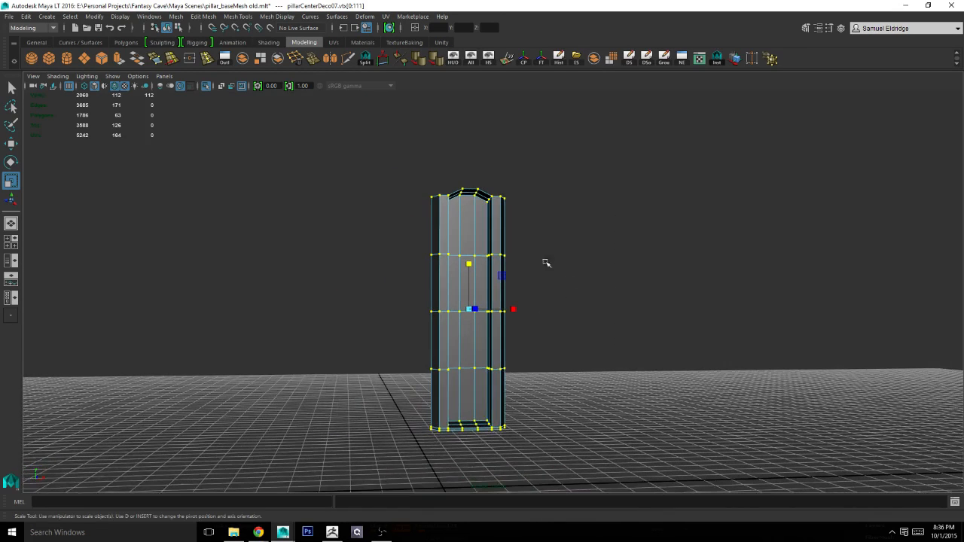
left_click(315, 60)
scroll(442, 218, "up", 6)
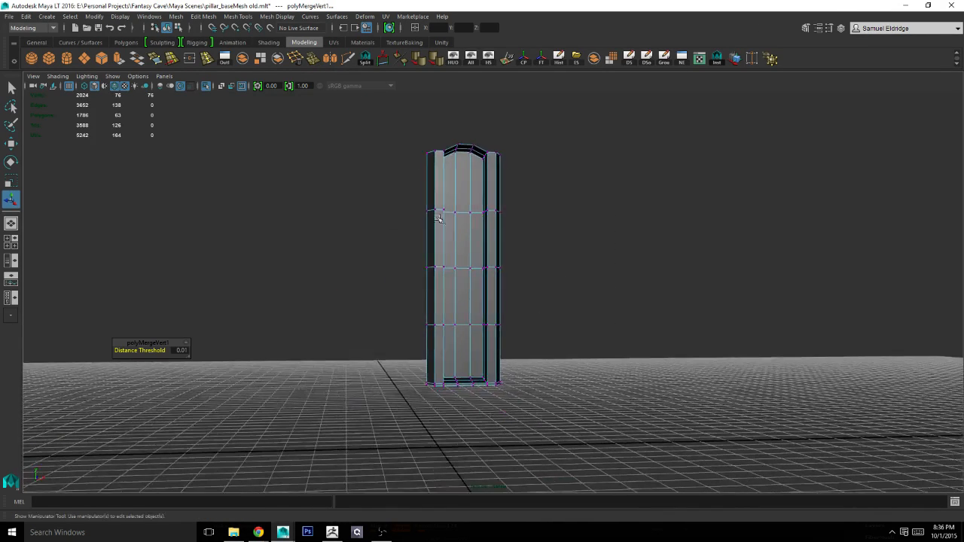
Select each seam's row of vertices in turn to check that the duplicate points are merged.
key("q")
right_click_drag(438, 238, 389, 238)
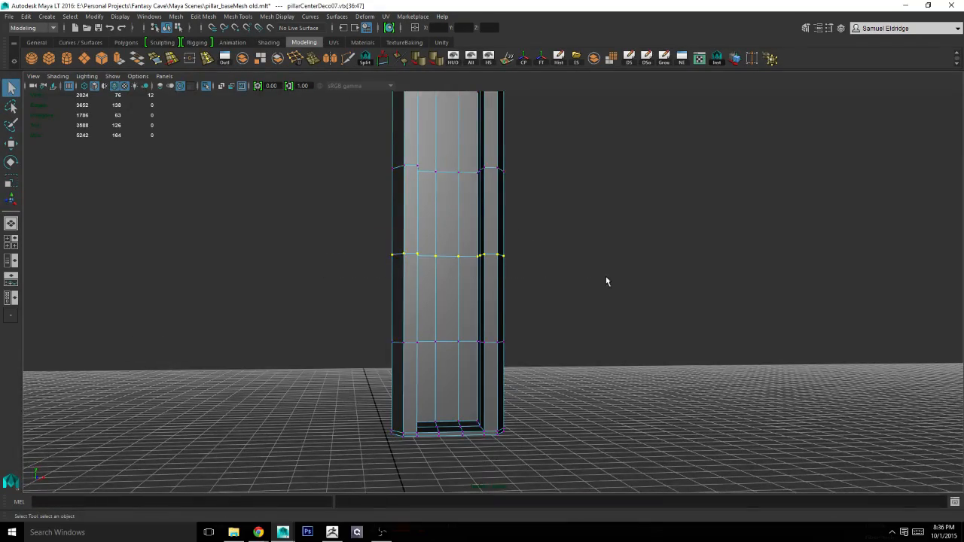
middle_click_drag(605, 280, 500, 344, "alt")
middle_click_drag(487, 408, 518, 290, "alt")
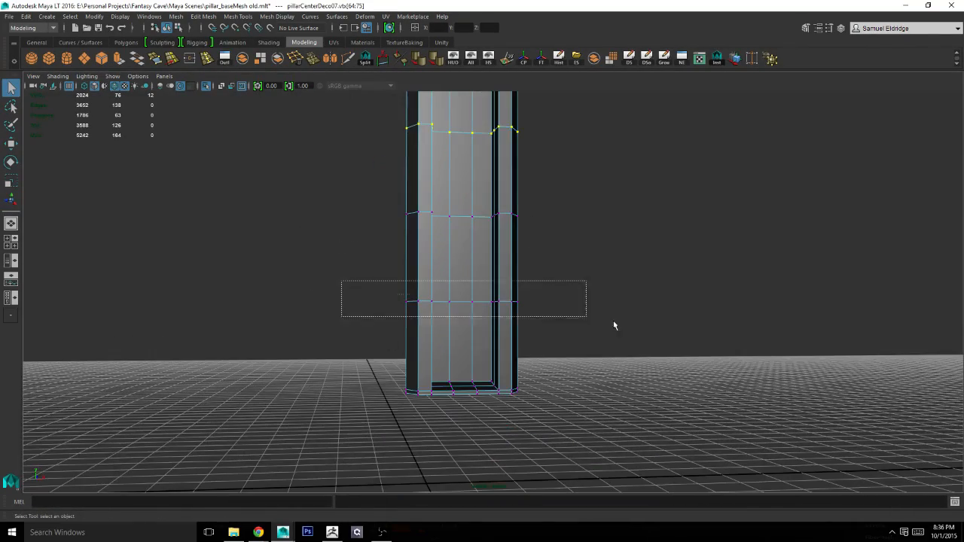
left_click_drag(614, 325, 614, 325)
left_click_drag(614, 325, 588, 393, "alt")
left_click_drag(667, 367, 483, 345, "alt")
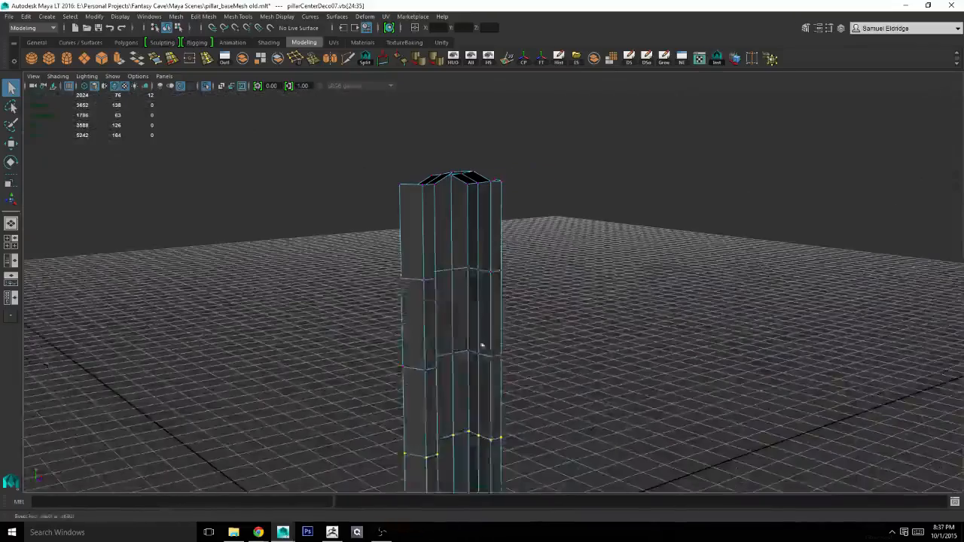
Return the merged centre panel to object mode and end its isolation so the full pillar shows.
right_click_drag(444, 276, 523, 244)
middle_click_drag(543, 330, 559, 248, "alt")
left_click_drag(624, 299, 530, 304, "alt")
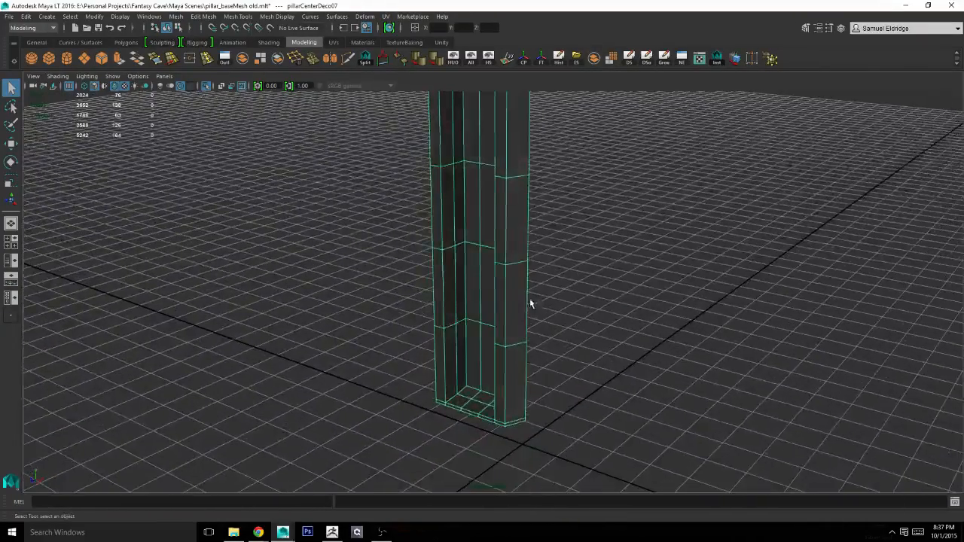
scroll(493, 250, "down", 2)
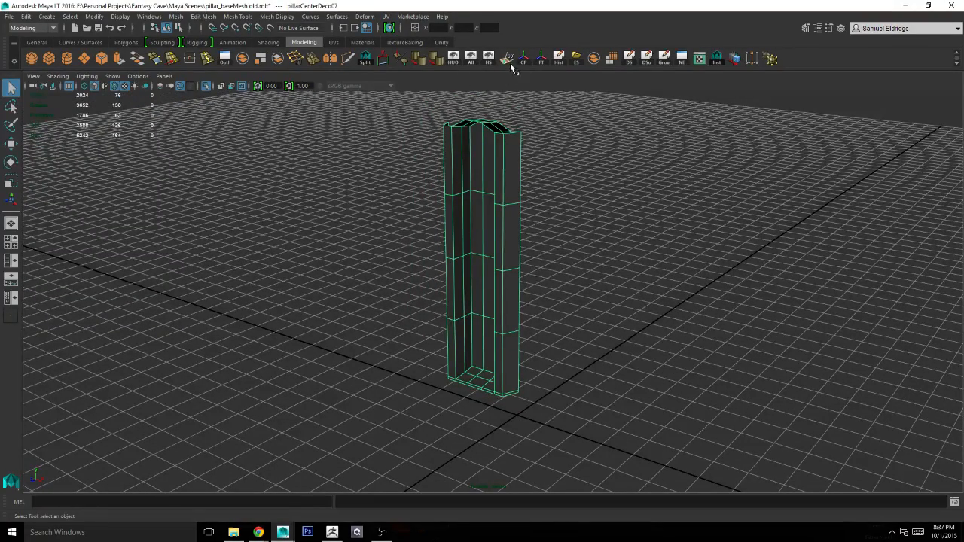
left_click(205, 88)
Examine from several angles and in wireframe how the centre panel's arch meets the cornice above it.
left_click_drag(286, 237, 300, 174, "alt")
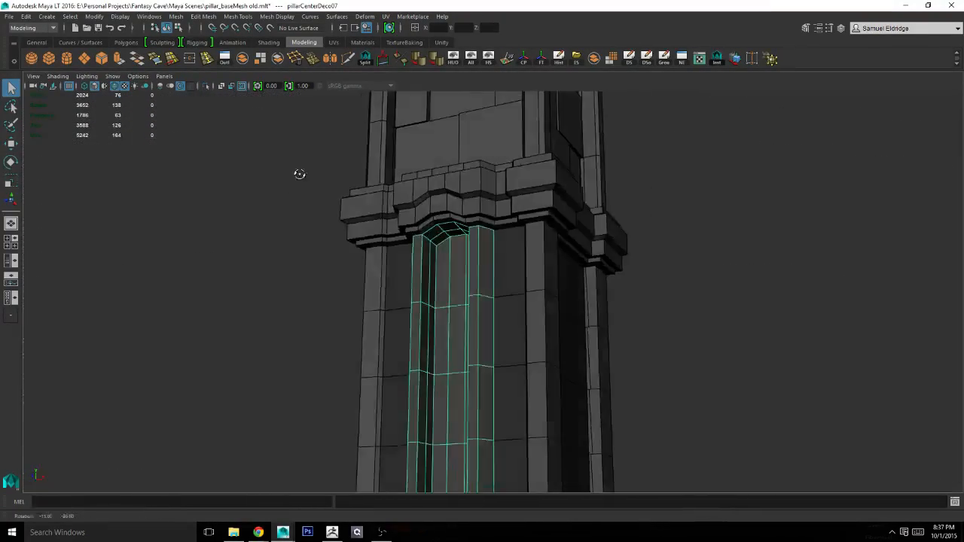
scroll(490, 156, "up", 8)
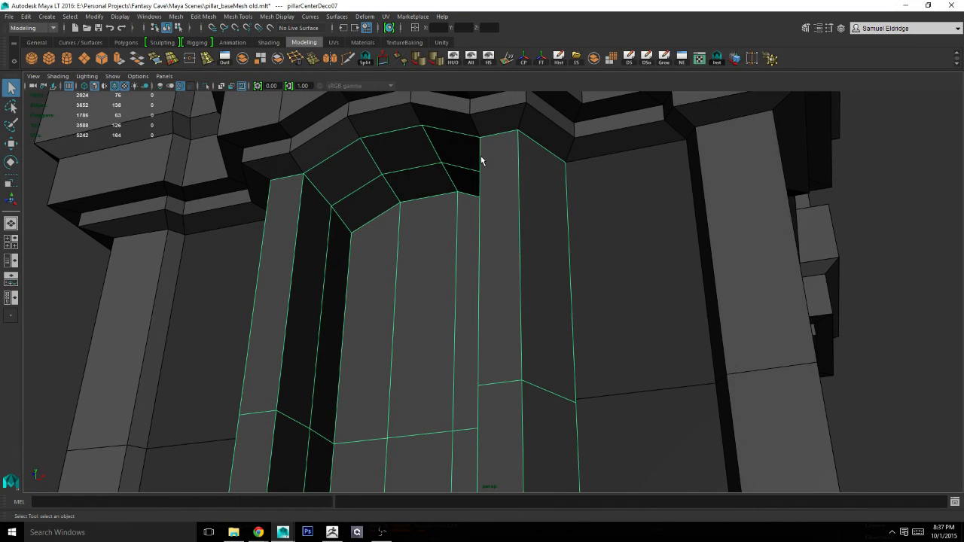
left_click(314, 144)
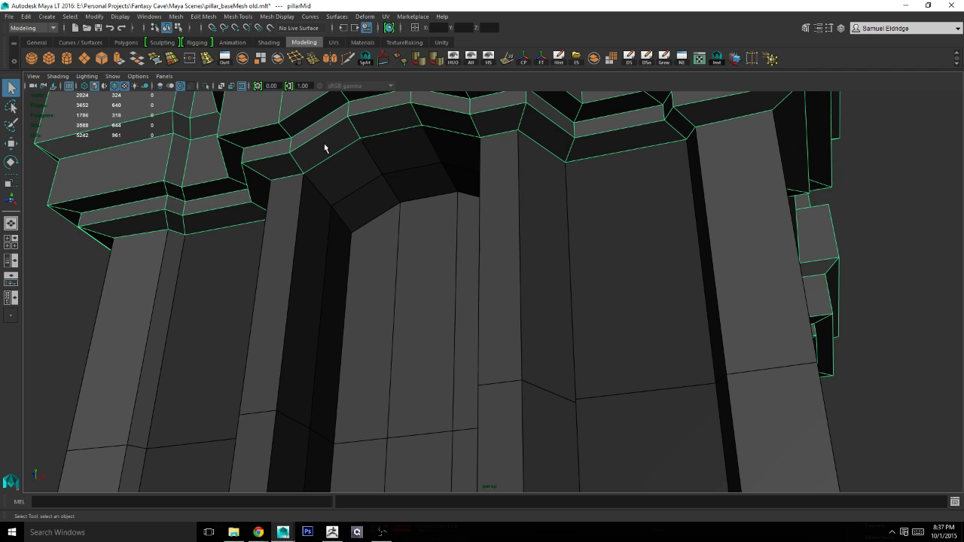
key("4")
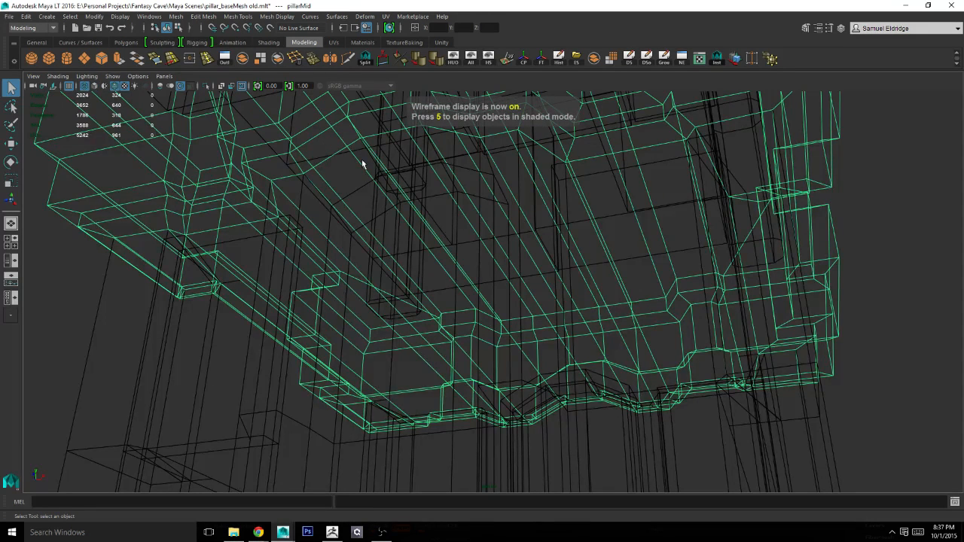
key("5")
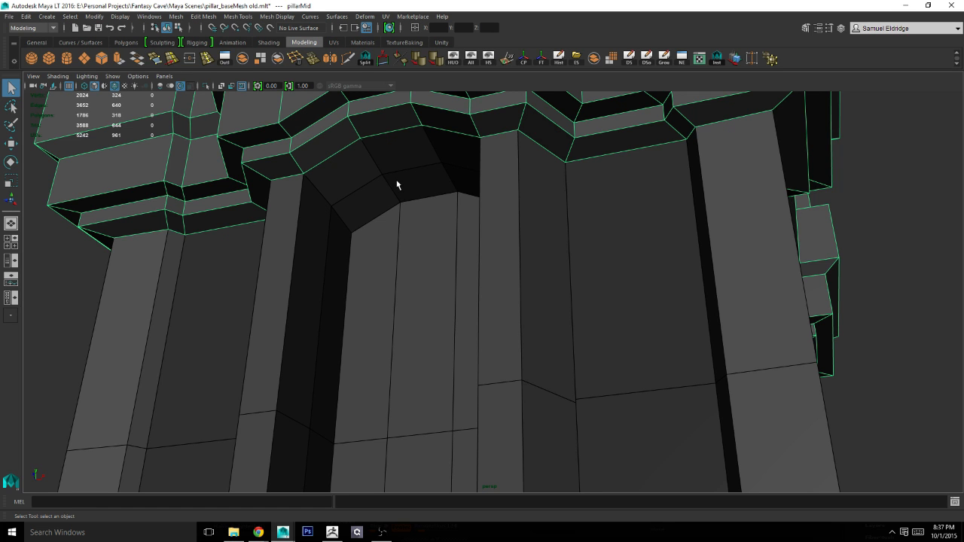
left_click_drag(412, 178, 471, 259, "alt")
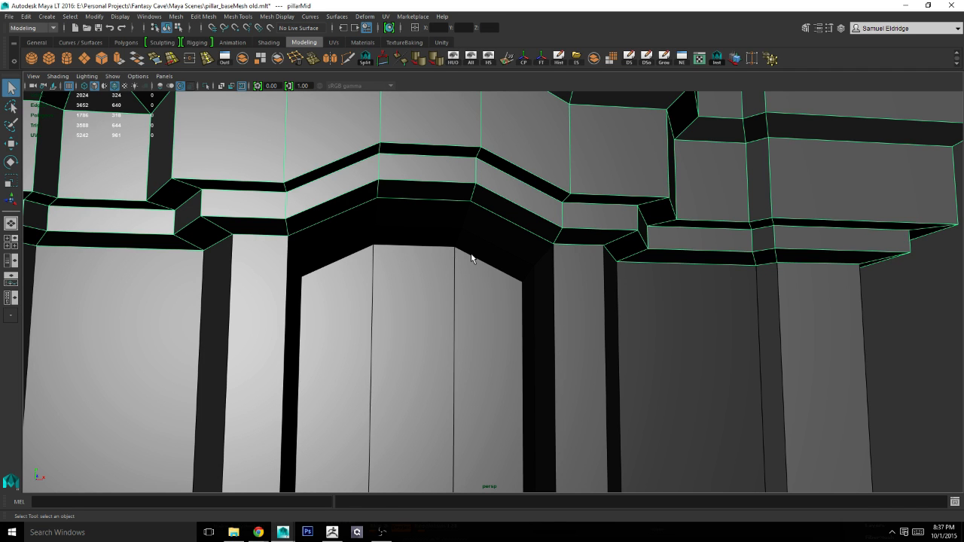
left_click_drag(477, 250, 429, 209, "alt")
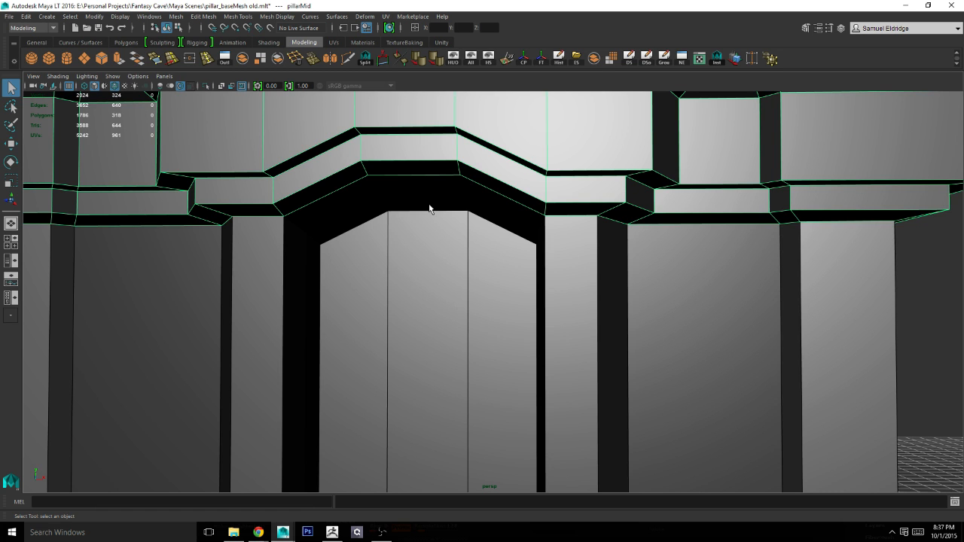
Select the uppermost vertices of the centre panel around its arch and inspect them from below.
left_click(438, 201)
scroll(442, 201, "down", 3)
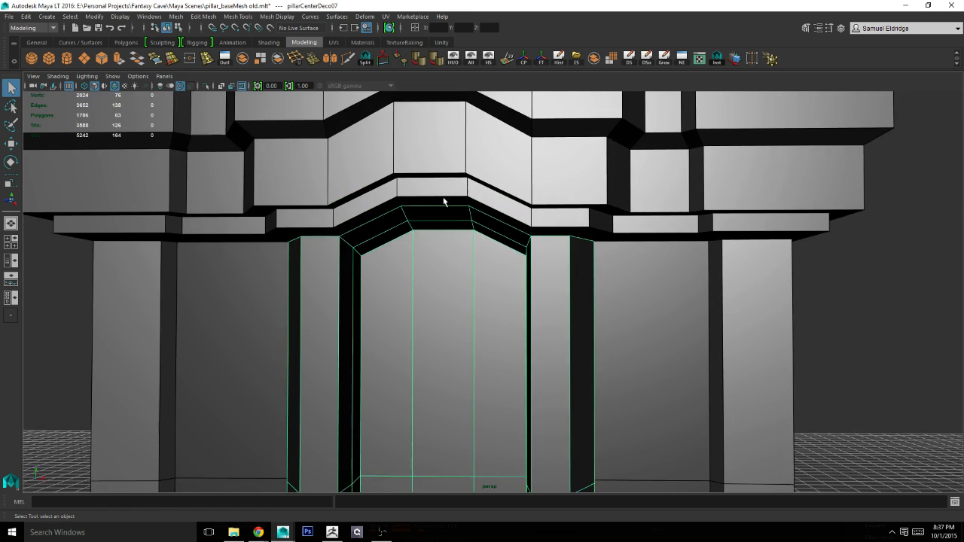
middle_click_drag(444, 200, 462, 165, "alt")
right_click_drag(467, 153, 396, 158)
scroll(397, 158, "up", 2)
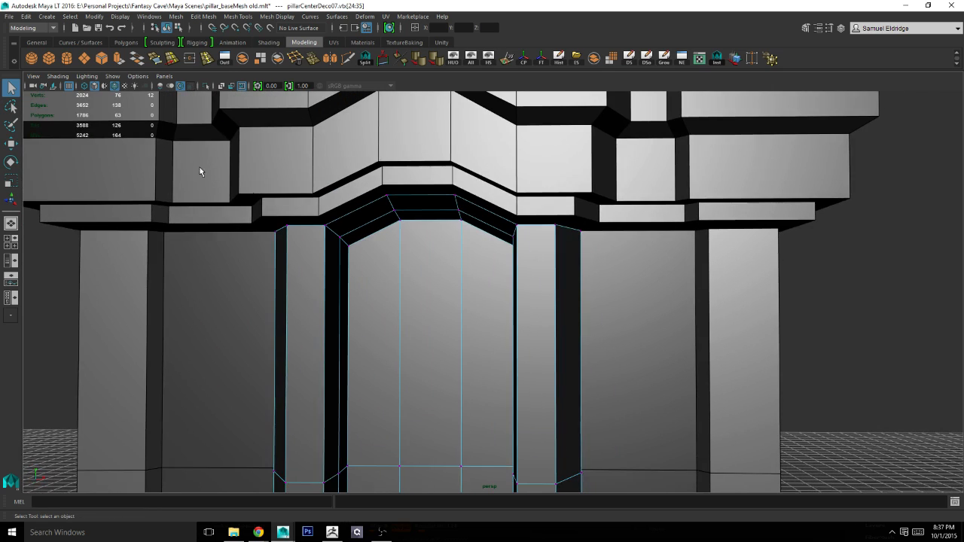
left_click_drag(190, 145, 632, 284)
left_click_drag(484, 255, 501, 260, "alt")
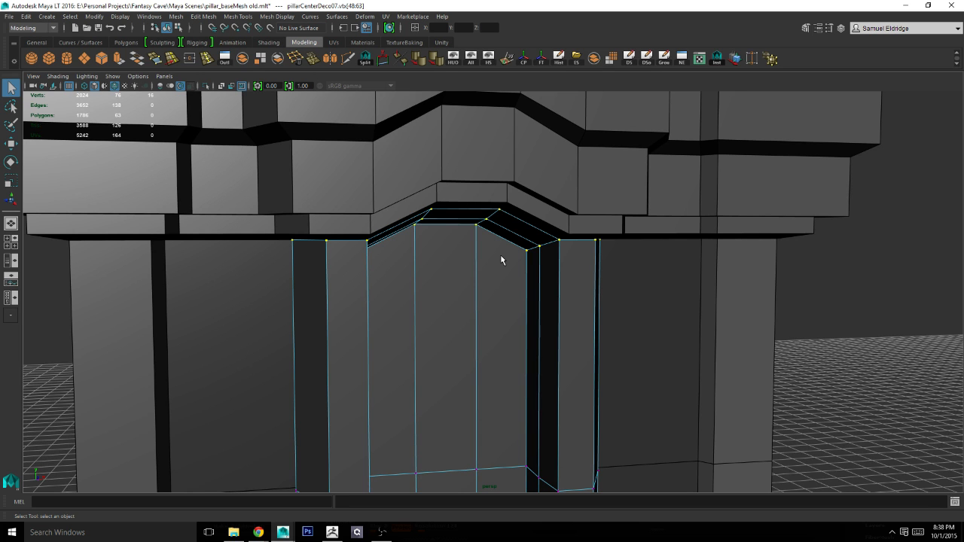
left_click_drag(500, 254, 497, 215, "alt")
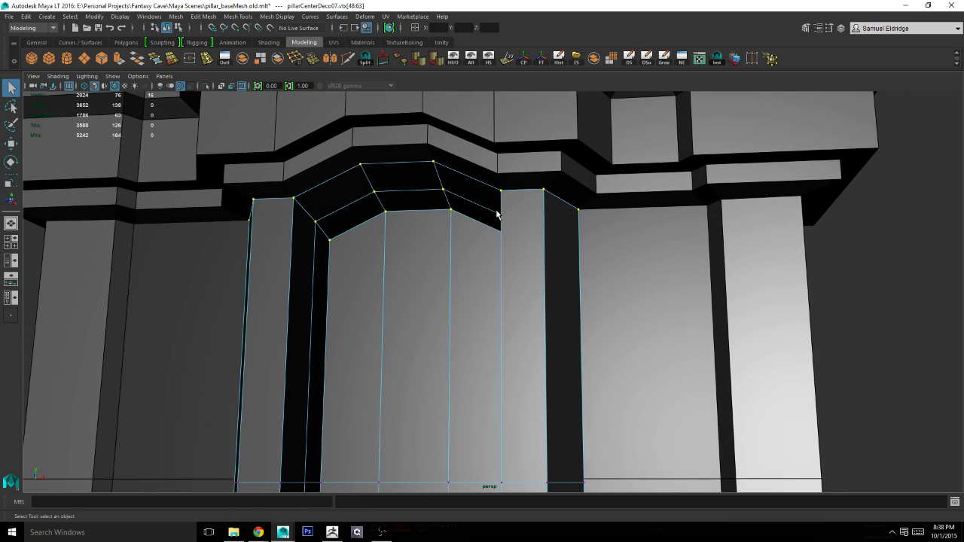
Try deleting the underside faces of the arch at the upper end of the centre panel.
right_click_drag(338, 218, 351, 223)
left_click(349, 226)
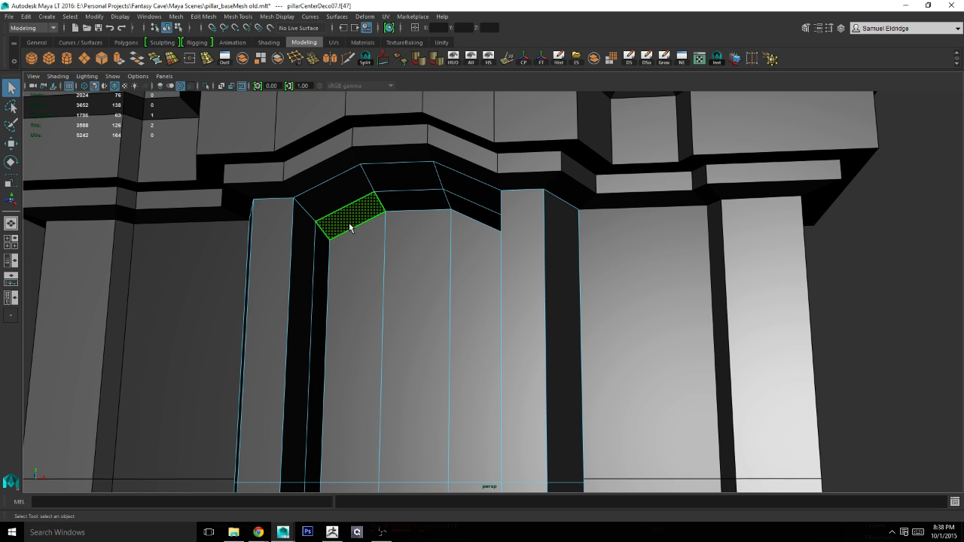
key("Delete")
left_click(342, 194)
key("Delete")
left_click(395, 181)
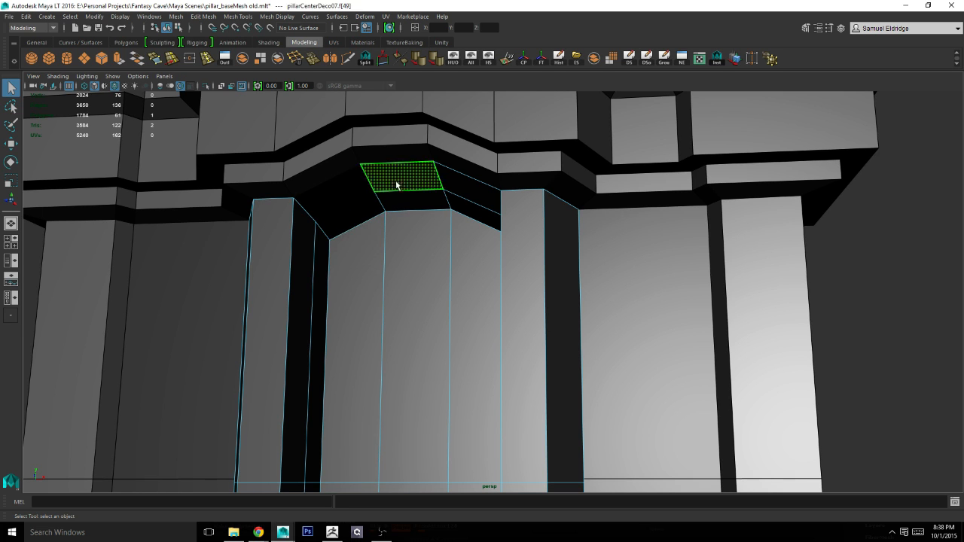
key("Delete")
left_click(421, 204)
key("Delete")
left_click(461, 199)
key("Delete")
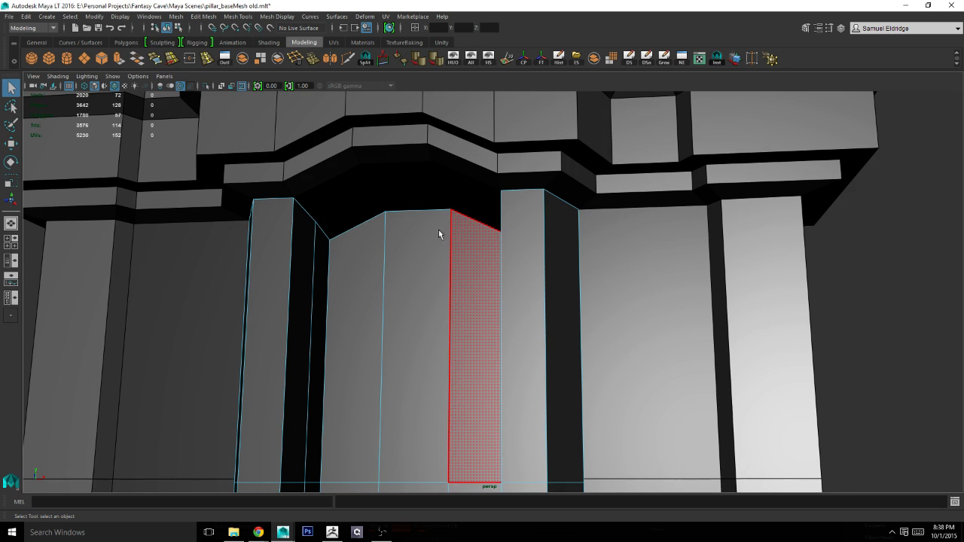
Undo the deletion of the arch's underside faces.
left_click_drag(439, 230, 505, 230, "alt")
key("ctrl+z")
left_click(577, 239)
key("Delete")
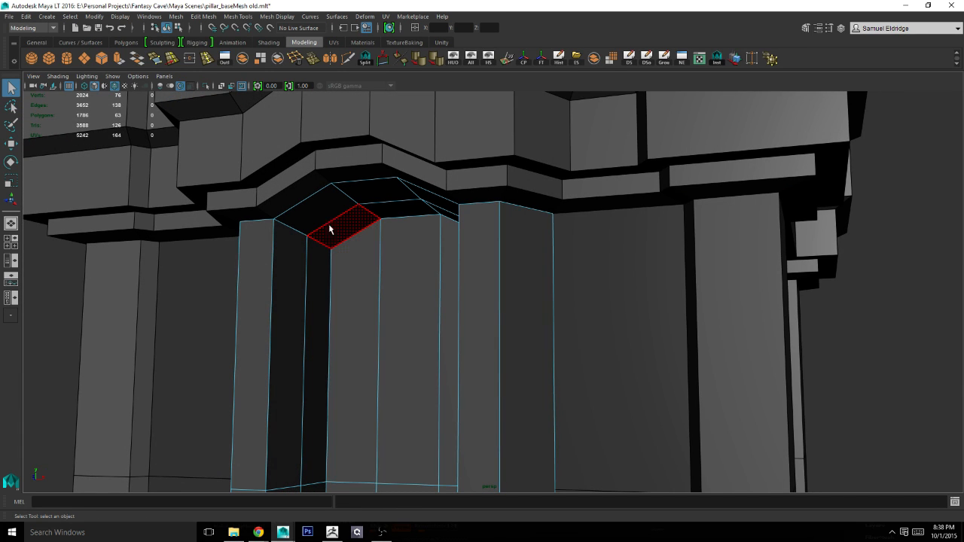
Select the centre panel's uppermost vertices and move them vertically beneath the cornice.
right_click_drag(334, 222, 275, 220)
left_click_drag(129, 127, 606, 255)
left_click_drag(461, 245, 556, 273, "alt")
key("w")
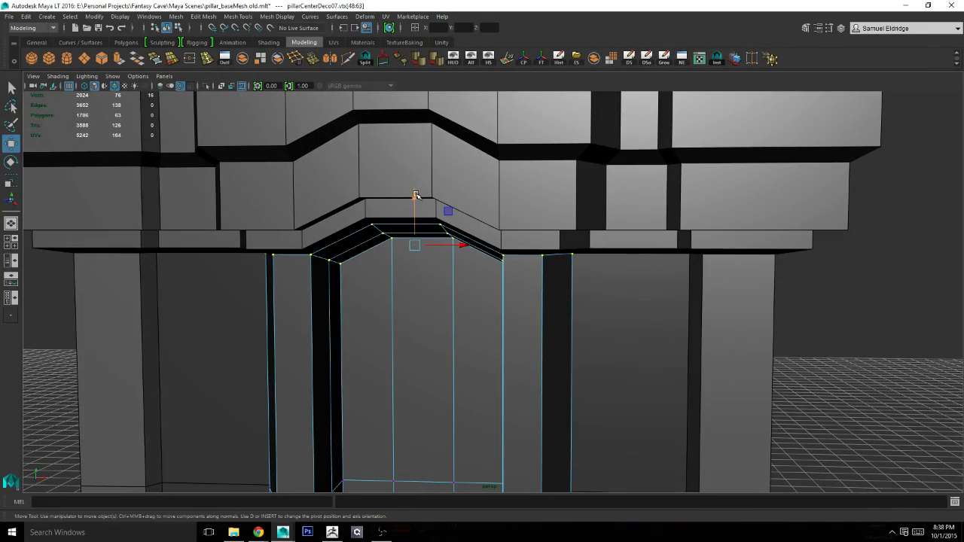
left_click_drag(416, 199, 449, 229)
Select the front run of upper border edges across the centre panel, from one side strip over the arch to the other.
right_click_drag(585, 275, 581, 247)
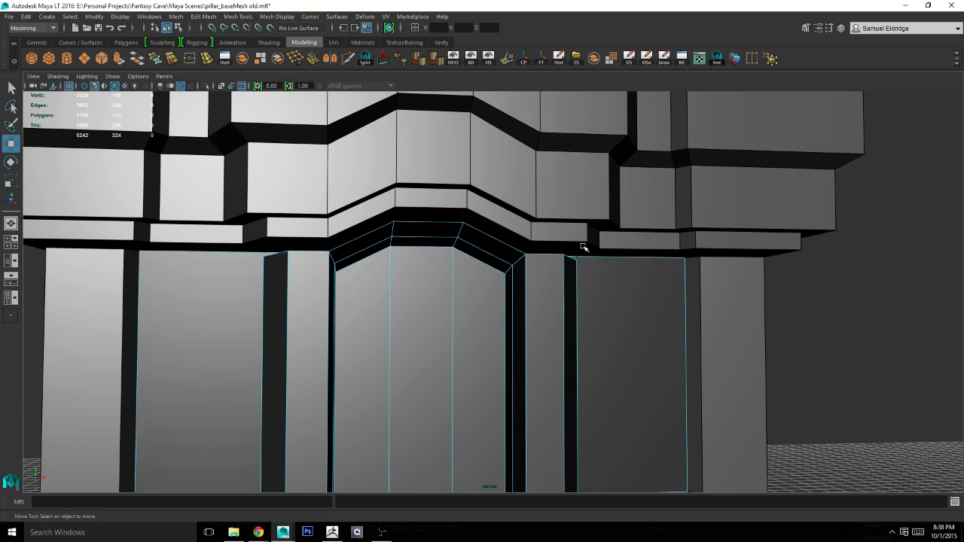
left_click_drag(650, 256, 484, 282, "alt")
right_click_drag(486, 275, 530, 232)
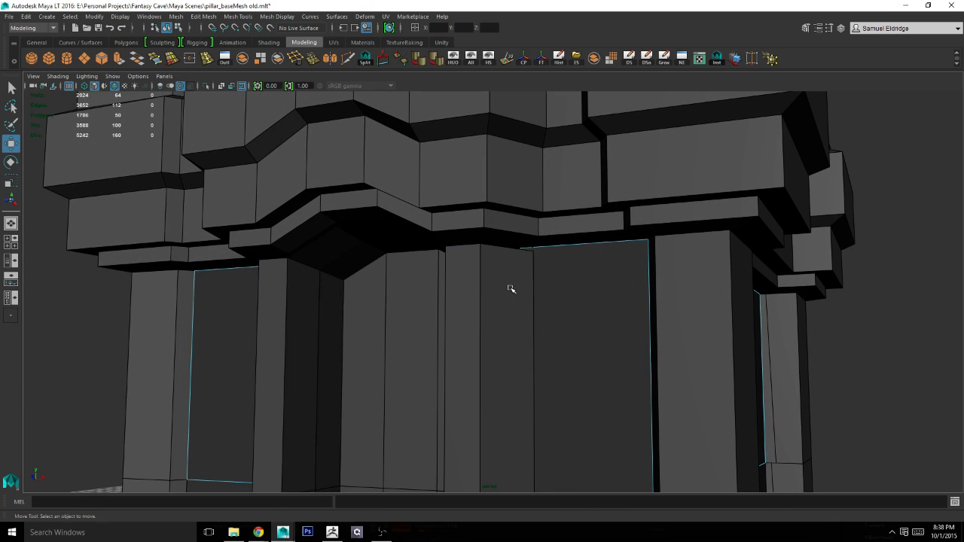
left_click(510, 286)
right_click_drag(509, 287, 511, 245)
left_click(517, 250)
left_click_drag(569, 253, 658, 255, "alt")
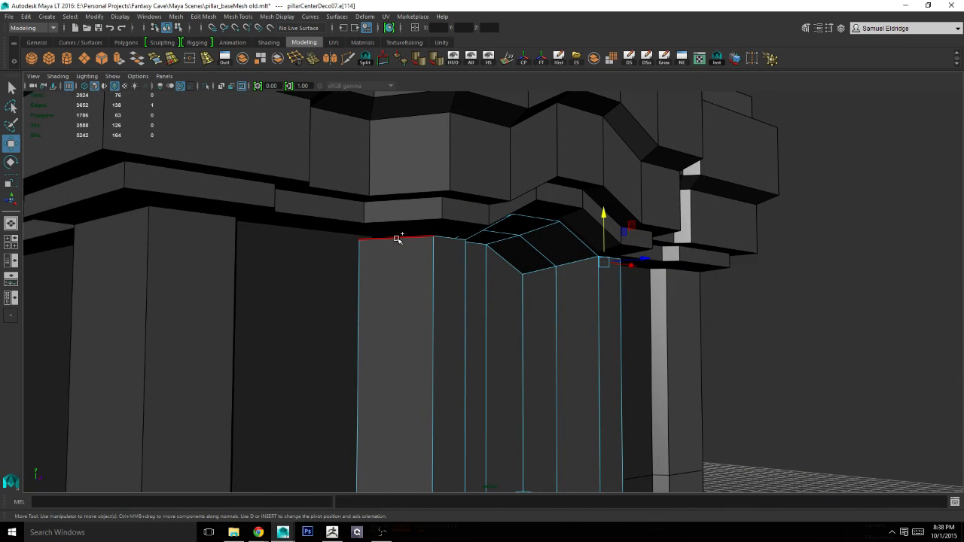
left_click(400, 236)
left_click_drag(400, 236, 501, 244, "alt")
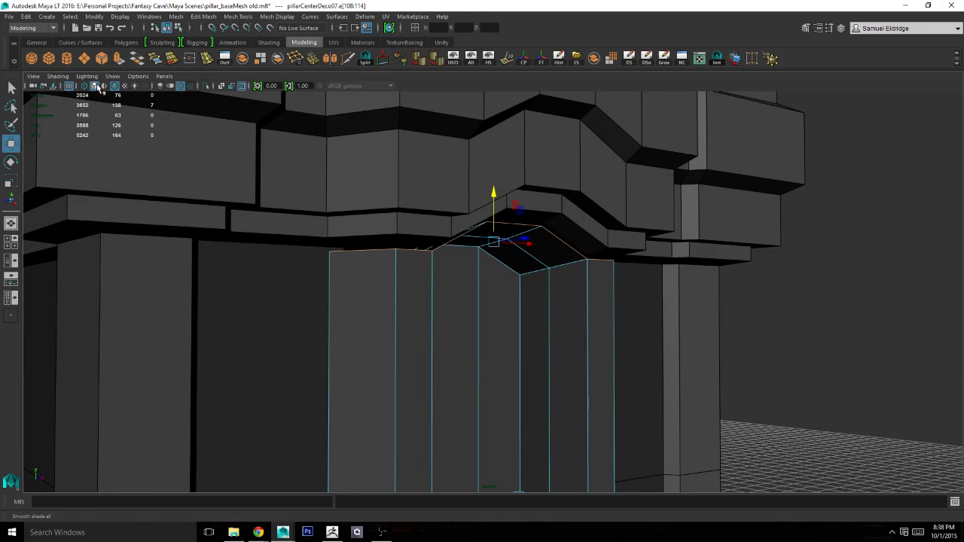
Extrude the selected upper border edges, raise them into the cornice and return the panel to object mode.
left_click(137, 60)
middle_click_drag(484, 117, 370, 142, "alt")
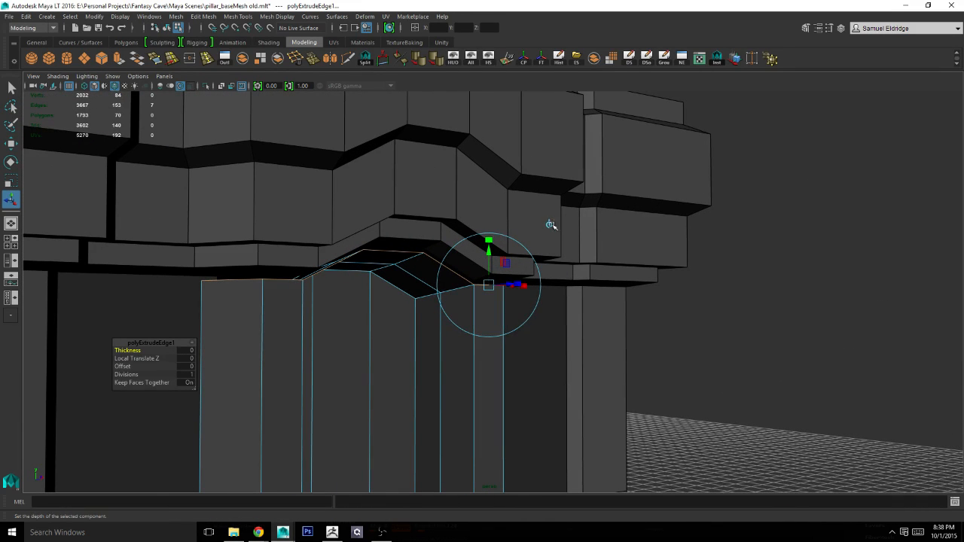
left_click(549, 223)
left_click_drag(379, 236, 431, 216)
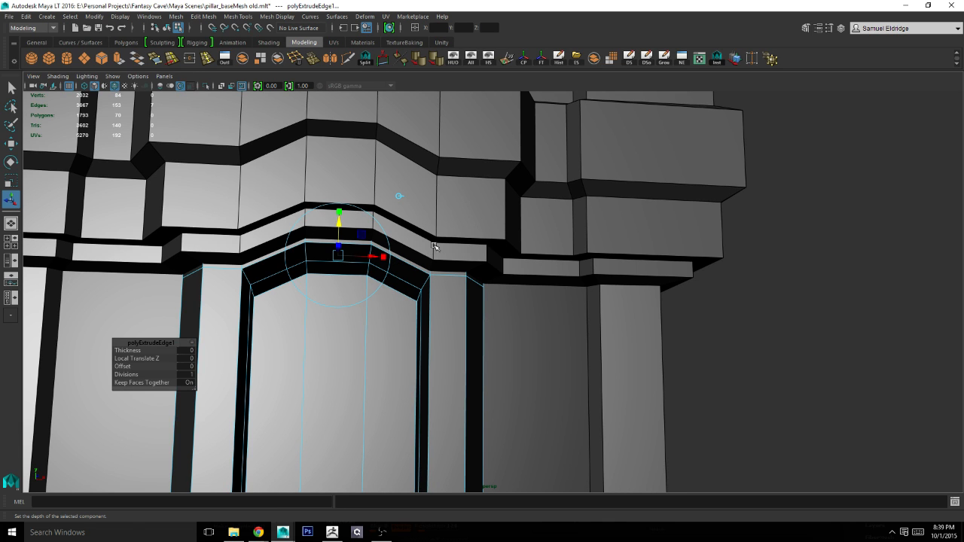
right_click_drag(455, 294, 523, 243)
left_click_drag(522, 243, 482, 272, "alt")
left_click(401, 335)
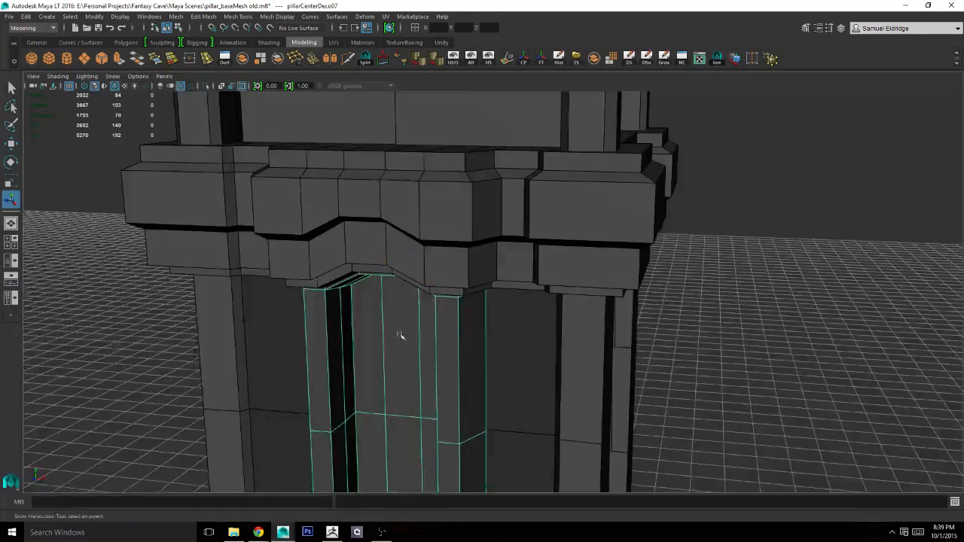
Examine the centre panel against the cornice, the base and the neighbouring sides of the pillar.
left_click_drag(401, 335, 384, 181, "alt")
right_click_drag(384, 256, 609, 239, "alt")
middle_click_drag(433, 215, 446, 239, "alt")
right_click_drag(445, 238, 511, 322, "alt")
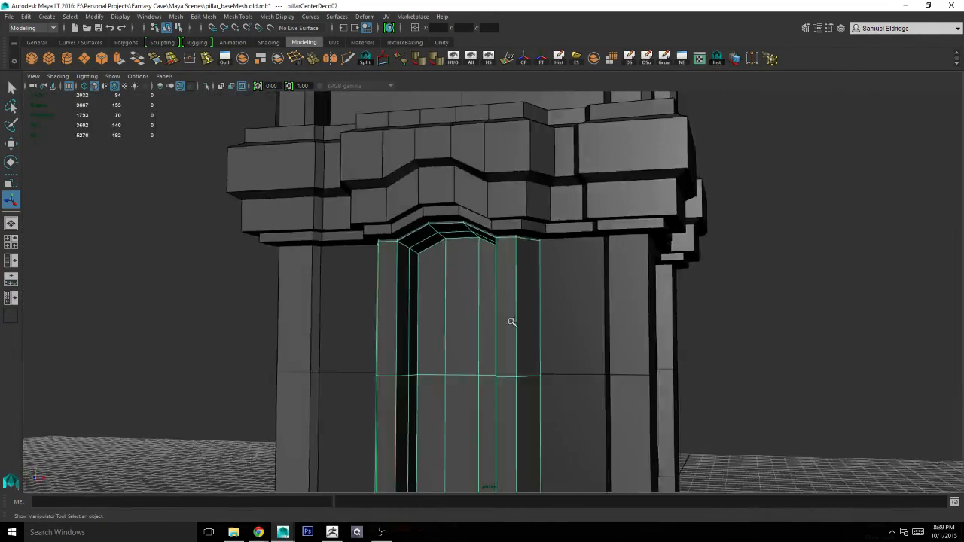
left_click_drag(511, 322, 487, 204, "alt")
middle_click_drag(487, 204, 475, 144, "alt")
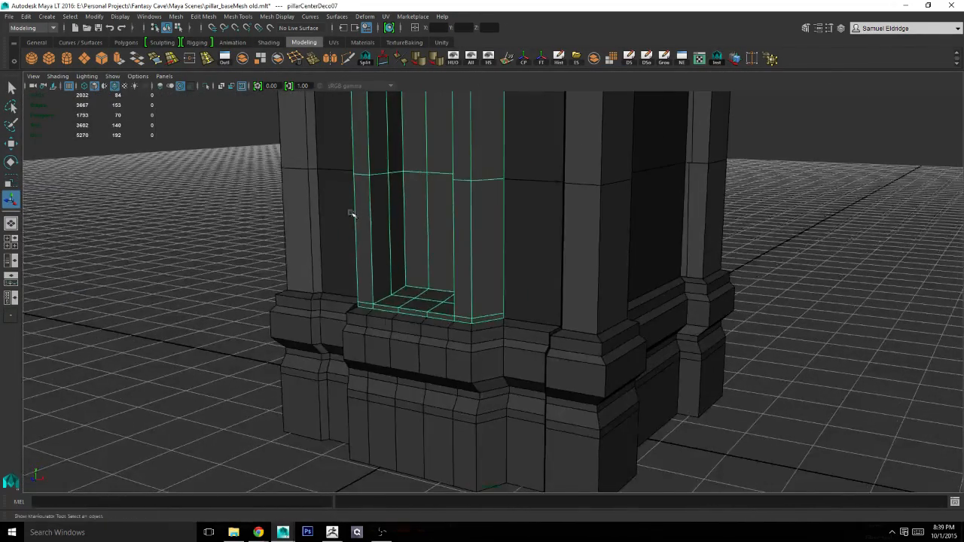
middle_click_drag(351, 214, 379, 133, "alt")
right_click_drag(379, 133, 555, 123, "alt")
middle_click_drag(555, 123, 570, 308, "alt")
right_click_drag(570, 308, 580, 218, "alt")
left_click_drag(580, 219, 489, 194, "alt")
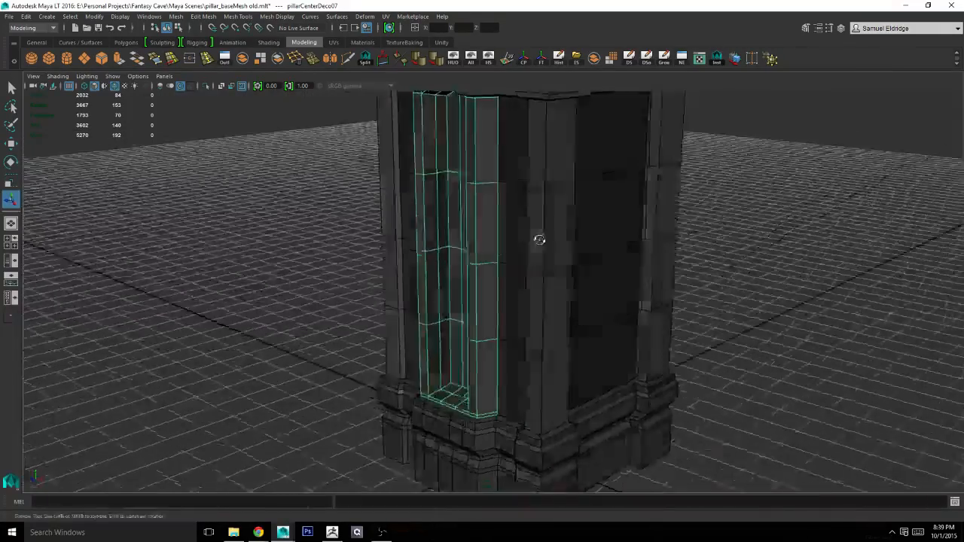
Delete the old separate centre panel segments on the opposite side of the pillar, leaving that recess open.
right_click_drag(489, 194, 592, 224, "alt")
left_click_drag(592, 223, 505, 226, "alt")
middle_click_drag(505, 226, 392, 279, "alt")
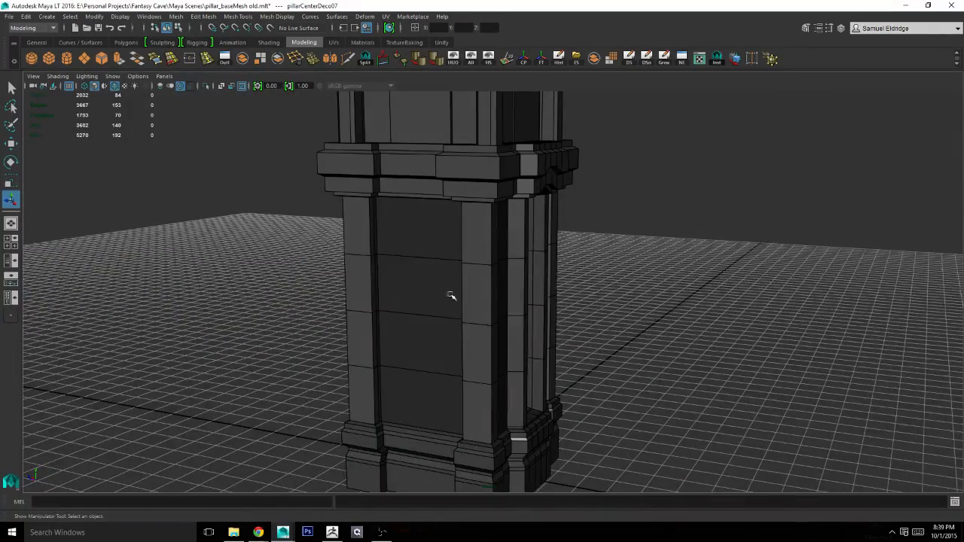
left_click(517, 294)
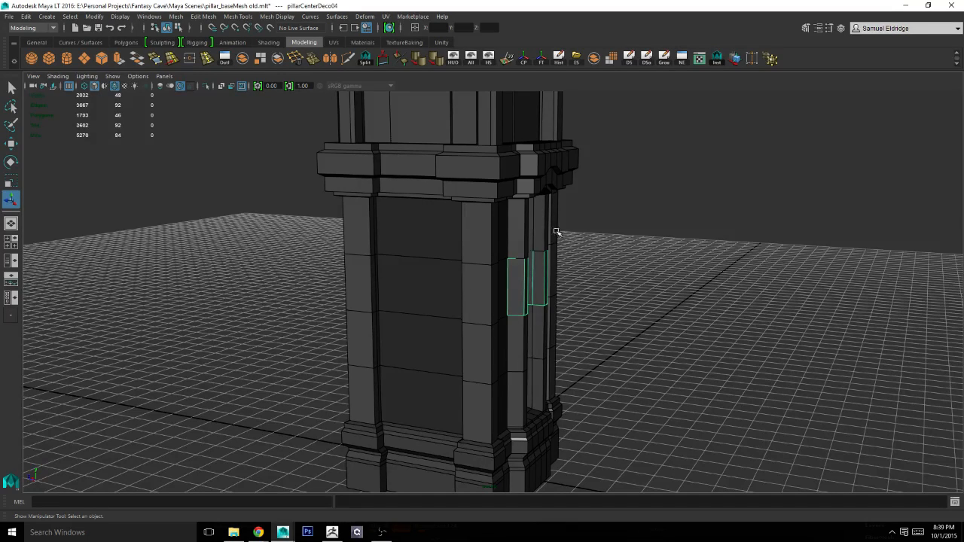
key("Delete")
left_click(518, 224)
key("Delete")
left_click(520, 350)
key("Delete")
left_click(536, 385)
key("Delete")
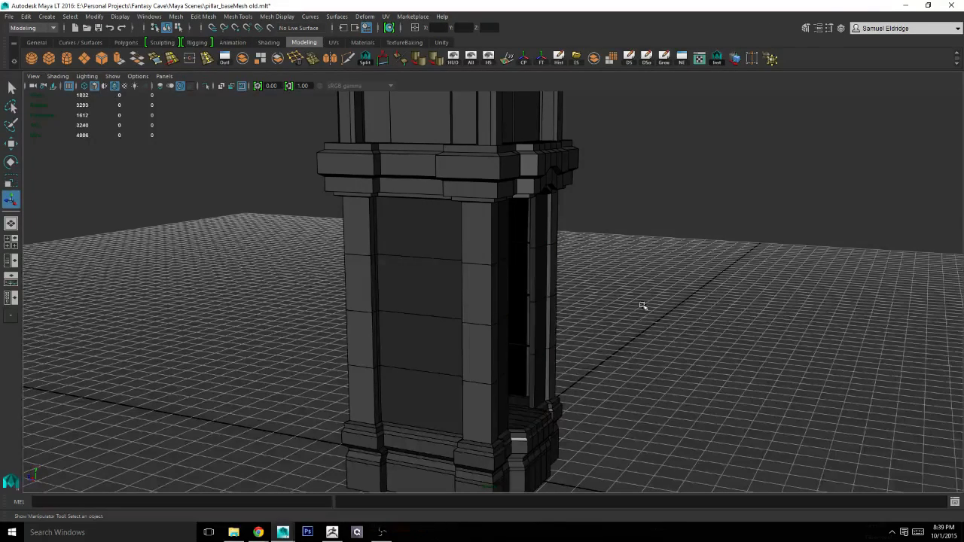
Snap the reworked centre panel's pivot to its lower front corner vertex, isolating the panel while moving the pivot and then restoring the full view.
left_click_drag(512, 277, 609, 256, "alt")
middle_click_drag(609, 256, 670, 256, "alt")
left_click(390, 283)
middle_click_drag(437, 286, 510, 150, "alt")
left_click_drag(510, 150, 492, 196, "alt")
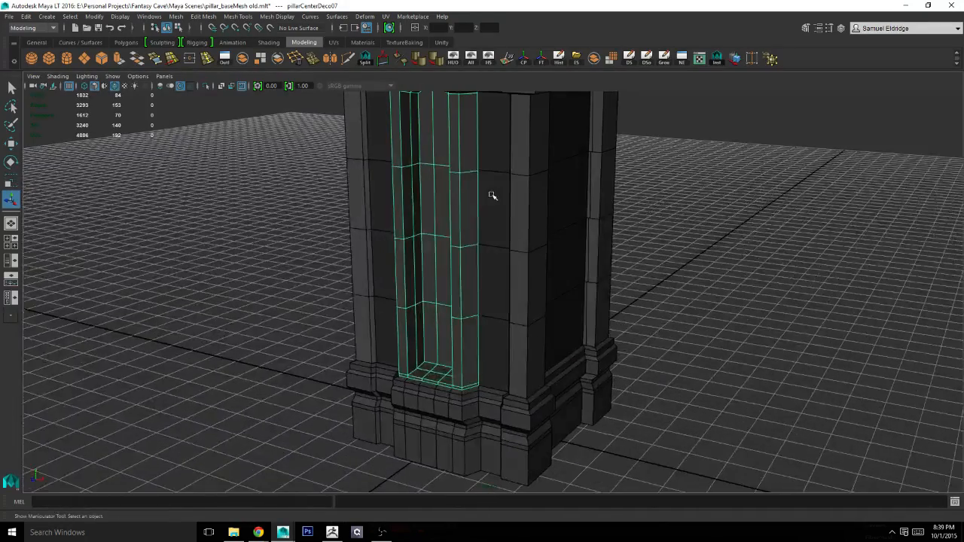
scroll(482, 189, "down", 4)
middle_click_drag(478, 183, 465, 243, "alt")
key("w")
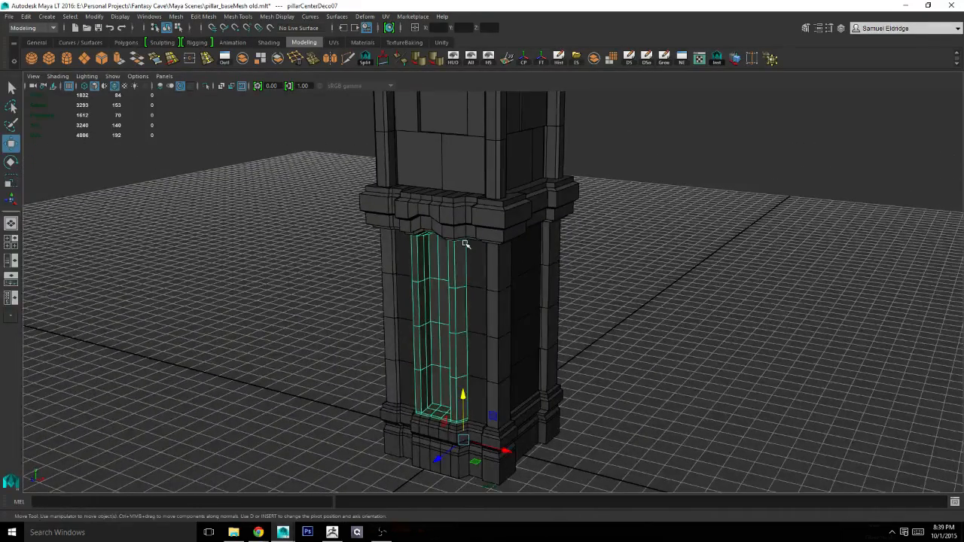
right_click_drag(475, 249, 523, 377, "alt")
middle_click_drag(523, 377, 519, 260, "alt")
right_click_drag(519, 260, 475, 335, "alt")
middle_click_drag(474, 335, 510, 273, "alt")
right_click_drag(510, 274, 657, 282, "alt")
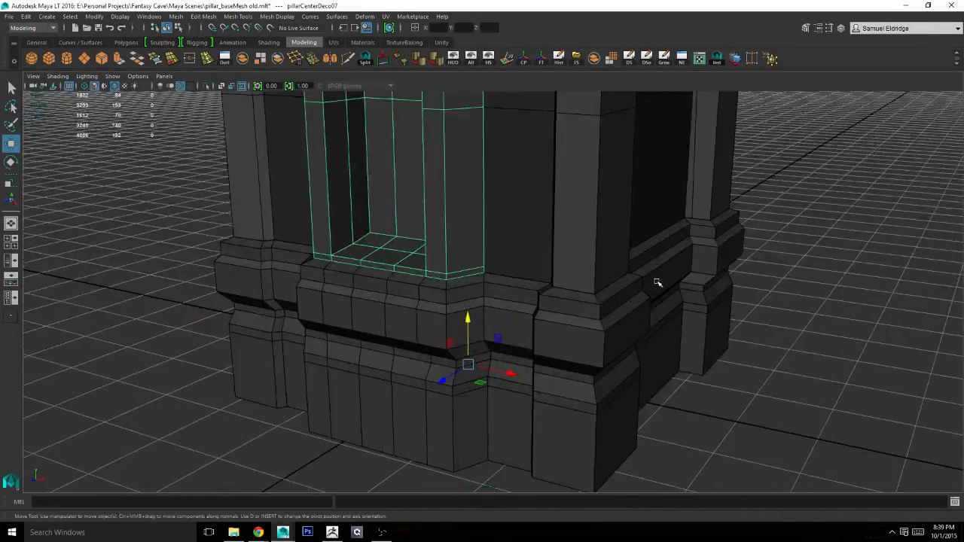
key("d")
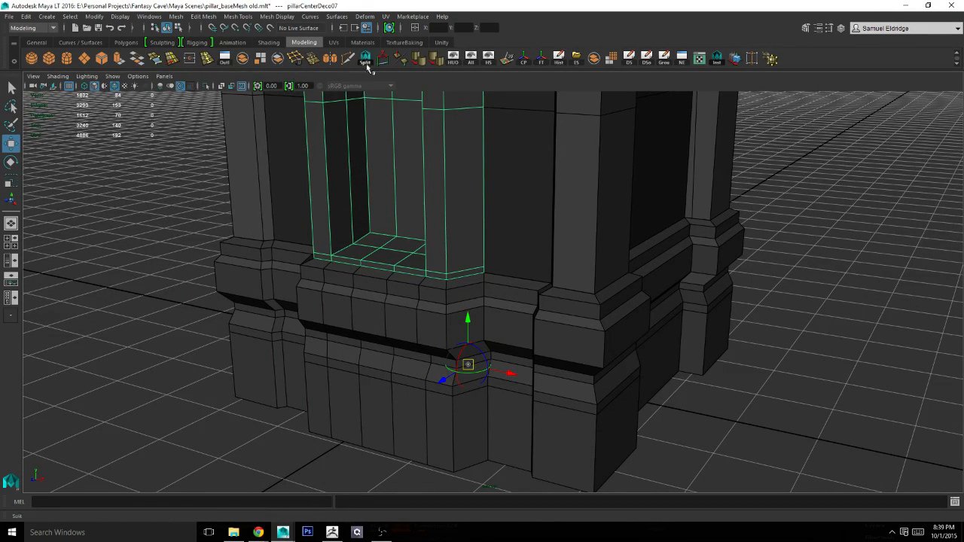
left_click(207, 85)
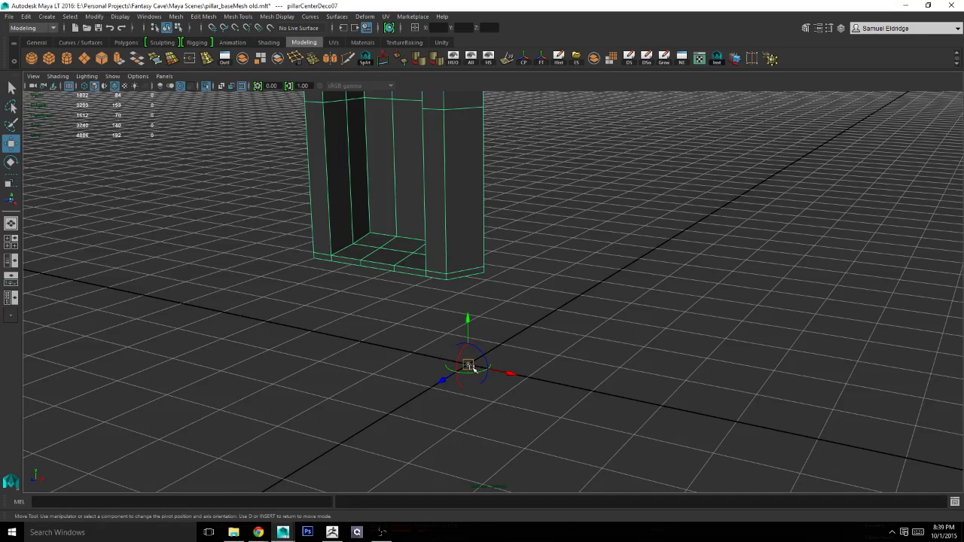
left_click_drag(469, 366, 446, 280)
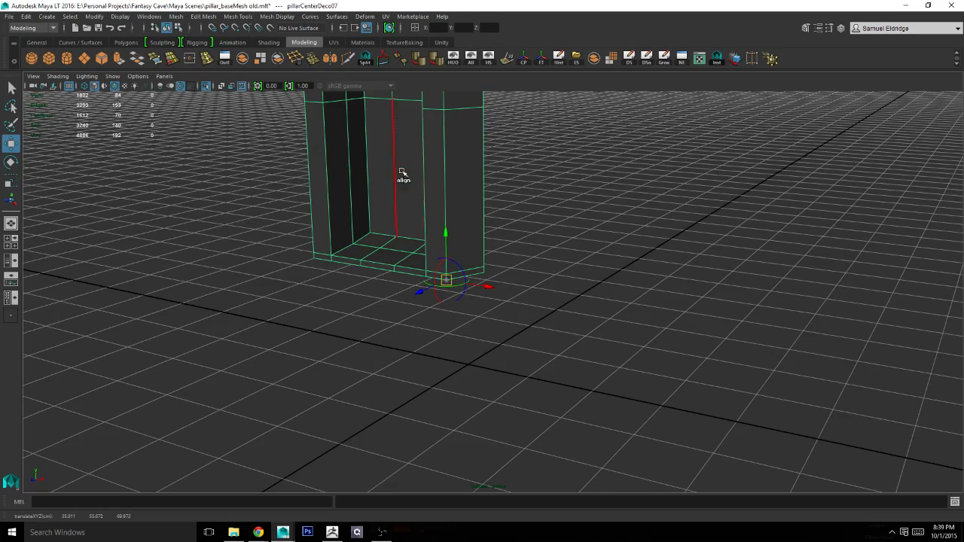
left_click(207, 86)
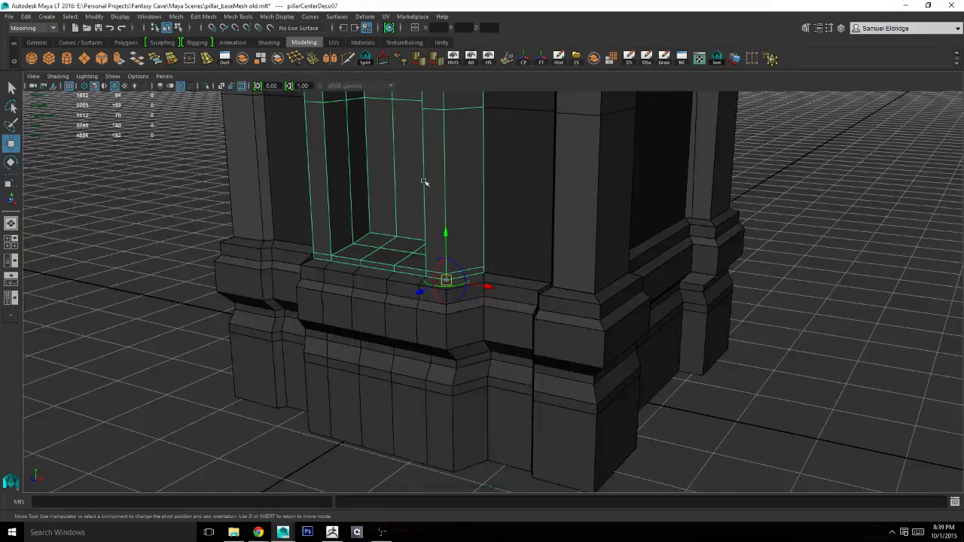
Duplicate the centre panel, move the copy about 180 units along negative Z past the pillar and show its channel values.
left_click_drag(424, 183, 430, 253, "alt")
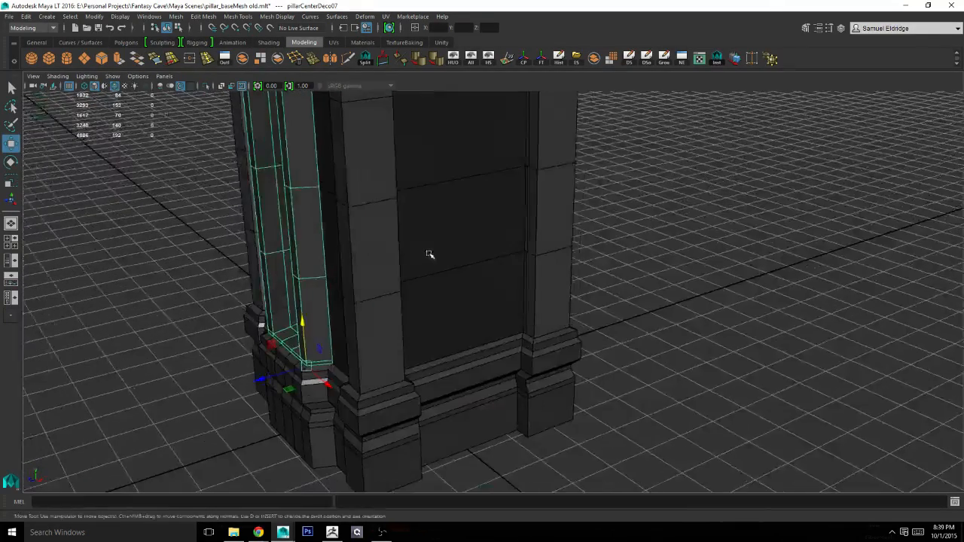
left_click_drag(276, 375, 492, 331)
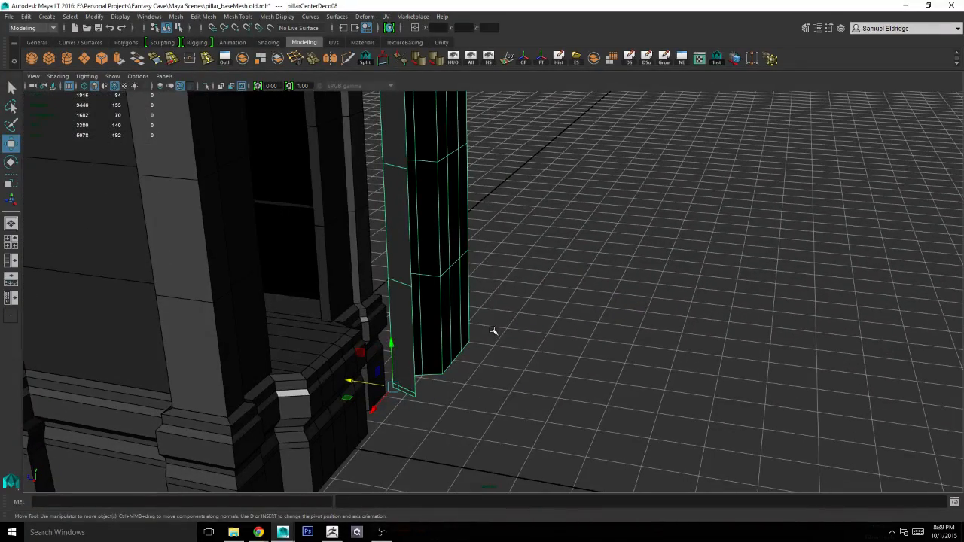
left_click(839, 28)
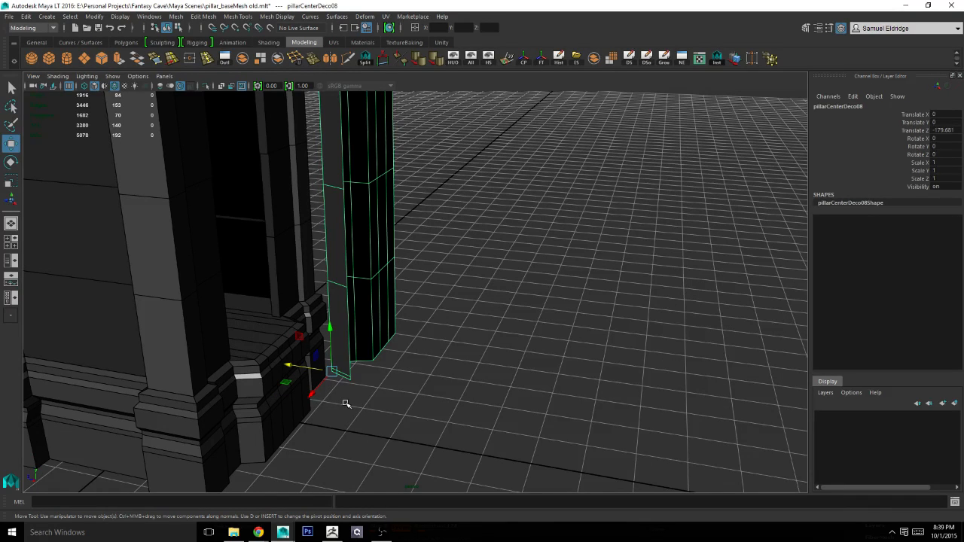
Rotate the duplicated centre panel to exactly 180 degrees about Y.
key("e")
left_click_drag(323, 390, 463, 358)
left_click(943, 146)
type("90")
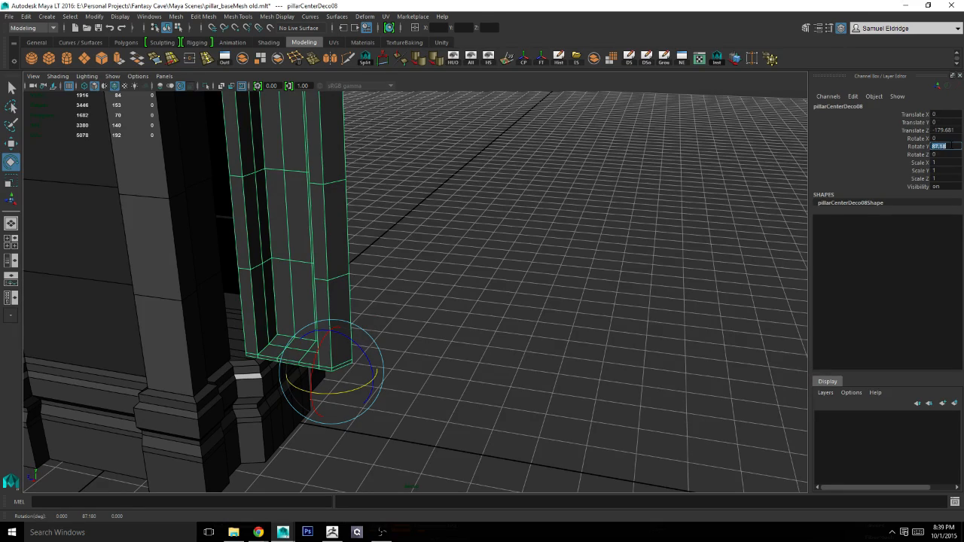
key("Return")
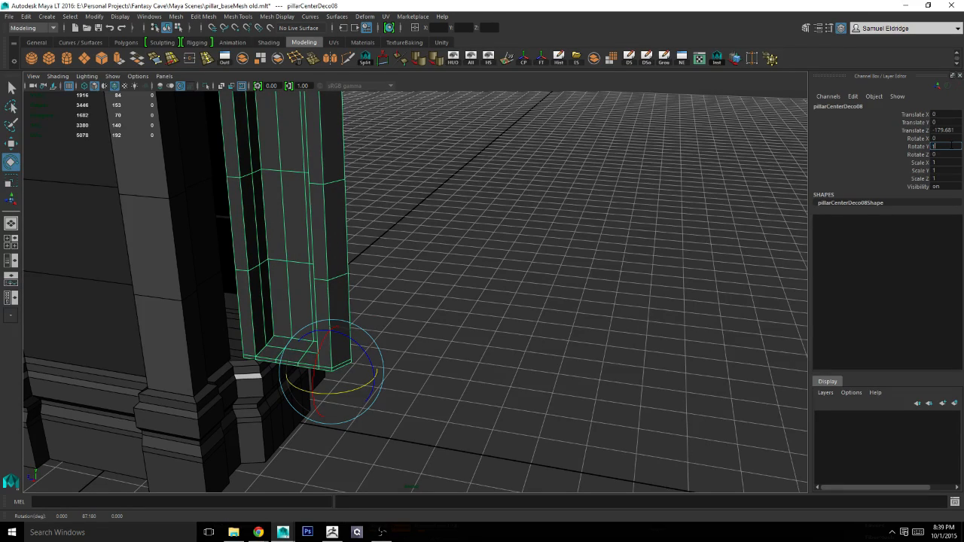
key("Return")
Move the rotated copy into the open recess, vertex-snapping its lower corner to the matching corner of the pillar base.
left_click_drag(587, 331, 324, 390, "alt")
key("w")
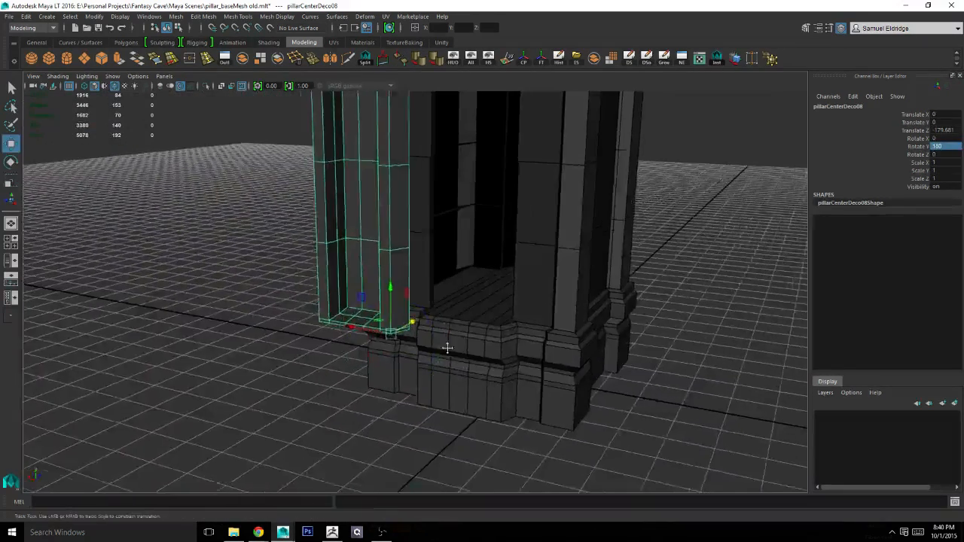
right_click_drag(447, 344, 464, 384, "alt")
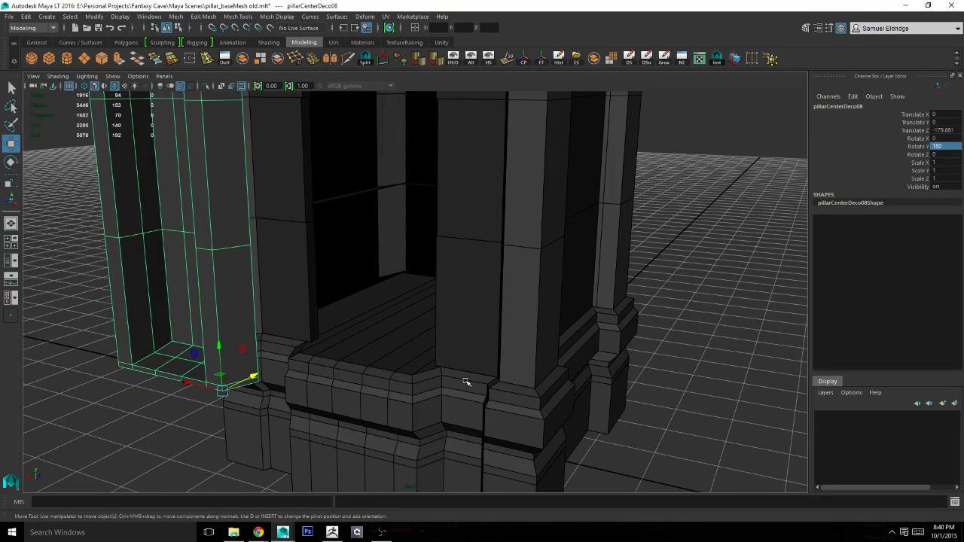
key("v")
left_click_drag(226, 393, 411, 374)
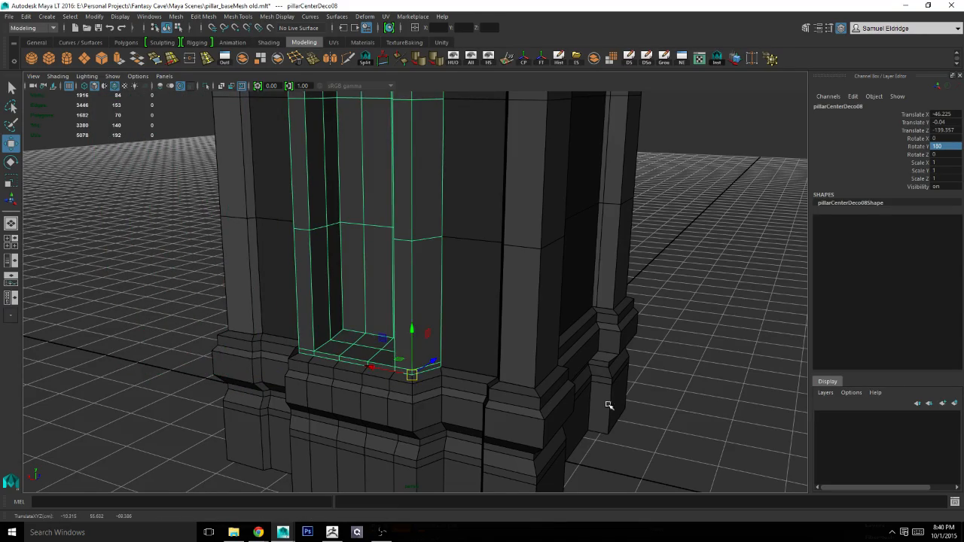
Examine the placed panel copy against the cornice, base and neighbouring sides of the pillar.
left_click(642, 413)
right_click_drag(648, 414, 605, 397, "alt")
left_click_drag(589, 402, 613, 376, "alt")
right_click_drag(613, 377, 525, 362, "alt")
left_click_drag(525, 362, 620, 370, "alt")
left_click(398, 370)
mouse_move(399, 370)
left_mouse_down("alt")
mouse_move(459, 389)
mouse_move(357, 387)
mouse_move(398, 374)
mouse_move(344, 389)
mouse_move(564, 400)
mouse_move(530, 387)
mouse_move(386, 377)
left_mouse_up("alt")
left_click(398, 374)
left_click(564, 400)
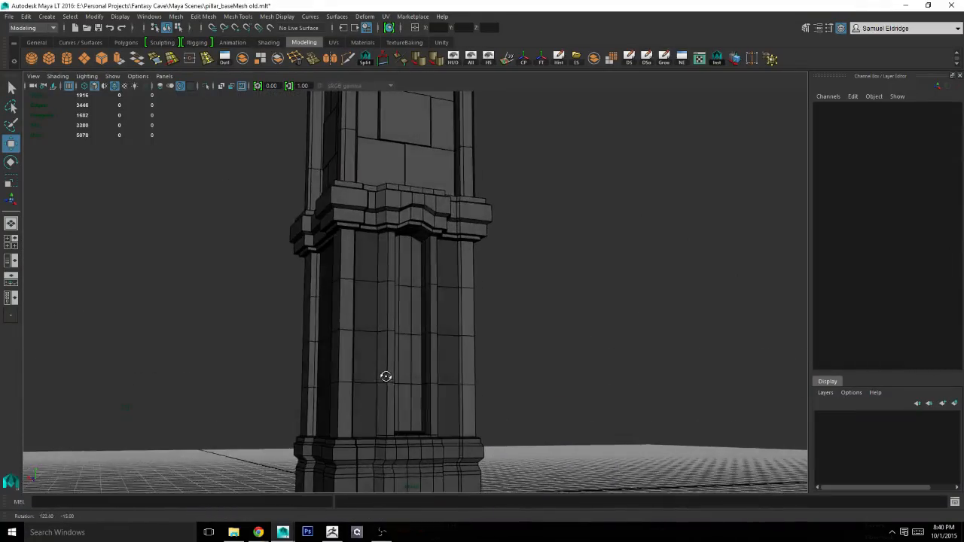
right_click_drag(373, 377, 586, 395, "alt")
left_click_drag(485, 378, 356, 351, "alt")
scroll(355, 352, "down", 4)
left_click(355, 352)
key("f")
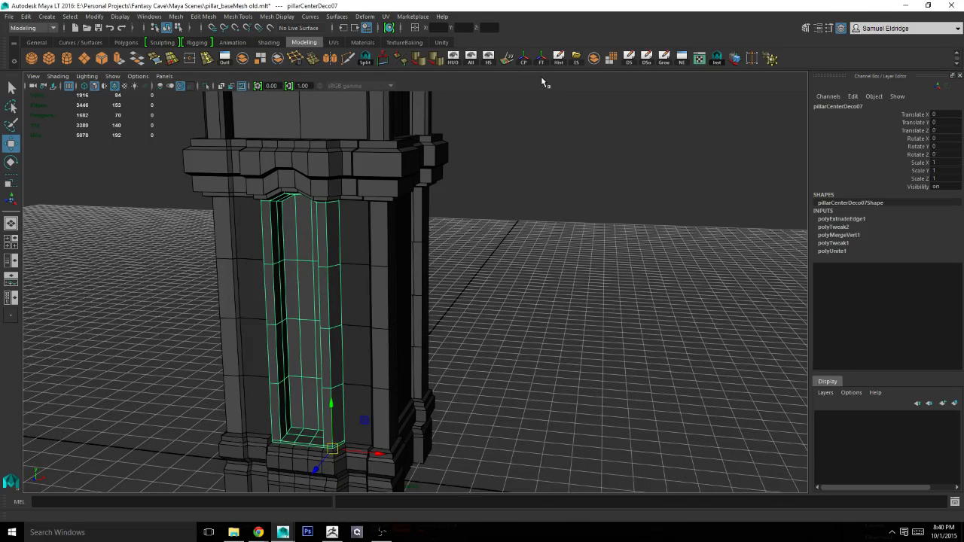
key("ctrl+h")
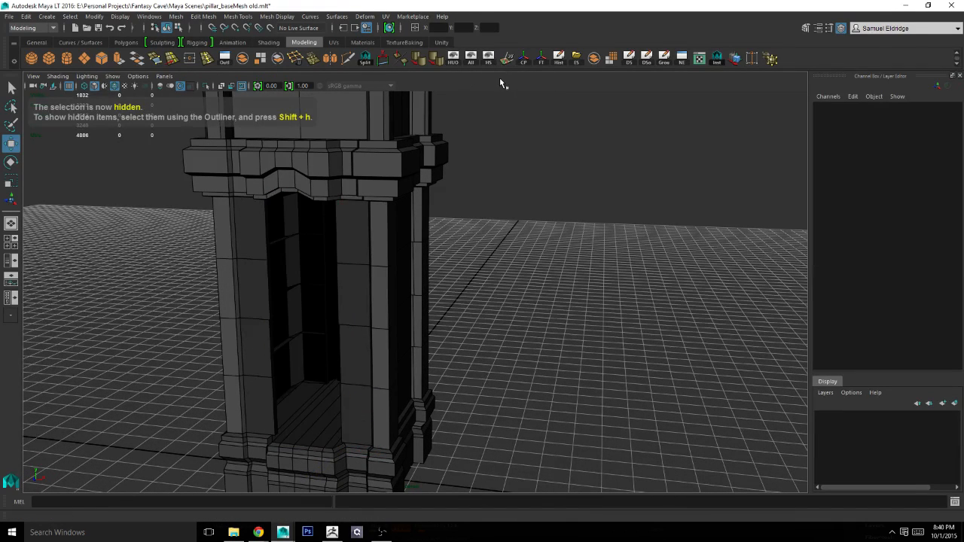
left_click(321, 289)
key("ctrl+z")
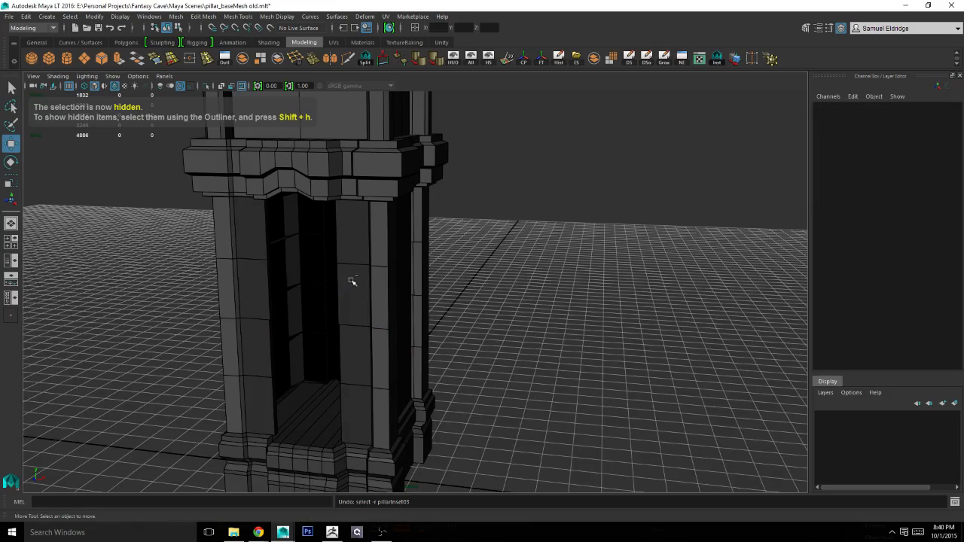
left_click(471, 59)
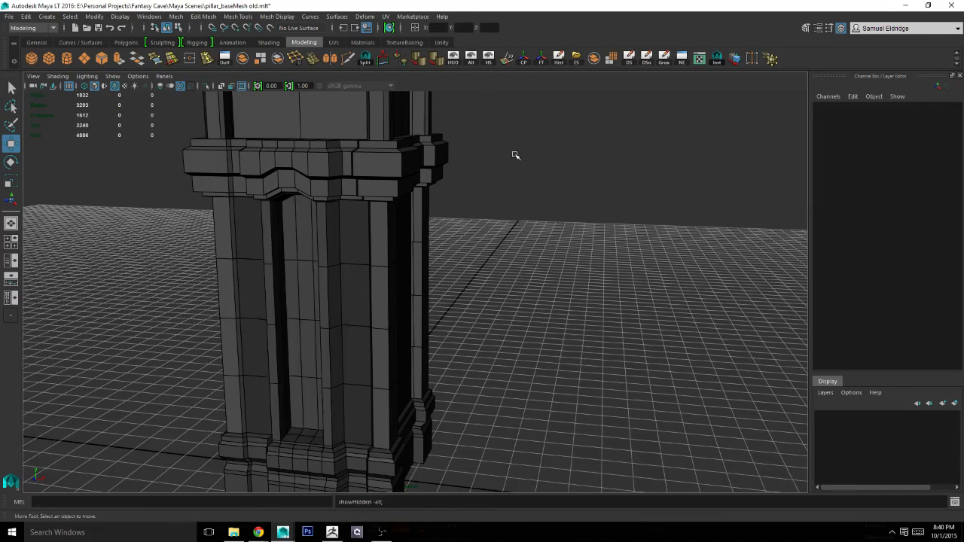
Select the original front centre panel, delete its construction history and freeze its transformations.
left_click_drag(517, 155, 594, 192, "alt")
left_click(333, 270)
left_click(559, 58)
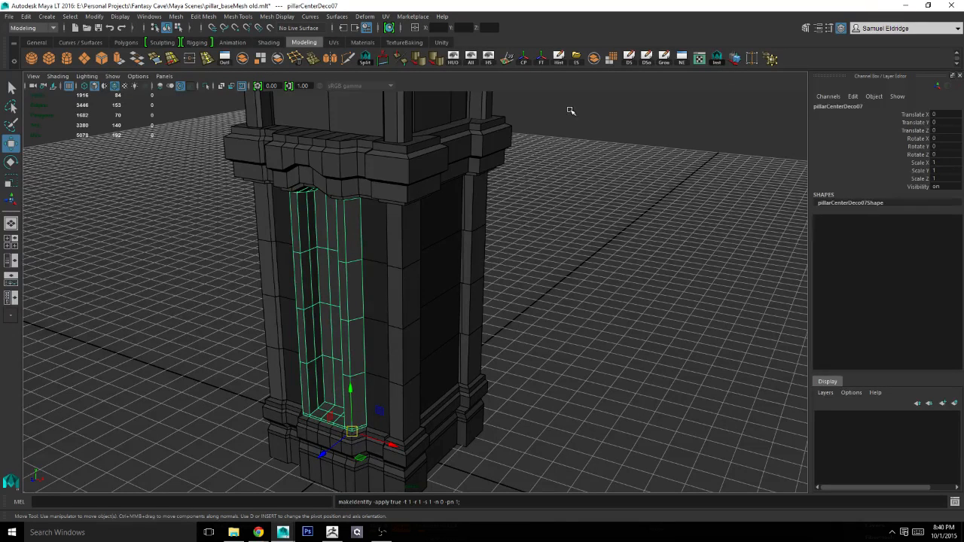
Start exporting the selected centre panel and browse to E:\Personal Projects\Fantasy Cave\Maya Exports\Appends.
left_click(578, 63)
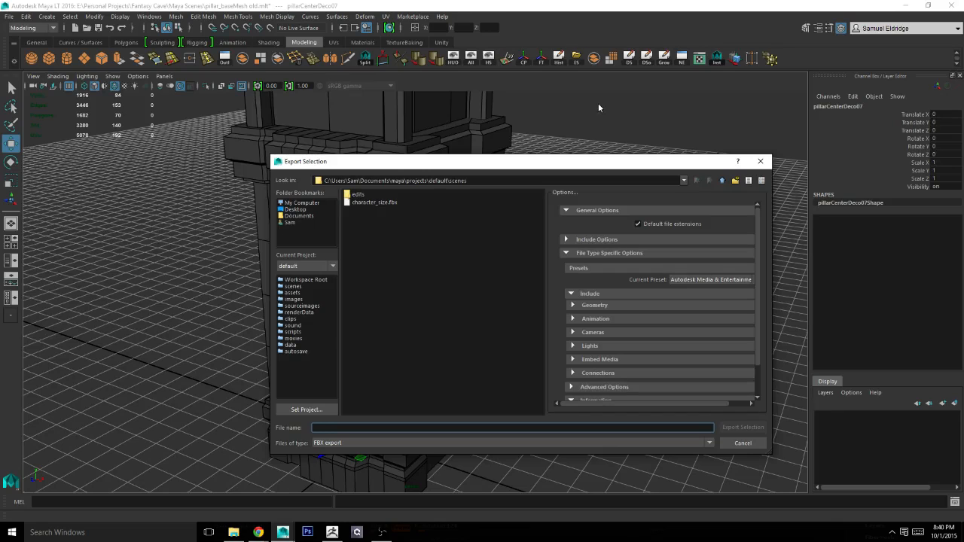
left_click(313, 203)
left_click(358, 211)
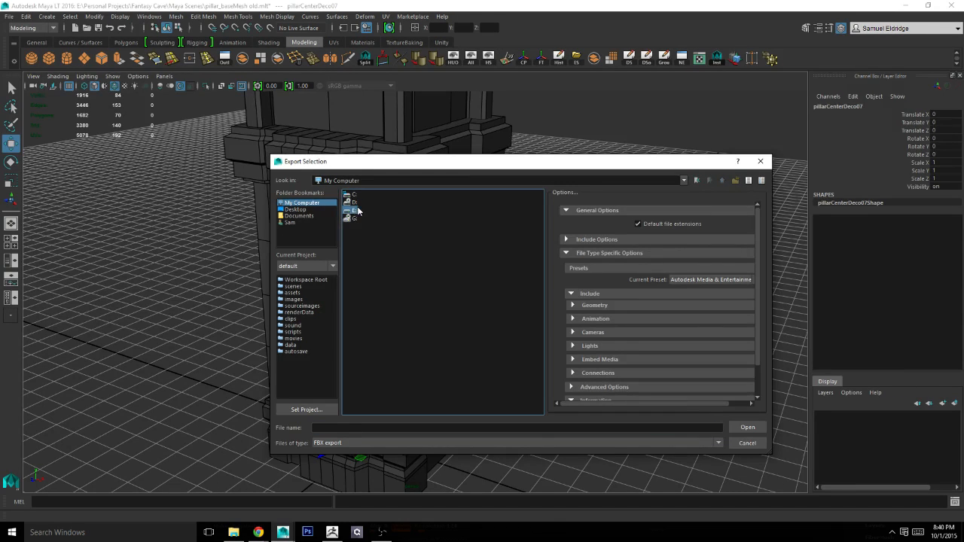
double_click(355, 212)
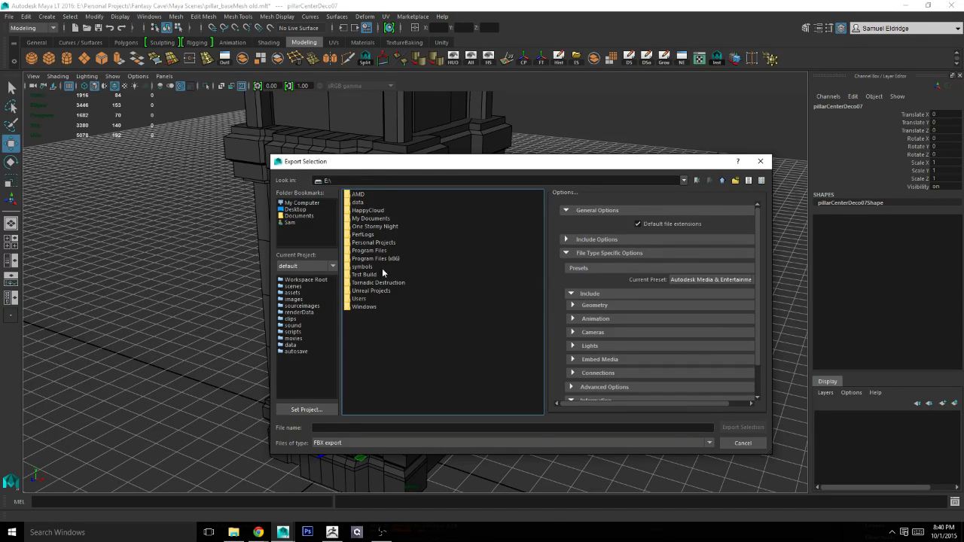
double_click(376, 241)
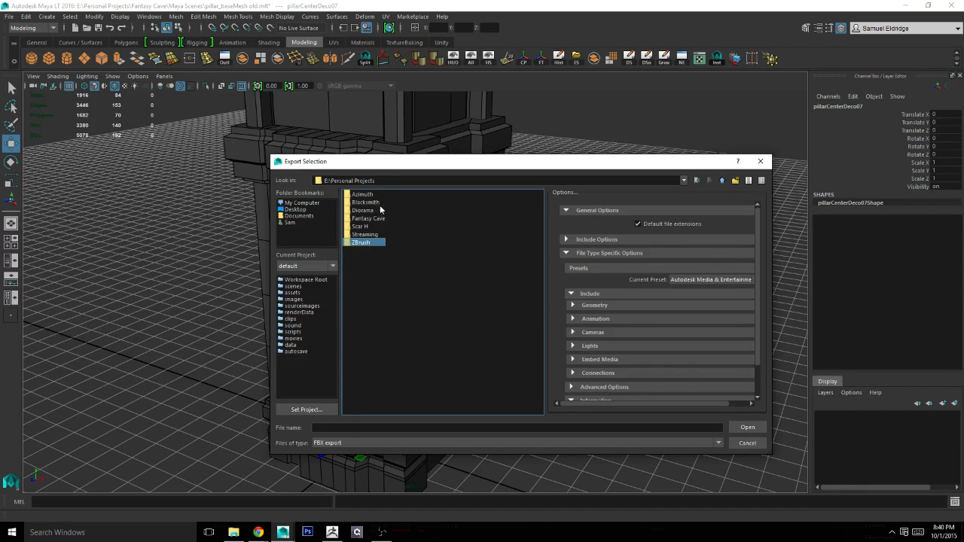
double_click(372, 218)
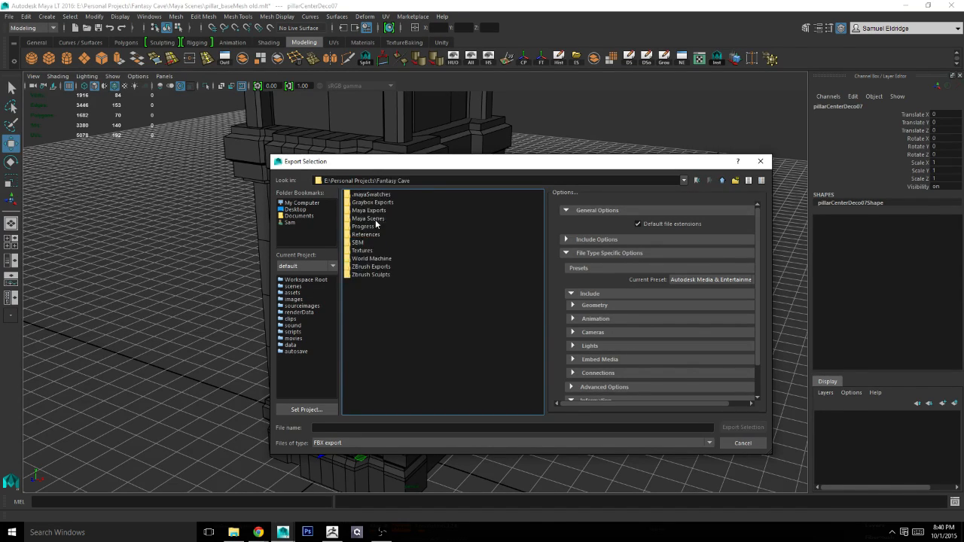
double_click(369, 211)
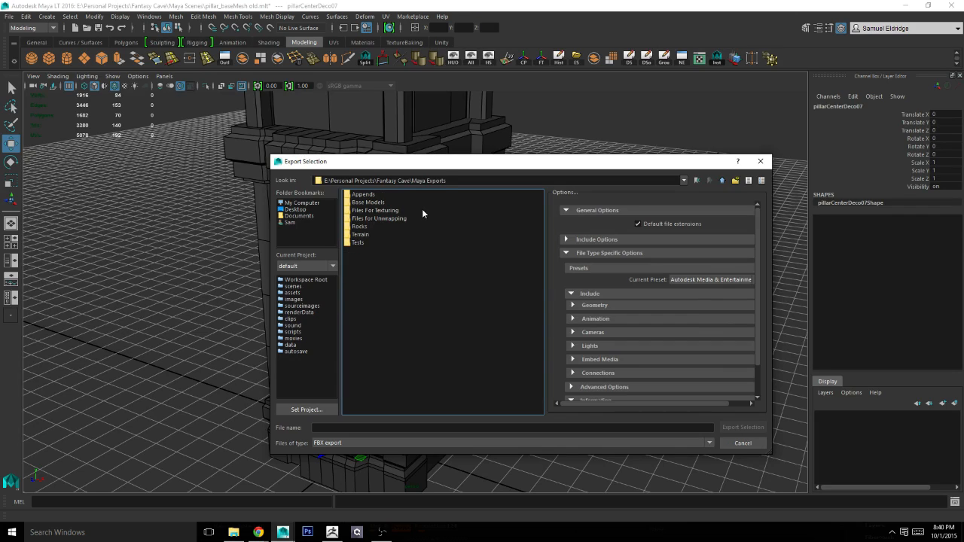
double_click(363, 195)
Export the selected centre panel as an OBJ in the Appends folder, overwriting the existing pillarCenterDecor07.obj.
left_click(373, 194)
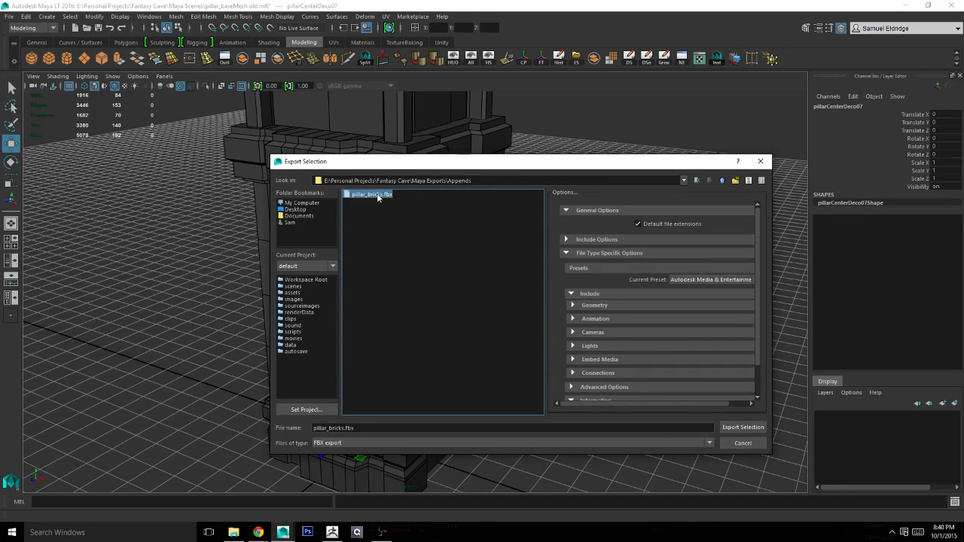
right_click(387, 194)
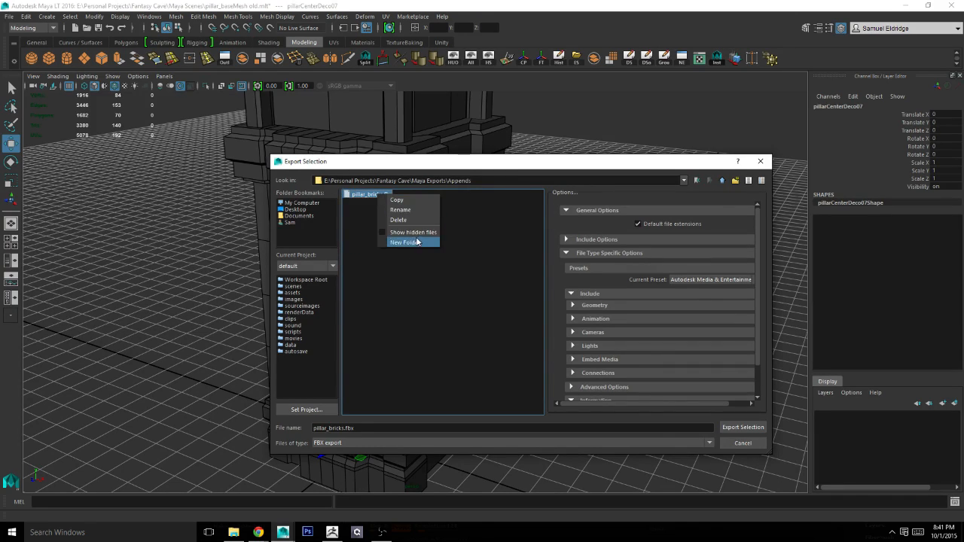
left_click(348, 428)
left_click(335, 448)
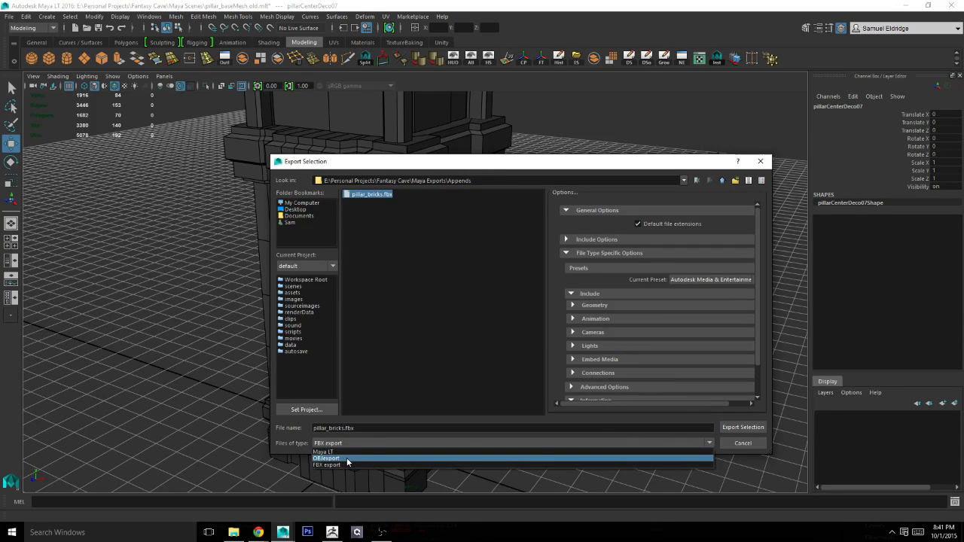
left_click(347, 458)
left_click(392, 203)
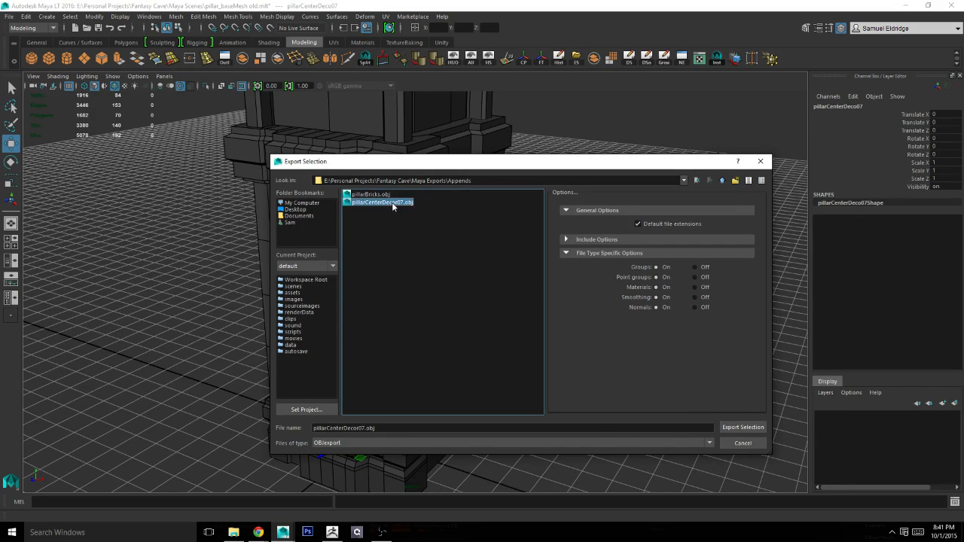
double_click(377, 201)
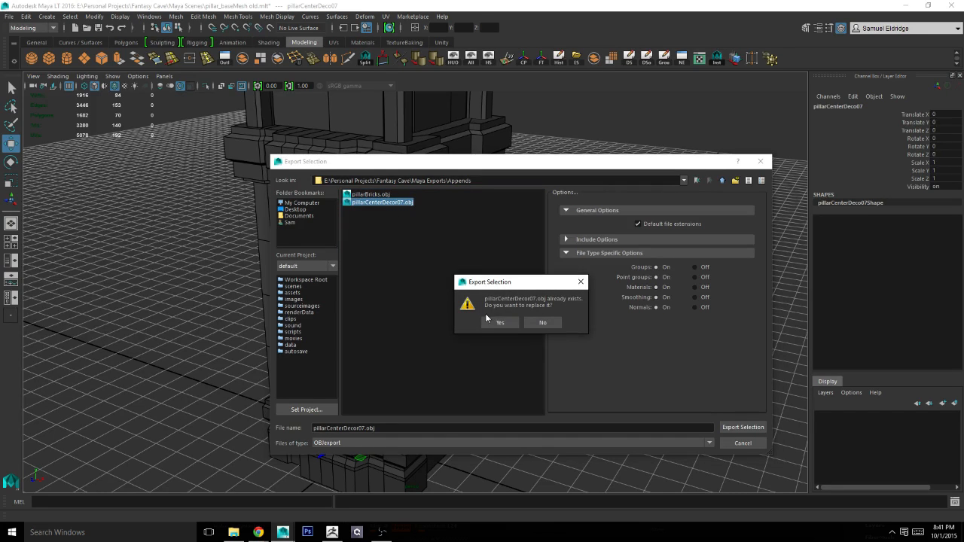
left_click(500, 322)
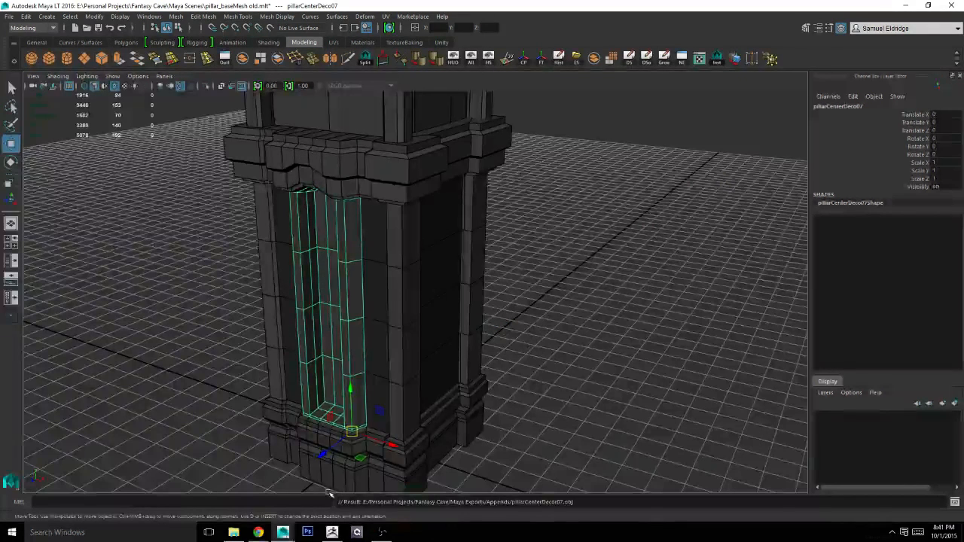
Switch to ZBrush and merge the pillar_test12 panel subtool down with pillar_test11.
left_click(332, 532)
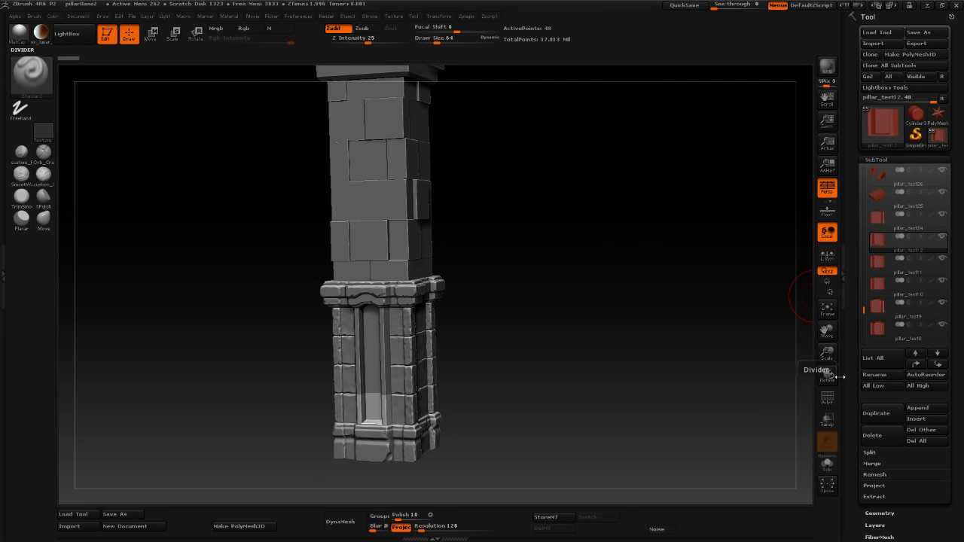
left_click(889, 267)
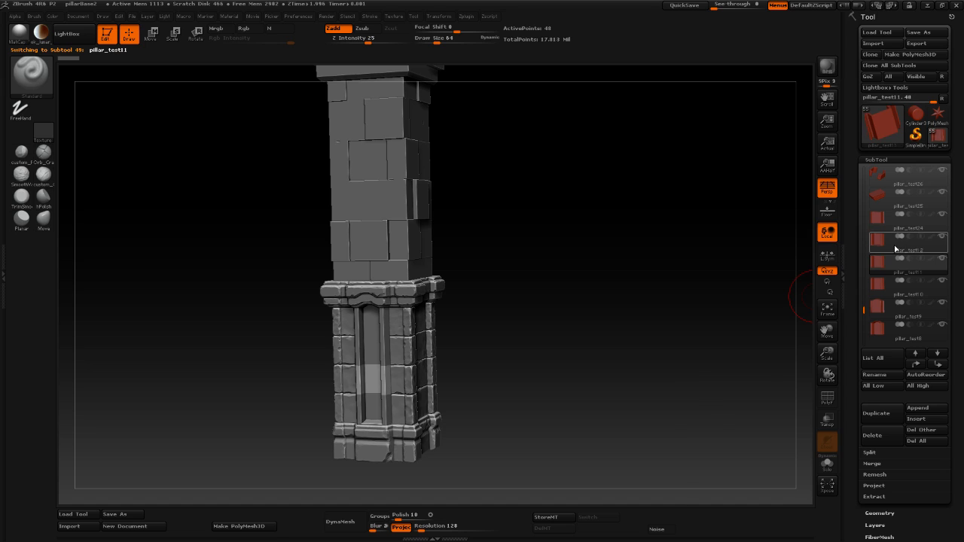
left_click(893, 251)
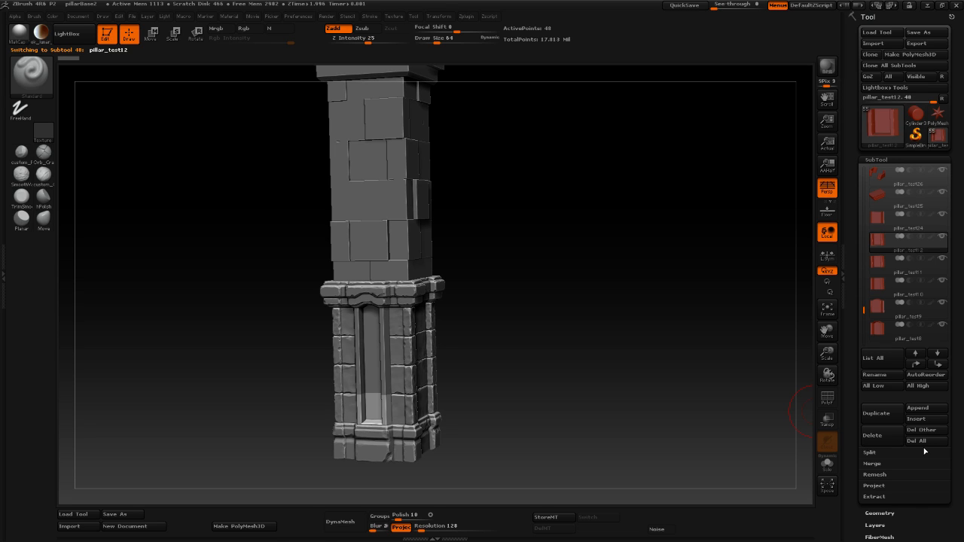
left_click(872, 462)
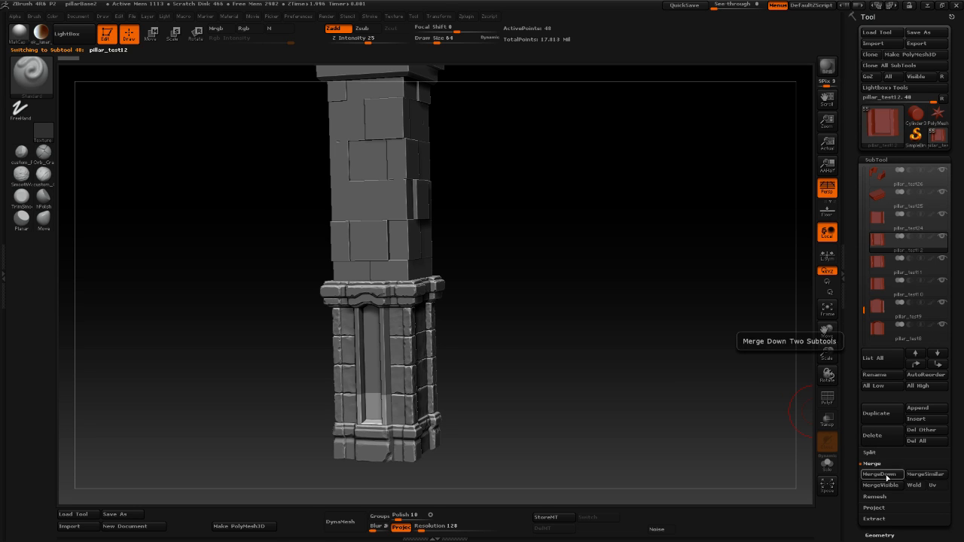
left_click(883, 474)
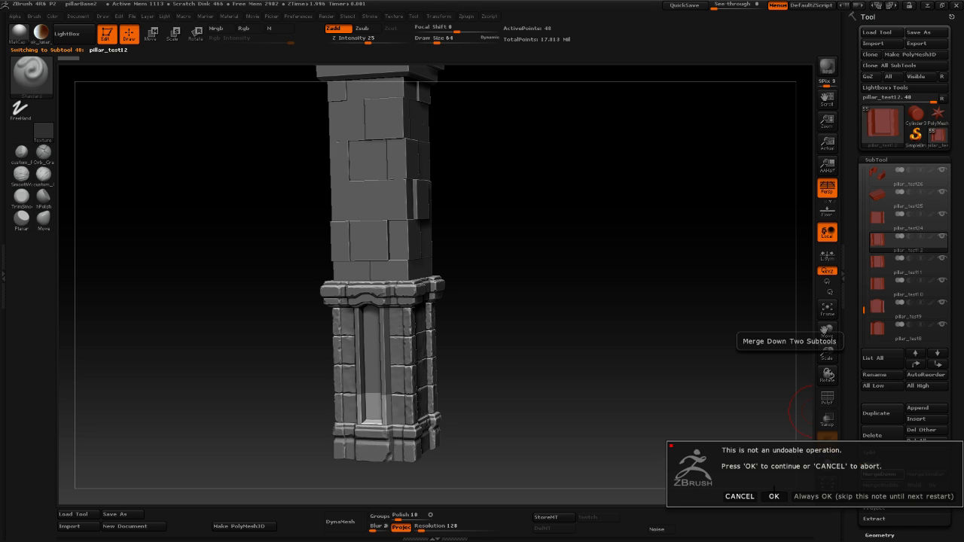
left_click(773, 491)
Merge the combined pillar_test12 panel subtool down with pillar_test10.
left_click(883, 273)
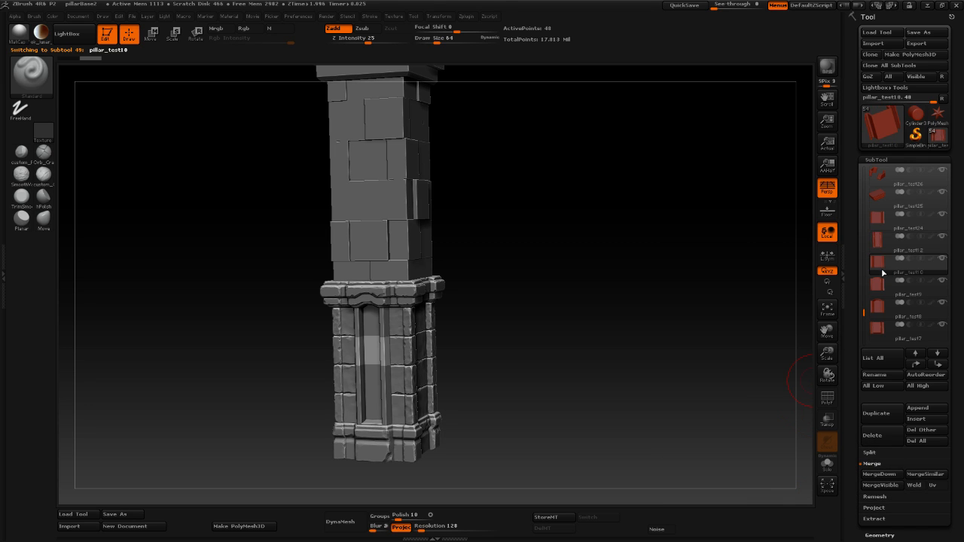
left_click(885, 244)
left_click(883, 475)
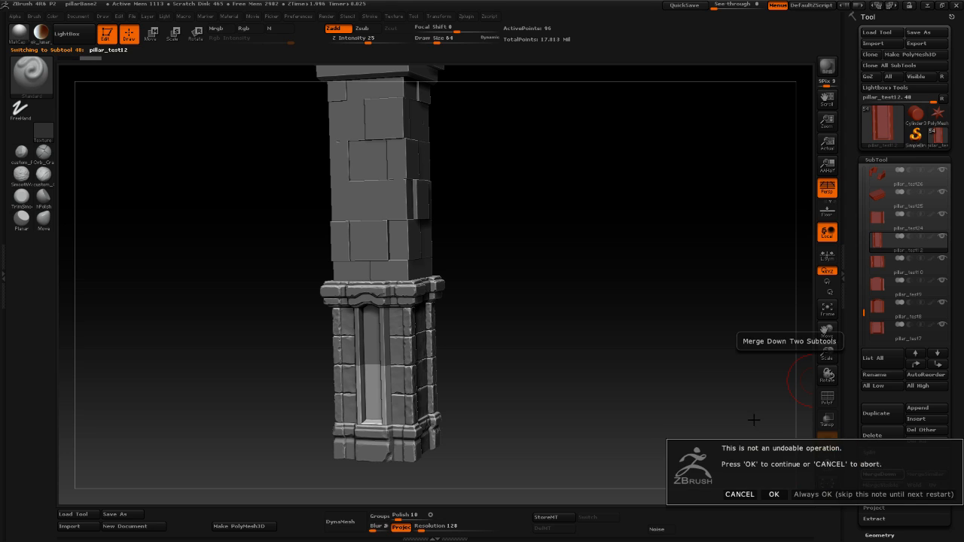
left_click(773, 494)
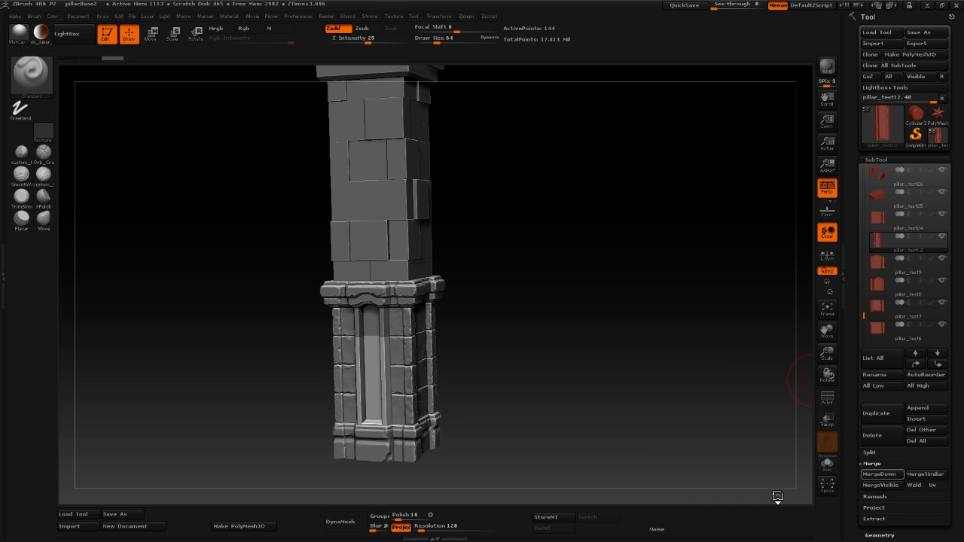
Reorder pillar_test12 below pillar_test9 in the subtool stack and merge it down with pillar_test8 to complete the front panel.
left_click(888, 293)
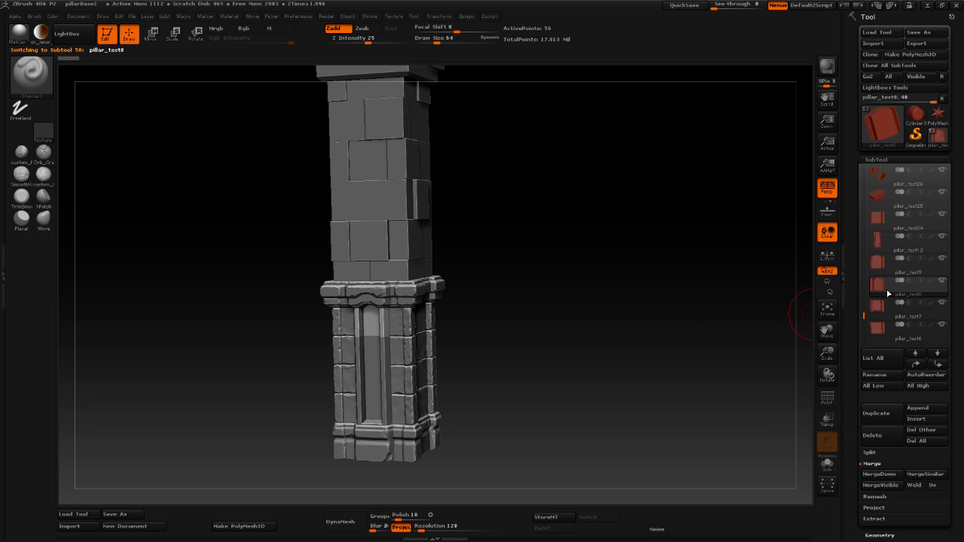
left_click(903, 247)
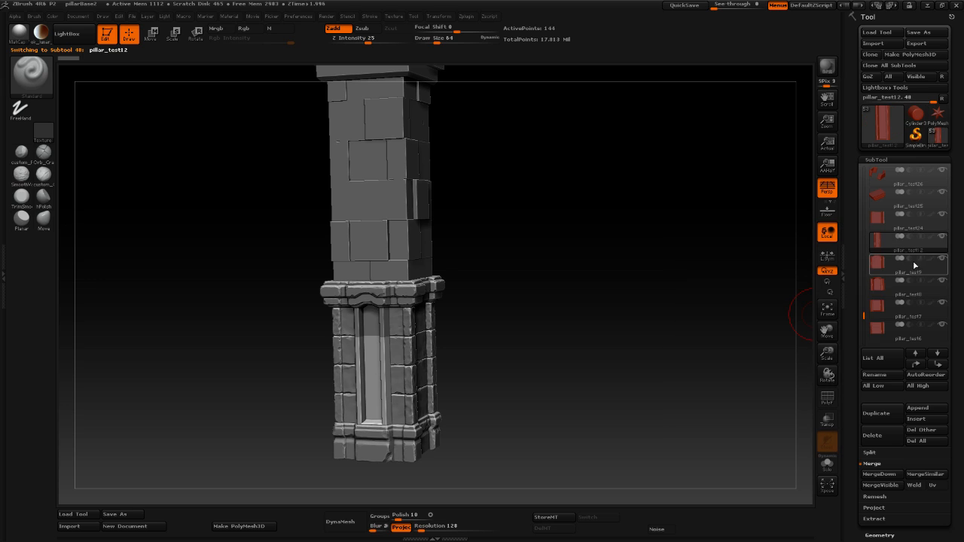
left_click(937, 354)
left_click(887, 284)
left_click(900, 241)
left_click(938, 353)
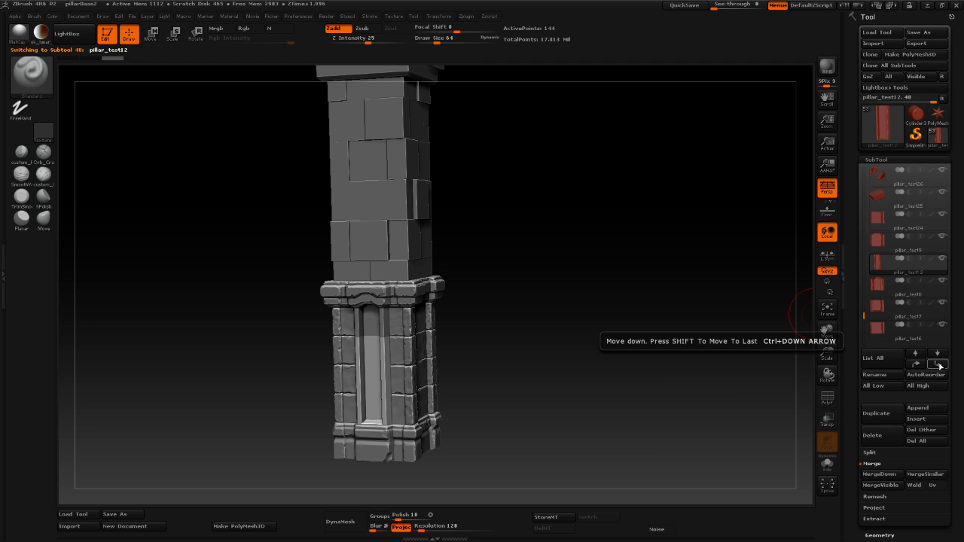
left_click(887, 294)
left_click(882, 272)
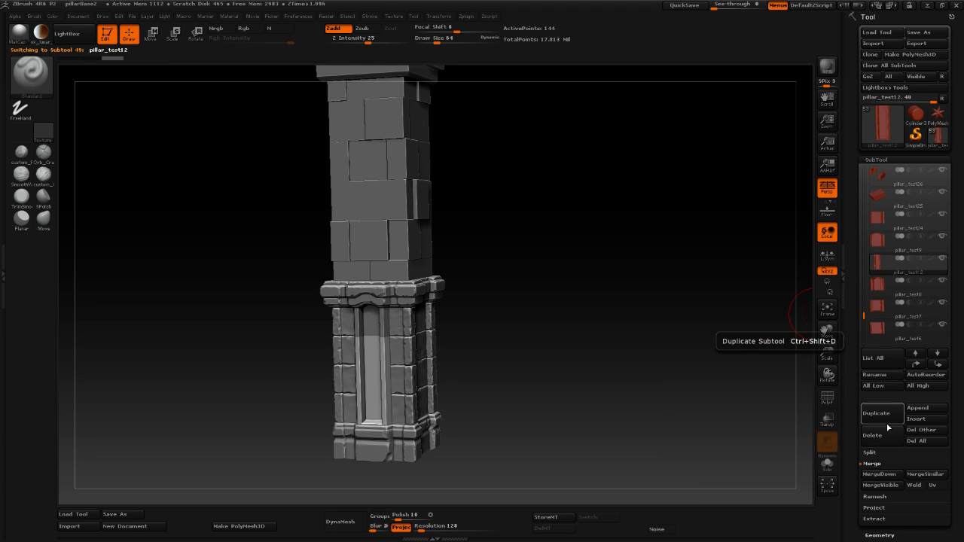
left_click(883, 474)
left_click(773, 494)
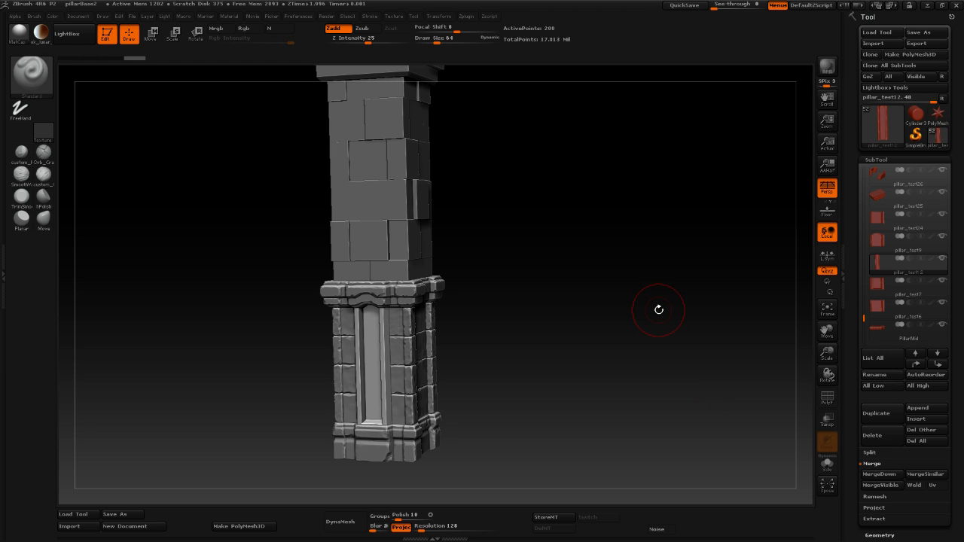
Identify the panel pieces on the pillar's opposite side and merge pillar_test24 down with pillar_test9.
mouse_move(899, 284)
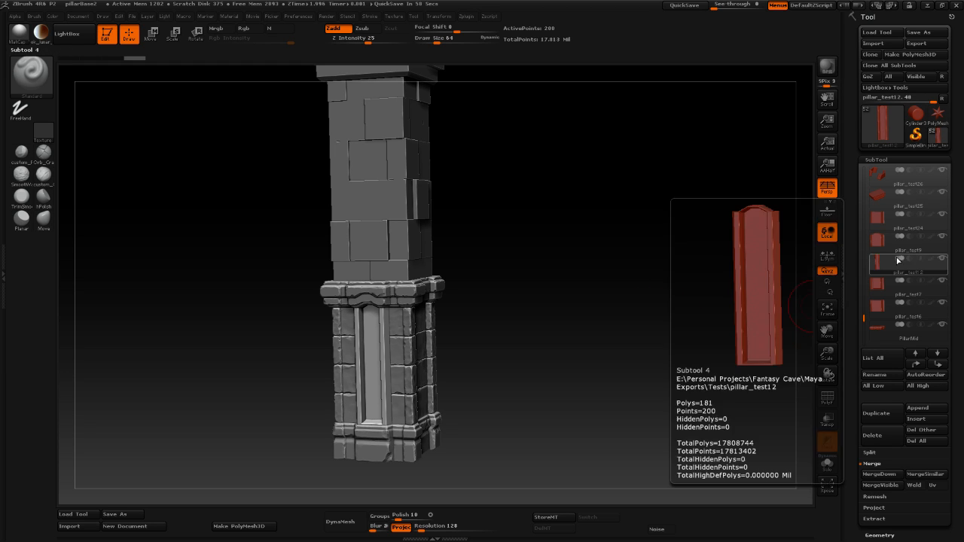
mouse_move(889, 231)
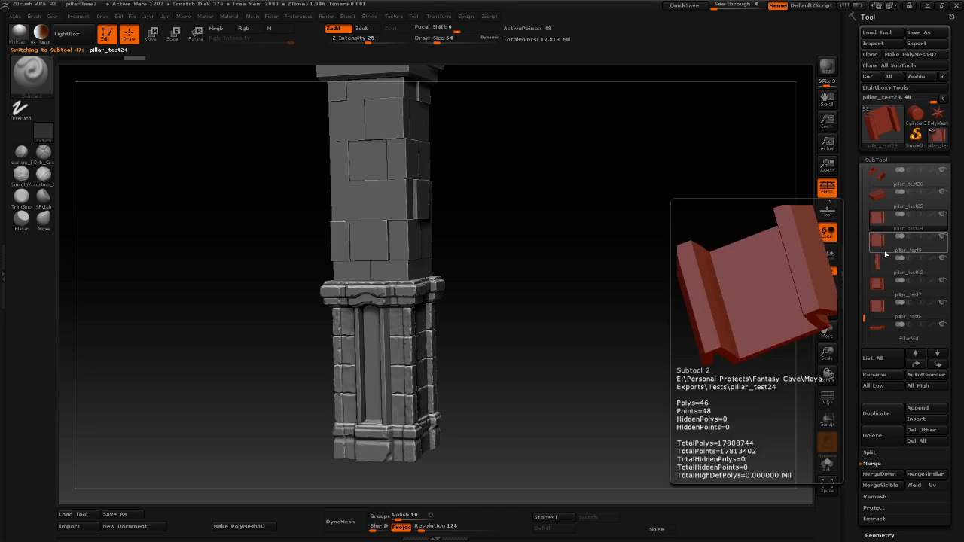
left_click(890, 241)
left_click_drag(579, 317, 503, 308)
left_click(883, 223)
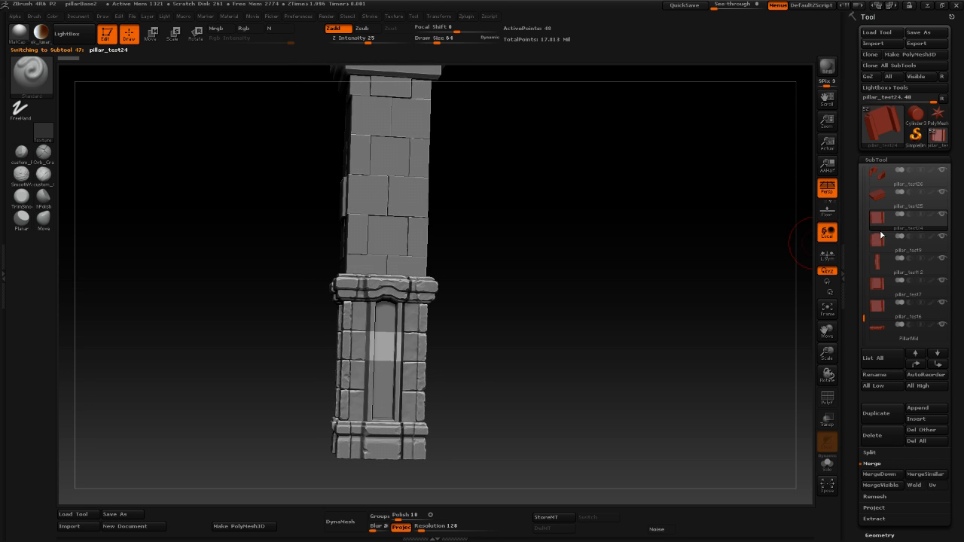
left_click(879, 474)
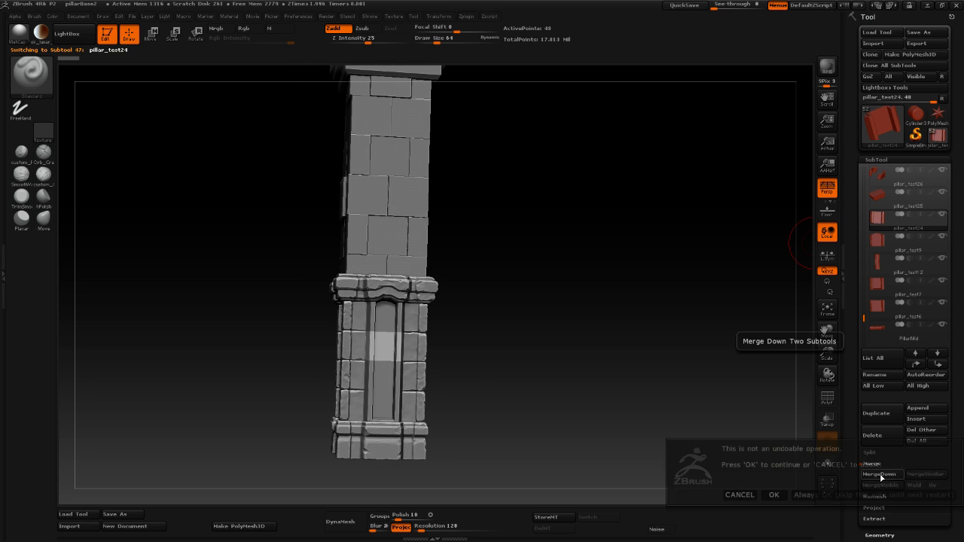
left_click(773, 495)
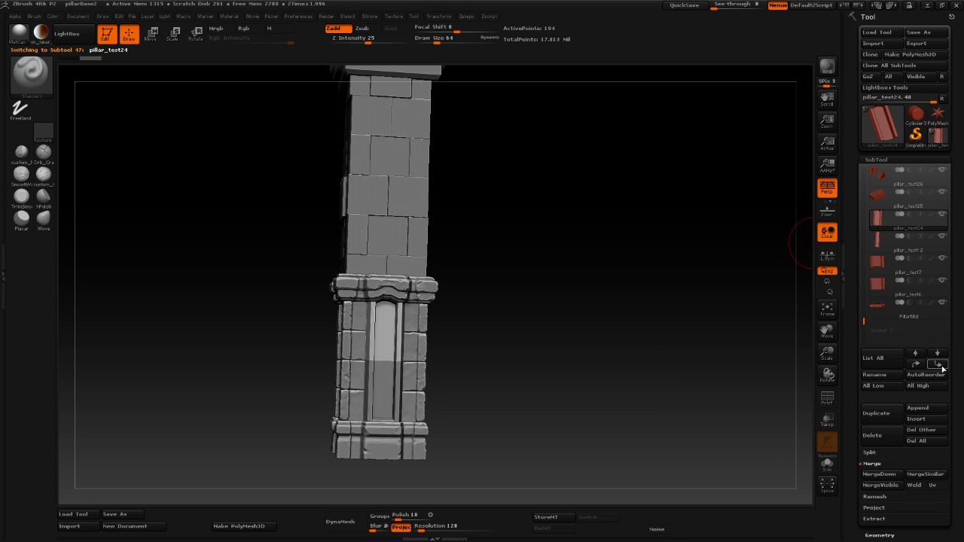
Reorder pillar_test24 below pillar_test12 in the subtool stack and merge it down with pillar_test7.
left_click(940, 364)
left_click(886, 264)
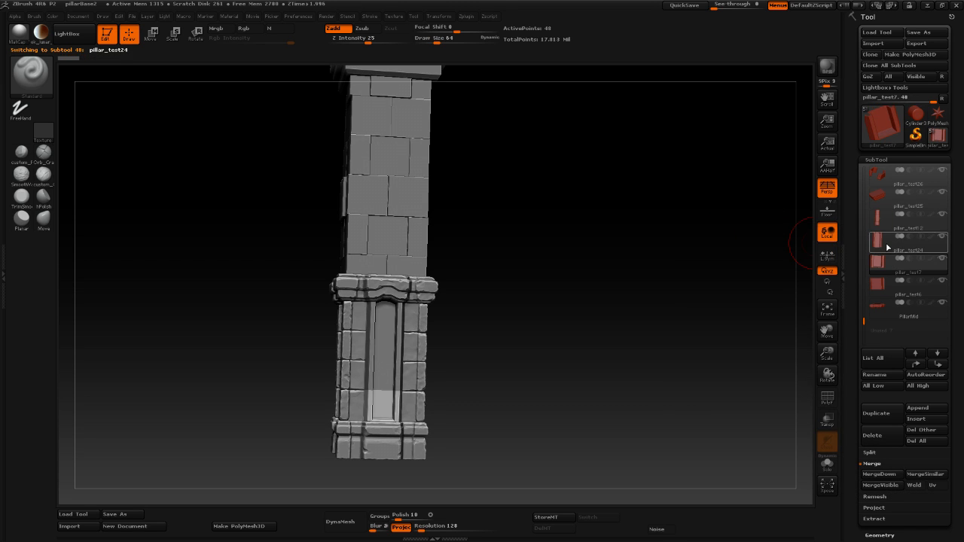
left_click(887, 247)
left_click(879, 474)
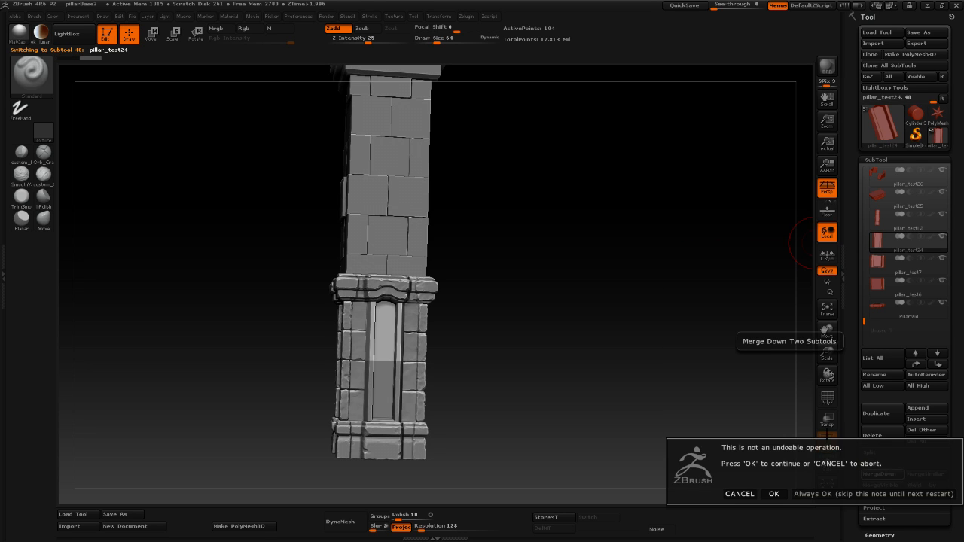
left_click(775, 493)
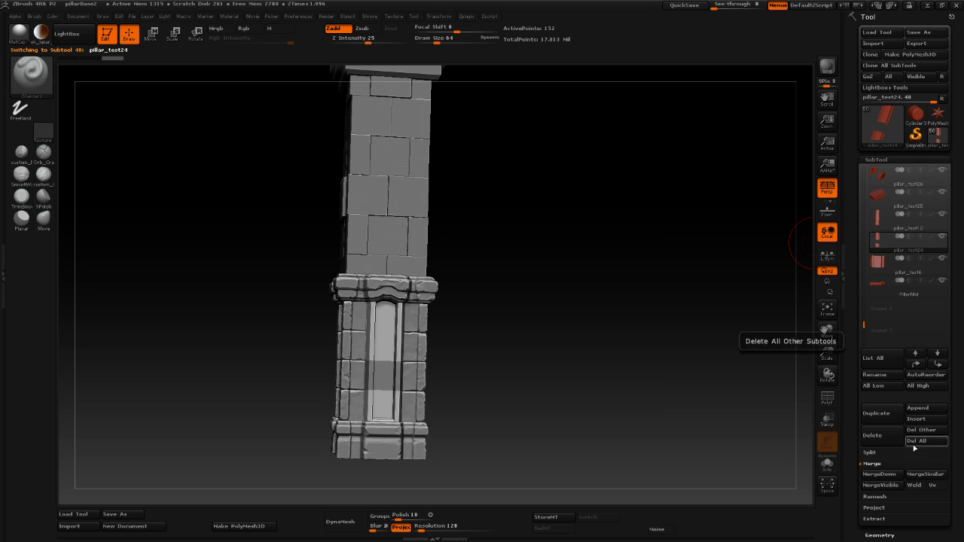
Merge pillar_test24 down with pillar_test6 and make the front panel subtool pillar_test12 active.
left_click(897, 475)
left_click_drag(757, 378, 689, 385)
left_click(885, 243)
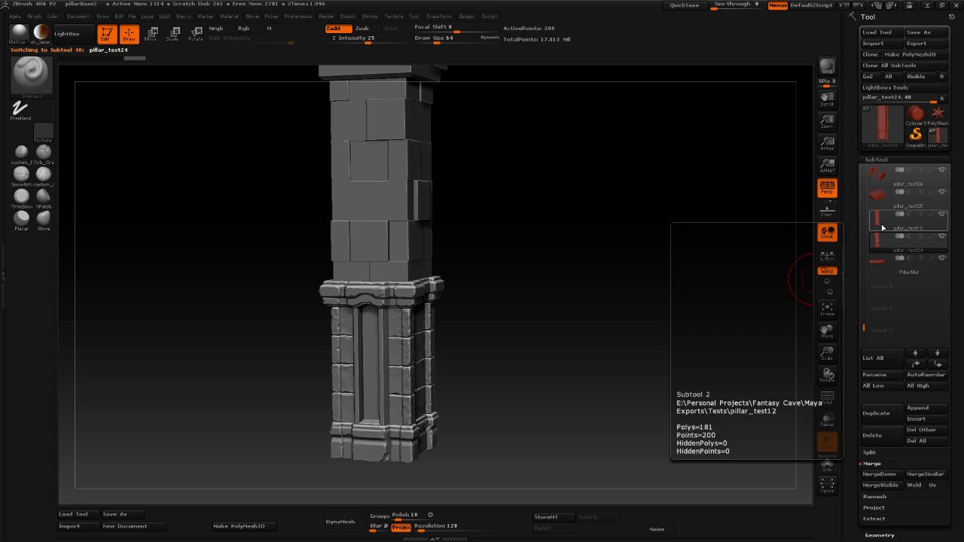
left_click(883, 226)
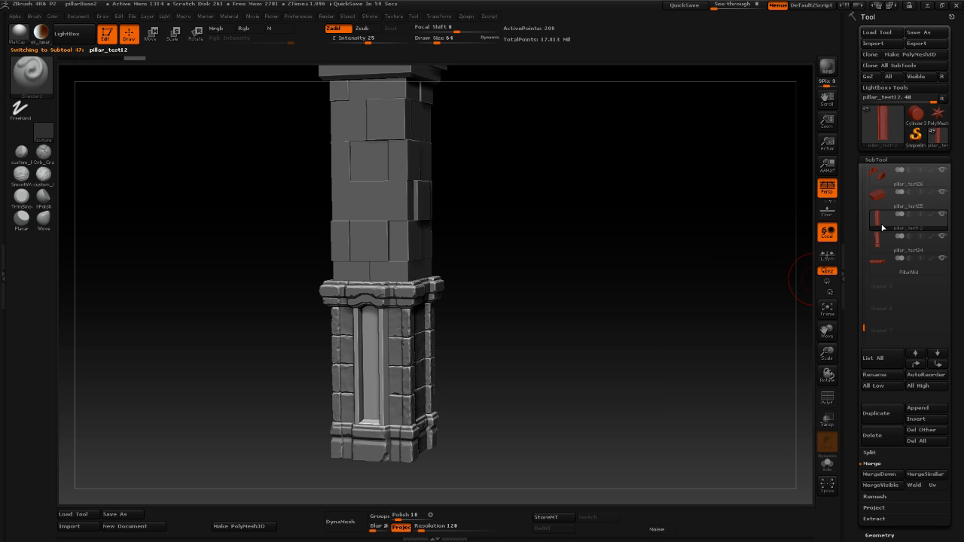
Compare the merged front panel in ZBrush with the reworked centre panel in Maya, switching between both programs.
key("alt+Tab")
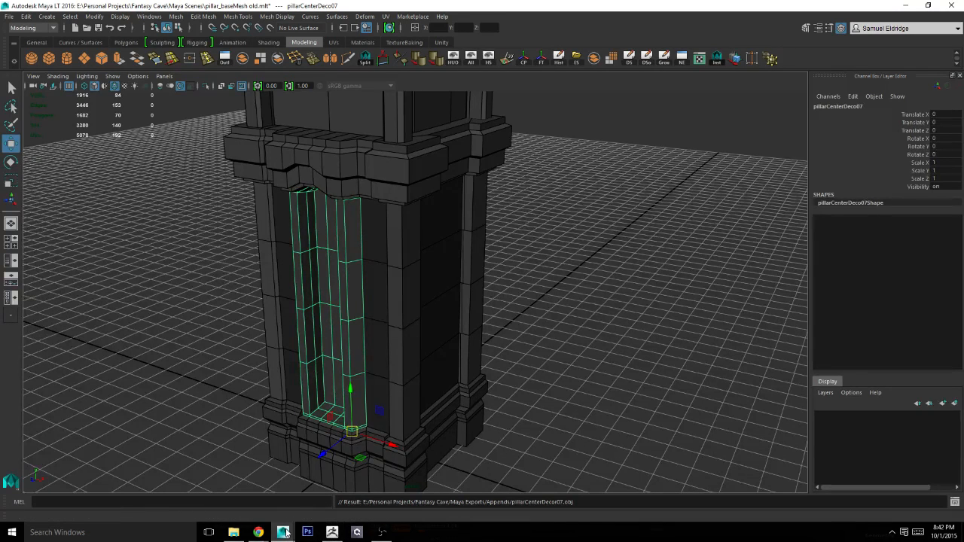
left_click(341, 531)
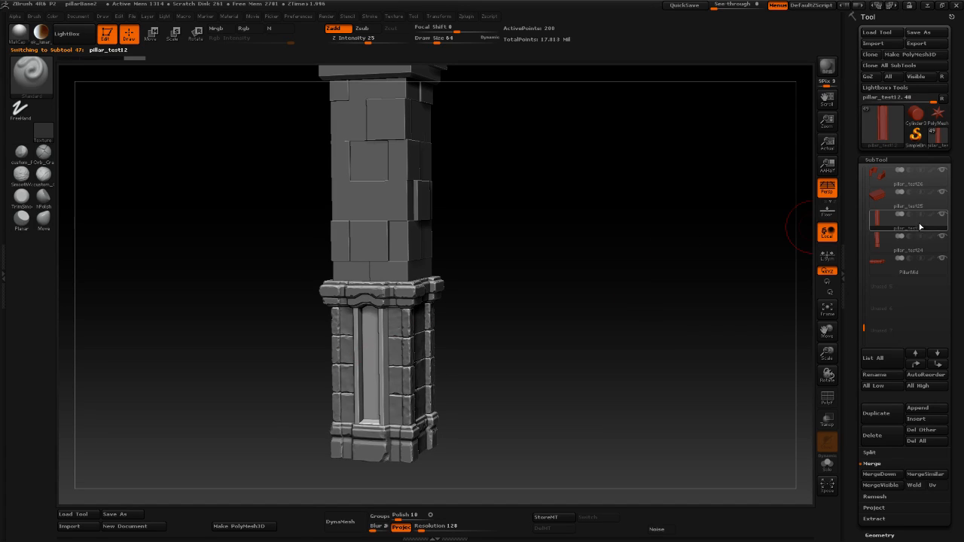
mouse_move(547, 416)
left_mouse_down()
mouse_move(515, 415)
mouse_move(425, 460)
left_mouse_up()
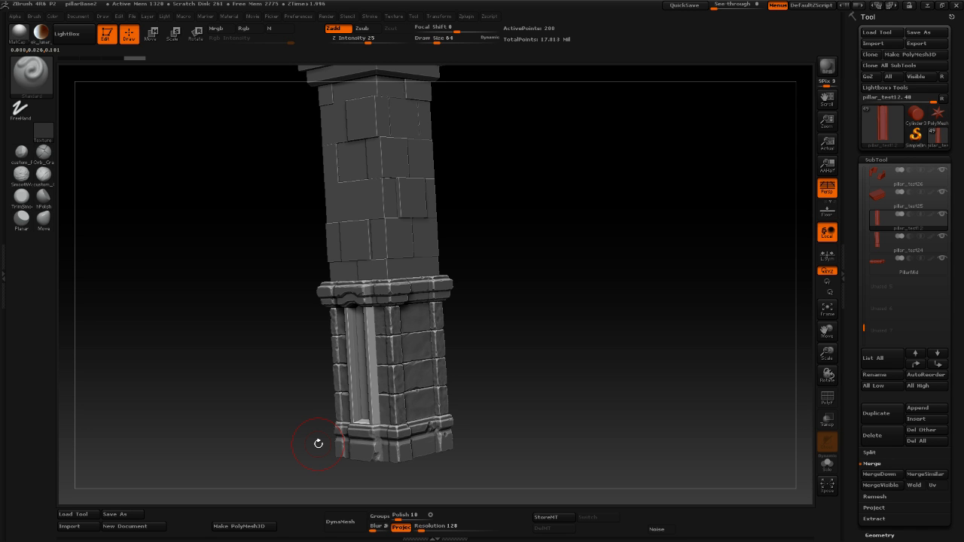
key("alt+Tab")
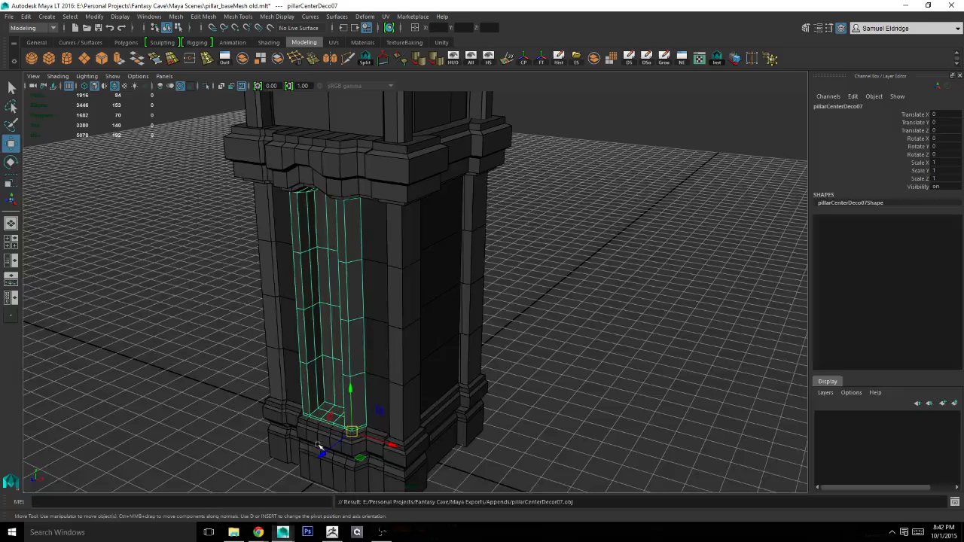
left_click_drag(540, 394, 549, 340, "alt")
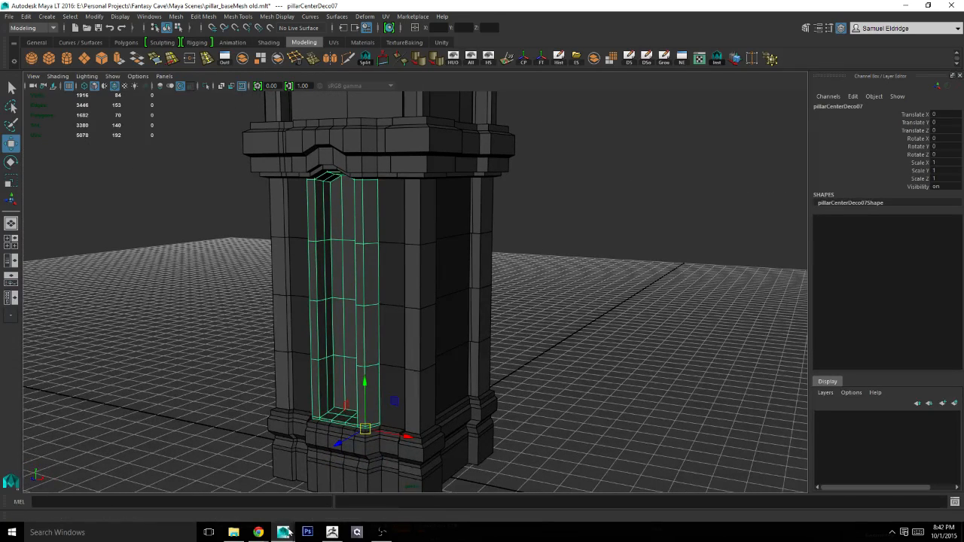
left_click(331, 533)
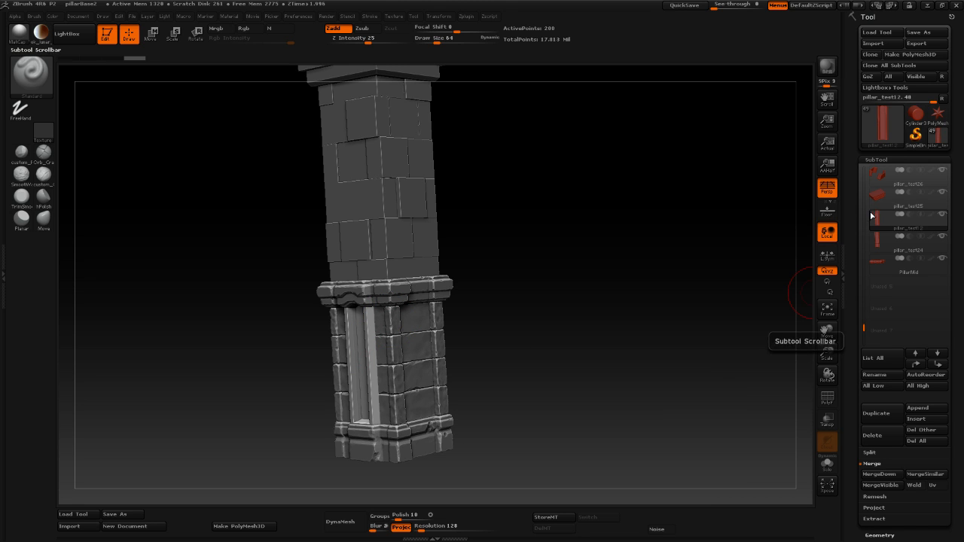
Replace the pillar_test12 subtool's mesh by importing pillarCenterDecor07 from the Fantasy Cave > Maya Exports > Appends folder.
mouse_move(921, 294)
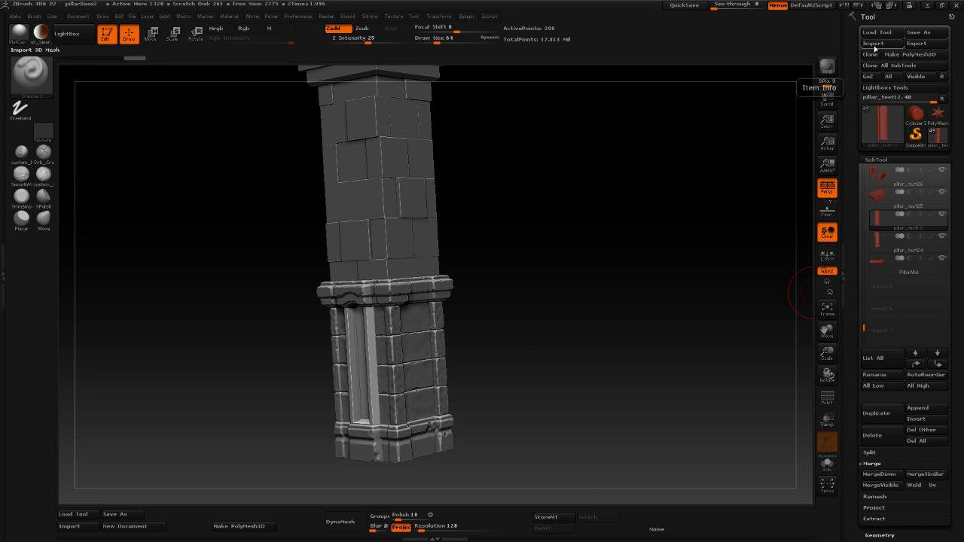
left_click(873, 43)
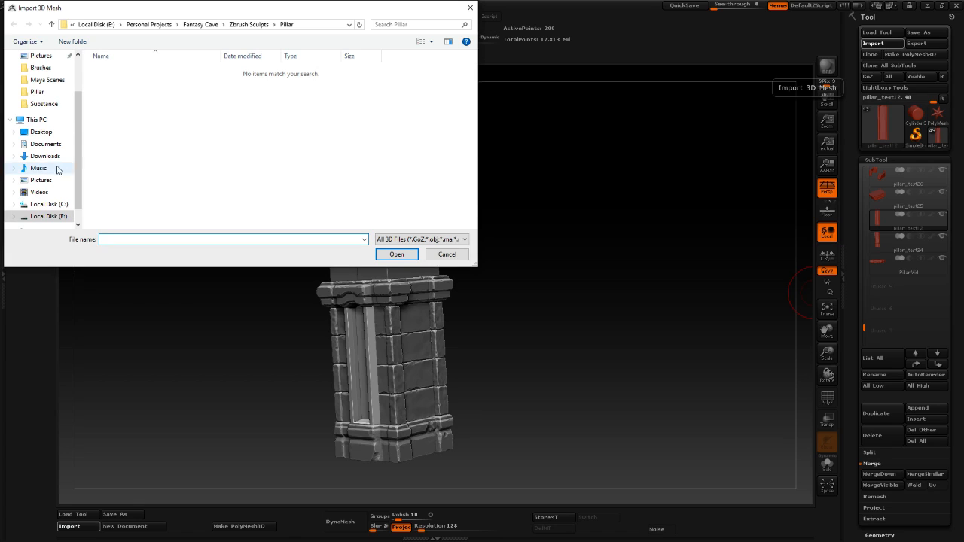
left_click(54, 217)
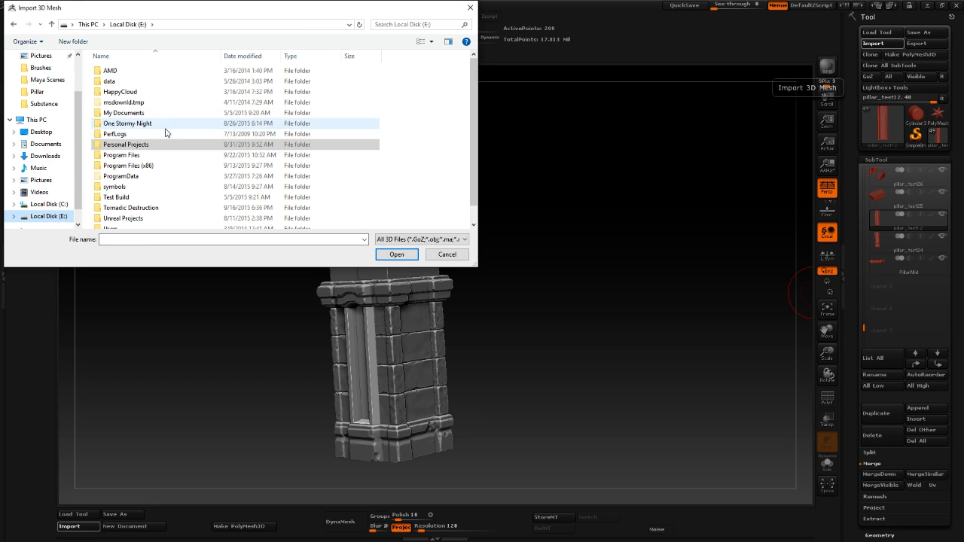
left_click(152, 148)
double_click(151, 147)
double_click(160, 103)
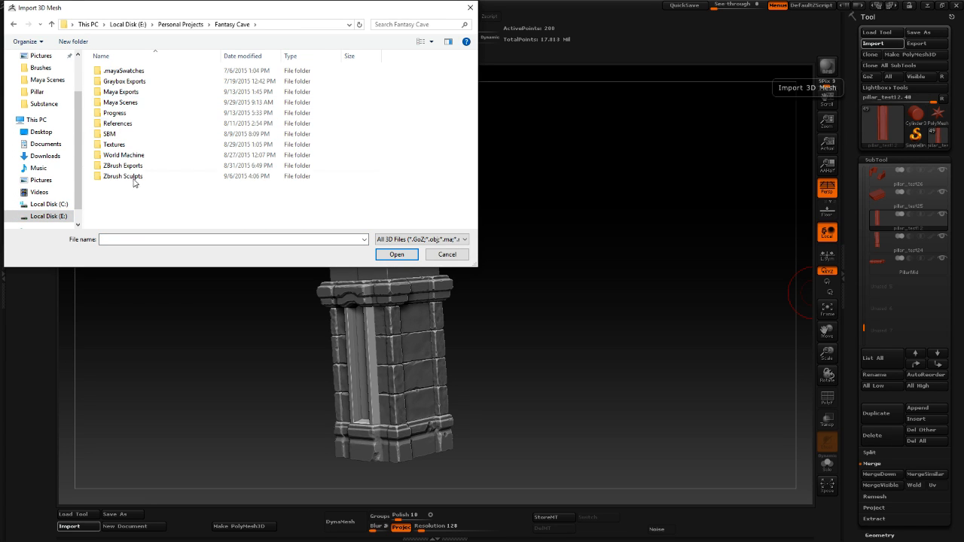
double_click(134, 91)
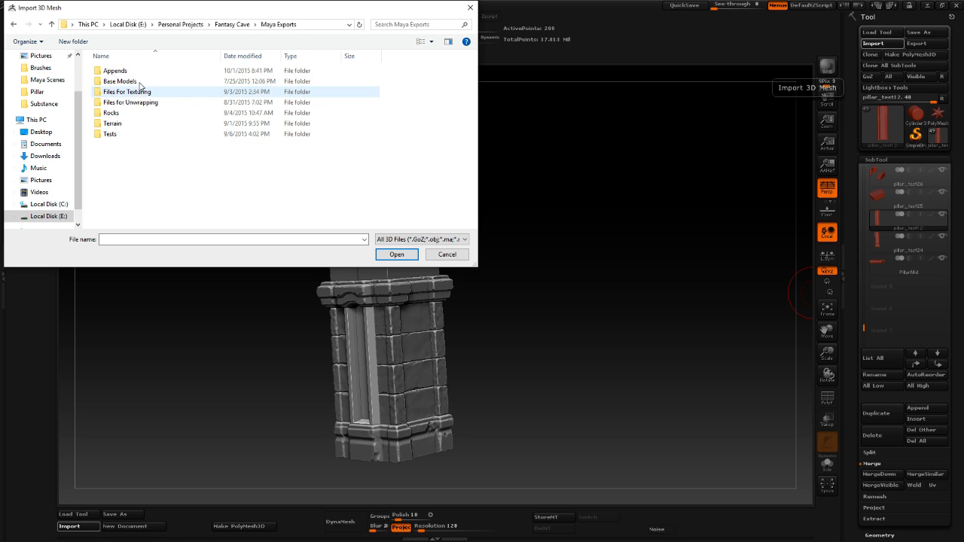
double_click(138, 71)
double_click(155, 84)
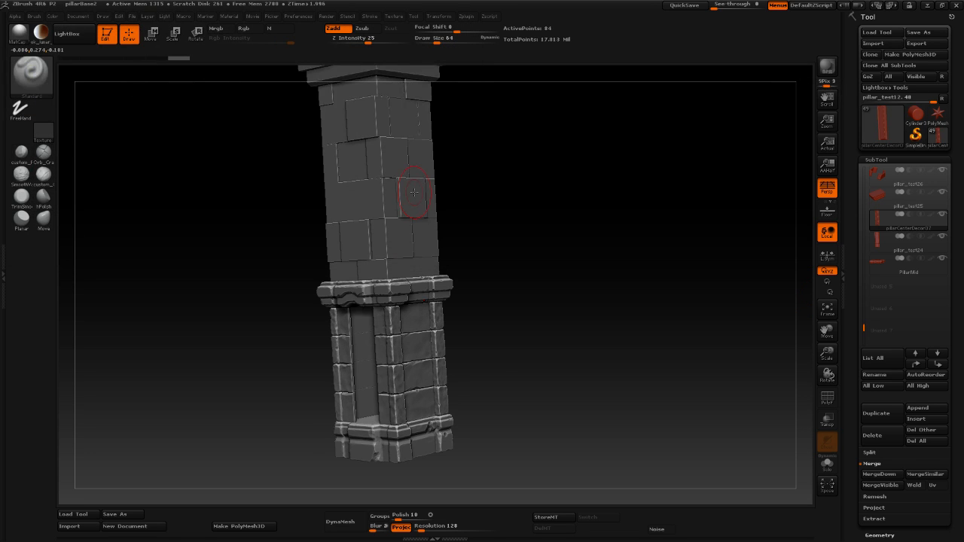
Make pillar_test24 the active subtool and import pillarCenterDecor07 from the Appends folder in its place.
left_click_drag(580, 272, 532, 282)
left_click(888, 249)
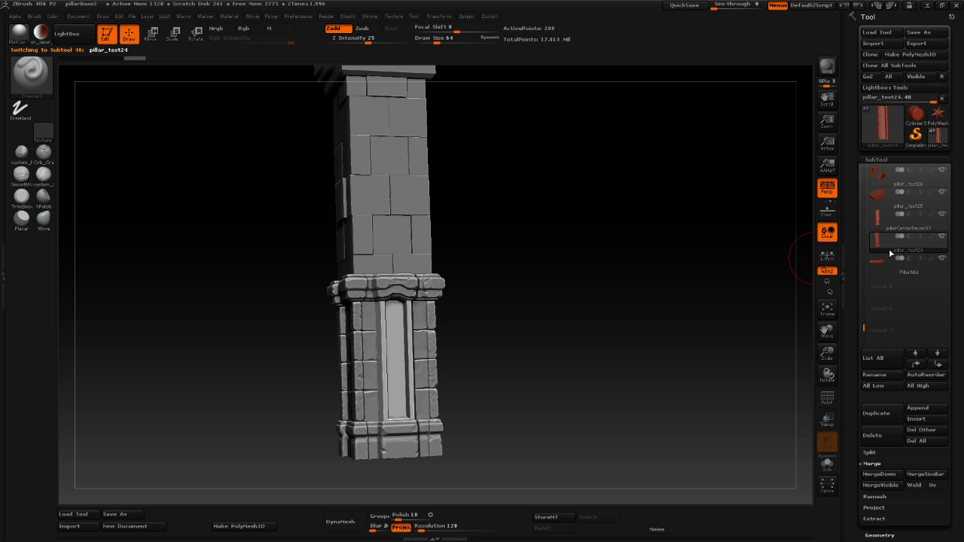
mouse_move(654, 315)
left_mouse_down()
mouse_move(641, 323)
mouse_move(655, 321)
left_mouse_up()
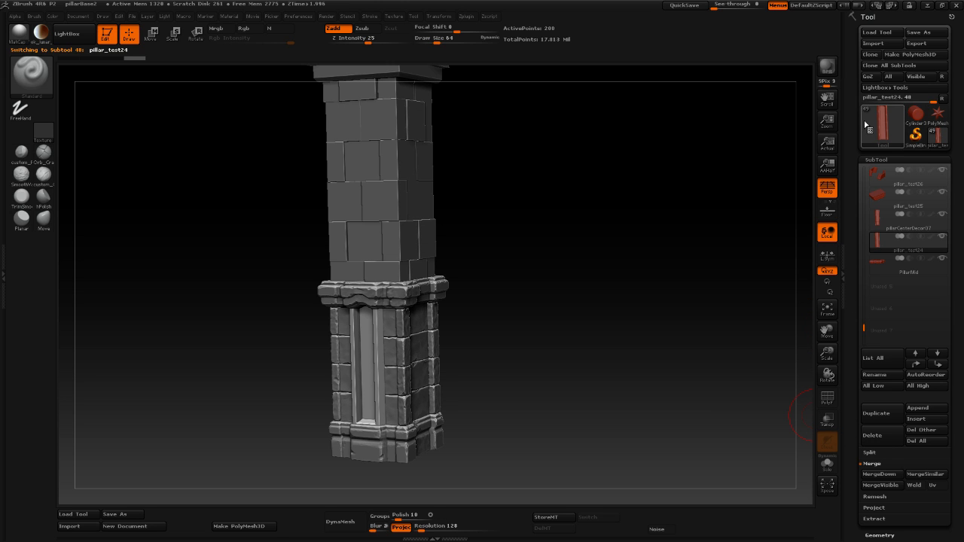
left_click(890, 46)
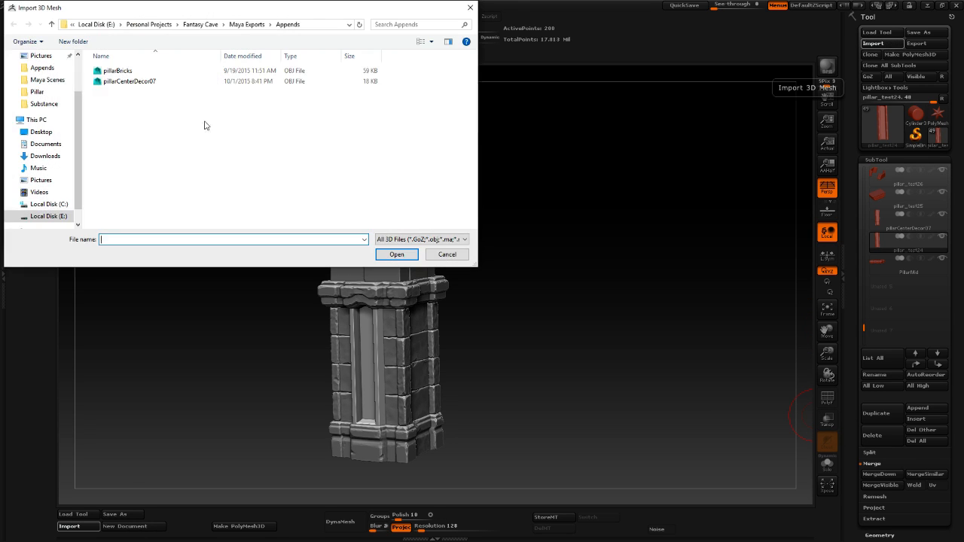
double_click(144, 82)
mouse_move(561, 319)
left_mouse_down()
mouse_move(562, 339)
mouse_move(580, 323)
mouse_move(565, 345)
mouse_move(578, 340)
mouse_move(494, 341)
left_mouse_up()
key("shift+f")
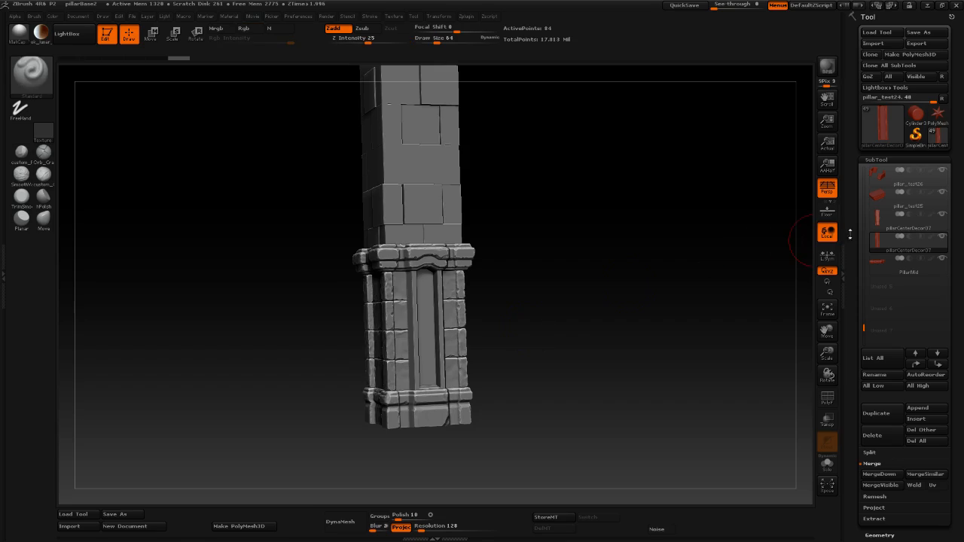
Switch to Maya, select the opposite side's centre panel pillarCenterDeco08 and freeze its transformations.
key("alt+Tab")
left_click_drag(590, 336, 448, 335, "alt")
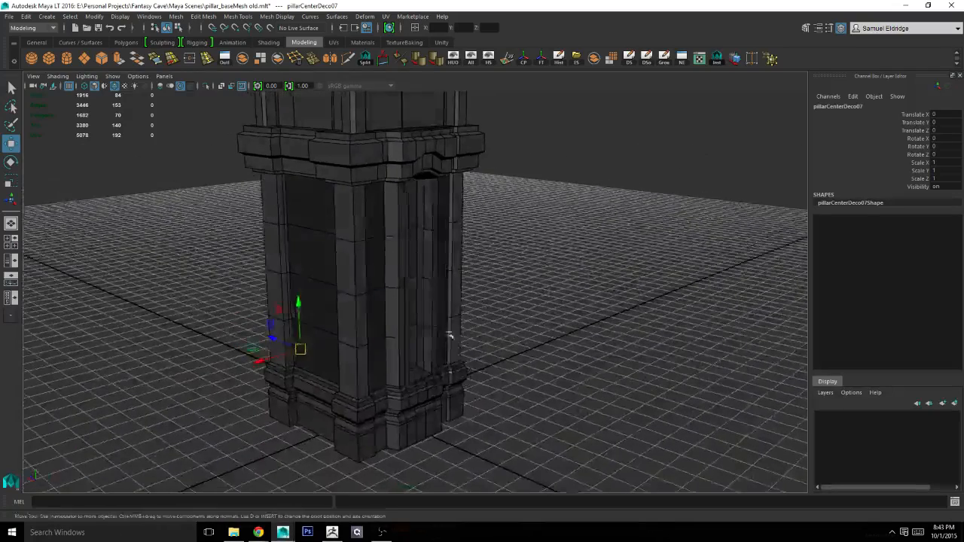
left_click(423, 314)
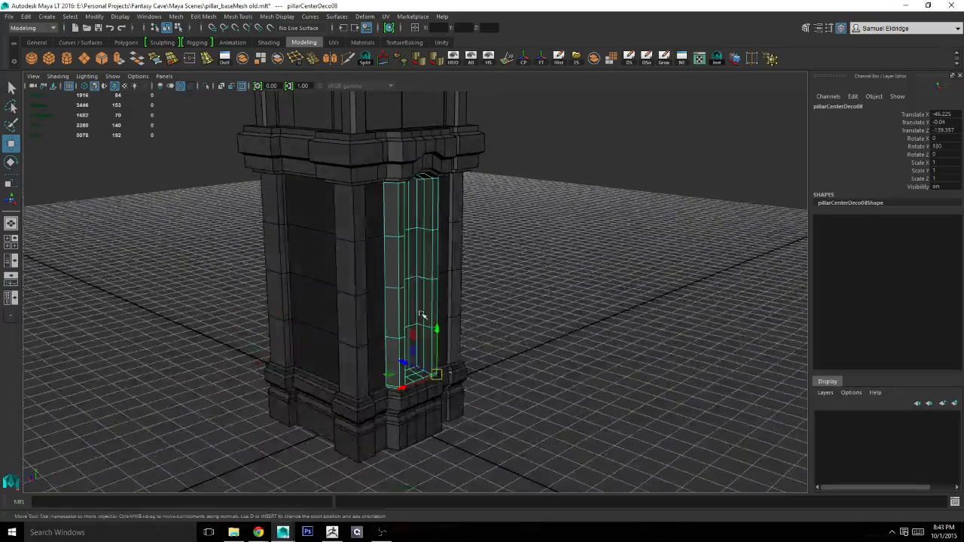
left_click(543, 60)
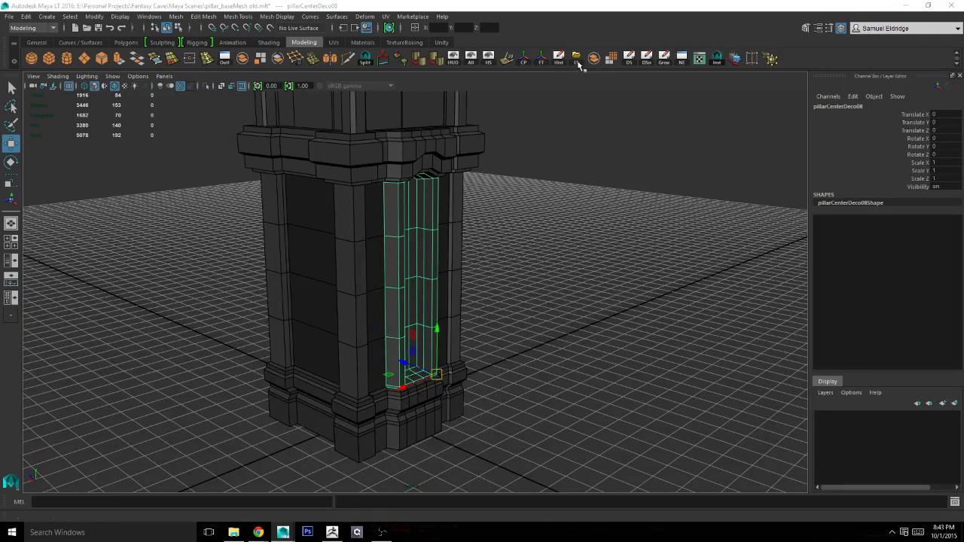
Export the selected centre panel as pillarCenterDecor08.obj into the Appends folder.
left_click(577, 61)
left_click(400, 202)
left_click(366, 428)
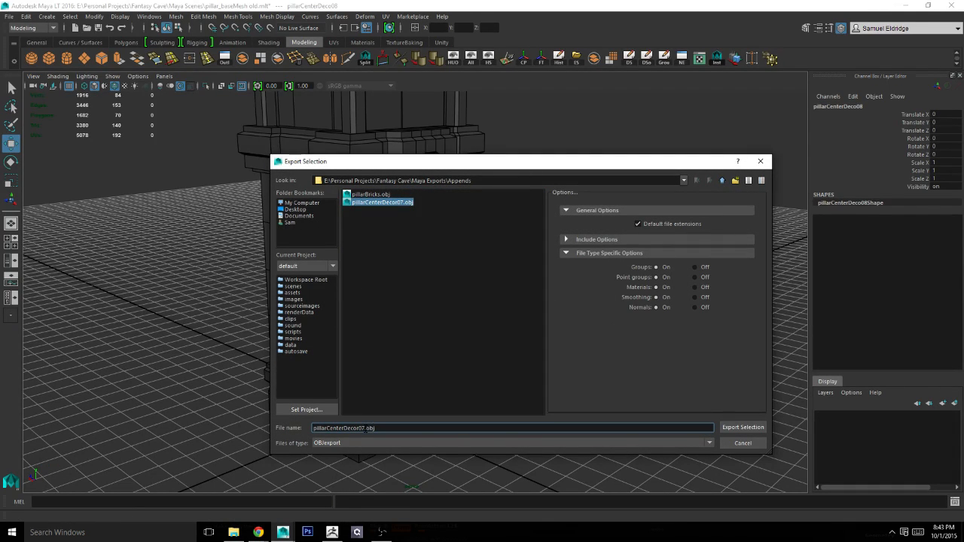
key("BackSpace")
type("8")
key("Return")
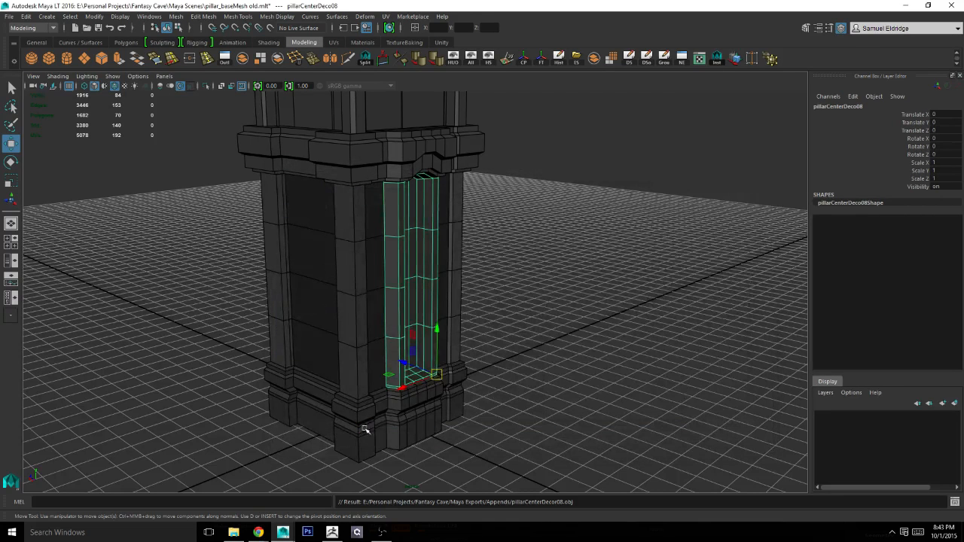
Switch to ZBrush and import pillarCenterDecor08 into the upper of the two pillarCenterDecor07 subtools.
key("alt+Tab")
key("shift")
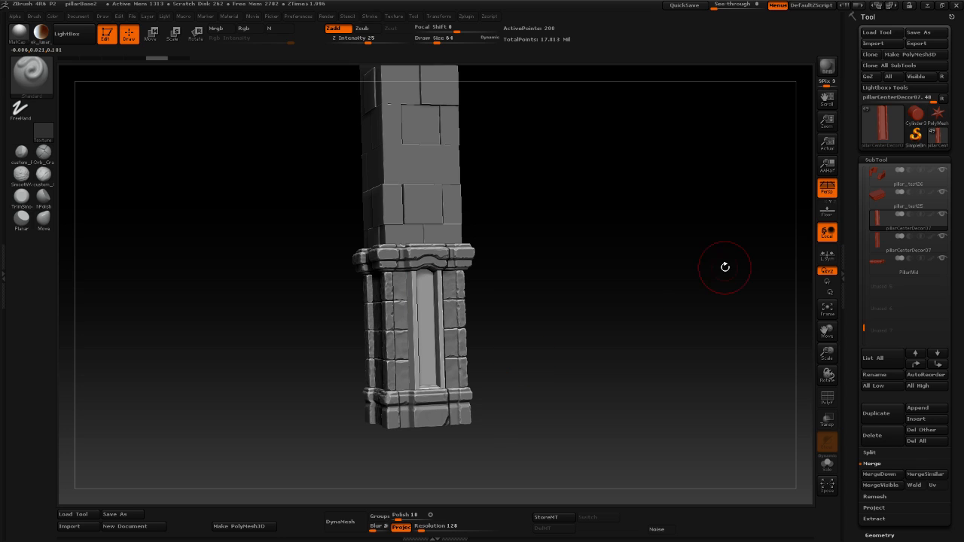
left_click(874, 46)
double_click(192, 95)
left_click_drag(582, 324, 603, 303)
key("shift+f")
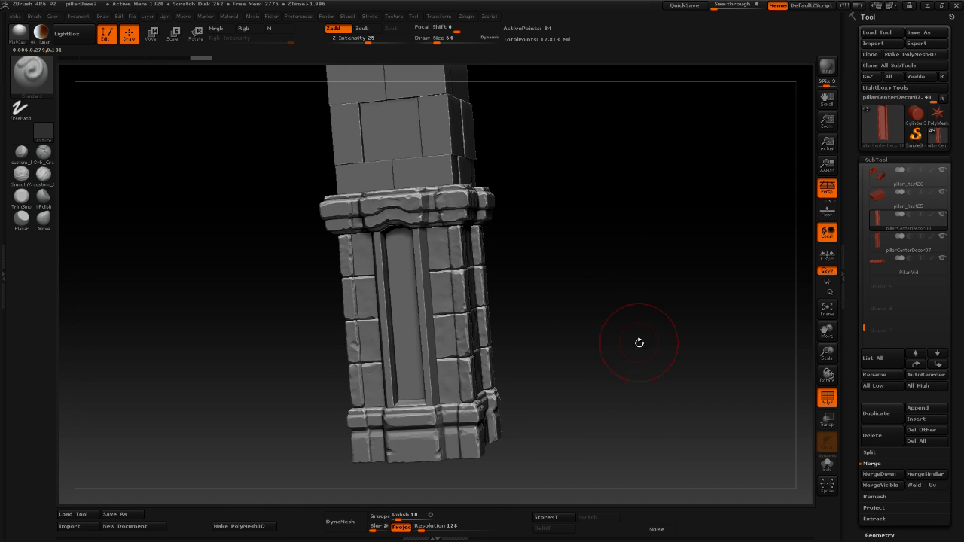
Examine how the imported centre panels fit between the trim and base on both sides of the pillar.
mouse_move(626, 364)
left_mouse_down("shift")
mouse_move(536, 371)
mouse_move(618, 365)
left_mouse_up("shift")
key("shift+f")
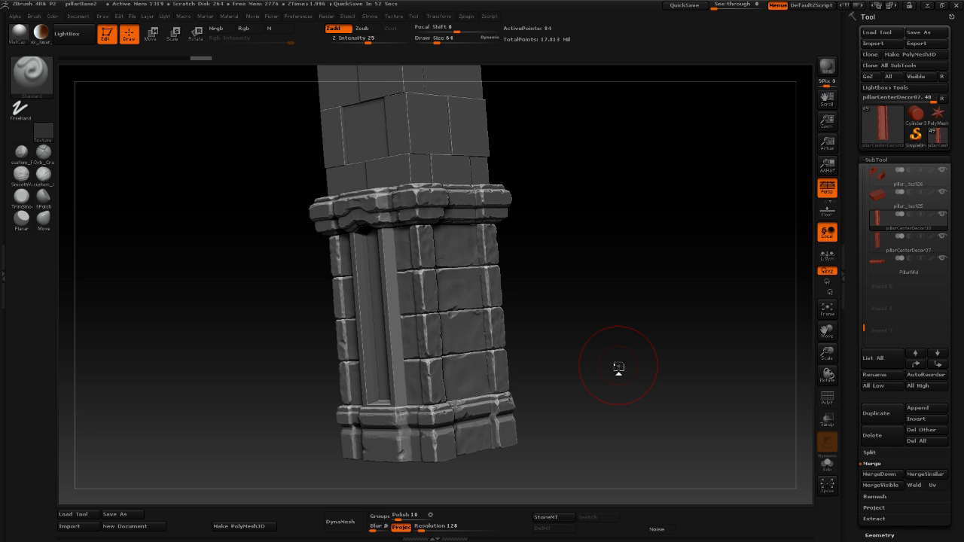
left_click_drag(622, 324, 633, 325)
left_click_drag(578, 393, 606, 378)
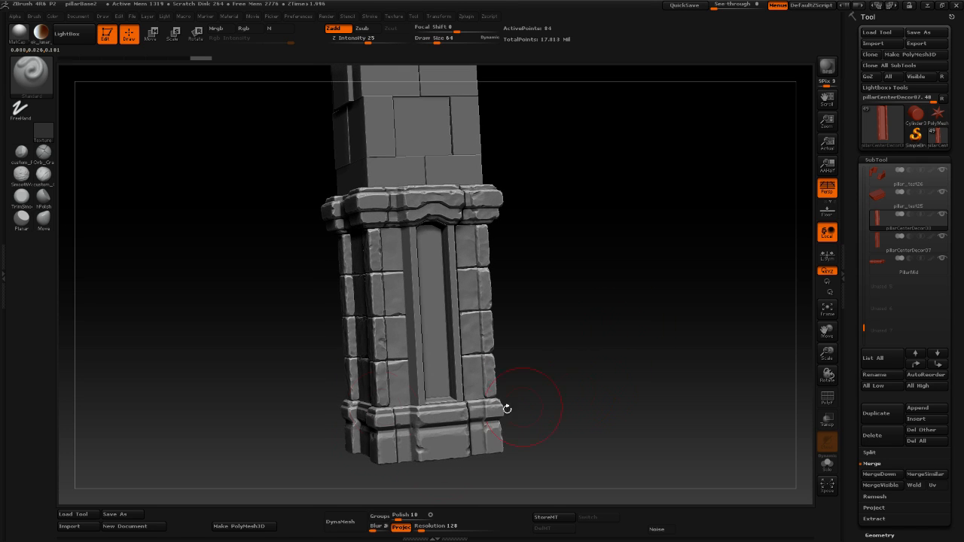
left_click_drag(527, 345, 252, 355)
left_click_drag(627, 374, 503, 356)
mouse_move(567, 355)
left_mouse_down()
mouse_move(545, 350)
mouse_move(529, 369)
mouse_move(534, 382)
mouse_move(566, 289)
mouse_move(598, 368)
left_mouse_up()
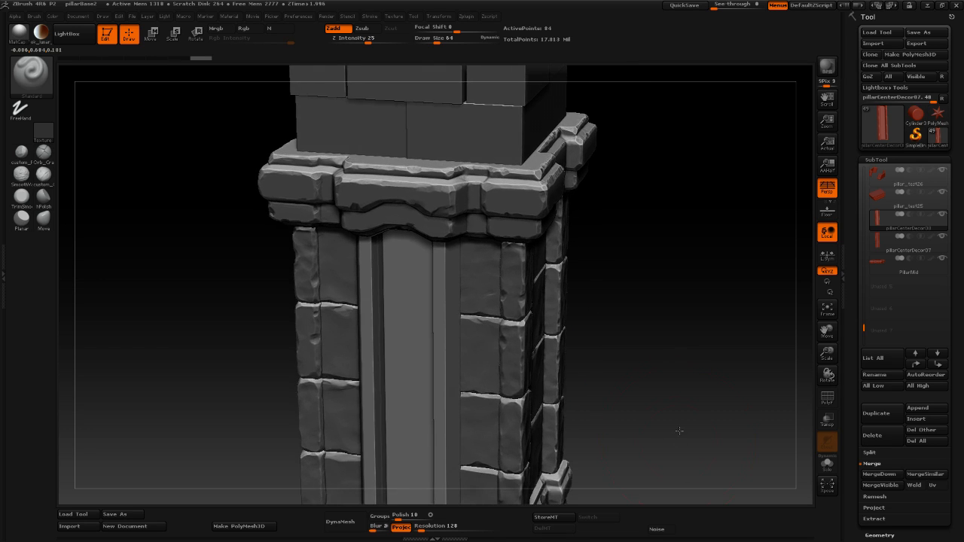
left_click_drag(680, 430, 692, 208, "alt")
left_click_drag(668, 320, 678, 320)
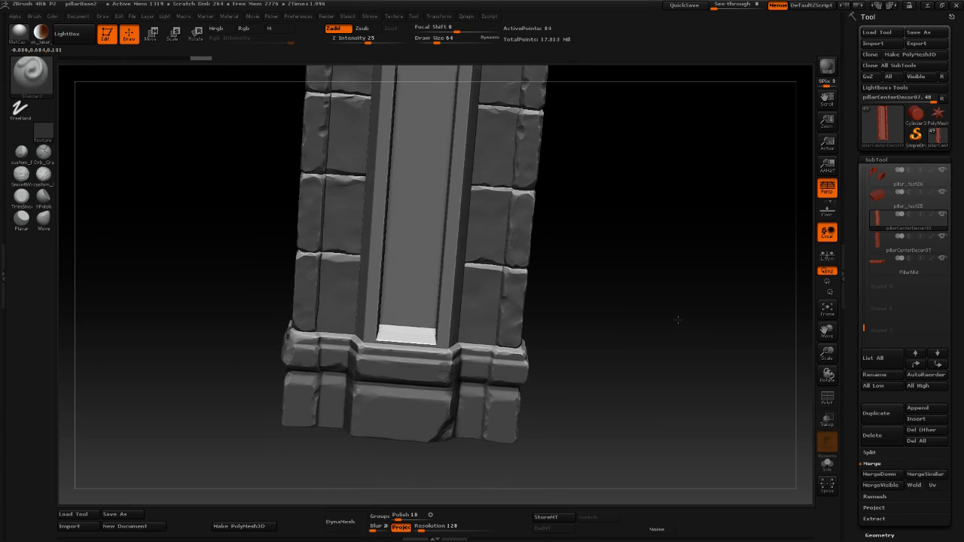
Save the Maya scene pillar_baseMesh old.mlt, close Maya and switch back to ZBrush.
key("alt+Tab")
left_click(591, 336)
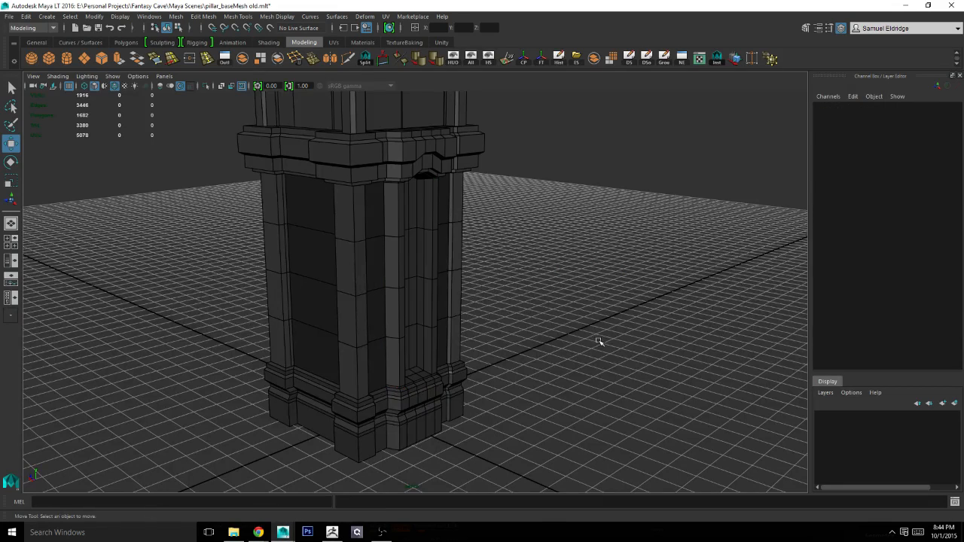
left_click_drag(598, 340, 573, 342, "alt")
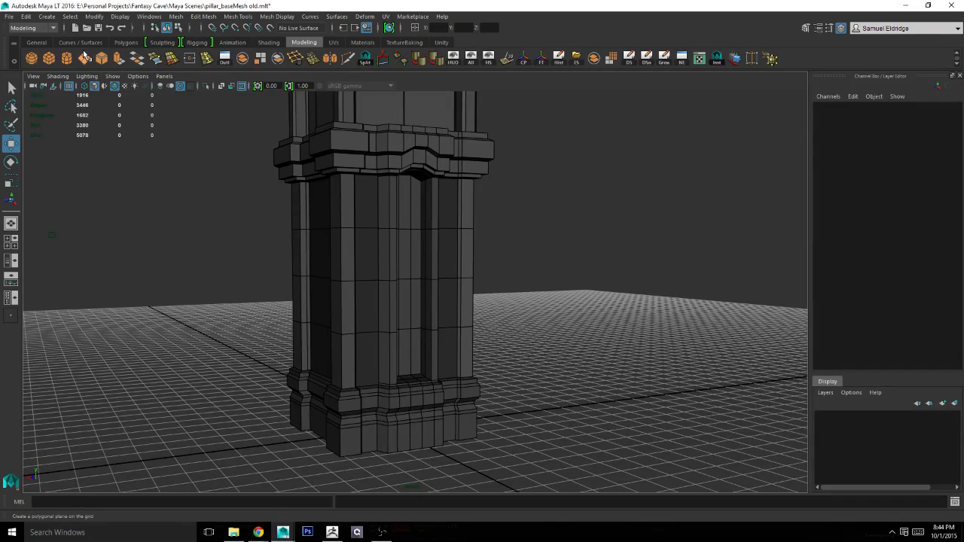
left_click(103, 28)
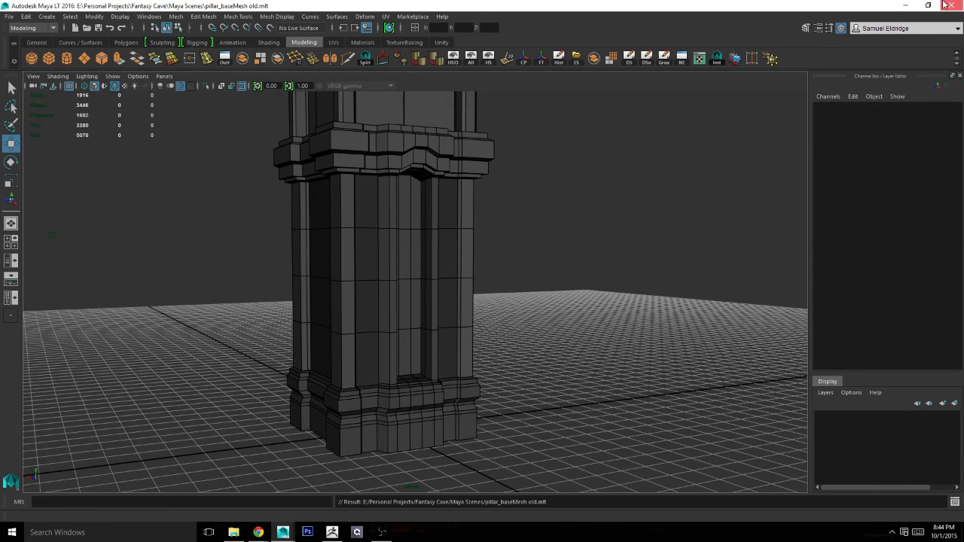
key("space")
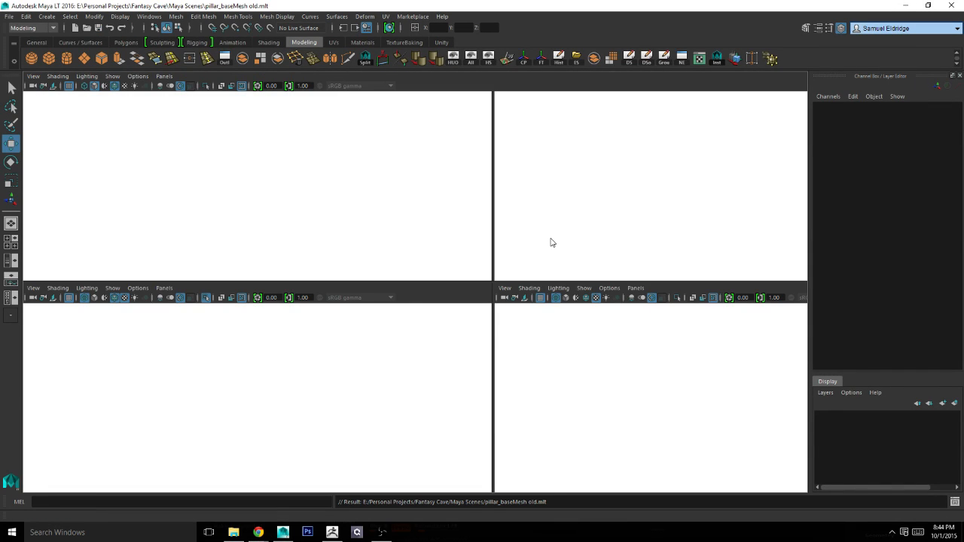
key("alt+Tab")
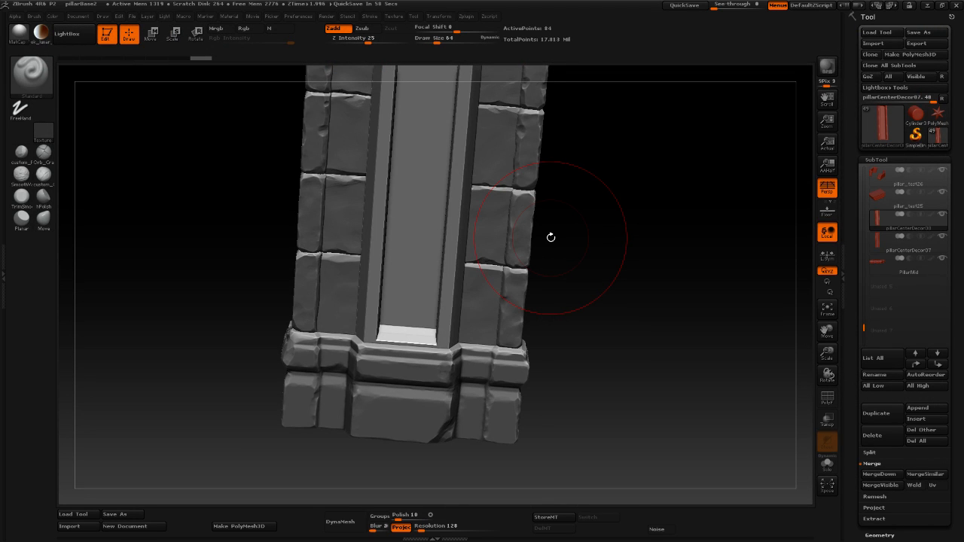
Isolate the pillarCenterDecor08 panel, DynaMesh it at resolution 2048 and inspect its wireframe and surface.
mouse_move(630, 206)
left_mouse_down()
mouse_move(712, 221)
mouse_move(713, 240)
mouse_move(670, 237)
mouse_move(688, 247)
mouse_move(667, 215)
mouse_move(640, 330)
mouse_move(635, 320)
mouse_move(646, 314)
mouse_move(640, 327)
mouse_move(661, 354)
mouse_move(610, 347)
mouse_move(600, 281)
mouse_move(595, 305)
mouse_move(581, 281)
mouse_move(573, 308)
left_mouse_up()
left_click(827, 465)
key("shift+f")
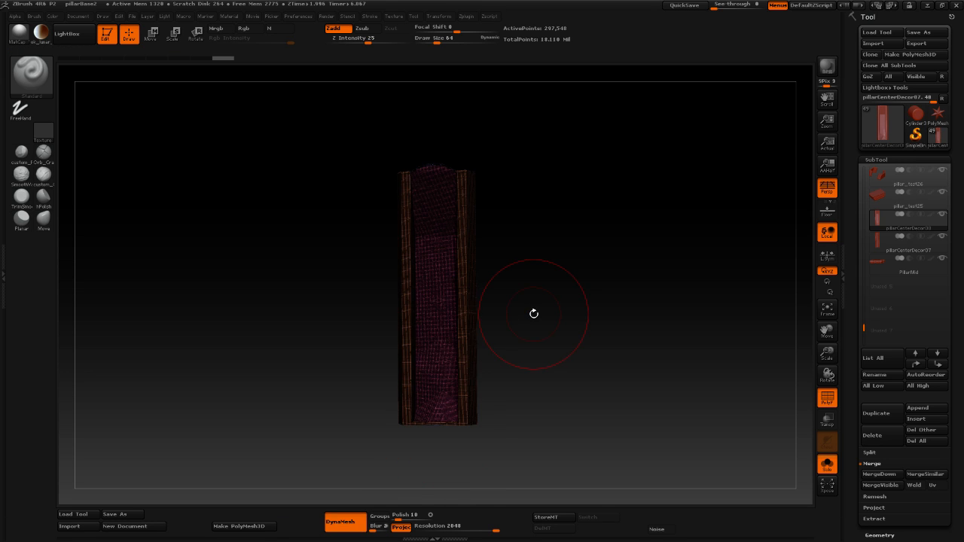
key("shift")
key("shift+f")
mouse_move(560, 317)
left_mouse_down()
mouse_move(584, 315)
mouse_move(570, 311)
mouse_move(595, 338)
mouse_move(650, 334)
mouse_move(552, 335)
left_mouse_up()
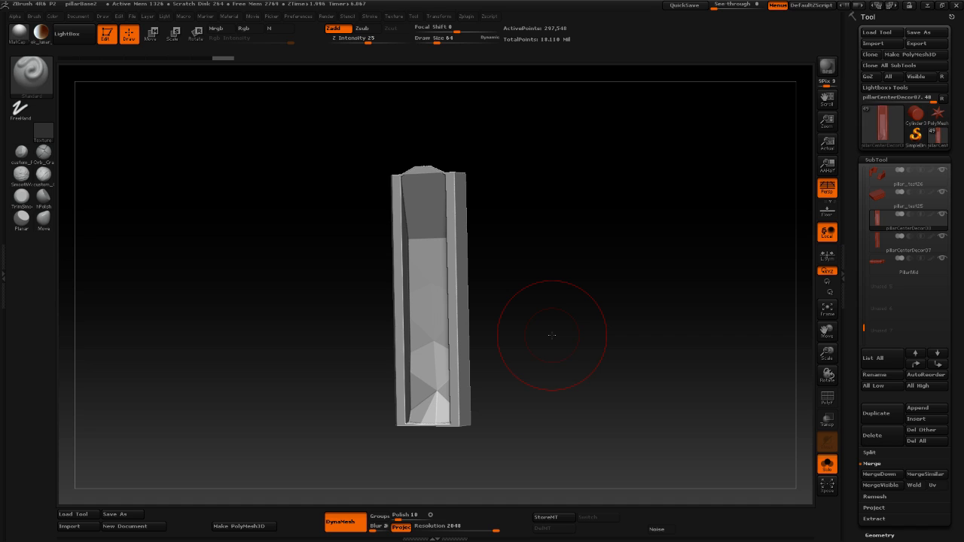
Clear the ZBrush canvas, try to turn off Solo mode, and launch Maya LT again.
key("ctrl+n")
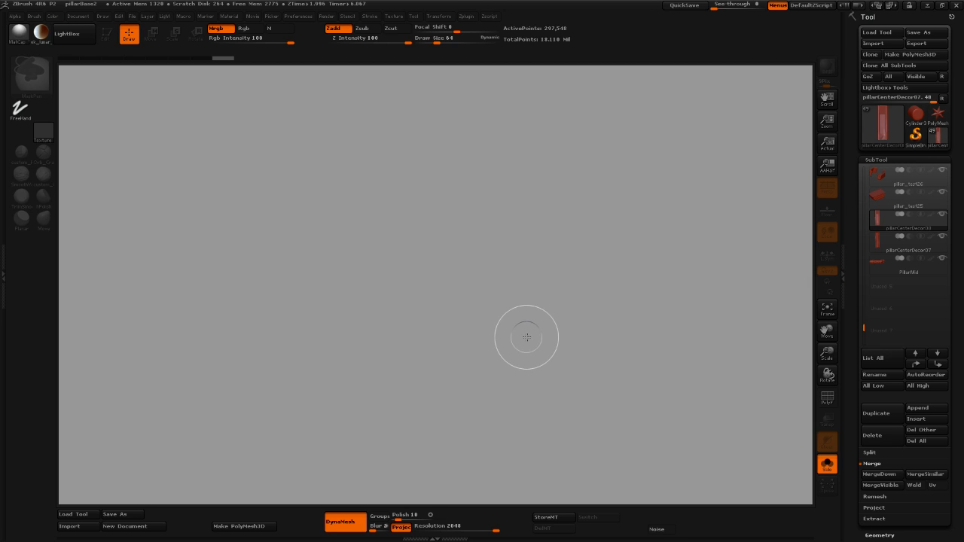
left_click(828, 467)
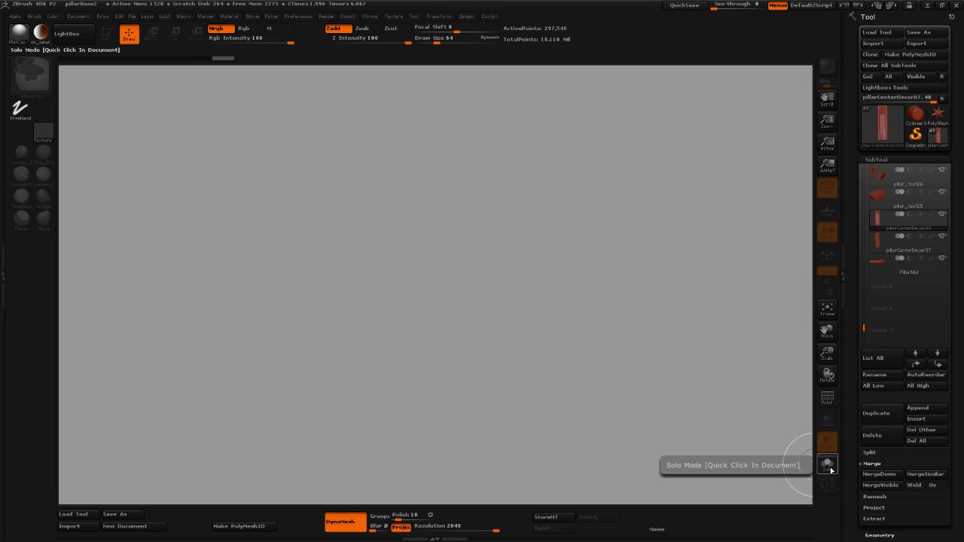
left_click(829, 467)
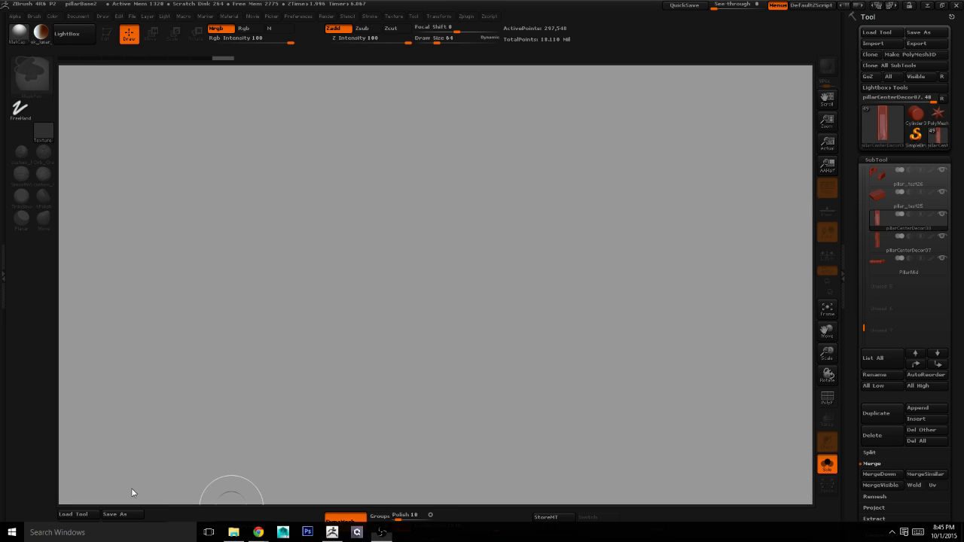
left_click(278, 537)
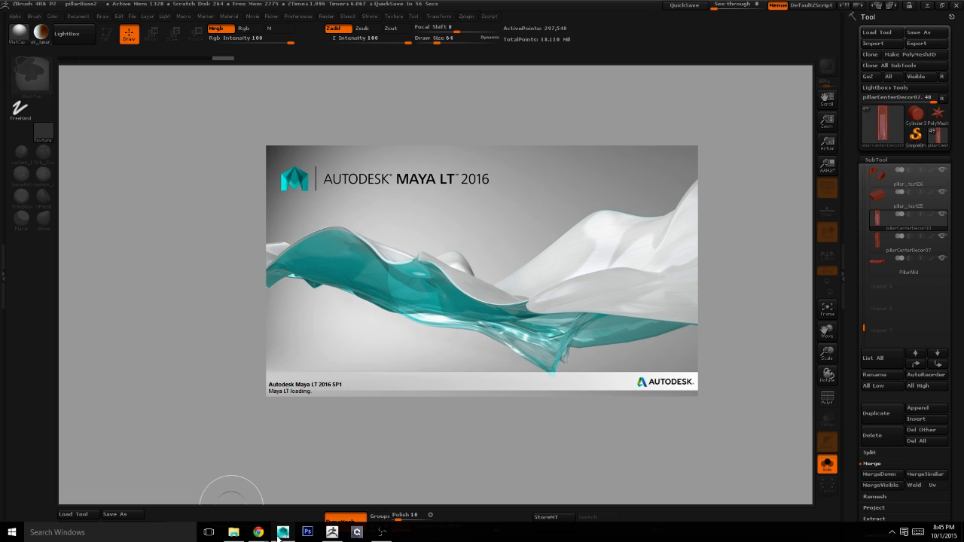
Try to bring the selected center panel subtool back into view on the blank ZBrush canvas.
left_click(887, 226)
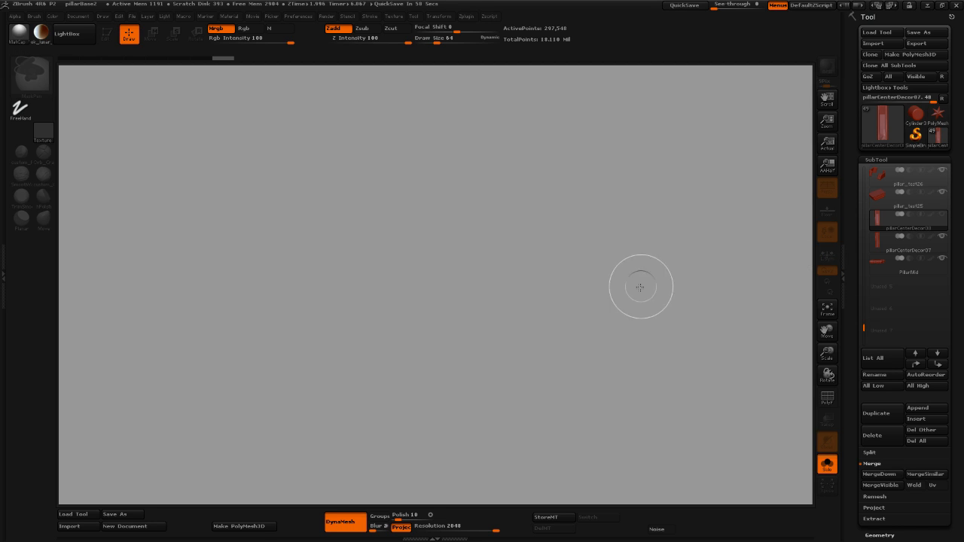
left_click_drag(639, 292, 564, 304)
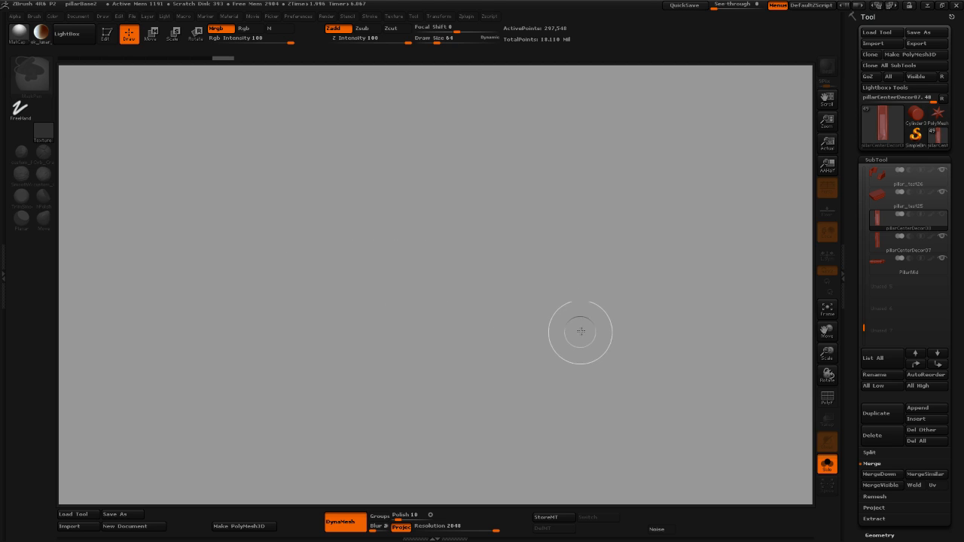
left_click(828, 402)
left_click(829, 402)
left_click_drag(826, 99, 688, 93)
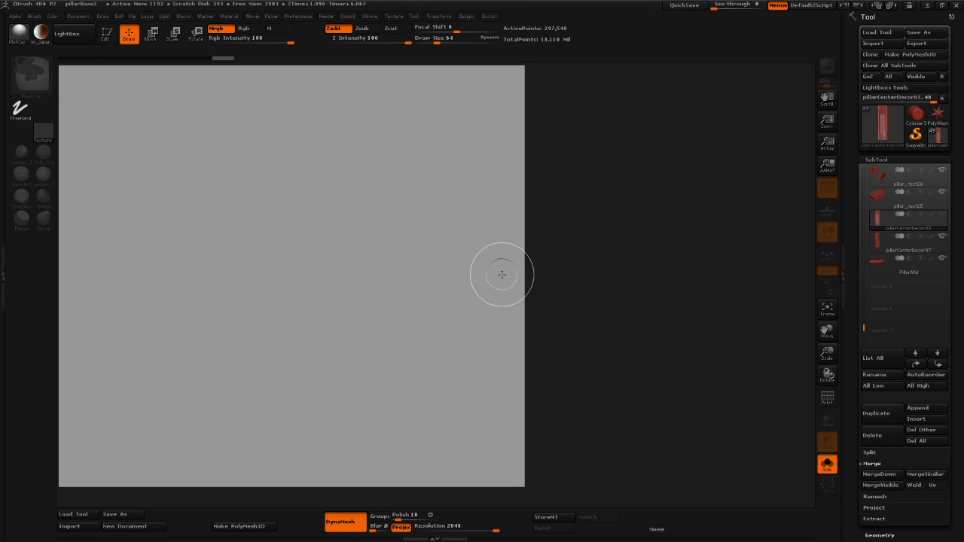
Switch to Maya LT and open pillar_baseMesh old.mlt from the Fantasy Cave Maya Scenes folder.
key("alt+Tab")
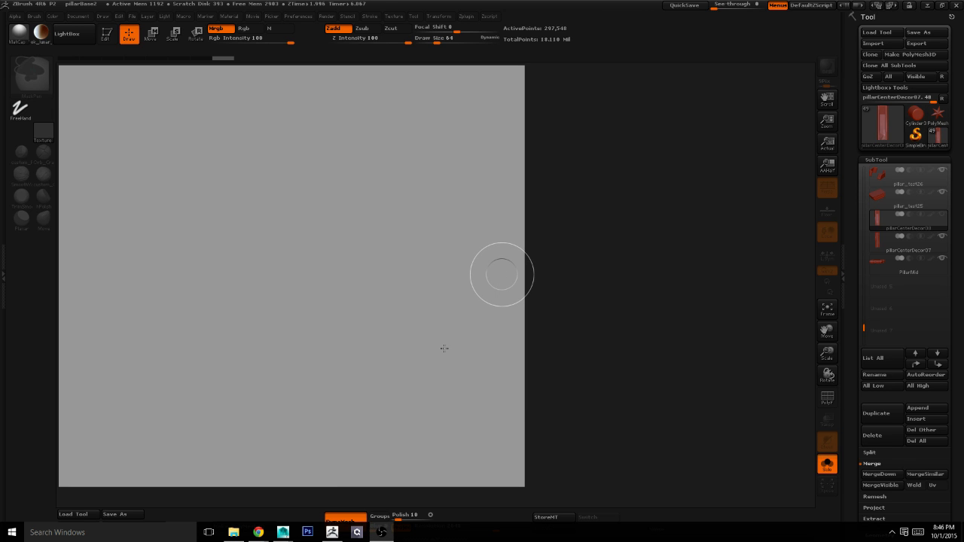
mouse_move(288, 533)
left_click(294, 510)
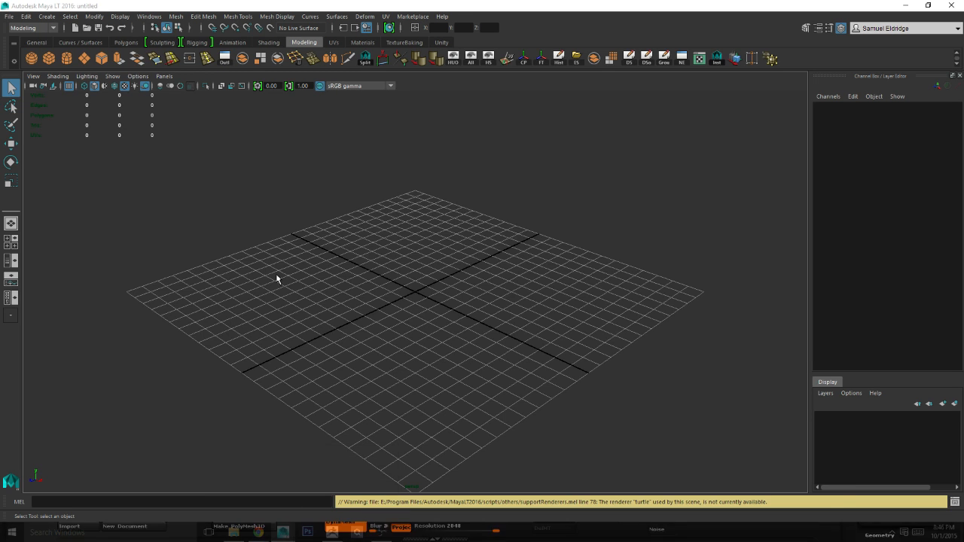
left_click(85, 28)
left_click(298, 203)
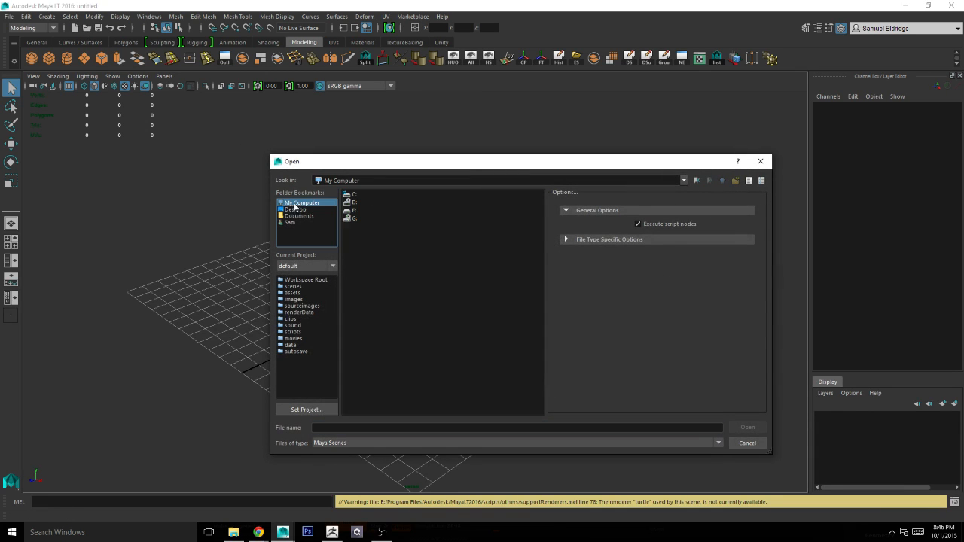
double_click(355, 211)
double_click(392, 245)
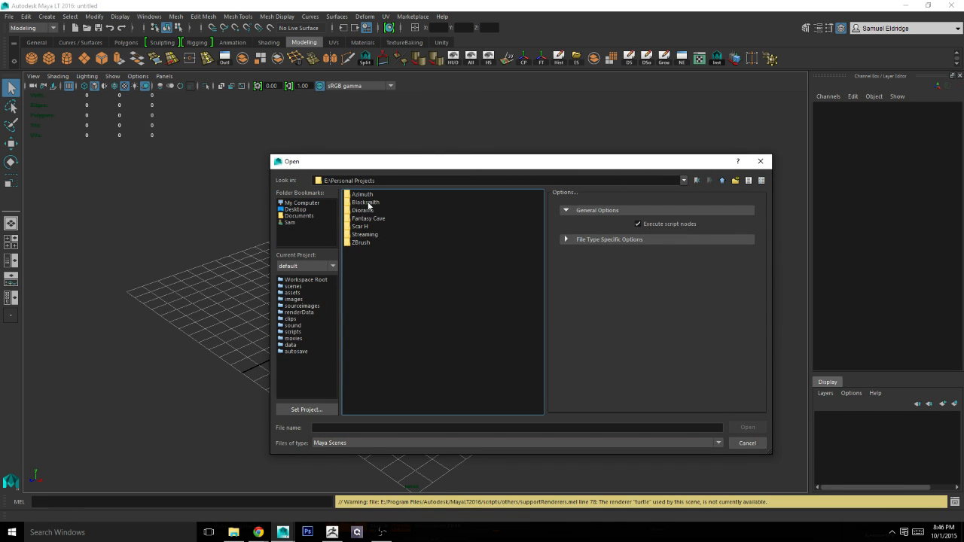
double_click(371, 226)
key("BackSpace")
left_click(371, 219)
double_click(372, 219)
double_click(376, 218)
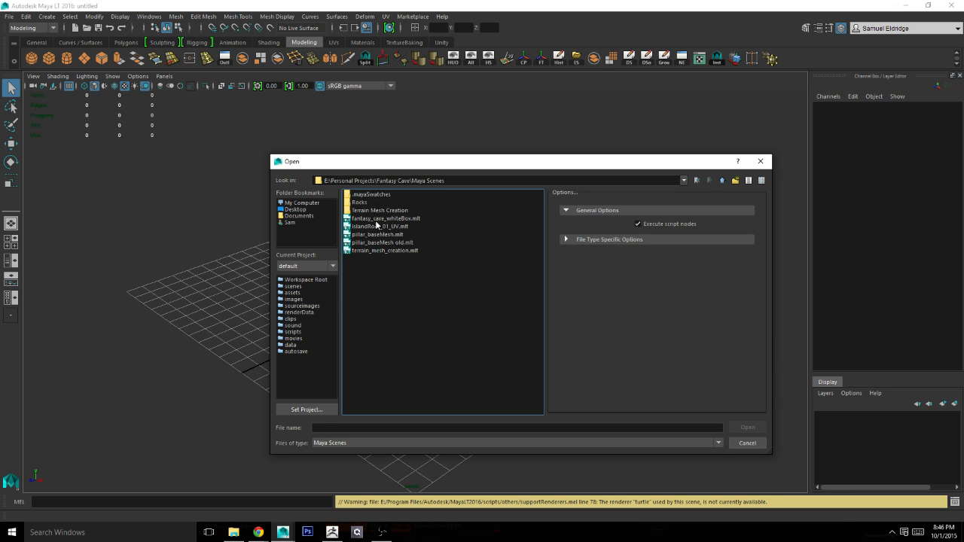
double_click(398, 243)
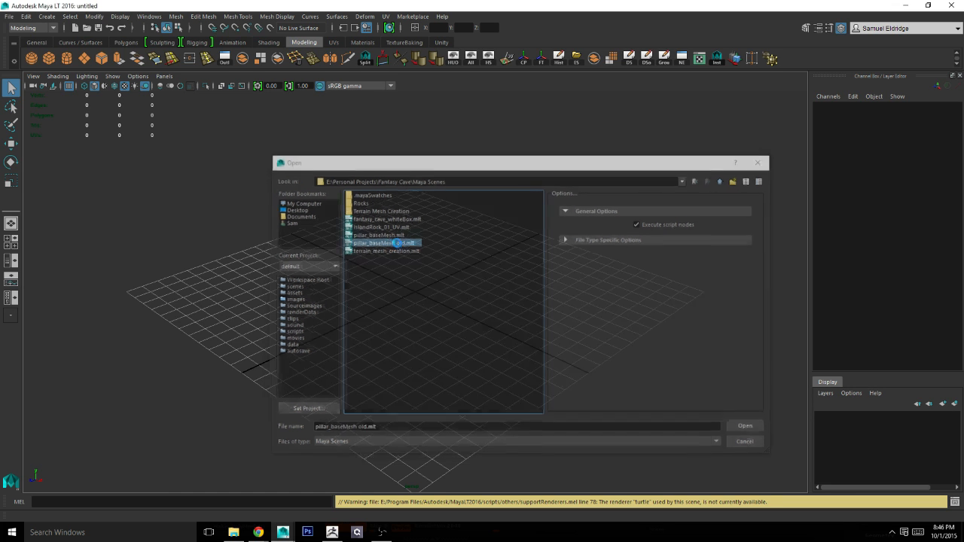
Isolate the pillarCenterDeco08 panel on the front of the pillar in the Maya viewport.
left_click_drag(511, 244, 458, 289, "alt")
middle_click_drag(457, 286, 456, 251, "alt")
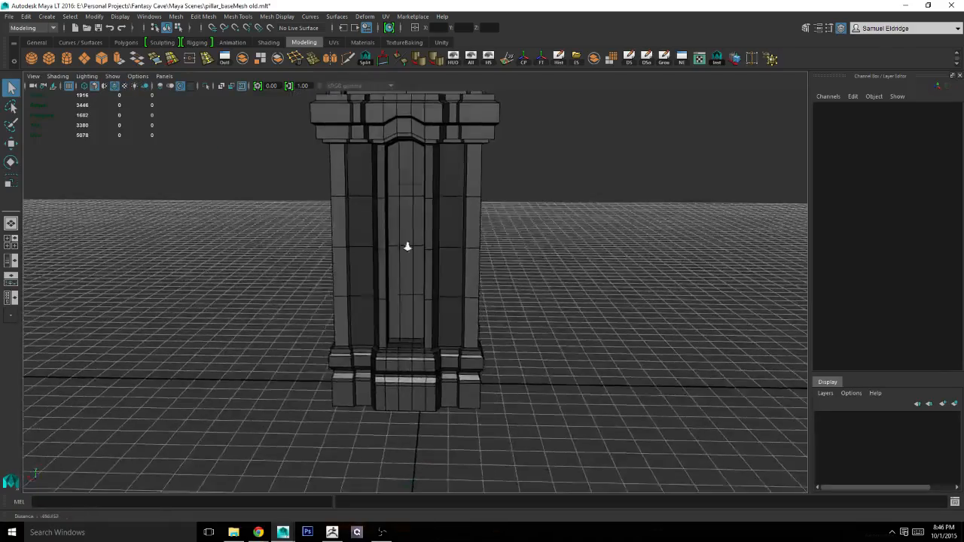
right_click_drag(407, 245, 508, 278, "alt")
left_click(454, 273)
left_click_drag(520, 269, 480, 255, "alt")
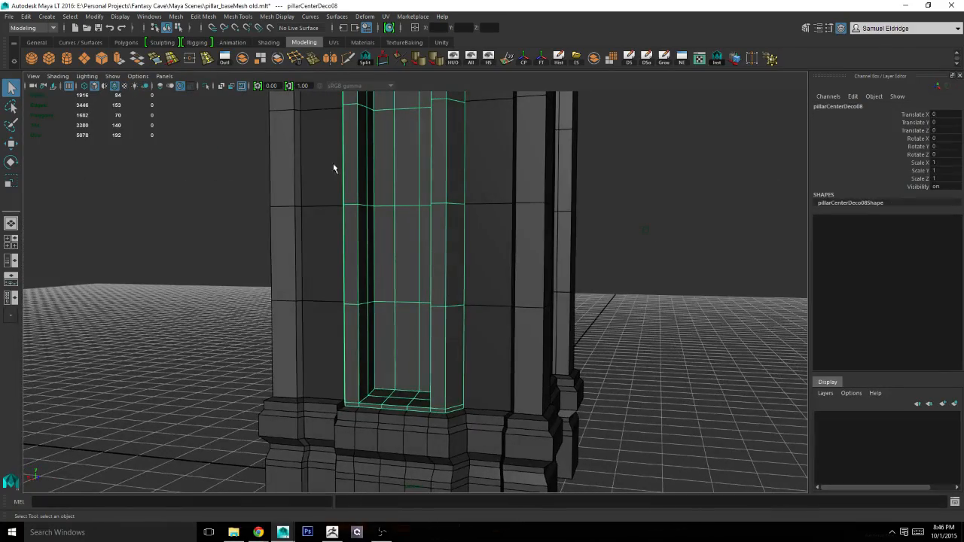
left_click(206, 86)
Examine the isolated panel's front and back, checking its smoothed preview.
middle_click_drag(418, 262, 432, 243, "alt")
right_click_drag(432, 243, 504, 239, "alt")
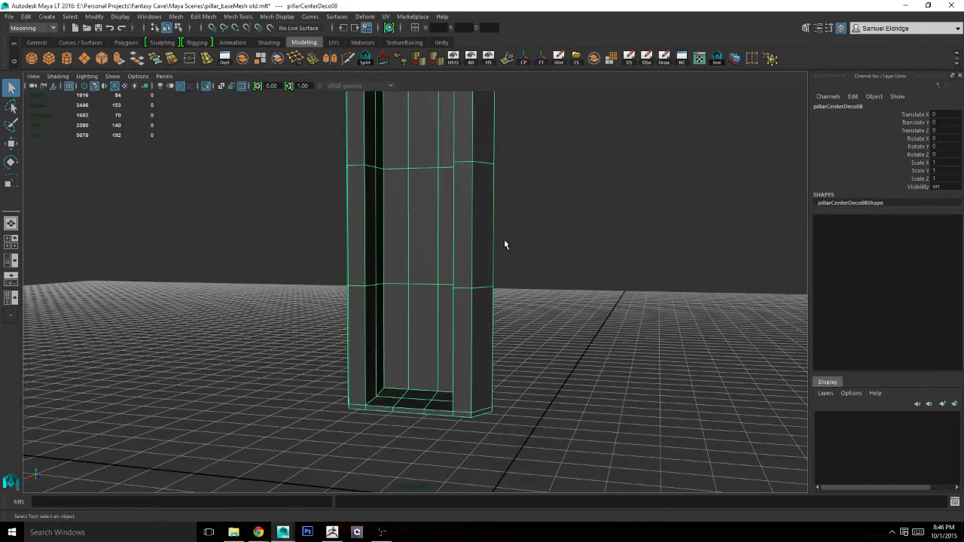
key("3")
left_click_drag(504, 241, 422, 345, "alt")
key("1")
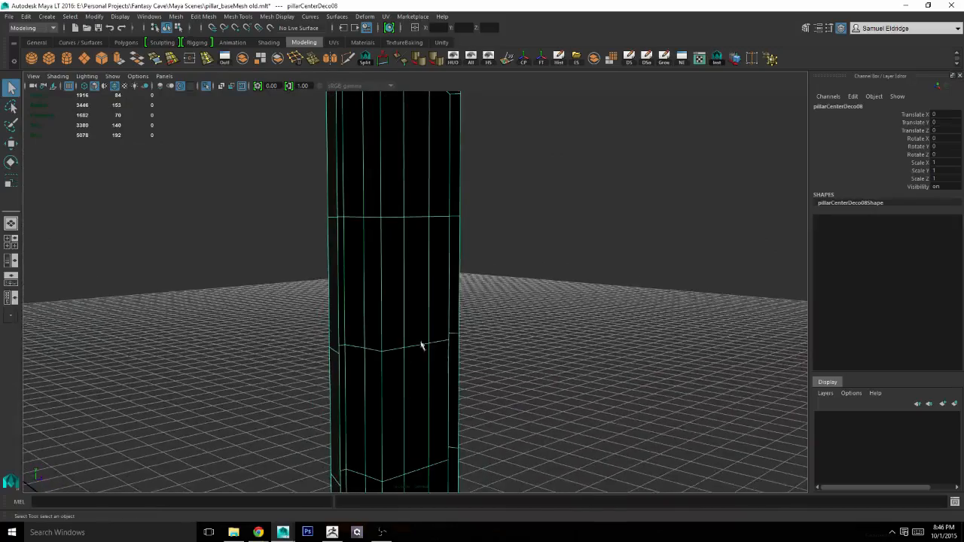
left_click_drag(447, 299, 529, 276, "alt")
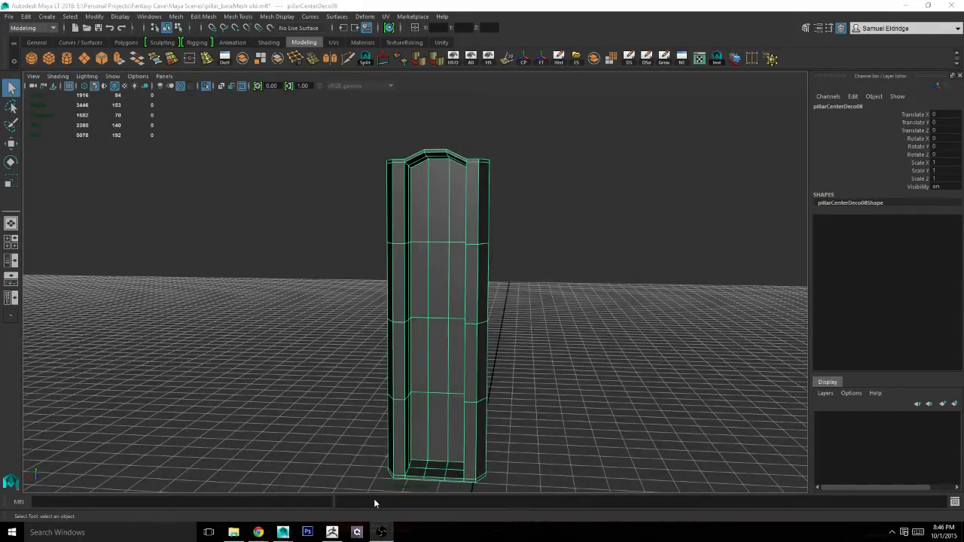
Switch to ZBrush, step the panel back in its undo history to before the DynaMesh, and return to Maya.
left_click(332, 533)
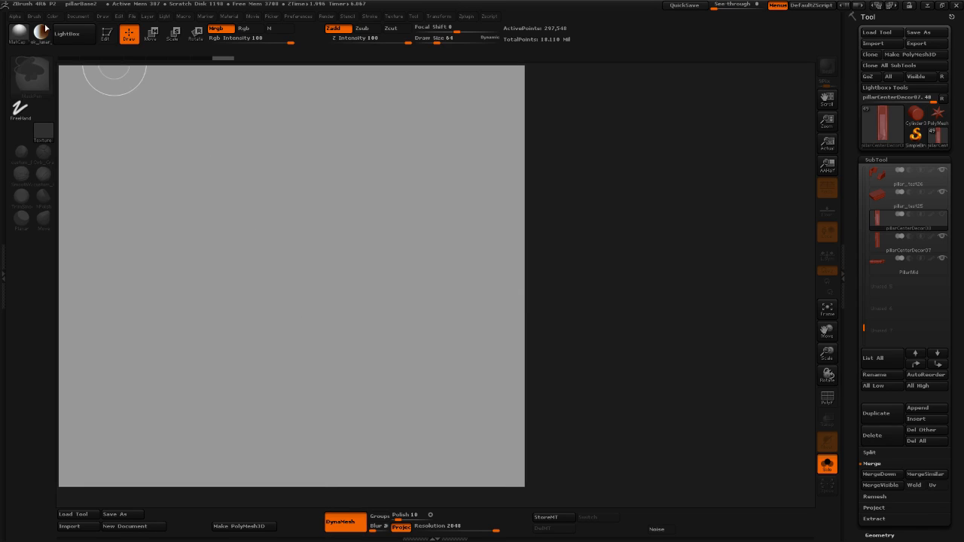
left_click(179, 59)
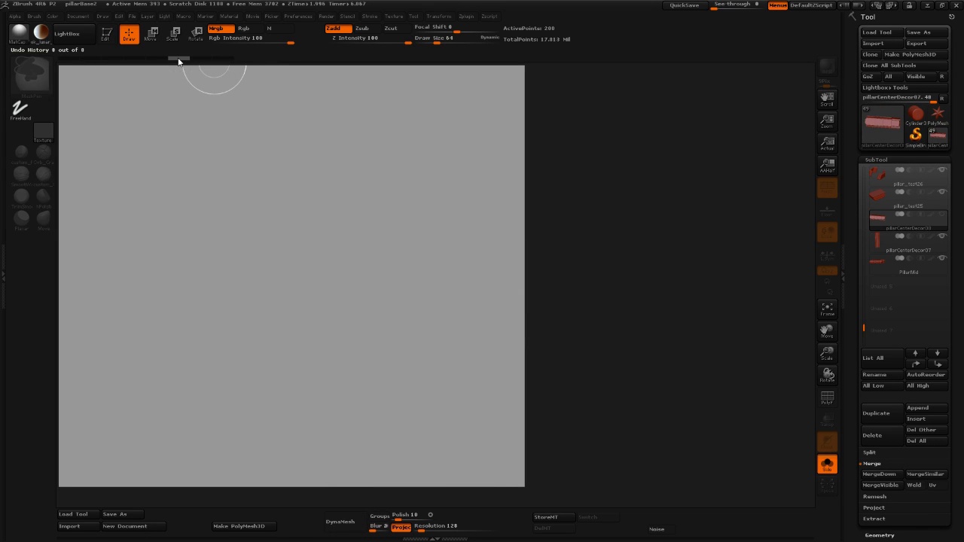
left_click(152, 58)
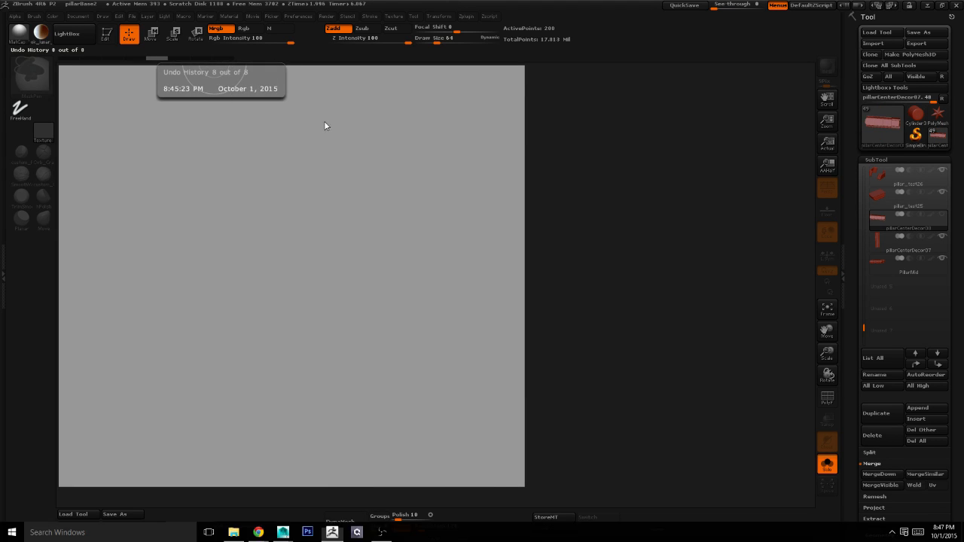
mouse_move(282, 532)
left_click(320, 489)
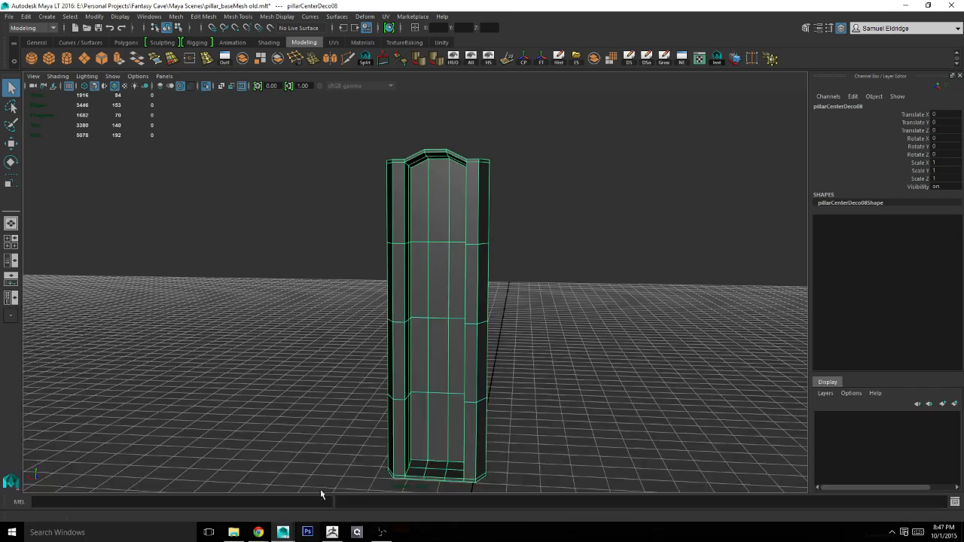
Delete the three horizontal edge loops running around the pillarCenterDeco08 panel.
left_click_drag(478, 314, 495, 328, "alt")
key("3")
key("1")
middle_click_drag(495, 328, 482, 292, "alt")
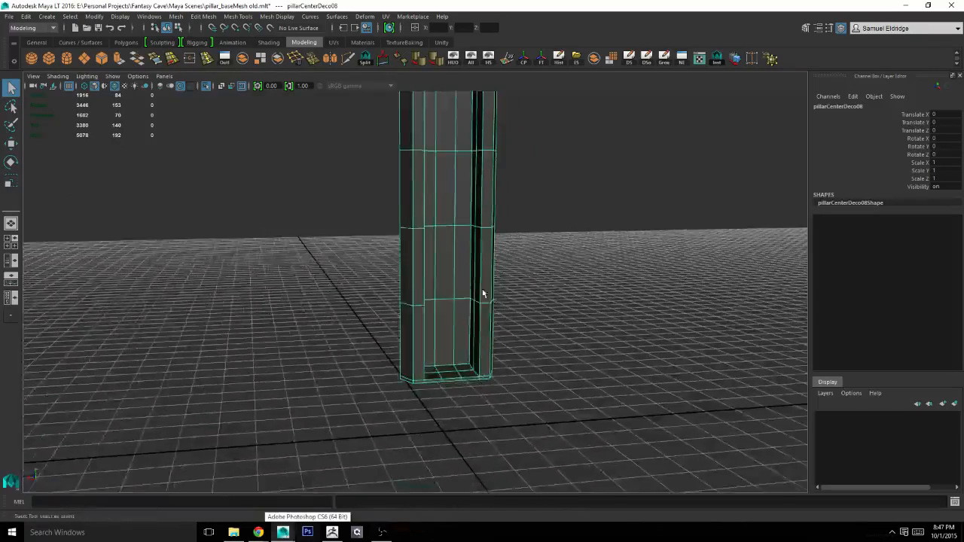
right_click_drag(482, 292, 574, 319, "alt")
left_click_drag(575, 319, 555, 315, "alt")
right_click_drag(565, 314, 550, 319)
double_click(551, 320)
middle_click_drag(525, 182, 486, 297, "alt")
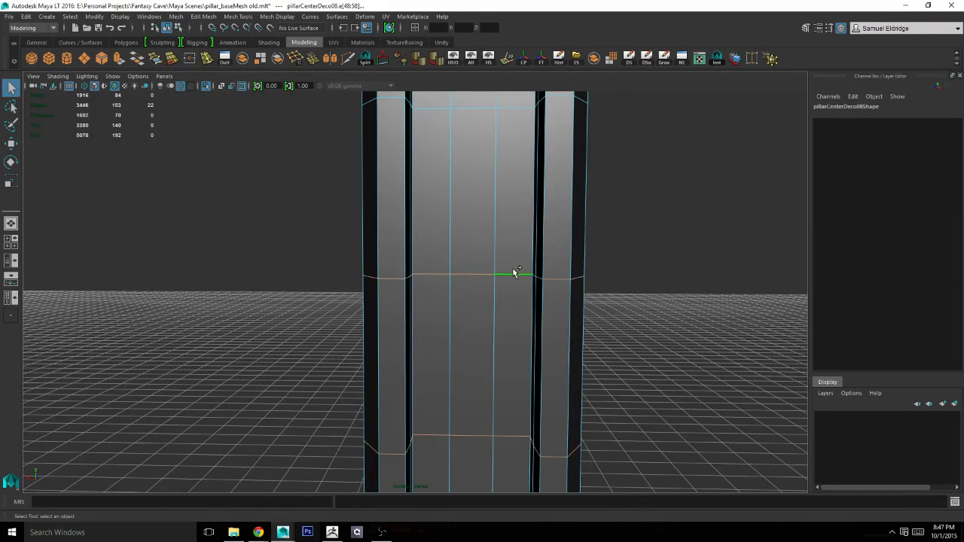
middle_click_drag(522, 232, 476, 424, "alt")
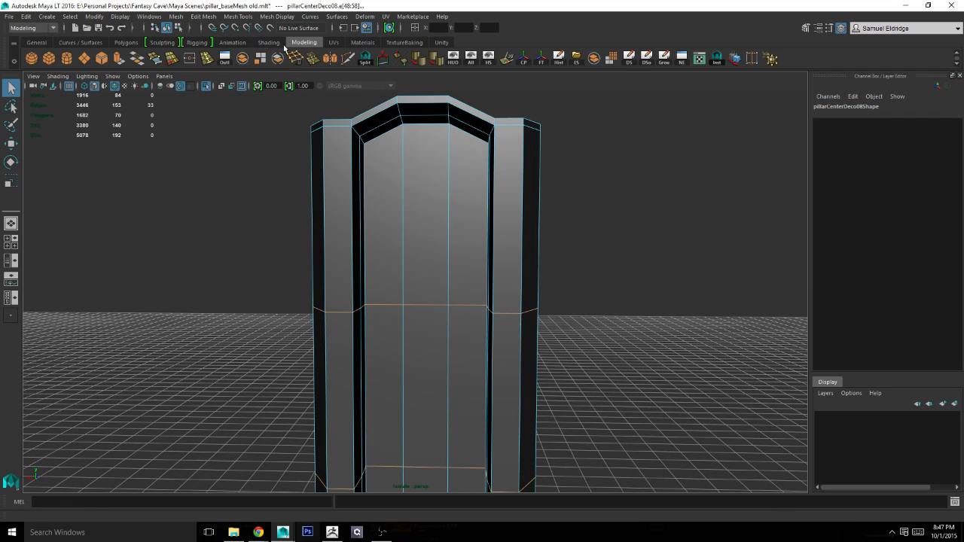
left_click(298, 62)
middle_click_drag(416, 237, 426, 90, "alt")
right_click_drag(426, 91, 349, 141, "alt")
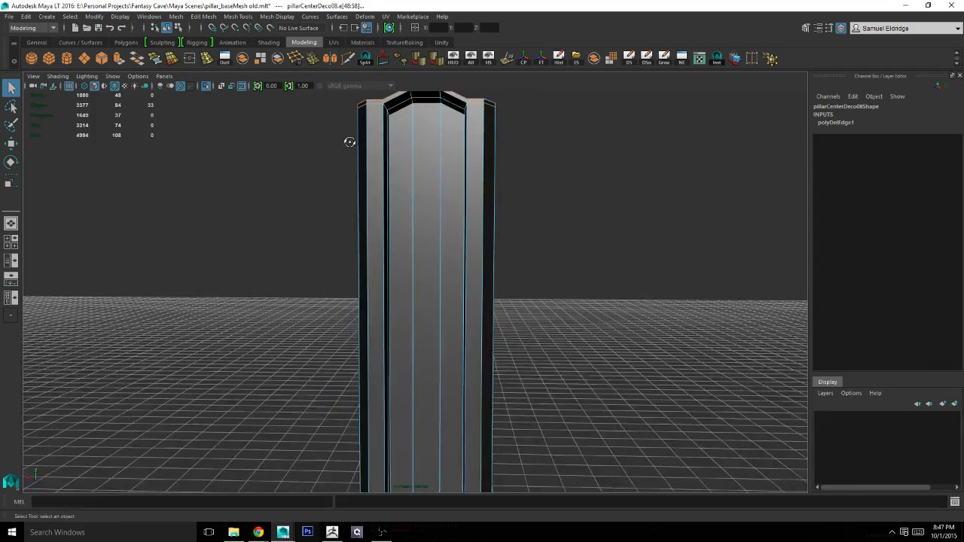
left_click_drag(349, 140, 411, 124, "alt")
right_click(449, 203)
right_click_drag(426, 191, 409, 188)
left_click_drag(401, 184, 354, 176, "alt")
key("ctrl+z")
key("ctrl+z")
Select all the vertices of the pillarCenterDeco08 panel and check its smoothed preview.
right_click_drag(450, 180, 341, 175)
left_click_drag(399, 175, 435, 171, "alt")
left_click_drag(305, 94, 596, 445)
left_click_drag(520, 327, 439, 287, "alt")
key("3")
key("1")
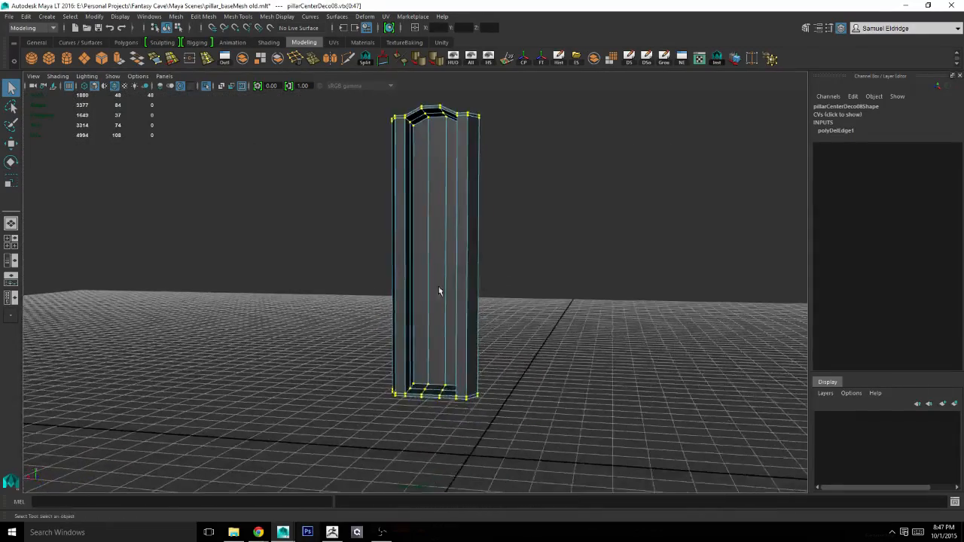
right_click_drag(438, 287, 509, 275, "alt")
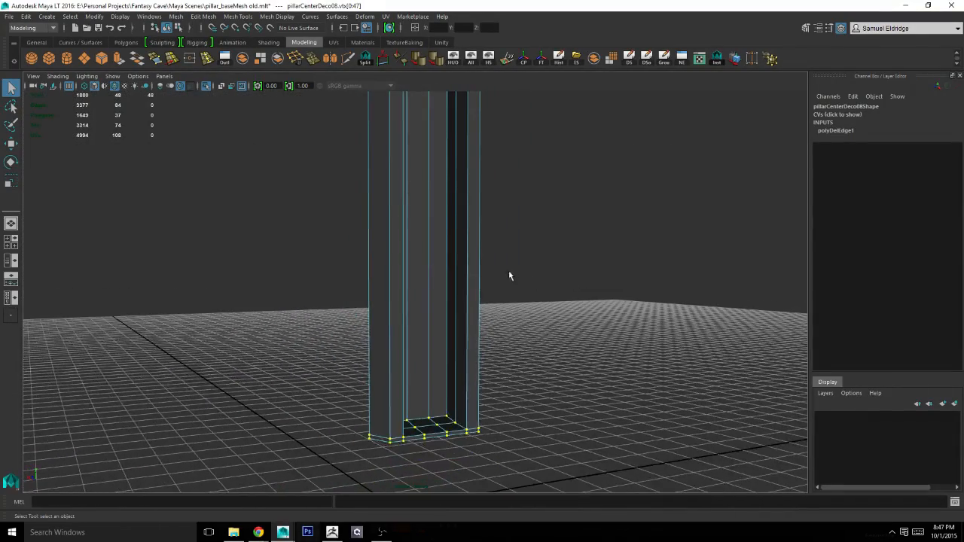
Switch to ZBrush and reopen the pillarBase2 project from the Fantasy Cave Zbrush Sculpts folder.
left_click(333, 532)
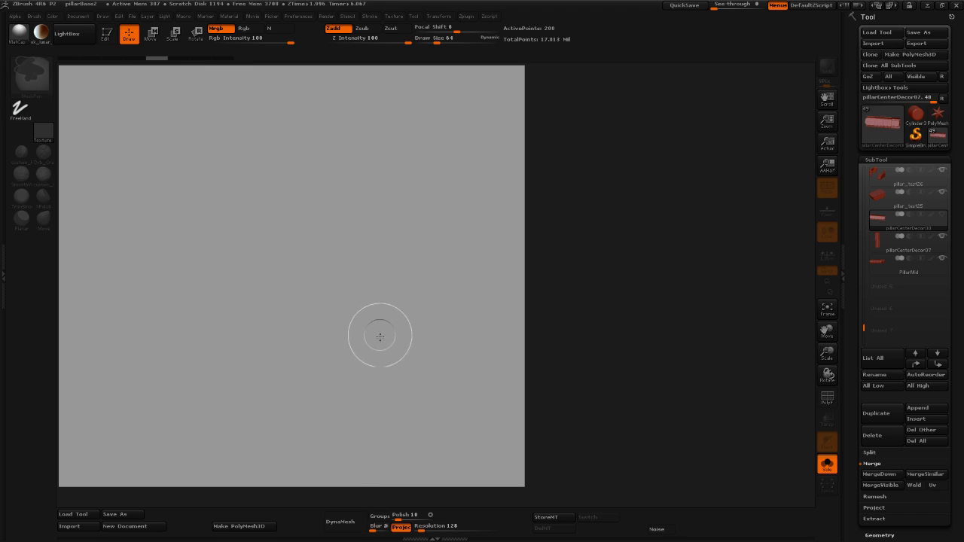
left_click(131, 17)
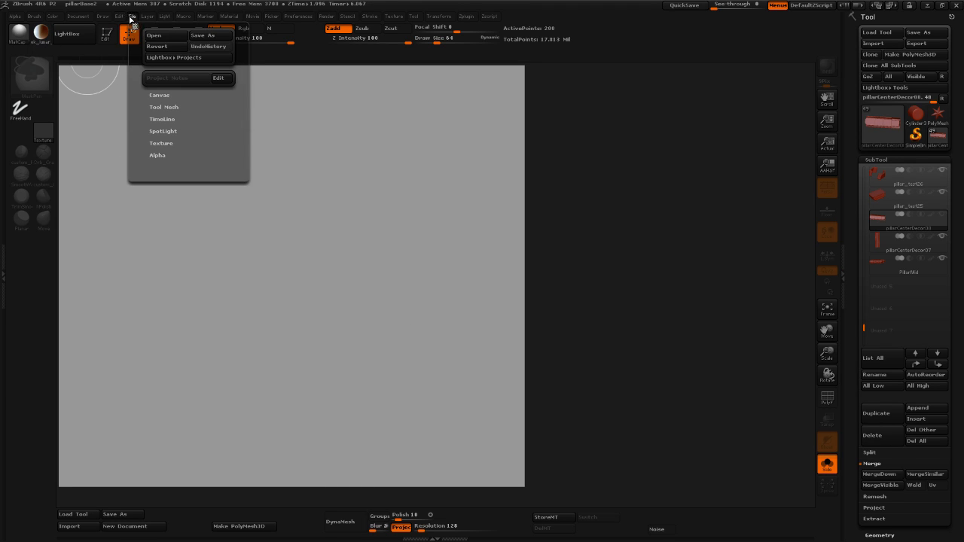
left_click(154, 36)
left_click(512, 300)
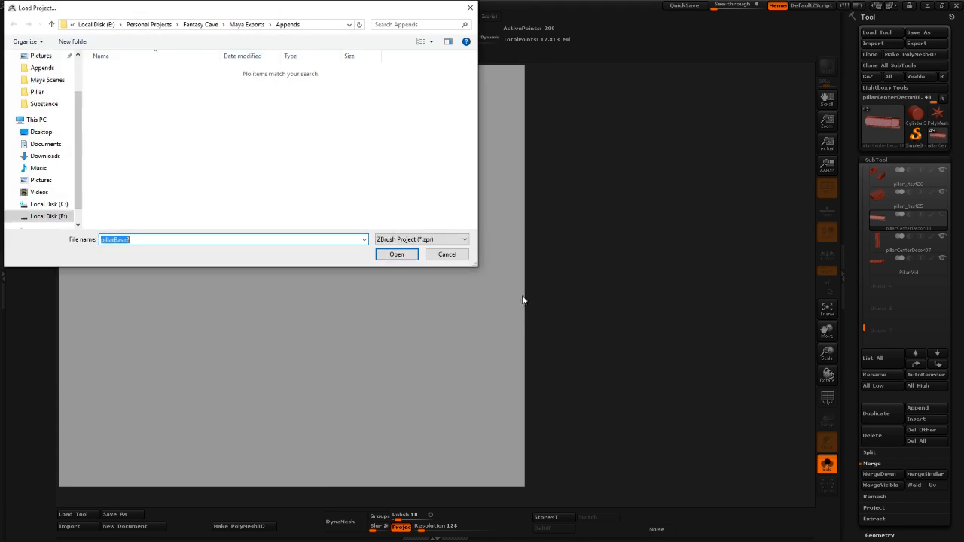
left_click(208, 28)
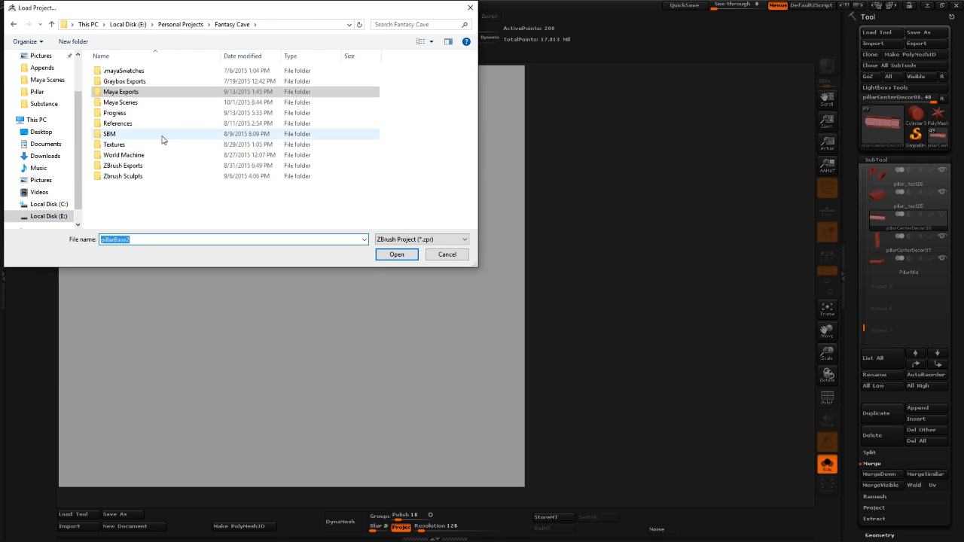
double_click(162, 174)
double_click(134, 72)
double_click(146, 82)
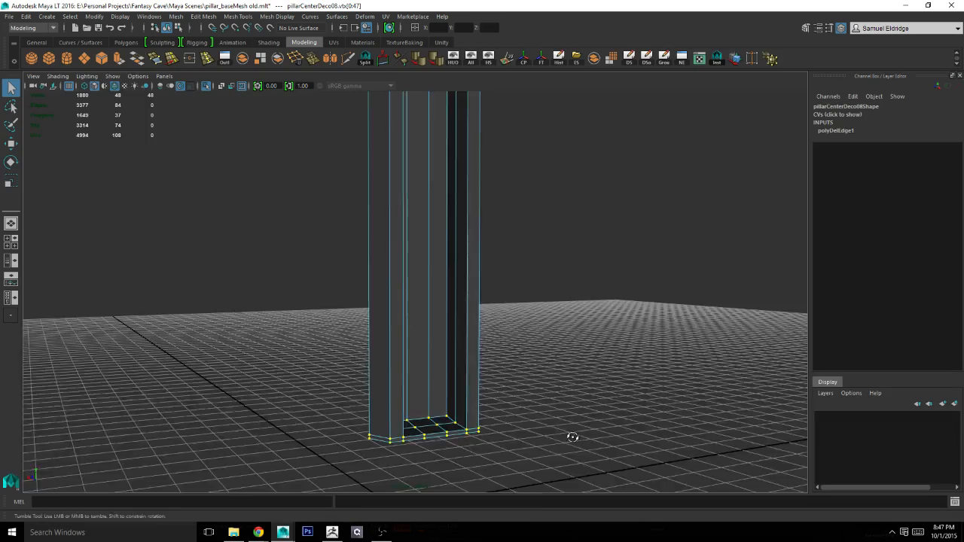
Switch to Maya, merge the panel's selected vertices, return to object mode and activate the Move tool.
left_click_drag(572, 437, 442, 360, "alt")
right_click_drag(441, 276, 326, 170)
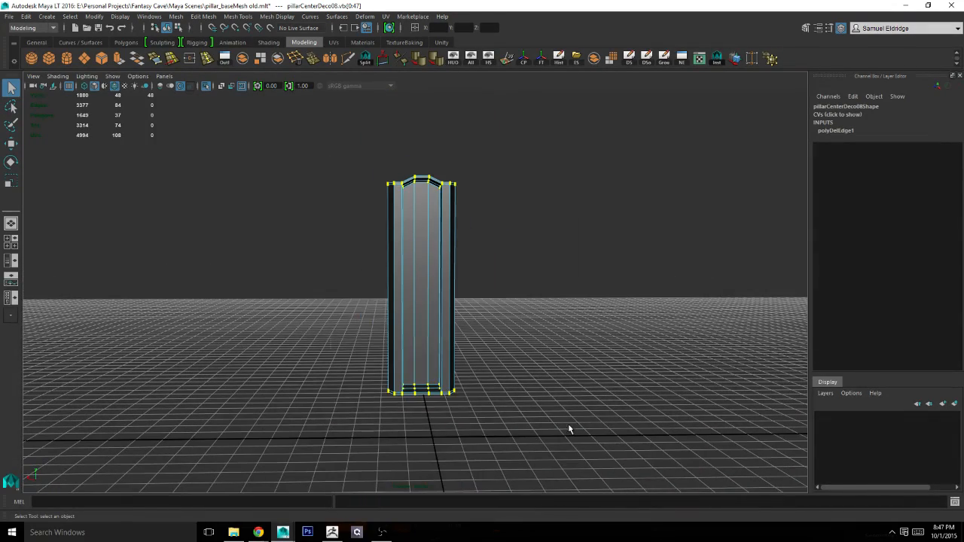
left_click(313, 60)
right_click_drag(430, 268, 434, 260)
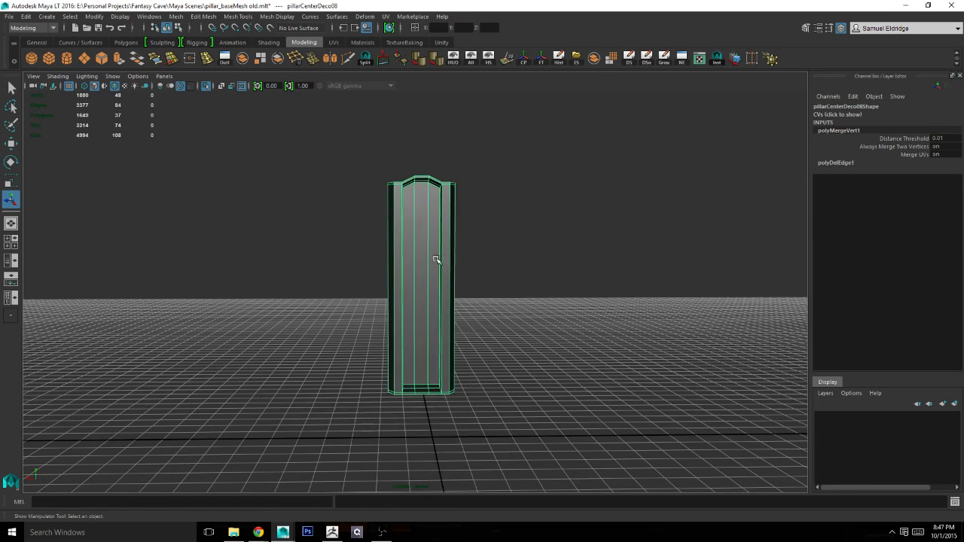
left_click_drag(434, 260, 565, 248, "alt")
key("w")
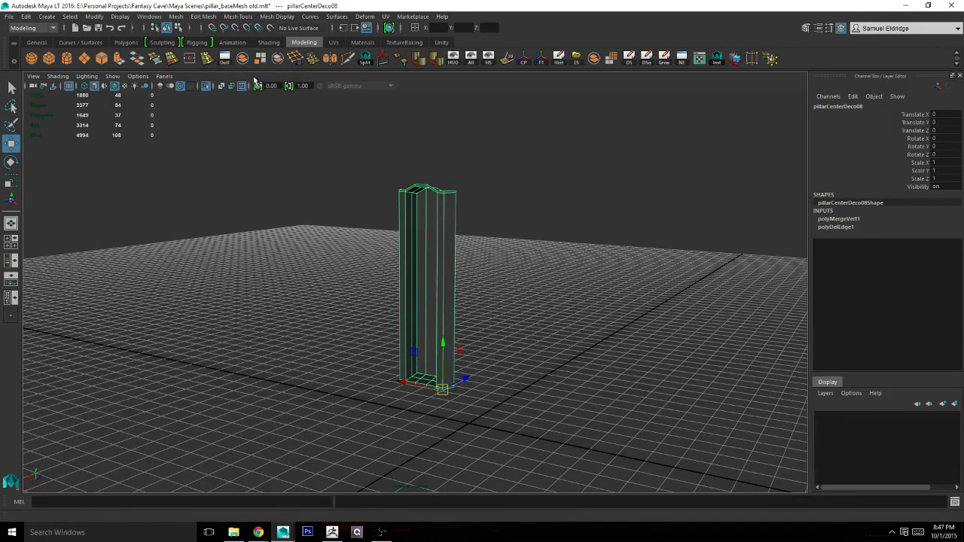
Switch to ZBrush, find the centre panel pieces among the subtools and turn off Solo mode to show the whole pillar.
key("alt+Tab")
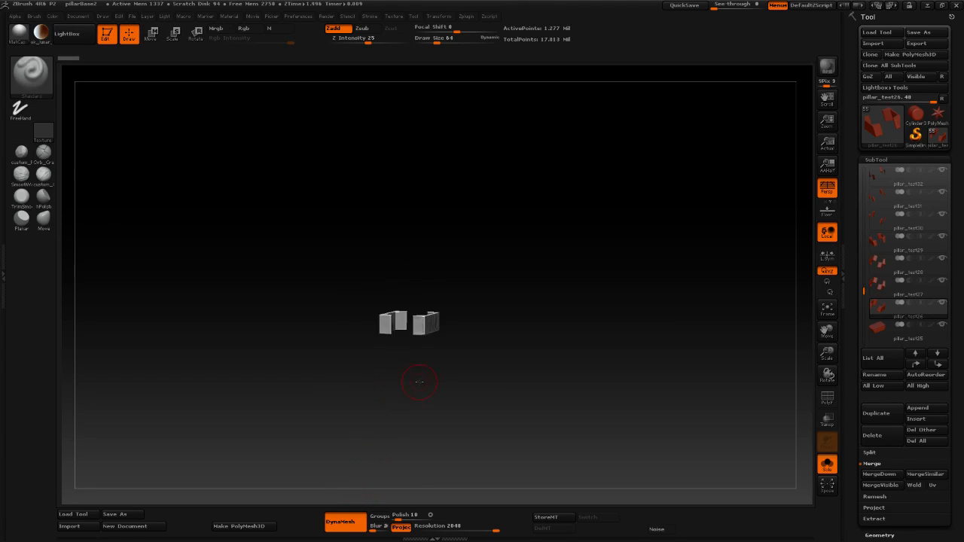
left_click_drag(419, 382, 719, 310)
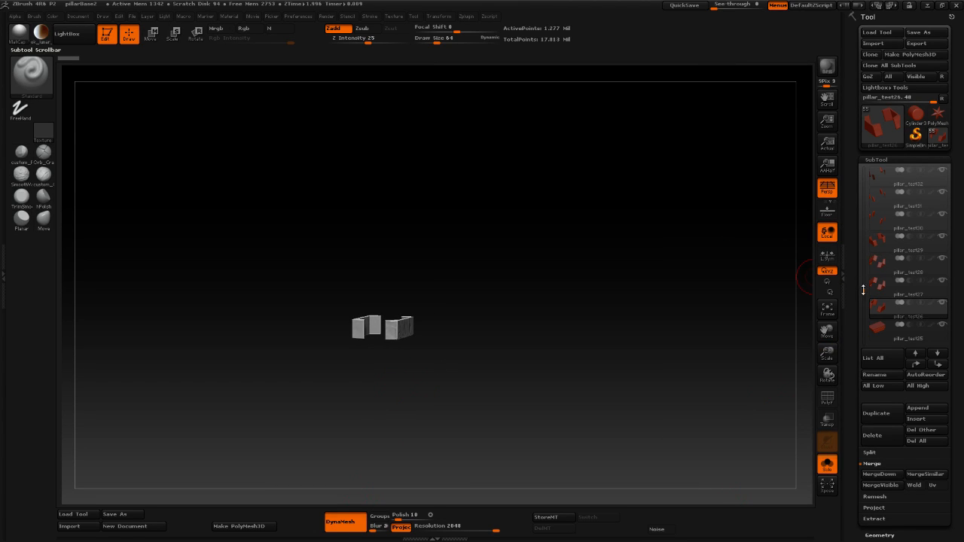
left_click_drag(863, 291, 861, 315)
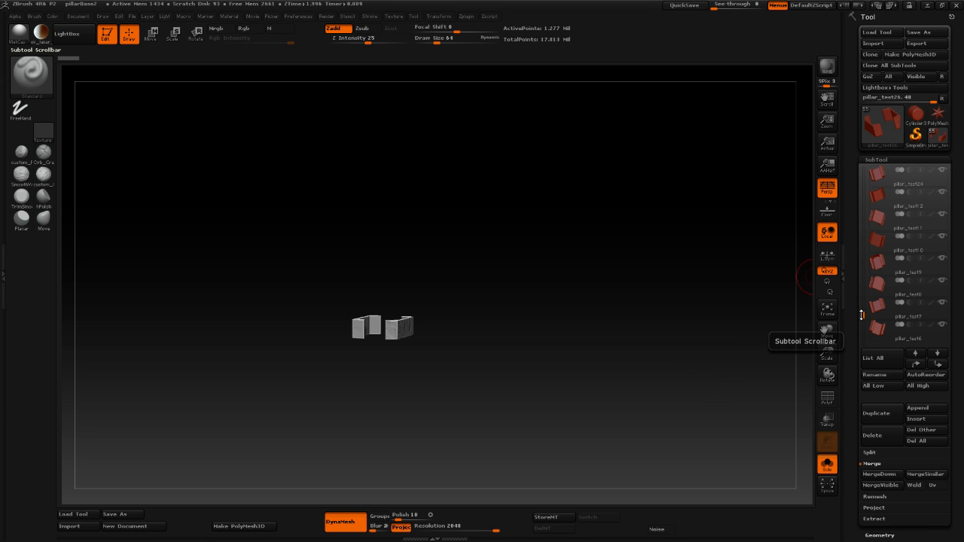
mouse_move(901, 276)
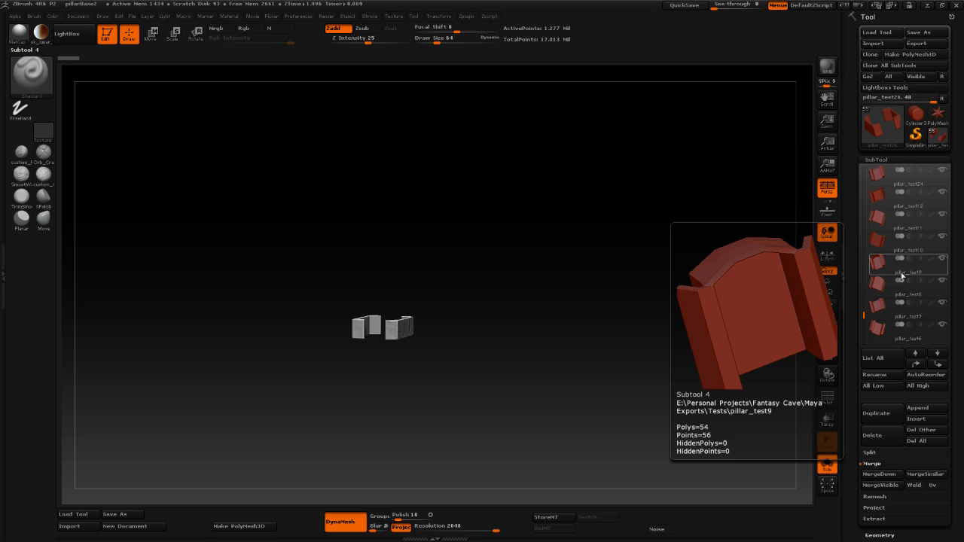
left_click(826, 467)
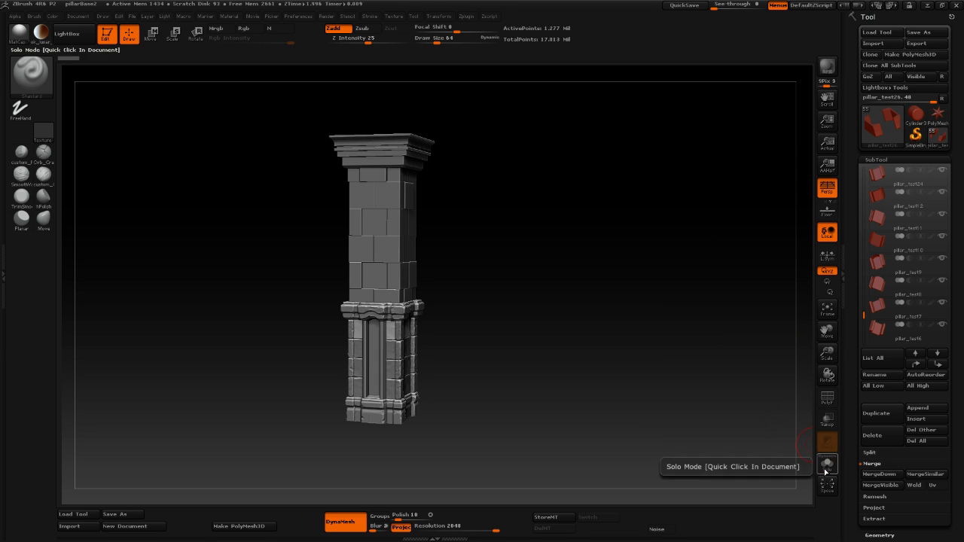
Reorder the pillar_test9 subtool below pillar_test8 and merge it with pillar_test7 and pillar_test6.
left_click(884, 273)
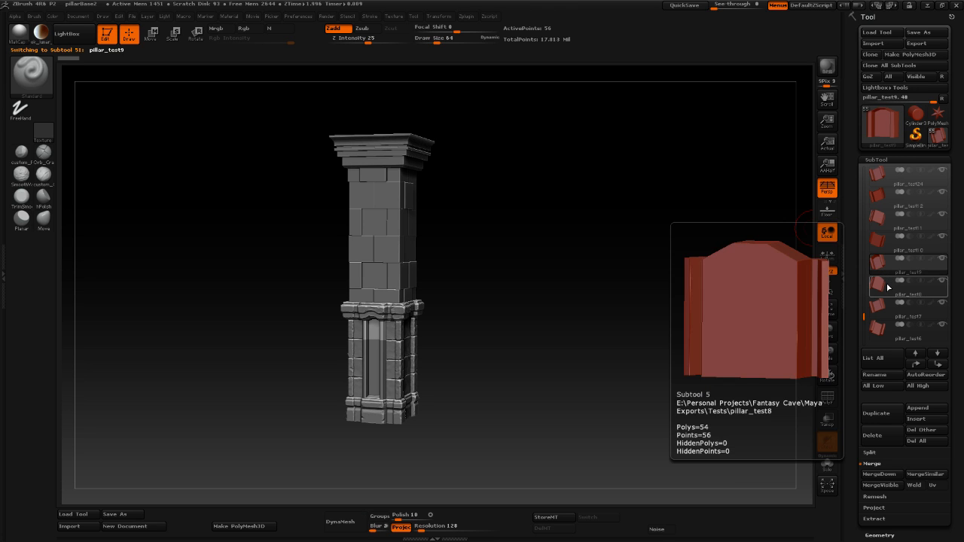
left_click(938, 364)
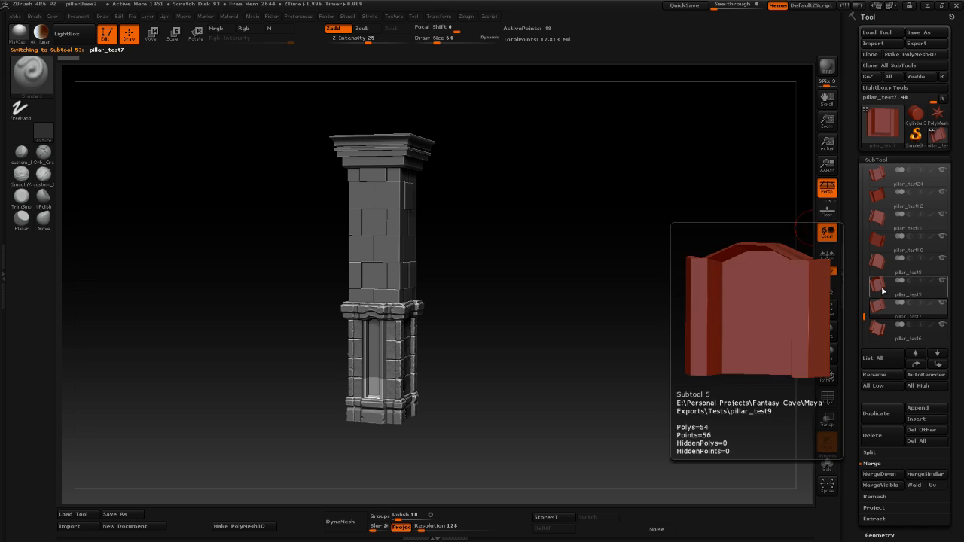
left_click(885, 306)
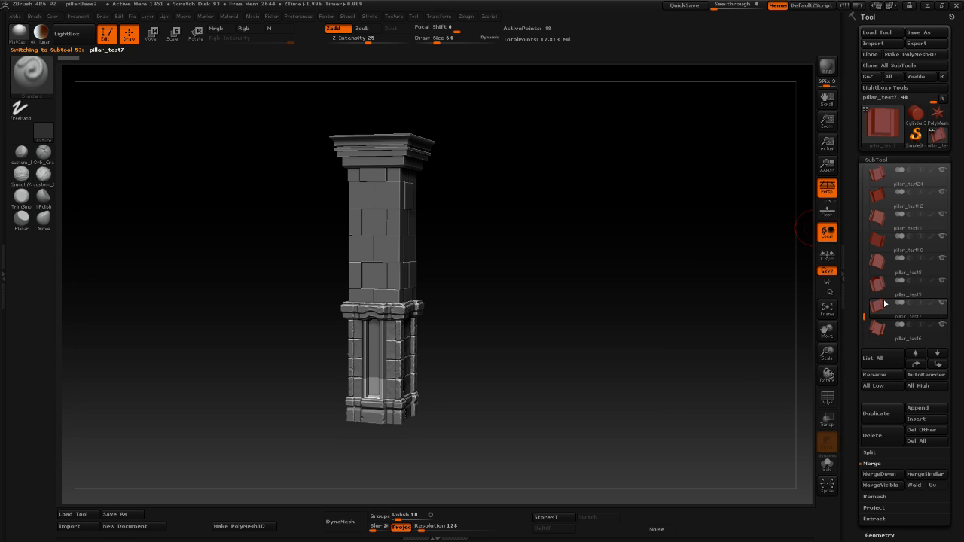
key("Up")
left_click(877, 475)
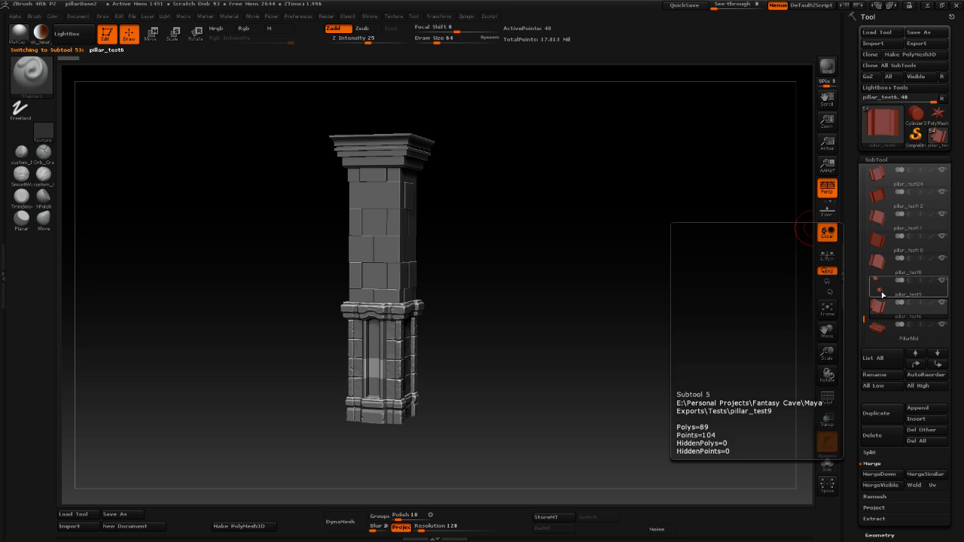
left_click(881, 474)
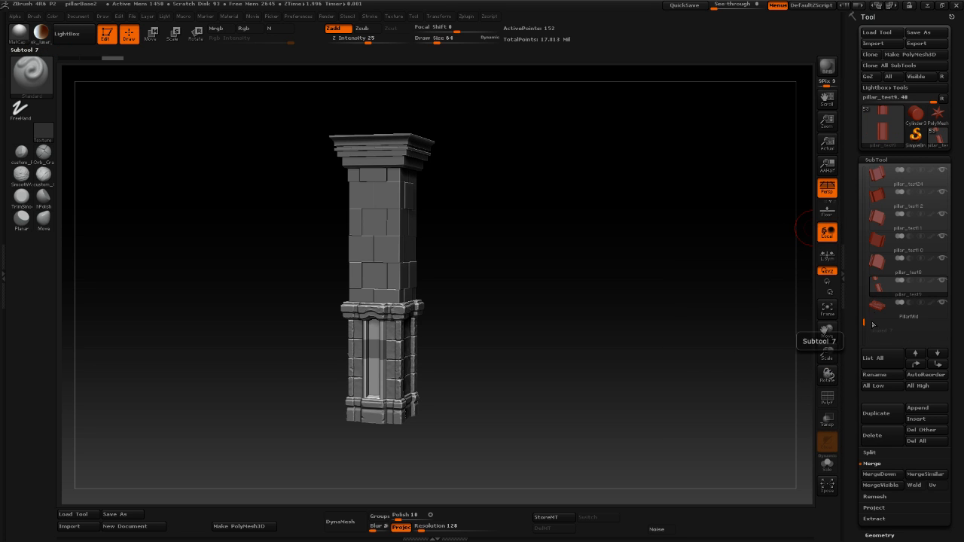
Reorder the pillar_test24 subtool to just above pillar_test9 and merge the two together.
left_click(880, 230)
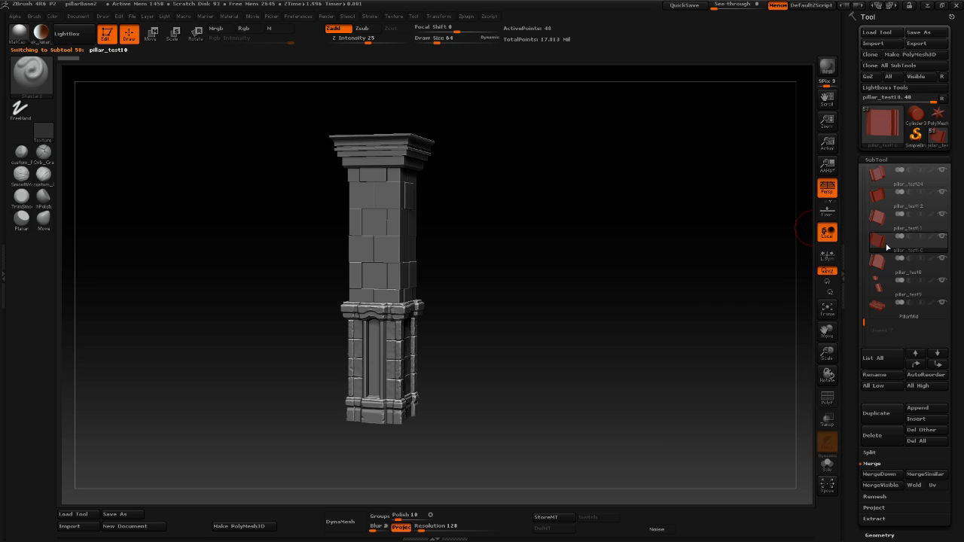
left_click(878, 184)
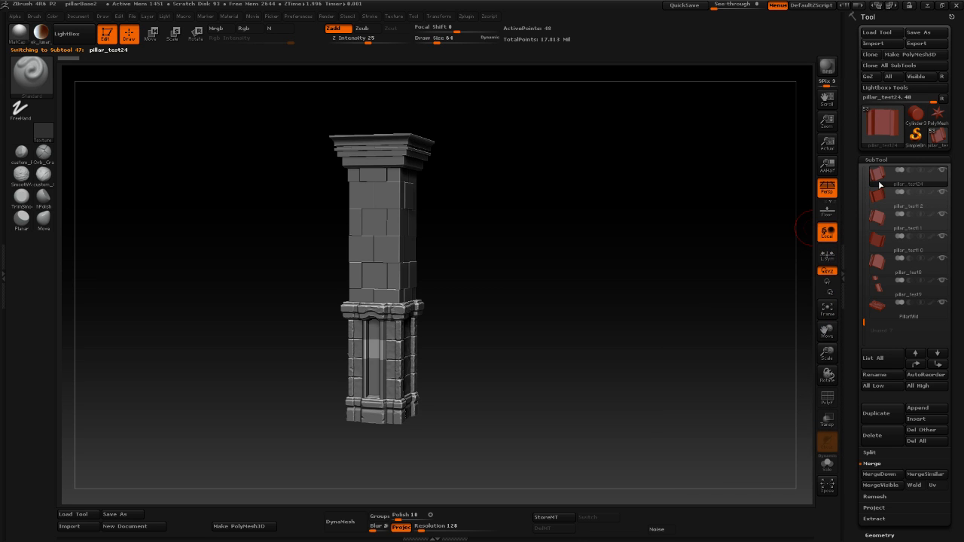
left_click(932, 364)
left_click(933, 365)
left_click(932, 364)
left_click(933, 365)
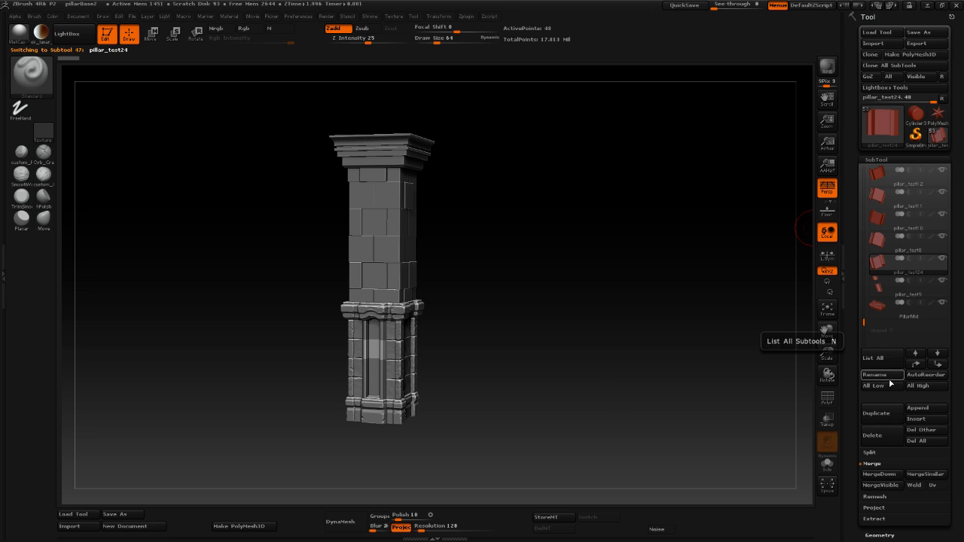
left_click(878, 474)
Select the pillar_test12 subtool and merge it down with pillar_test11, pillar_test10 and pillar_test8.
left_click_drag(596, 338, 597, 312)
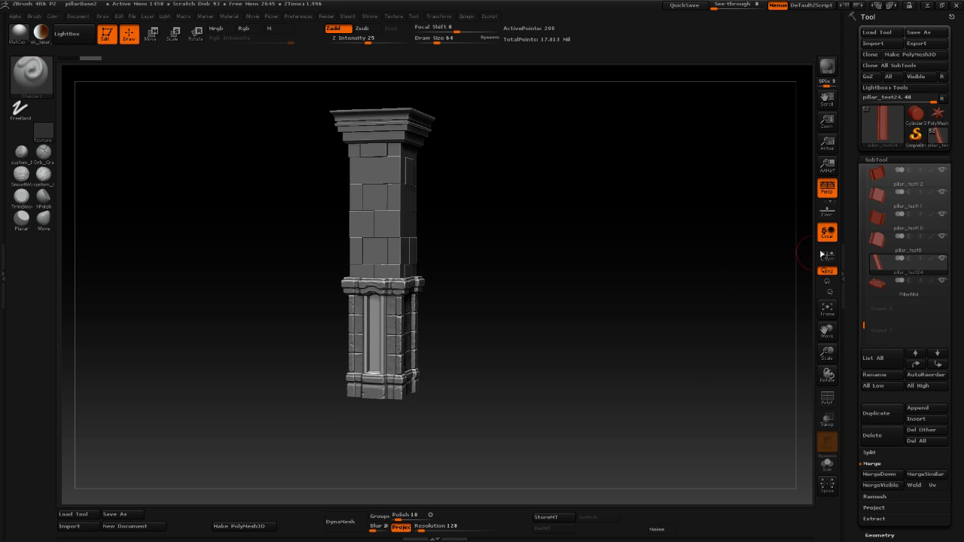
left_click(890, 182)
left_click_drag(862, 324, 863, 316)
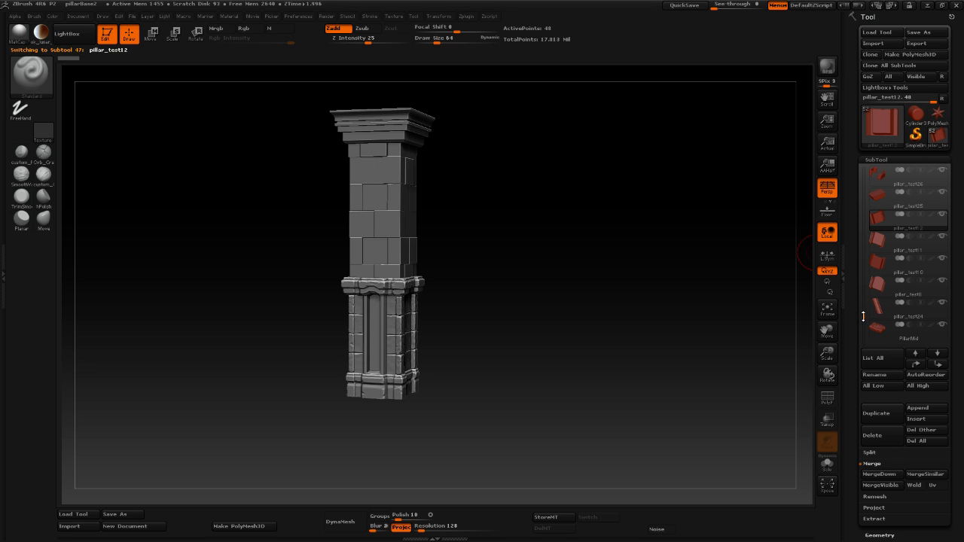
left_click(884, 475)
left_click(884, 475)
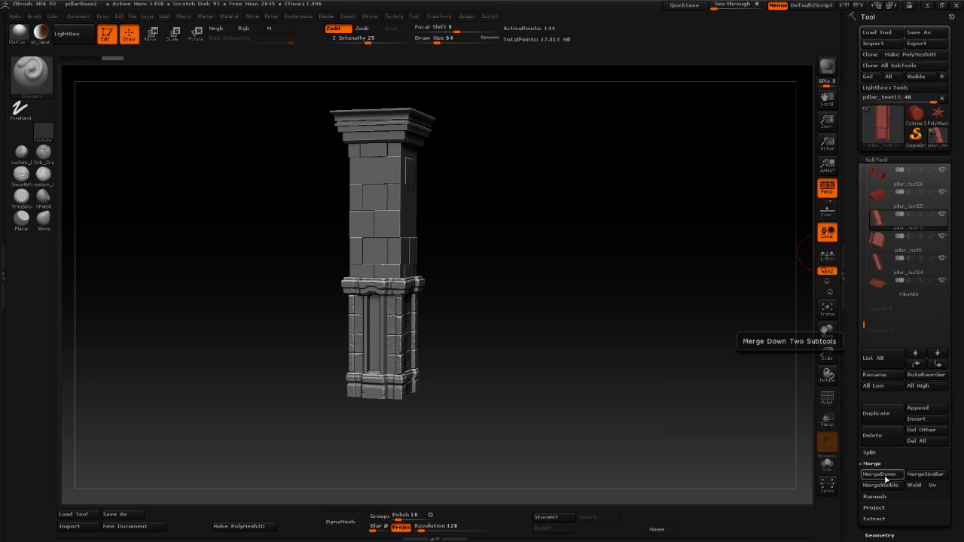
left_click(884, 475)
Look at the QuickSave preferences and save the project over pillarBase2.ZPR in the Zbrush Sculpts Pillar folder.
left_click_drag(597, 317, 549, 307)
left_click(145, 18)
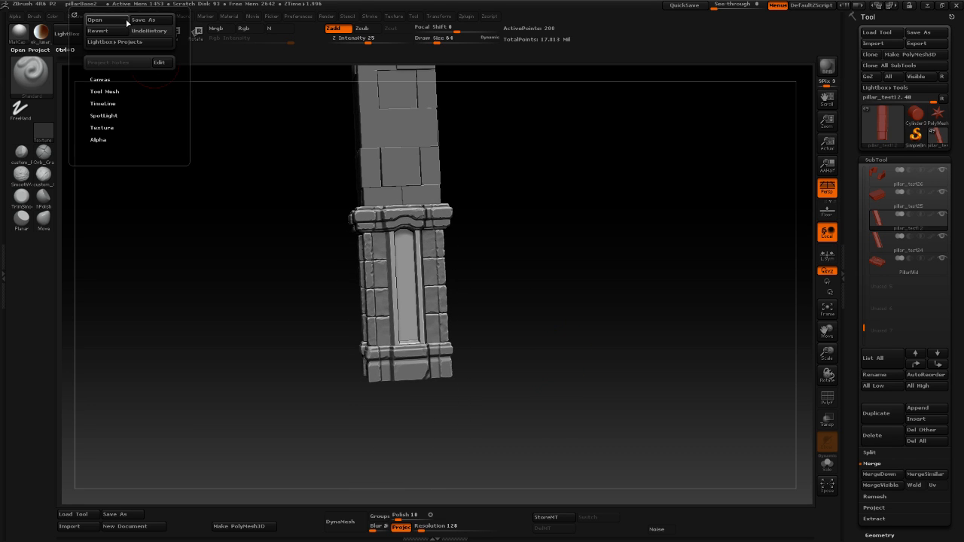
left_click(293, 17)
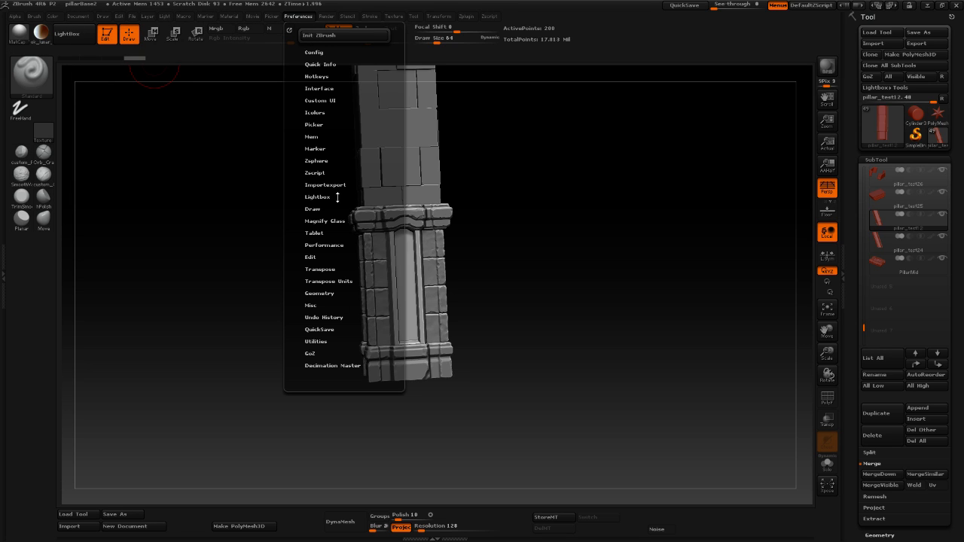
left_click(320, 329)
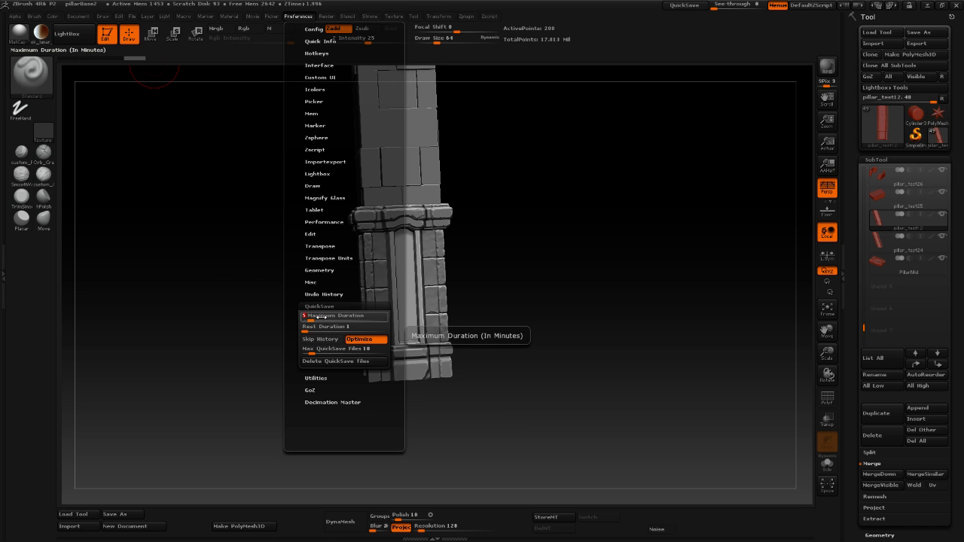
left_click(131, 16)
left_click(199, 34)
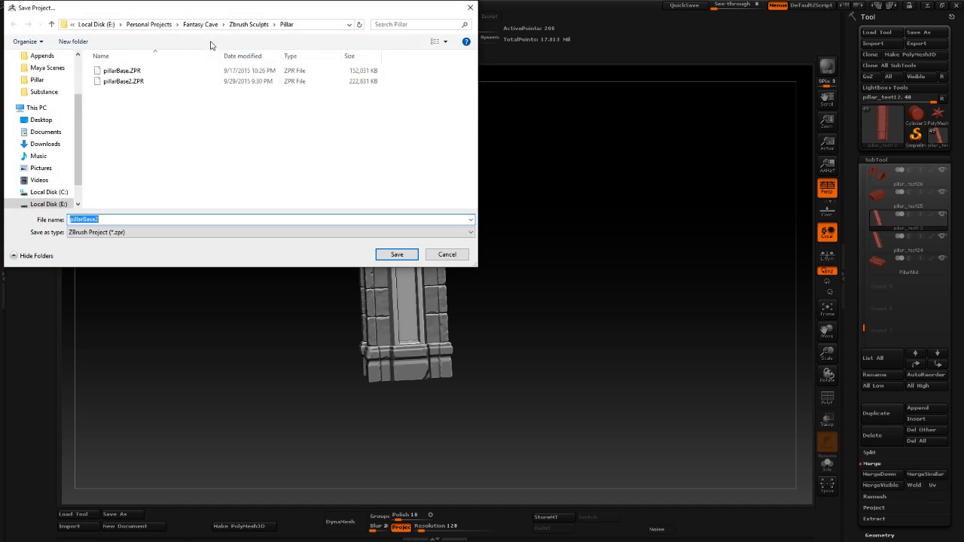
double_click(161, 81)
left_click(509, 270)
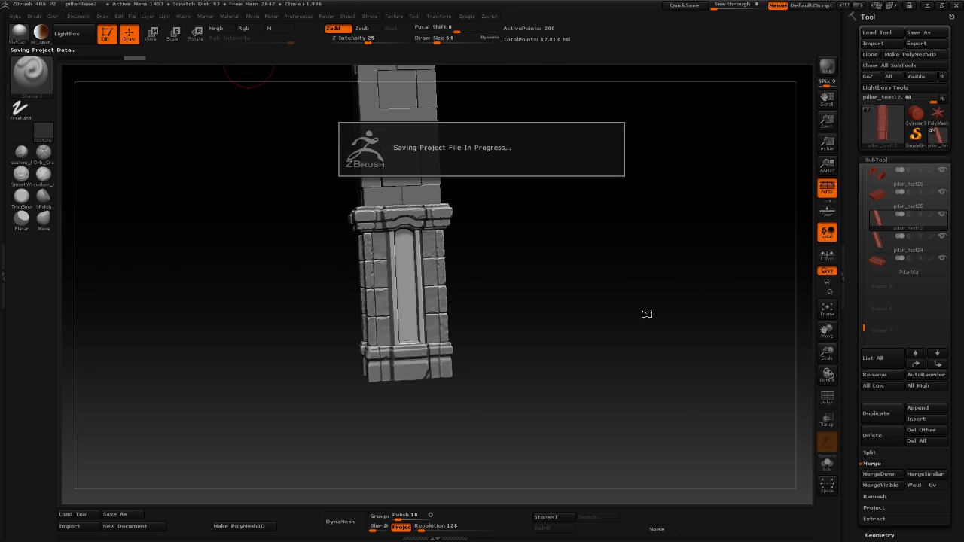
Switch to Maya and delete the construction history of the pillarCenterDeco08 panel.
left_click_drag(555, 286, 564, 286)
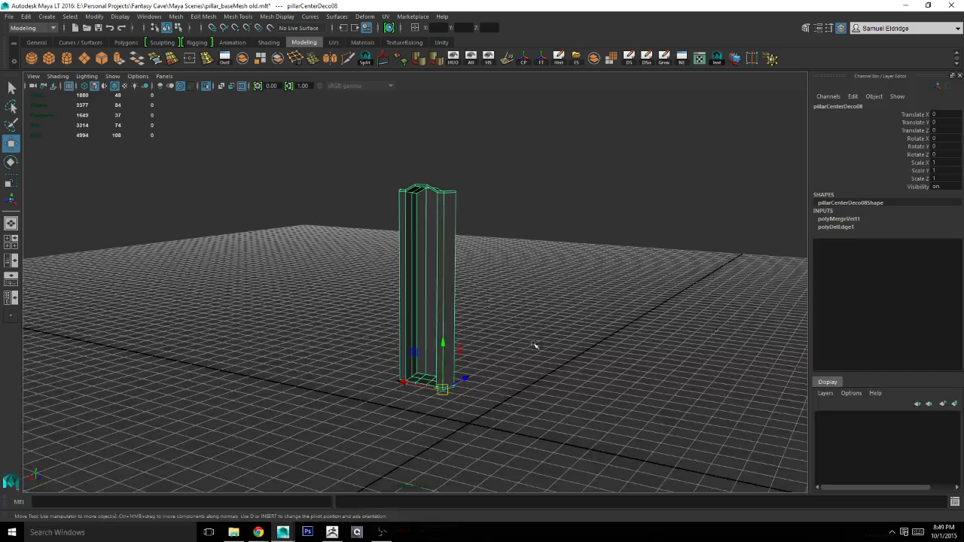
left_click_drag(535, 345, 519, 318, "alt")
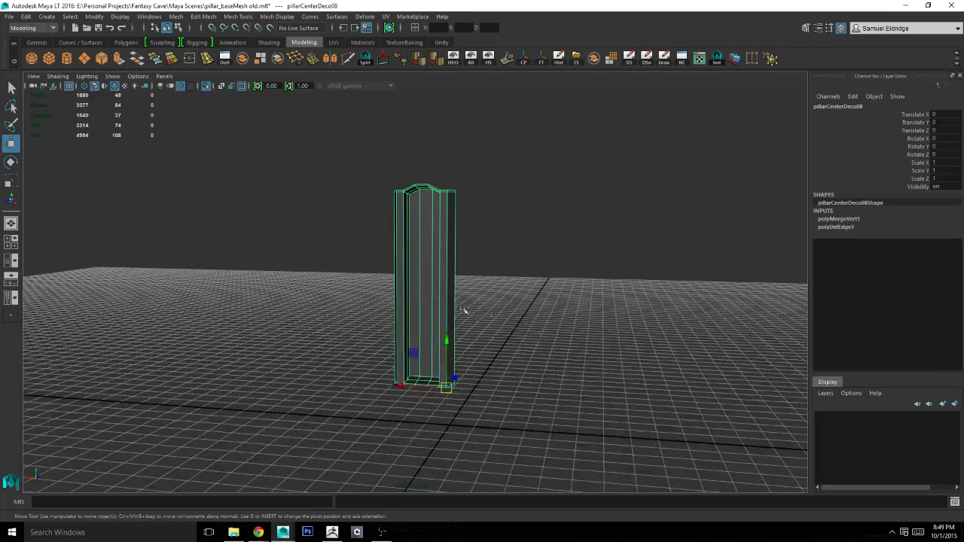
left_click(558, 60)
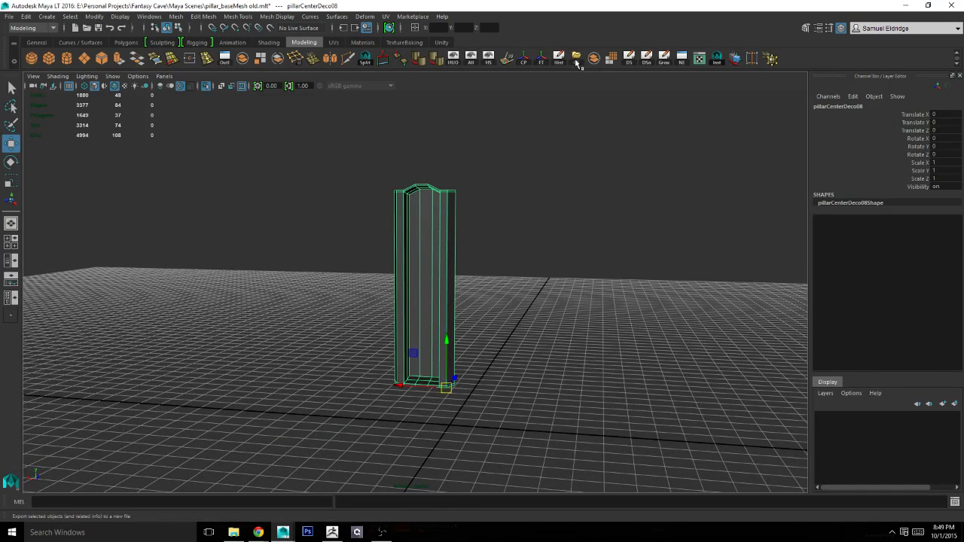
Export the selected panel as OBJ over the existing file in the Fantasy Cave Maya Exports\Appends folder.
left_click(576, 59)
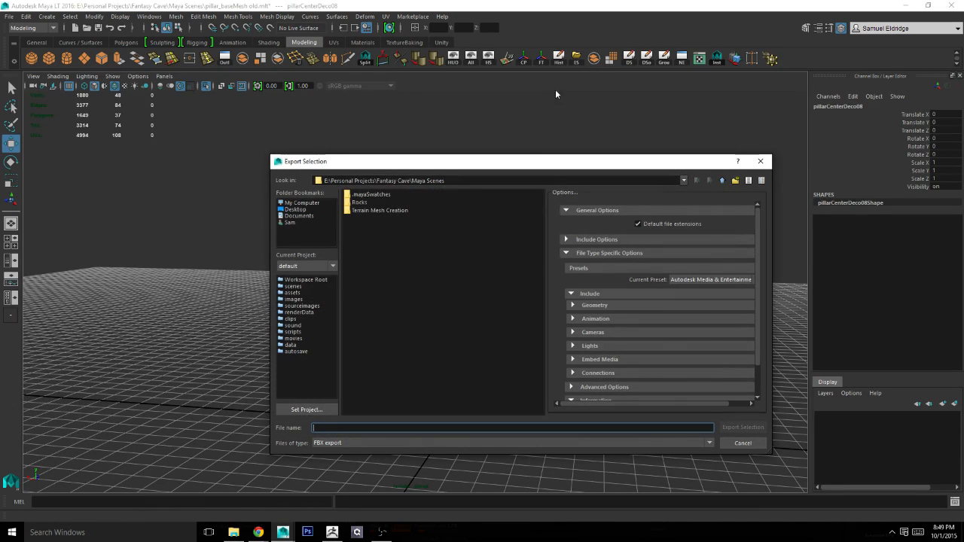
left_click(305, 204)
double_click(350, 211)
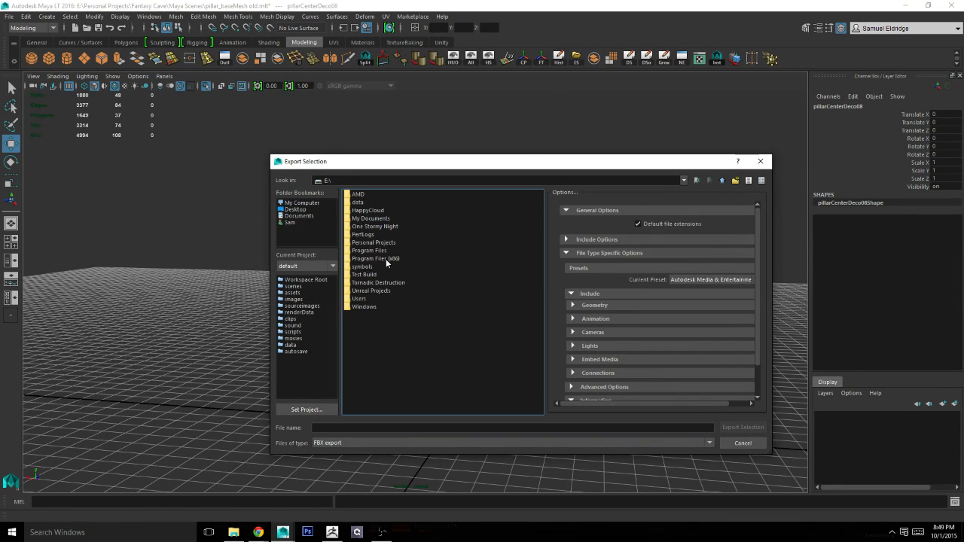
double_click(377, 243)
double_click(377, 219)
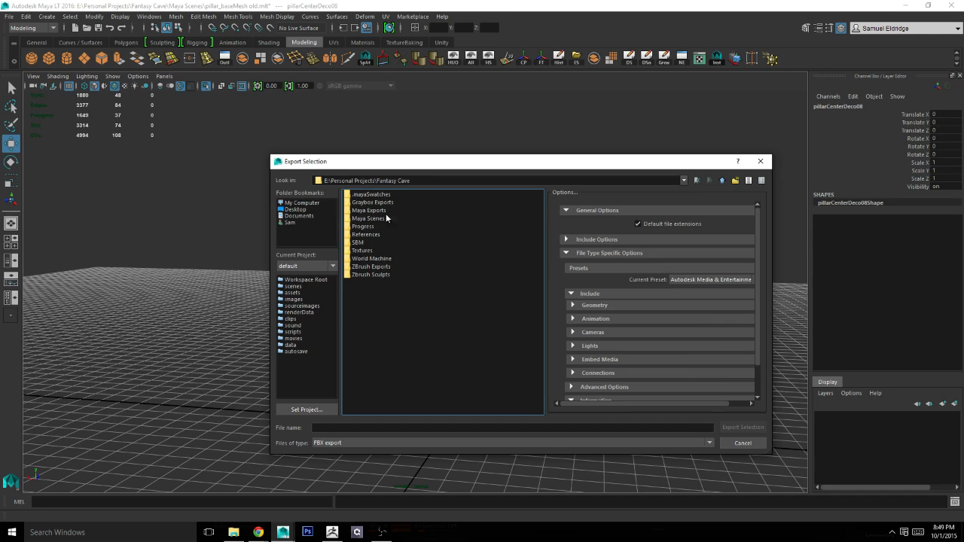
double_click(376, 210)
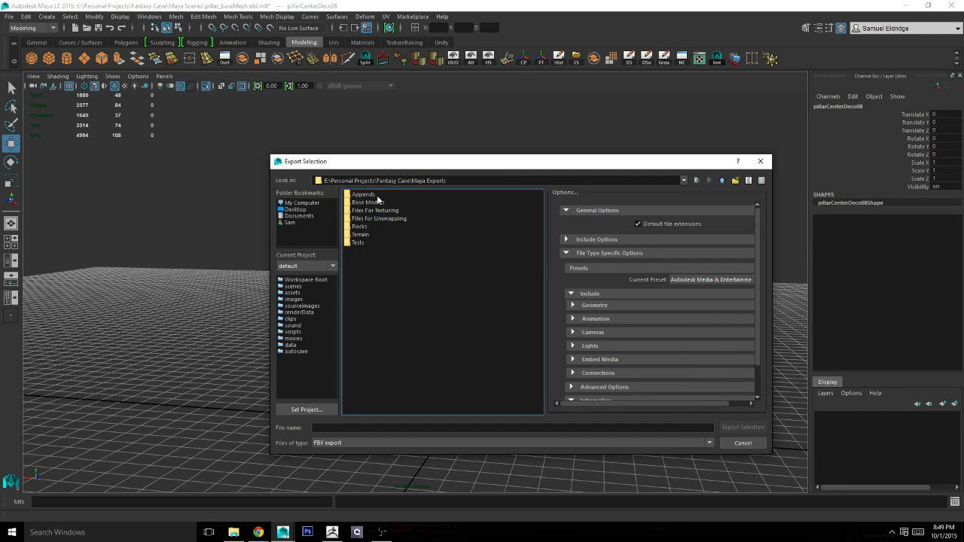
left_click(347, 442)
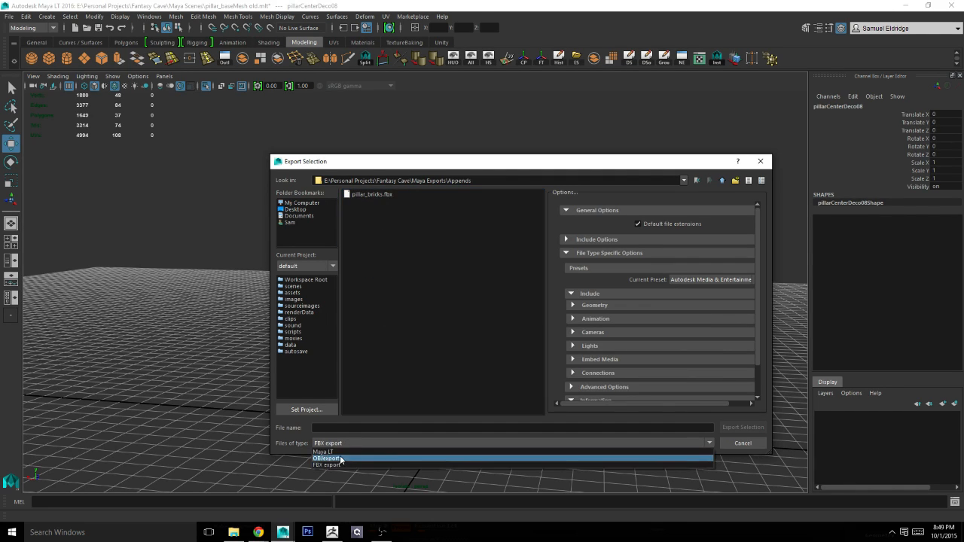
left_click(339, 399)
double_click(373, 210)
left_click(497, 324)
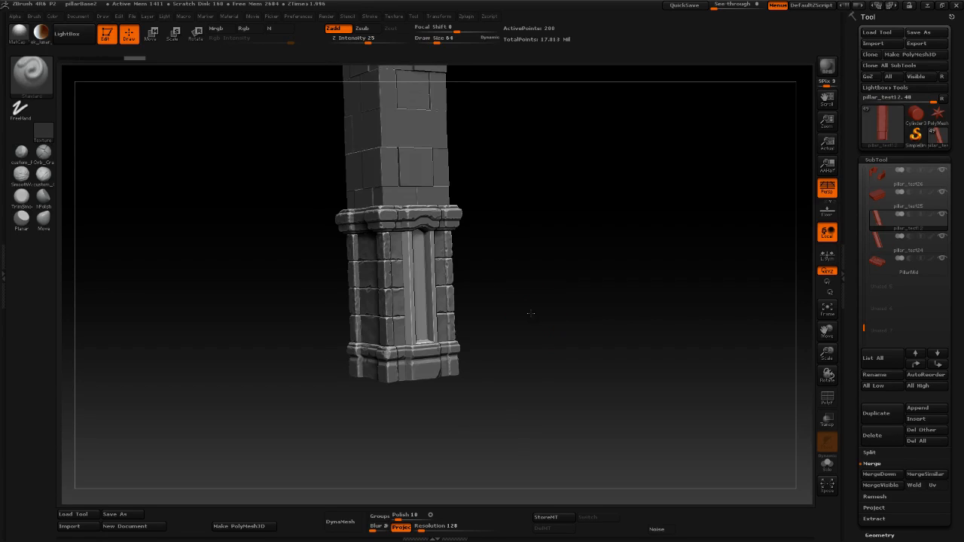
Switch to ZBrush and import the panel mesh from Maya Exports\Appends in place of the merged pillar_test12 subtool.
left_click_drag(531, 313, 497, 321)
left_click(873, 42)
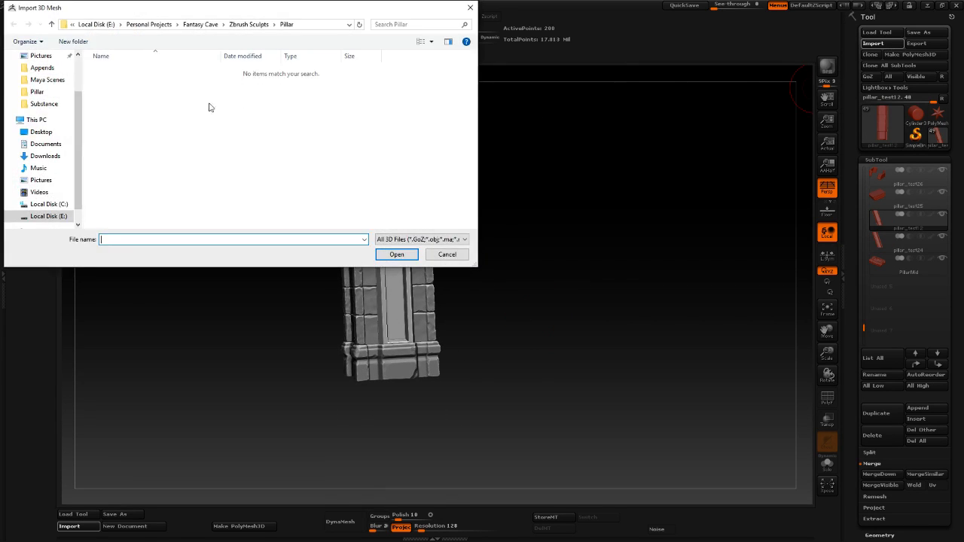
left_click(155, 24)
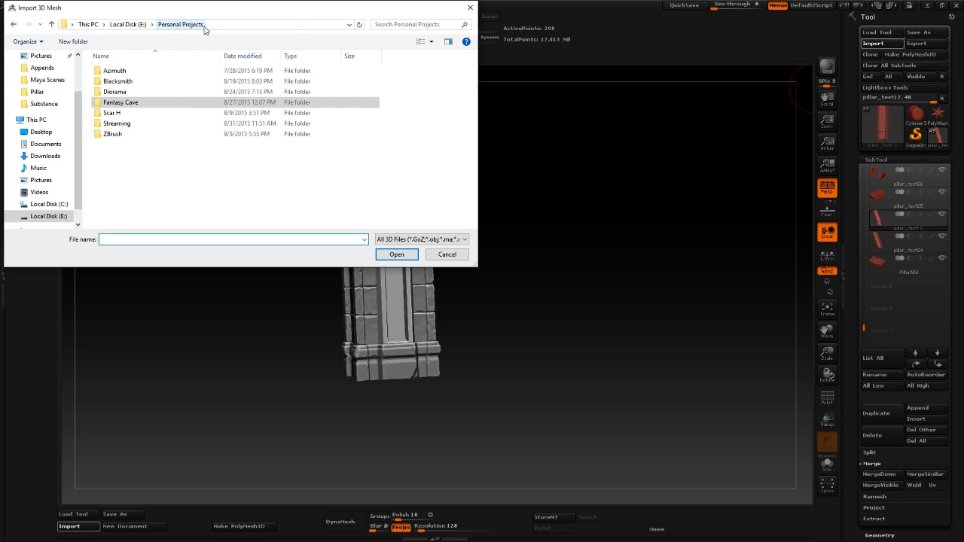
double_click(143, 102)
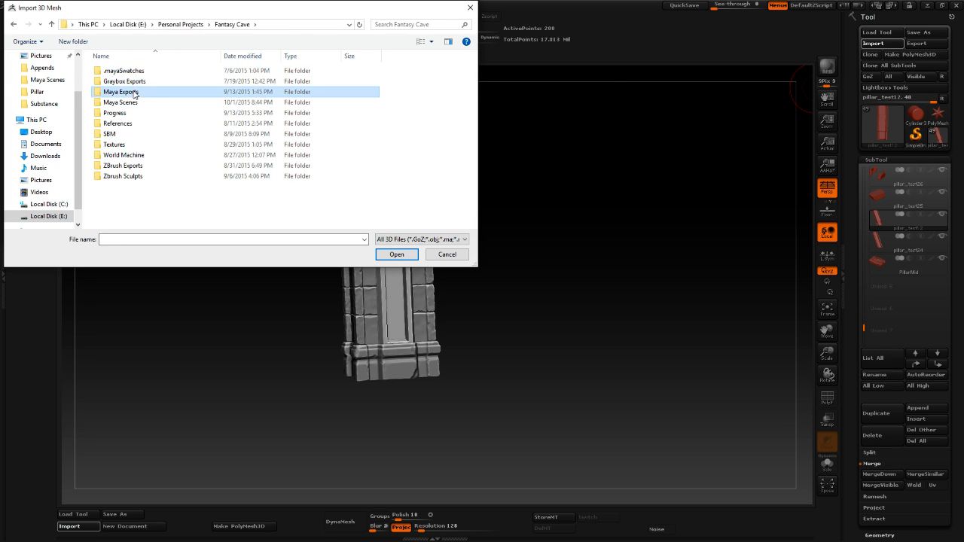
double_click(124, 91)
double_click(121, 70)
double_click(147, 92)
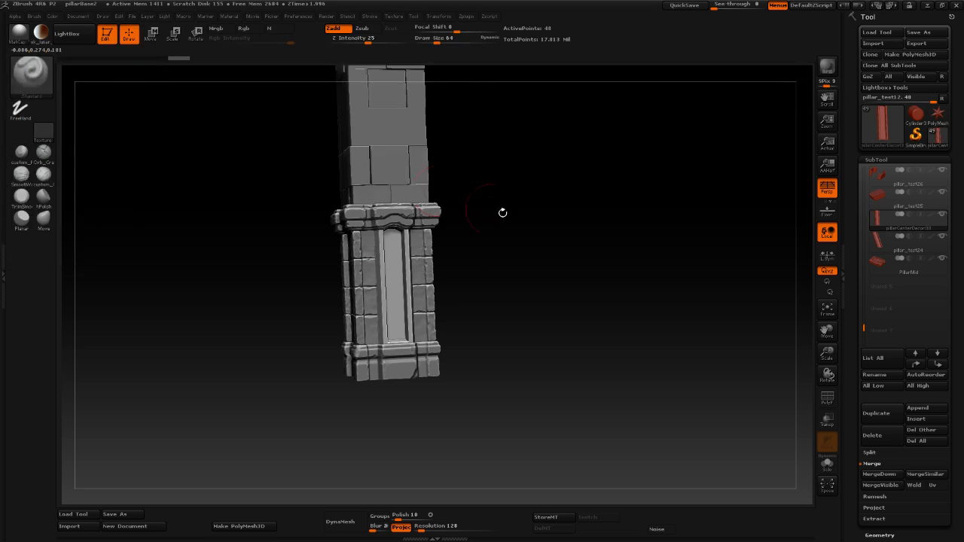
Display the polyframe on the imported centre panel and examine its topology up close.
mouse_move(536, 243)
left_mouse_down()
mouse_move(617, 263)
mouse_move(509, 268)
mouse_move(560, 259)
mouse_move(566, 289)
mouse_move(575, 280)
left_mouse_up()
key("shift+f")
key("shift+f")
key("shift+f")
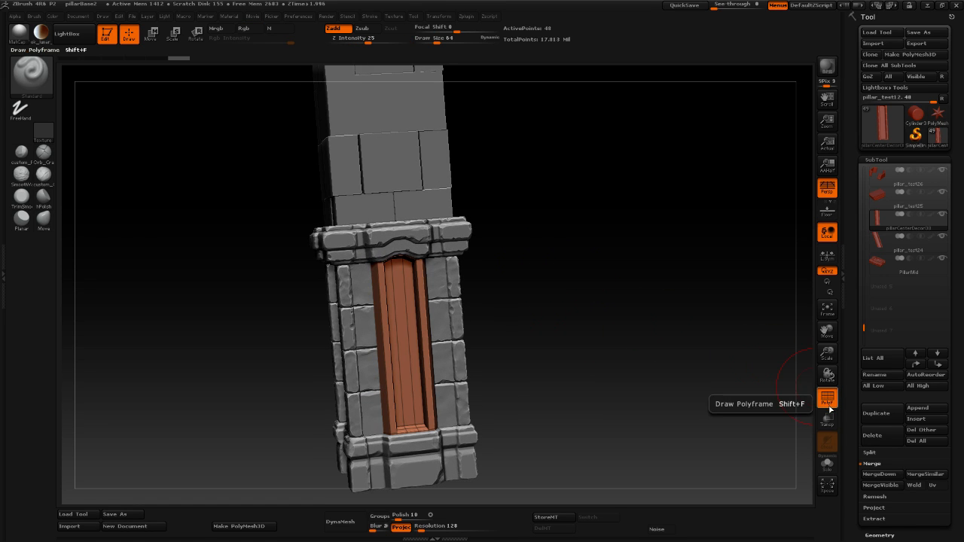
Isolate the centre panel subtool and try DynaMesh on it at resolution 128.
left_click(828, 464)
left_click_drag(579, 341, 589, 310)
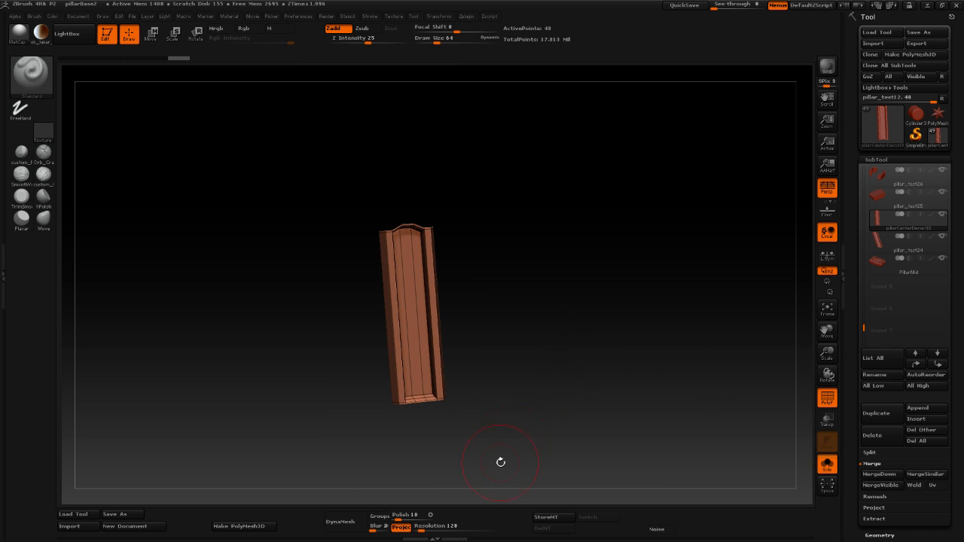
left_click(350, 523)
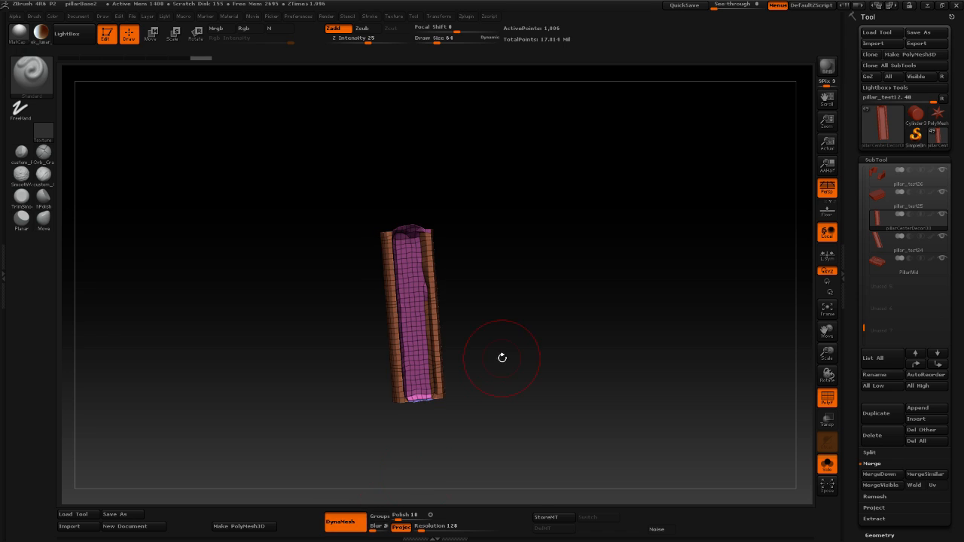
mouse_move(502, 357)
left_mouse_down()
mouse_move(490, 357)
mouse_move(506, 359)
left_mouse_up()
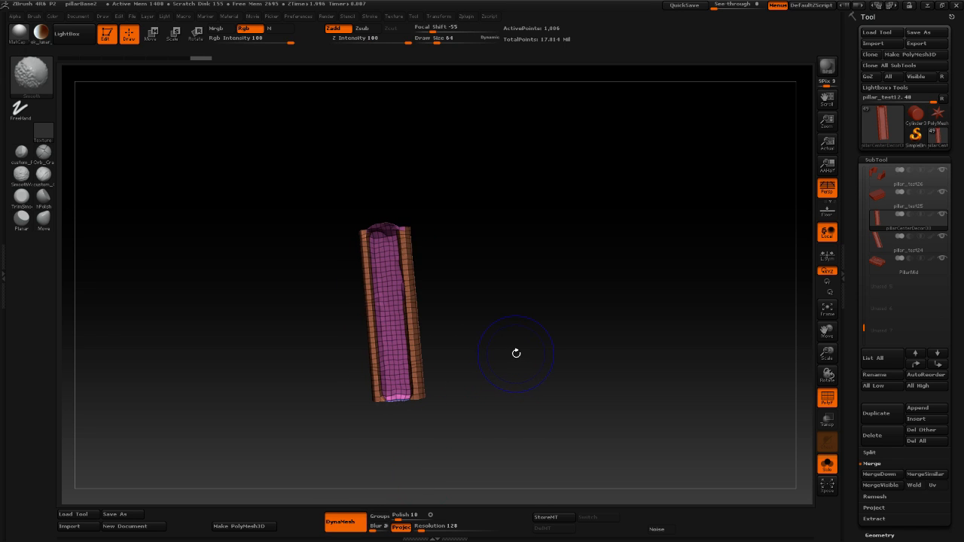
key("shift+f")
key("ctrl+z")
Try DynaMesh on the isolated panel at resolution 2048.
left_click_drag(491, 414, 466, 494, "alt")
left_click(422, 526)
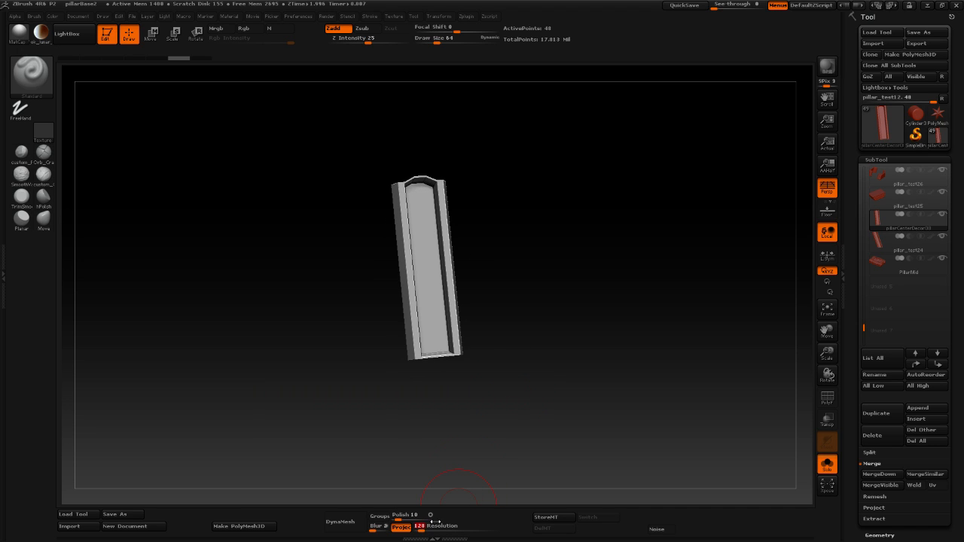
key("Return")
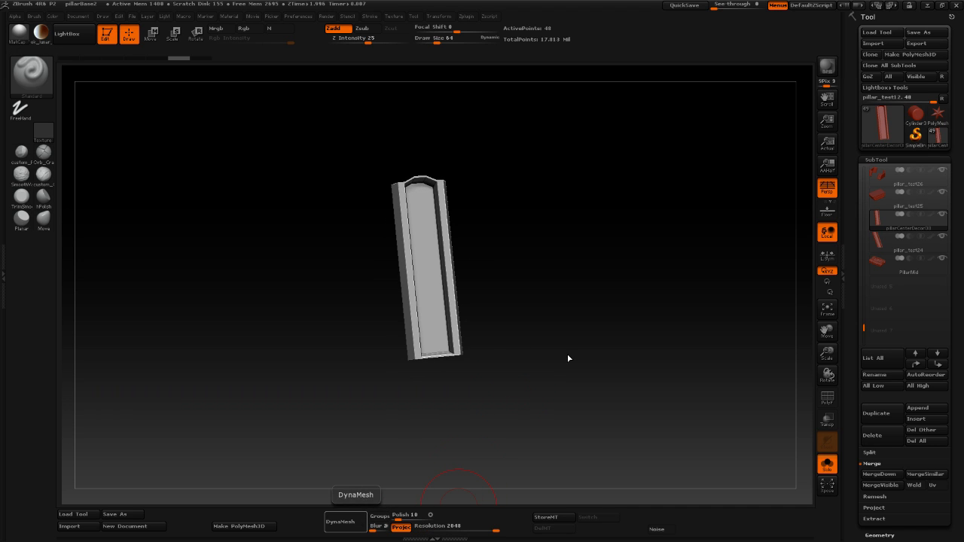
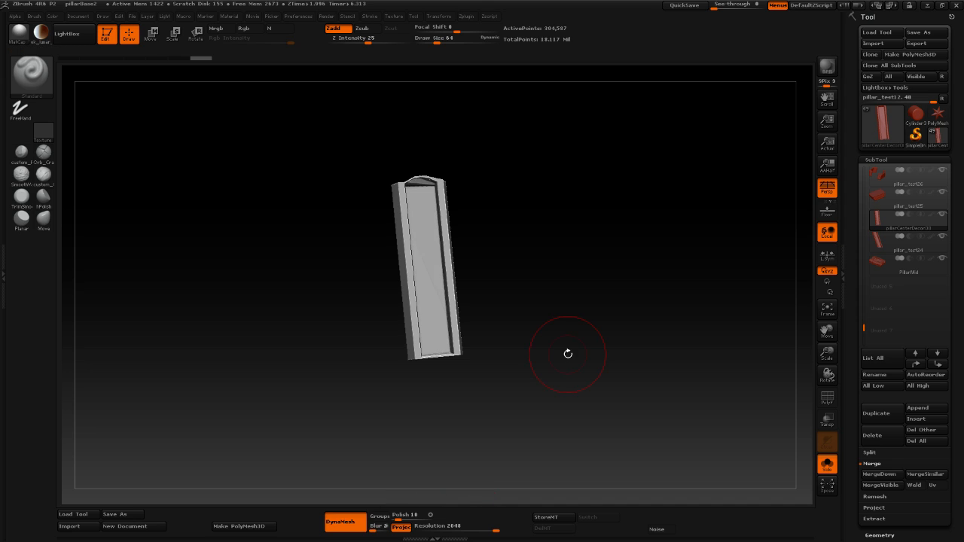
mouse_move(568, 354)
left_mouse_down()
mouse_move(557, 324)
mouse_move(572, 337)
left_mouse_up()
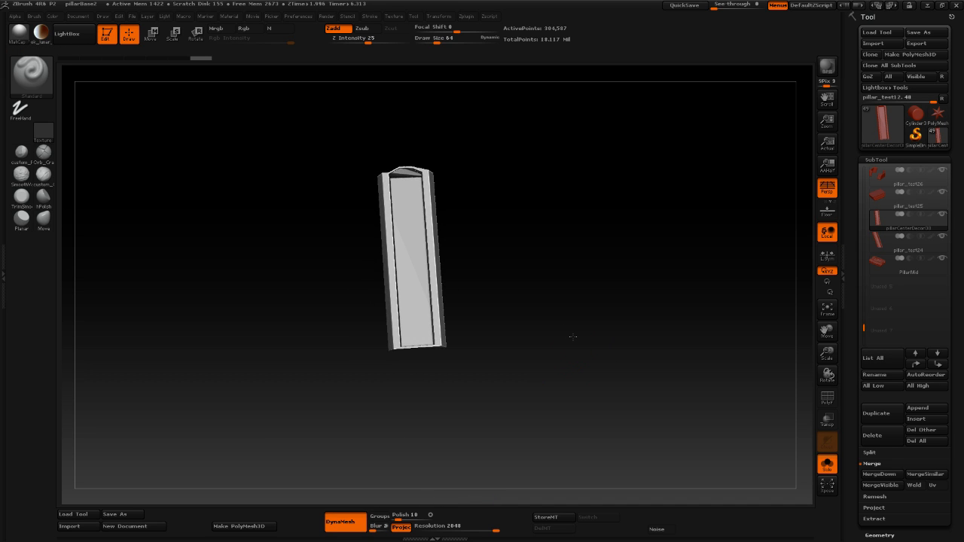
key("ctrl+z")
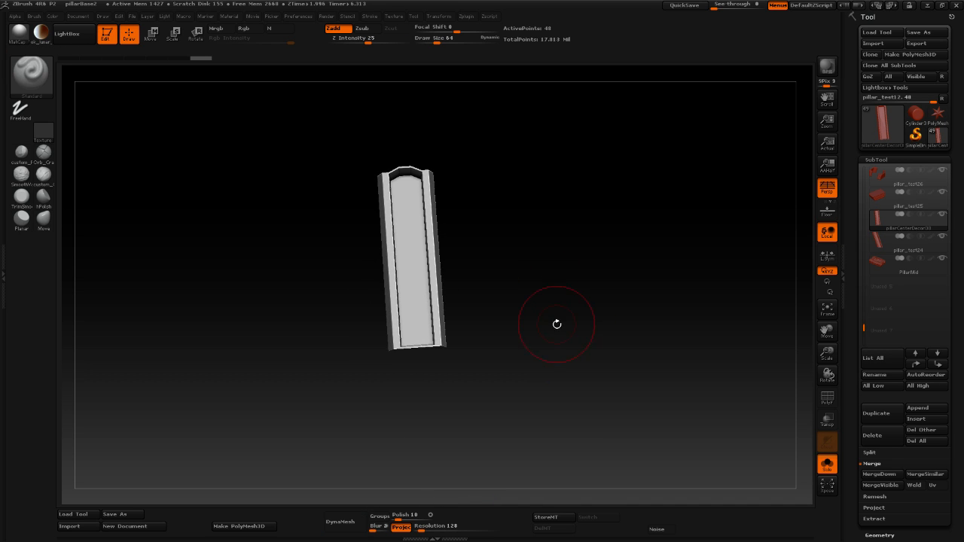
left_click_drag(519, 322, 576, 345, "alt")
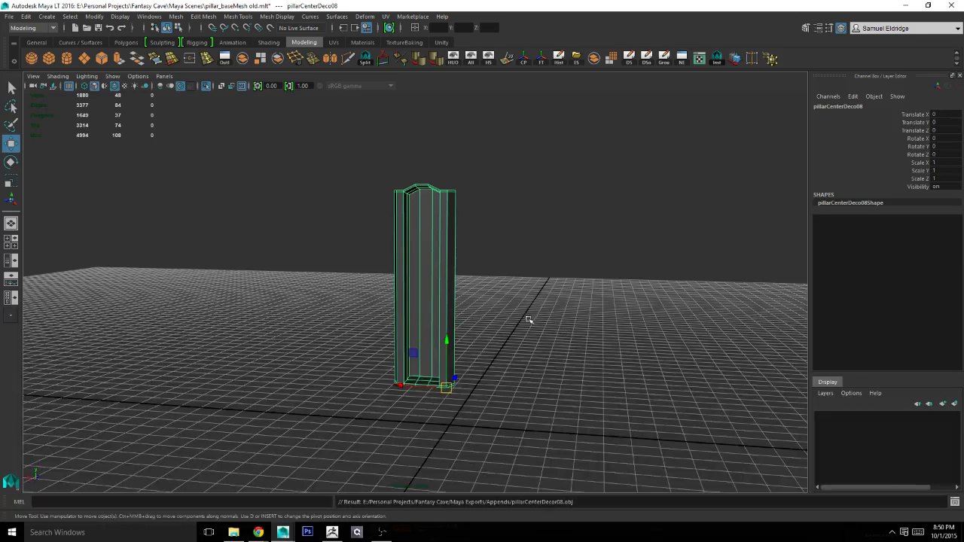
Switch to Maya and check the vertices around the arched top of the pillarCenterDeco08 panel.
left_click_drag(528, 320, 525, 289, "alt")
middle_click_drag(525, 288, 533, 345, "alt")
right_click_drag(533, 345, 683, 354, "alt")
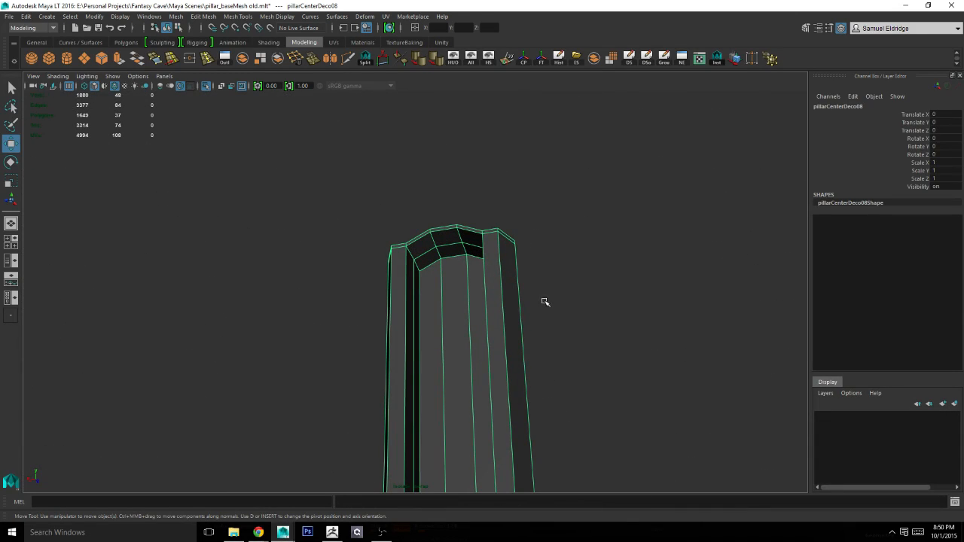
right_click_drag(415, 249, 372, 245)
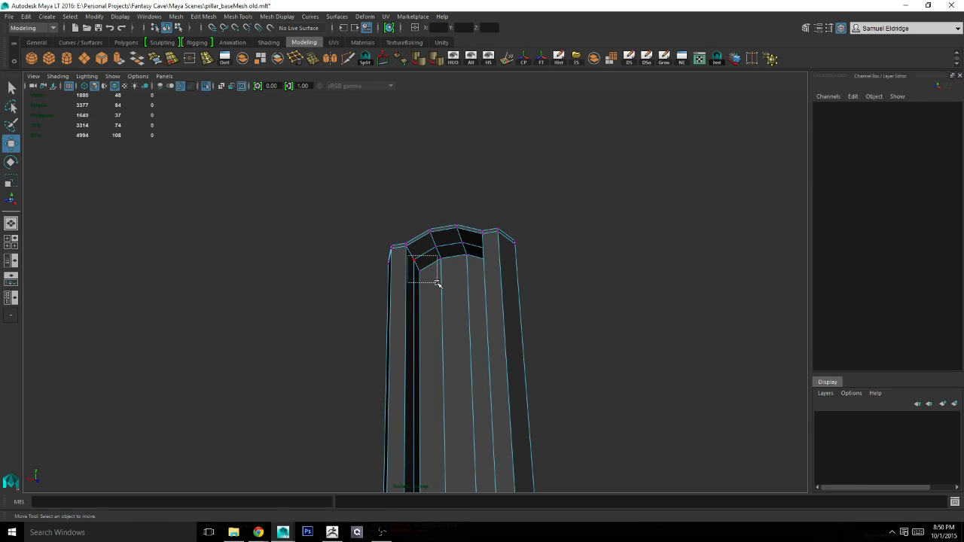
left_click_drag(437, 283, 437, 284)
left_click_drag(427, 245, 479, 267)
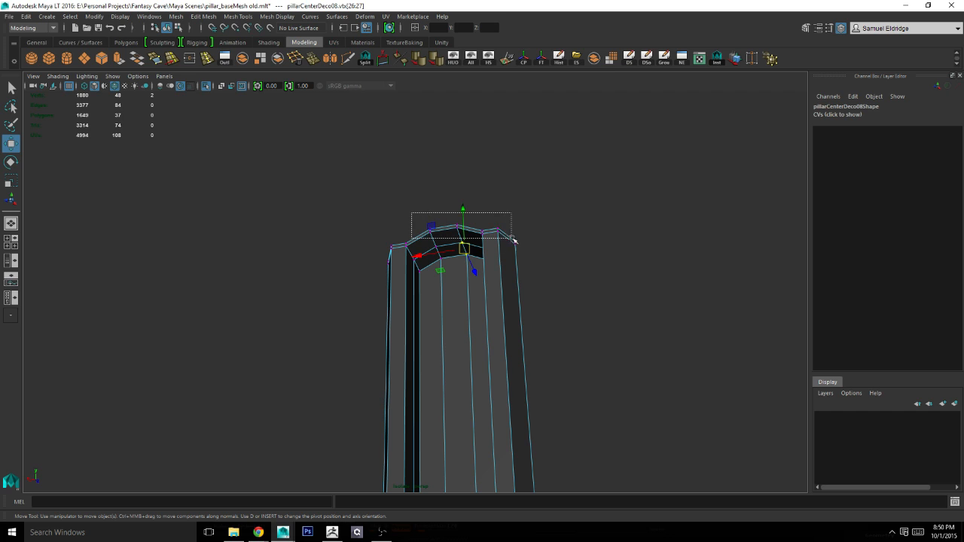
left_click_drag(513, 239, 530, 247)
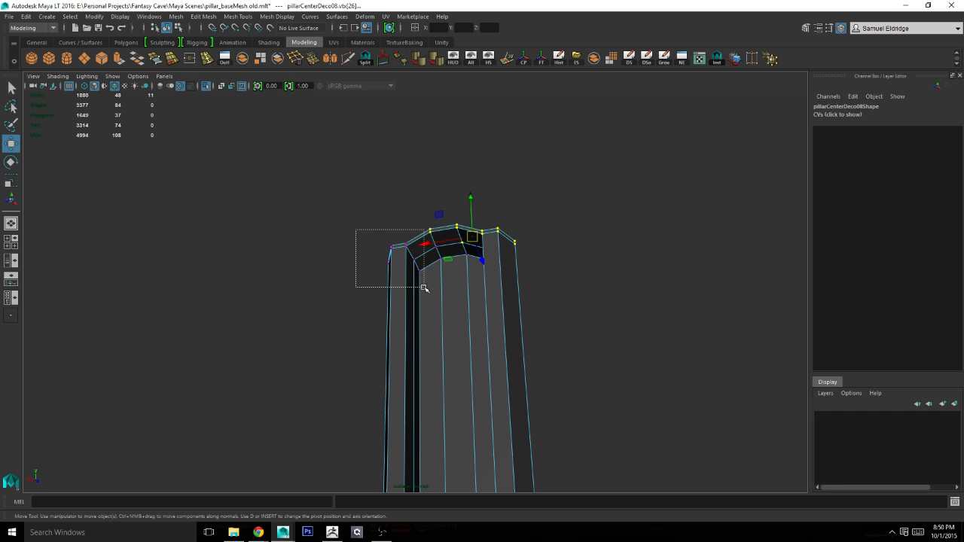
left_click_drag(424, 288, 424, 288)
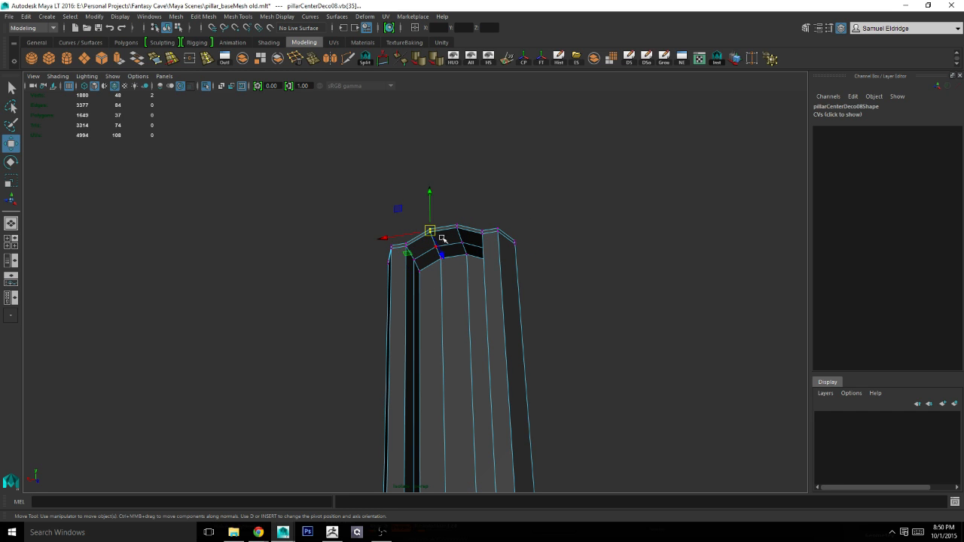
left_click_drag(529, 263, 512, 279, "alt")
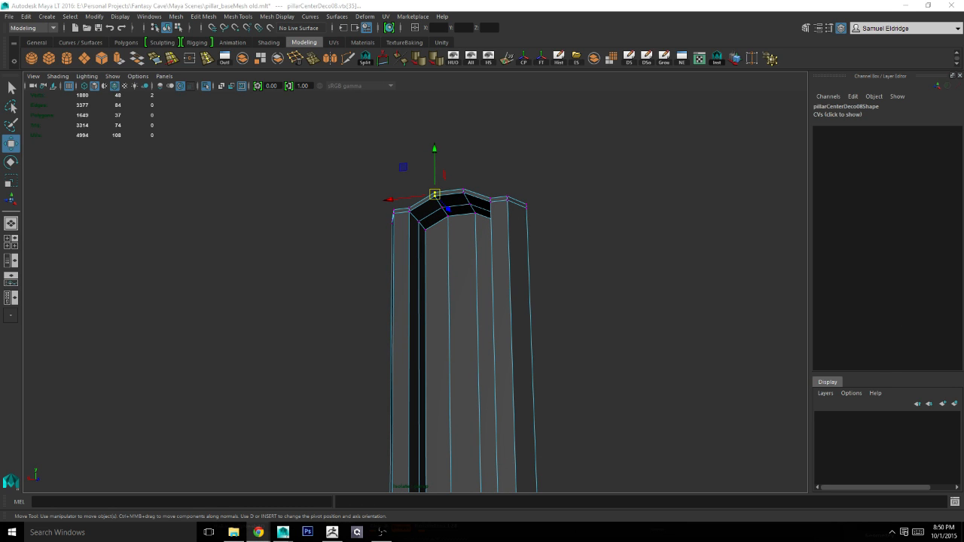
middle_click_drag(528, 366, 555, 327, "alt")
left_click_drag(555, 327, 527, 310, "alt")
Preview the panel with smooth mesh display, return it to the unsmoothed display and examine its front face.
right_click_drag(487, 275, 527, 256)
key("3")
left_click(637, 280)
right_click_drag(637, 281, 605, 282, "alt")
left_click_drag(605, 281, 589, 262, "alt")
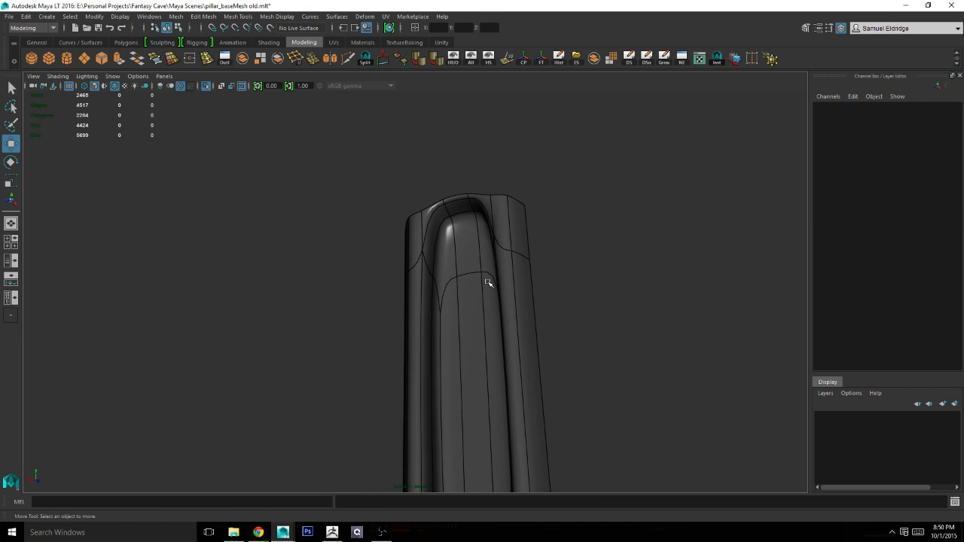
left_click(488, 282)
key("1")
right_click_drag(520, 292, 510, 323, "alt")
middle_click_drag(509, 322, 487, 401, "alt")
right_click_drag(485, 316, 489, 336, "alt")
left_click_drag(489, 336, 489, 357, "alt")
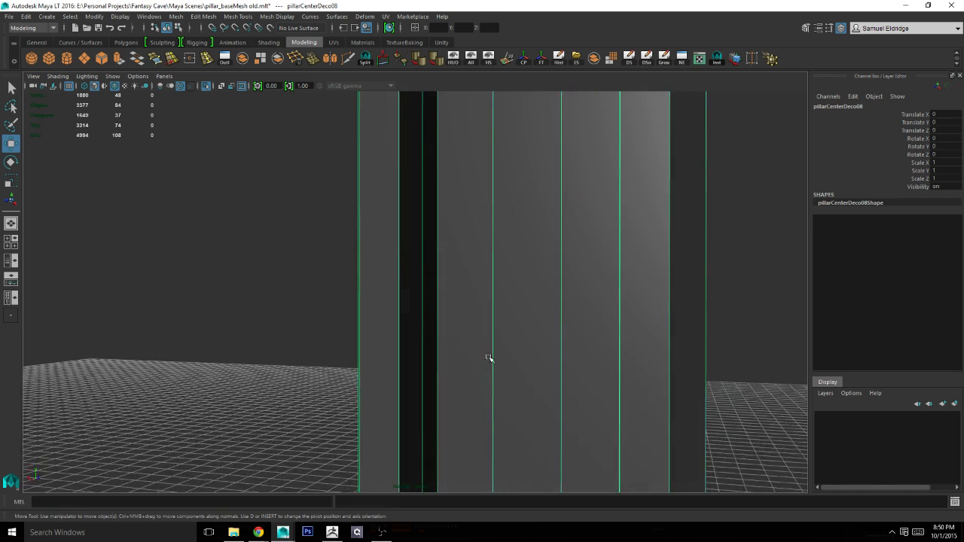
right_click_drag(488, 356, 495, 335, "alt")
middle_click_drag(511, 304, 493, 350, "alt")
Switch to ZBrush and try DynaMesh on the centre panel at resolution 512.
key("alt+Tab")
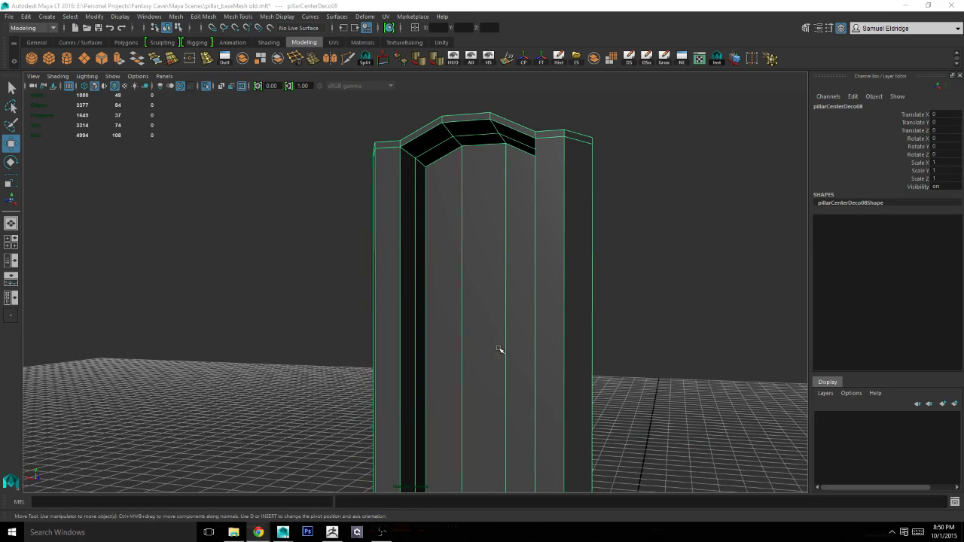
left_click(333, 535)
left_click_drag(362, 356, 450, 327, "alt")
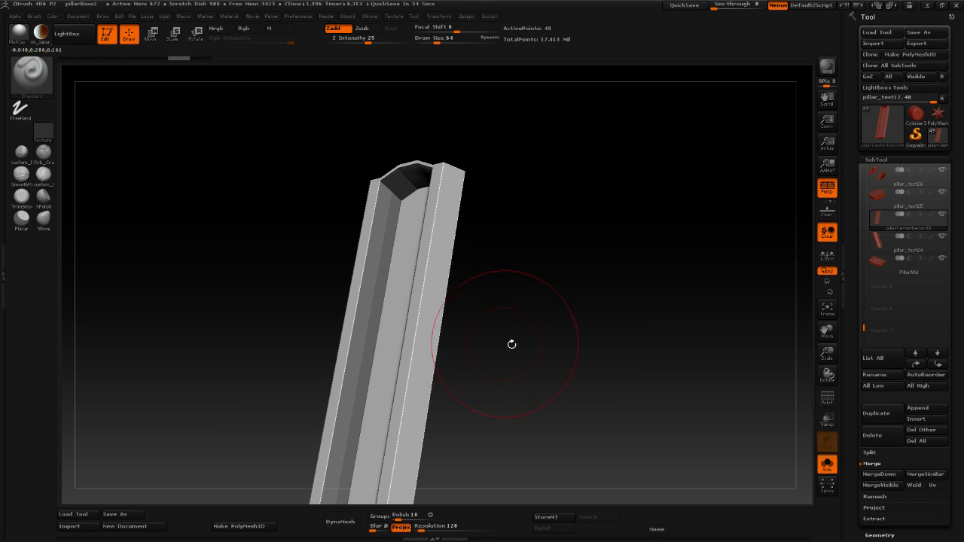
left_click_drag(512, 344, 586, 280, "alt")
left_click_drag(586, 280, 434, 525)
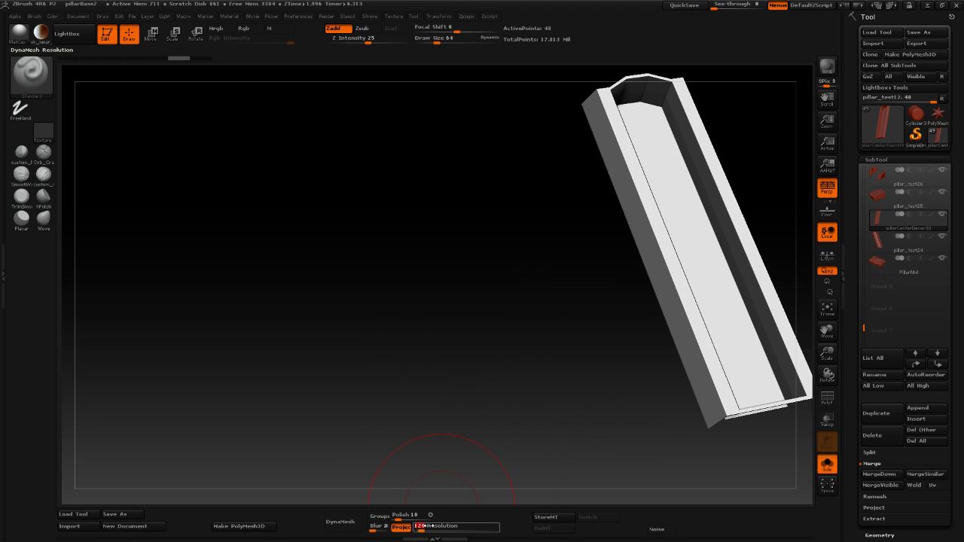
left_click(353, 525)
mouse_move(549, 339)
left_mouse_down()
mouse_move(516, 327)
mouse_move(780, 333)
mouse_move(685, 347)
left_mouse_up()
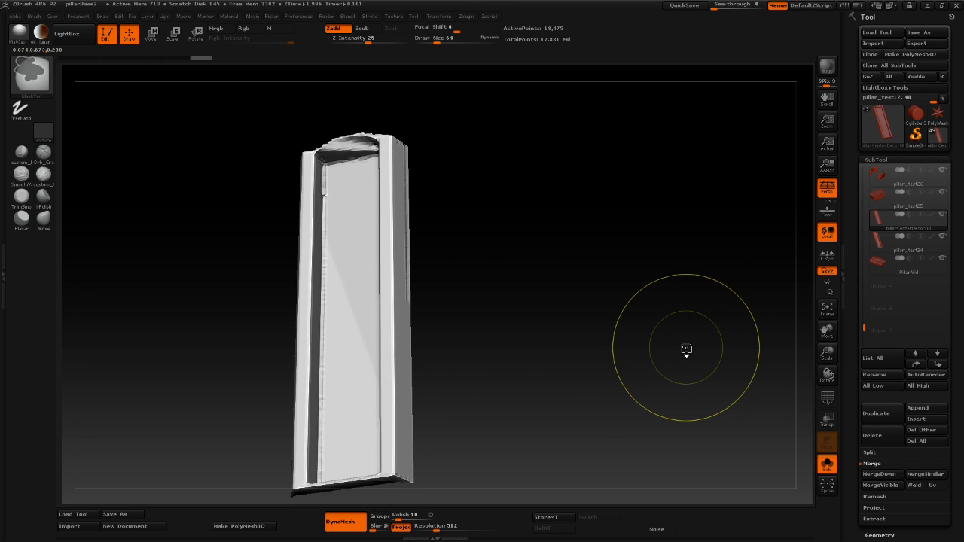
key("ctrl+z")
Switch to Maya and inspect the middle row of vertices inside the panel's arched recess.
key("alt+Tab")
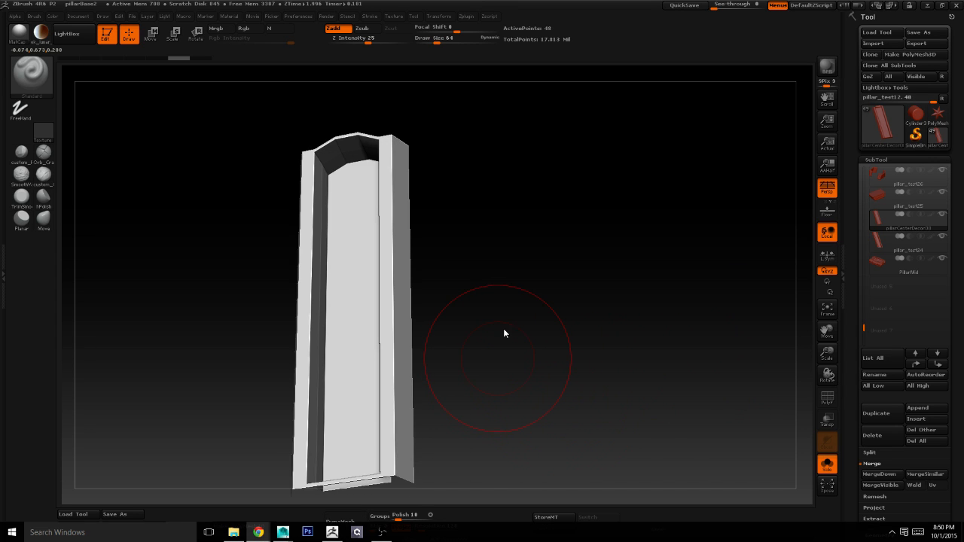
mouse_move(283, 532)
left_click(328, 489)
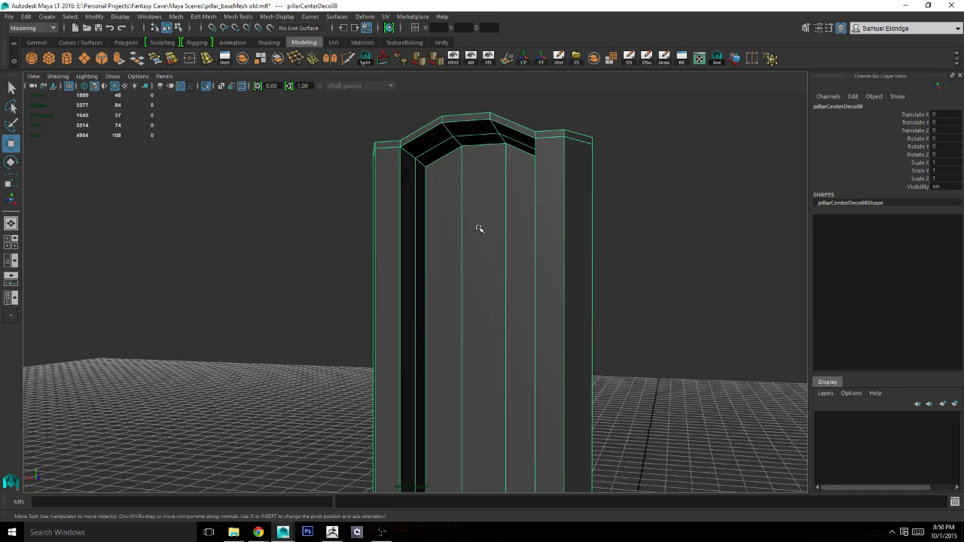
left_click_drag(479, 295, 477, 342, "alt")
middle_click_drag(478, 342, 514, 187, "alt")
right_click_drag(504, 230, 439, 234)
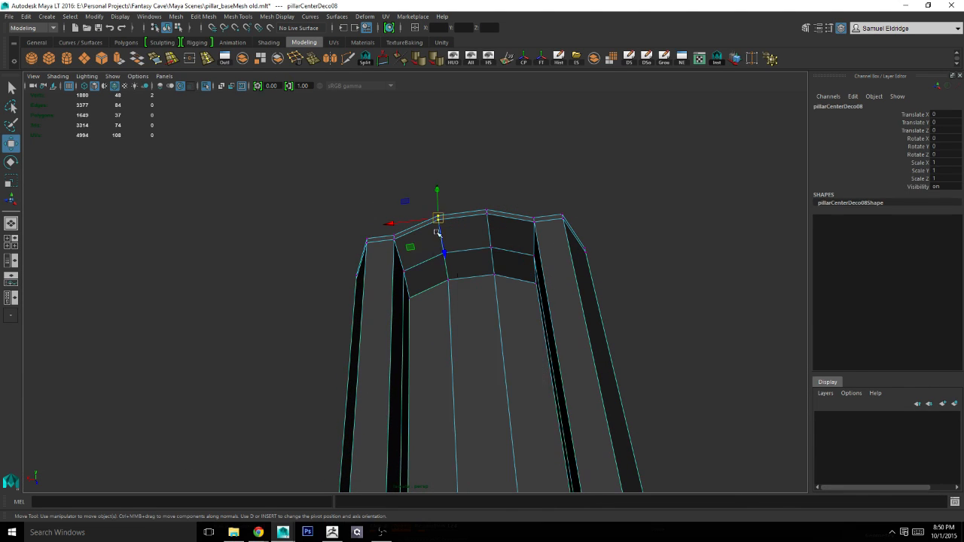
left_click_drag(423, 249, 519, 270)
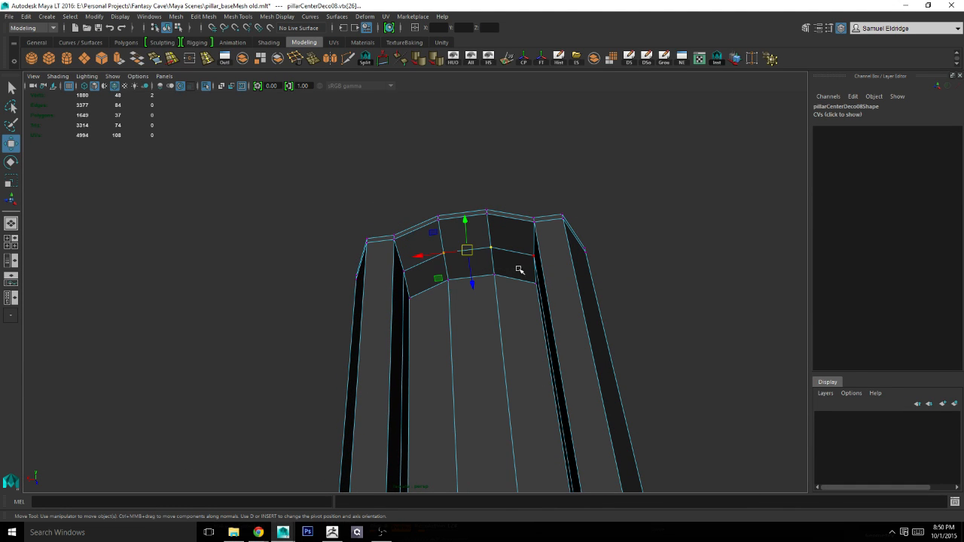
left_click(652, 241)
right_click_drag(520, 249, 570, 201)
left_click(598, 260)
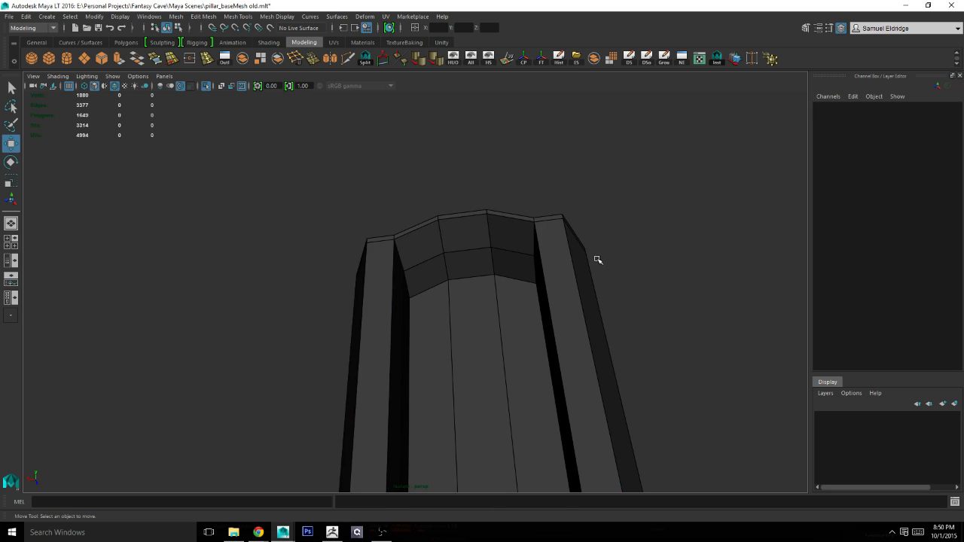
scroll(559, 242, "down", 3)
left_click_drag(558, 241, 540, 255, "alt")
Switch to ZBrush and try subdividing the centre panel once with smoothing on.
left_click(381, 533)
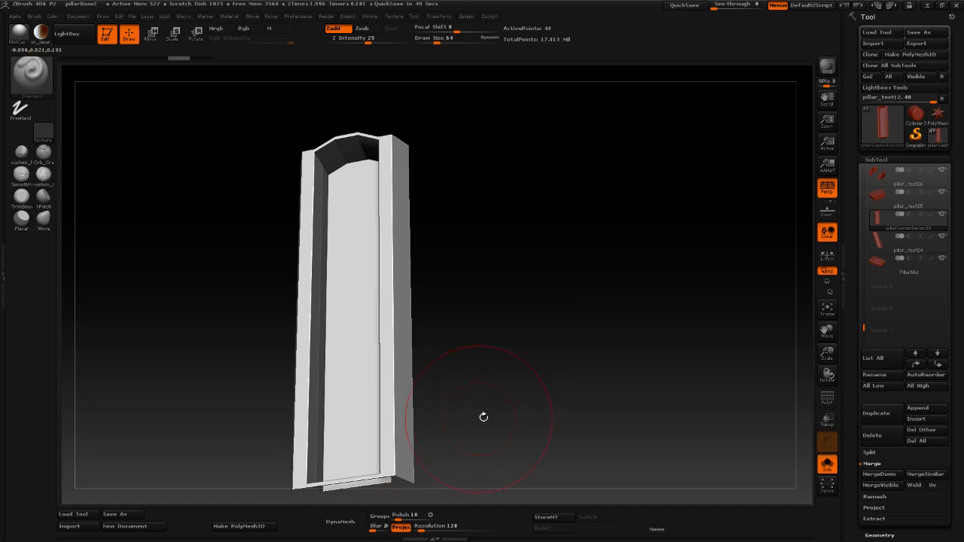
left_click_drag(483, 416, 531, 345)
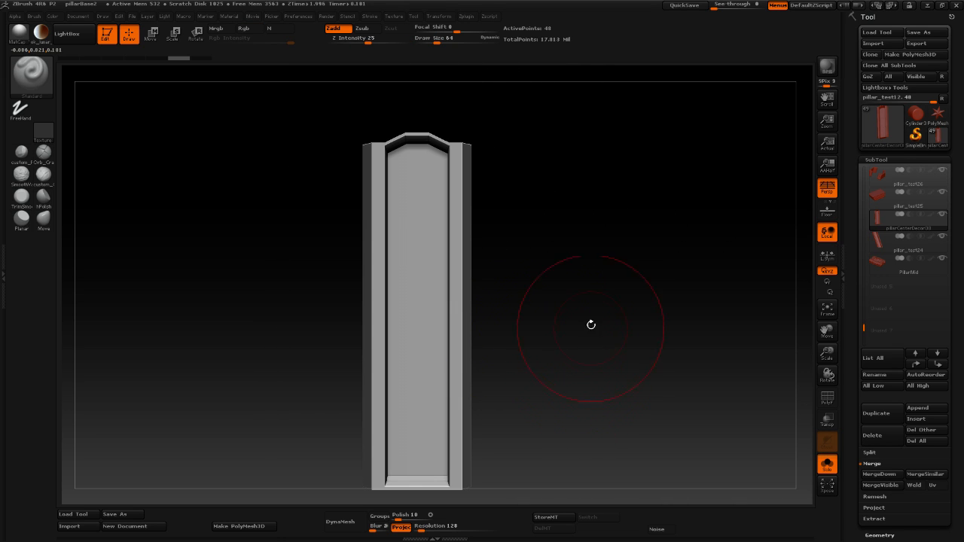
mouse_move(597, 313)
left_mouse_down()
mouse_move(586, 282)
mouse_move(598, 302)
left_mouse_up()
left_click(891, 159)
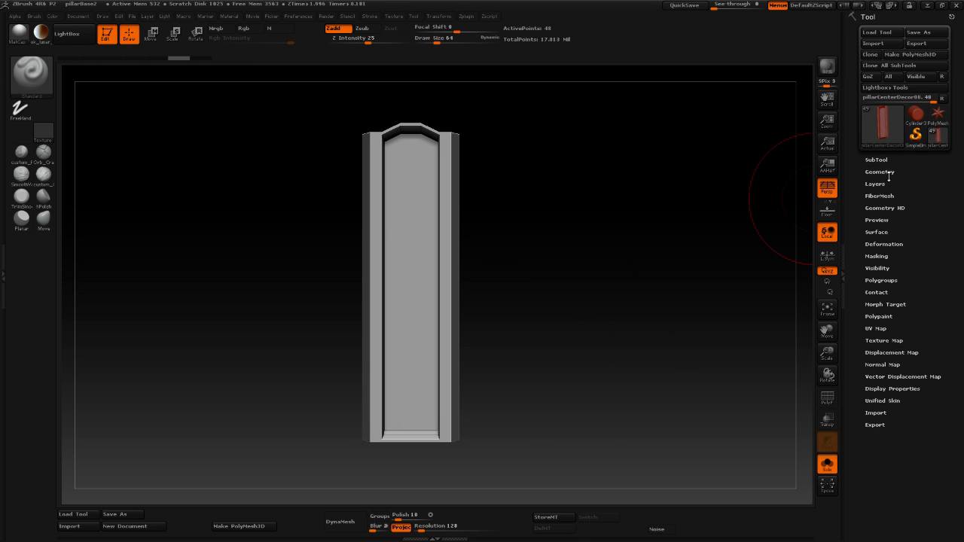
left_click(887, 172)
left_click(889, 257)
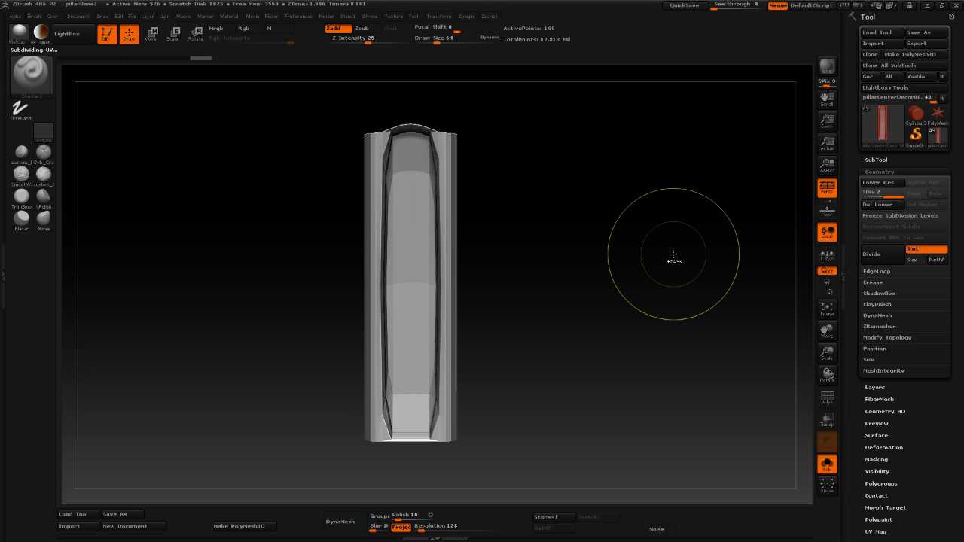
key("ctrl+z")
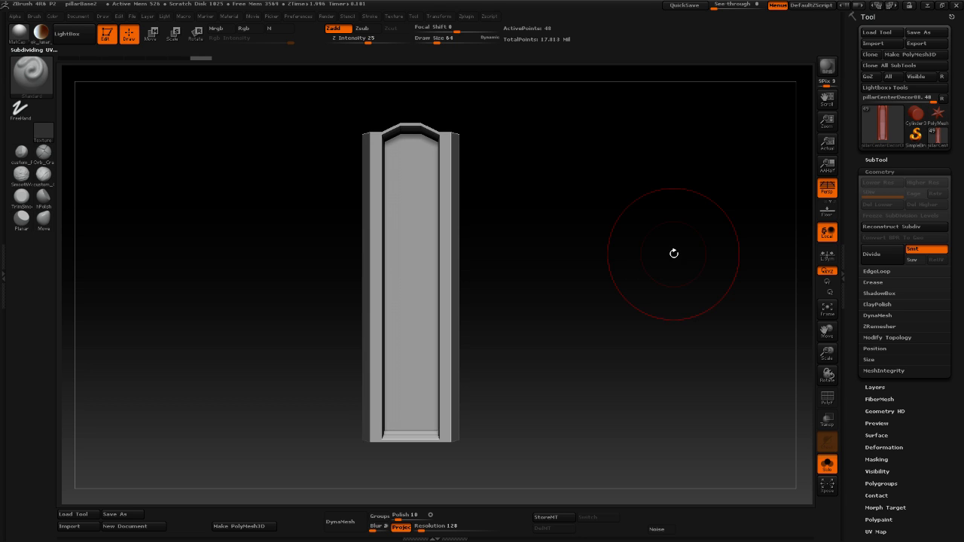
mouse_move(585, 230)
left_mouse_down()
mouse_move(591, 291)
mouse_move(581, 222)
left_mouse_up()
left_click_drag(547, 268, 583, 230)
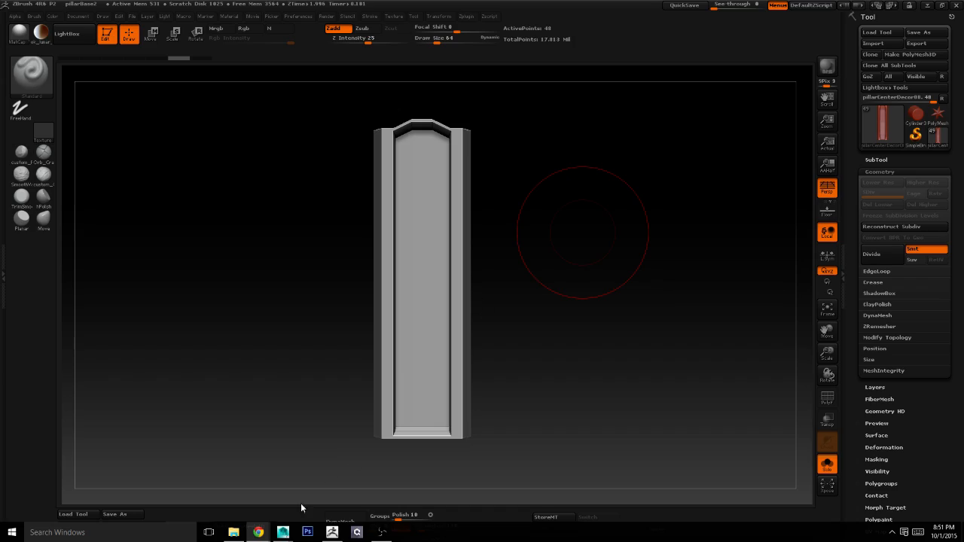
Switch to Maya and bring the centre panel's arched top into view.
mouse_move(282, 532)
left_click(329, 493)
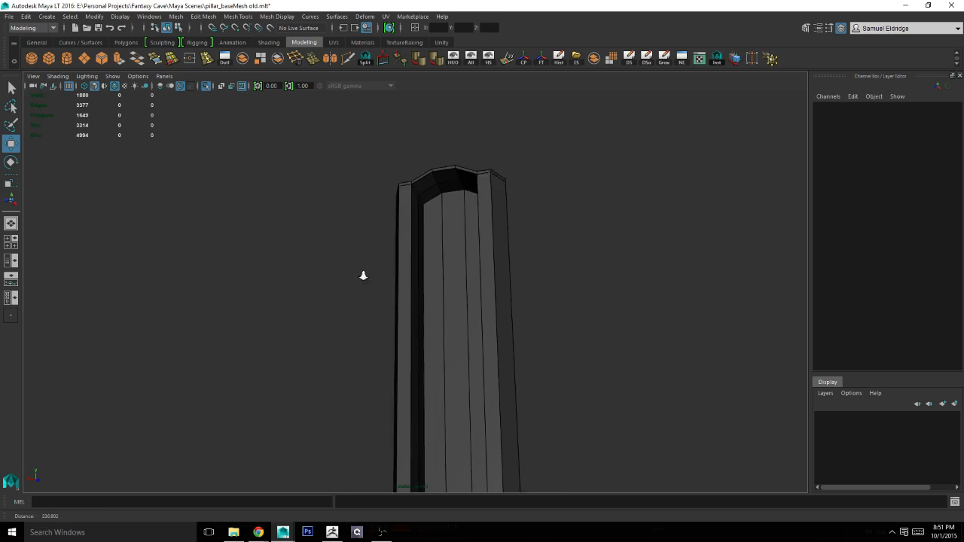
left_click_drag(363, 276, 402, 272, "alt")
Try to extrude the border edges around the panel's open back.
mouse_move(401, 256)
right_mouse_down()
mouse_move(409, 195)
mouse_move(387, 243)
right_mouse_up()
left_click_drag(387, 243, 490, 399, "alt")
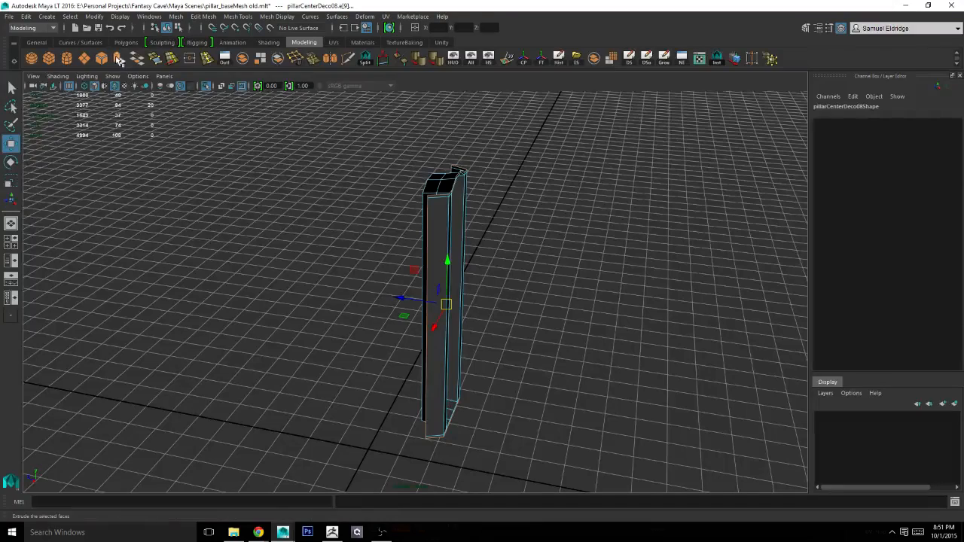
left_click(118, 61)
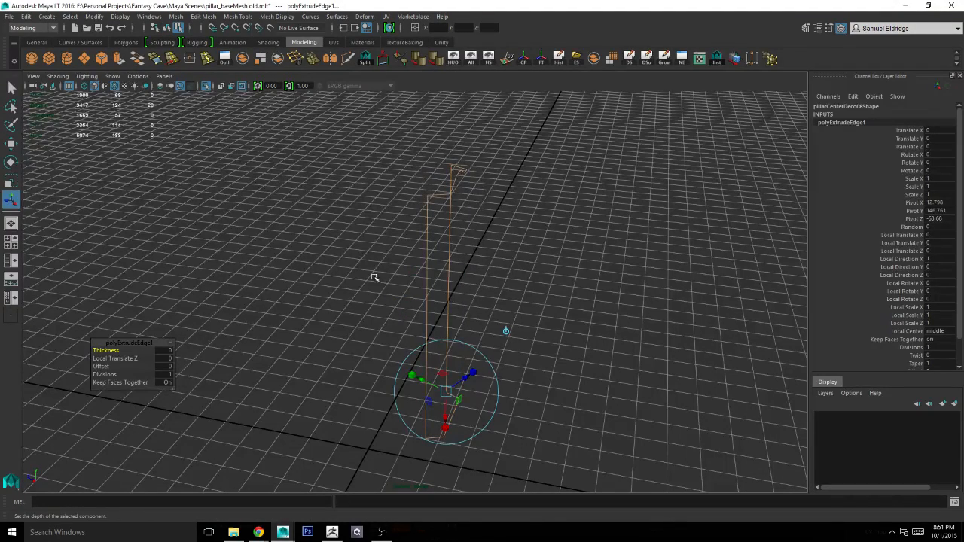
left_click_drag(374, 278, 307, 256, "alt")
key("q")
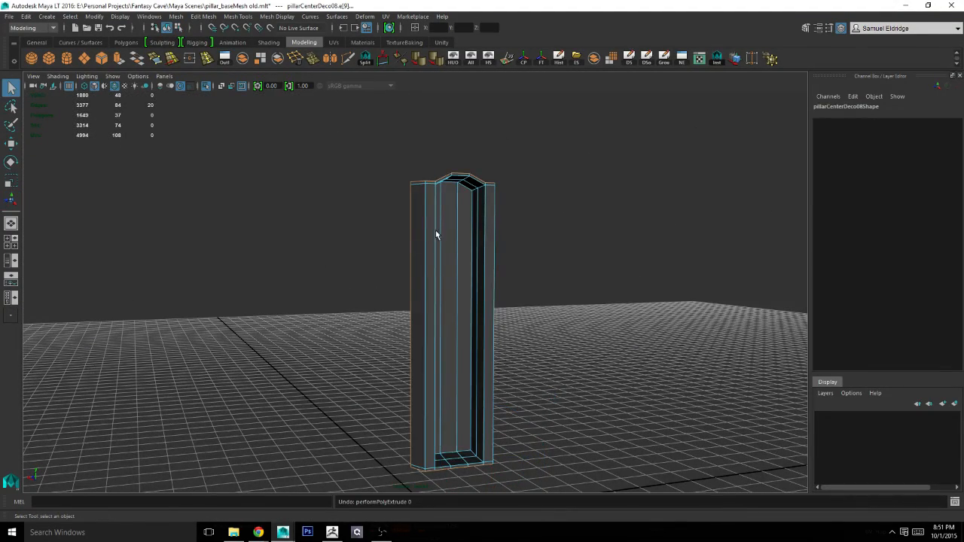
right_click_drag(436, 229, 478, 223)
left_click_drag(479, 223, 480, 230, "alt")
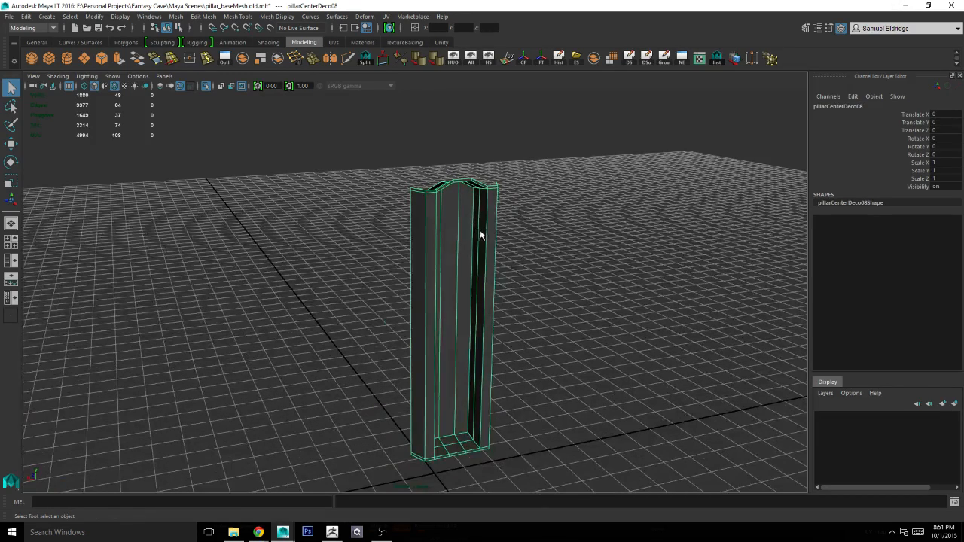
Delete the middle edge loop that runs around the side walls of the panel's arched recess.
right_click_drag(434, 215, 428, 188)
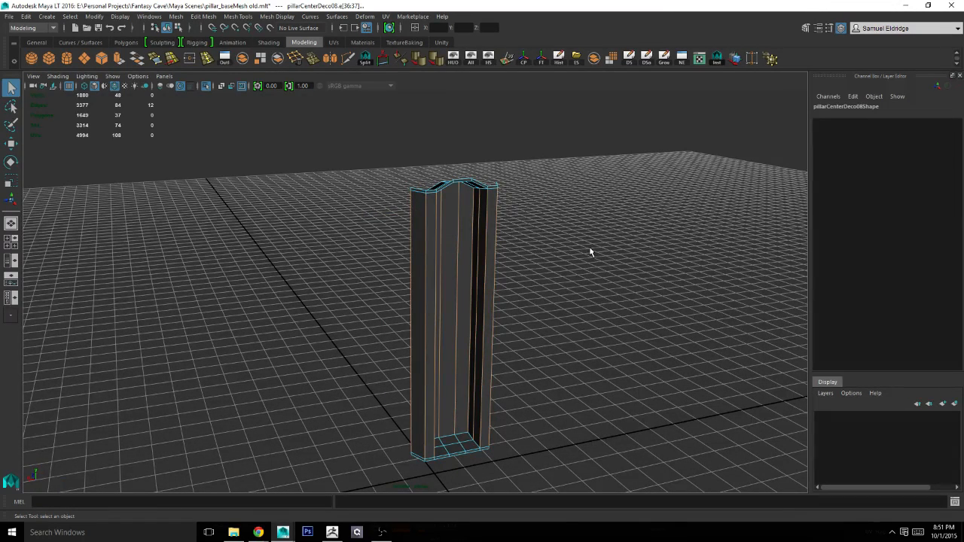
left_click_drag(598, 243, 559, 214, "alt")
right_click_drag(640, 218, 753, 230, "alt")
middle_click_drag(489, 200, 486, 240, "alt")
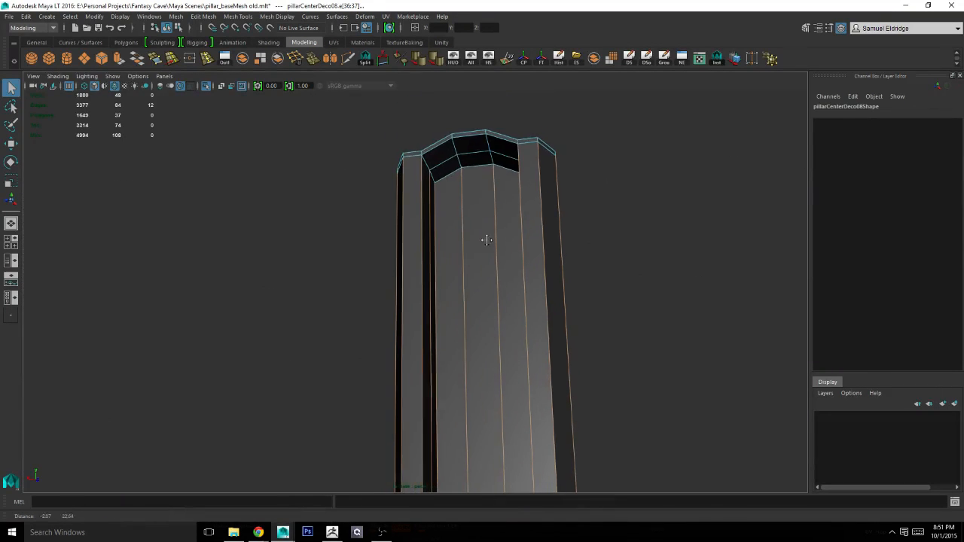
left_click_drag(486, 240, 434, 244, "alt")
right_click_drag(431, 194, 441, 154)
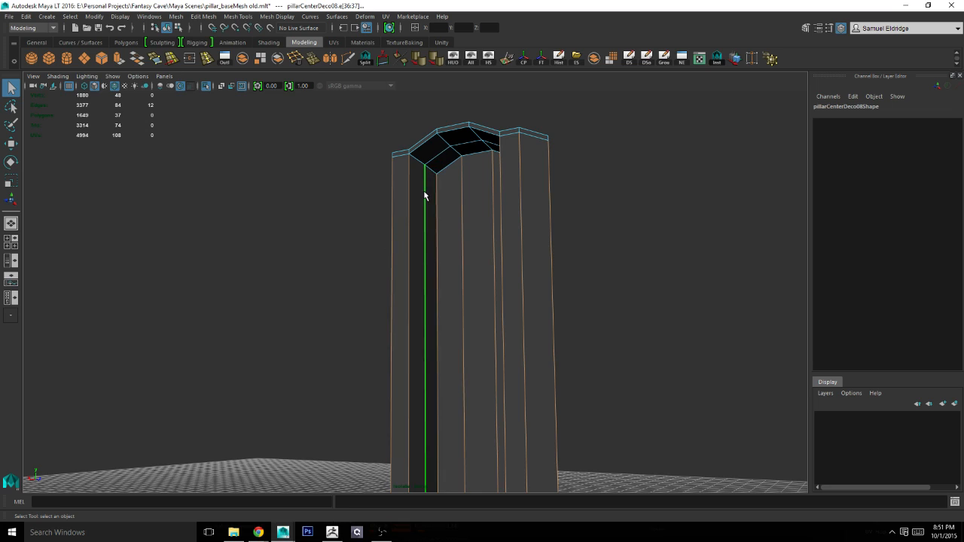
left_click_drag(424, 195, 428, 151, "alt")
left_click(294, 58)
key("w")
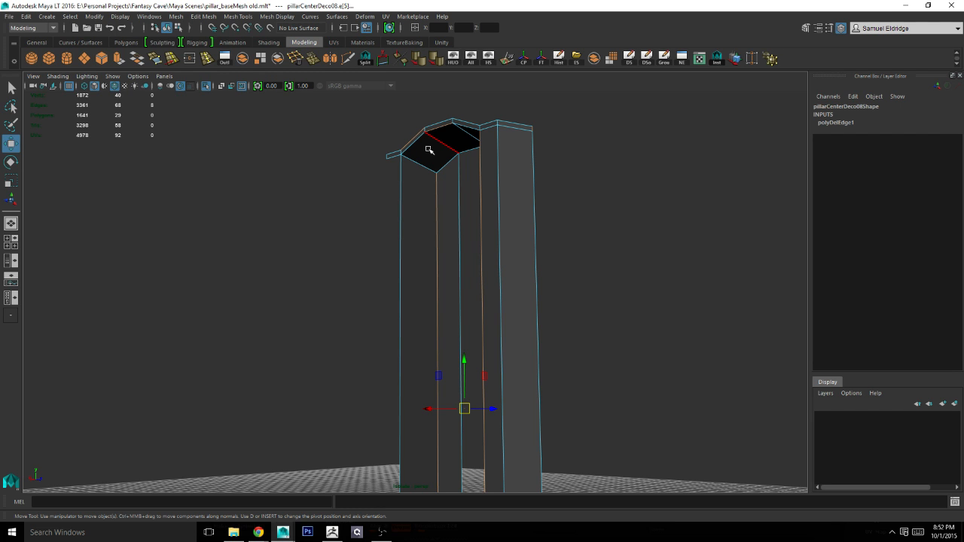
key("ctrl+z")
middle_click_drag(441, 207, 455, 172, "alt")
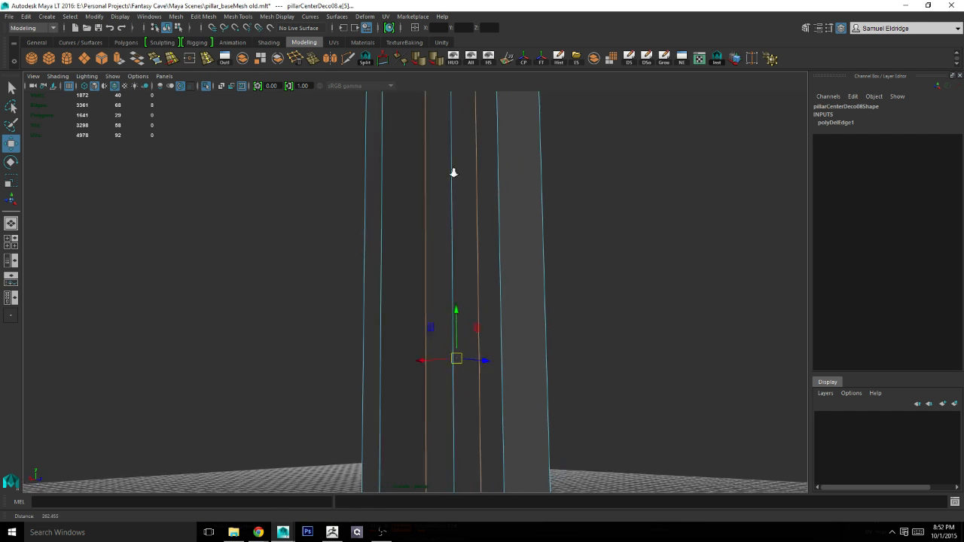
left_click_drag(454, 172, 499, 165, "alt")
middle_click_drag(499, 166, 479, 278, "alt")
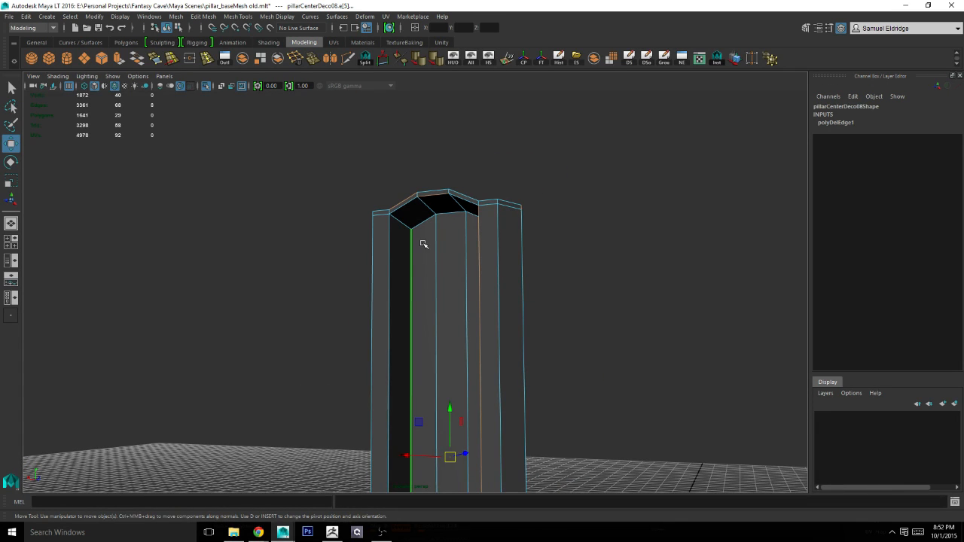
Merge all the panel's vertices with a distance threshold of 0.01.
key("q")
middle_click_drag(423, 244, 418, 85, "alt")
scroll(410, 92, "down", 4)
left_click_drag(333, 126, 584, 379)
scroll(564, 253, "up", 4)
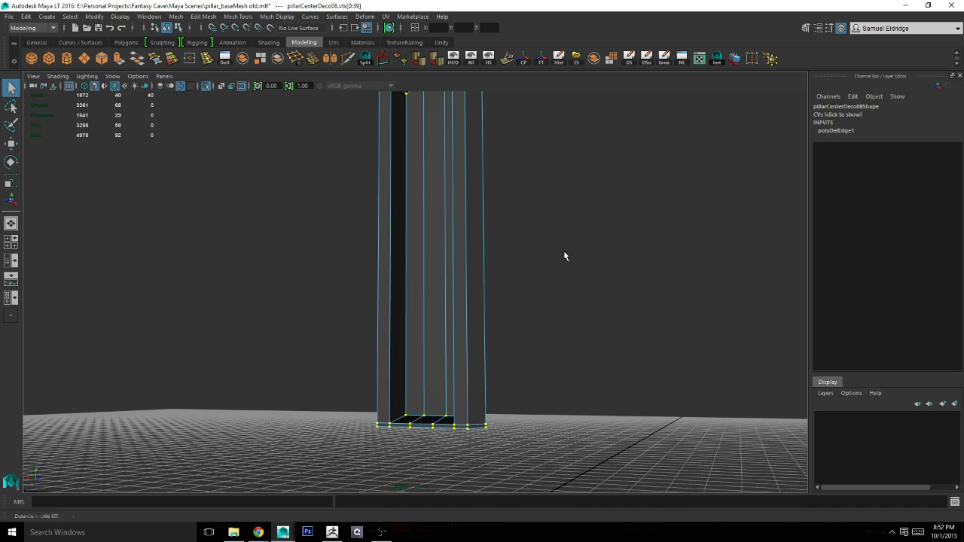
left_click(313, 59)
middle_click_drag(397, 139, 375, 261, "alt")
key("q")
right_click_drag(404, 231, 423, 221)
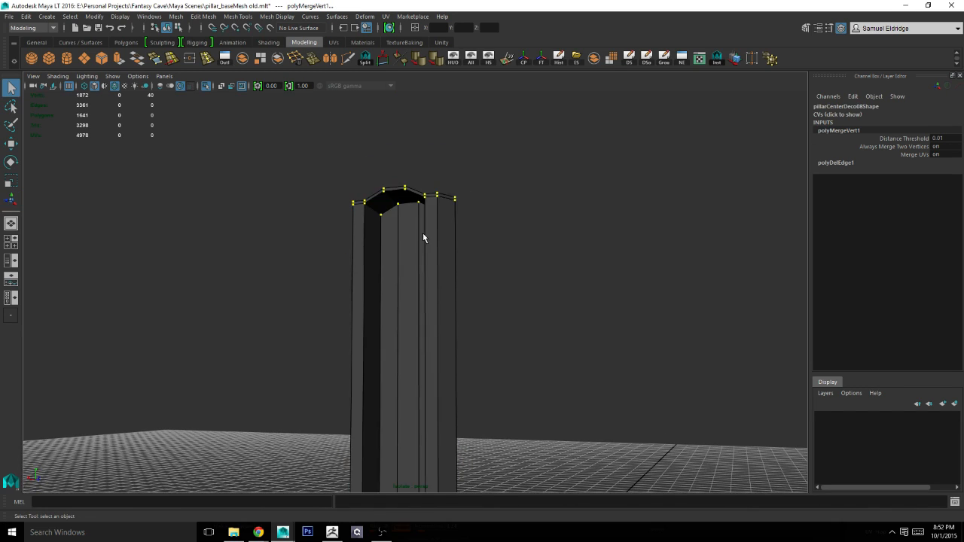
Preview the merged panel with smooth mesh display, inspect its recess and return to the unsmoothed display.
left_click(420, 238)
key("3")
left_click(515, 255)
left_click_drag(515, 255, 520, 264, "alt")
middle_click_drag(482, 324, 453, 237, "alt")
left_click(402, 241)
left_click_drag(453, 237, 460, 219, "alt")
key("1")
middle_click_drag(459, 218, 454, 290, "alt")
left_click_drag(453, 290, 407, 276, "alt")
Delete the panel's construction history and export it as an OBJ, replacing pillarCenterDecor08.obj in the Appends folder.
left_click(558, 58)
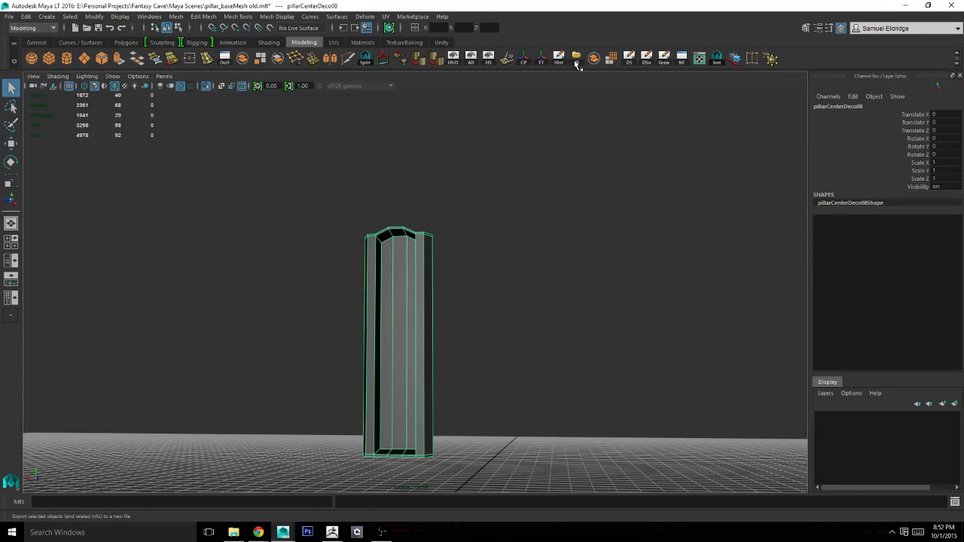
left_click(576, 59)
double_click(404, 209)
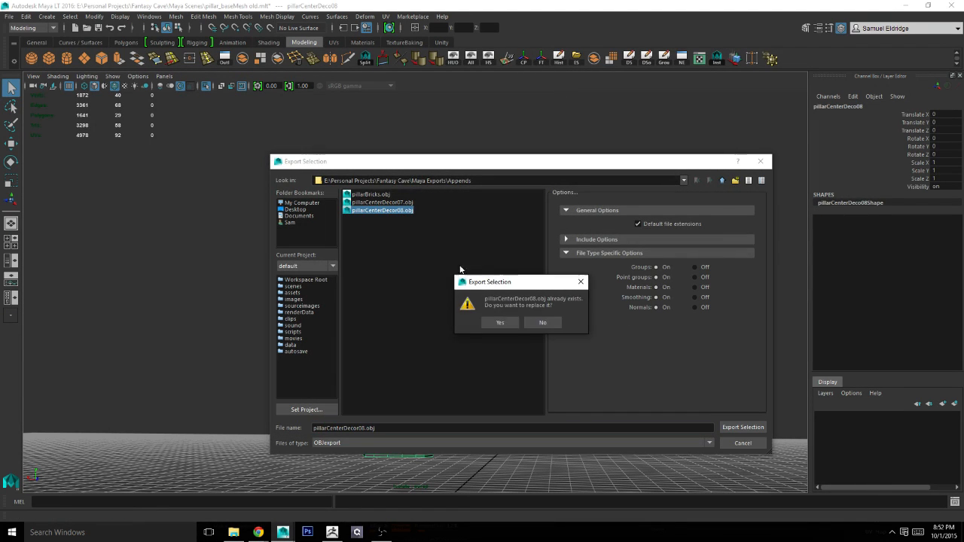
left_click(506, 322)
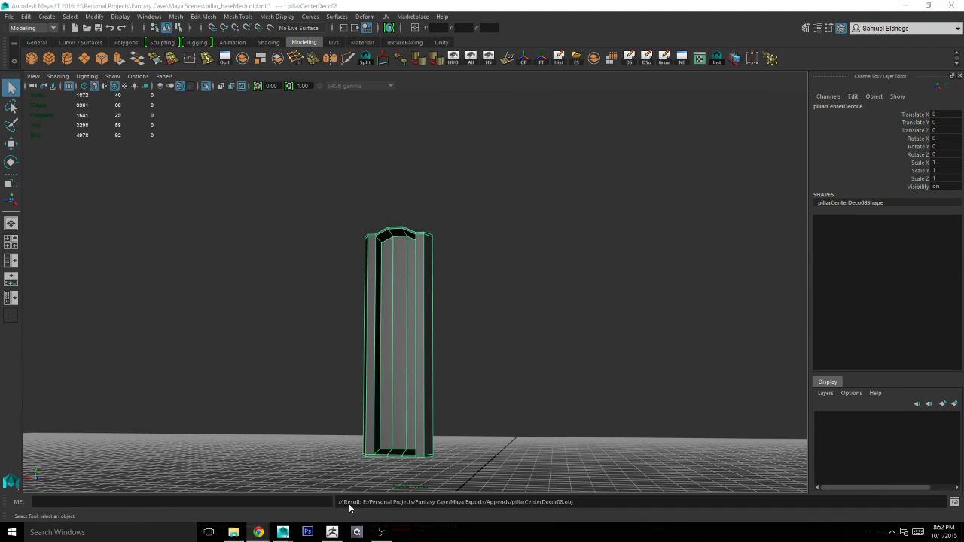
Switch to ZBrush and import the re-exported pillarCenterDecor08 mesh, checking its wireframe.
left_click(329, 539)
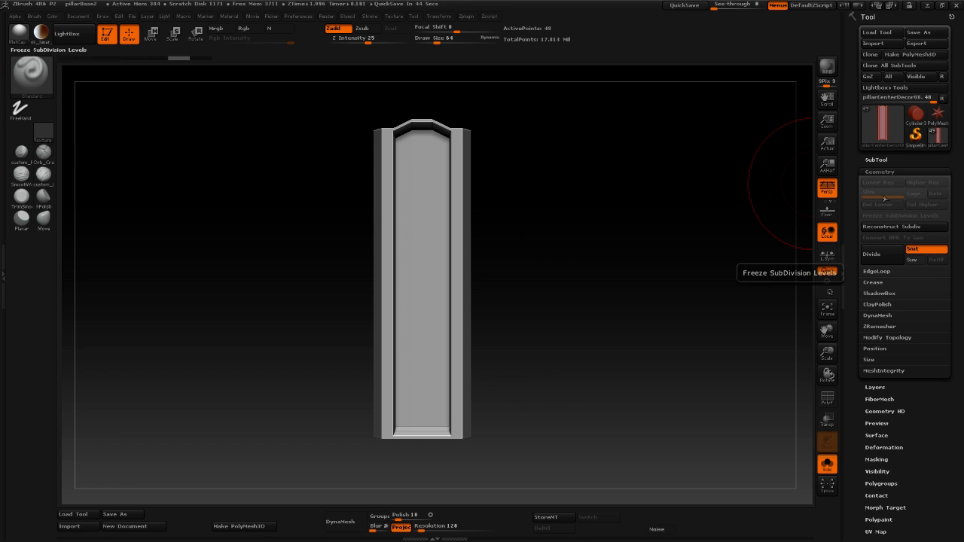
left_click(889, 43)
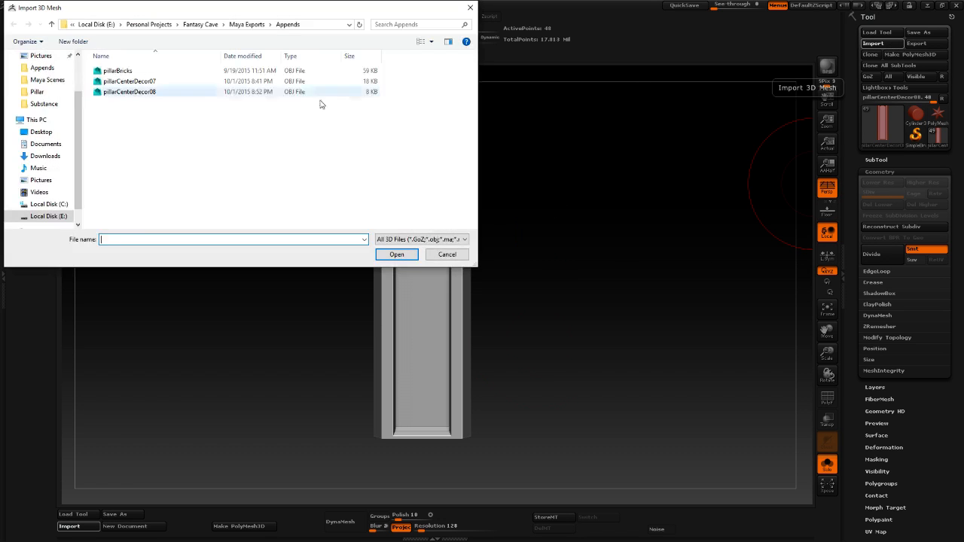
double_click(322, 91)
mouse_move(595, 250)
left_mouse_down()
mouse_move(620, 269)
mouse_move(564, 261)
mouse_move(581, 253)
left_mouse_up()
key("shift+f")
key("shift+f")
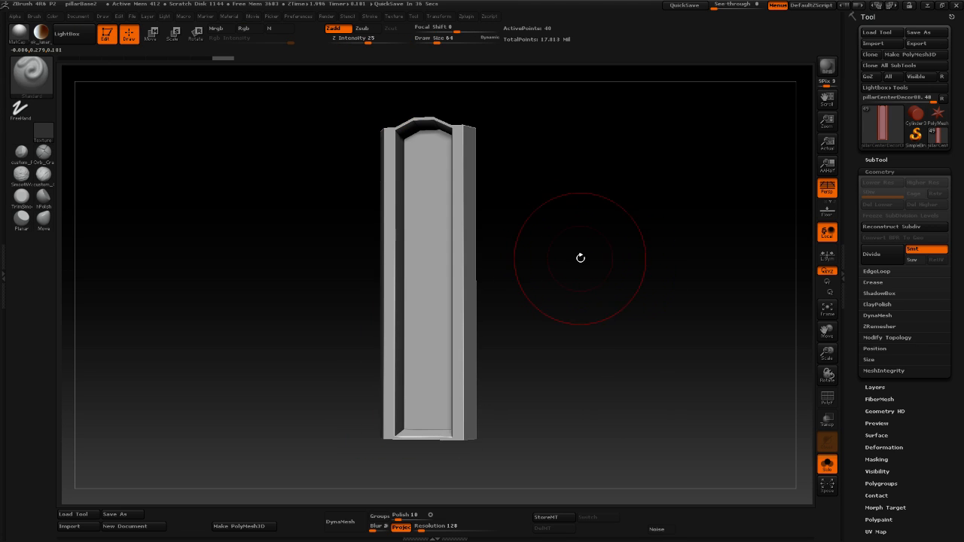
Try DynaMesh on the centre panel at resolution 2048.
left_click(444, 526)
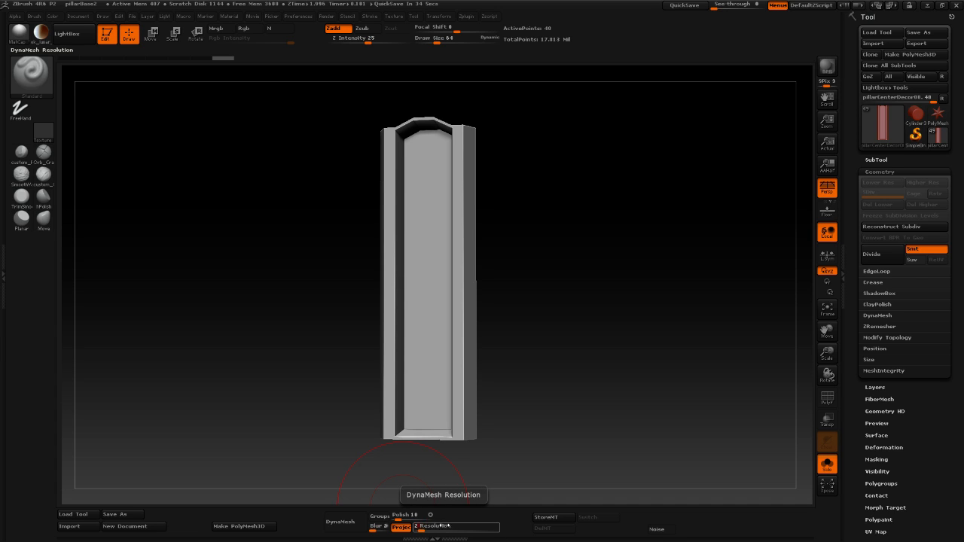
key("Return")
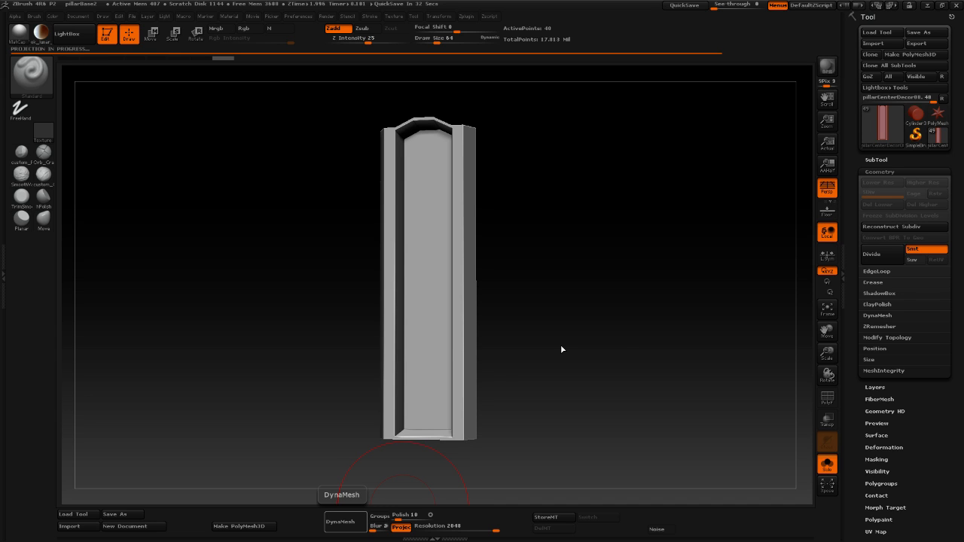
mouse_move(560, 344)
left_mouse_down()
mouse_move(540, 350)
mouse_move(570, 341)
mouse_move(556, 341)
left_mouse_up()
key("ctrl+z")
Switch to Maya and examine the edges and corner vertices of the panel's arched recess up close.
key("alt+Tab")
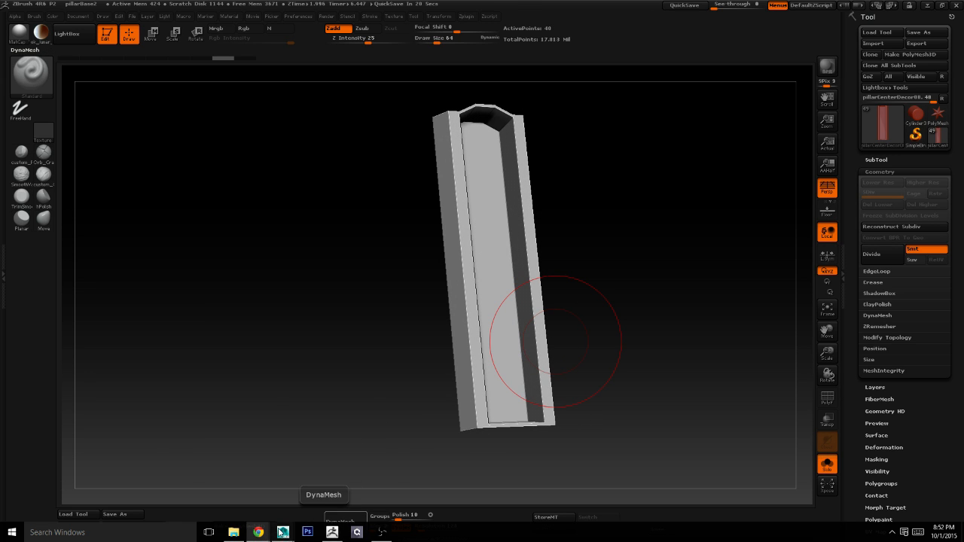
mouse_move(282, 533)
left_click(339, 482)
left_click_drag(493, 331, 436, 299, "alt")
right_click_drag(436, 299, 500, 320, "alt")
left_click_drag(501, 320, 550, 291, "alt")
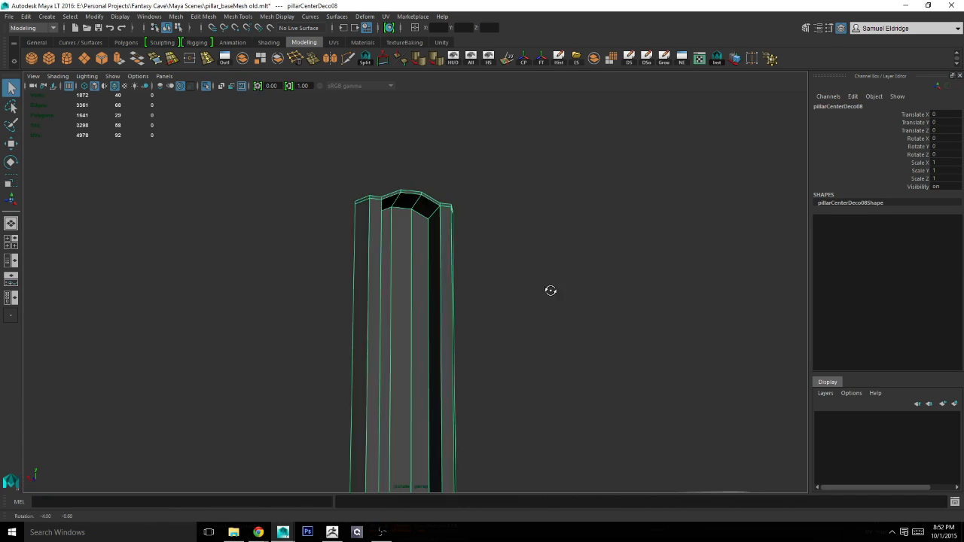
right_click_drag(550, 291, 685, 310, "alt")
middle_click_drag(438, 143, 441, 217, "alt")
right_click_drag(441, 218, 399, 213)
left_click_drag(442, 214, 468, 239)
right_click_drag(447, 229, 490, 204)
left_click(432, 212)
left_click_drag(491, 204, 428, 221, "alt")
left_click(443, 219)
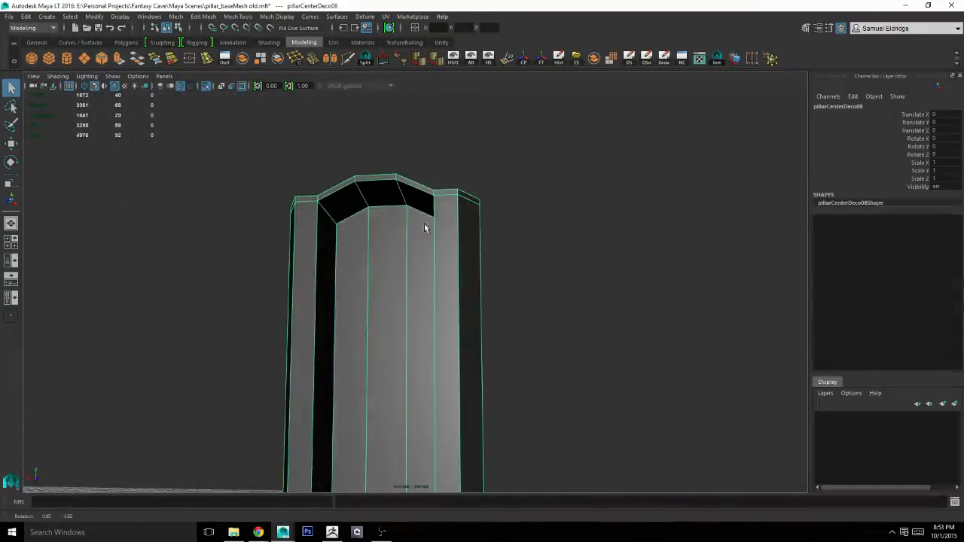
right_click_drag(428, 222, 513, 271, "alt")
left_click_drag(513, 271, 446, 232, "alt")
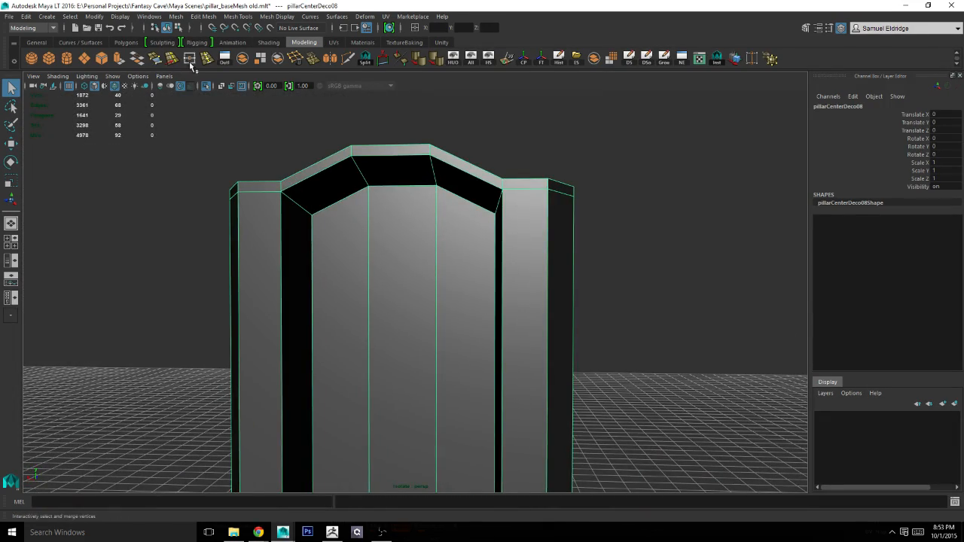
Try to insert an edge loop across the panel's long vertical edges.
right_click_drag(329, 259, 304, 234, "shift")
left_click(281, 207)
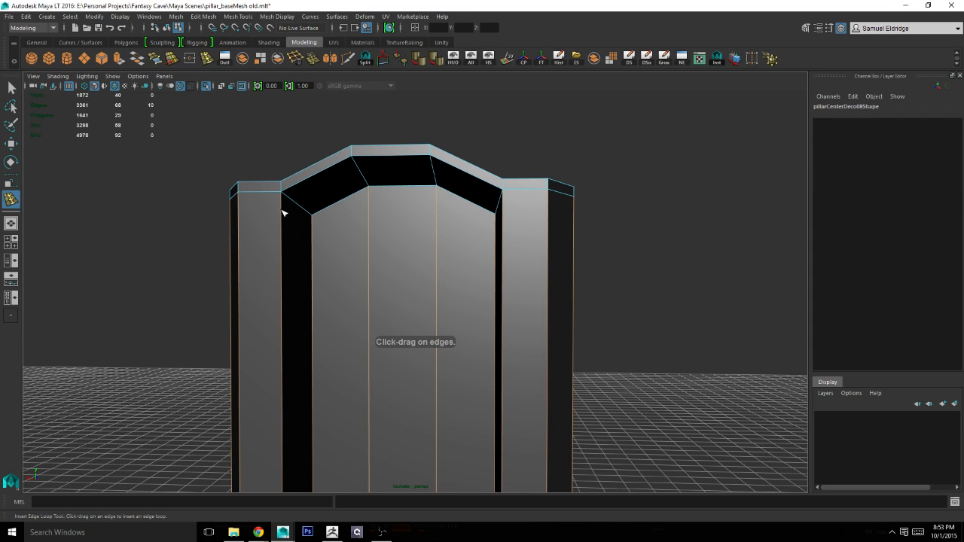
left_click(282, 207)
key("ctrl+z")
key("ctrl+z")
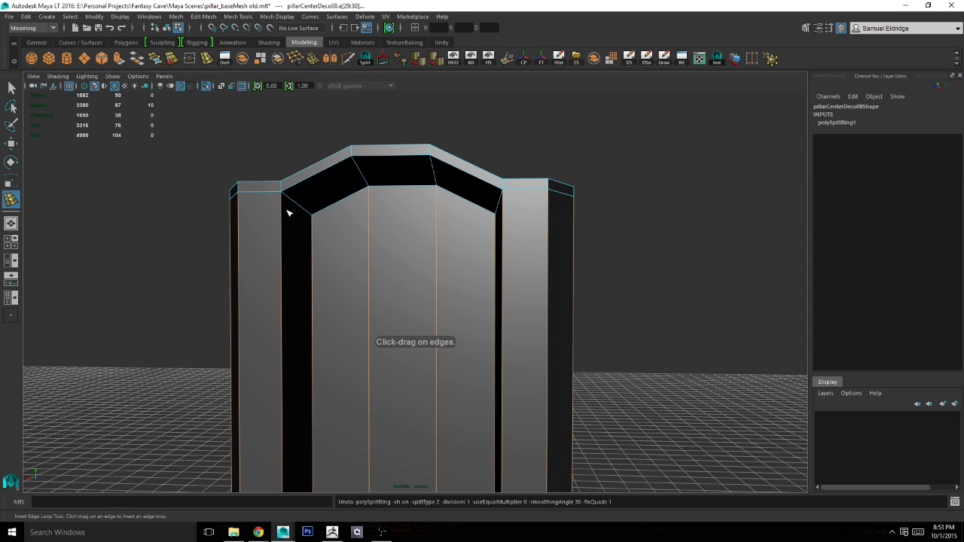
middle_click_drag(448, 240, 465, 181, "alt")
right_click_drag(465, 181, 440, 253, "alt")
key("q")
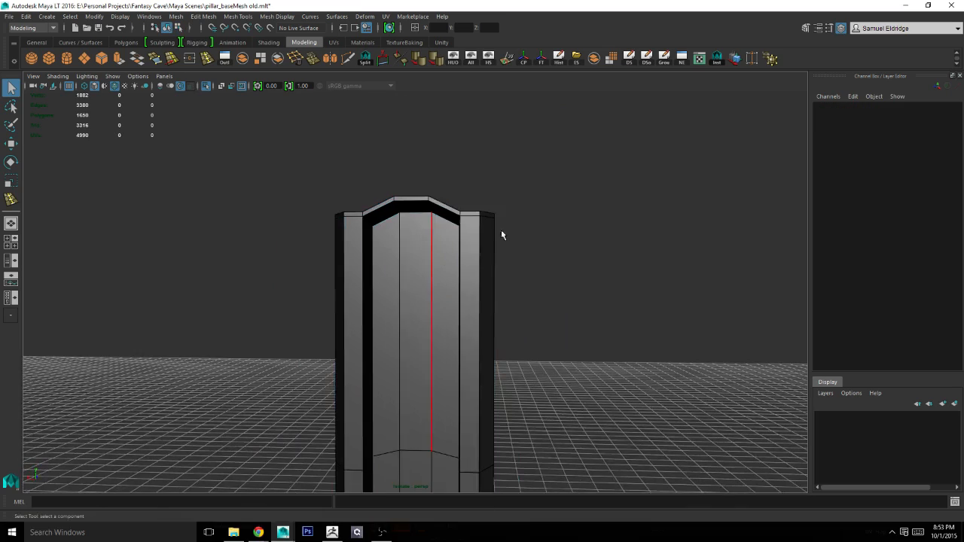
mouse_move(501, 230)
middle_mouse_down("alt")
mouse_move(514, 174)
mouse_move(511, 224)
middle_mouse_up("alt")
key("ctrl+z")
left_click_drag(511, 225, 477, 266, "alt")
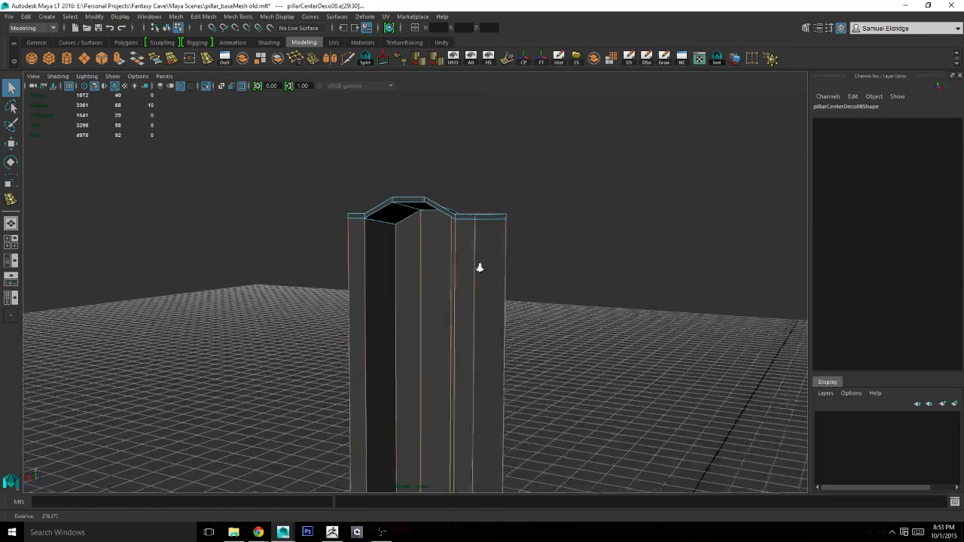
Set the Insert Edge Loop Tool to maintain position by relative distance from edge.
right_click_drag(477, 267, 492, 249)
double_click(207, 59)
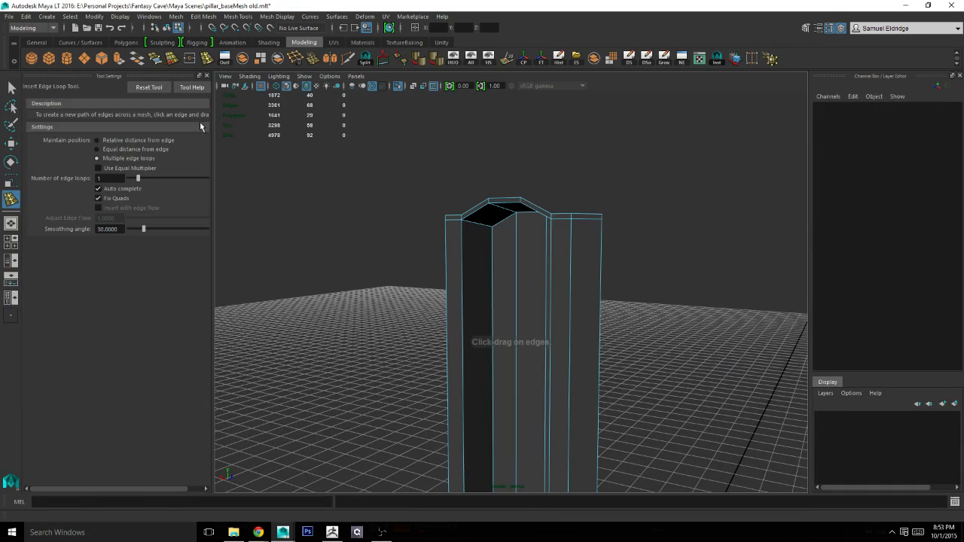
left_click(118, 143)
left_click(207, 76)
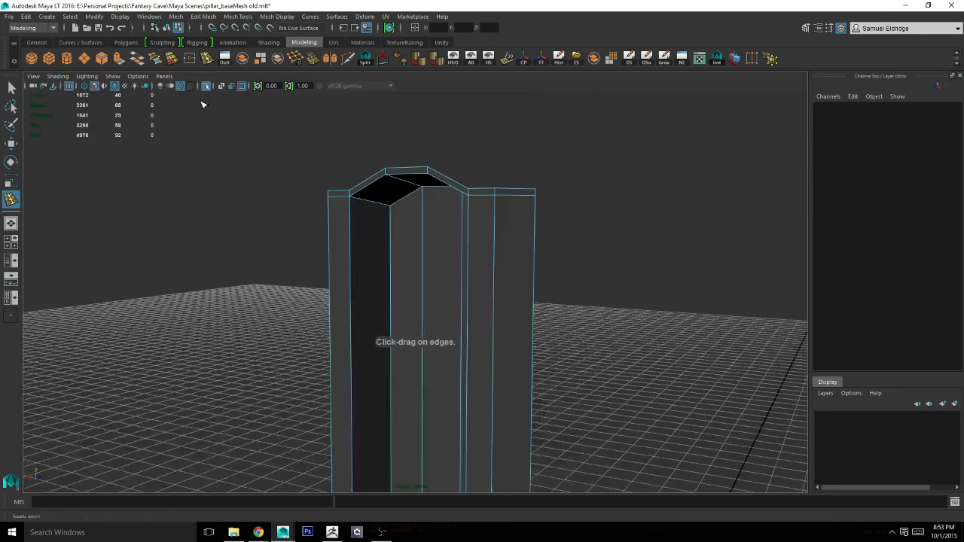
Try to insert an edge loop around the panel just below its arched top edge.
scroll(301, 173, "up", 4)
left_click_drag(329, 199, 352, 168, "alt")
left_click_drag(378, 200, 378, 168)
left_click_drag(377, 168, 393, 174, "alt")
key("ctrl+z")
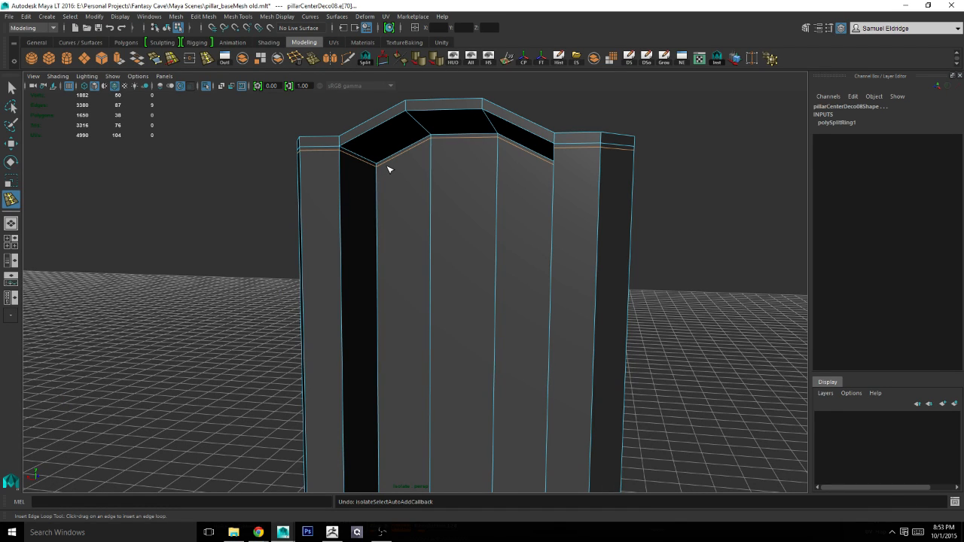
key("ctrl+z")
key("q")
right_click_drag(388, 167, 440, 160)
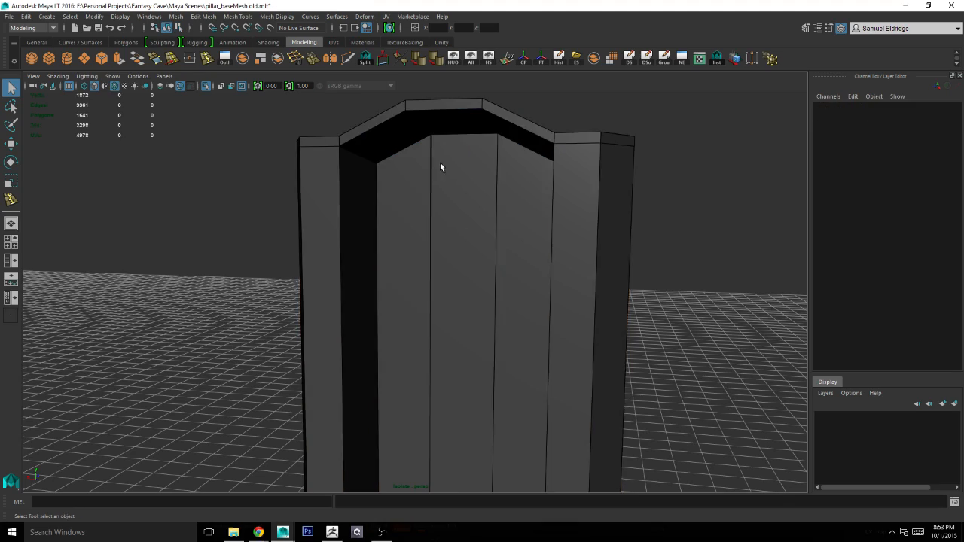
left_click(439, 162)
middle_click_drag(560, 92, 525, 152, "alt")
right_click_drag(524, 152, 550, 147, "alt")
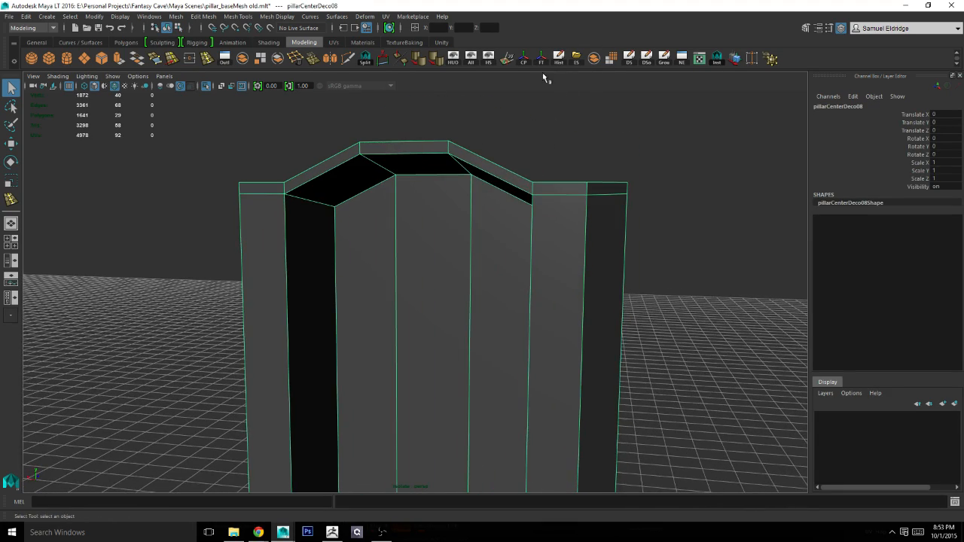
left_click_drag(505, 162, 517, 182, "alt")
right_click_drag(517, 182, 428, 171, "alt")
left_click_drag(453, 188, 853, 121, "alt")
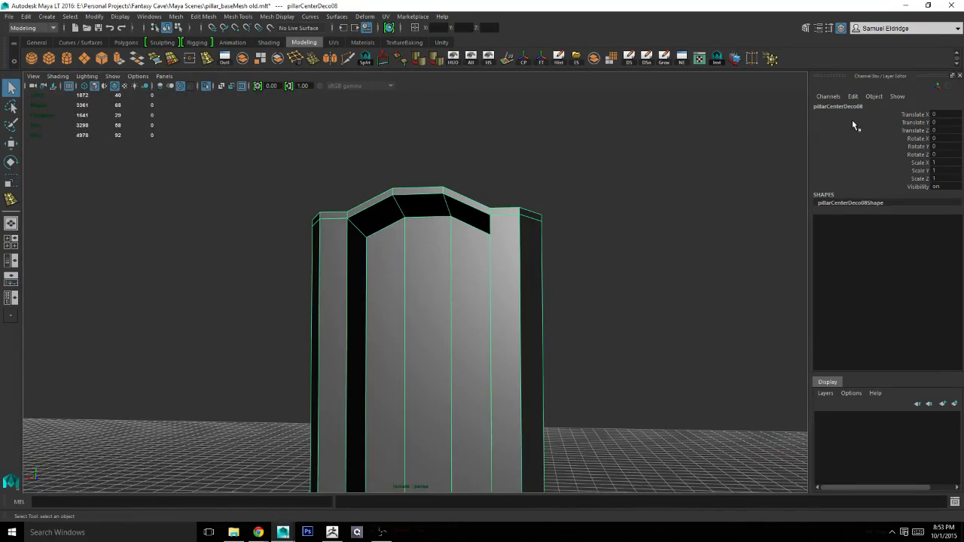
Open the mesh Cleanup options for the panel in Maya.
key("alt+Tab")
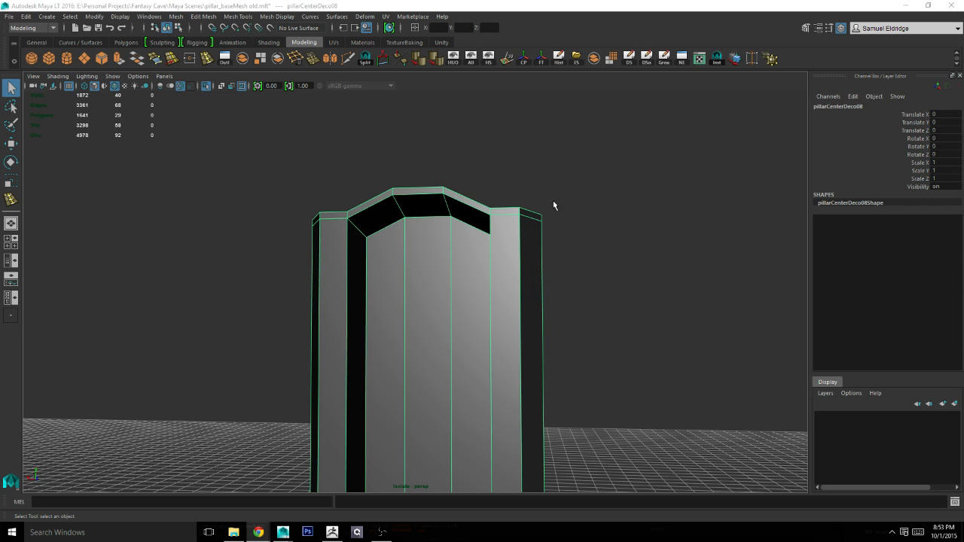
left_click(176, 16)
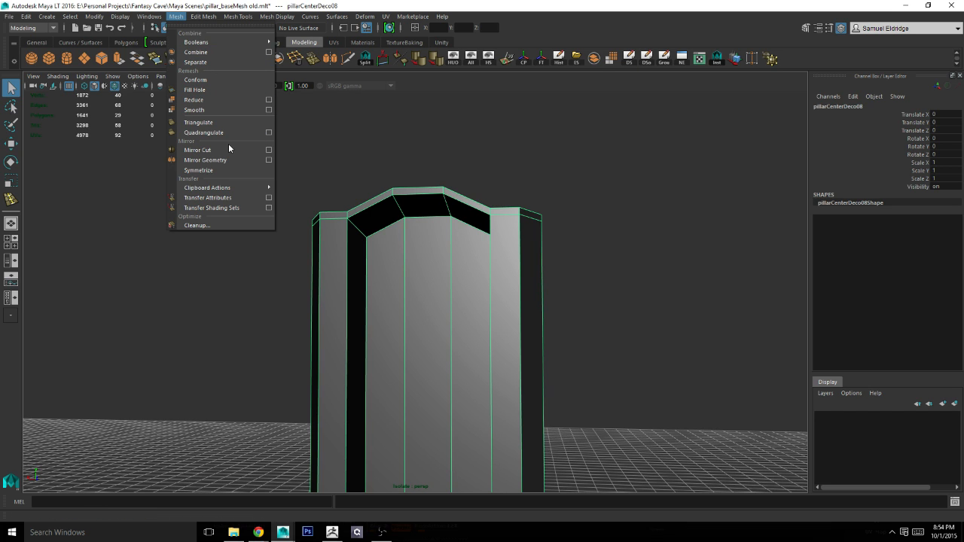
left_click(207, 225)
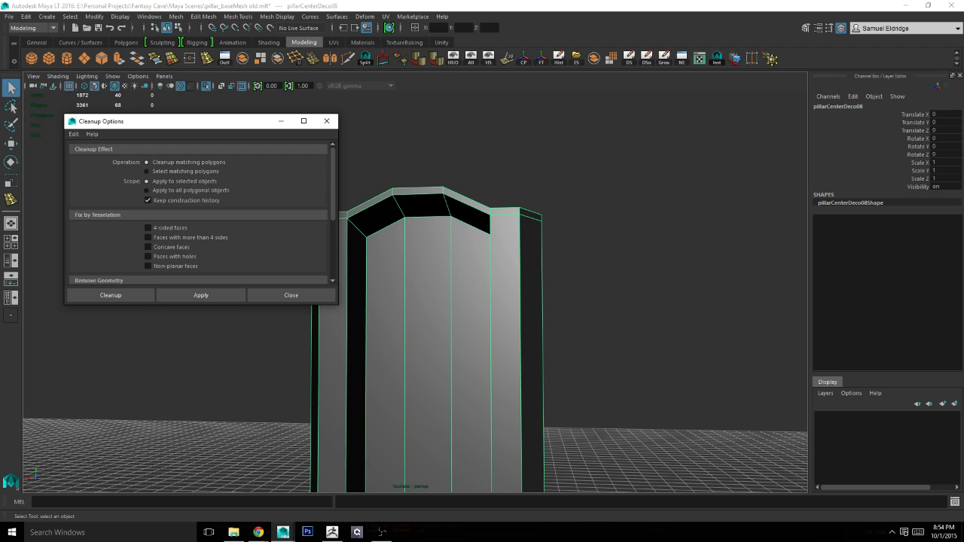
key("alt+Tab")
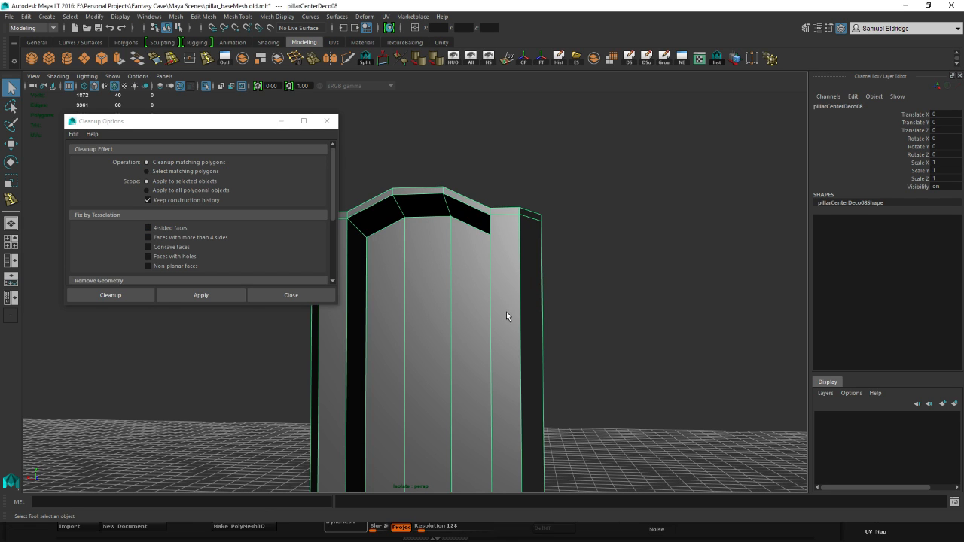
right_click_drag(506, 316, 561, 256)
right_click_drag(491, 286, 424, 191, "alt")
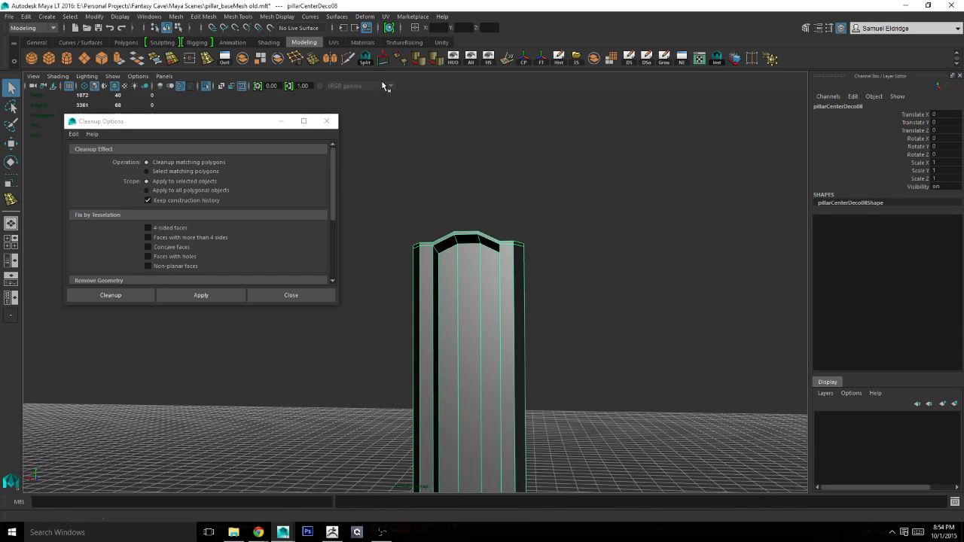
Toggle two-sided lighting and restore it to compare how the panel's recess faces are shaded.
left_click(84, 75)
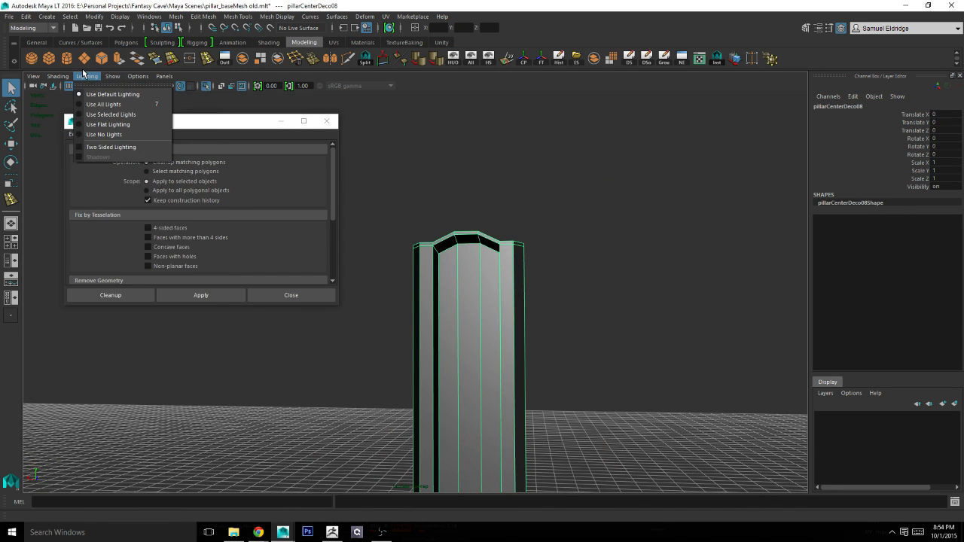
left_click(110, 147)
left_click_drag(454, 173, 281, 141, "alt")
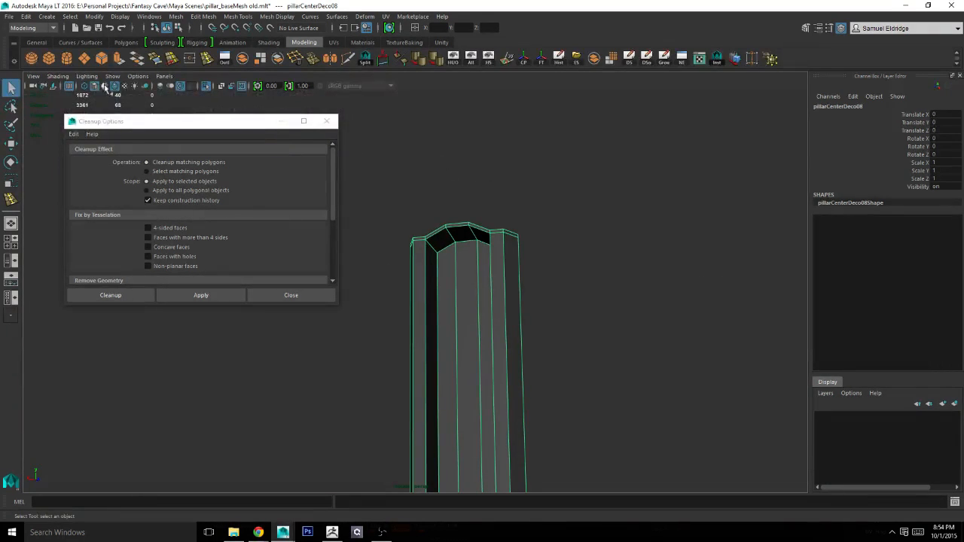
left_click(87, 76)
left_click(113, 149)
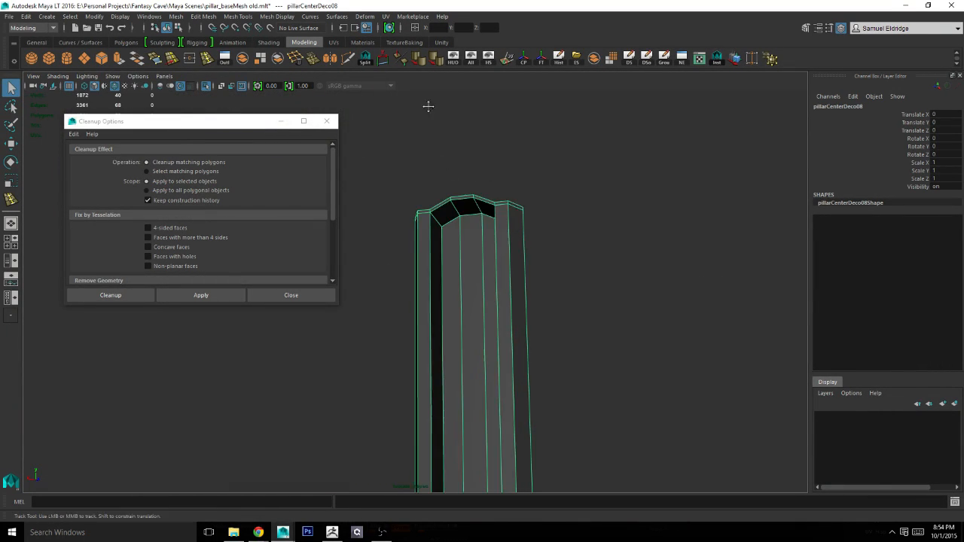
left_click_drag(429, 105, 464, 130, "alt")
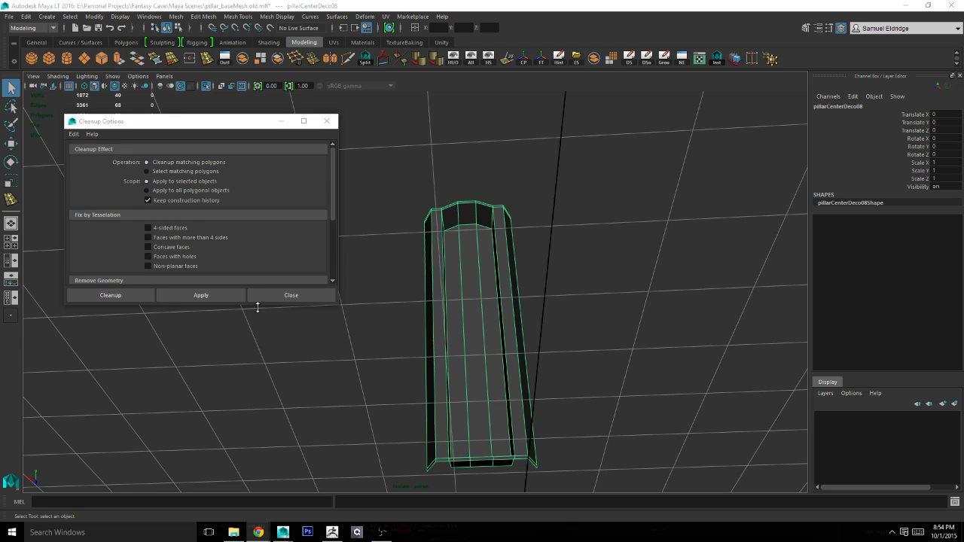
Enlarge the Cleanup options, apply Cleanup with no fixes enabled, and check the panel's smoothed preview before restoring the unsmoothed display.
scroll(332, 194, "down", 3)
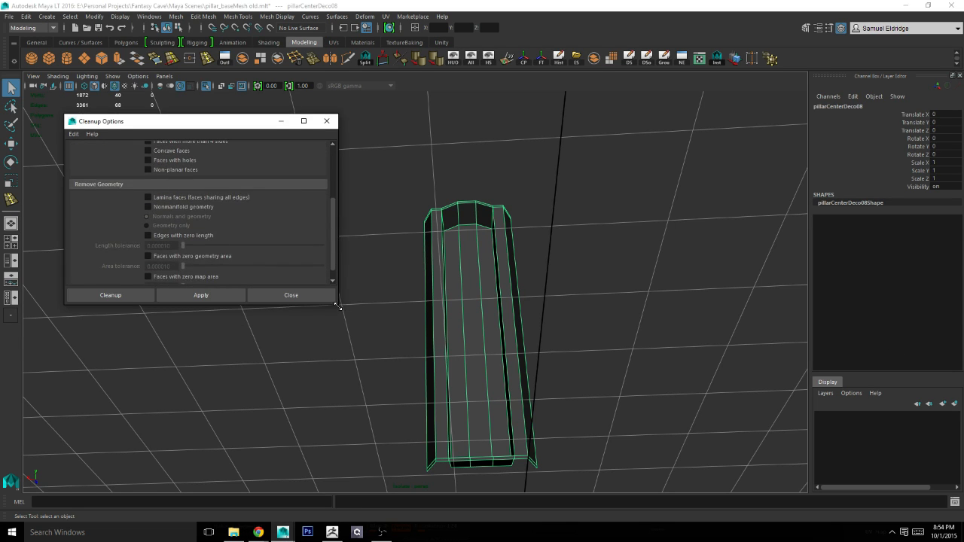
left_click_drag(337, 305, 342, 455)
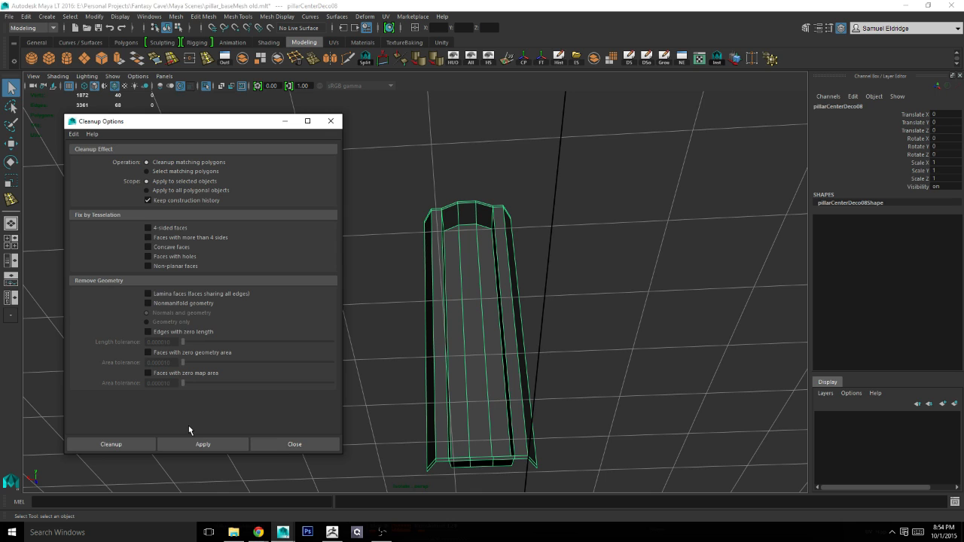
mouse_move(477, 302)
right_mouse_down()
mouse_move(535, 232)
mouse_move(512, 252)
right_mouse_up()
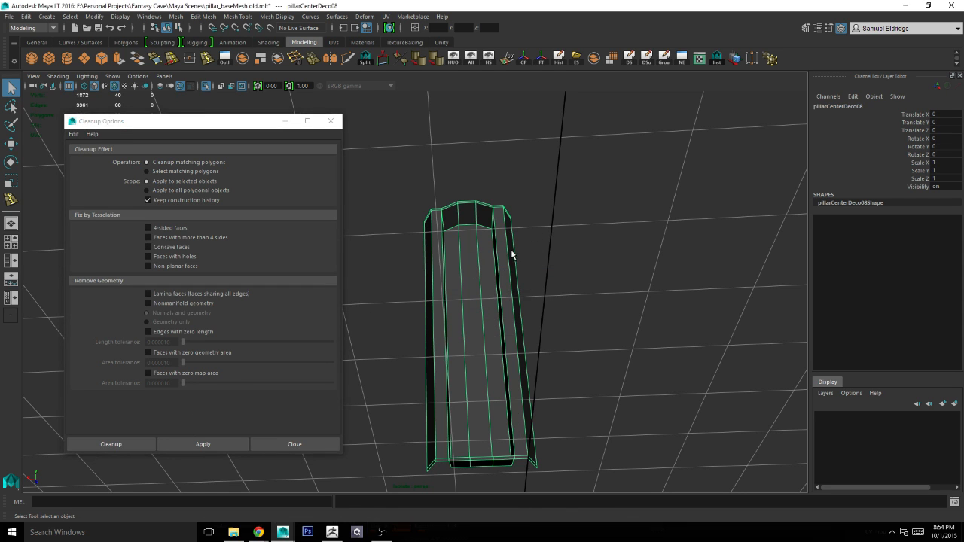
left_click(213, 443)
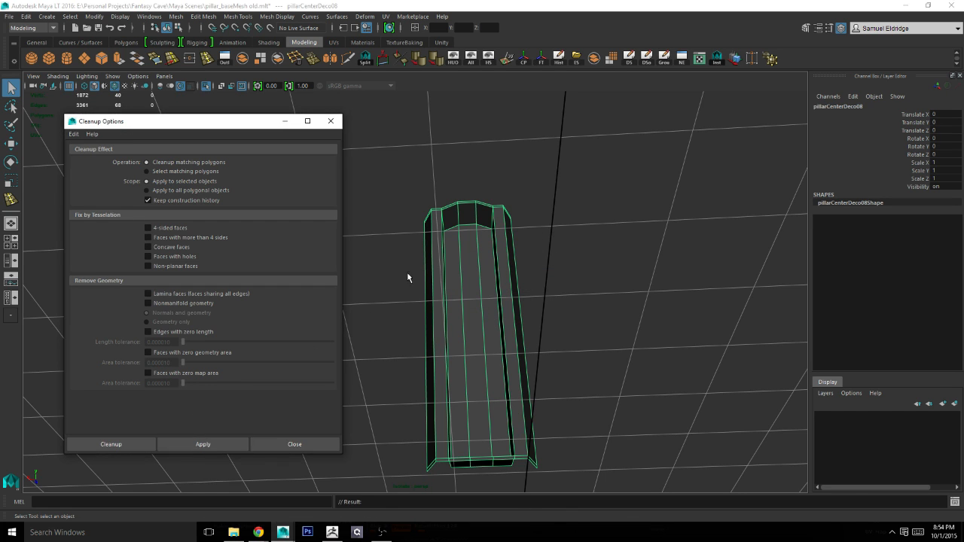
left_click_drag(406, 272, 401, 284, "alt")
right_click_drag(401, 284, 440, 297, "alt")
mouse_move(440, 298)
left_mouse_down("alt")
mouse_move(469, 338)
mouse_move(445, 305)
left_mouse_up("alt")
key("3")
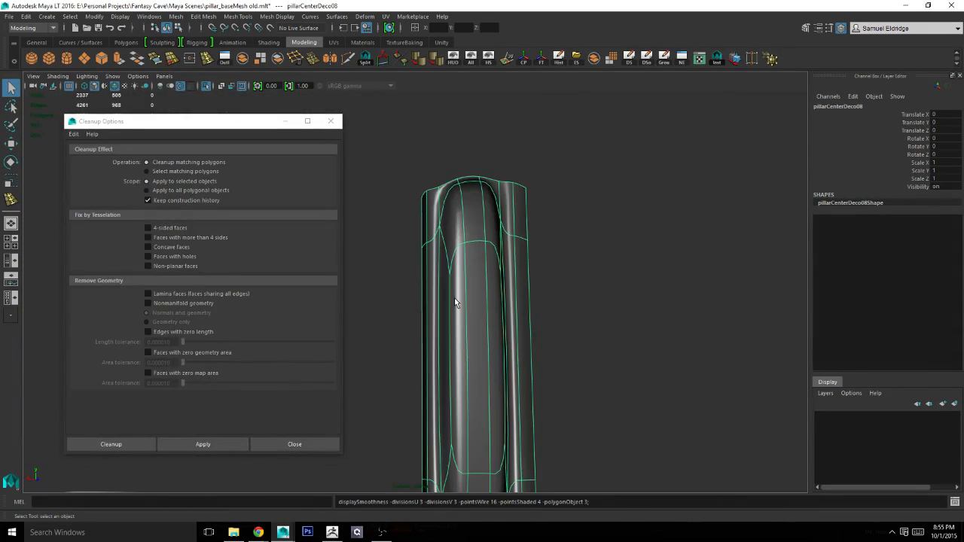
key("1")
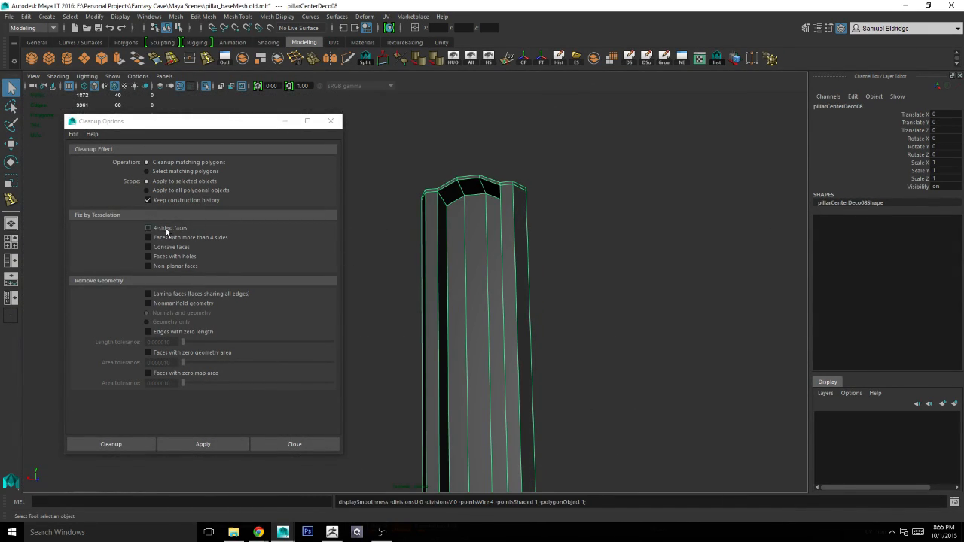
Try applying Cleanup to the panel's 4-sided faces and inspect the resulting mesh.
left_click(167, 229)
left_click(229, 445)
mouse_move(472, 283)
left_mouse_down("alt")
mouse_move(519, 267)
mouse_move(492, 282)
mouse_move(500, 314)
mouse_move(464, 262)
mouse_move(471, 269)
left_mouse_up("alt")
left_click(471, 269)
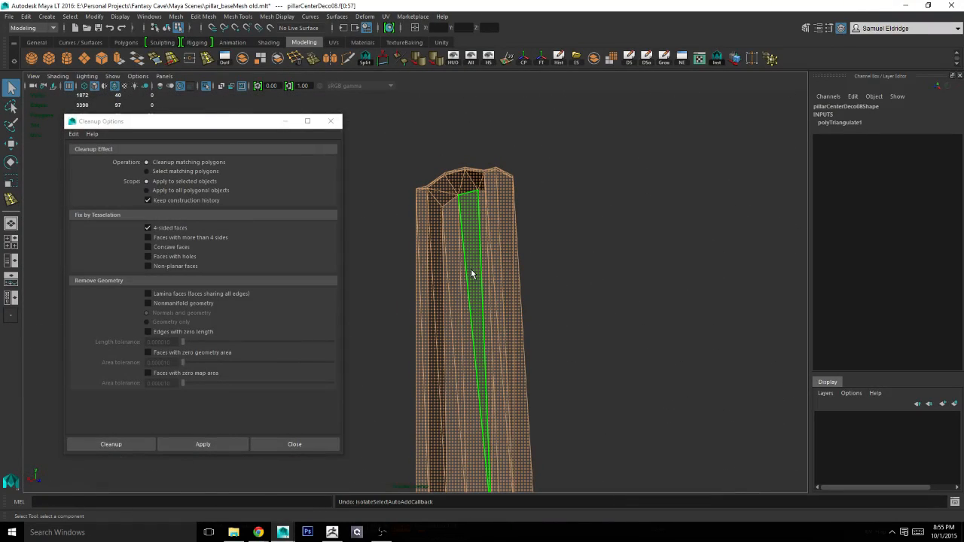
right_click_drag(480, 269, 509, 246)
left_click(570, 255)
left_click_drag(578, 268, 615, 241, "alt")
left_click(506, 275)
Undo the Cleanup of the panel's 4-sided faces.
key("ctrl+z")
key("ctrl+z")
key("ctrl+z")
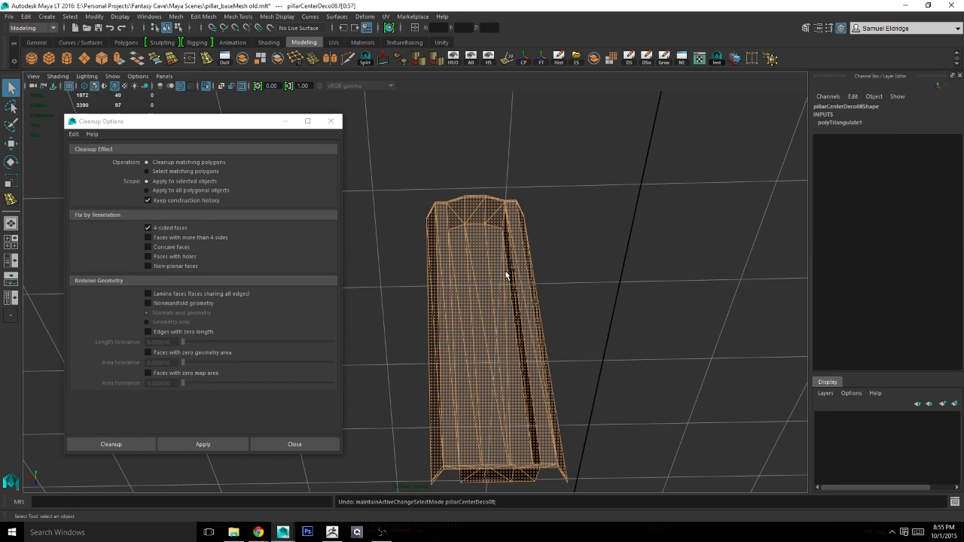
key("ctrl+z")
Apply Cleanup to the panel with only faces with more than 4 sides enabled.
left_click_drag(533, 272, 503, 285, "alt")
left_click(171, 231)
left_click(170, 237)
left_click(220, 441)
mouse_move(503, 288)
right_mouse_down()
mouse_move(470, 285)
mouse_move(511, 304)
right_mouse_up()
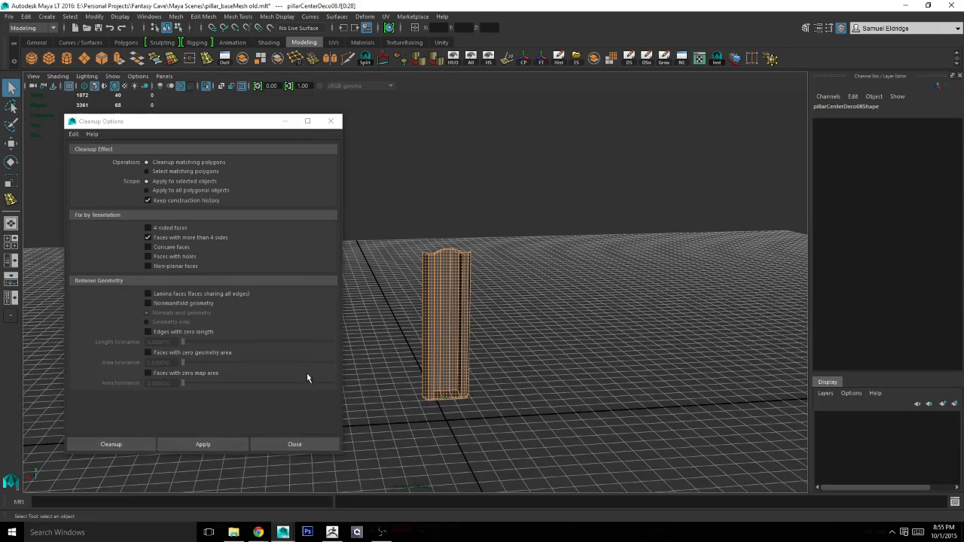
left_click(232, 444)
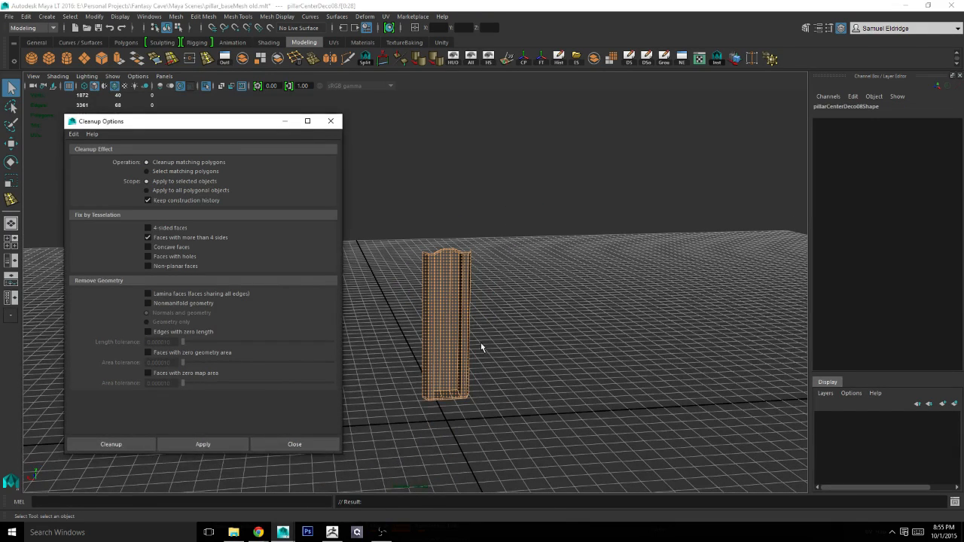
left_click_drag(477, 344, 572, 296, "alt")
right_click_drag(467, 265, 493, 258)
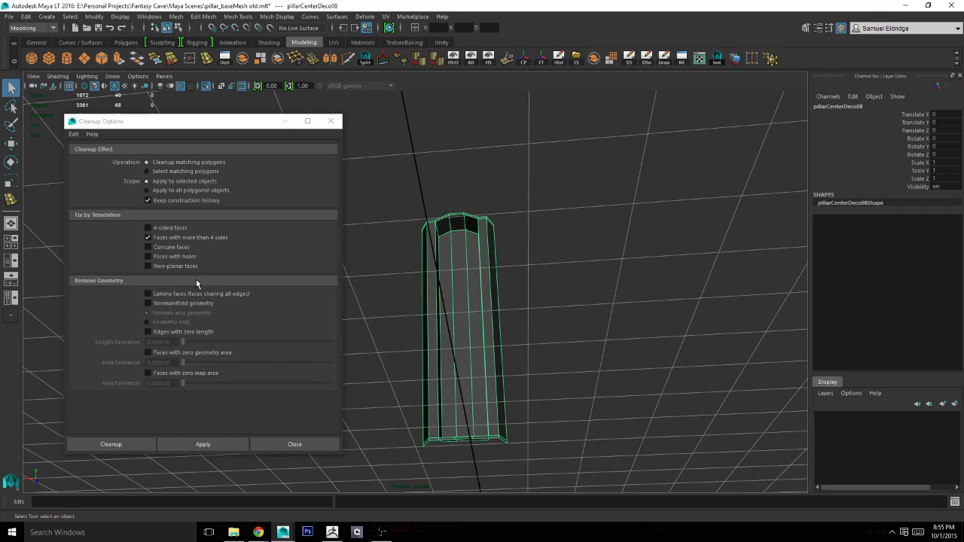
Apply Cleanup to the panel with only concave faces enabled.
left_click(164, 239)
left_click(169, 248)
left_click(230, 447)
left_click_drag(473, 292, 542, 302, "alt")
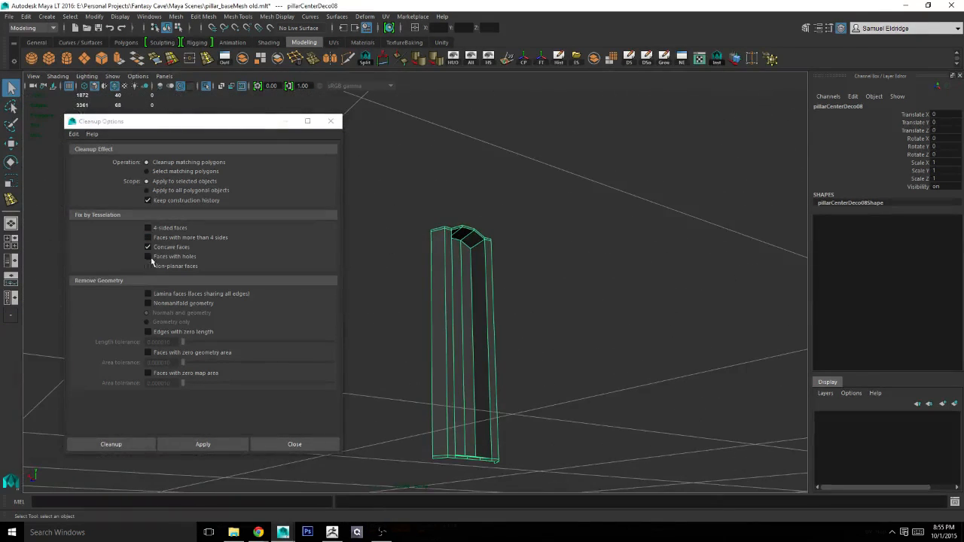
Apply Cleanup to the panel with only faces with holes enabled.
left_click(148, 247)
left_click(209, 446)
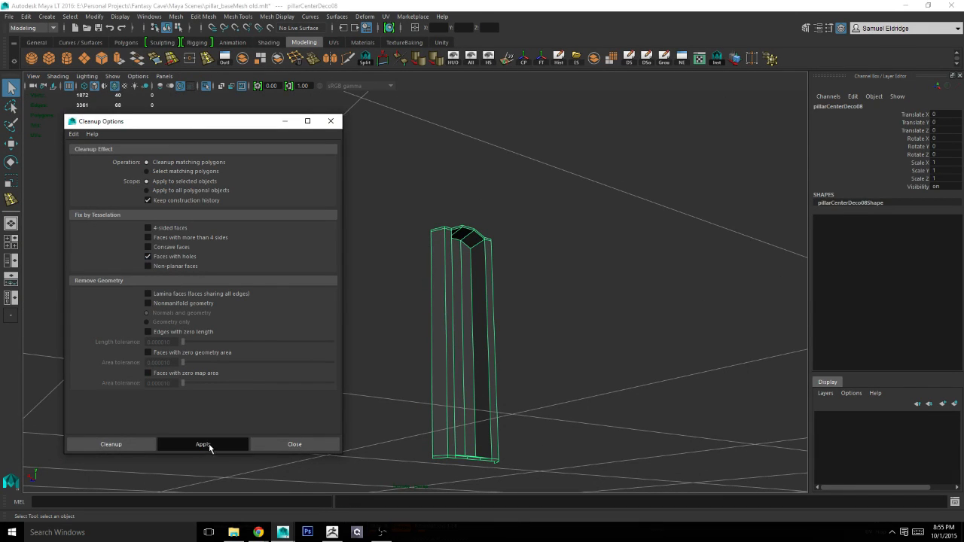
left_click_drag(422, 335, 568, 310, "alt")
scroll(624, 331, "up", 4)
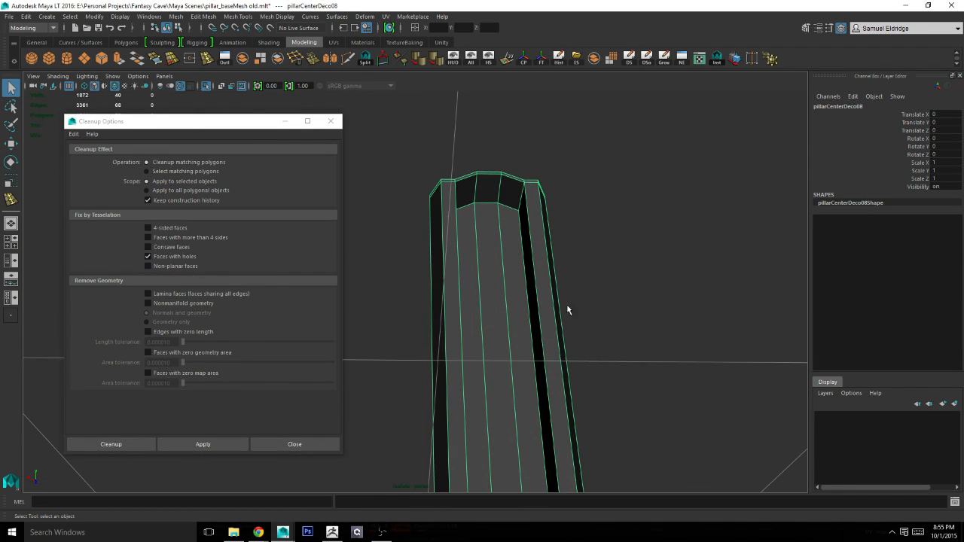
Try applying Cleanup to the panel with only non-planar faces enabled.
left_click(174, 257)
left_click(176, 265)
left_click(226, 445)
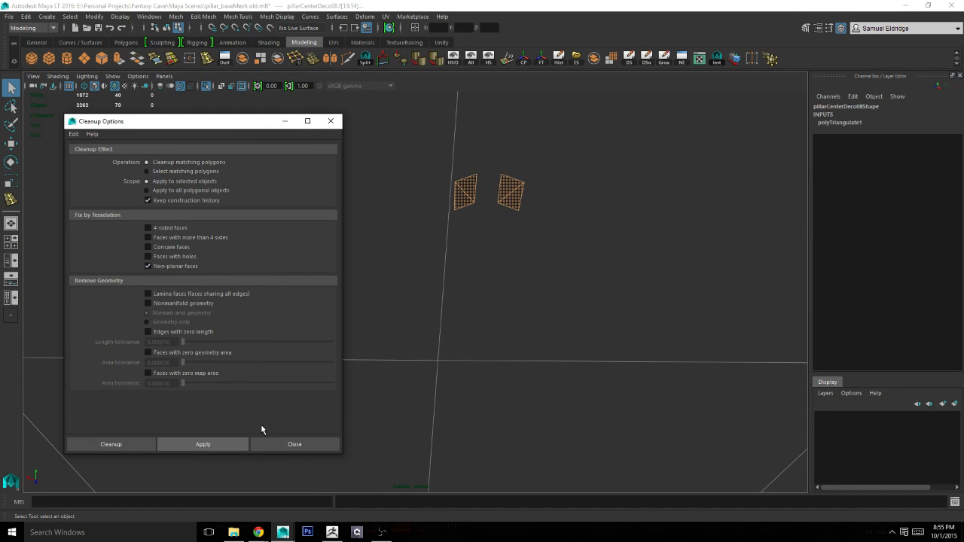
left_click_drag(466, 324, 527, 294, "alt")
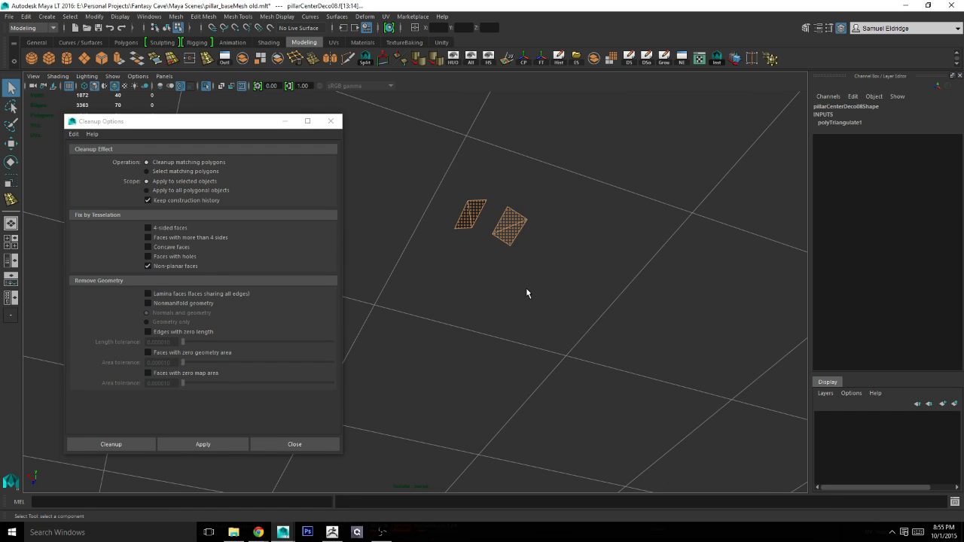
Turn off the non-planar faces option and undo the triangulation of the two outer faces in the recess's arched top.
left_click(170, 267)
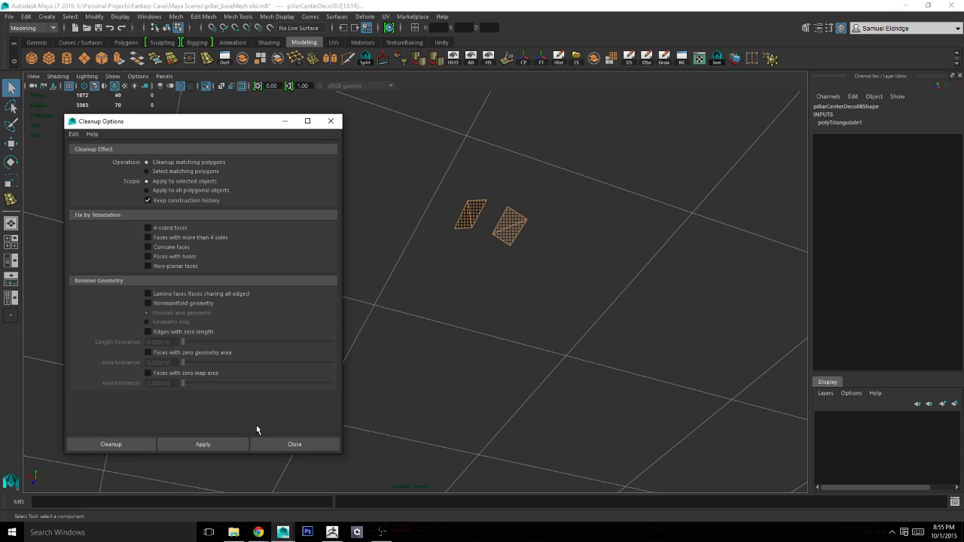
key("ctrl+z")
left_click_drag(490, 304, 489, 307, "alt")
middle_click_drag(489, 307, 451, 359, "alt")
scroll(422, 263, "up", 4)
middle_click_drag(407, 232, 437, 234, "alt")
right_click_drag(515, 227, 573, 217)
left_click(576, 230)
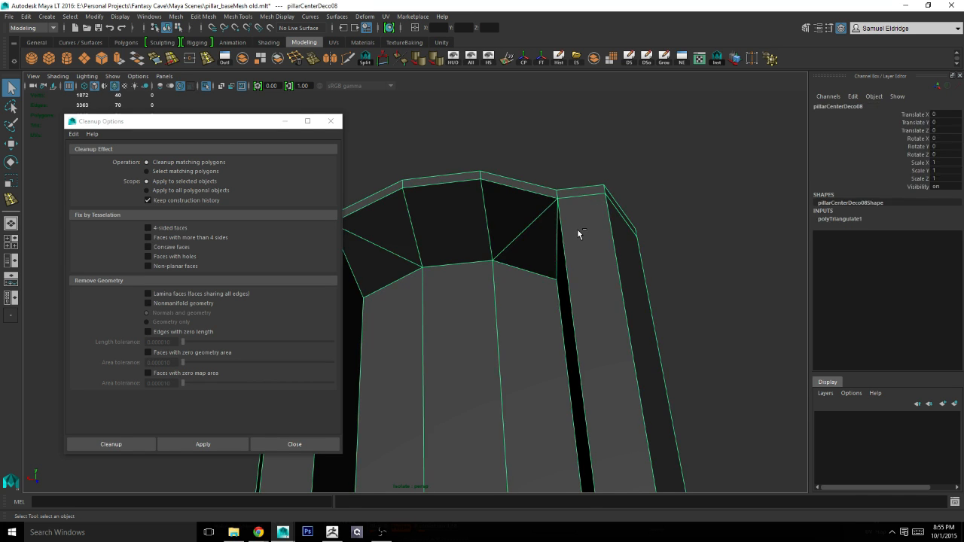
key("ctrl+z")
key("ctrl+z")
Select one outer face of the recess's arched top and close the Cleanup options.
right_click_drag(507, 222, 521, 253)
left_click(541, 247)
mouse_move(543, 247)
left_mouse_down("alt")
mouse_move(570, 249)
mouse_move(562, 247)
left_mouse_up("alt")
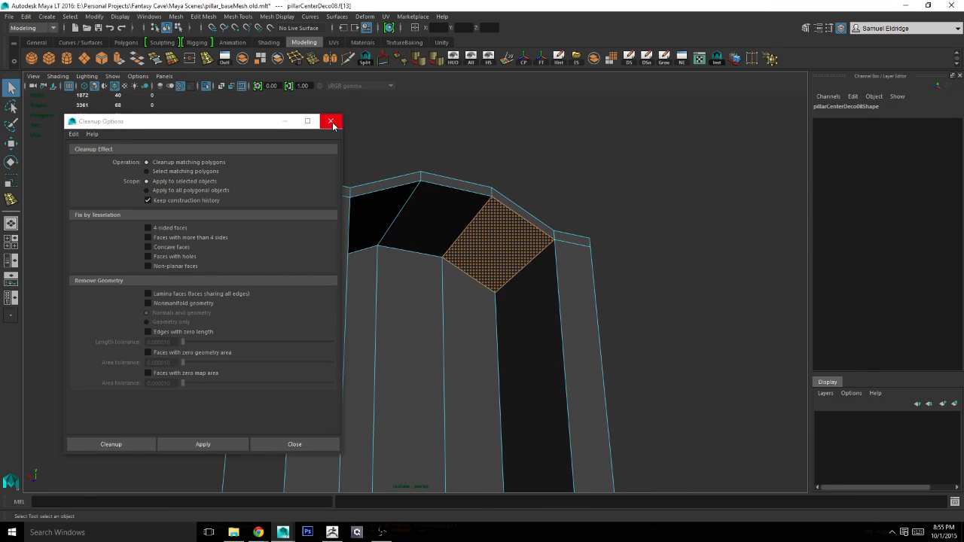
left_click(332, 122)
left_click_drag(316, 128, 343, 171, "alt")
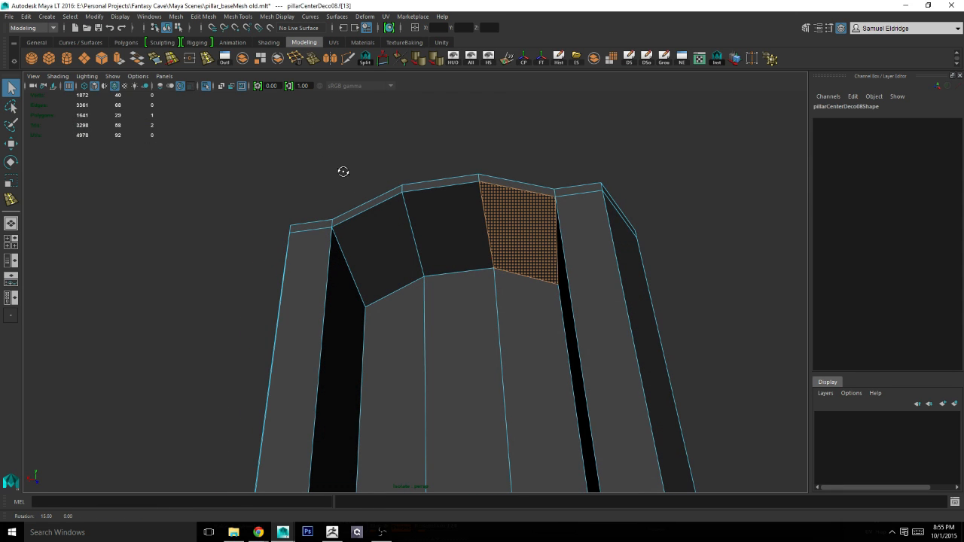
Delete the two outer faces beneath the arched top of the panel's recess.
right_click_drag(407, 234, 411, 265)
left_click(464, 335)
left_click(442, 235)
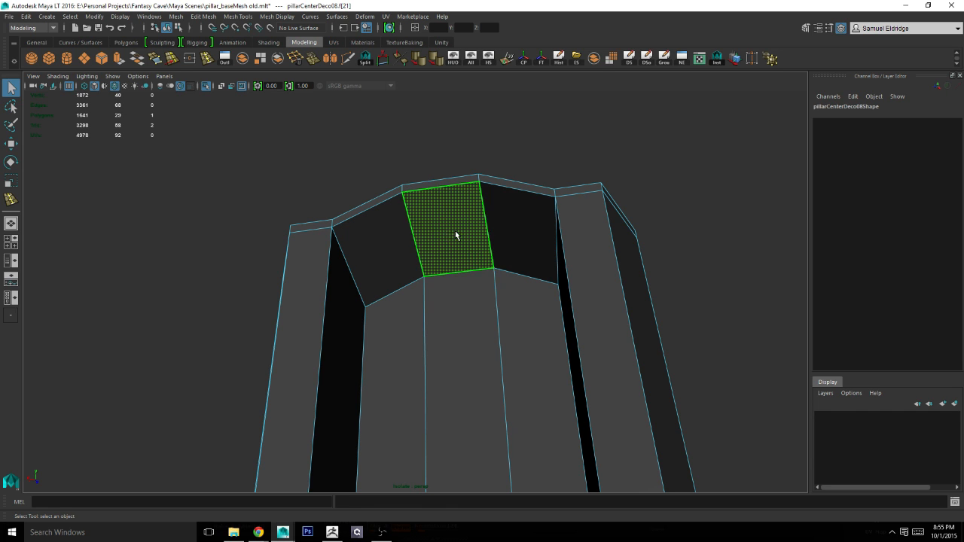
left_click(532, 241)
left_click(373, 237)
right_click_drag(375, 238, 383, 262)
key("Delete")
left_click(529, 244)
key("Delete")
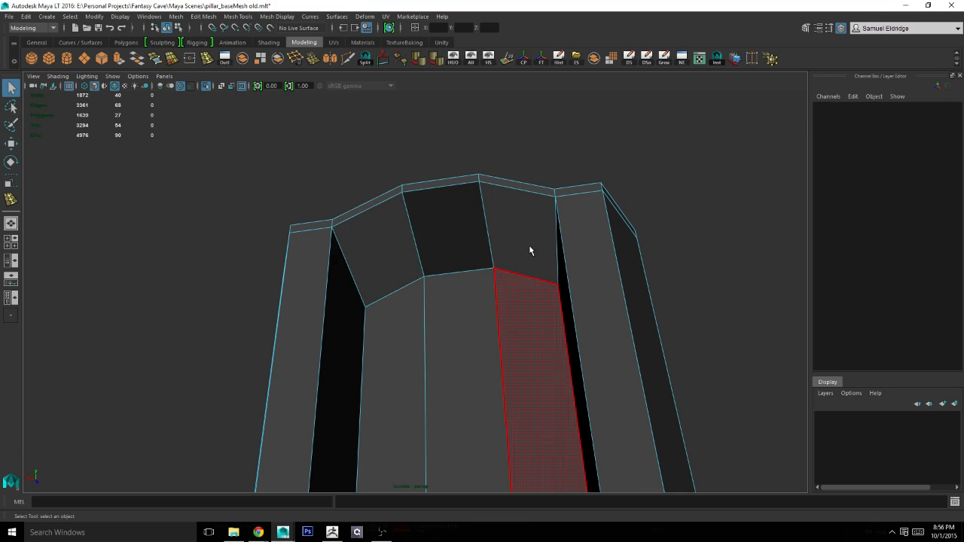
Delete the remaining middle face beneath the arched top of the recess.
left_click_drag(454, 239, 487, 243, "alt")
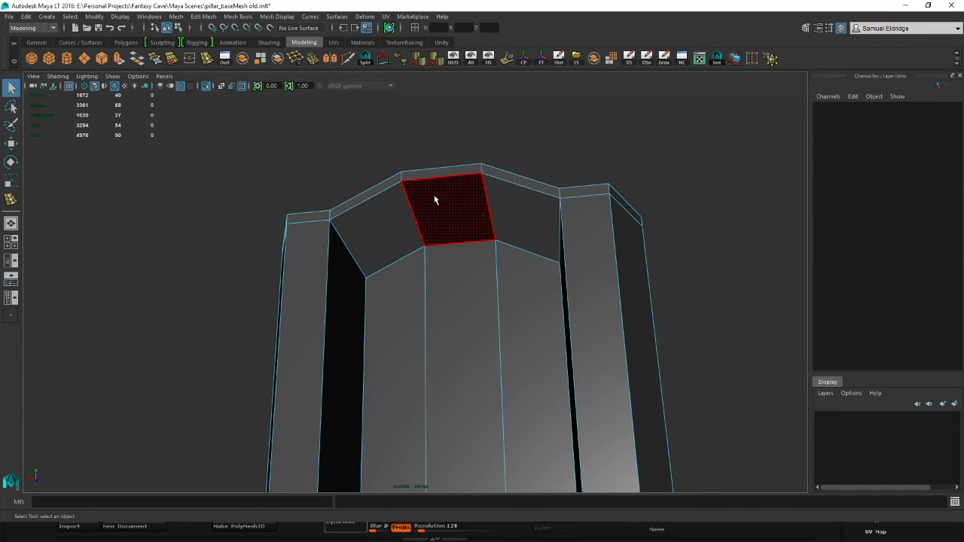
left_click(460, 219)
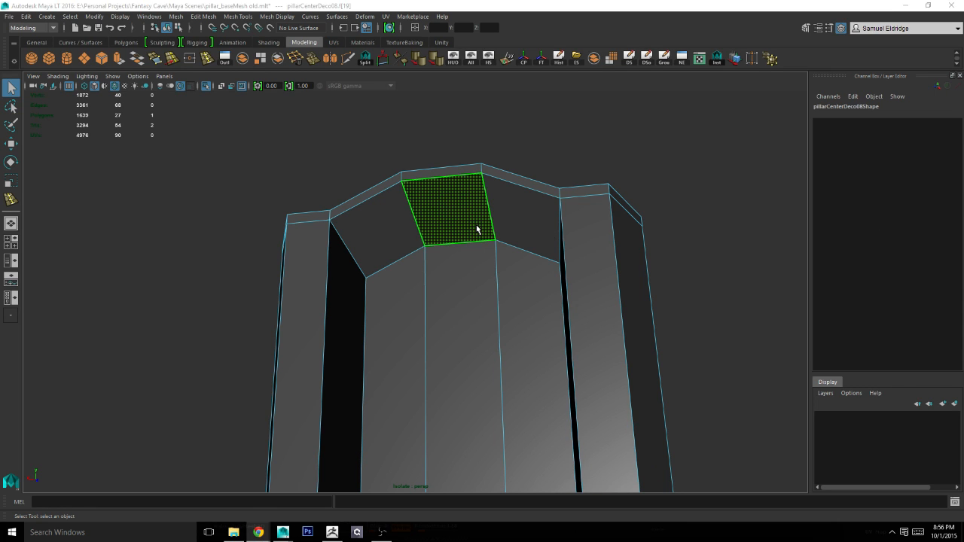
left_click_drag(550, 216, 282, 137, "alt")
key("Delete")
Rebuild the middle face of the recess's arched top with the Append to Polygon tool, bridging its upper and lower boundary edges.
left_click(441, 231)
right_click_drag(495, 280, 587, 243)
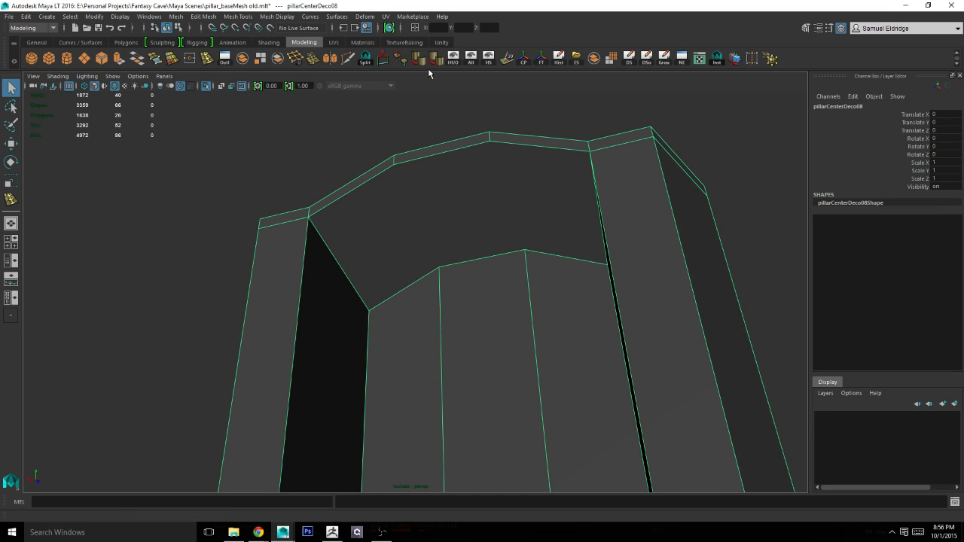
key("y")
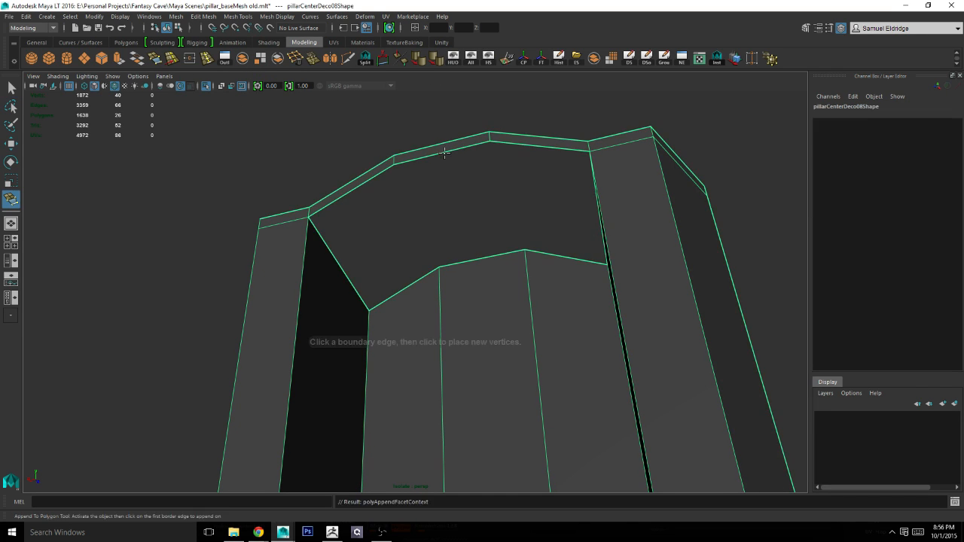
left_click(476, 258)
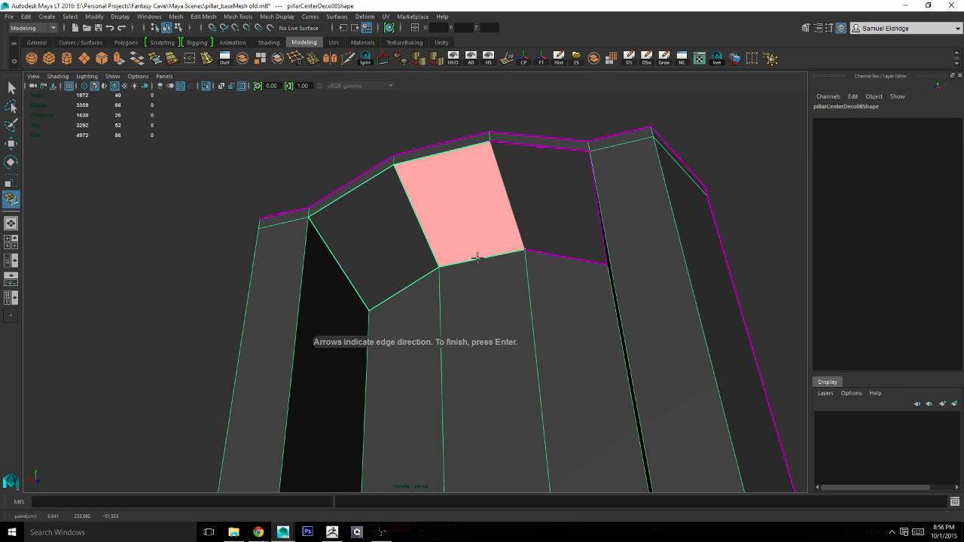
key("Return")
Append the two outer faces of the recess's arched top between their upper and lower boundary edges.
left_click(562, 147)
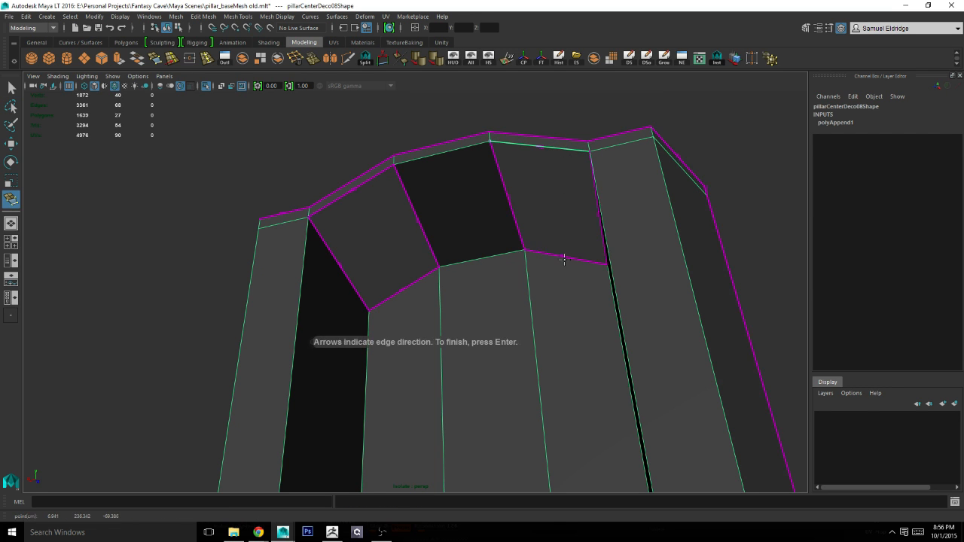
left_click(565, 257)
key("Return")
left_click(352, 191)
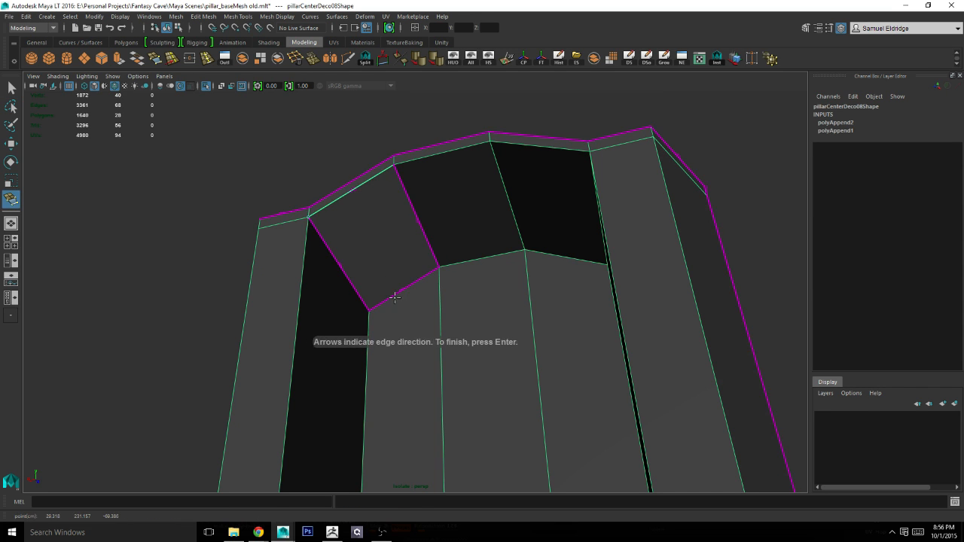
left_click(393, 292)
key("Return")
Select the panel in object mode and inspect the rebuilt arched top in smooth preview, ending in the unsmoothed display.
left_click_drag(394, 292, 493, 288, "alt")
right_click_drag(521, 274, 626, 201)
left_click(572, 249)
scroll(601, 286, "down", 4)
mouse_move(602, 287)
left_mouse_down("alt")
mouse_move(604, 162)
mouse_move(608, 192)
mouse_move(591, 199)
left_mouse_up("alt")
key("3")
key("1")
scroll(597, 166, "down", 3)
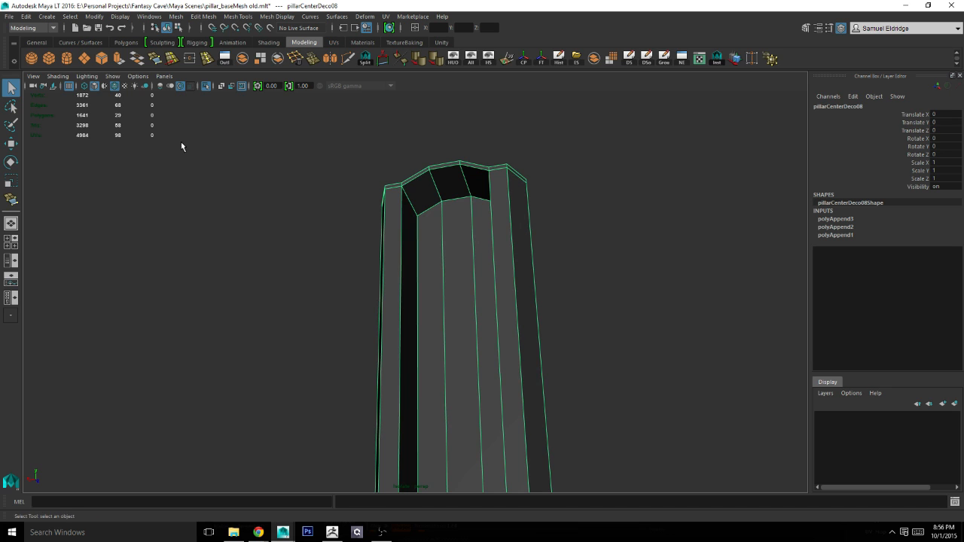
Apply Cleanup to the panel with non-planar faces tessellated.
left_click(176, 16)
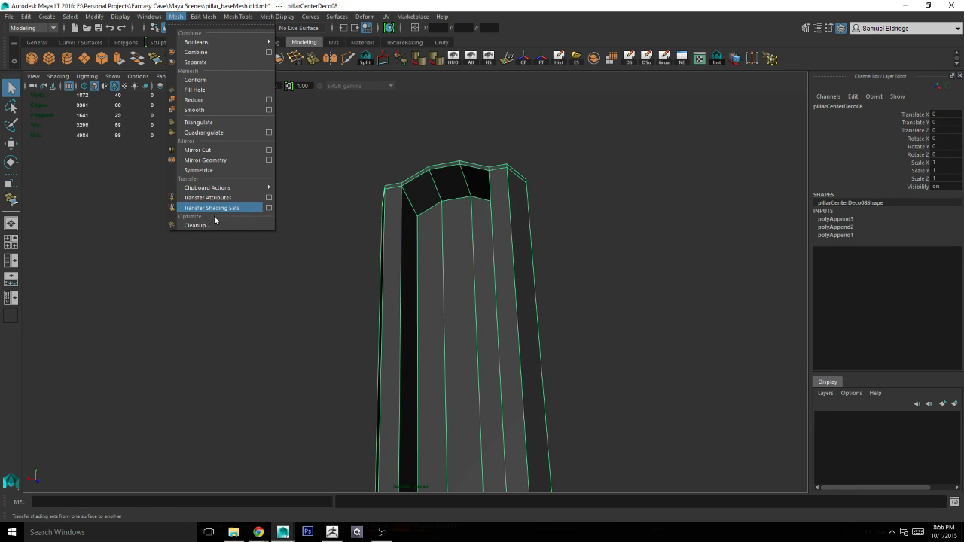
left_click(252, 225)
left_click(233, 440)
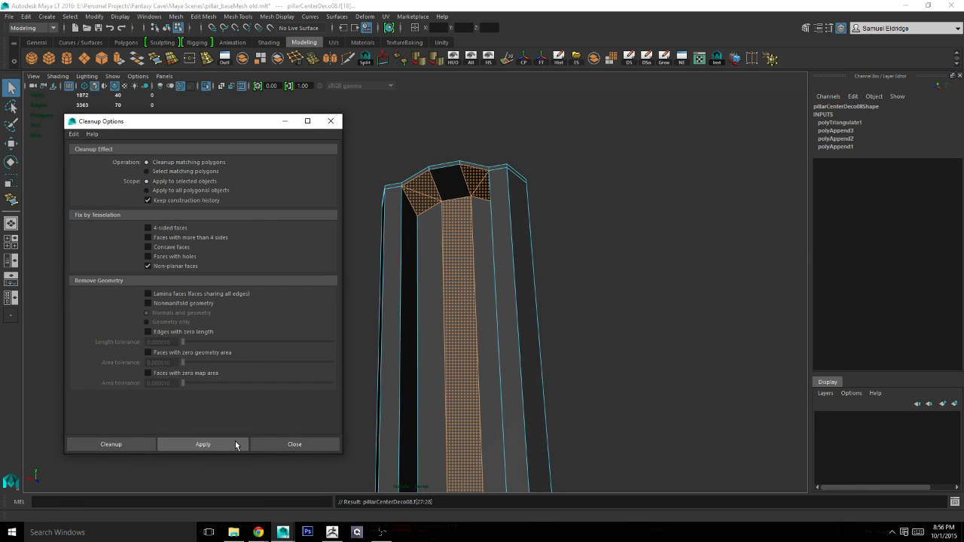
Examine the cleaned-up faces along the recess from its arched top to its lower end, with the panel back in object mode.
left_click_drag(481, 274, 547, 255, "alt")
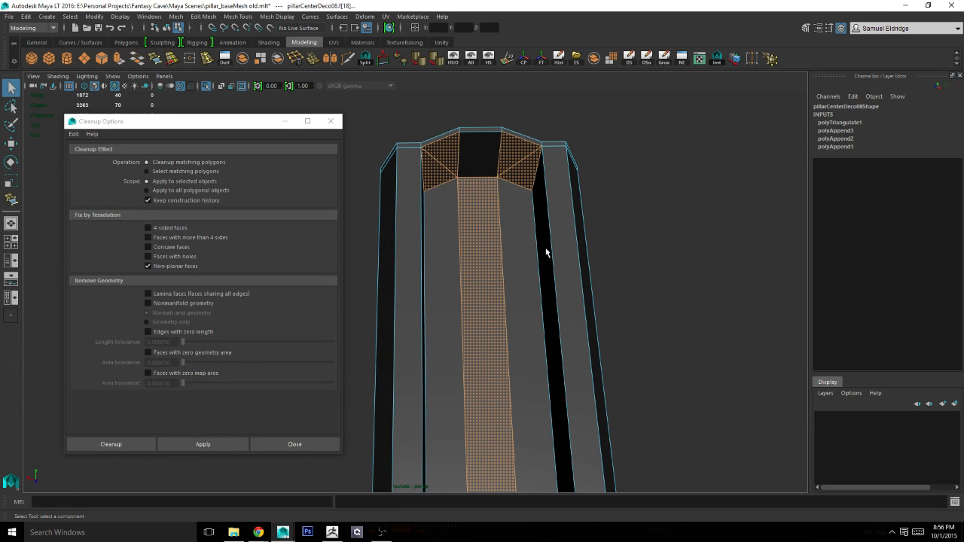
right_click_drag(547, 253, 505, 249, "alt")
left_click_drag(505, 249, 507, 305, "alt")
middle_click_drag(508, 306, 477, 173, "alt")
right_click_drag(477, 173, 495, 172, "alt")
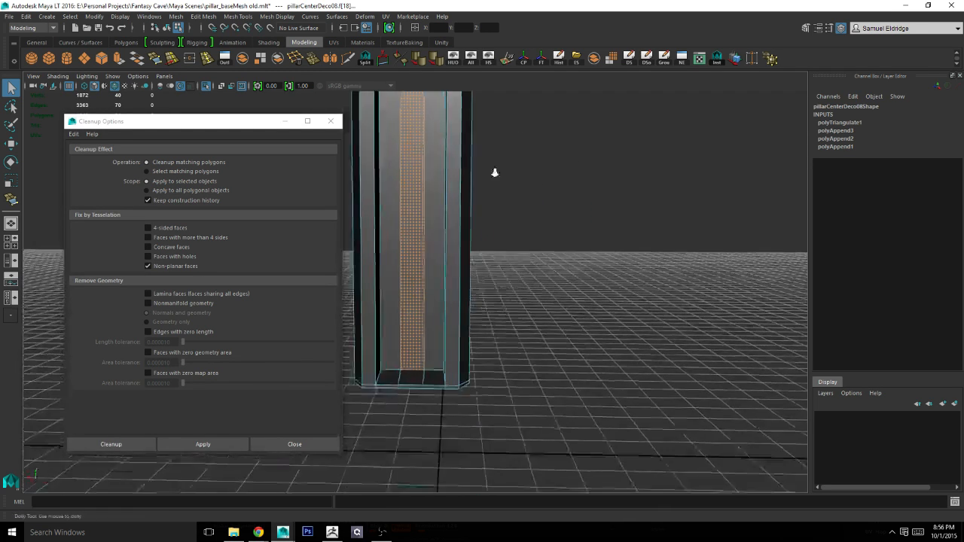
left_click_drag(495, 172, 520, 204, "alt")
left_click(488, 181)
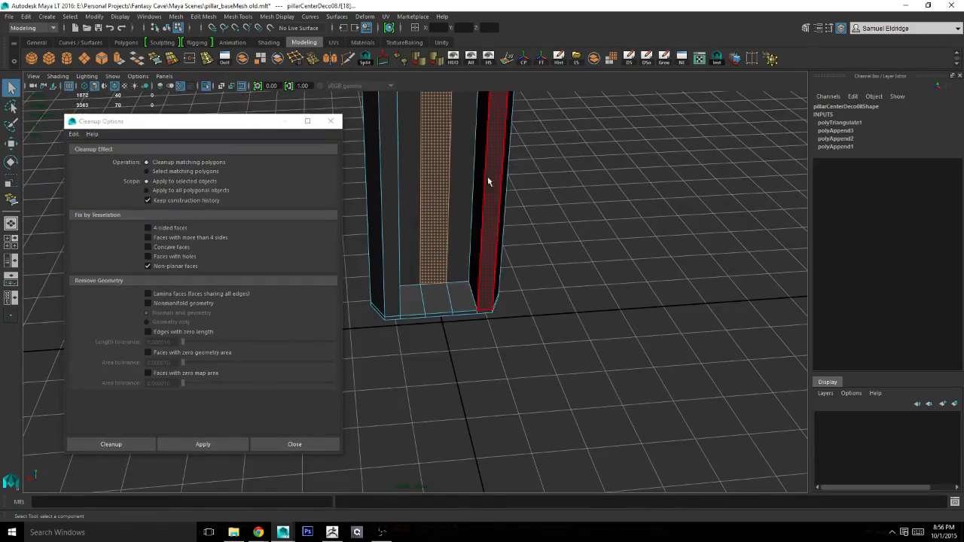
right_click_drag(463, 182, 525, 133)
left_click(548, 198)
left_click_drag(547, 199, 428, 189, "alt")
right_click_drag(428, 188, 458, 190, "alt")
left_click_drag(458, 190, 561, 162, "alt")
right_click_drag(561, 161, 590, 194, "alt")
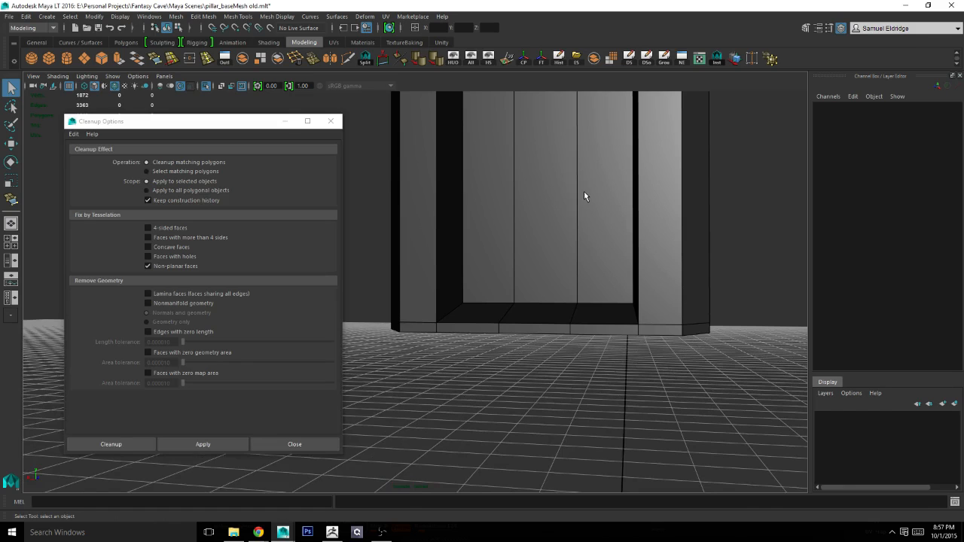
Select the panel, add 4-sided faces to the Cleanup tessellation options, apply it and inspect the resulting triangulation.
left_click_drag(585, 193, 497, 241, "alt")
left_click(575, 242)
left_click(148, 227)
left_click(225, 445)
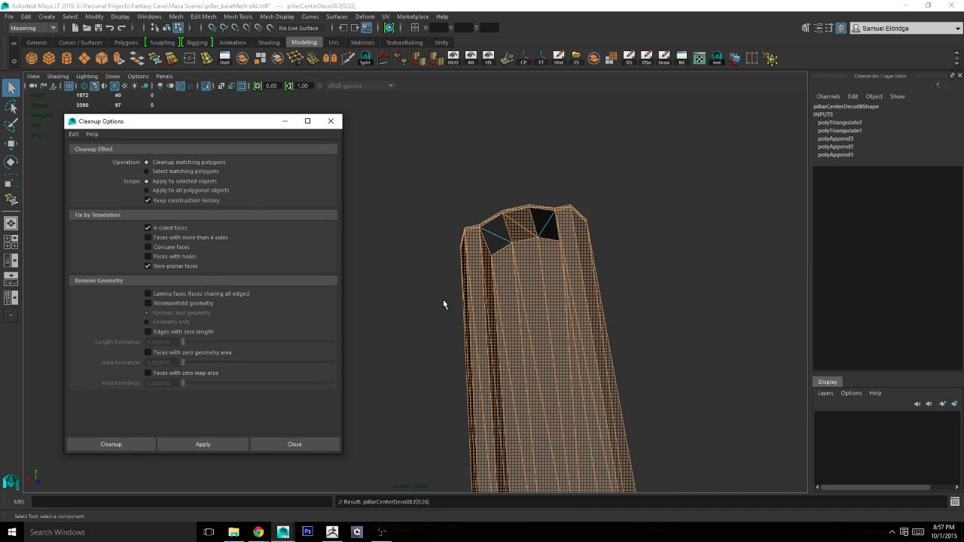
left_click_drag(443, 299, 525, 301, "alt")
left_click(625, 240)
left_click_drag(600, 296, 607, 297, "alt")
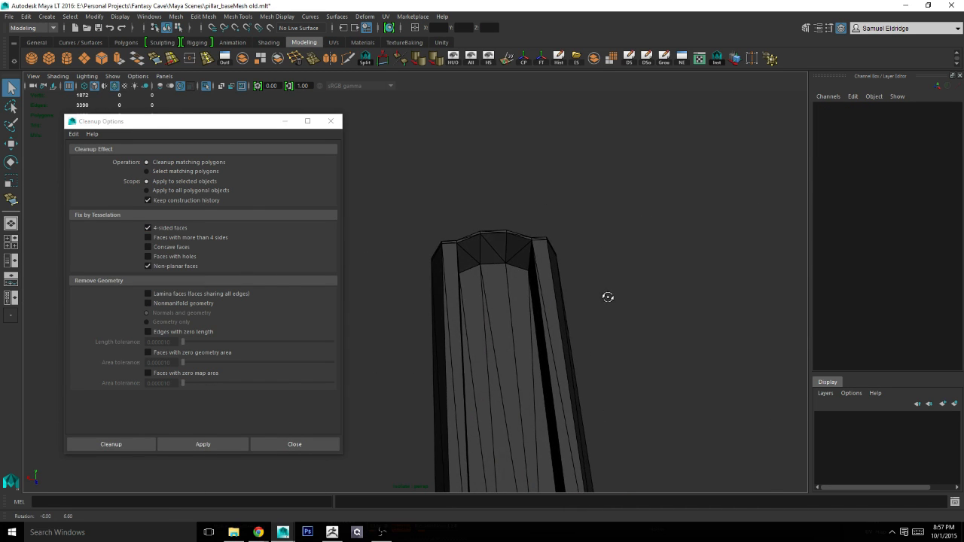
Undo both Cleanup triangulations on the panel, back to the three appended faces.
right_click_drag(472, 276, 520, 262)
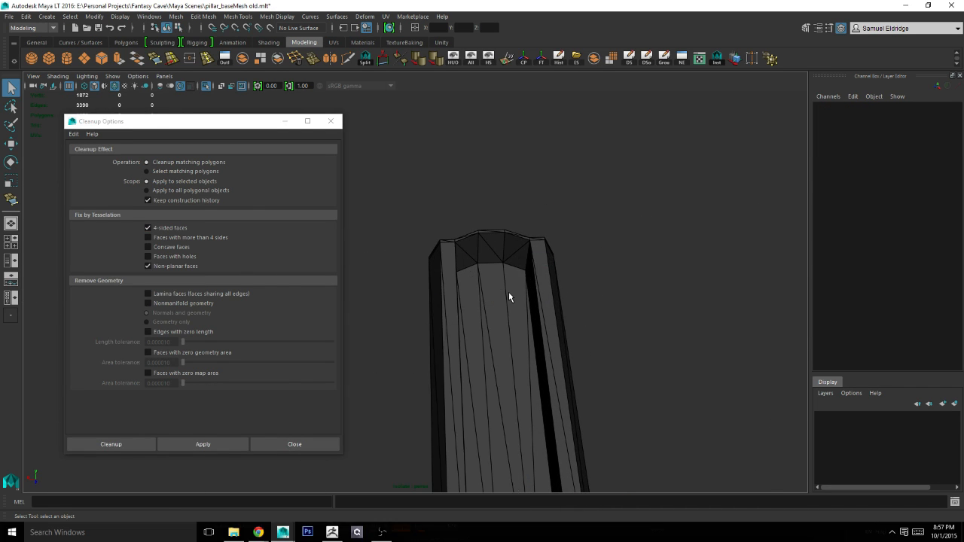
key("ctrl+z")
key("ctrl+z")
key("ctrl+z")
key("ctrl+z")
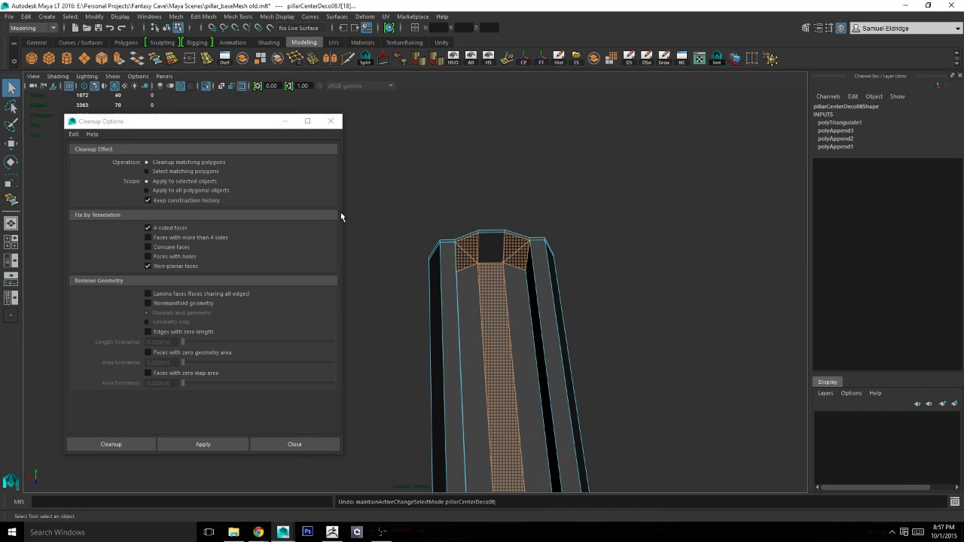
key("ctrl+z")
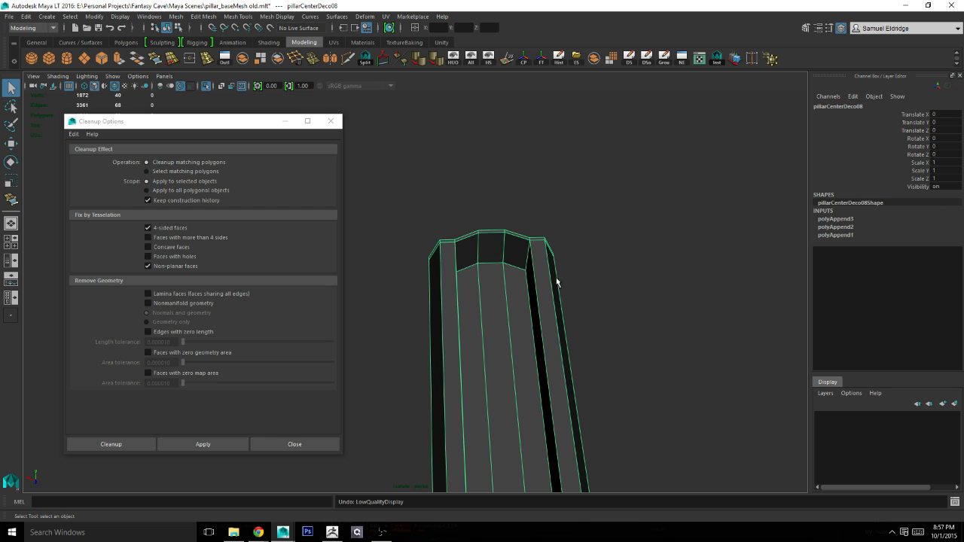
left_click_drag(557, 282, 547, 346, "alt")
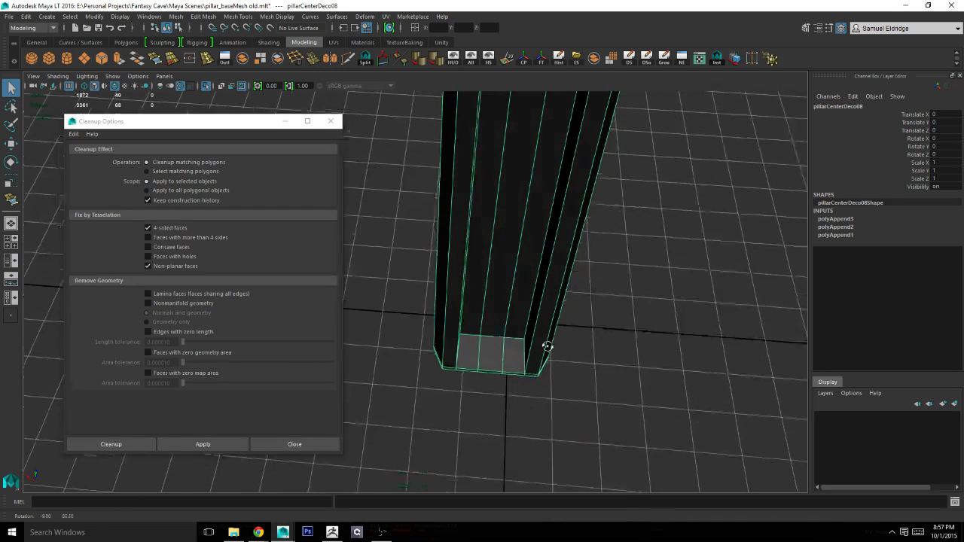
Delete the pillar panel's construction history and export the selection, replacing pillarCenterDecor08.obj.
right_click_drag(548, 346, 585, 294, "alt")
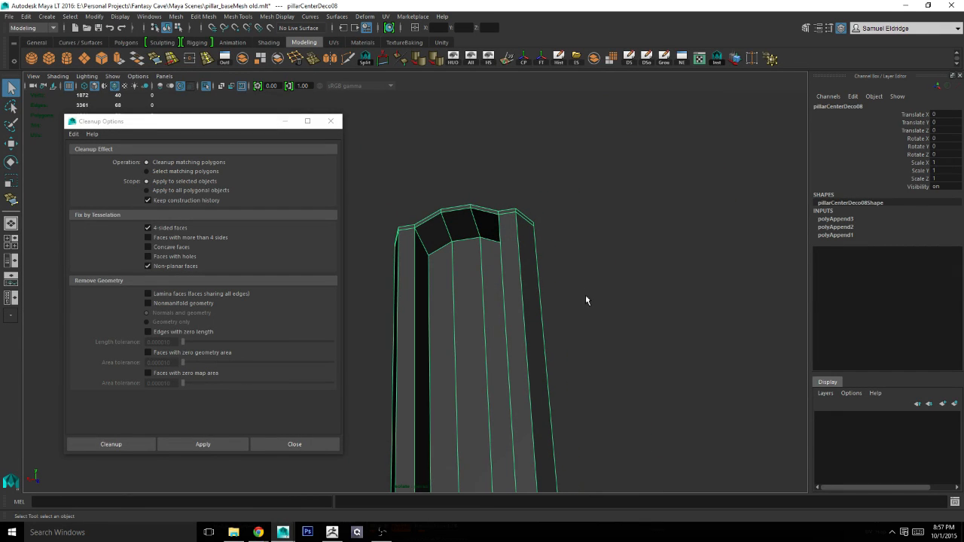
left_click_drag(467, 285, 693, 148, "alt")
left_click(559, 58)
left_click(576, 58)
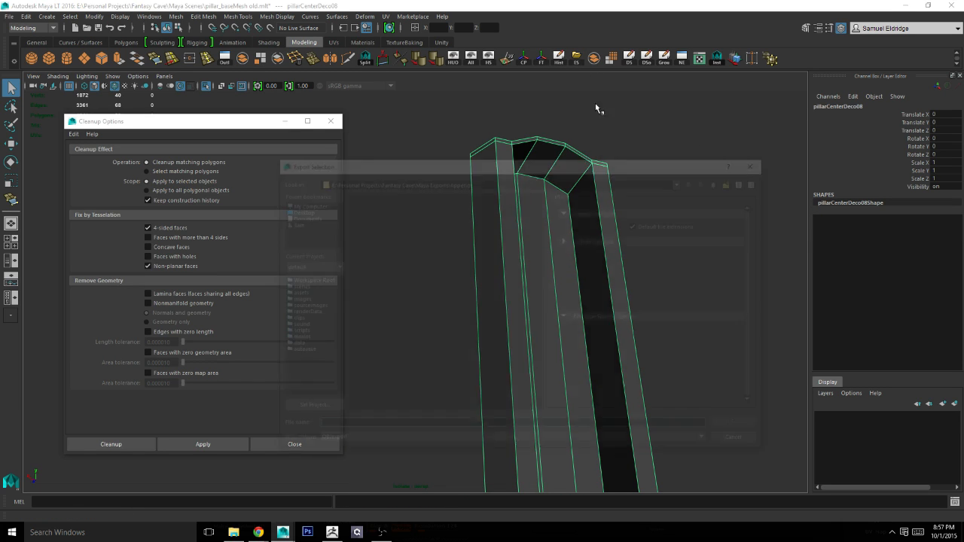
double_click(395, 210)
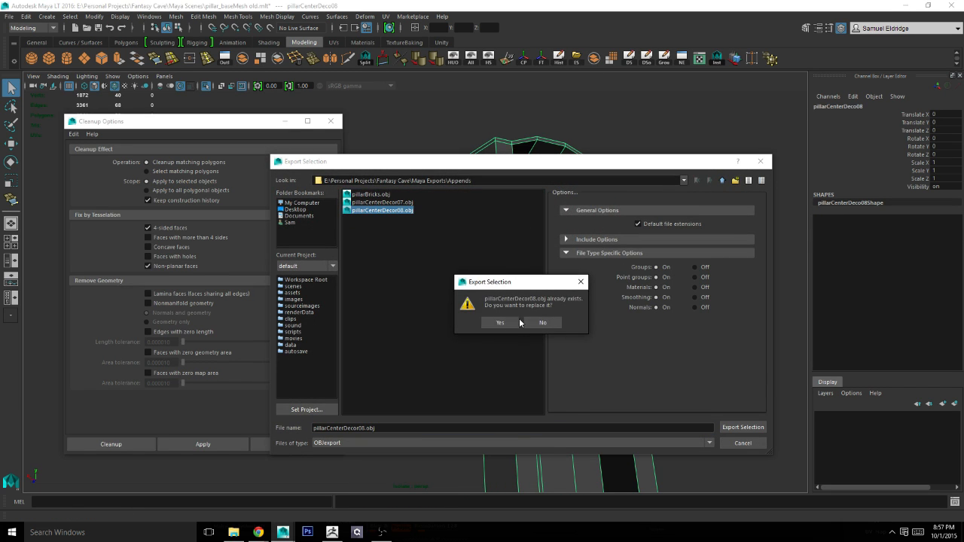
left_click(502, 322)
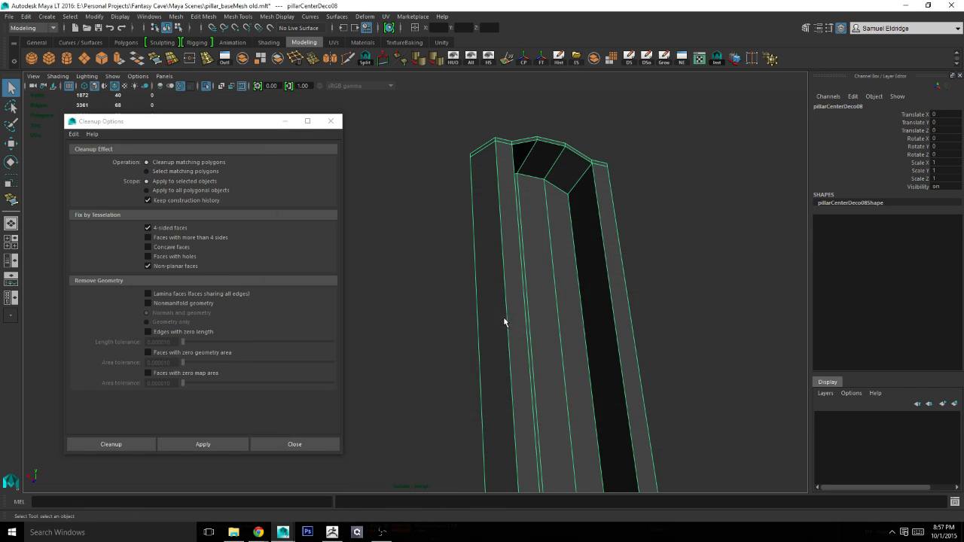
Switch to ZBrush, import the exported pillarCenterDecor08.obj into the current tool, and inspect its geometry.
left_click(332, 532)
left_click_drag(820, 167, 572, 233)
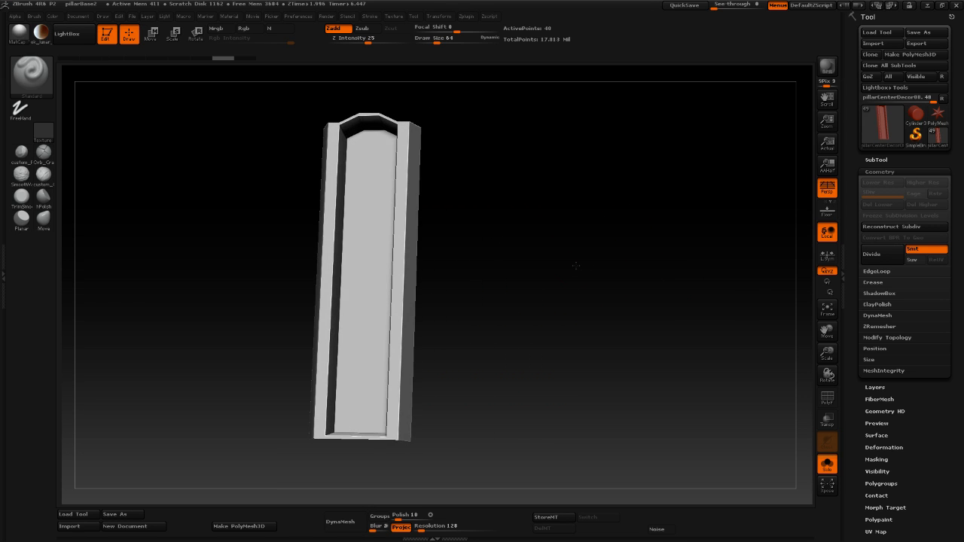
left_click(883, 47)
double_click(216, 95)
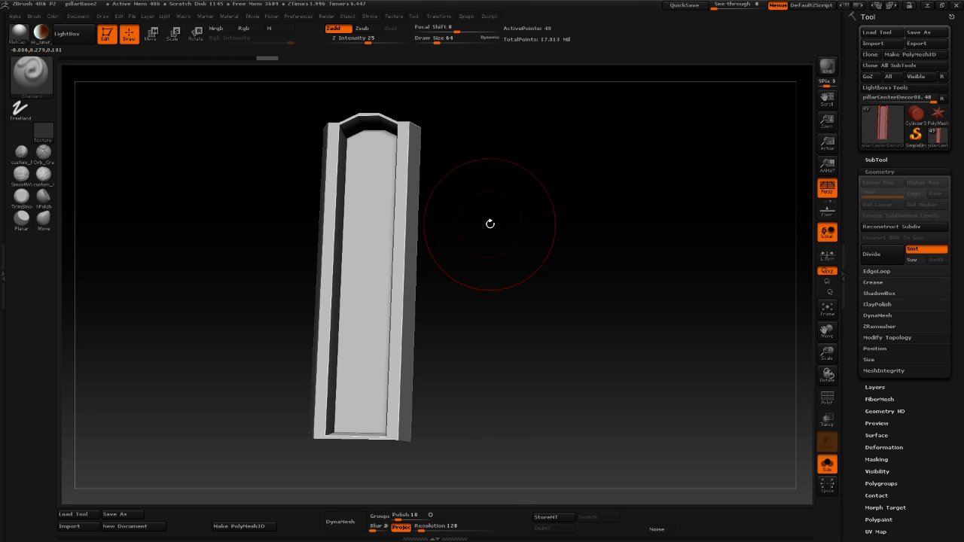
mouse_move(490, 221)
left_mouse_down()
mouse_move(492, 241)
mouse_move(540, 251)
mouse_move(559, 239)
mouse_move(543, 279)
mouse_move(557, 251)
left_mouse_up()
key("shift+f")
key("shift+f")
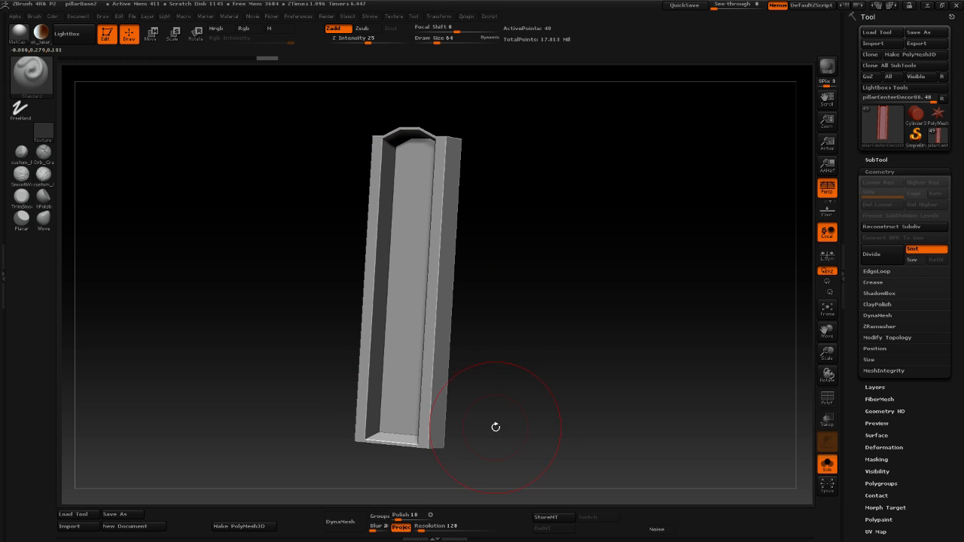
Try to DynaMesh the imported panel at resolution 2048, inspect the result, and undo the remesh.
left_click(339, 522)
left_click_drag(467, 417, 557, 387)
key("ctrl+z")
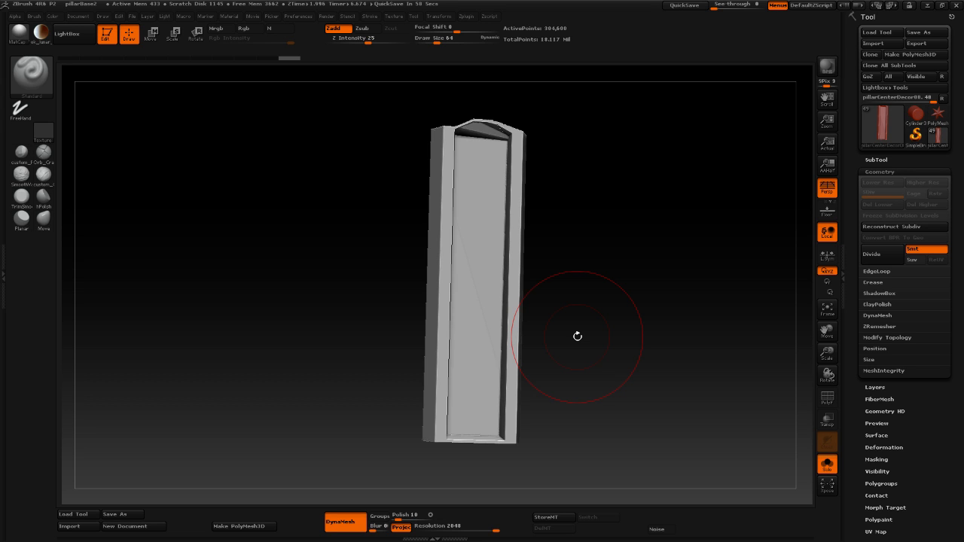
left_click_drag(614, 293, 614, 409)
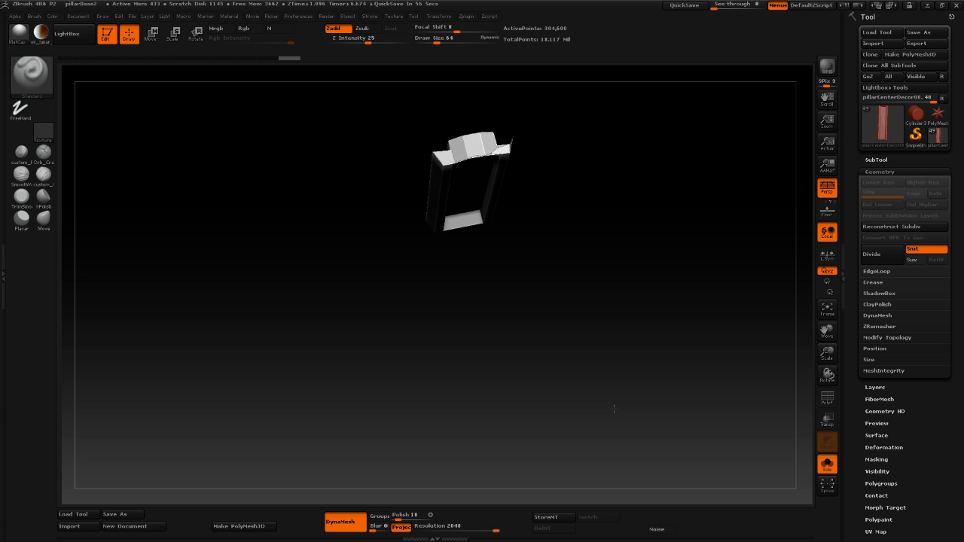
left_click_drag(614, 408, 589, 303)
key("ctrl+z")
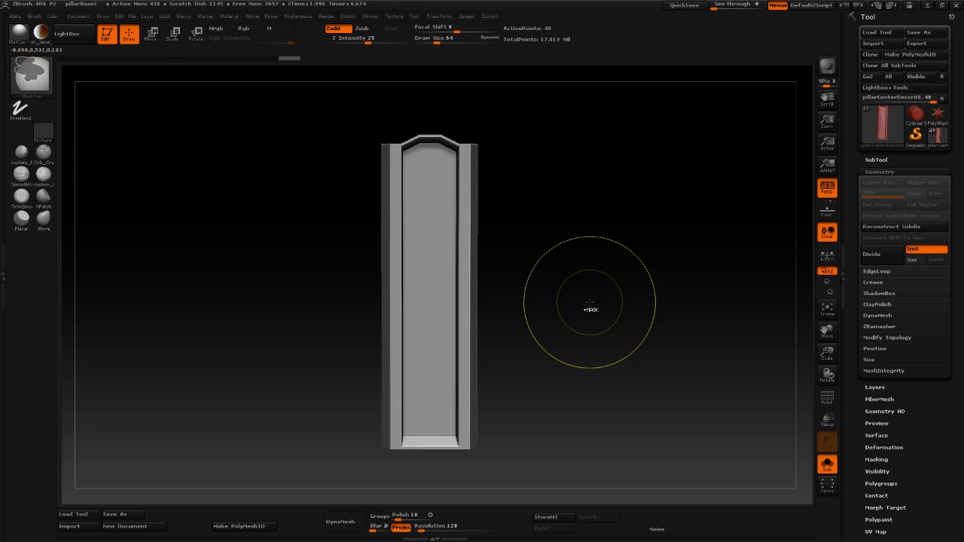
Switch back to Maya, select the panel's open border edges, and close the Cleanup Options window.
key("alt+Tab")
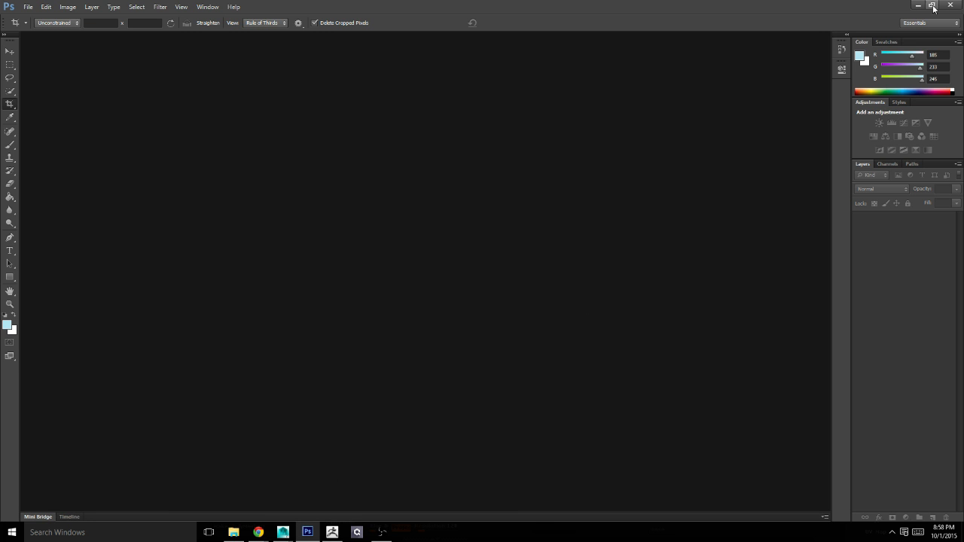
left_click(919, 5)
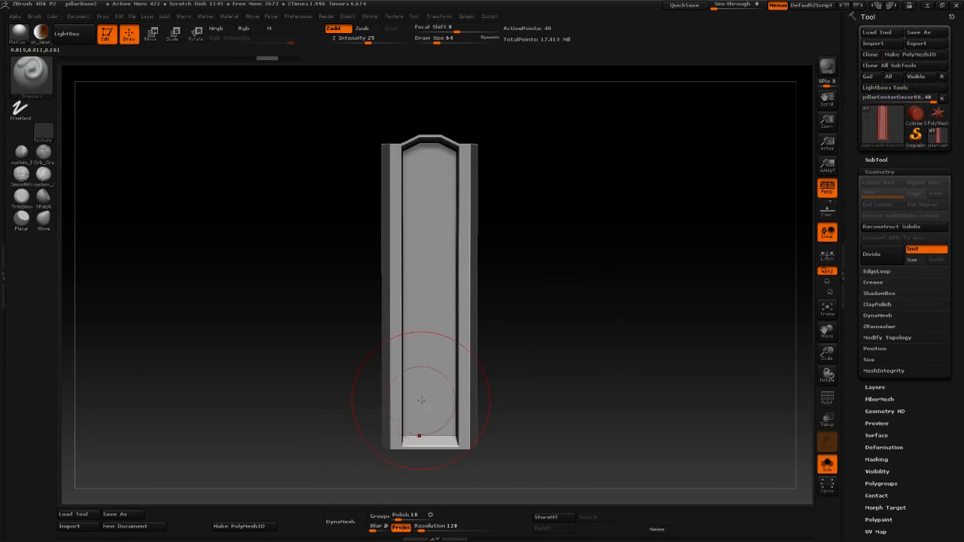
key("alt+Tab")
left_click_drag(462, 315, 476, 211, "alt")
right_click_drag(477, 212, 474, 174)
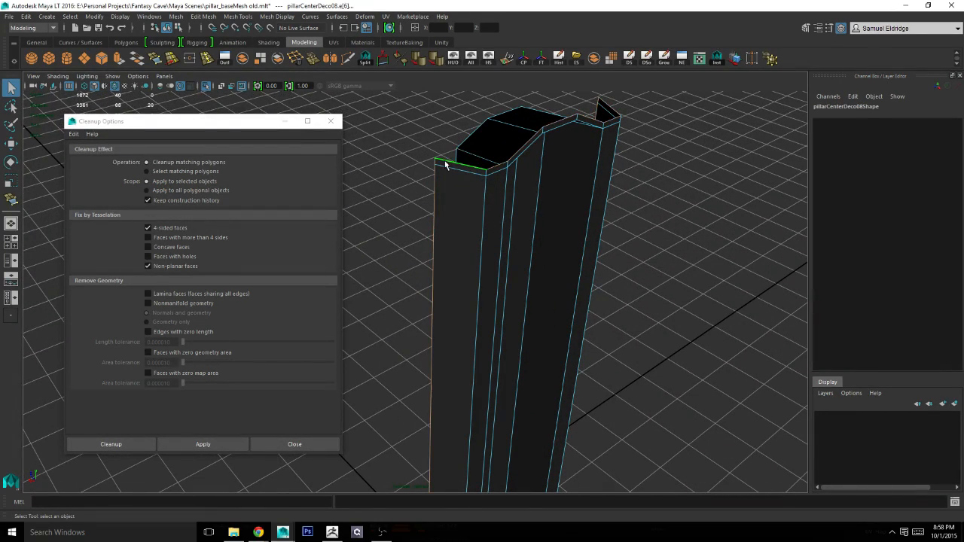
left_click_drag(445, 164, 444, 235, "alt")
left_click(331, 121)
left_click_drag(306, 200, 175, 112, "alt")
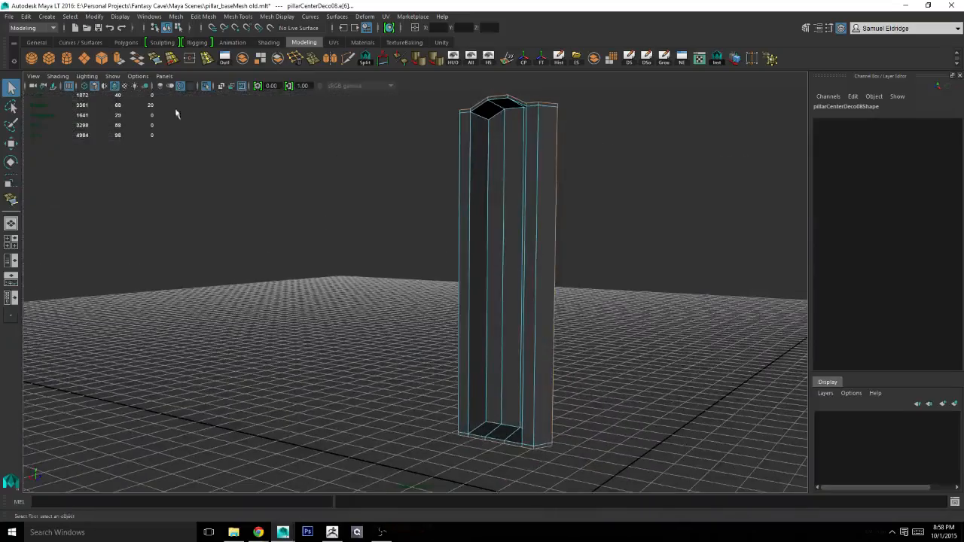
left_click(118, 59)
mouse_move(334, 193)
left_mouse_down("alt")
mouse_move(339, 219)
mouse_move(363, 236)
mouse_move(473, 204)
mouse_move(392, 194)
left_mouse_up("alt")
key("q")
right_click_drag(393, 189, 676, 306)
key("ctrl+z")
key("ctrl+z")
Select all of the panel's vertices and merge them with a distance threshold of 0.01.
right_click_drag(622, 275, 604, 224)
left_click(591, 275)
left_click_drag(553, 292, 390, 291, "alt")
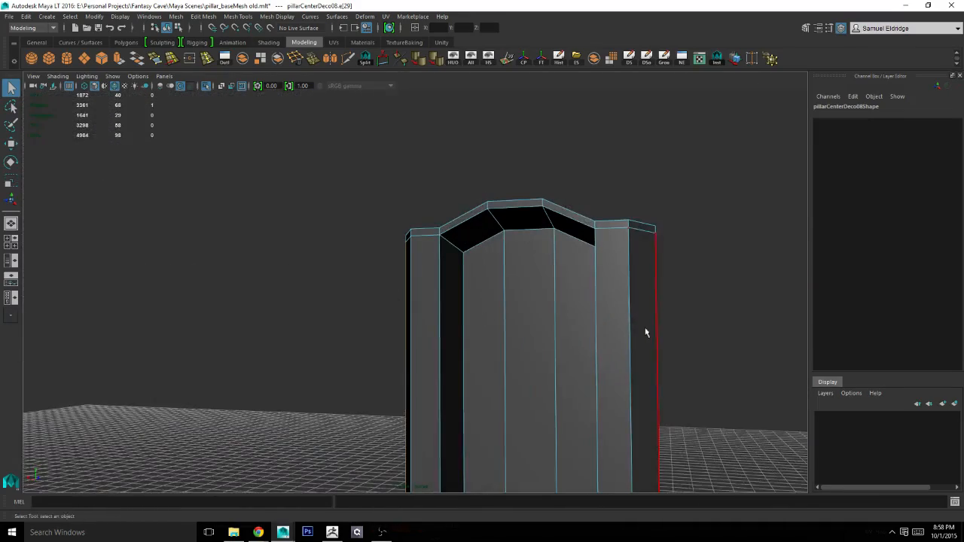
left_click(646, 333)
middle_click_drag(682, 353, 656, 301, "alt")
right_click_drag(656, 301, 366, 256, "alt")
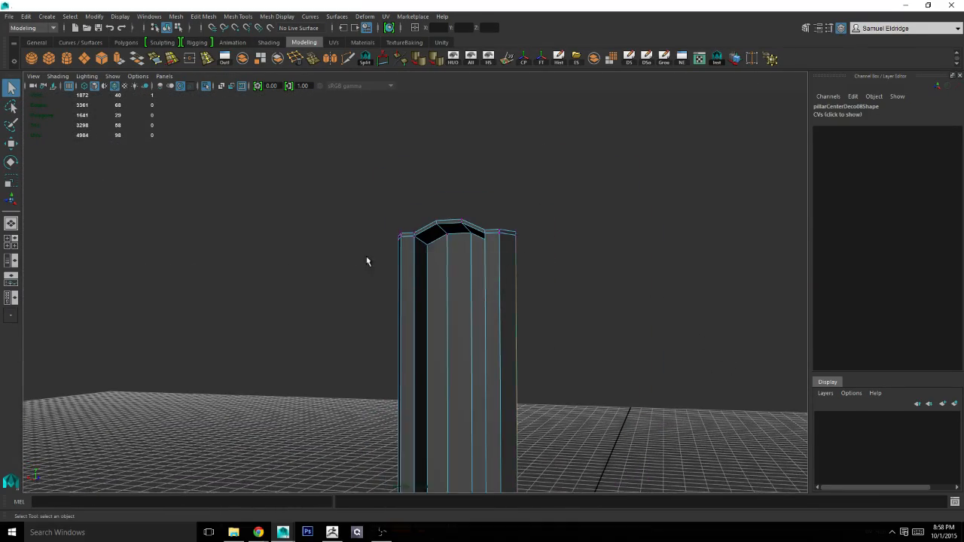
right_click_drag(572, 305, 463, 309, "alt")
middle_click_drag(463, 308, 480, 239, "alt")
left_click_drag(374, 142, 664, 497)
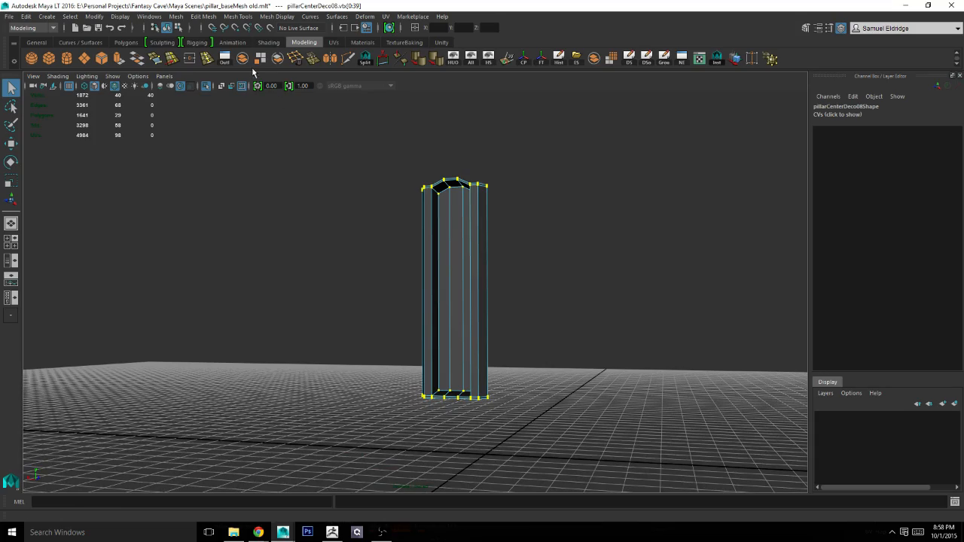
left_click(313, 58)
Insert a horizontal edge loop around the panel just below the top edge of its recess.
left_click_drag(392, 210, 509, 317, "alt")
key("q")
right_click_drag(430, 273, 501, 216)
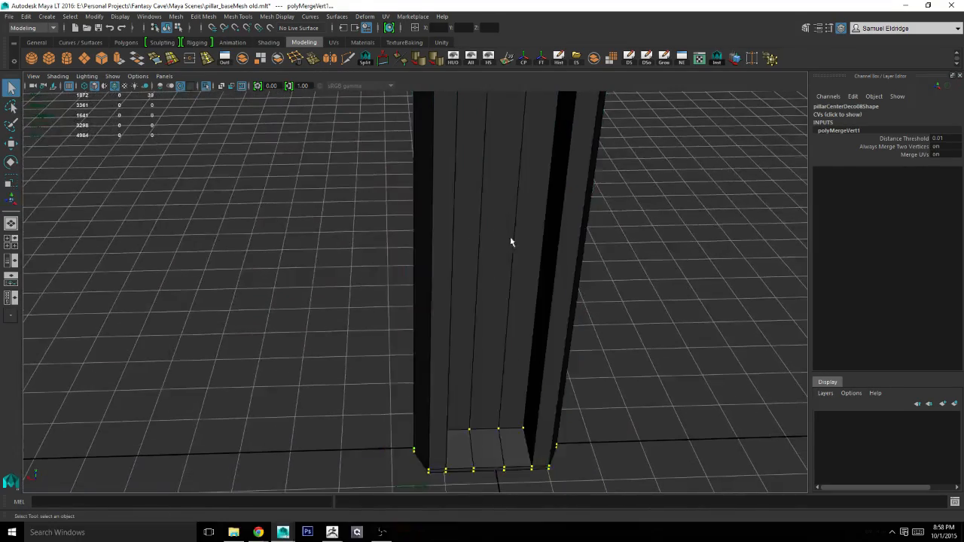
middle_click_drag(509, 238, 487, 393, "alt")
mouse_move(487, 397)
left_mouse_down("alt")
mouse_move(471, 327)
mouse_move(452, 302)
mouse_move(404, 343)
mouse_move(445, 327)
mouse_move(497, 329)
mouse_move(506, 395)
left_mouse_up("alt")
left_click(497, 323)
left_click(210, 64)
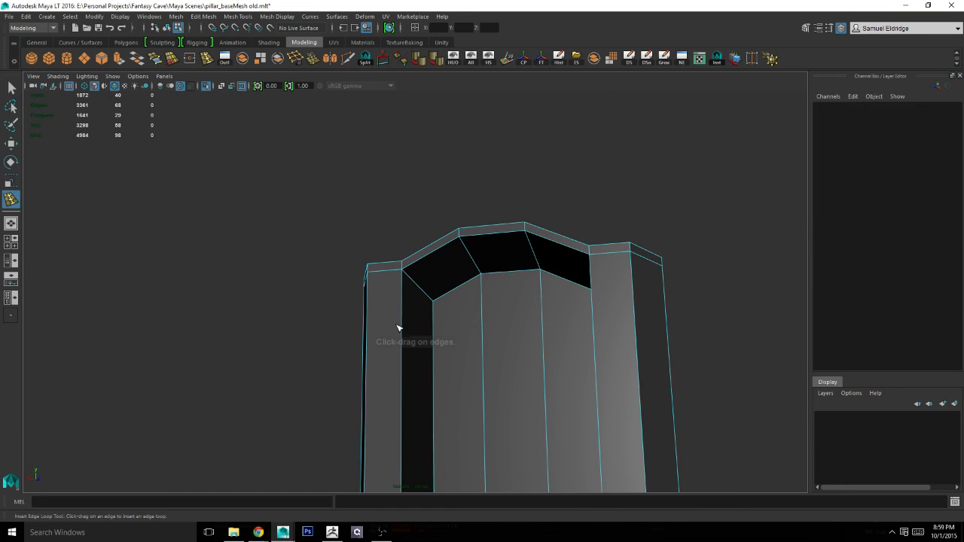
left_click(404, 277)
left_click_drag(409, 277, 502, 296, "alt")
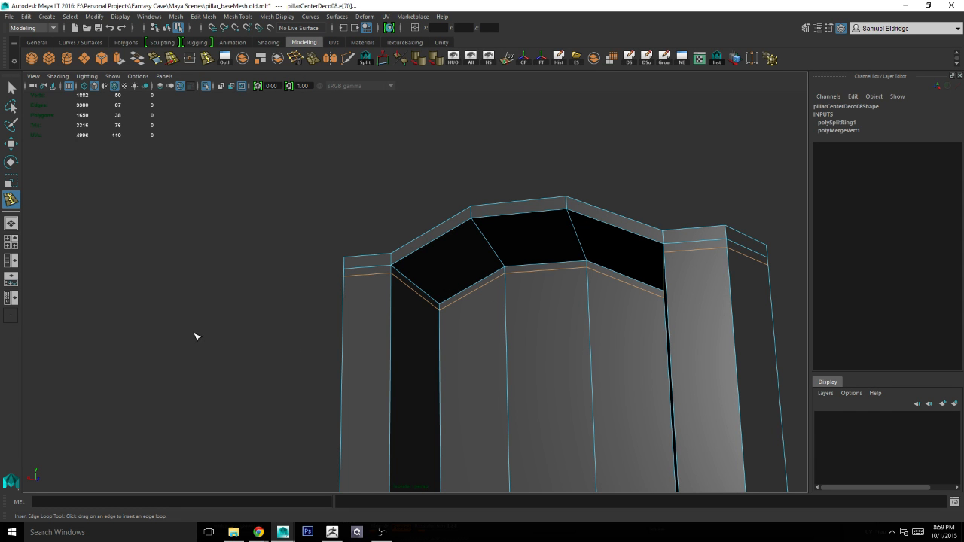
Insert vertical support edge loops along the back edges of both outer sides and around the panel's outer front corners.
left_click_drag(232, 335, 392, 347, "alt")
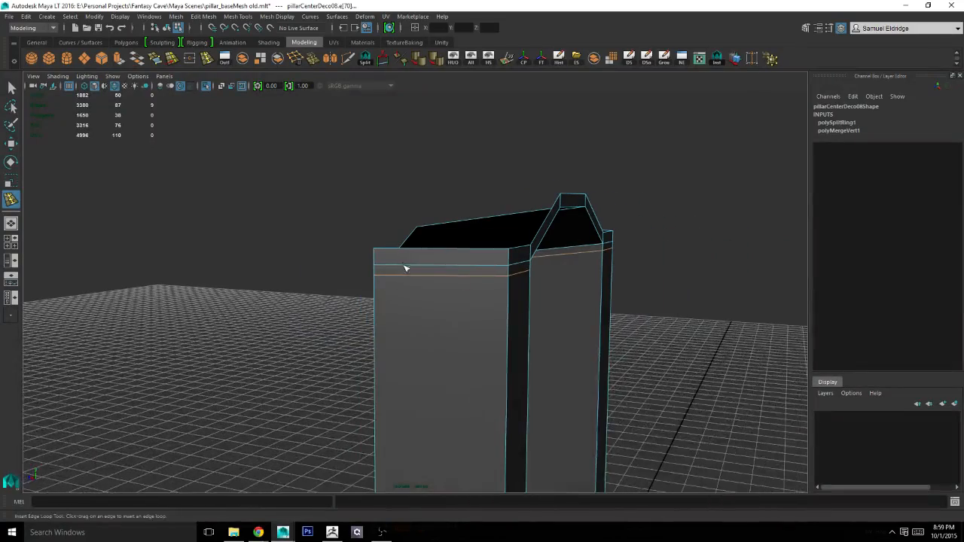
left_click(378, 267)
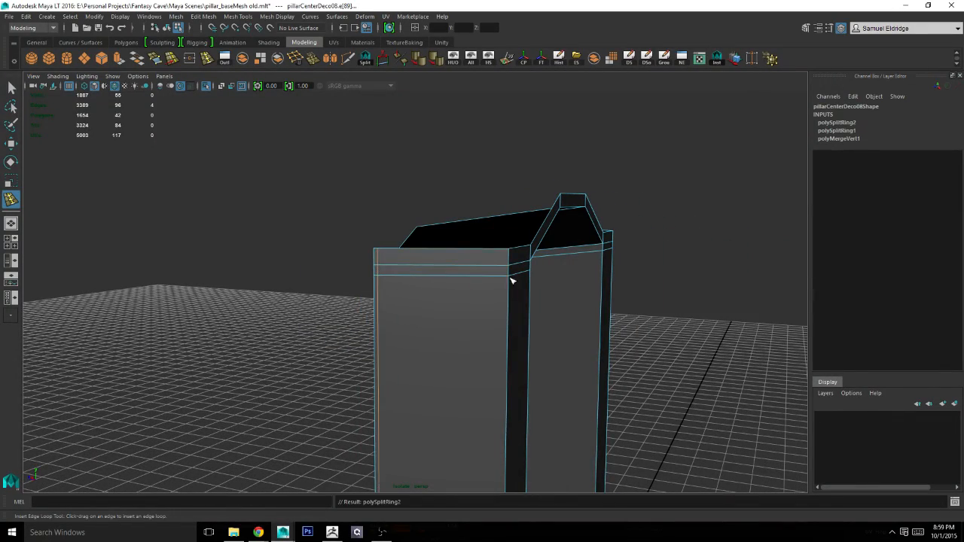
left_click_drag(512, 279, 578, 278, "alt")
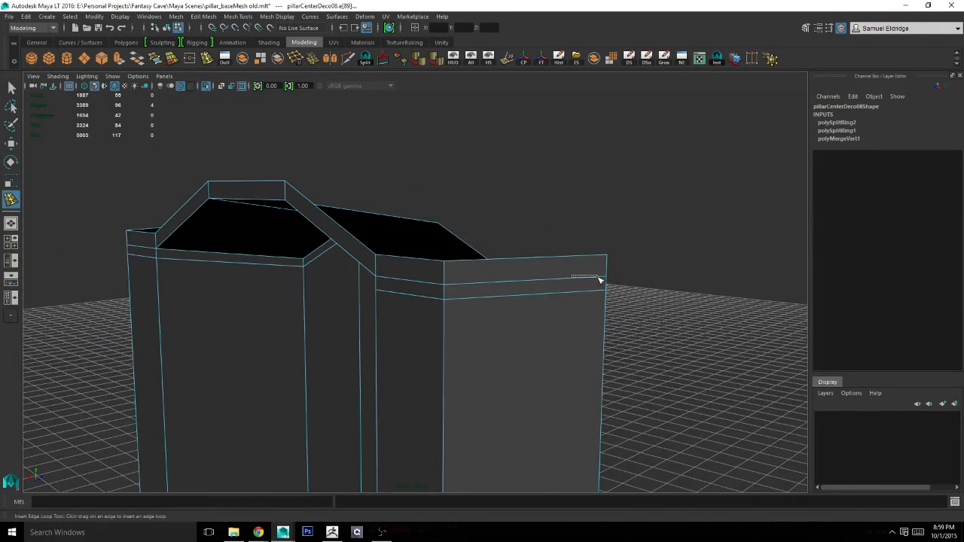
left_click(604, 280)
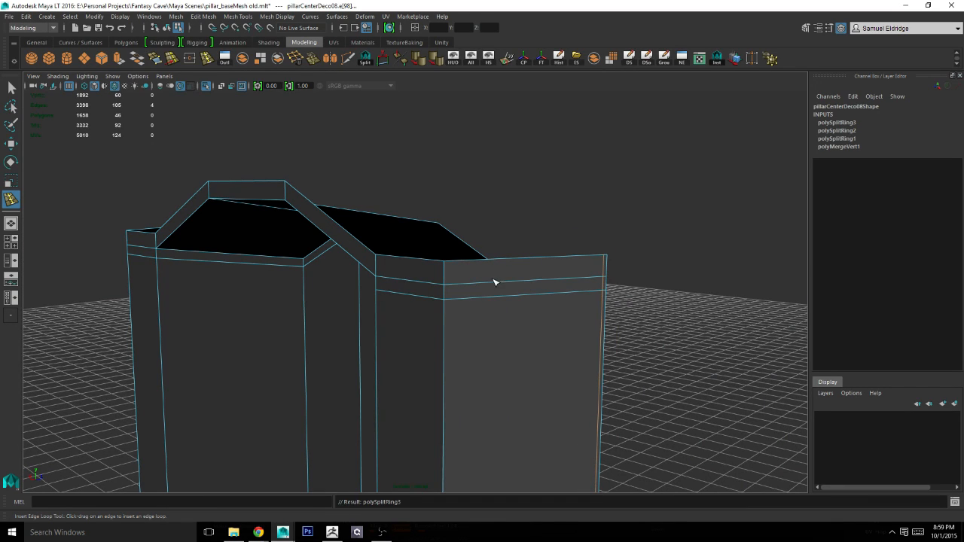
left_click(451, 286)
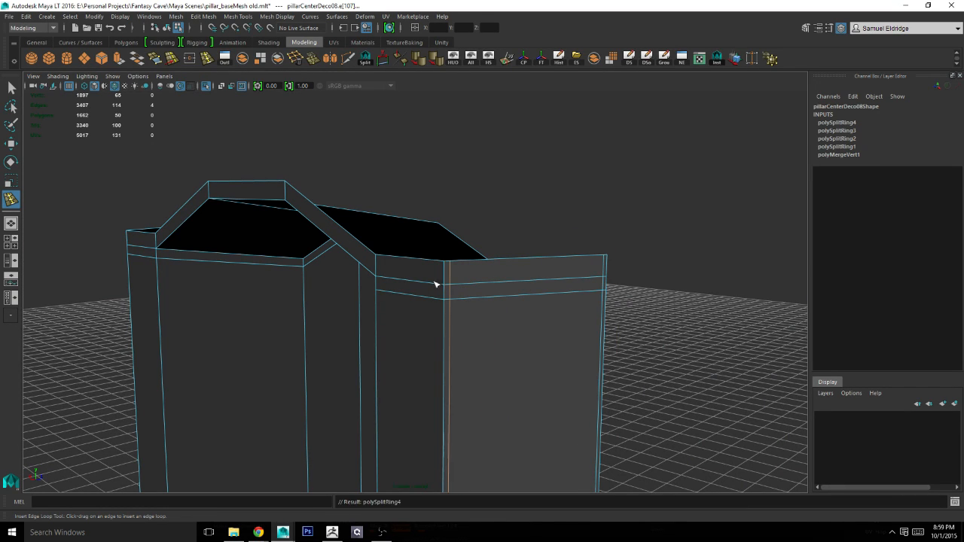
left_click_drag(438, 286, 440, 287)
left_click_drag(441, 287, 386, 271, "alt")
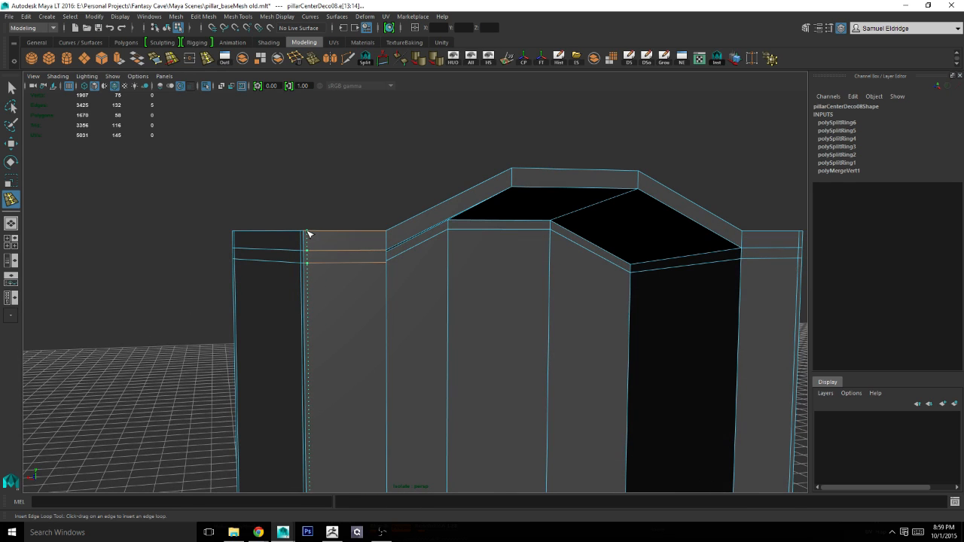
left_click_drag(307, 234, 284, 225)
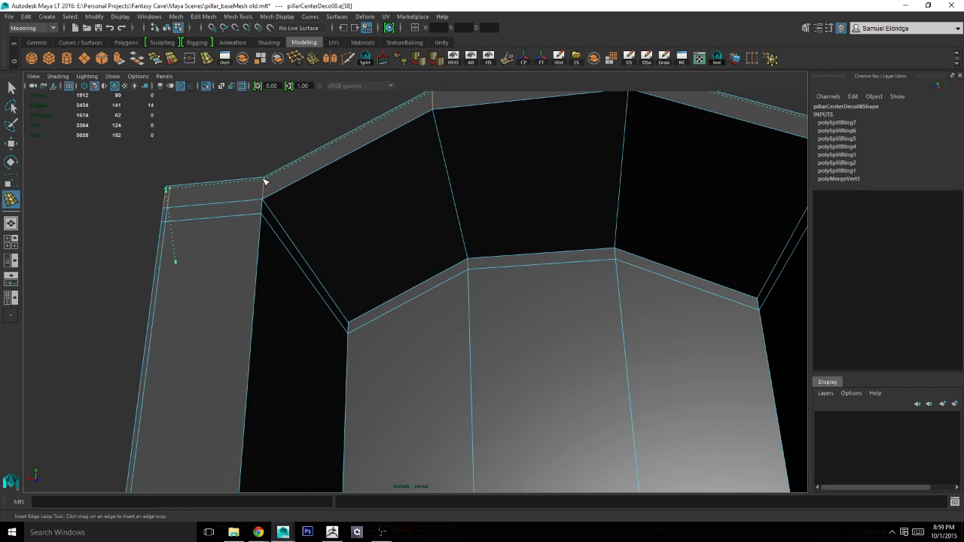
Insert support edge loops along the panel's top rim and beside the front vertical edge of the recess.
left_click_drag(264, 182, 284, 233)
left_click(260, 202)
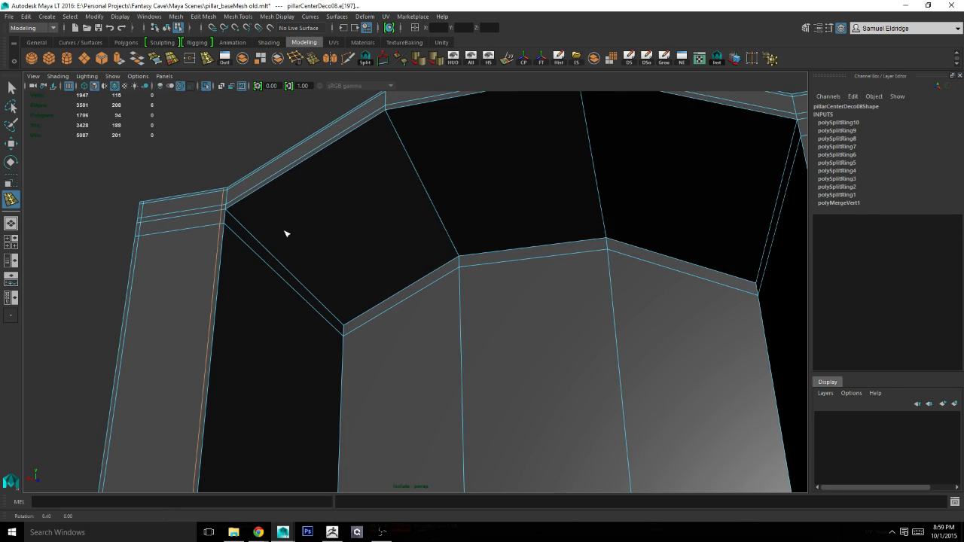
left_click(227, 231)
Insert vertical edge loops on both sides of the two upper corners of the recess's arch.
left_click_drag(264, 248, 476, 288, "alt")
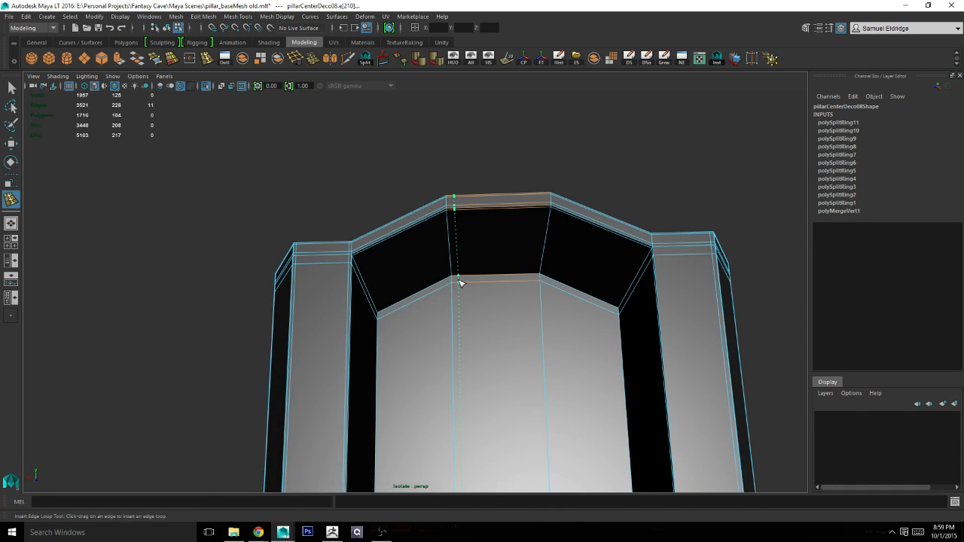
left_click(459, 280)
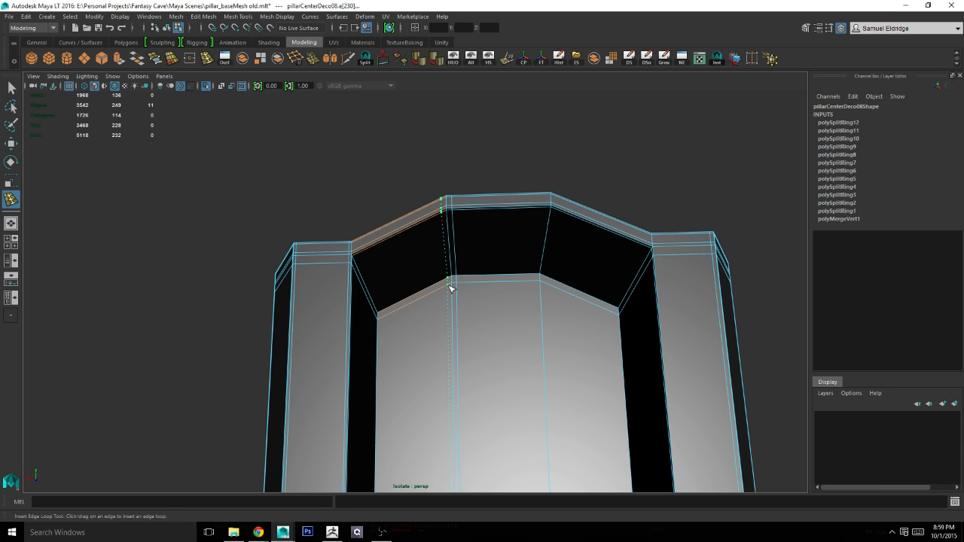
left_click(450, 288)
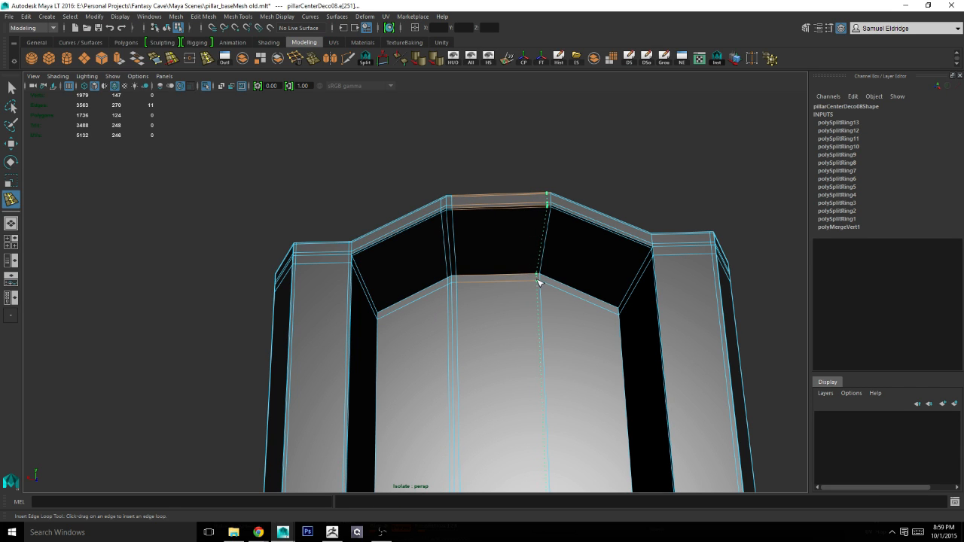
left_click(539, 283)
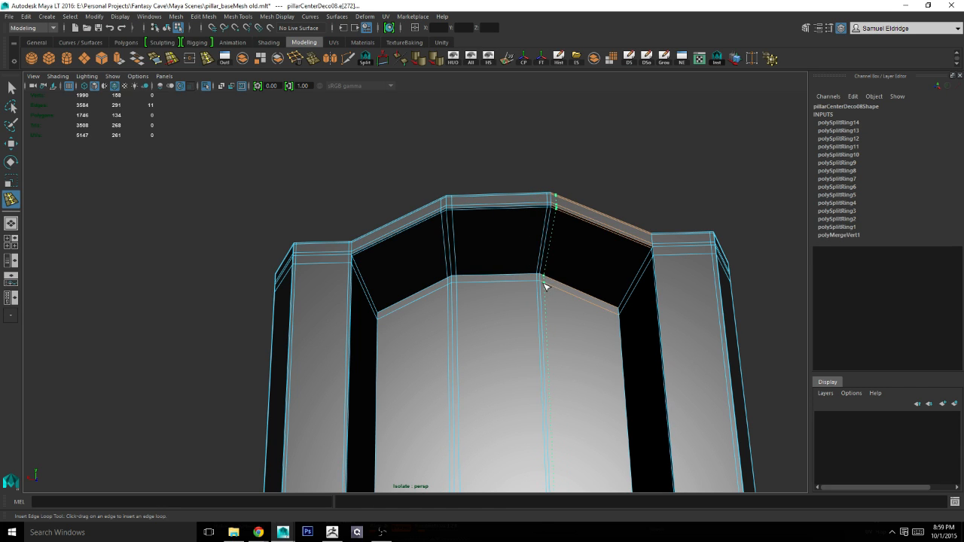
left_click(545, 287)
Insert edge loops on the arch's two slanted segments, close to the recess's side walls.
left_click_drag(545, 282, 359, 266, "alt")
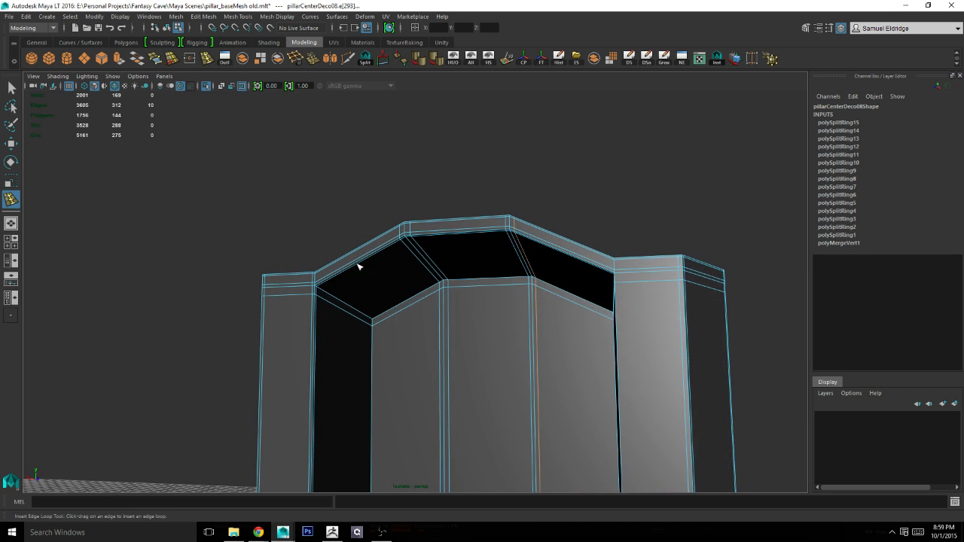
left_click(318, 278)
left_click_drag(562, 254, 597, 265)
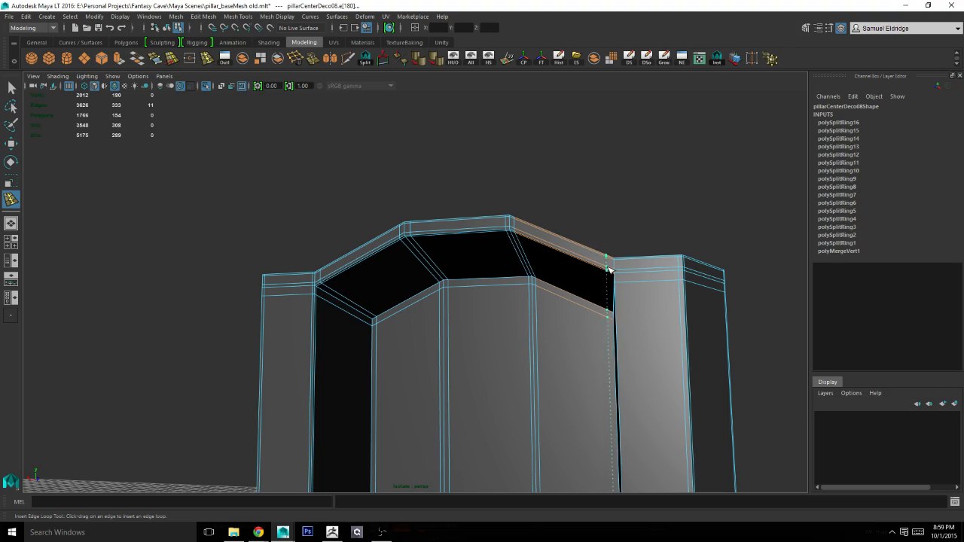
left_click(613, 270)
left_click_drag(613, 270, 467, 262, "alt")
middle_click_drag(467, 262, 471, 147, "alt")
right_click_drag(471, 147, 534, 172, "alt")
left_click_drag(534, 172, 503, 236, "alt")
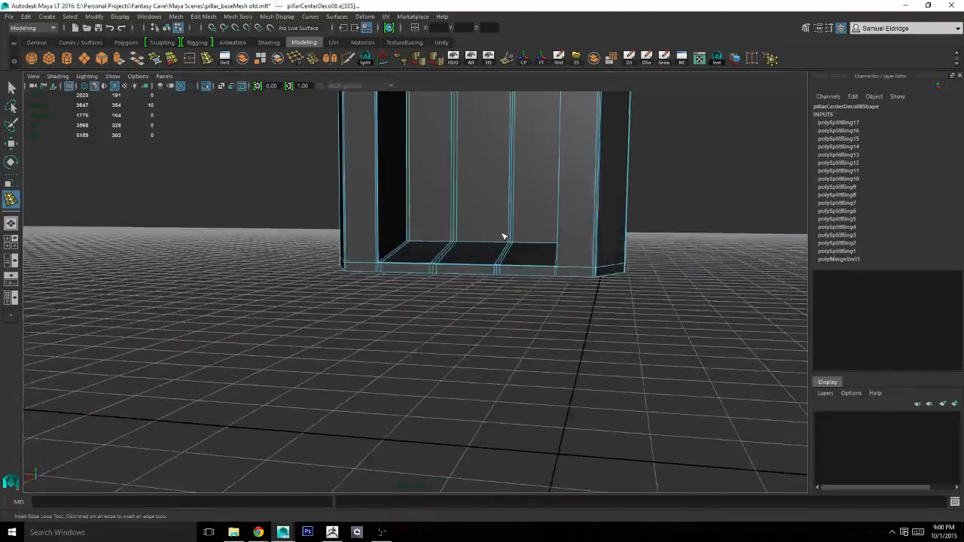
Insert horizontal support edge loops around the panel's base and just above the recess floor.
right_click_drag(504, 236, 539, 226, "alt")
middle_click_drag(539, 226, 429, 271, "alt")
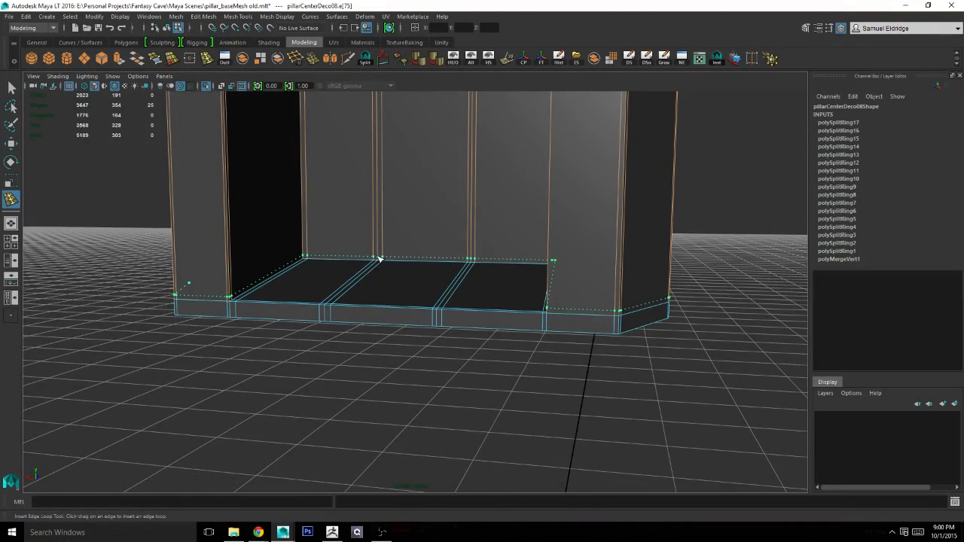
left_click(380, 258)
left_click_drag(381, 260, 413, 331, "alt")
left_click(294, 314)
scroll(412, 294, "down", 8)
Freeze the finished panel's transforms, delete its history, and export it over pillarCenterDecor08.obj in the Appends folder.
key("q")
right_click_drag(409, 267, 483, 194)
middle_click_drag(482, 193, 452, 394, "alt")
left_click(418, 360)
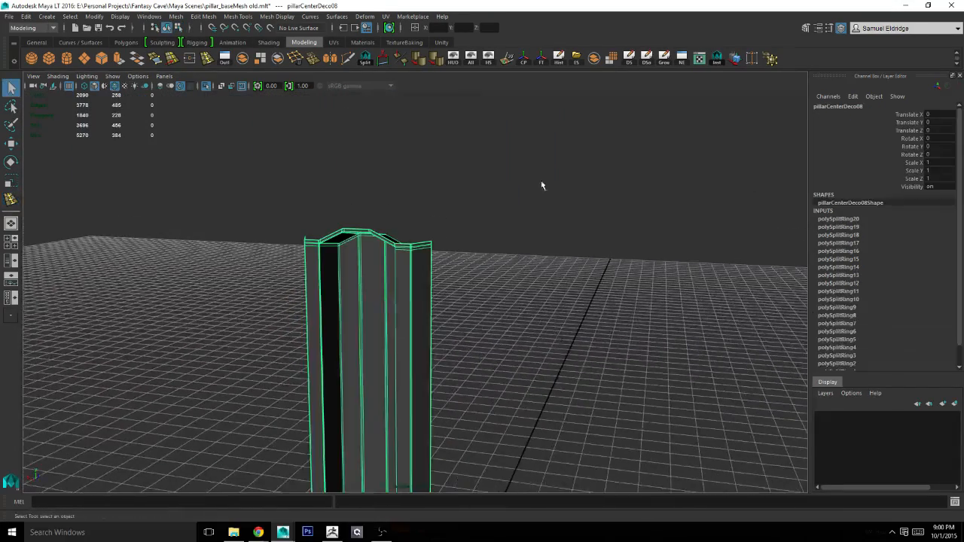
left_click(539, 60)
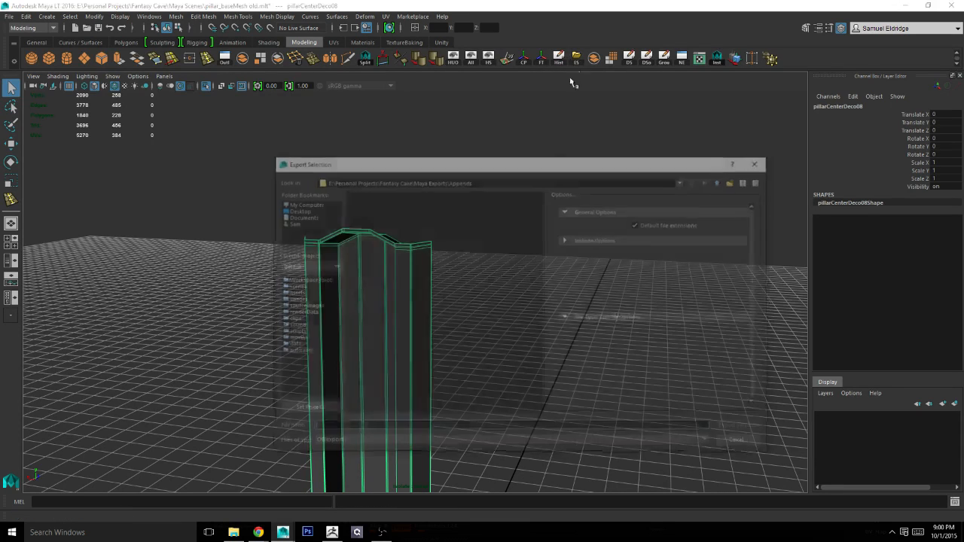
left_click(369, 210)
left_click(501, 323)
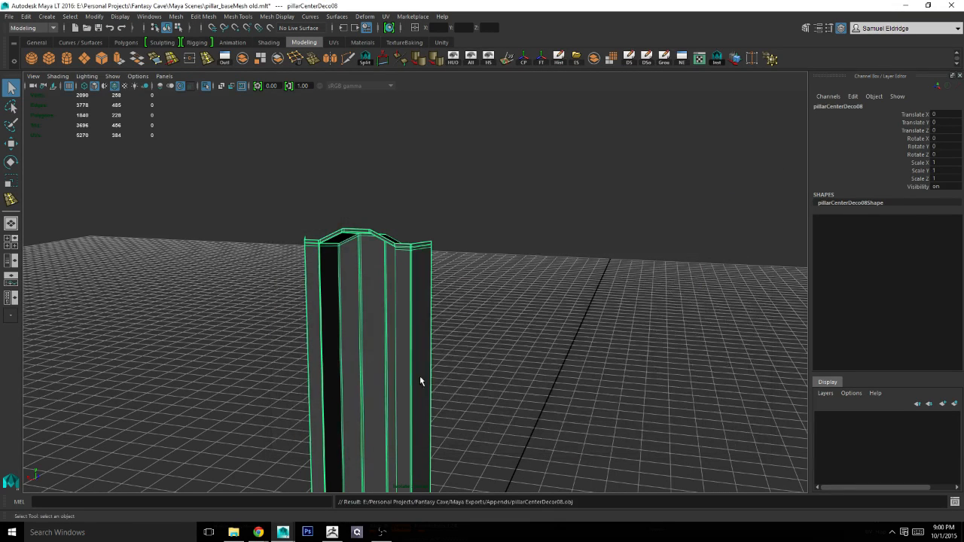
Switch to ZBrush and import pillarCenterDecor08.obj into the current tool.
left_click(332, 532)
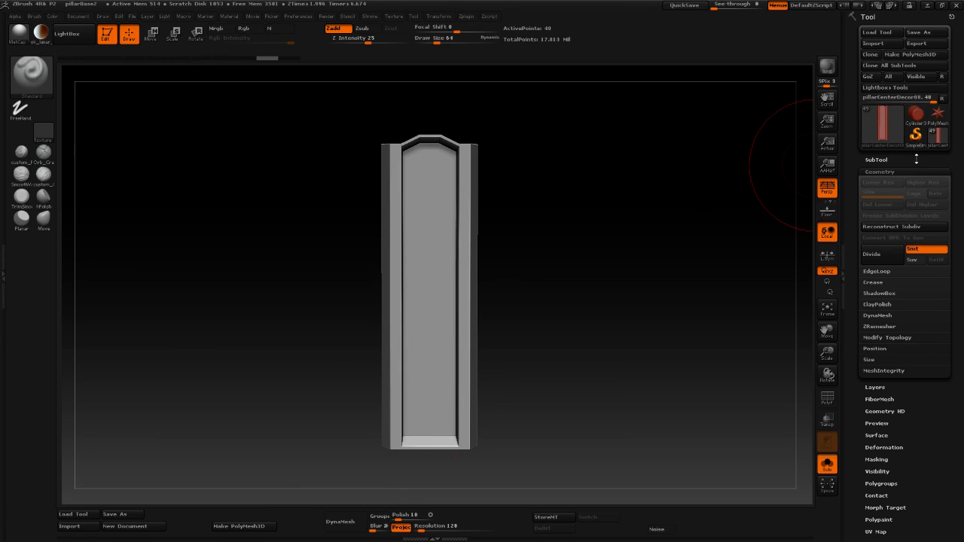
left_click(875, 32)
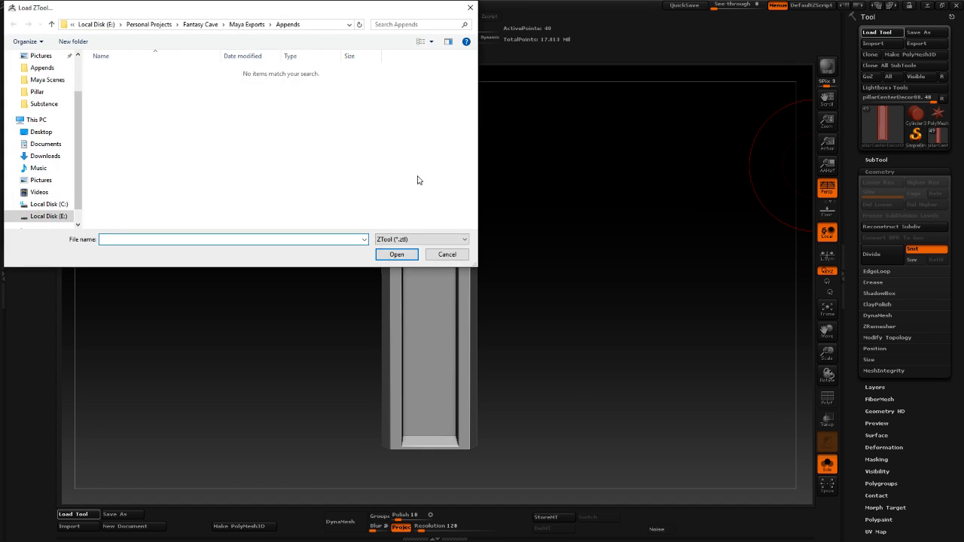
left_click(875, 43)
double_click(145, 93)
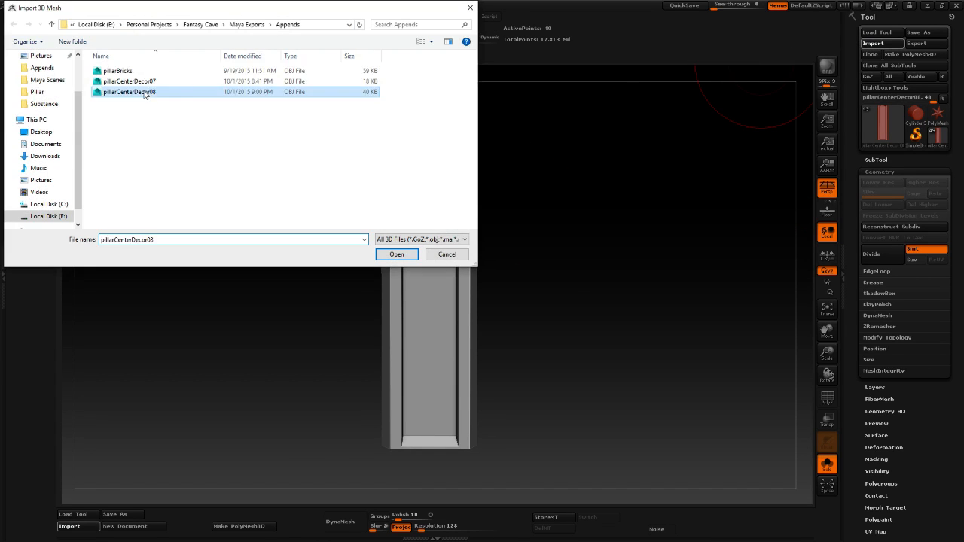
DynaMesh the imported panel at a resolution of 2048.
mouse_move(553, 227)
left_mouse_down("alt")
mouse_move(525, 215)
mouse_move(566, 285)
mouse_move(585, 369)
mouse_move(529, 307)
mouse_move(527, 270)
mouse_move(545, 248)
mouse_move(544, 209)
mouse_move(559, 221)
mouse_move(555, 234)
mouse_move(571, 203)
mouse_move(574, 227)
left_mouse_up("alt")
key("shift+f")
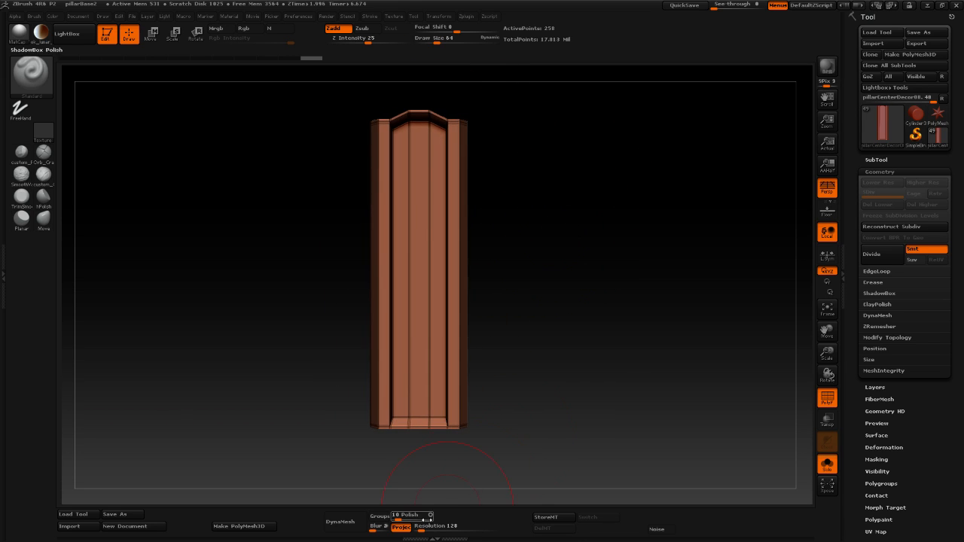
left_click(423, 526)
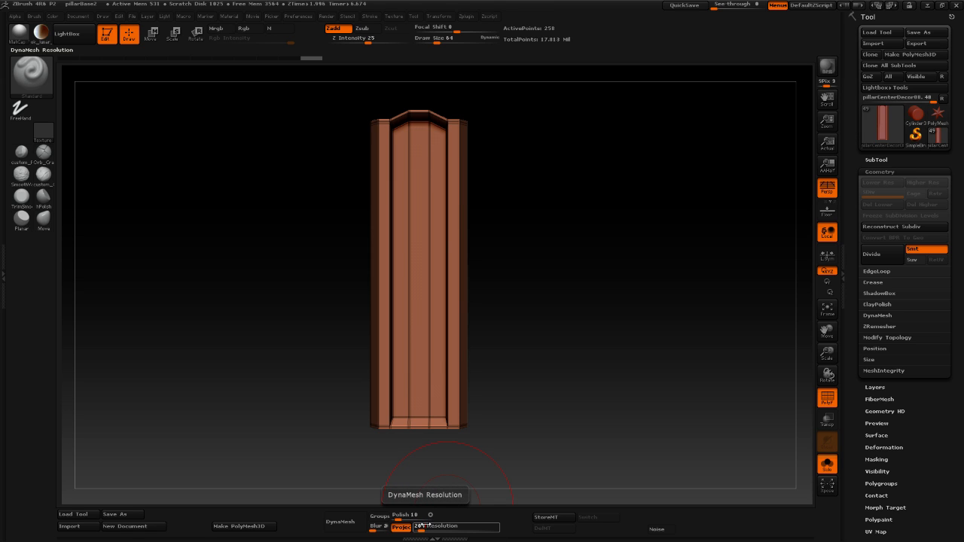
key("Return")
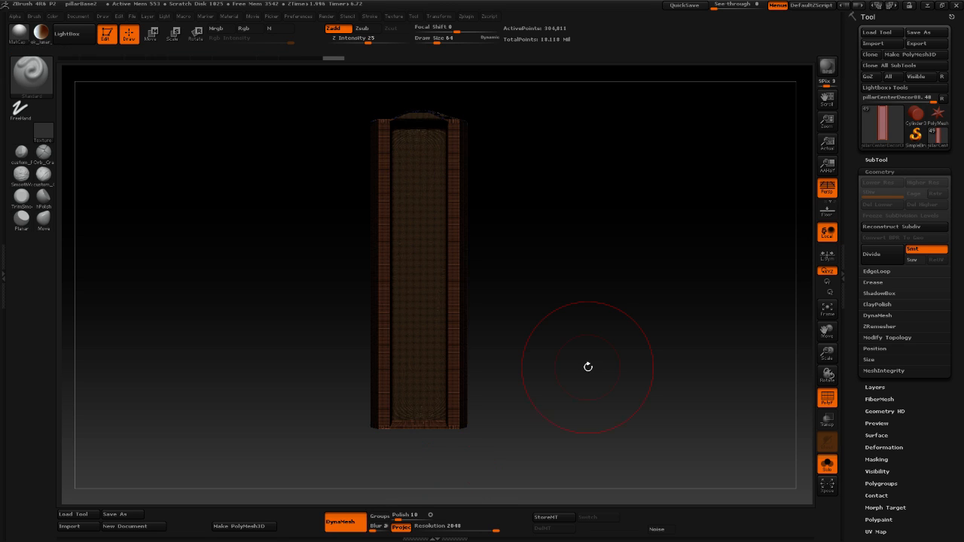
key("shift+f")
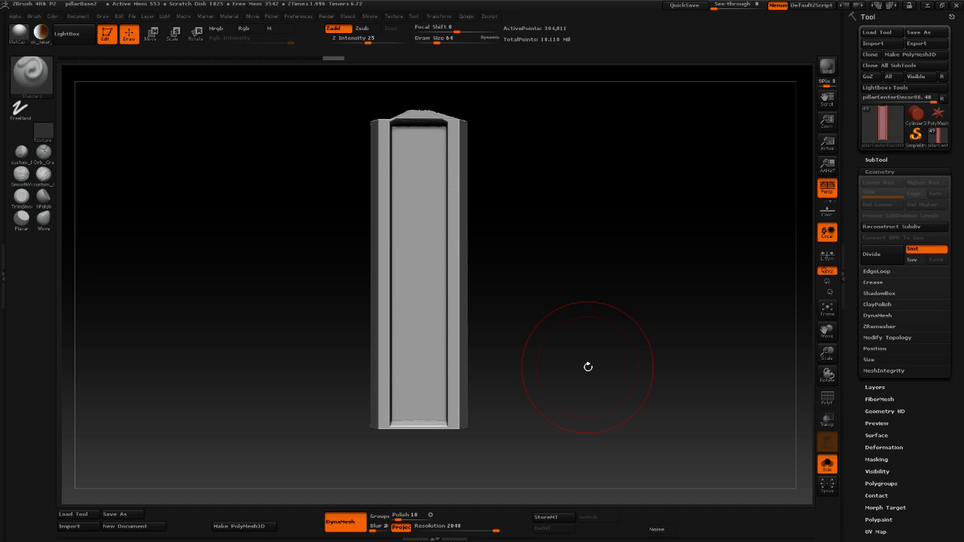
mouse_move(561, 320)
left_mouse_down()
mouse_move(565, 336)
mouse_move(548, 314)
mouse_move(571, 385)
mouse_move(556, 335)
mouse_move(588, 334)
left_mouse_up()
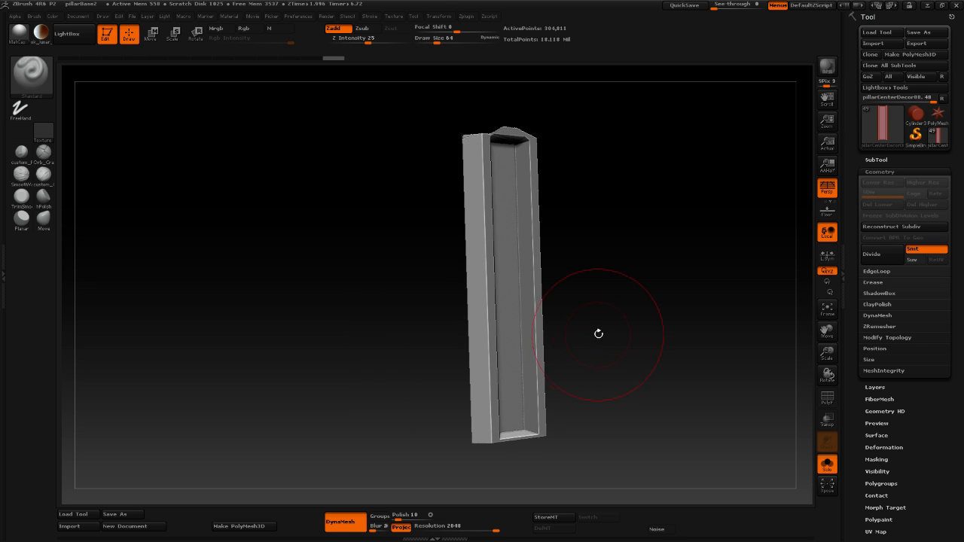
Examine the remeshed panel's top edge and recess up close, and undo the DynaMesh.
left_click(826, 465)
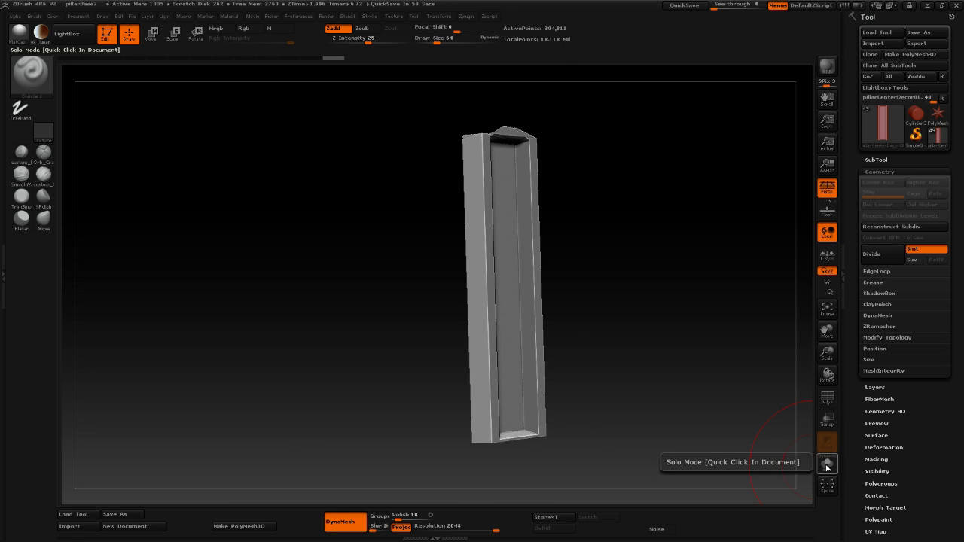
left_click(826, 465)
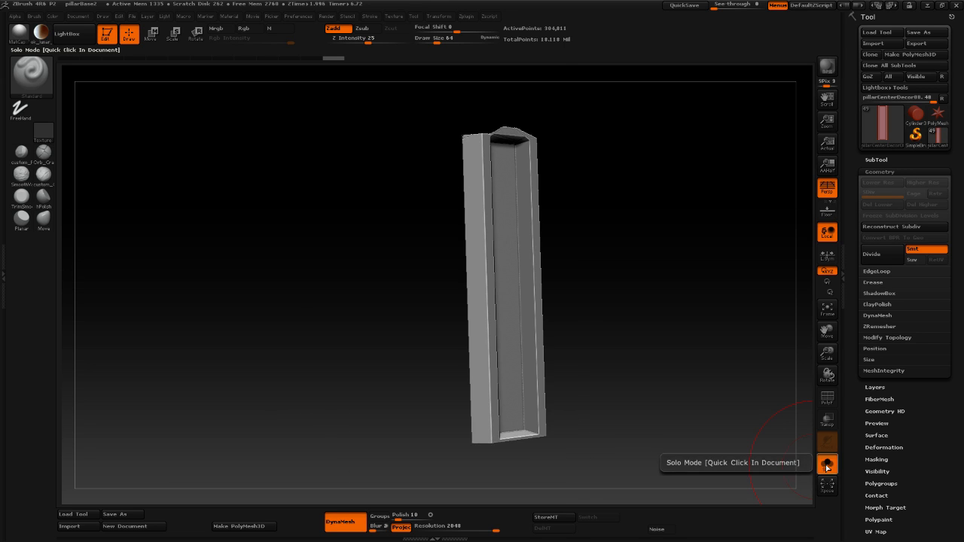
left_click_drag(643, 322, 604, 316)
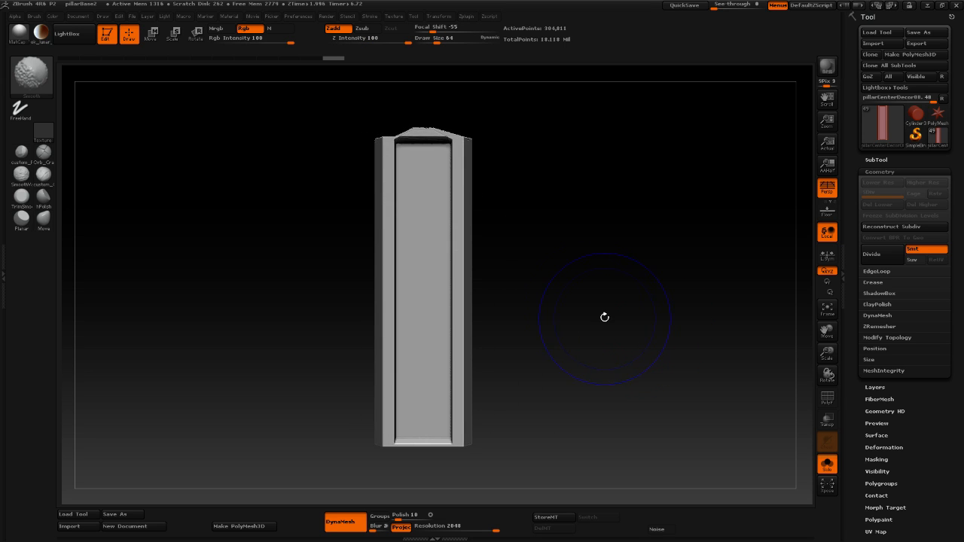
left_click_drag(559, 250, 560, 317, "alt")
left_click_drag(552, 274, 594, 305, "alt")
left_click_drag(603, 354, 585, 334)
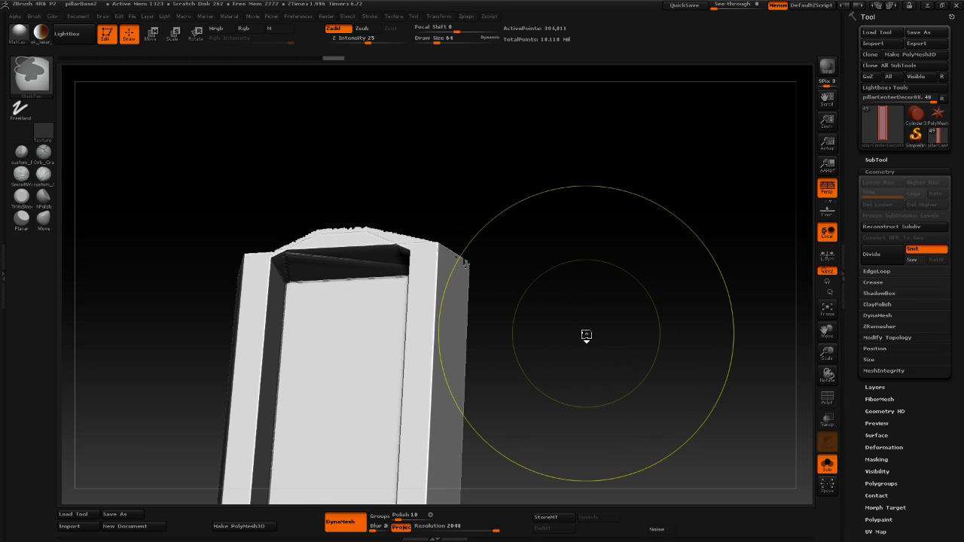
key("ctrl+z")
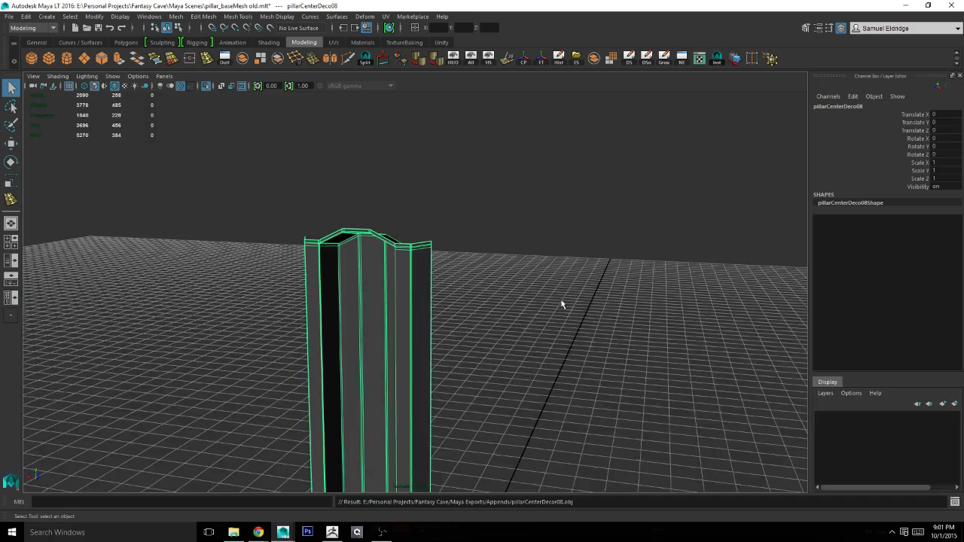
In Maya, select all vertices along the panel's top rim and move them up into the stone ledge above.
left_click_drag(405, 278, 422, 263, "alt")
right_click_drag(422, 264, 673, 316, "alt")
middle_click_drag(344, 181, 495, 329, "alt")
right_click_drag(495, 329, 588, 330, "alt")
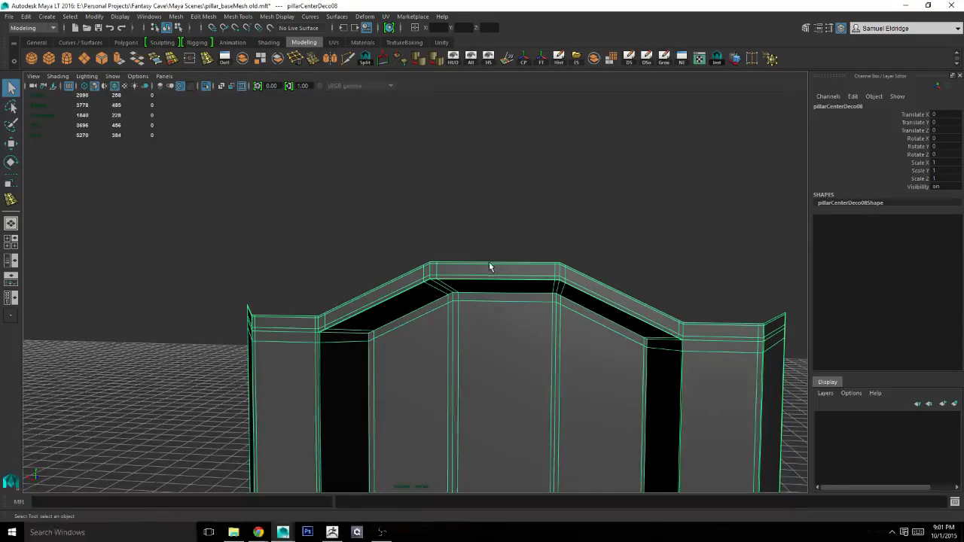
right_click_drag(490, 263, 424, 257)
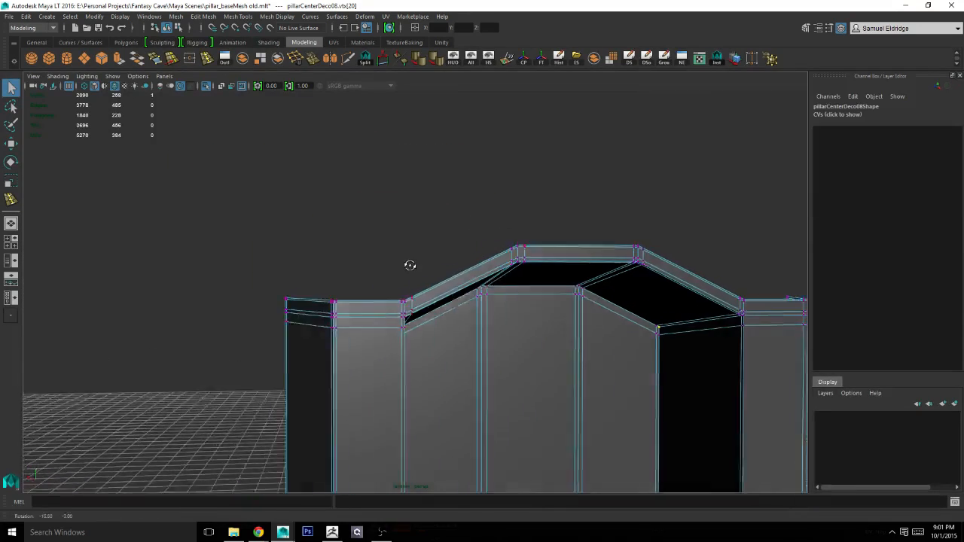
left_click_drag(269, 263, 300, 276)
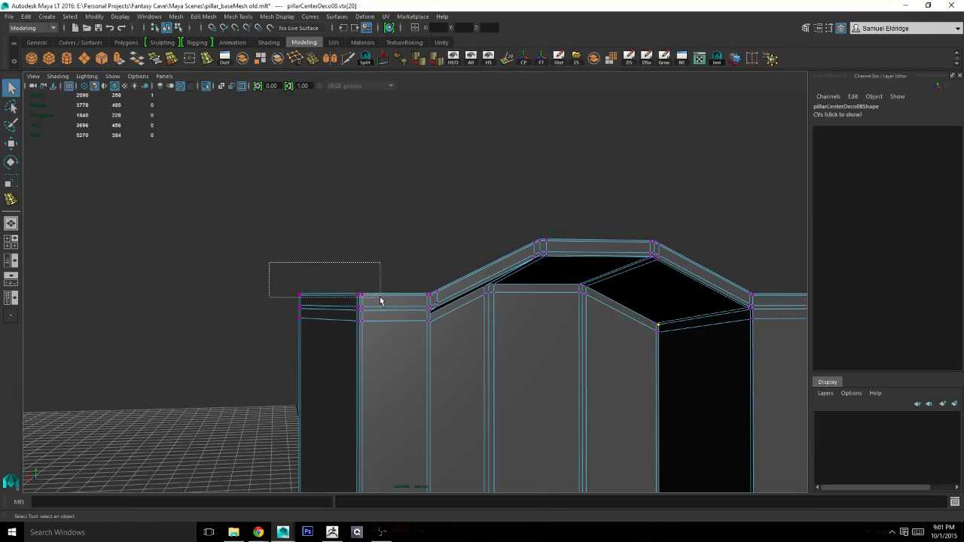
left_click_drag(380, 300, 380, 301)
left_click_drag(380, 301, 344, 279, "alt")
mouse_move(406, 219)
left_mouse_down("alt")
mouse_move(461, 247)
mouse_move(482, 243)
mouse_move(405, 218)
mouse_move(408, 230)
left_mouse_up("alt")
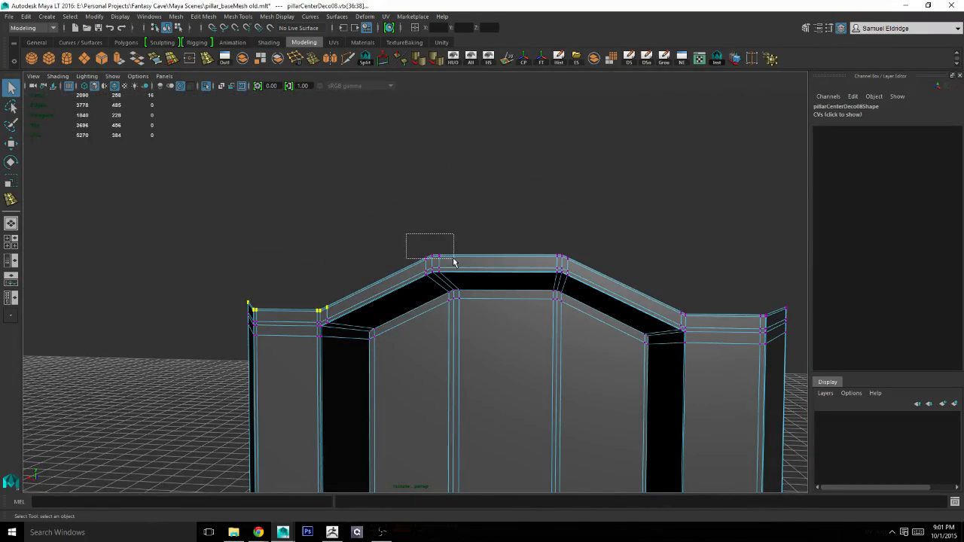
left_click_drag(580, 265, 580, 265, "shift")
left_click_drag(581, 265, 405, 209, "alt")
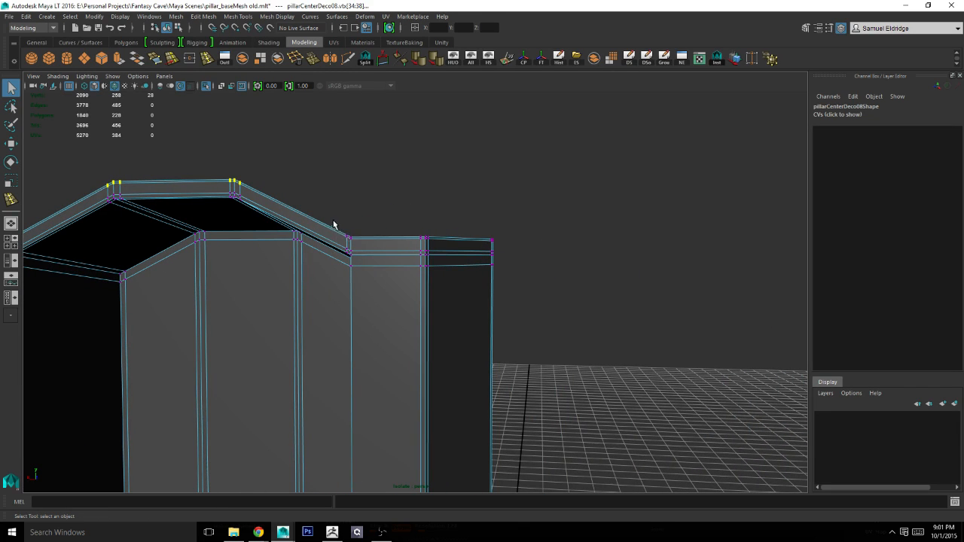
left_click_drag(509, 251, 509, 251, "shift")
left_click_drag(509, 252, 445, 226, "alt")
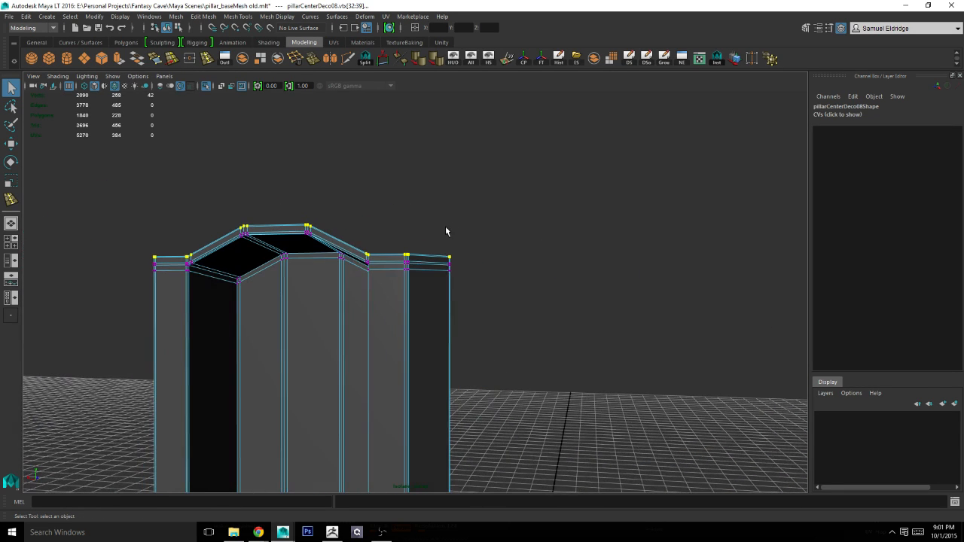
left_click(210, 83)
key("f")
key("w")
mouse_move(383, 207)
left_mouse_down()
mouse_move(381, 188)
mouse_move(371, 198)
left_mouse_up()
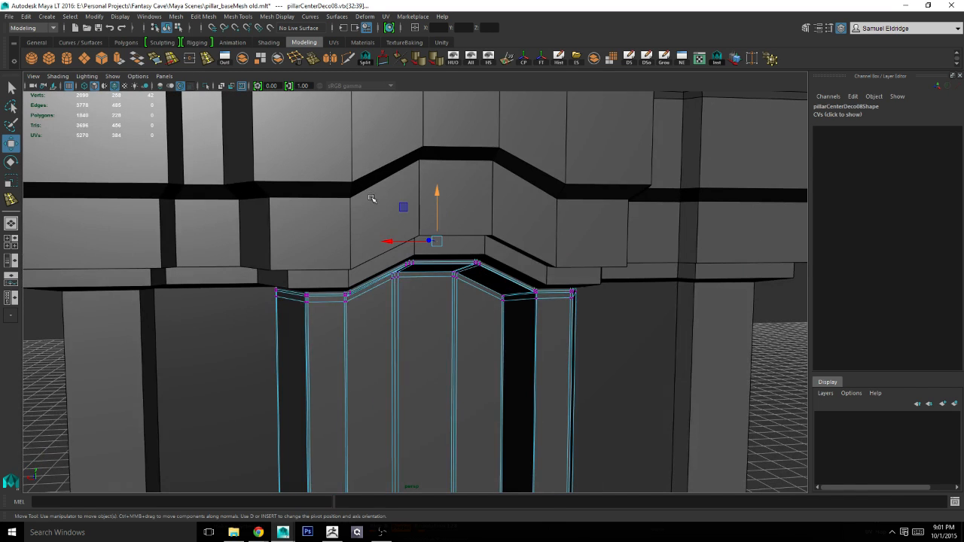
Return the panel to object mode and isolate the whole object in the viewport.
left_click(213, 88)
left_click_drag(354, 172, 441, 187, "alt")
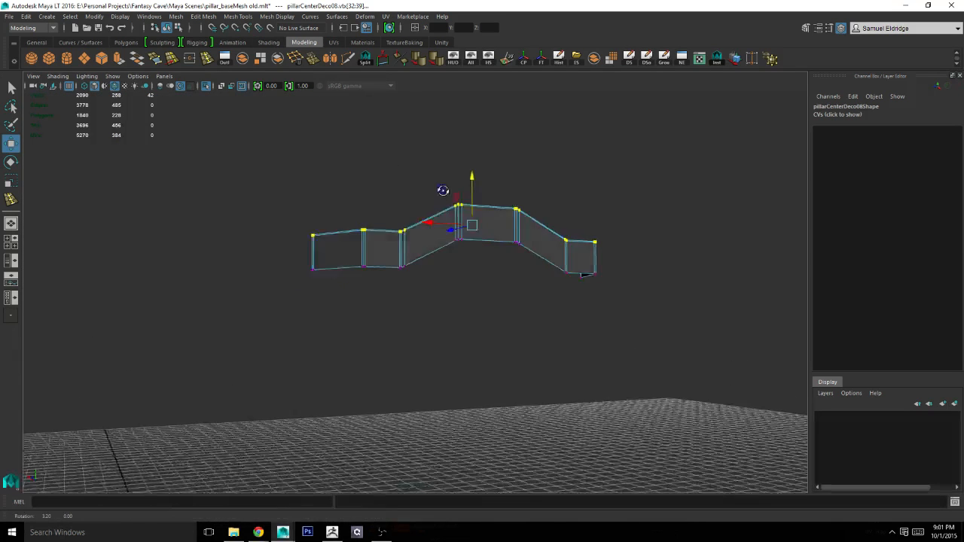
right_click(479, 216)
right_click_drag(479, 217, 528, 202)
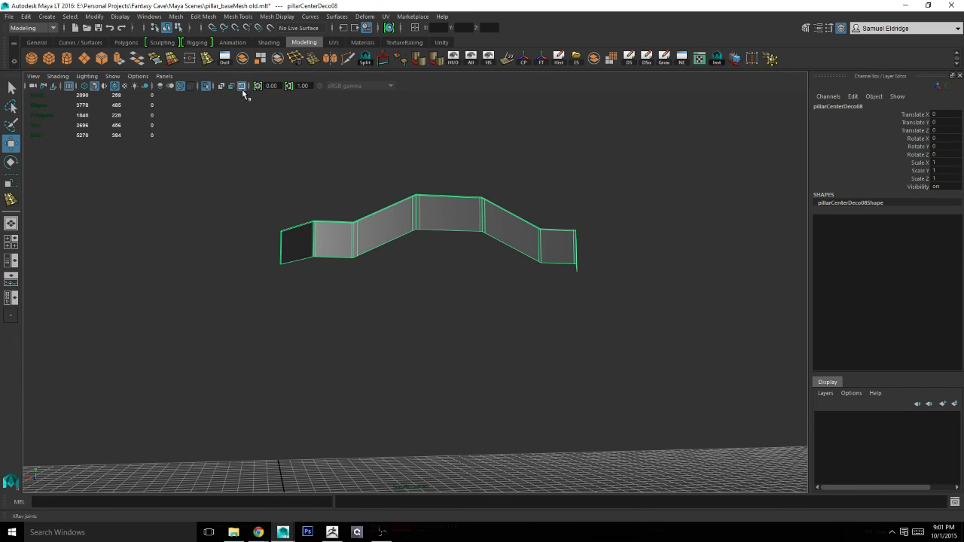
left_click(209, 88)
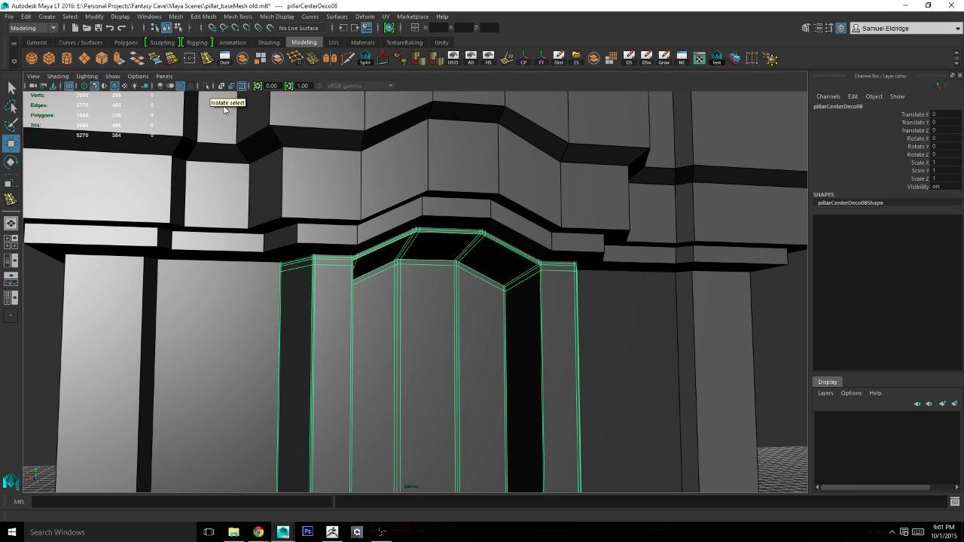
right_click_drag(372, 276, 424, 261)
left_click(207, 86)
left_click_drag(314, 146, 451, 205, "alt")
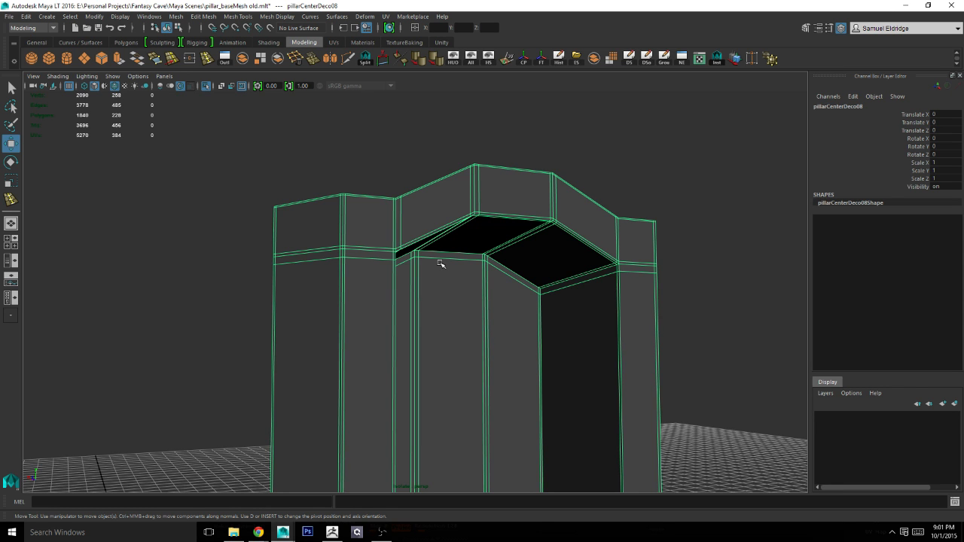
Insert a support edge loop around the recess's side and arch walls, close to its back face.
left_click_drag(441, 263, 403, 216, "alt")
right_click_drag(404, 215, 555, 221)
middle_click_drag(437, 181, 479, 288, "alt")
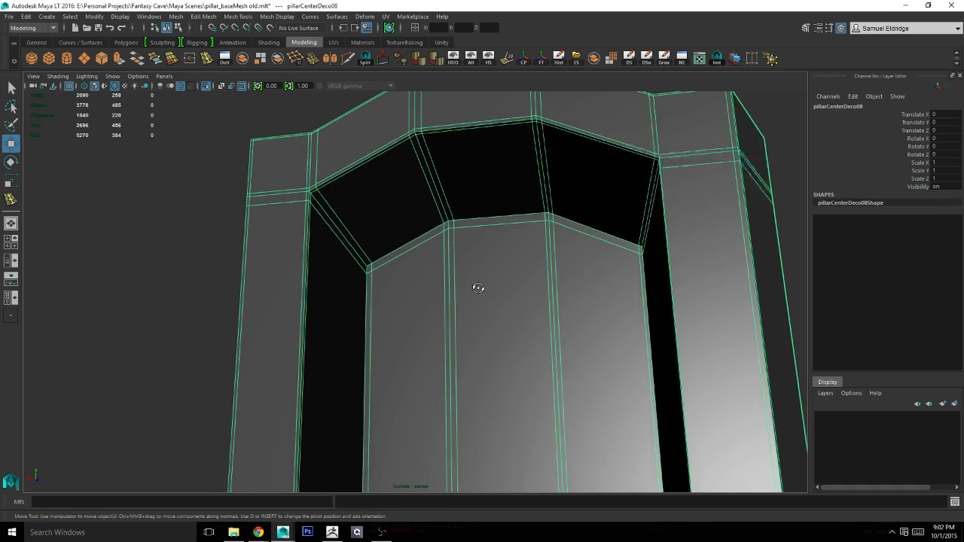
left_click_drag(478, 288, 467, 287, "alt")
left_click(206, 59)
left_click_drag(349, 246, 367, 261)
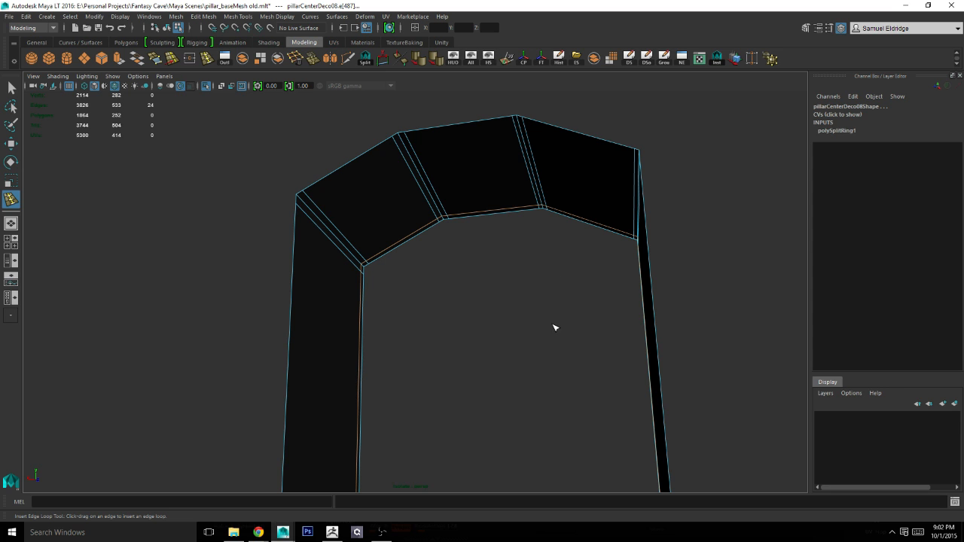
Undo the latest selection and isolation changes to bring the whole panel back into view, keeping the new edge loop.
right_click_drag(444, 186, 475, 187)
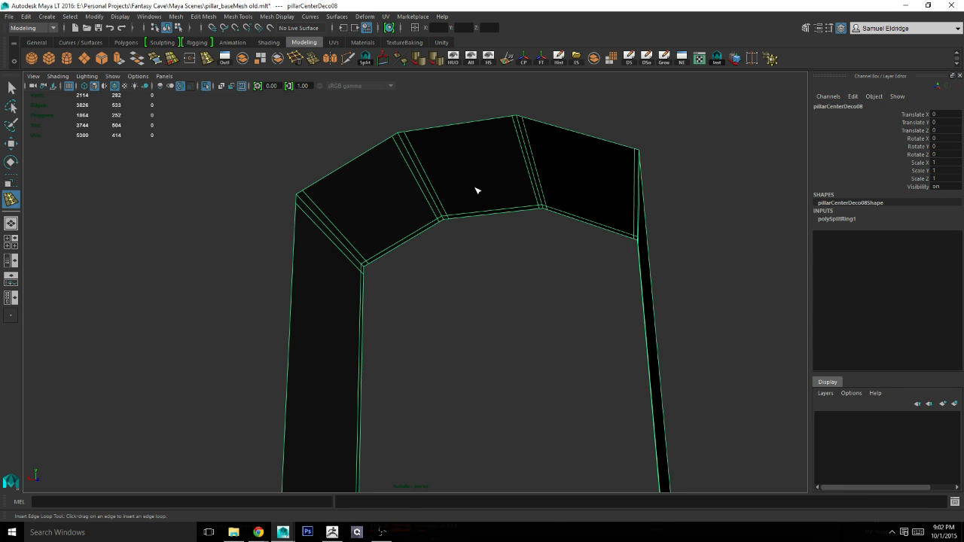
key("ctrl+z")
key("ctrl+z")
key("ctrl+z")
key("ctrl+z")
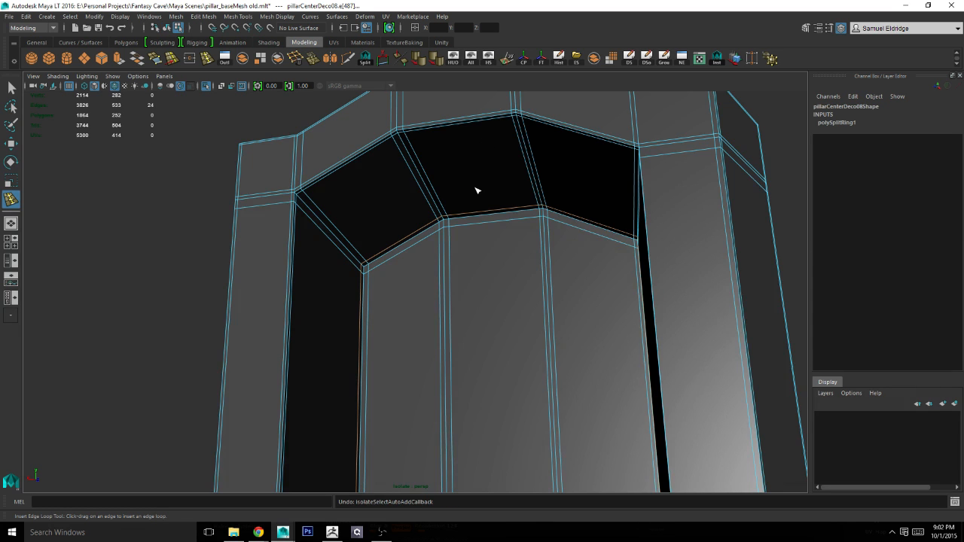
Select the panel in object mode and save the scene pillar_baseMesh old.mlt.
left_click_drag(474, 187, 520, 189, "alt")
key("q")
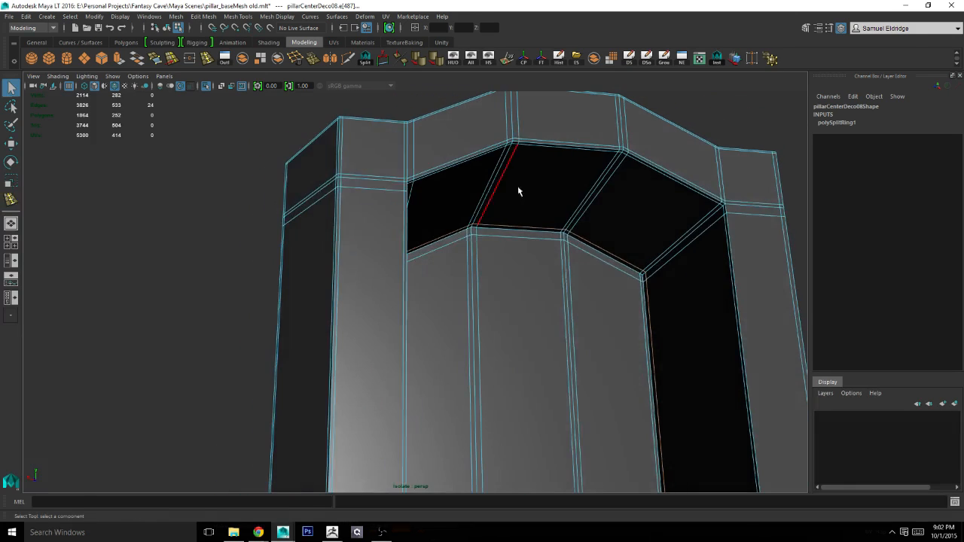
right_click_drag(530, 187, 579, 153)
scroll(579, 199, "down", 5)
left_click_drag(610, 206, 570, 207, "alt")
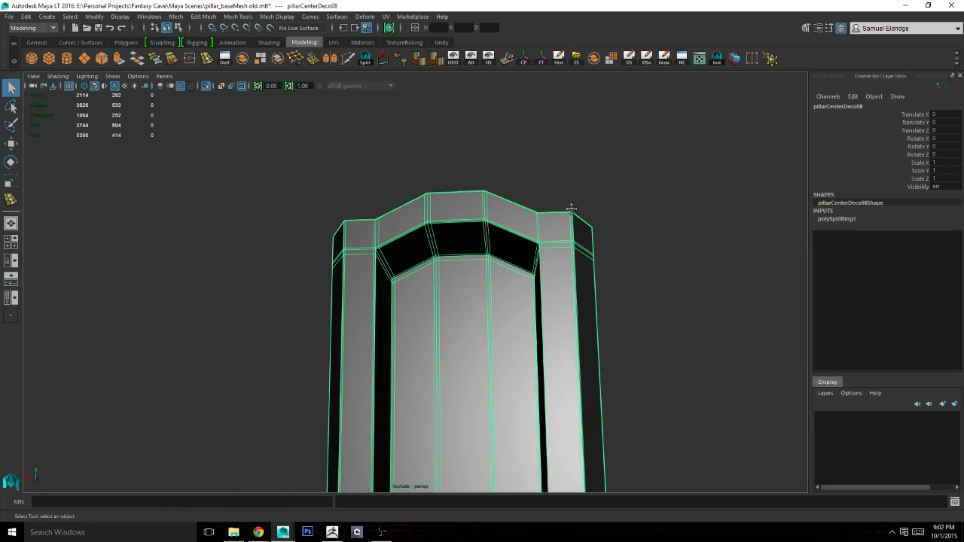
middle_click_drag(570, 207, 523, 106, "alt")
scroll(492, 162, "down", 2)
left_click_drag(492, 162, 267, 108, "alt")
left_click(99, 28)
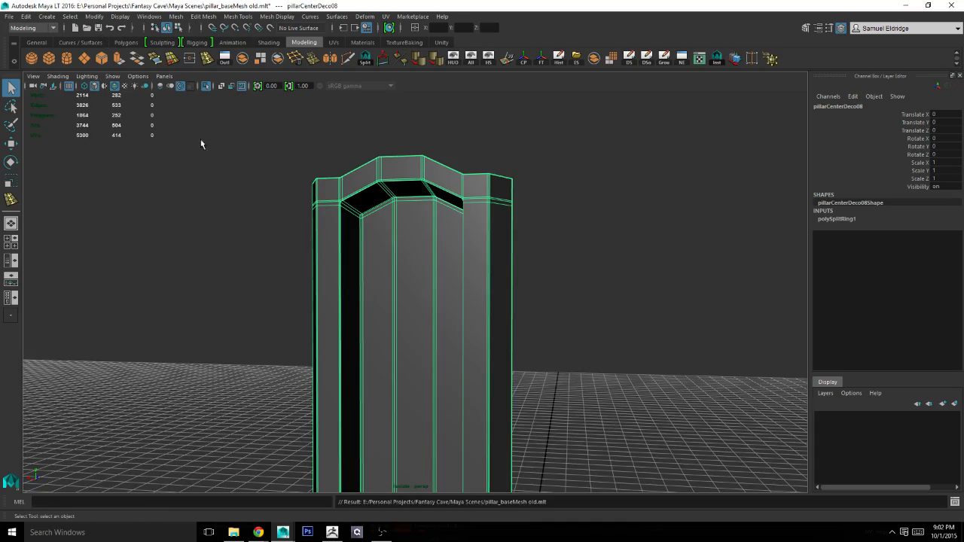
Examine the panel's smoothed preview around the recess arch and outer corners, and return the panel to its unsmoothed display.
left_click_drag(290, 204, 424, 167, "alt")
scroll(239, 153, "up", 3)
scroll(378, 161, "up", 1)
middle_click_drag(424, 167, 387, 168, "alt")
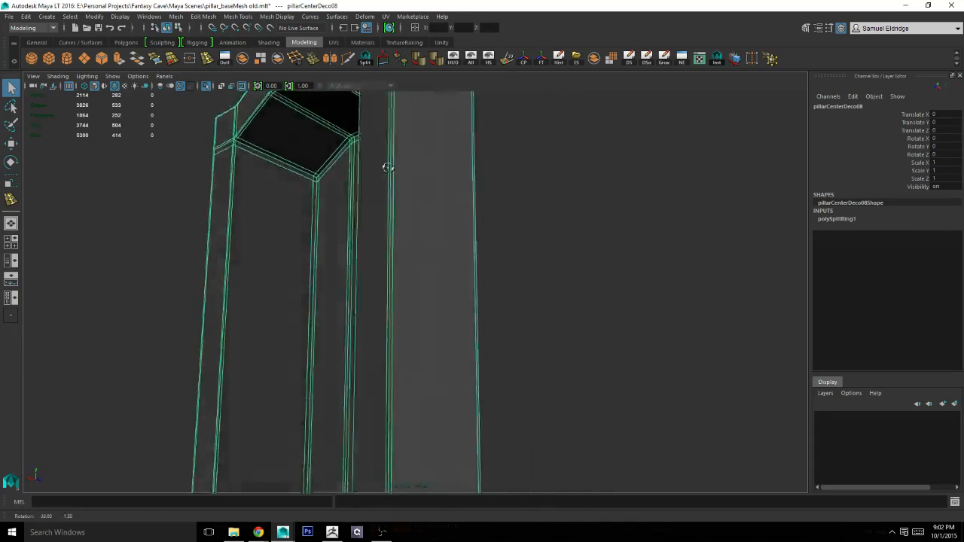
left_click_drag(387, 168, 399, 185, "alt")
key("3")
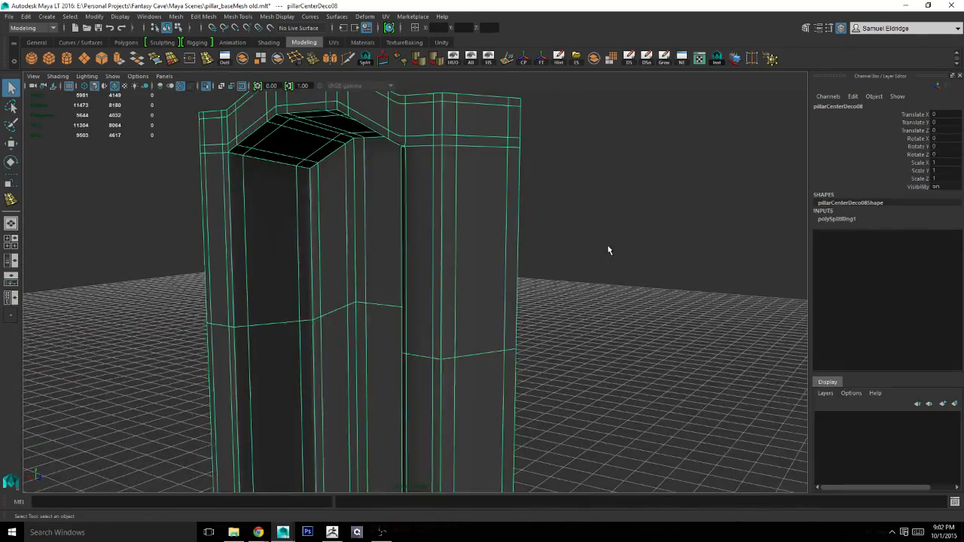
left_click(607, 244)
left_click_drag(607, 244, 534, 214, "alt")
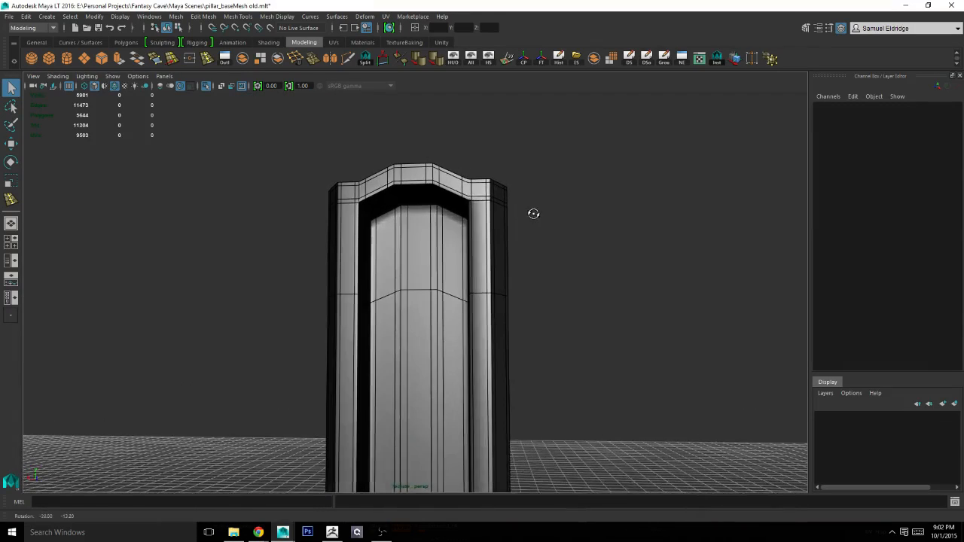
left_click(398, 230)
key("1")
Insert an edge loop midway through the depth of the recess walls and another midway across the band above the arch.
scroll(361, 222, "up", 4)
left_click_drag(362, 222, 386, 207, "alt")
left_click(207, 60)
left_click(319, 191)
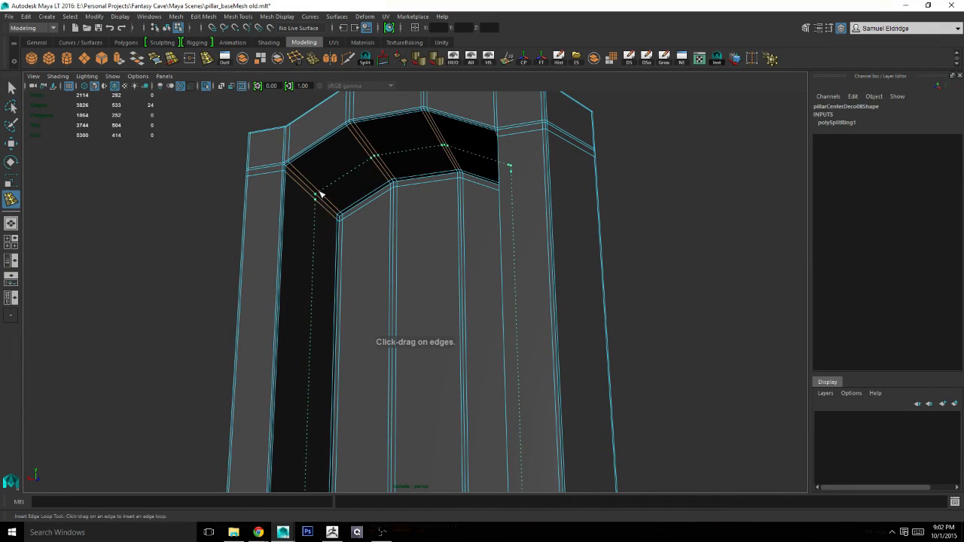
left_click_drag(319, 191, 293, 171, "alt")
left_click(295, 160)
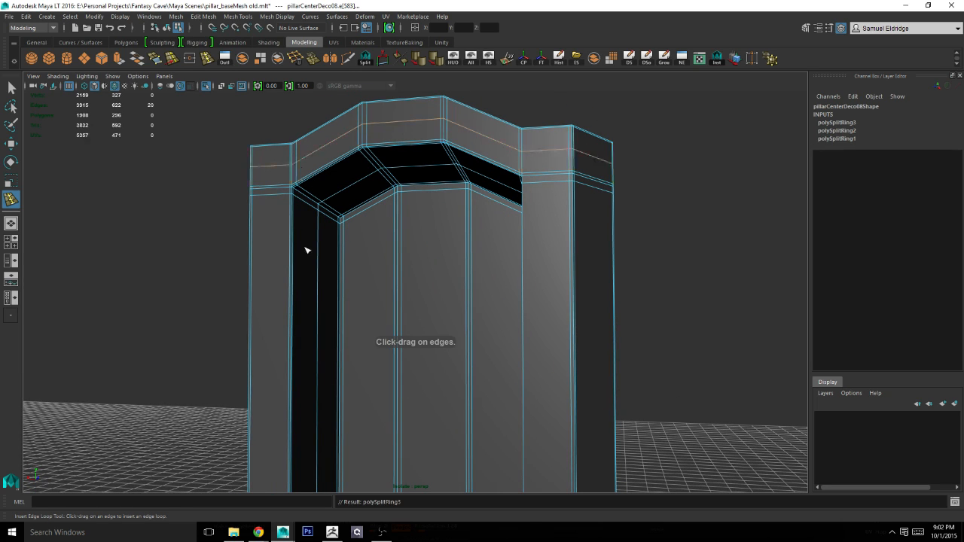
Insert six horizontal edge loops at roughly even intervals down the height of the panel.
left_click(297, 272)
left_click_drag(307, 252, 384, 145, "alt")
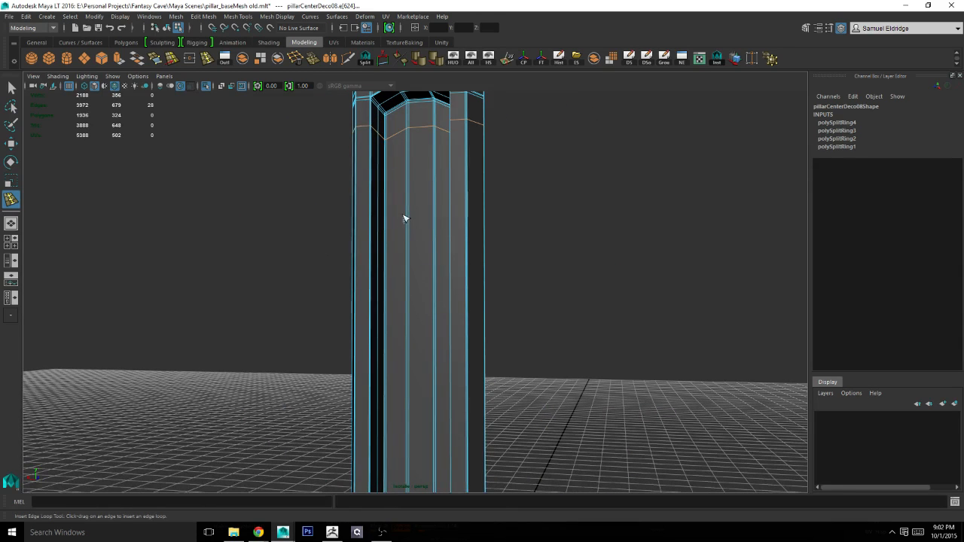
left_click_drag(403, 218, 406, 201)
left_click(407, 268)
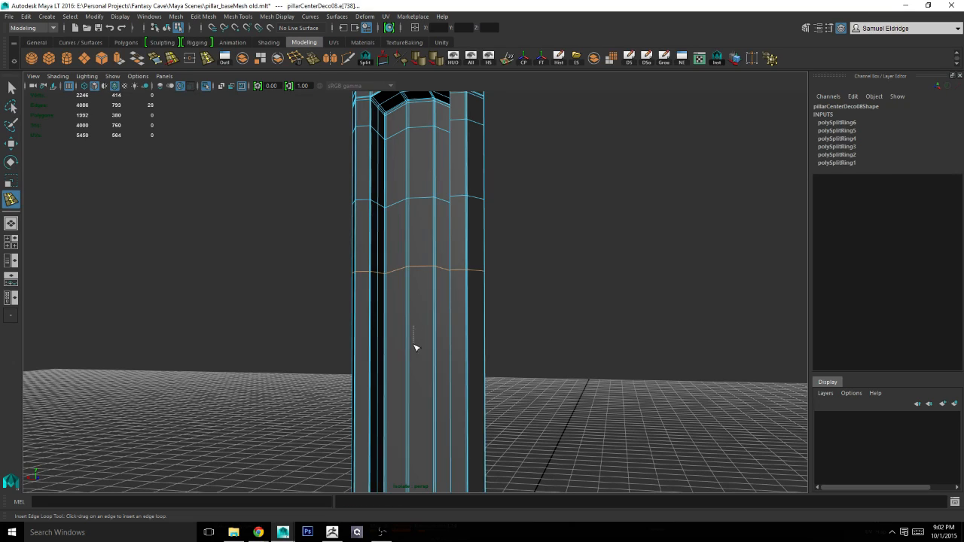
left_click(408, 339)
right_click_drag(408, 339, 384, 269, "alt")
middle_click_drag(385, 269, 363, 226, "alt")
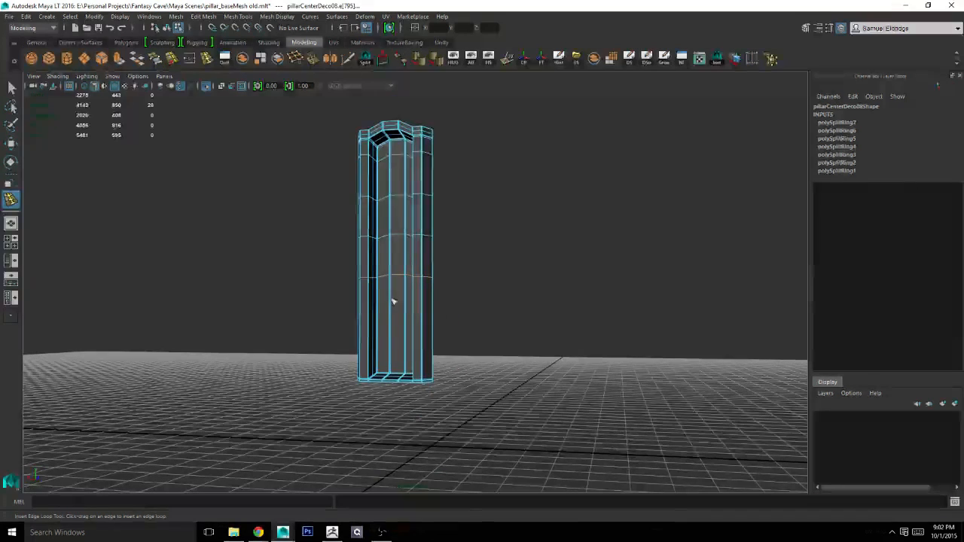
left_click_drag(392, 303, 390, 350)
left_click_drag(390, 347, 359, 294, "alt")
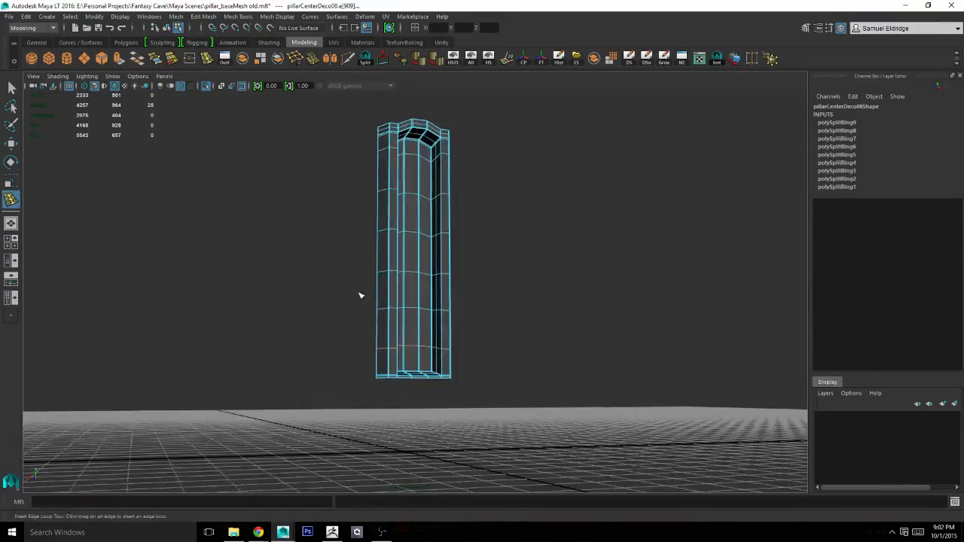
right_click_drag(359, 295, 522, 259, "alt")
key("q")
Return the panel to object mode and examine its full height in the smoothed preview.
left_click_drag(522, 258, 385, 240, "alt")
right_click_drag(384, 240, 431, 160)
middle_click_drag(431, 160, 455, 207, "alt")
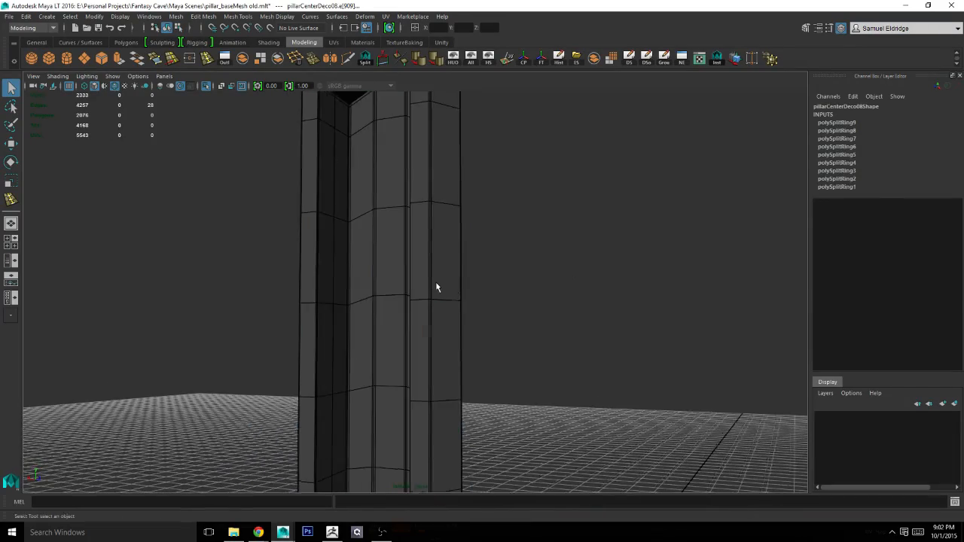
right_click_drag(437, 286, 482, 244)
left_click(555, 331)
right_click_drag(555, 332, 467, 268, "alt")
mouse_move(467, 267)
left_mouse_down("alt")
mouse_move(494, 291)
mouse_move(503, 272)
mouse_move(471, 258)
mouse_move(469, 269)
mouse_move(456, 265)
left_mouse_up("alt")
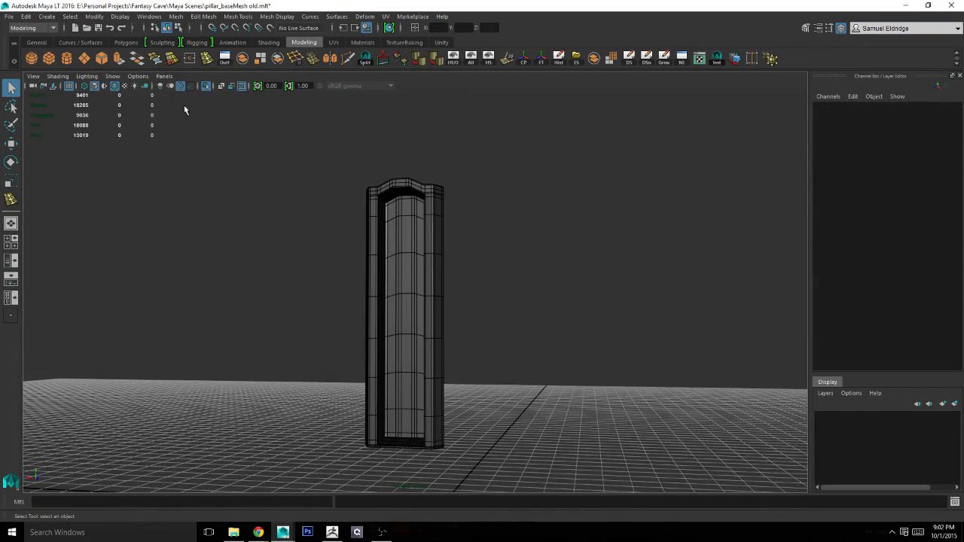
Turn off wireframe on shaded in the viewport and return the panel to its unsmoothed display, keeping it selected.
left_click(48, 77)
left_click(80, 176)
scroll(305, 207, "up", 2)
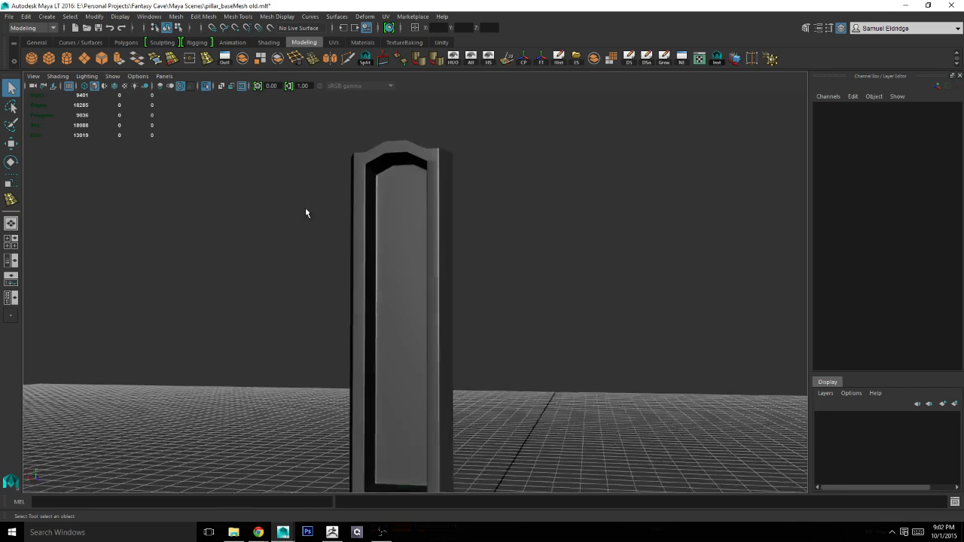
left_click_drag(305, 207, 382, 214, "alt")
left_click(381, 214)
scroll(476, 195, "up", 4)
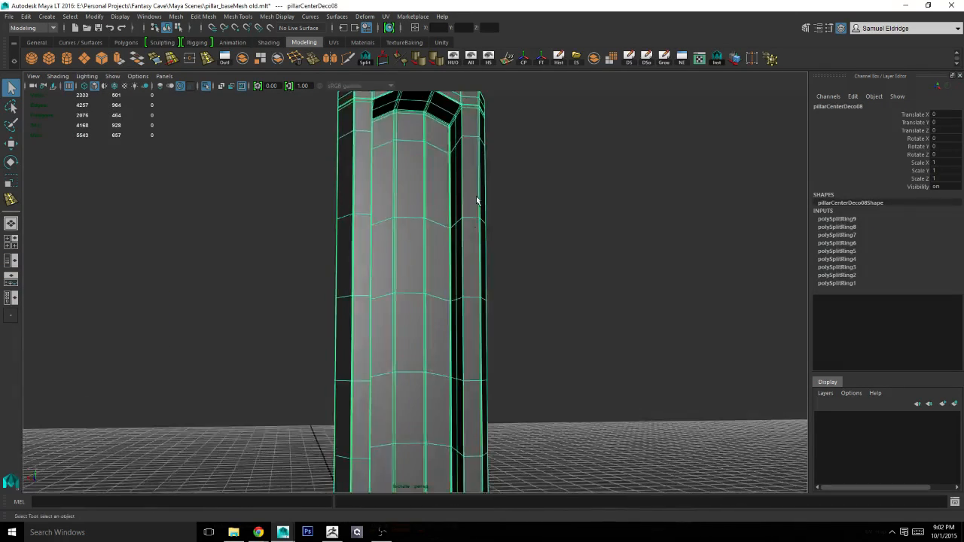
Try to extrude all of the panel's faces with a thickness of about -1.7.
left_click_drag(500, 305, 472, 235, "alt")
right_click_drag(471, 233, 467, 259)
scroll(467, 265, "down", 5)
middle_click_drag(472, 269, 482, 177, "alt")
scroll(482, 177, "down", 5)
left_click_drag(314, 162, 678, 324)
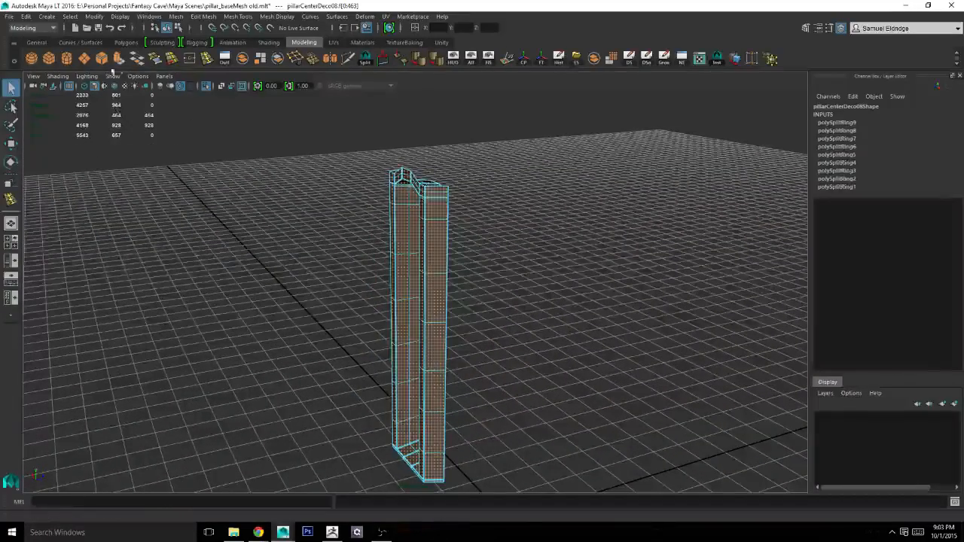
key("ctrl+e")
middle_click_drag(369, 187, 379, 178, "alt")
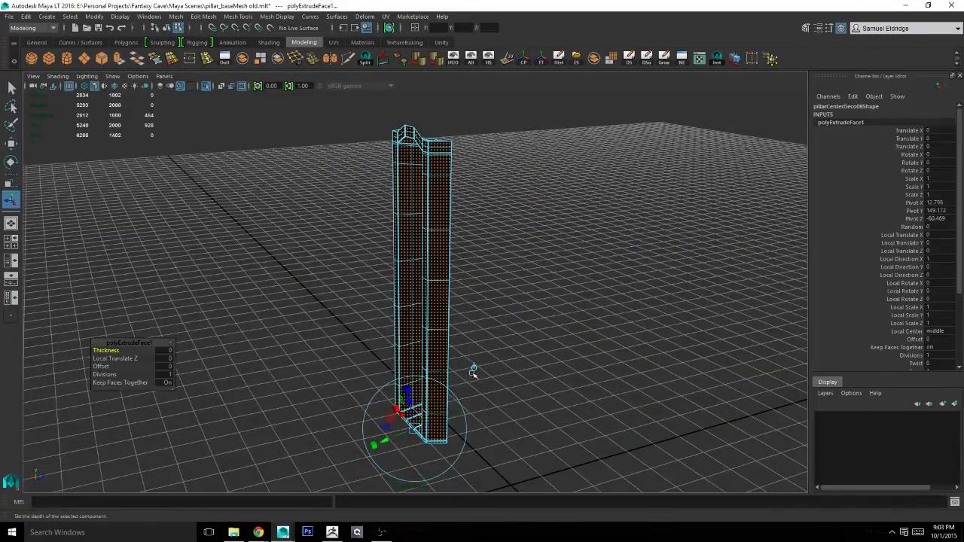
scroll(442, 358, "up", 5)
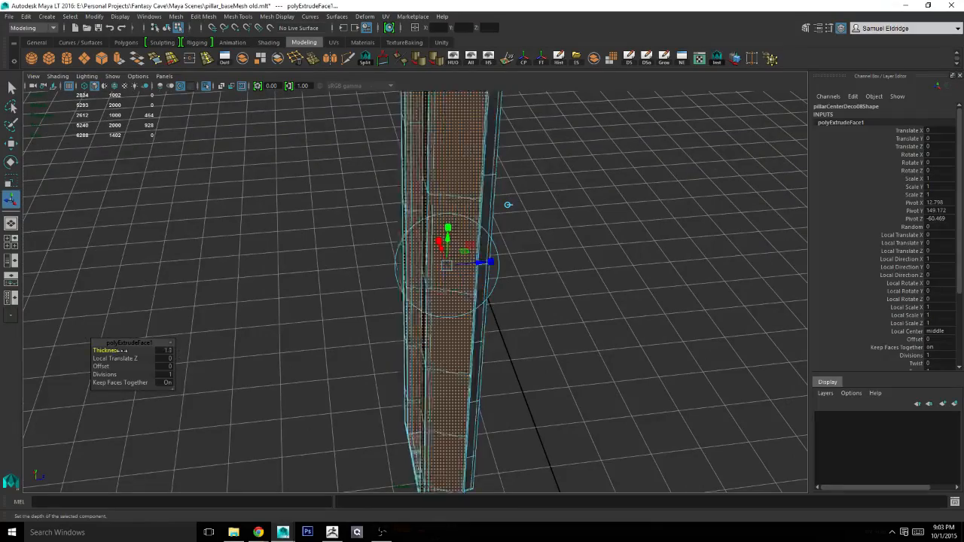
left_click_drag(265, 259, 537, 392, "alt")
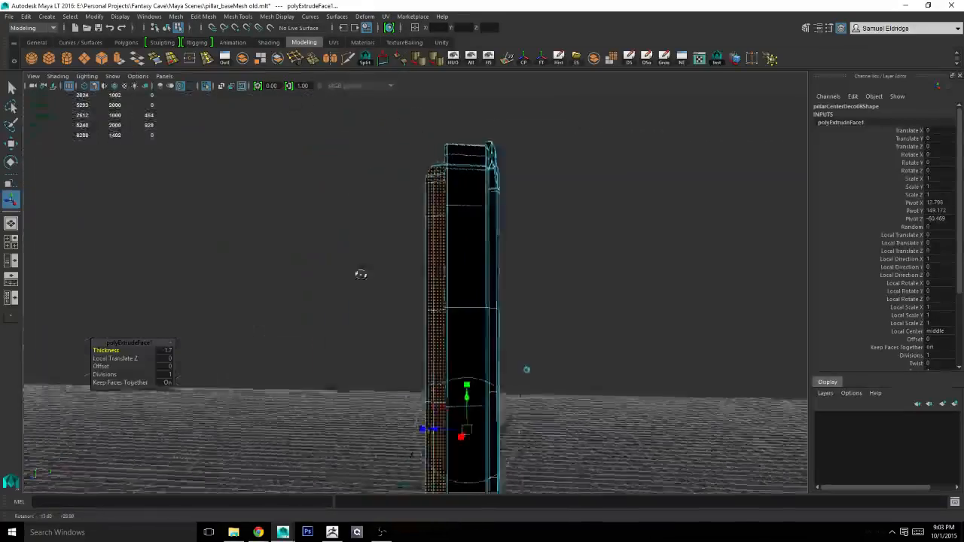
left_click_drag(361, 274, 322, 308, "alt")
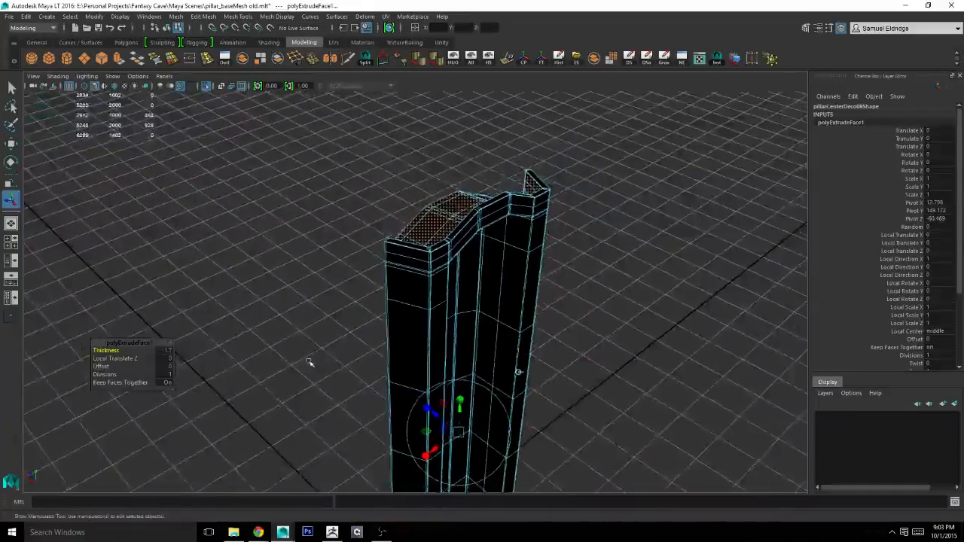
left_click_drag(308, 362, 457, 359, "alt")
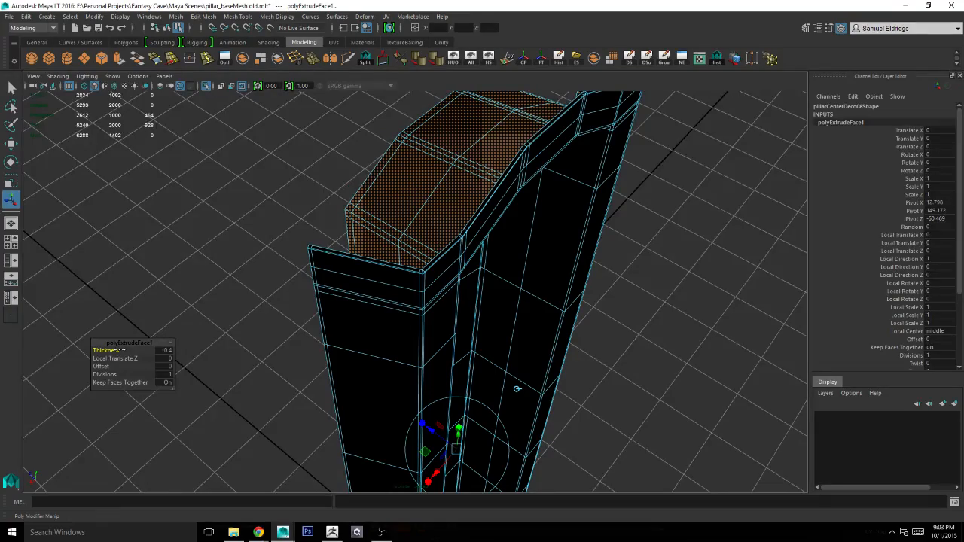
Inspect the extruded shell around the panel's top corners and undo the face extrusion.
right_click_drag(120, 351, 464, 407, "alt")
scroll(458, 401, "down", 2)
left_click_drag(456, 400, 318, 398, "alt")
scroll(367, 392, "down", 5)
right_click_drag(318, 398, 413, 422, "alt")
left_click_drag(413, 421, 473, 419, "alt")
middle_click_drag(388, 392, 499, 392, "alt")
key("ctrl+z")
key("ctrl+z")
key("ctrl+z")
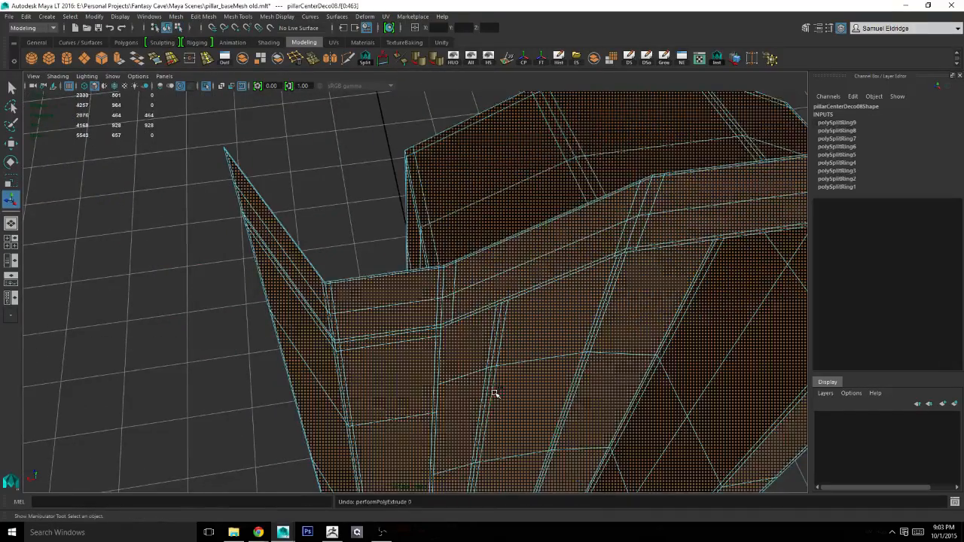
Delete the support edge loops on both sides of the vertical corner between the panel's front frame and side face.
key("q")
right_click_drag(372, 337, 373, 254)
left_click_drag(347, 304, 524, 352, "alt")
right_click_drag(472, 288, 474, 295)
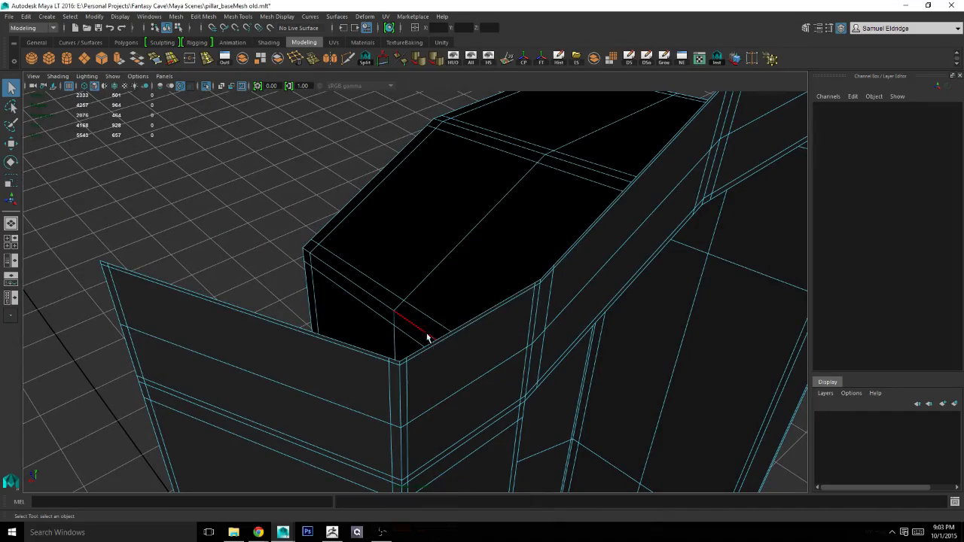
left_click(409, 379)
mouse_move(447, 361)
left_mouse_down("alt")
mouse_move(383, 314)
mouse_move(344, 357)
mouse_move(435, 358)
left_mouse_up("alt")
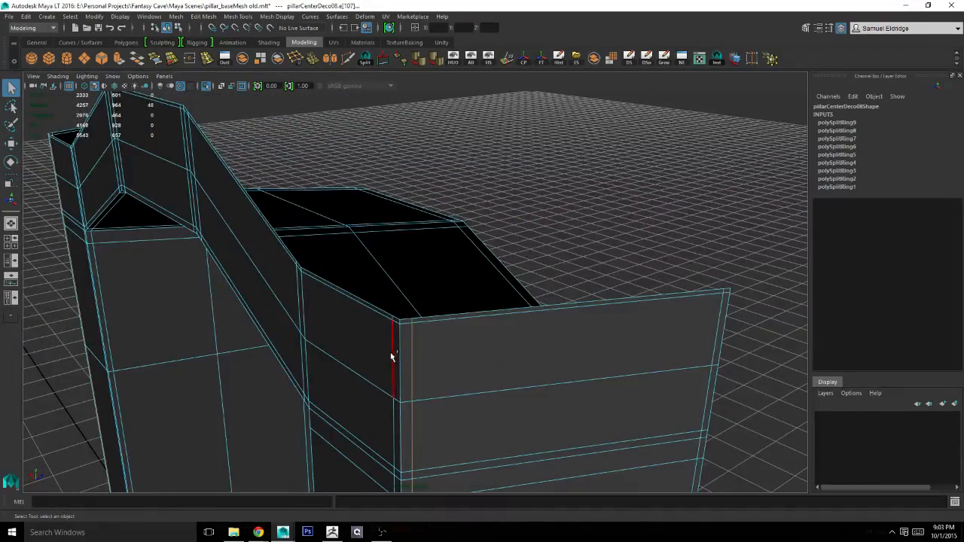
left_click(294, 65)
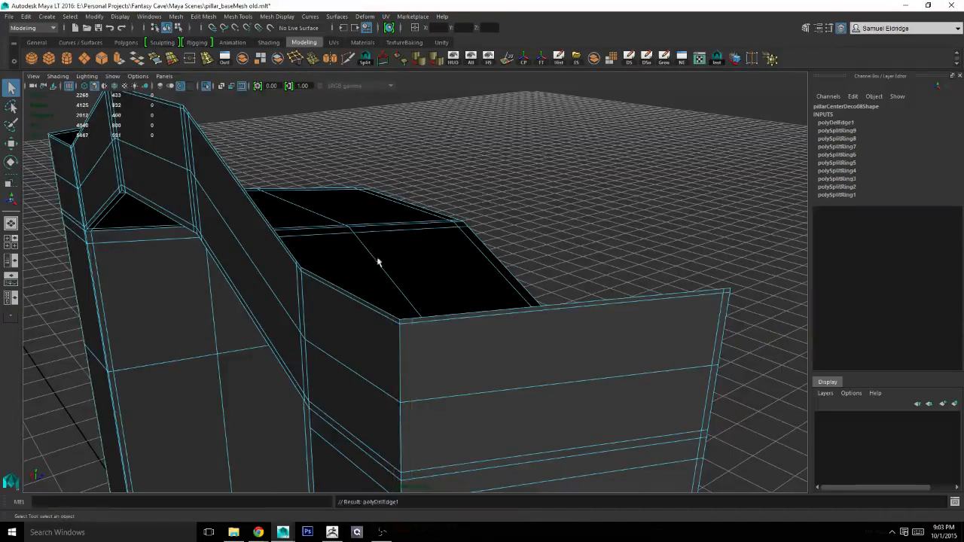
Select all of the panel's faces and extrude them with a thickness of -0.7.
scroll(442, 258, "down", 10)
right_click_drag(417, 264, 419, 296)
scroll(418, 297, "down", 4)
left_click_drag(542, 505, 544, 505)
scroll(301, 278, "up", 5)
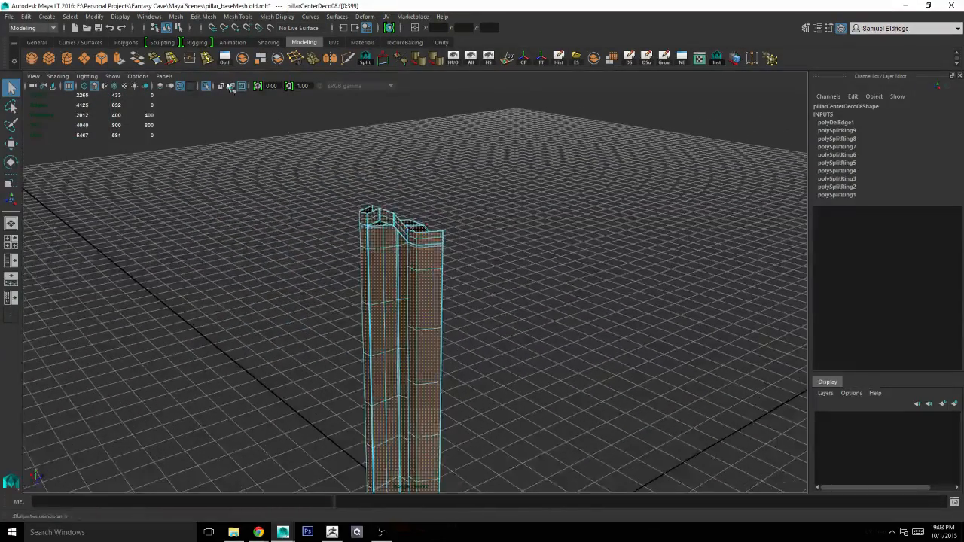
left_click(120, 60)
middle_click_drag(292, 259, 297, 188, "alt")
left_click_drag(236, 224, 254, 221, "alt")
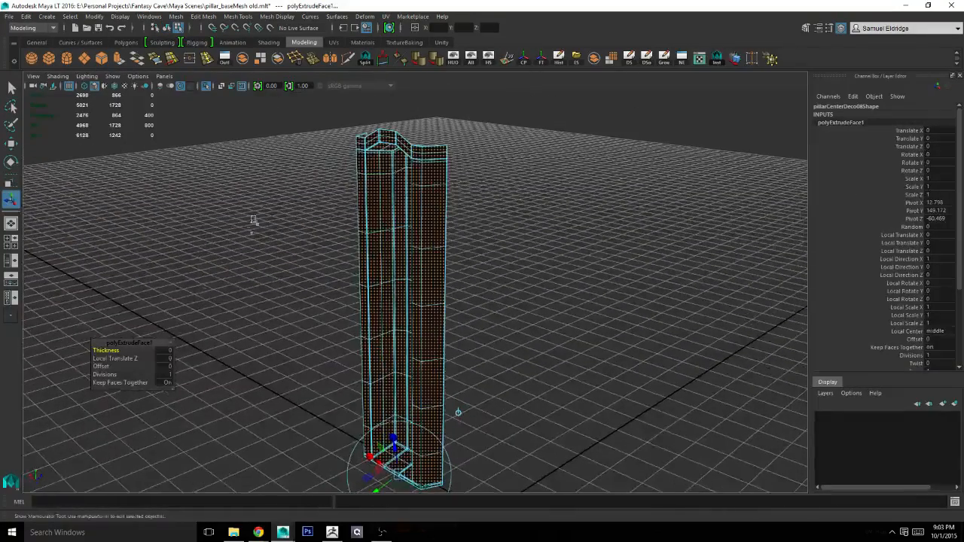
left_click(460, 412)
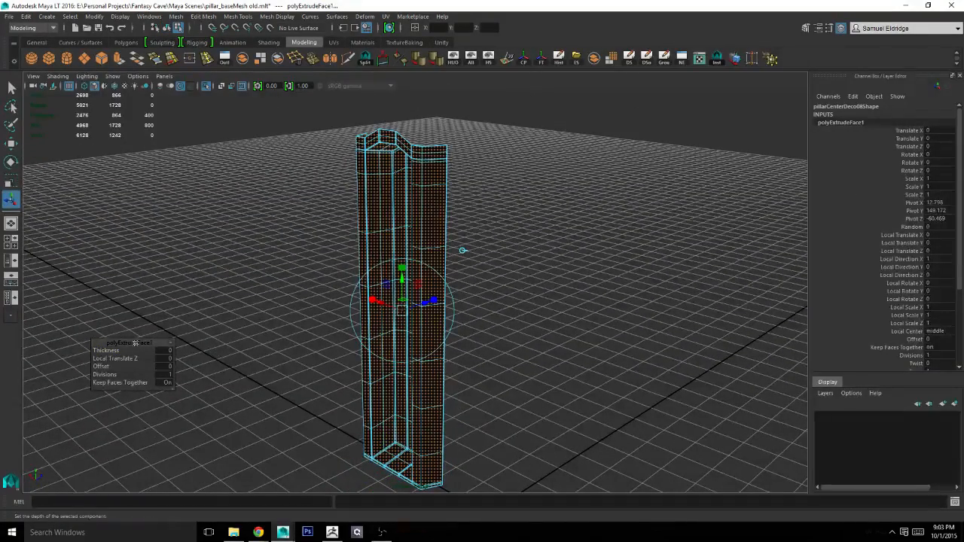
left_click_drag(106, 351, 110, 350)
Set the extrusion's thickness to -1.1, checking the shell at the panel's open top.
left_click_drag(285, 242, 261, 297, "alt")
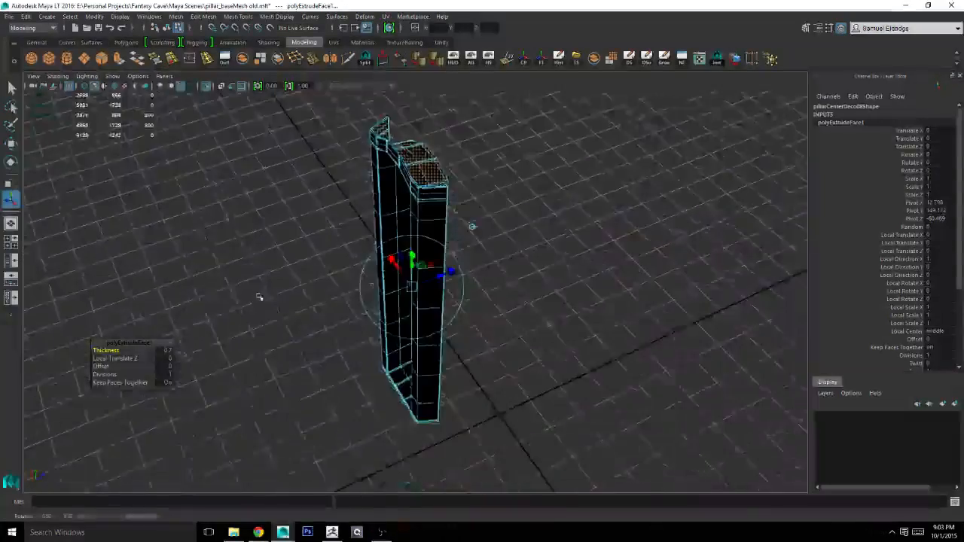
right_click_drag(354, 301, 445, 323, "alt")
middle_click_drag(444, 324, 456, 463, "alt")
right_click_drag(456, 463, 546, 427, "alt")
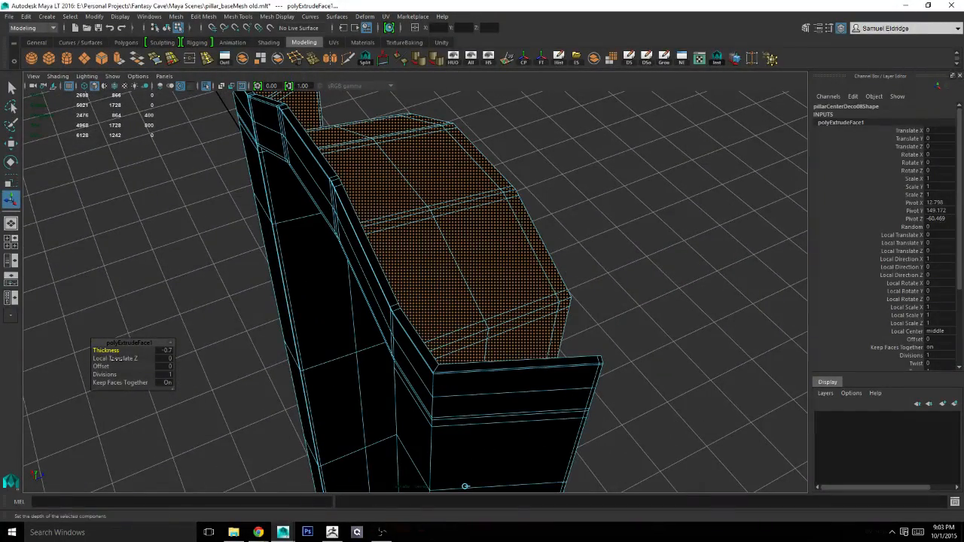
left_click_drag(106, 350, 109, 350)
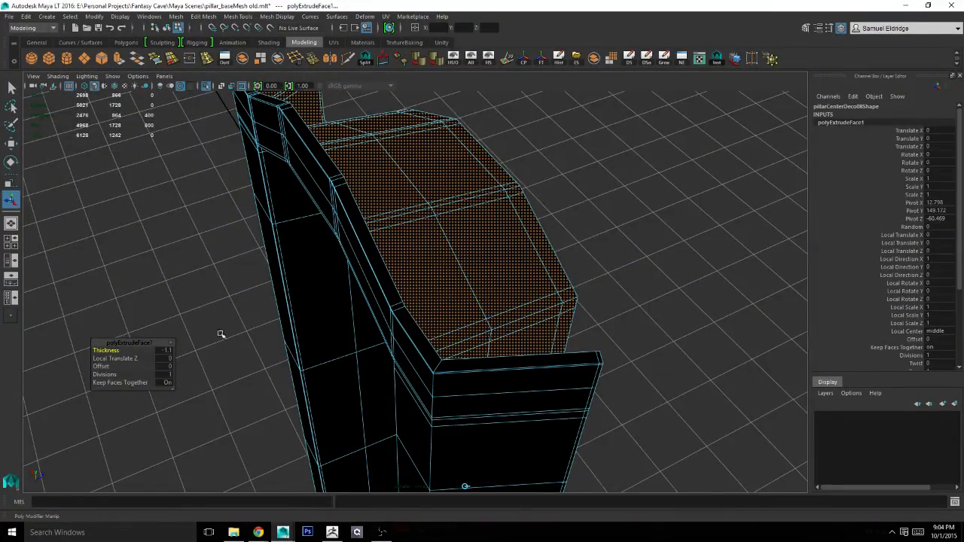
Return the panel to object mode, reverse its normals so the outer surfaces face outward, and deselect it.
left_click_drag(220, 334, 390, 273, "alt")
key("q")
right_click_drag(458, 241, 576, 193)
middle_click_drag(523, 228, 506, 272, "alt")
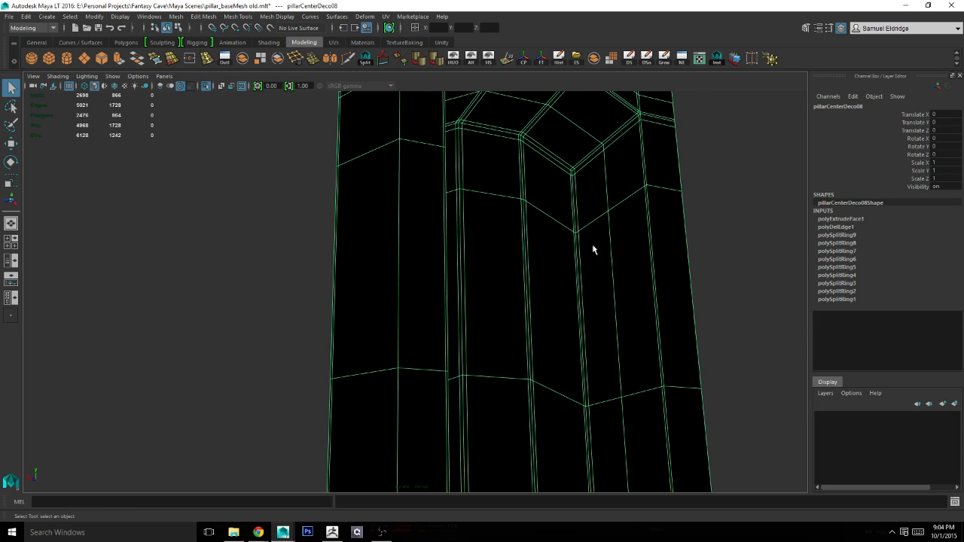
left_click_drag(592, 247, 580, 252, "alt")
key("g")
right_click_drag(581, 252, 644, 204)
right_click_drag(648, 204, 653, 278, "alt")
left_click(653, 280)
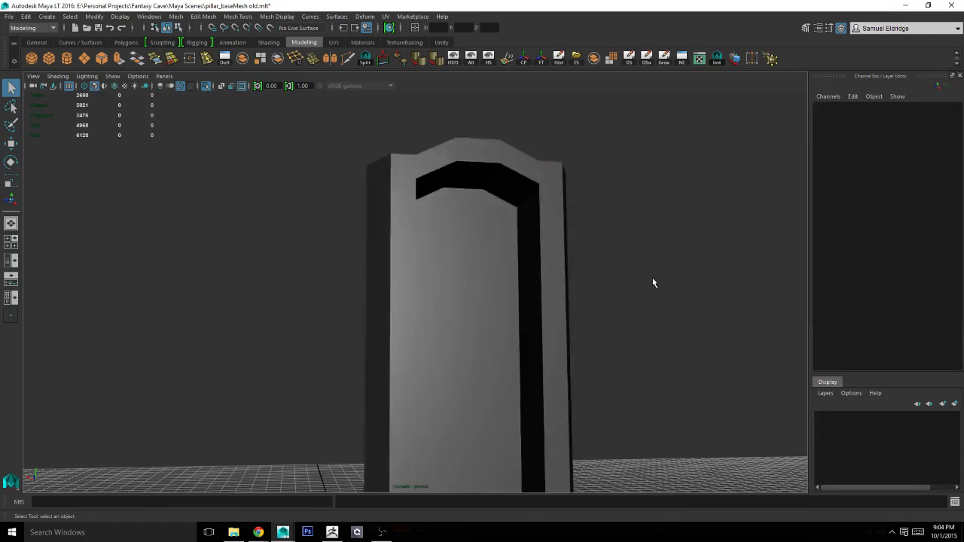
Examine the thickened panel in the smoothed preview from several angles, and reselect it in its unsmoothed display.
left_click_drag(653, 280, 601, 307, "alt")
left_click(509, 292)
key("3")
left_click(600, 342)
left_click_drag(600, 341, 478, 316, "alt")
left_click(477, 316)
left_click_drag(579, 317, 518, 73, "alt")
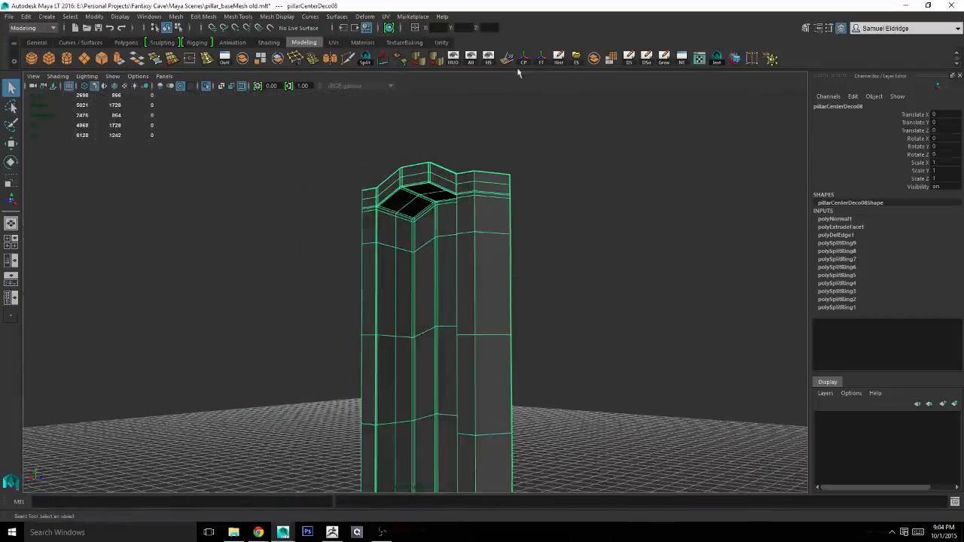
Delete the panel's construction history and export the selection as pillarCenterDecor08.obj, replacing the existing file.
left_click(558, 60)
left_click(577, 61)
double_click(382, 211)
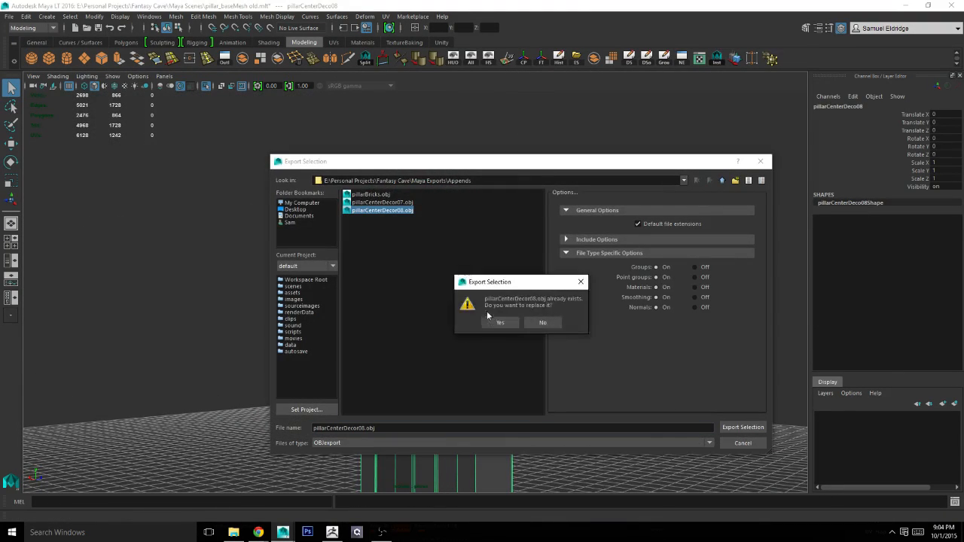
left_click(491, 322)
Switch to ZBrush and import pillarCenterDecor08.obj over the current center decoration subtool.
left_click(336, 531)
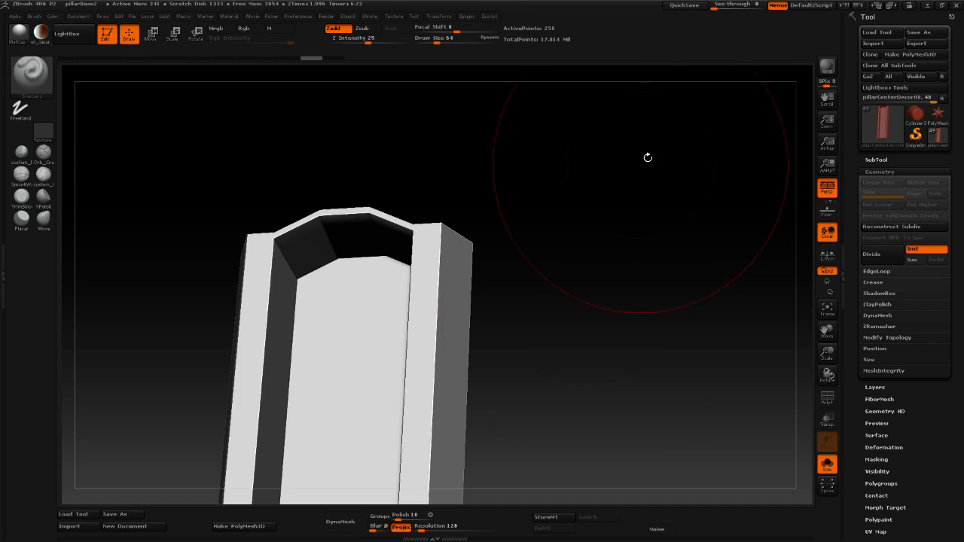
left_click(864, 47)
double_click(204, 107)
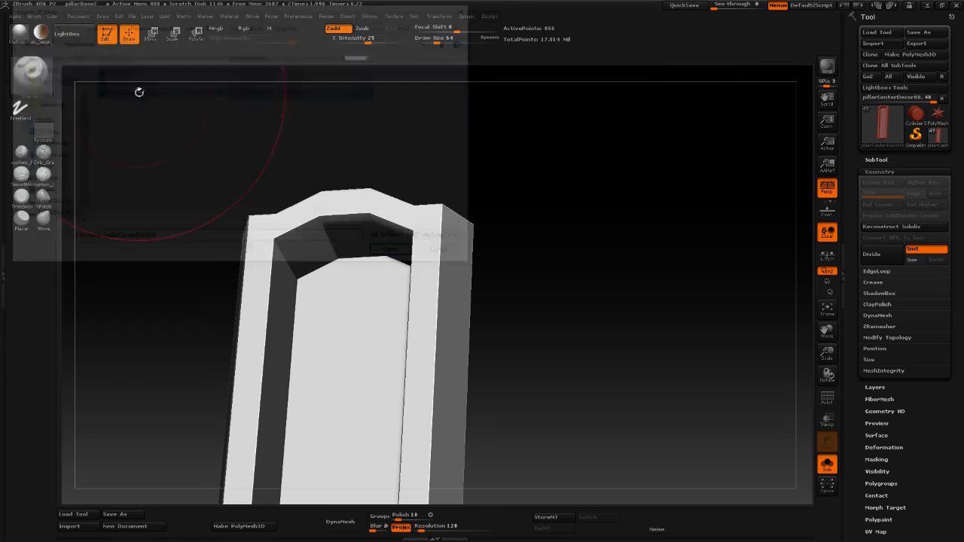
Try a DynaMesh at resolution 2048 on the imported panel, inspect its wireframe around the arched top, and undo the remesh.
left_click_drag(533, 252, 466, 501)
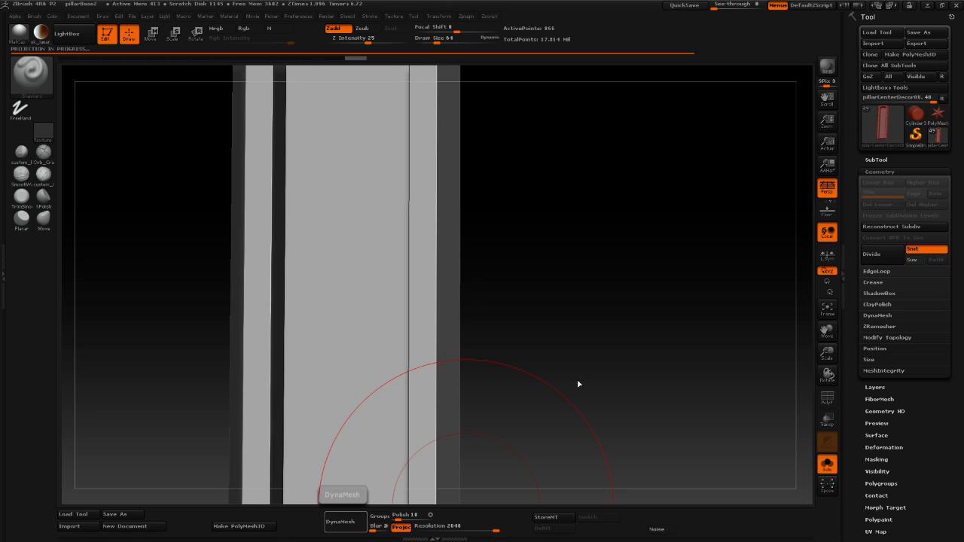
left_click_drag(593, 351, 552, 307, "alt")
key("shift+f")
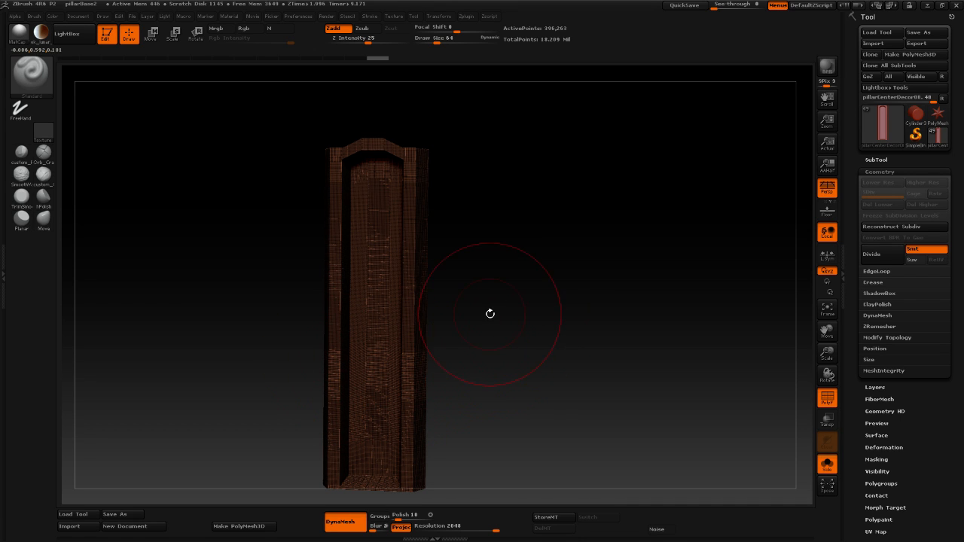
left_click_drag(554, 264, 646, 250, "alt")
mouse_move(228, 211)
left_mouse_down("alt")
mouse_move(224, 299)
mouse_move(225, 162)
mouse_move(211, 250)
mouse_move(208, 138)
mouse_move(196, 215)
mouse_move(188, 163)
left_mouse_up("alt")
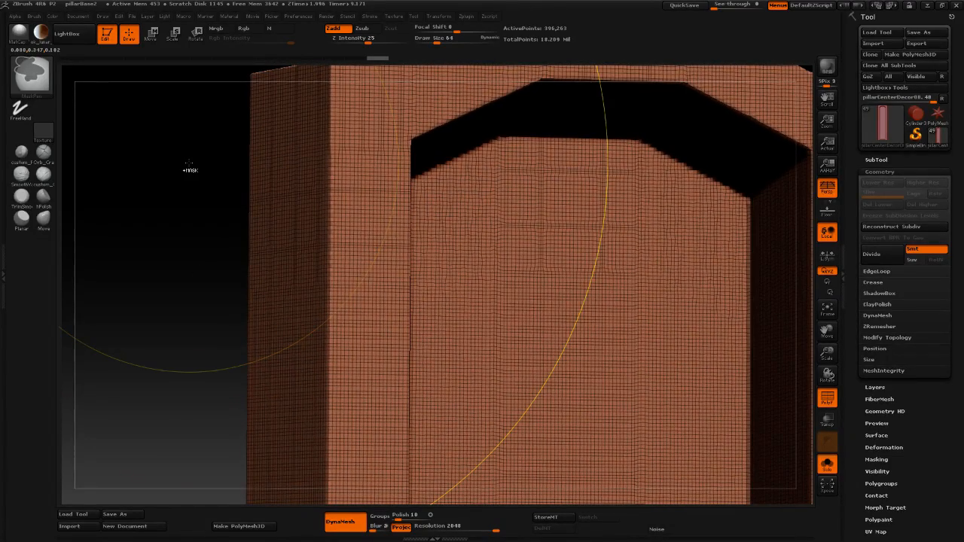
key("ctrl+z")
Switch to Maya and delete the panel's upper horizontal edge loops together with the vertical and horizontal support loops around its arched top.
key("alt+Tab")
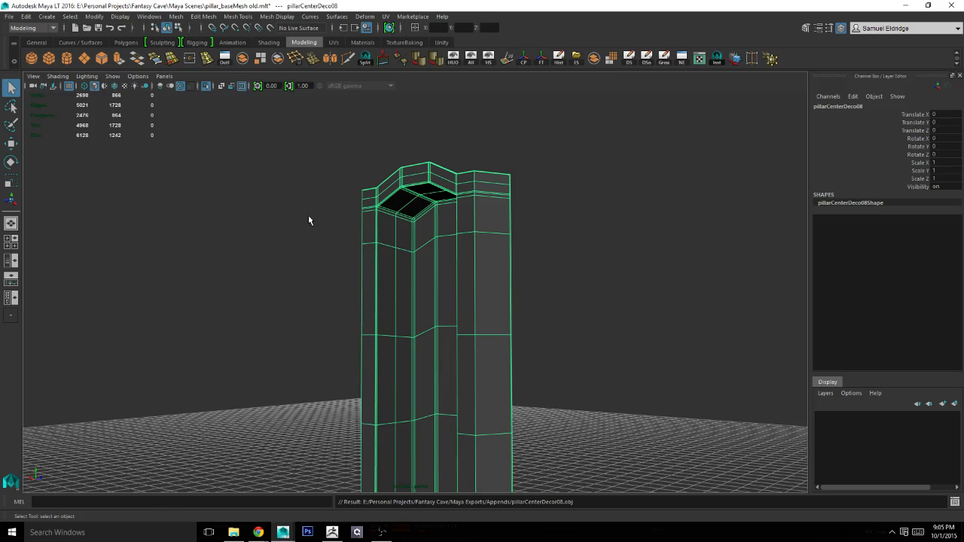
left_click_drag(308, 220, 290, 182, "alt")
right_click(422, 186)
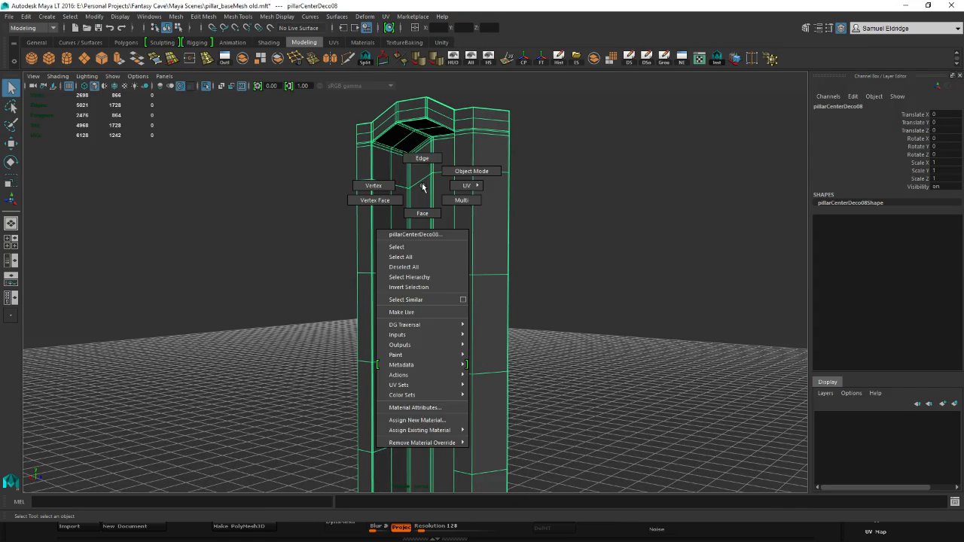
left_click(422, 158)
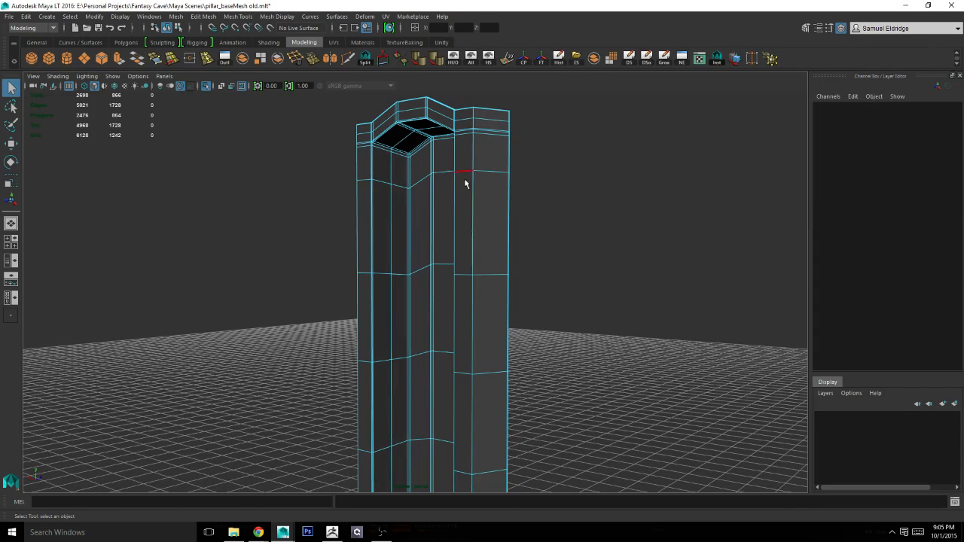
double_click(491, 276)
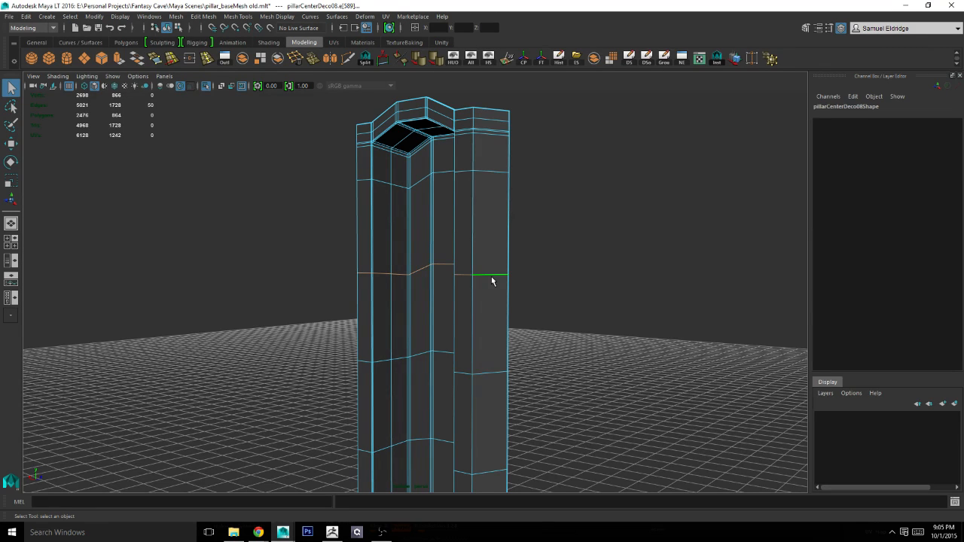
double_click(493, 173, "shift")
left_click_drag(449, 192, 472, 188, "alt")
middle_click_drag(473, 189, 471, 291, "alt")
scroll(472, 291, "up", 5)
left_click_drag(482, 291, 570, 245, "alt")
middle_click_drag(571, 245, 443, 351, "alt")
scroll(443, 350, "up", 5)
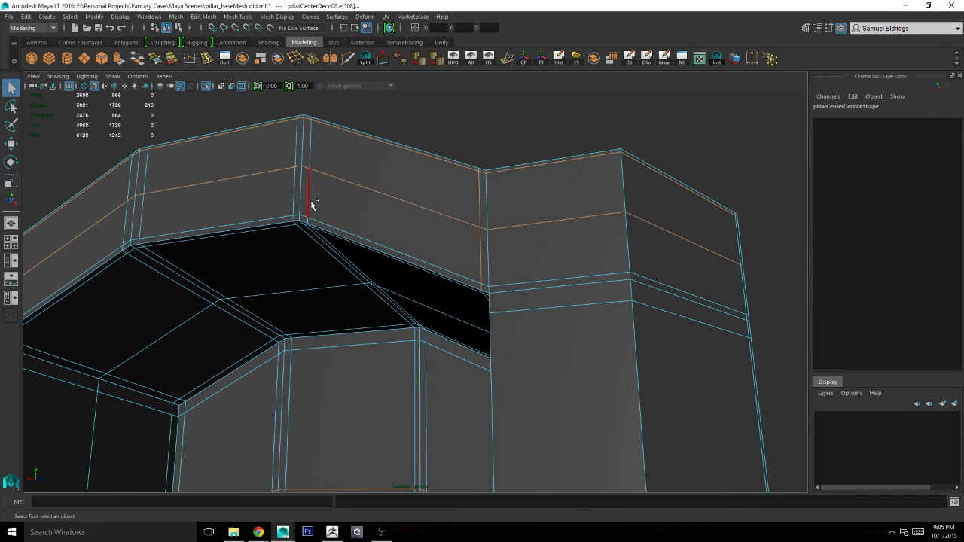
double_click(148, 217, "shift")
left_click_drag(148, 217, 349, 194, "alt")
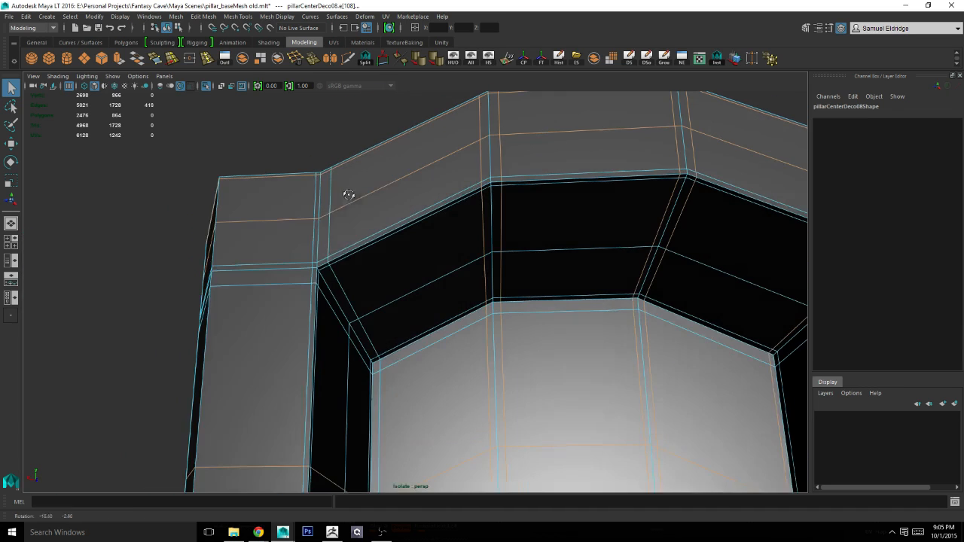
double_click(314, 242, "shift")
double_click(287, 284, "shift")
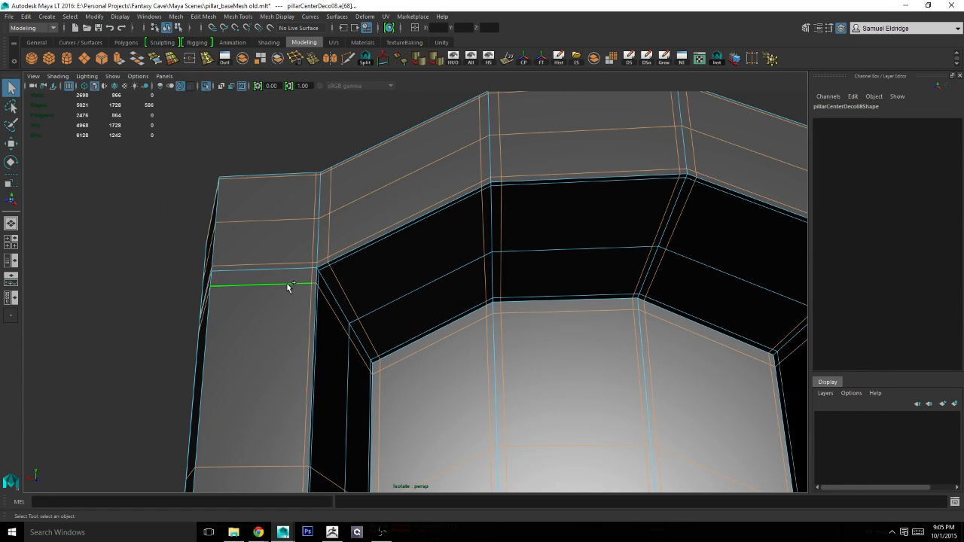
left_click(296, 60)
Delete the support loops along the recess and outer borders, together with the remaining horizontal edge loops down the panel's height.
left_click_drag(338, 170, 399, 211, "alt")
left_click(340, 311)
double_click(341, 311)
left_click_drag(340, 311, 497, 296, "alt")
left_click_drag(582, 403, 425, 198, "alt")
scroll(404, 184, "down", 4)
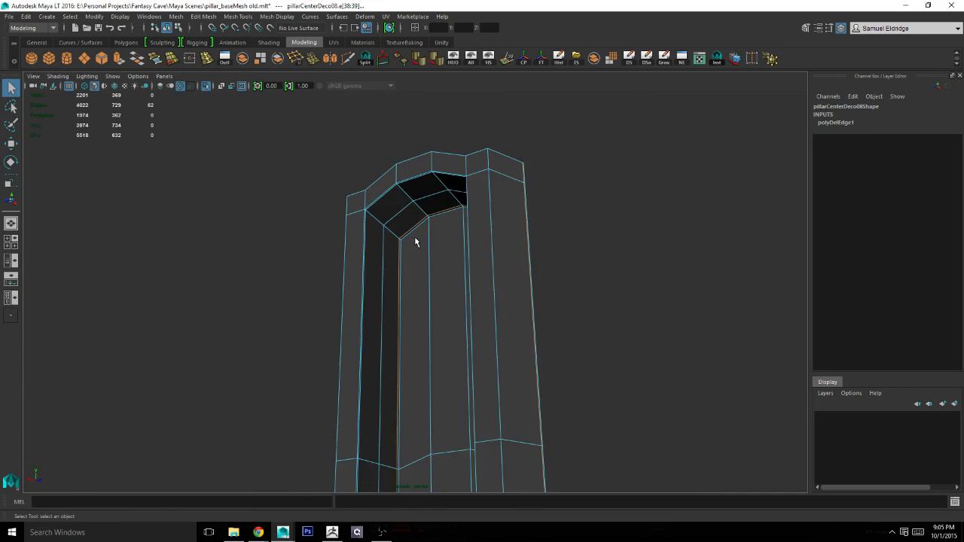
left_click_drag(415, 241, 553, 271, "alt")
middle_click_drag(553, 271, 512, 345, "alt")
scroll(511, 344, "up", 6)
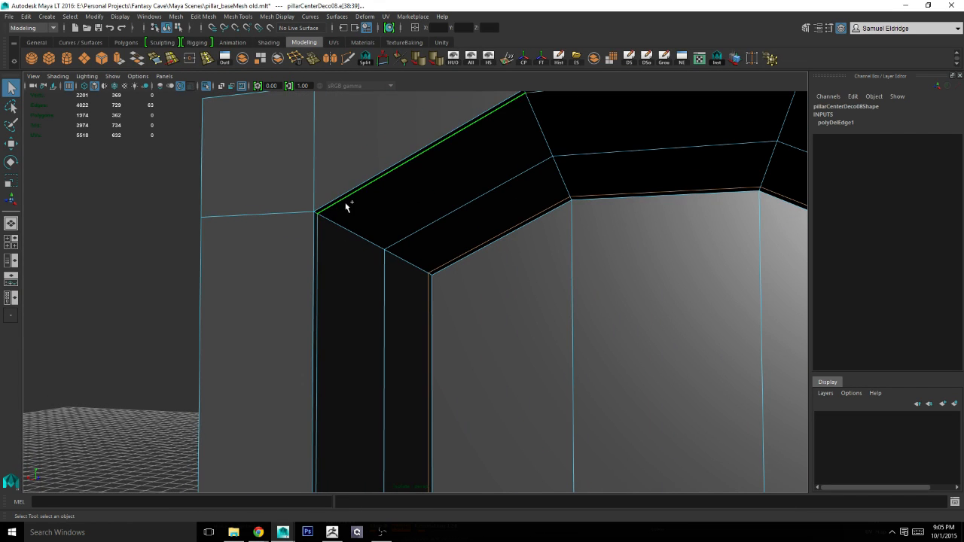
scroll(346, 205, "down", 5)
left_click_drag(493, 253, 463, 241, "alt")
middle_click_drag(564, 291, 552, 121, "alt")
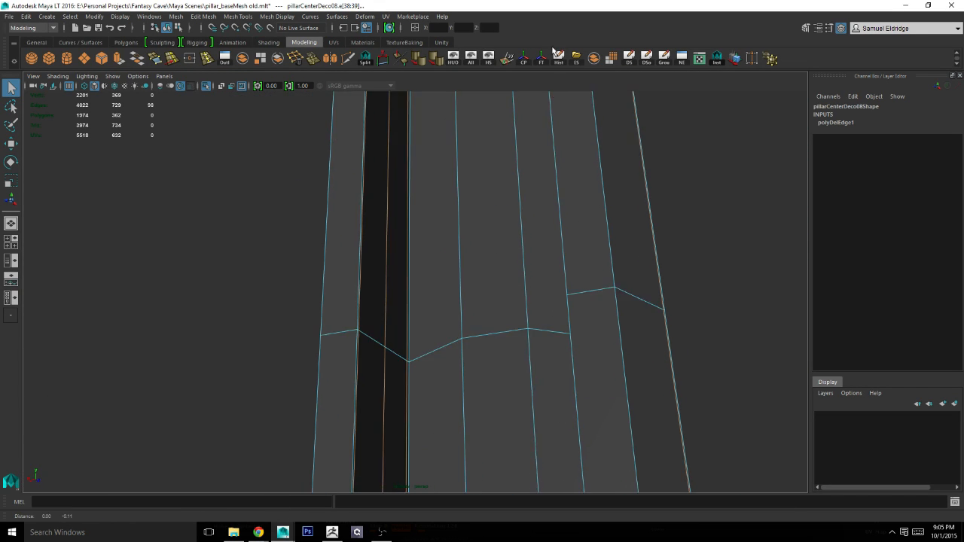
scroll(542, 113, "down", 6)
left_click_drag(460, 177, 451, 297, "alt")
middle_click_drag(450, 298, 400, 134, "alt")
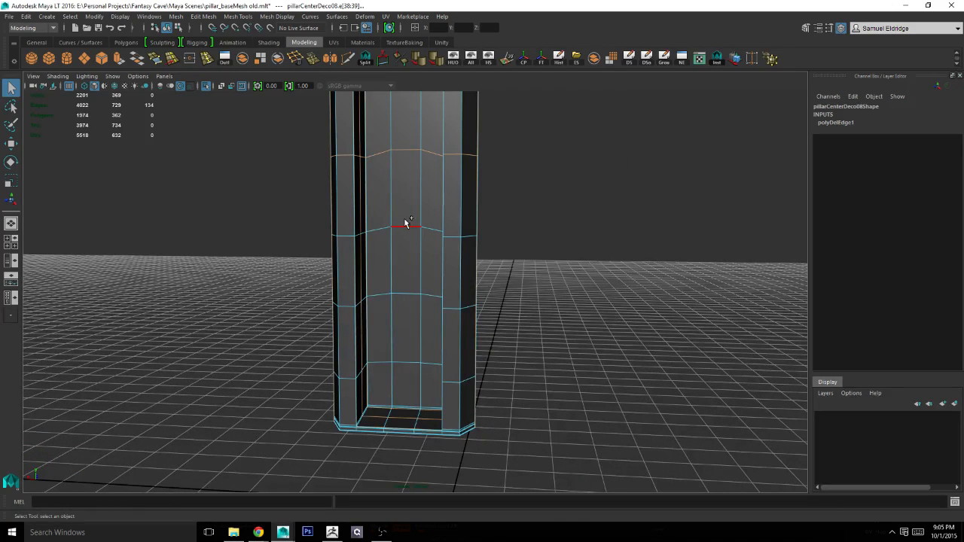
left_click(300, 65)
Delete the extra support edge loops just above and around the panel's bottom rim.
right_click_drag(369, 162, 494, 209, "alt")
middle_click_drag(495, 208, 520, 81, "alt")
right_click_drag(301, 166, 618, 186, "alt")
left_click_drag(617, 186, 597, 194, "alt")
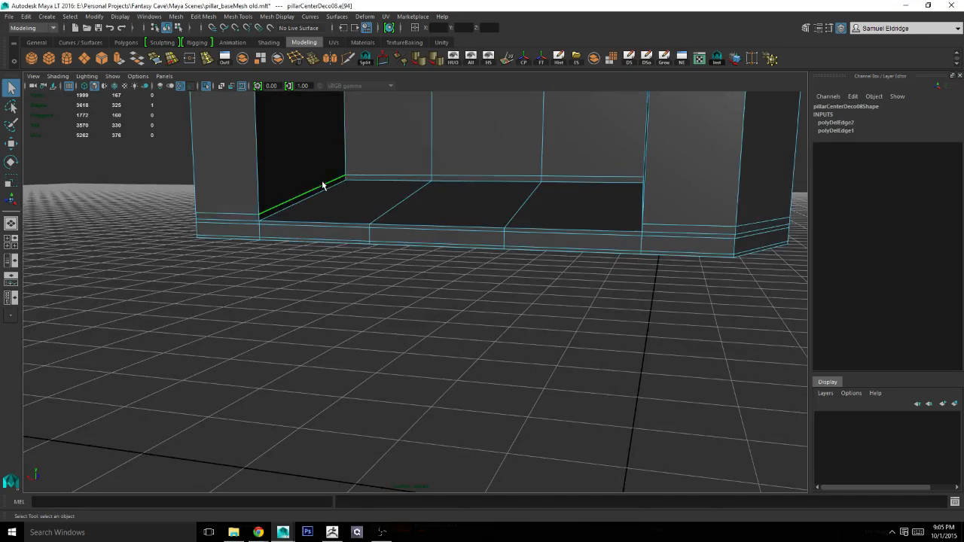
left_click(299, 65)
left_click_drag(387, 153, 345, 250, "alt")
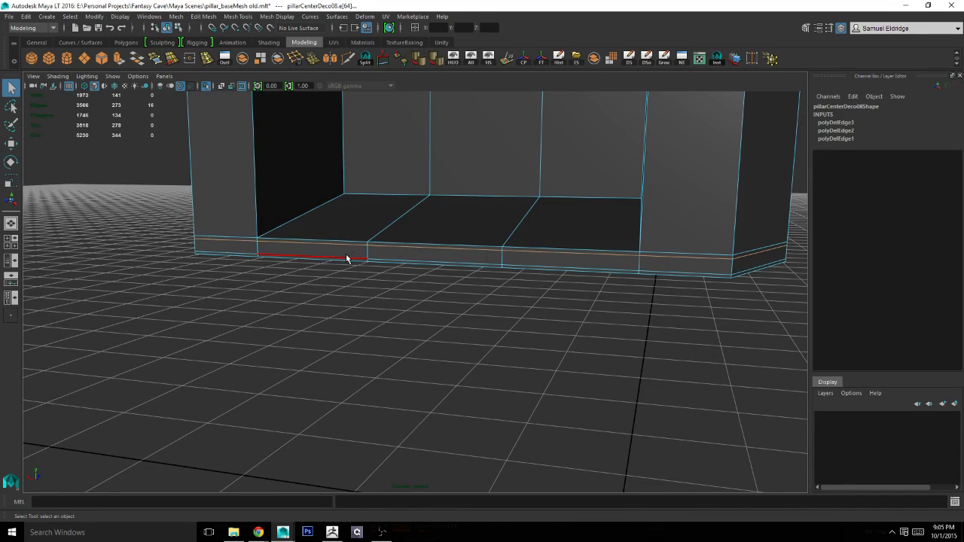
left_click(300, 66)
Delete two extra edge loops running across the top and sides of the recess.
scroll(427, 147, "down", 8)
middle_click_drag(427, 147, 407, 340, "alt")
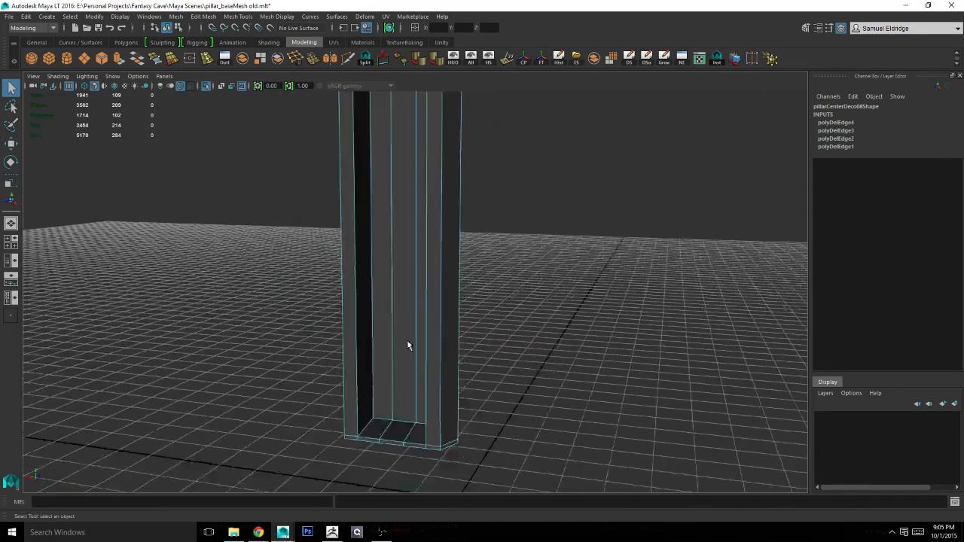
left_click_drag(406, 339, 347, 283, "alt")
scroll(409, 165, "up", 5)
right_click_drag(389, 245, 391, 226)
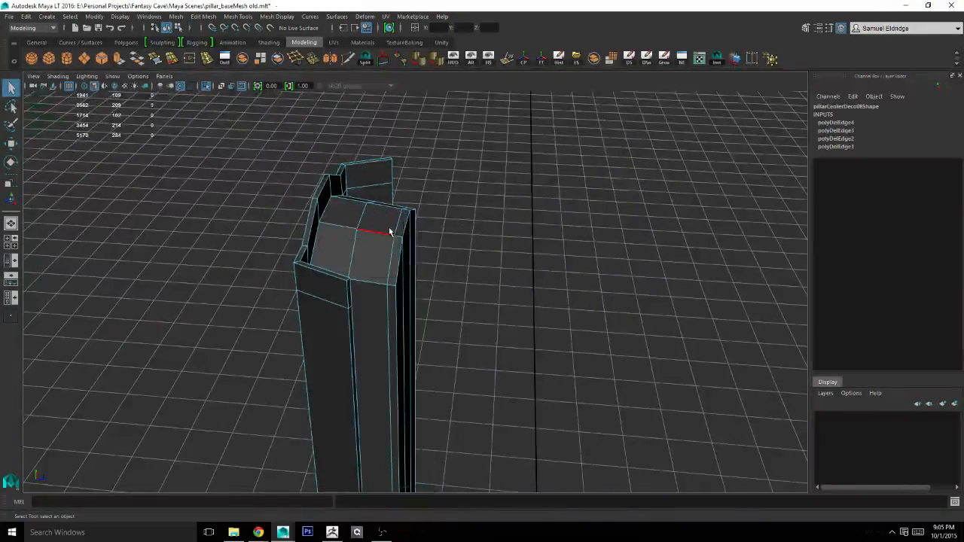
left_click_drag(397, 228, 345, 114, "alt")
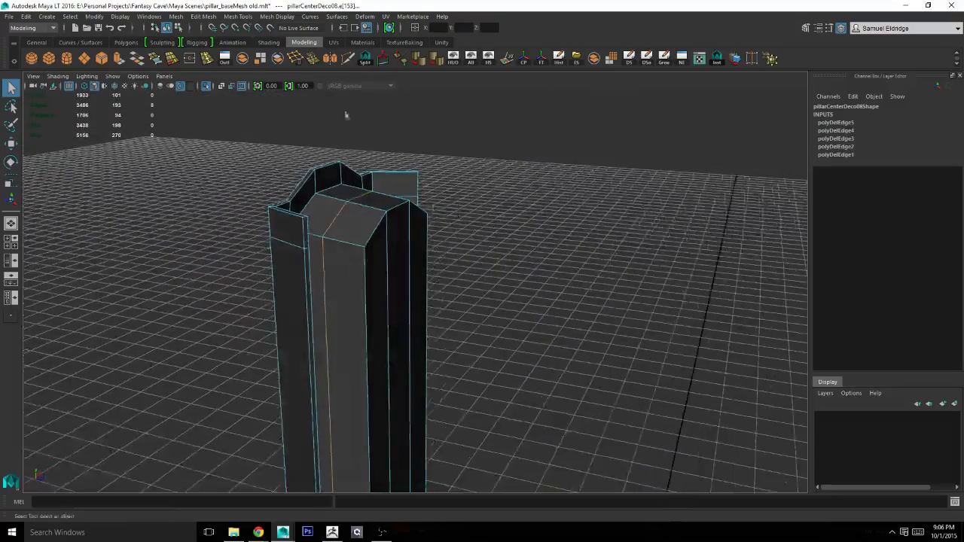
left_click_drag(437, 145, 570, 132, "alt")
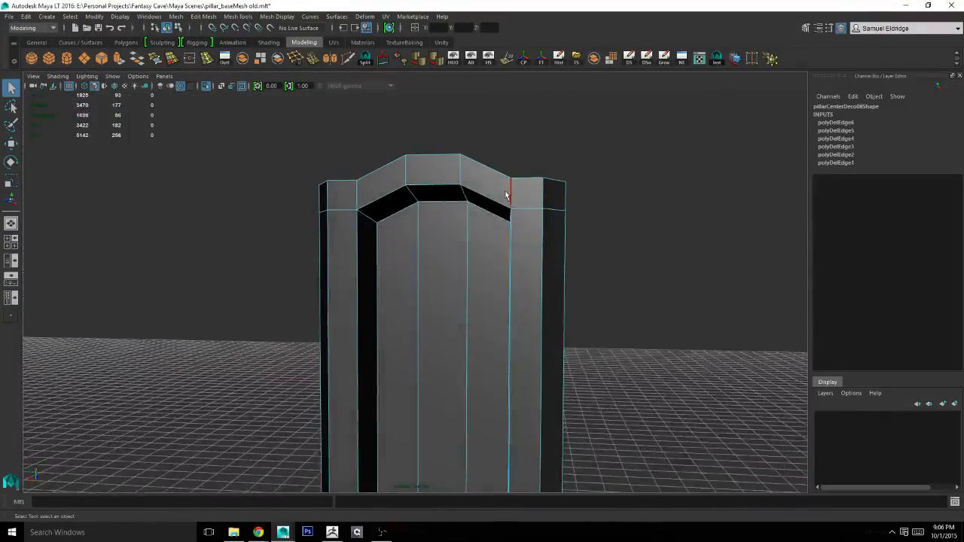
Select the simplified panel as an object and delete its construction history.
left_click(540, 224)
scroll(565, 173, "down", 5)
mouse_move(565, 172)
left_mouse_down("alt")
mouse_move(501, 189)
mouse_move(514, 173)
mouse_move(606, 186)
mouse_move(565, 187)
left_mouse_up("alt")
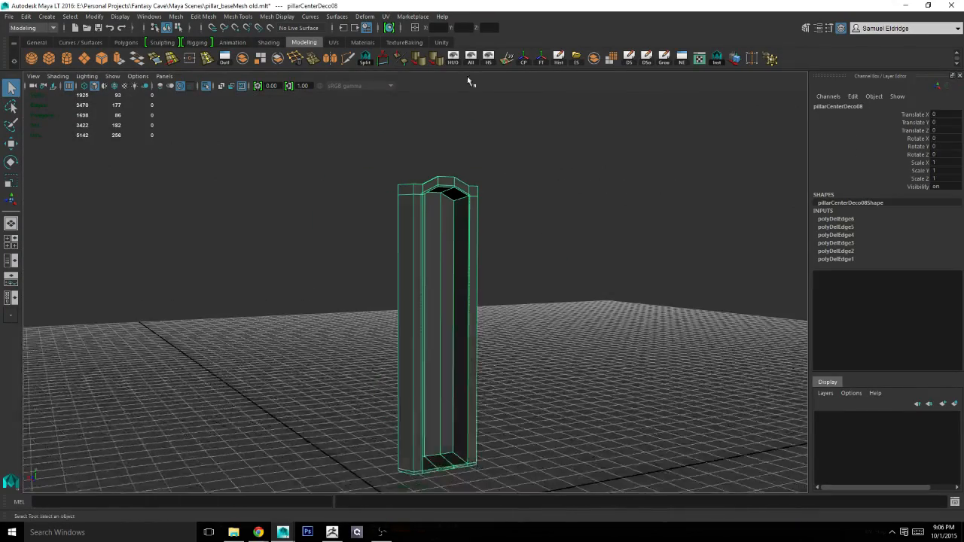
left_click(559, 58)
Export the panel over the existing pillarCenterDecor08.obj, switch to ZBrush, and import that file into the current subtool.
left_click(576, 58)
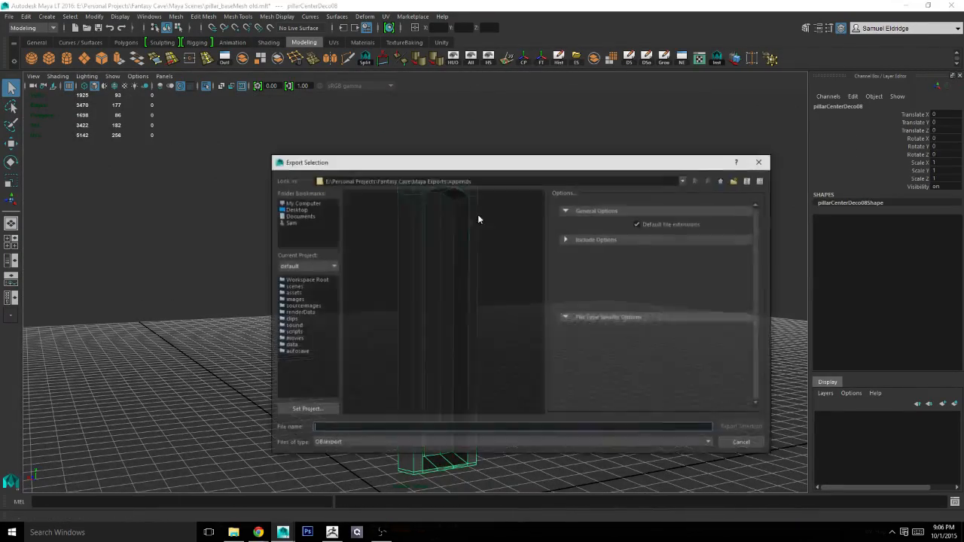
double_click(366, 212)
left_click(499, 322)
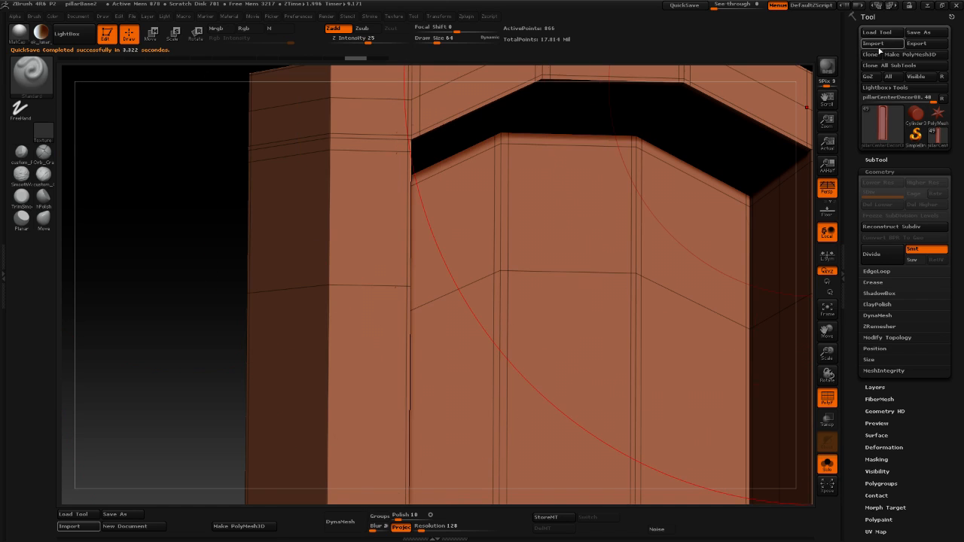
left_click(875, 44)
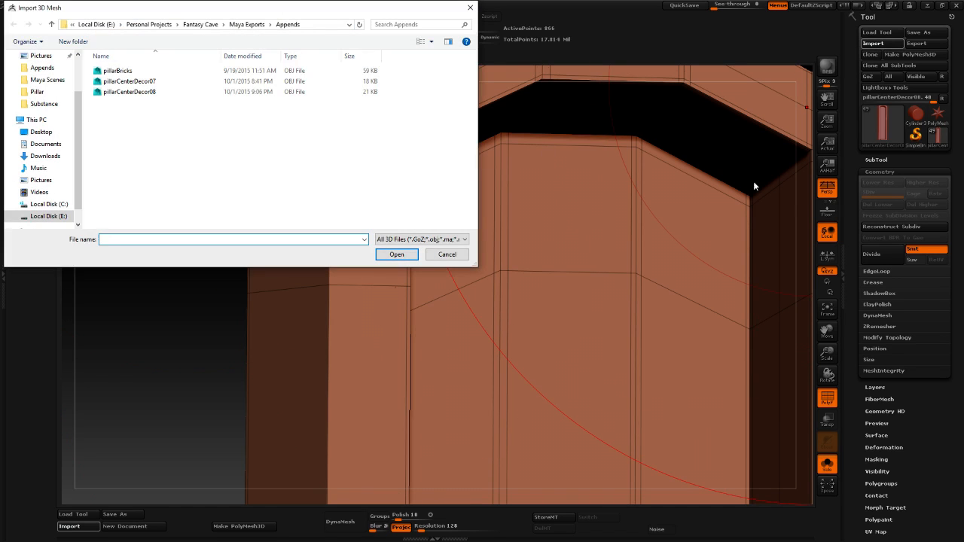
double_click(129, 92)
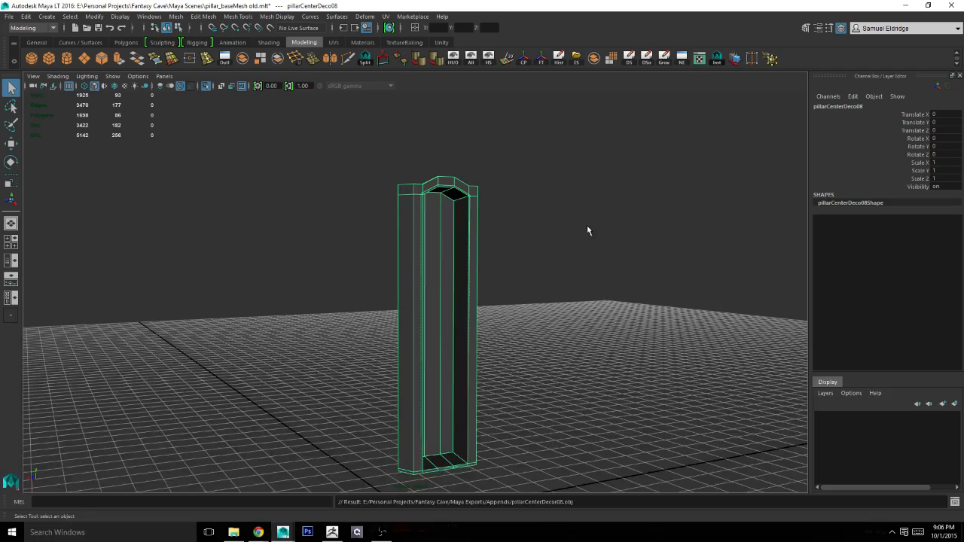
Switch back to Maya, put the panel in vertex mode, and select all of its vertices.
left_click_drag(588, 231, 613, 275, "alt")
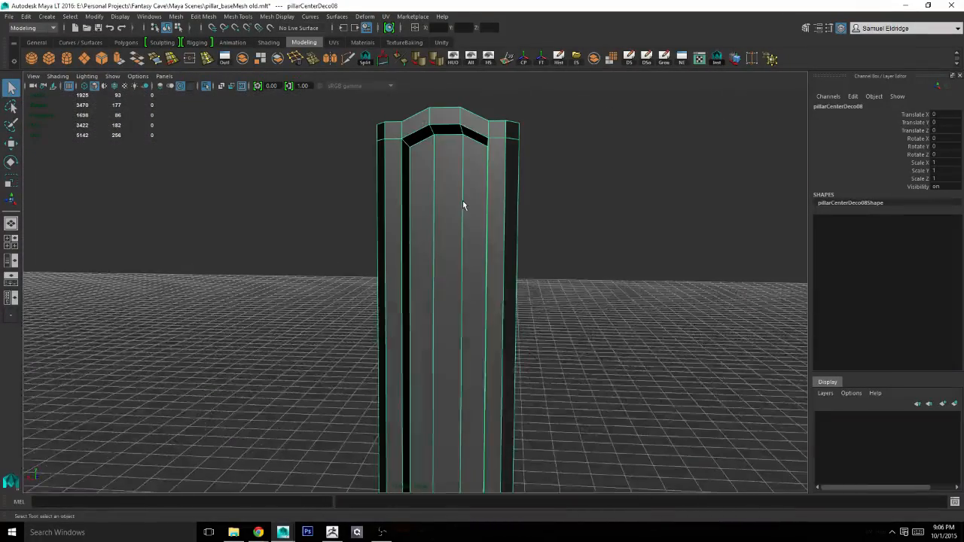
right_click_drag(468, 199, 386, 184)
scroll(424, 216, "down", 4)
middle_click_drag(416, 276, 424, 218, "alt")
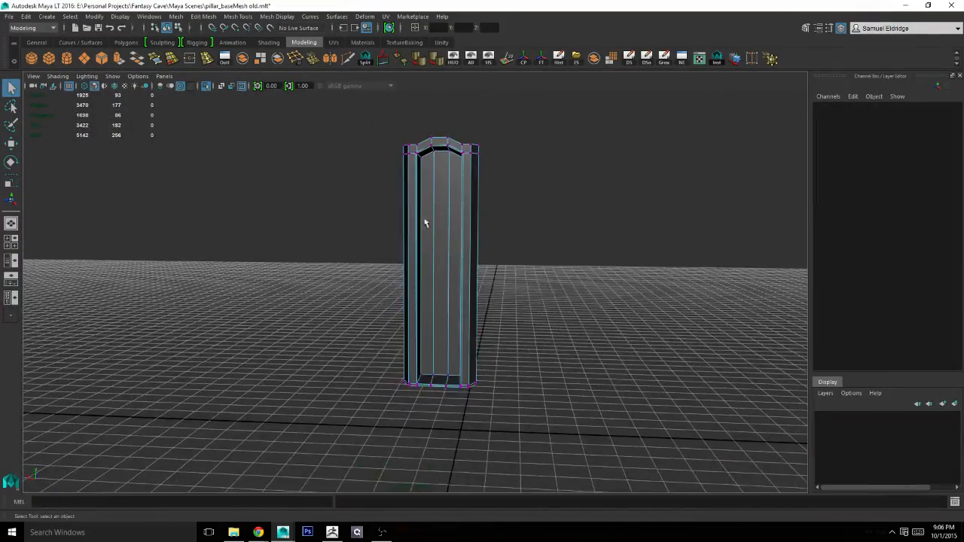
left_click_drag(599, 413, 600, 415)
Examine the panel's lower end and recess from several angles in smoothed and unsmoothed display.
middle_click_drag(503, 332, 519, 212, "alt")
right_click_drag(369, 268, 663, 253, "alt")
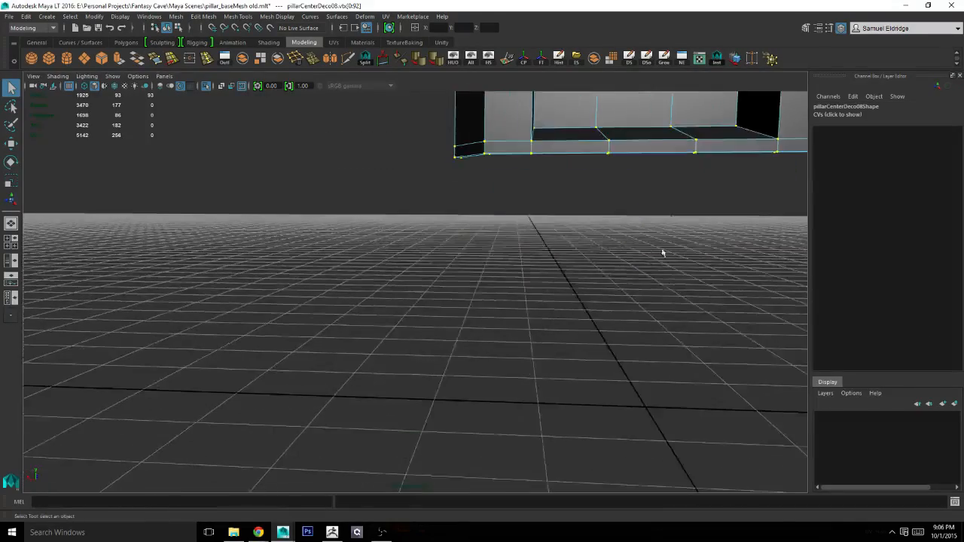
middle_click_drag(618, 250, 482, 337, "alt")
left_click_drag(440, 331, 686, 322, "alt")
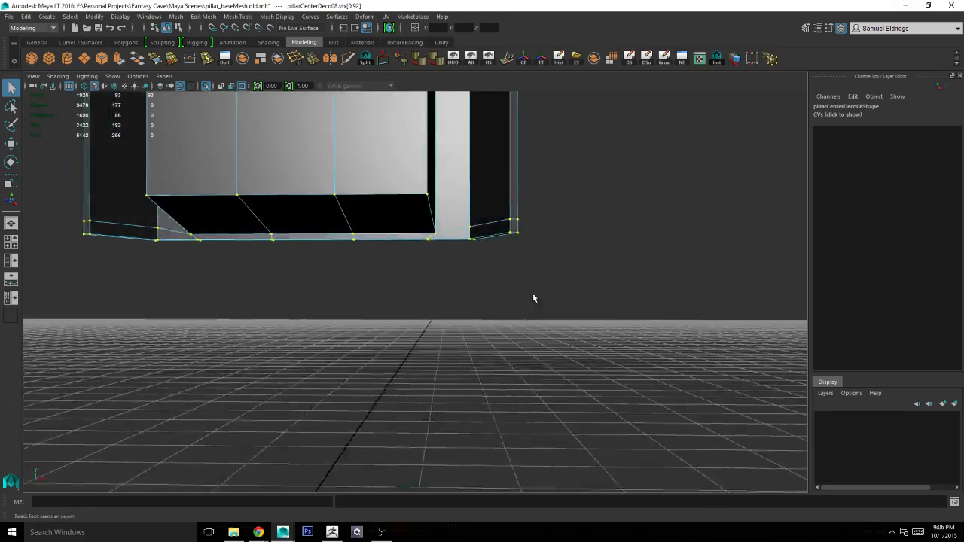
right_click_drag(534, 297, 608, 273, "alt")
left_click_drag(607, 272, 324, 248, "alt")
middle_click_drag(324, 248, 493, 369, "alt")
right_click_drag(493, 369, 467, 338, "alt")
left_click_drag(466, 338, 573, 333, "alt")
middle_click_drag(573, 332, 579, 400, "alt")
key("3")
left_click_drag(579, 400, 475, 353, "alt")
key("1")
right_click_drag(469, 353, 531, 340, "alt")
left_click_drag(531, 340, 451, 328, "alt")
Select all of the panel's vertices again and merge them with a distance threshold of 0.01.
right_click_drag(450, 276, 448, 319)
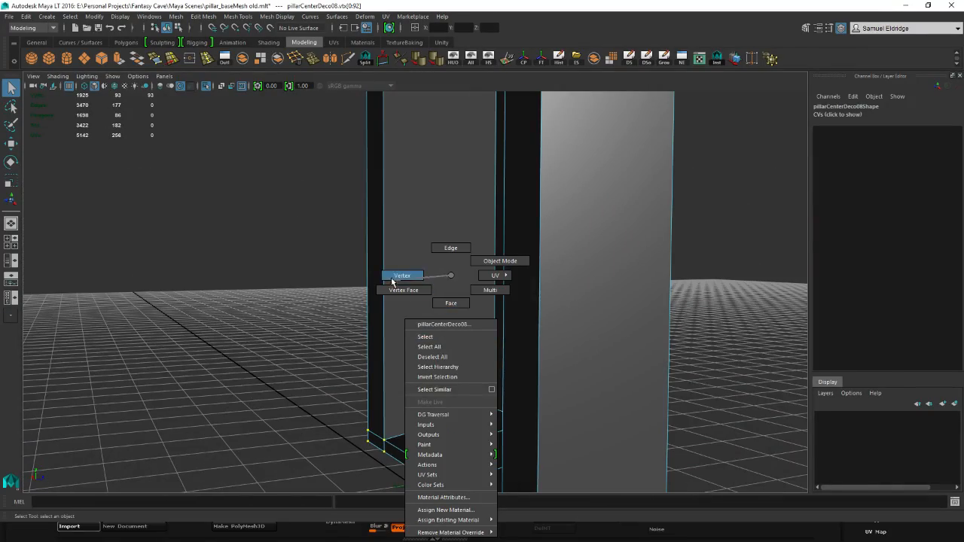
right_click_drag(392, 279, 391, 279)
scroll(391, 280, "down", 5)
middle_click_drag(512, 218, 522, 385, "alt")
right_click_drag(523, 386, 379, 302, "alt")
left_click_drag(379, 302, 422, 324, "alt")
left_click_drag(317, 128, 450, 224)
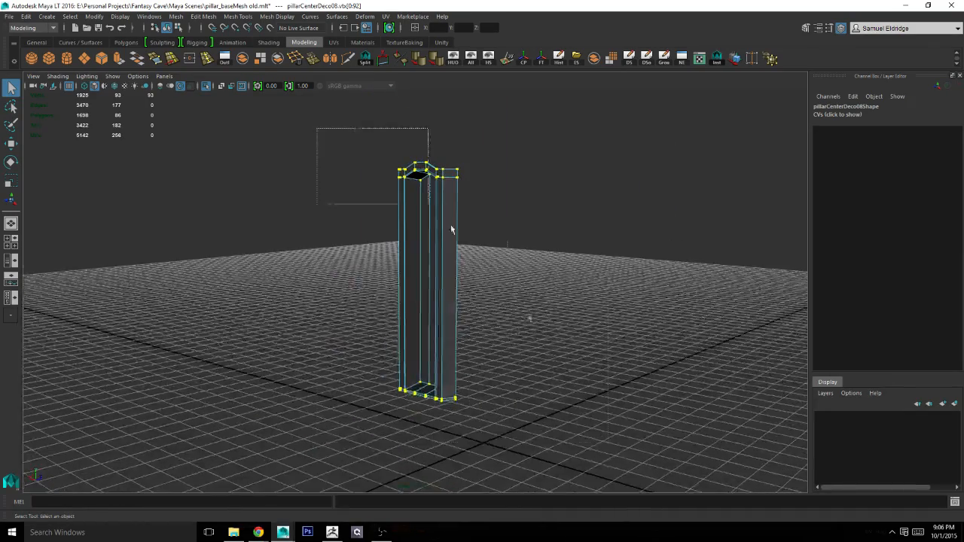
left_click(312, 57)
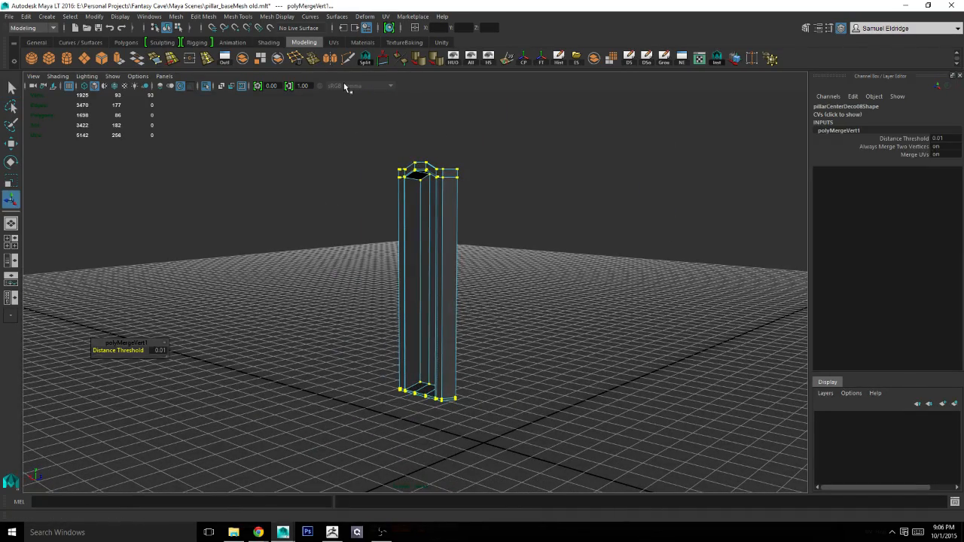
Examine the merged panel's recess and bottom corners in the smoothed preview, and return the selected panel to unsmoothed display.
right_click_drag(339, 157, 497, 213, "alt")
key("q")
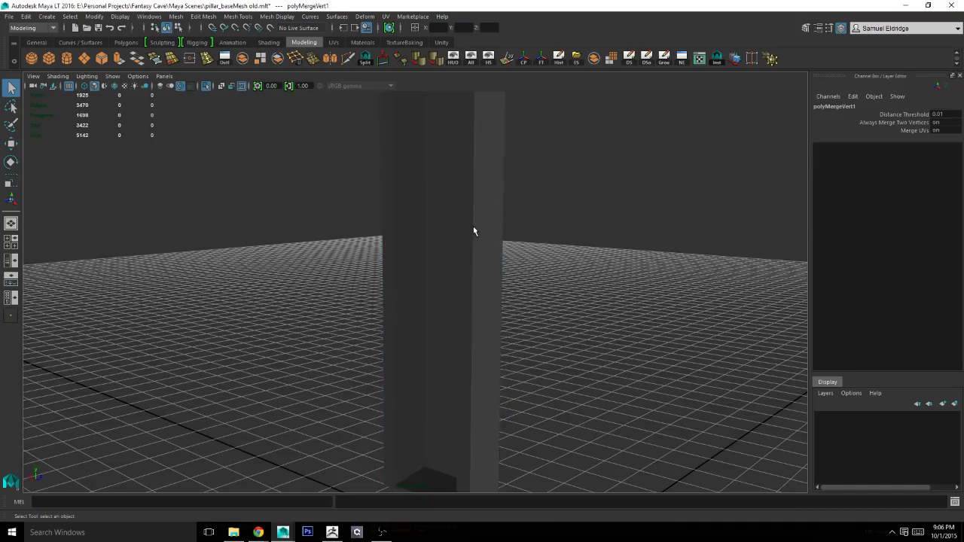
left_click(473, 226)
key("3")
left_click(506, 250)
left_click_drag(480, 329, 553, 361, "alt")
middle_click_drag(554, 361, 572, 204, "alt")
right_click_drag(572, 204, 667, 320, "alt")
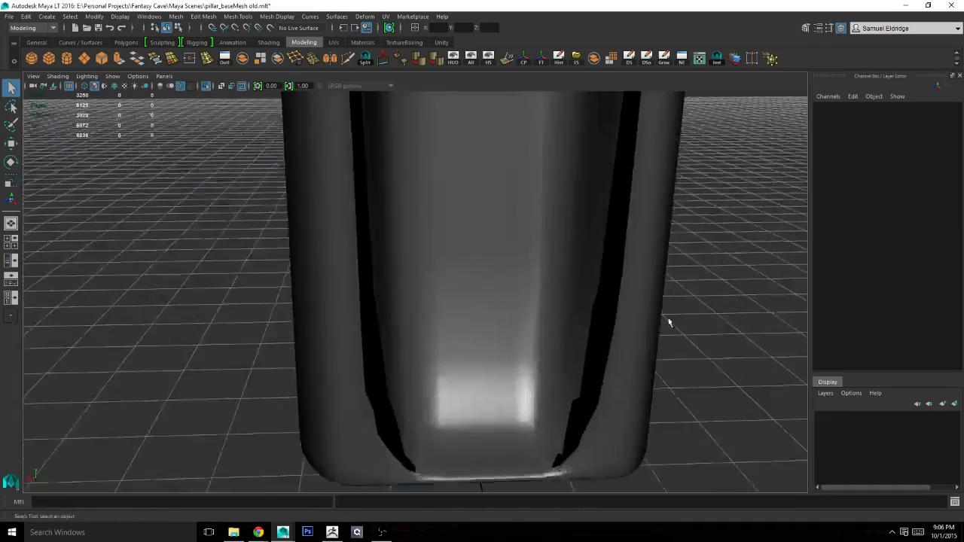
left_click_drag(668, 320, 701, 218, "alt")
middle_click_drag(700, 219, 667, 313, "alt")
left_click(505, 390)
key("1")
middle_click_drag(523, 393, 521, 199, "alt")
right_click_drag(520, 199, 552, 289, "alt")
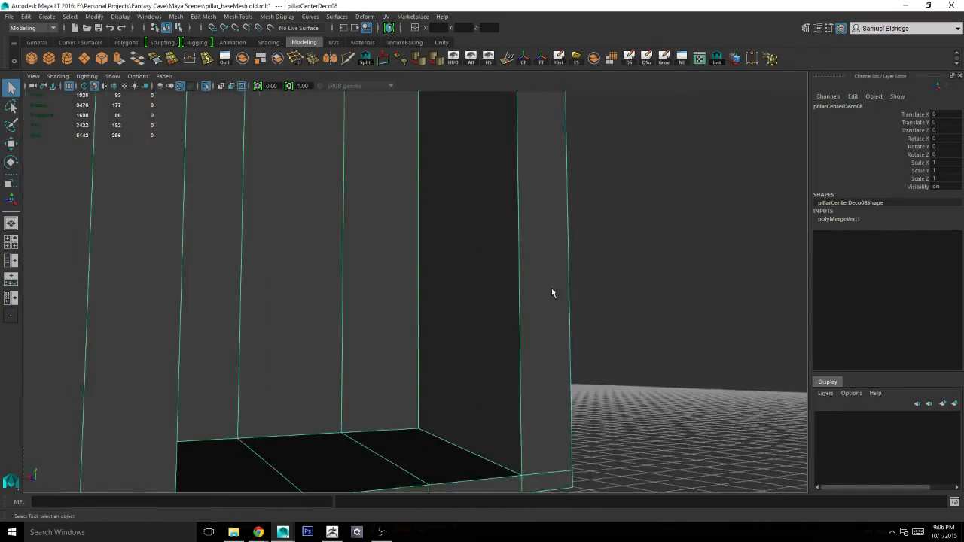
Undo the panel's vertex merge and the edge deletion made just before it.
left_click_drag(552, 289, 522, 287, "alt")
right_click_drag(663, 320, 598, 299, "alt")
left_click_drag(597, 299, 570, 303, "alt")
right_click_drag(636, 310, 597, 301, "alt")
middle_click_drag(598, 302, 419, 295, "alt")
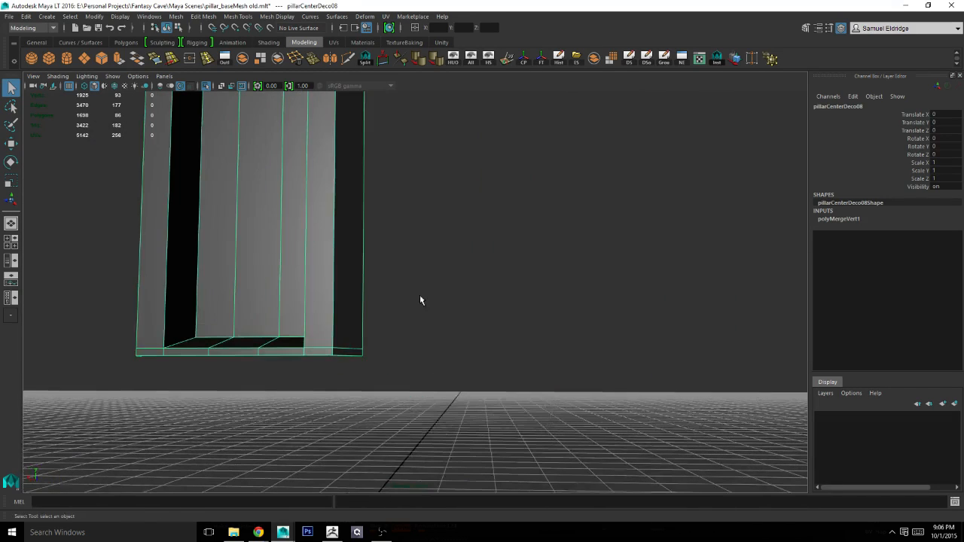
left_click_drag(476, 312, 358, 289, "alt")
left_click_drag(338, 299, 523, 324, "alt")
key("ctrl+z")
key("ctrl+z")
key("ctrl+z")
key("ctrl+z")
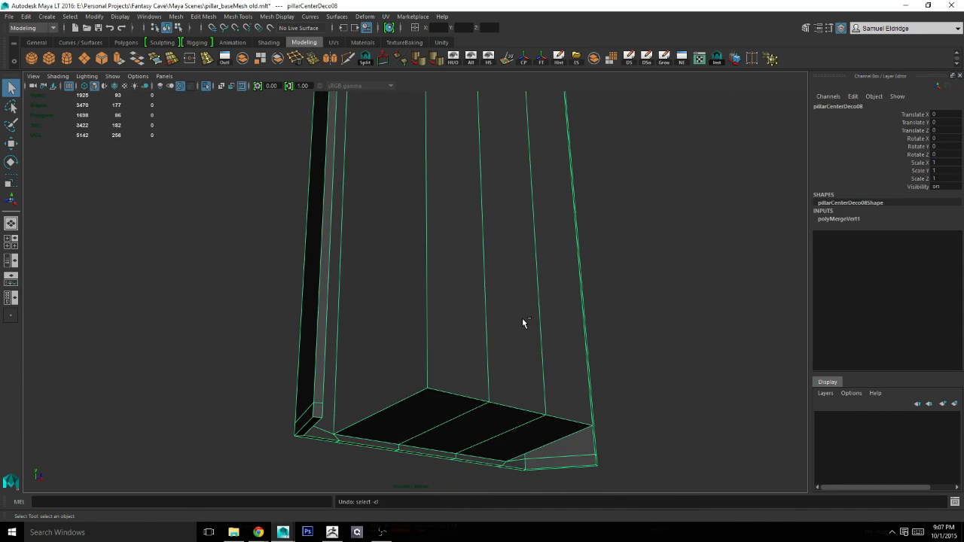
key("ctrl+z")
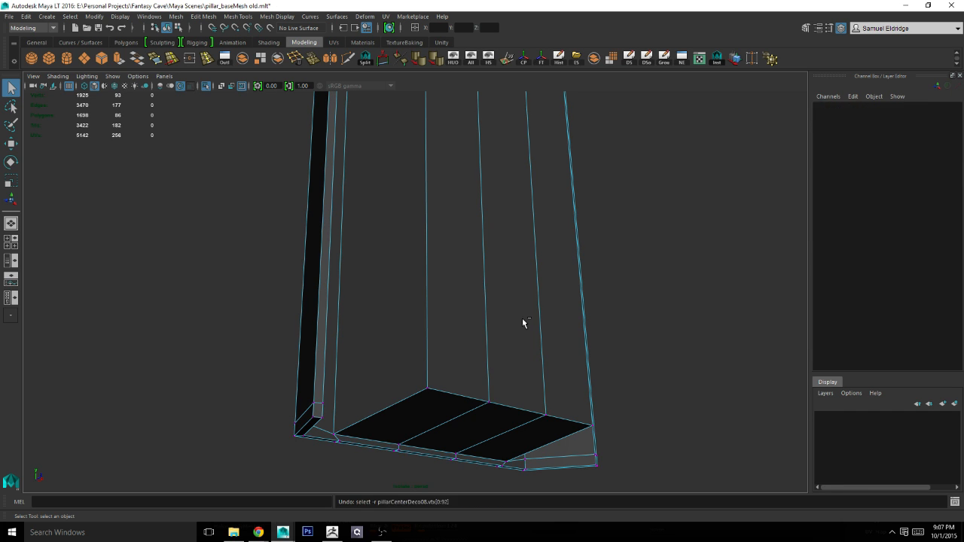
key("ctrl+z")
key("ctrl+z")
key("ctrl+z")
key("ctrl+z")
key("ctrl+z")
key("ctrl+z")
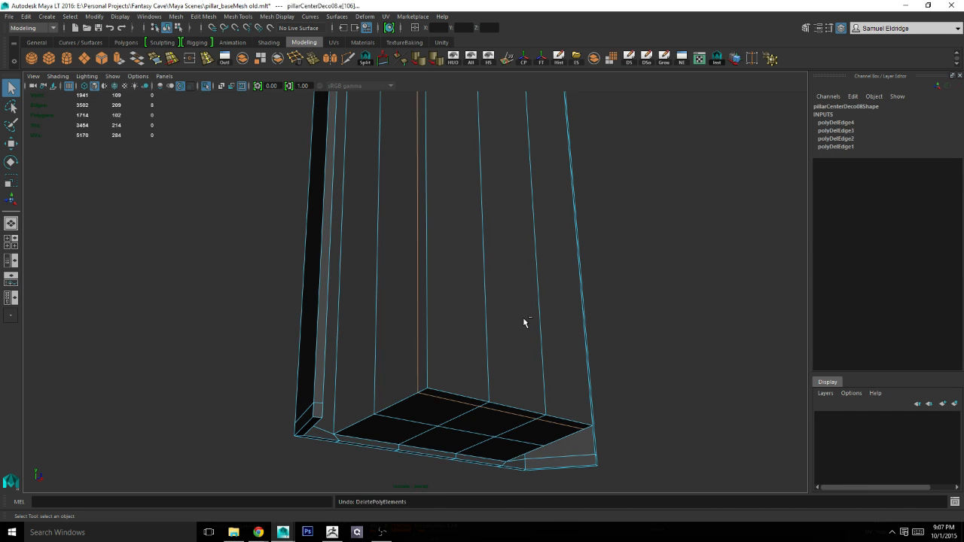
Undo two more of the panel's edge deletions to bring back the removed support loops.
right_click_drag(524, 318, 527, 215, "alt")
middle_click_drag(528, 219, 523, 282, "alt")
left_click_drag(522, 281, 495, 276, "alt")
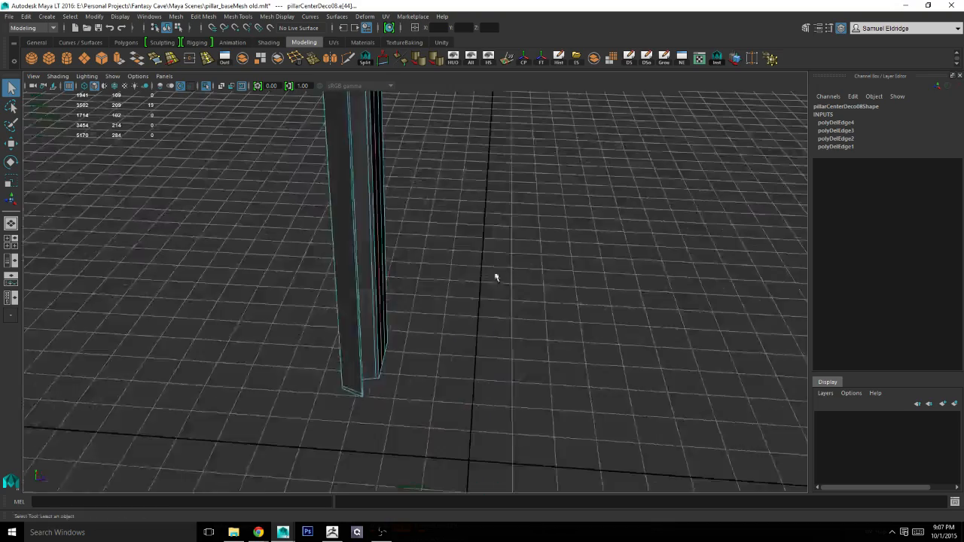
middle_click_drag(495, 275, 512, 339, "alt")
right_click_drag(400, 331, 628, 379, "alt")
left_click_drag(629, 379, 477, 276, "alt")
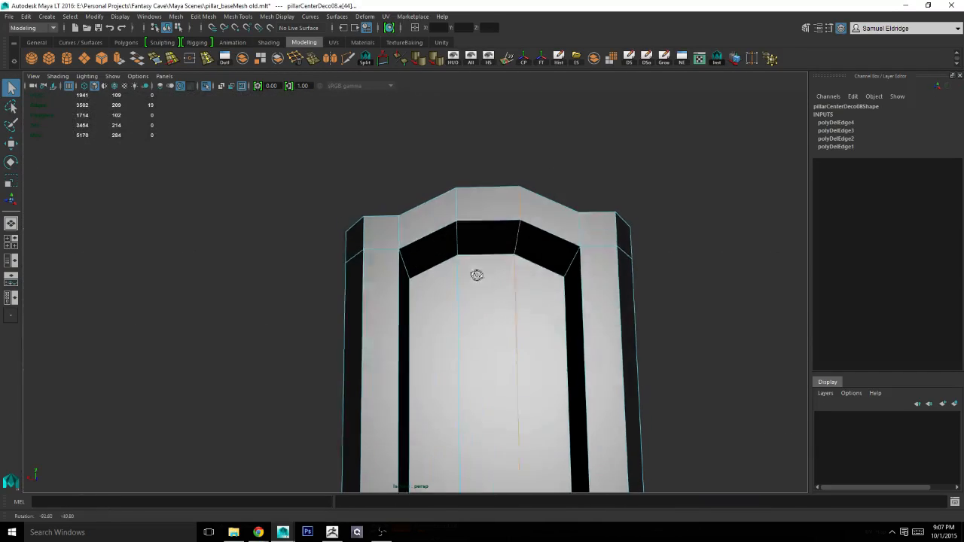
double_click(476, 274)
key("ctrl+z")
key("ctrl+z")
key("ctrl+z")
key("ctrl+z")
key("ctrl+z")
key("ctrl+z")
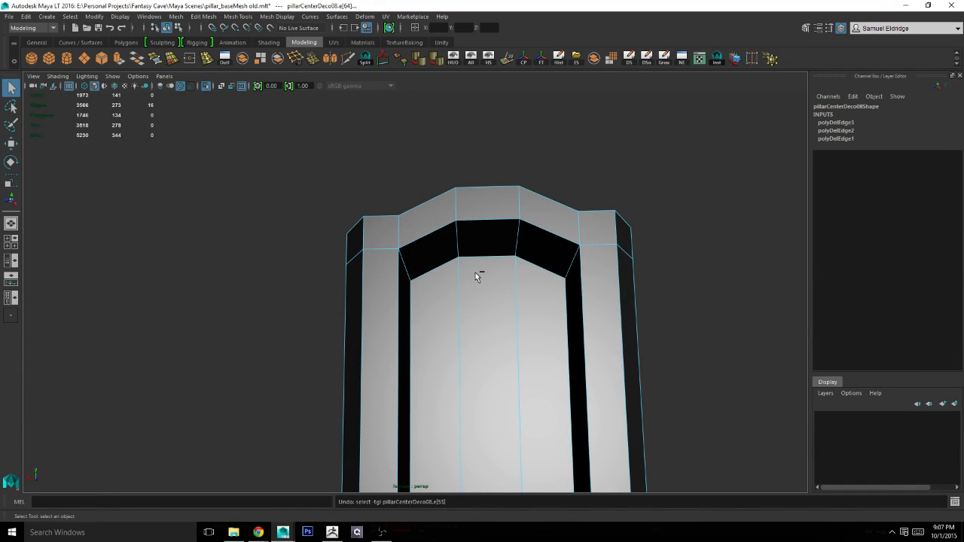
Select the extra horizontal edge loops around the panel's lower end and recess and delete them.
scroll(499, 293, "down", 5)
left_click_drag(523, 287, 489, 266, "alt")
middle_click_drag(489, 266, 447, 161, "alt")
right_click_drag(447, 162, 686, 304, "alt")
left_click_drag(687, 304, 561, 275, "alt")
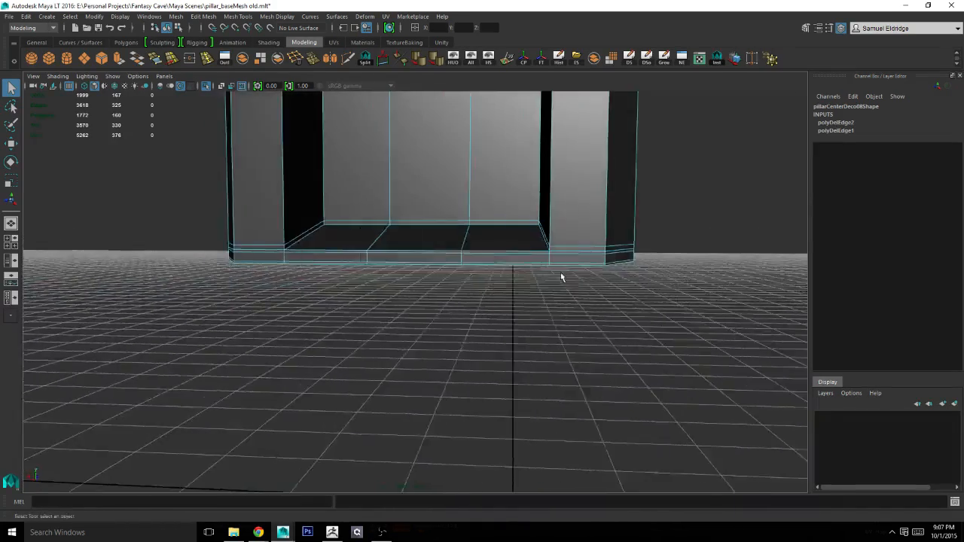
right_click_drag(562, 275, 723, 279, "alt")
middle_click_drag(723, 279, 588, 310, "alt")
right_click_drag(529, 276, 529, 249)
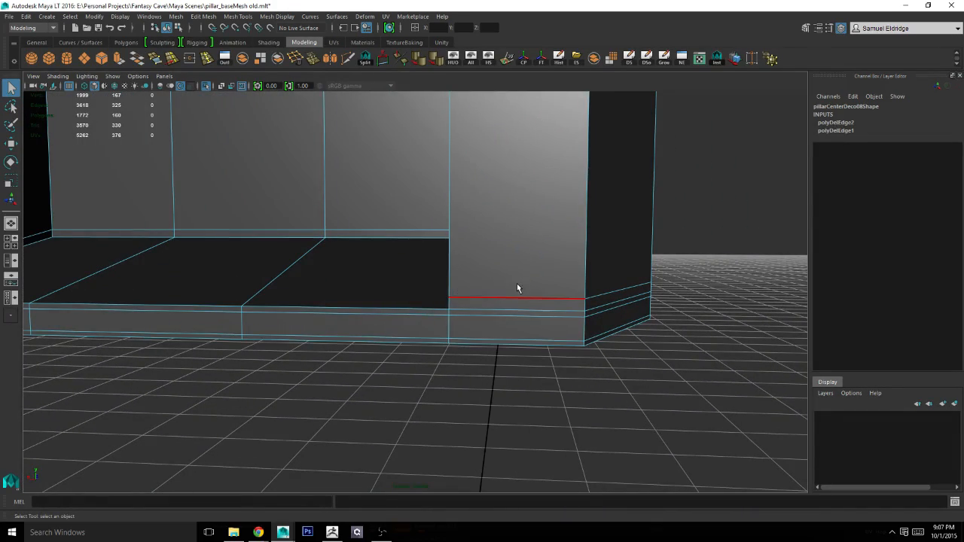
double_click(499, 341, "shift")
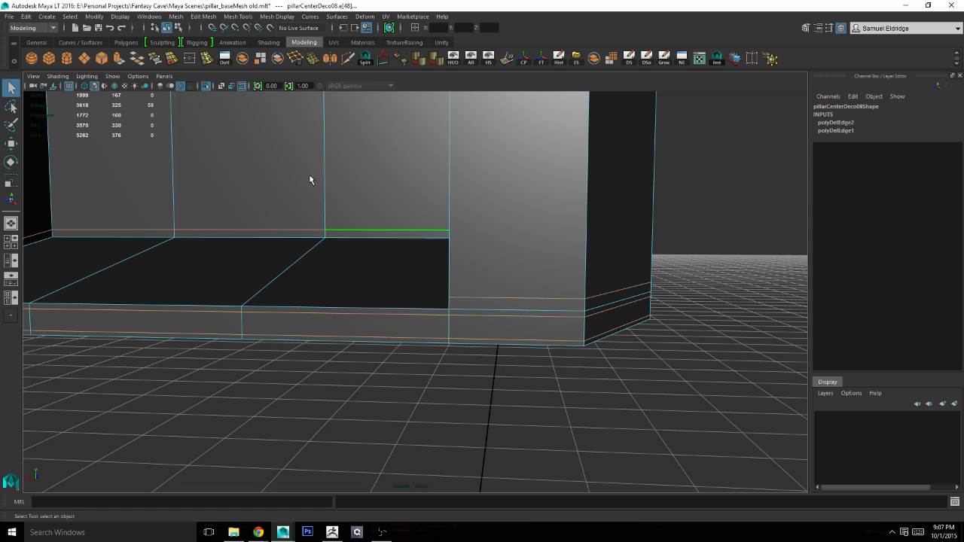
left_click(295, 58)
Switch to ZBrush, import the re-exported panel as quads and triangles, and hide its wireframe to check the upper end.
right_click(507, 198)
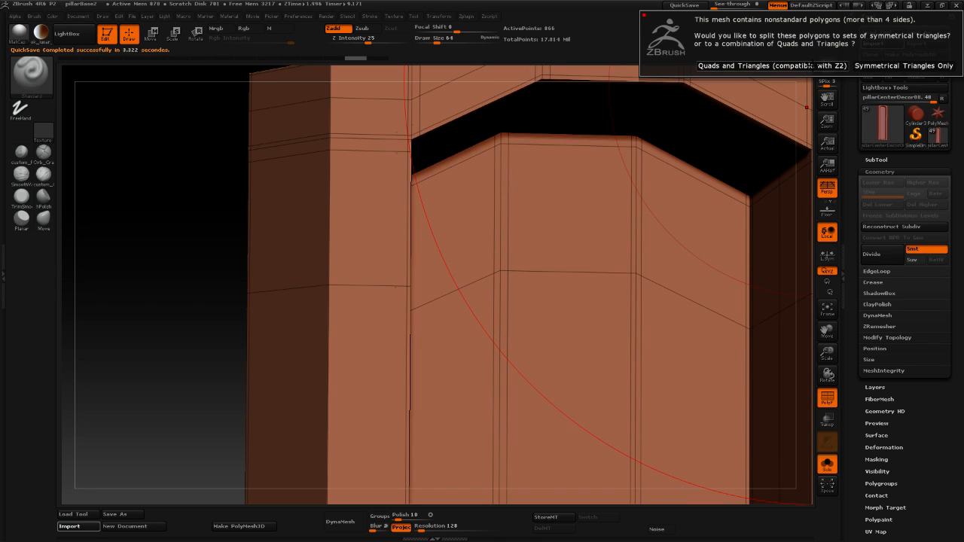
left_click(818, 65)
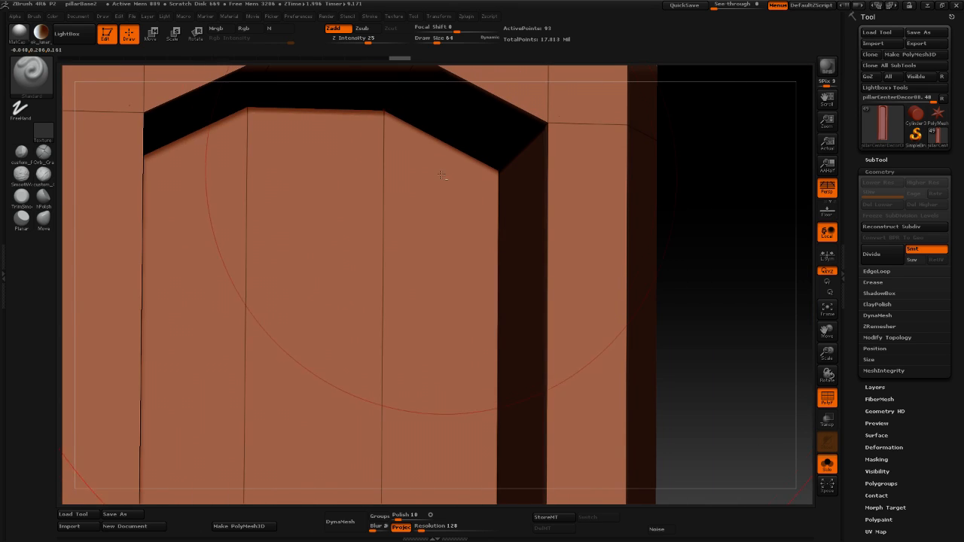
right_click_drag(441, 175, 444, 113, "ctrl")
mouse_move(583, 243)
left_mouse_down()
mouse_move(613, 264)
mouse_move(625, 293)
left_mouse_up()
key("shift+f")
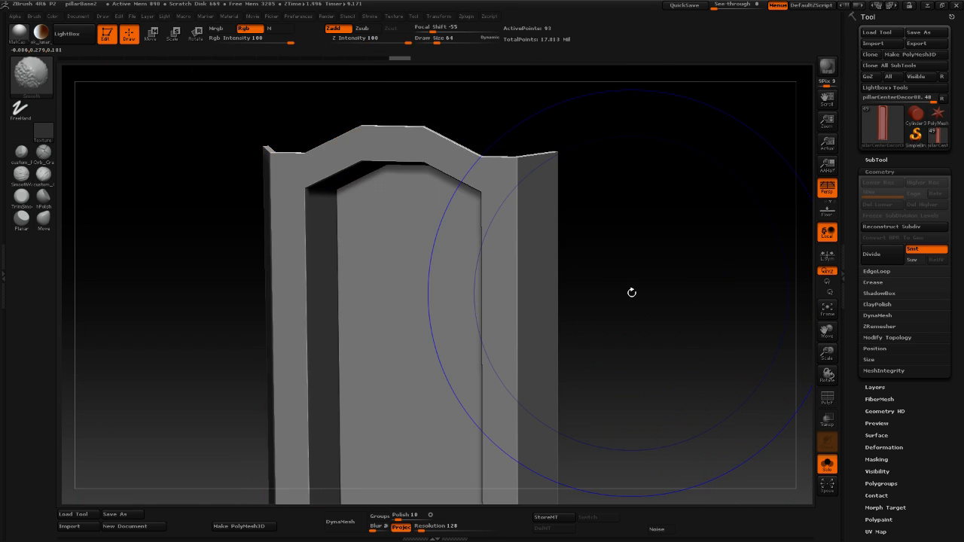
key("shift+f")
key("shift+f")
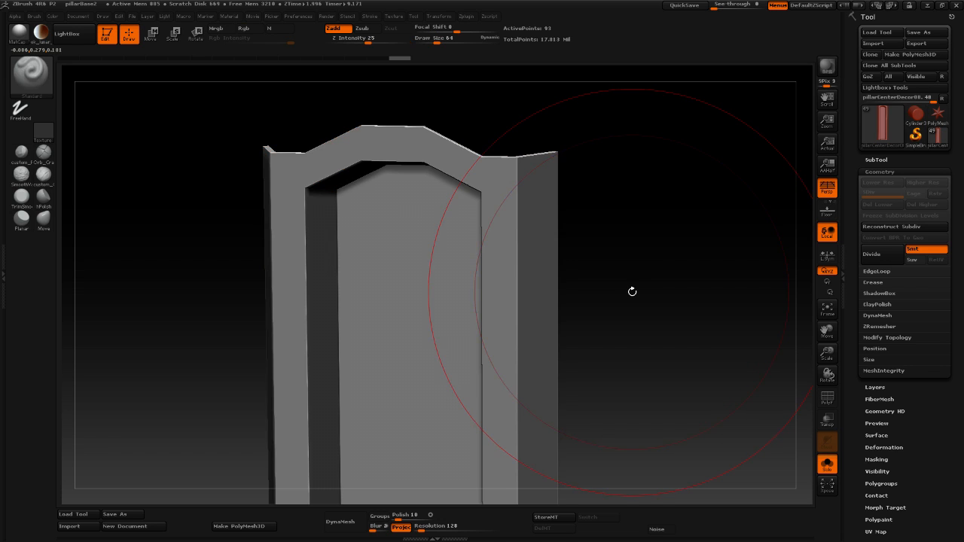
DynaMesh the panel at a resolution of 2048 and turn off solo mode to show the whole pillar.
right_click_drag(632, 292, 611, 232, "ctrl")
left_click_drag(661, 374, 571, 325, "alt")
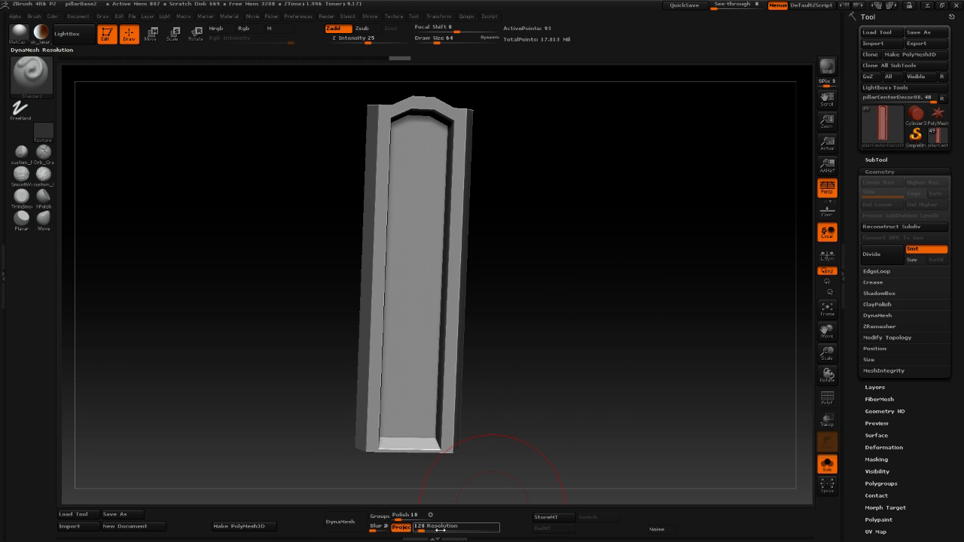
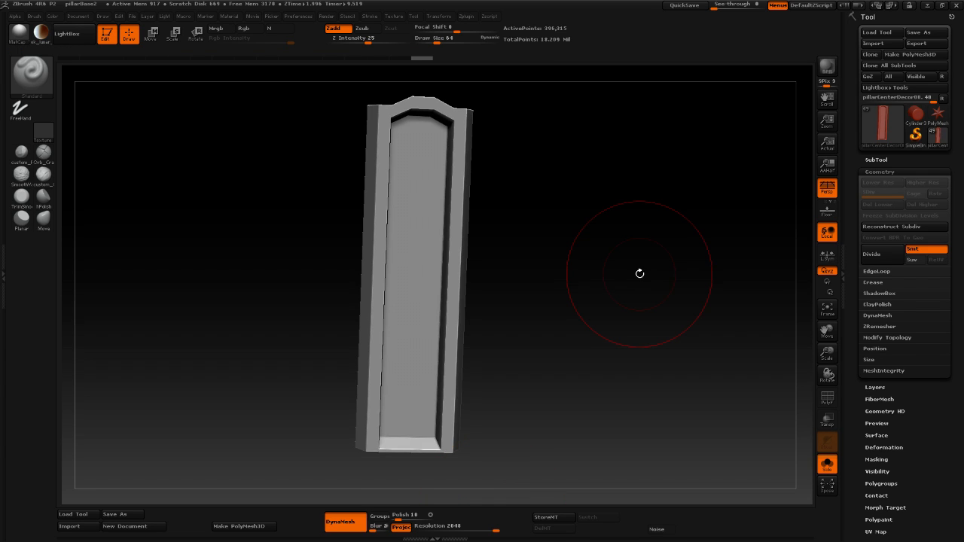
mouse_move(635, 267)
left_mouse_down()
mouse_move(618, 256)
mouse_move(705, 263)
mouse_move(680, 281)
left_mouse_up()
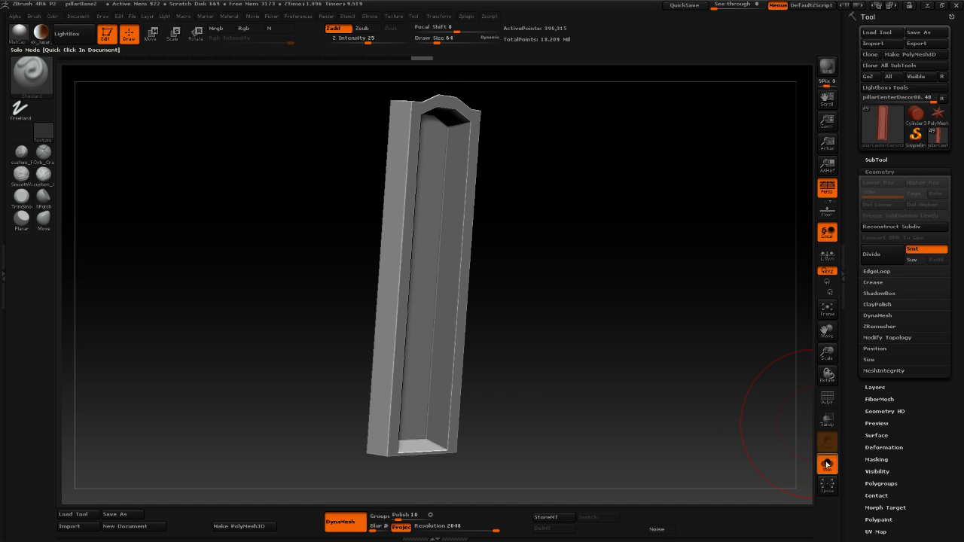
left_click(654, 308)
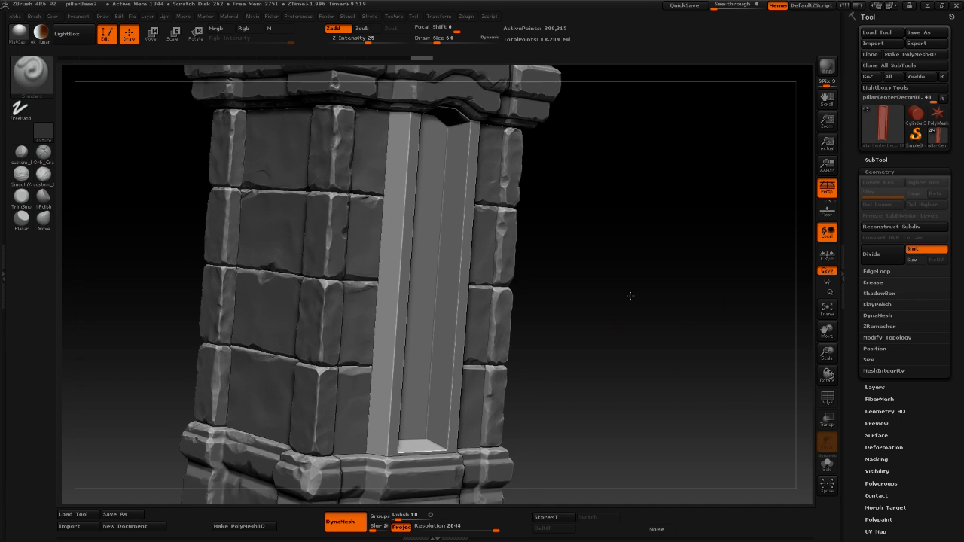
Examine the DynaMeshed panel's wireframe density beside the surrounding bricks, and view the panel with the wireframe hidden.
mouse_move(631, 296)
left_mouse_down()
mouse_move(612, 289)
mouse_move(653, 307)
left_mouse_up()
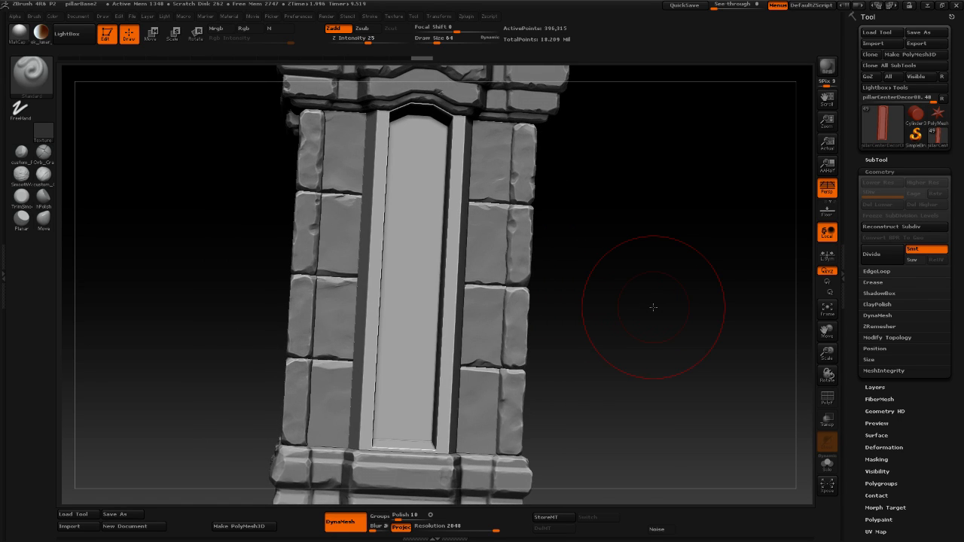
key("shift+f")
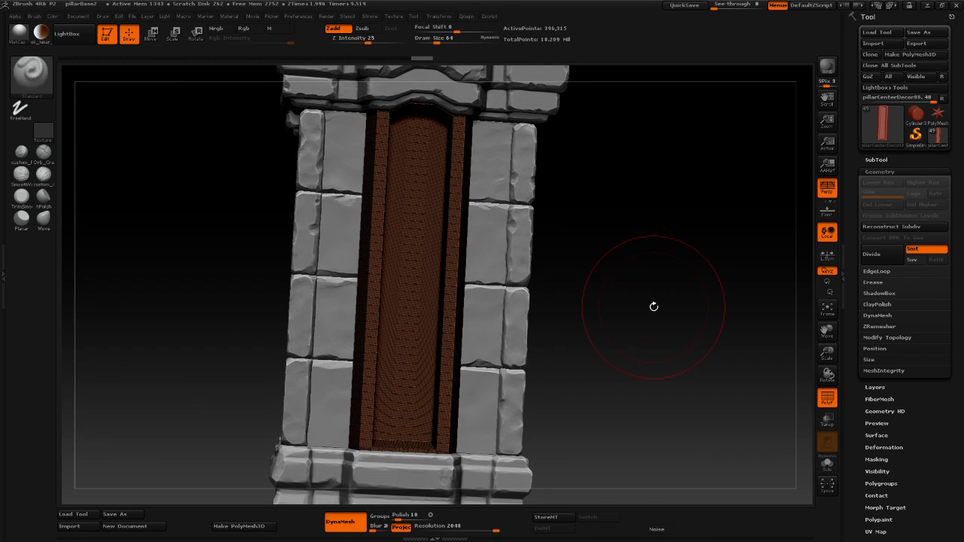
left_click_drag(662, 343, 678, 390, "alt")
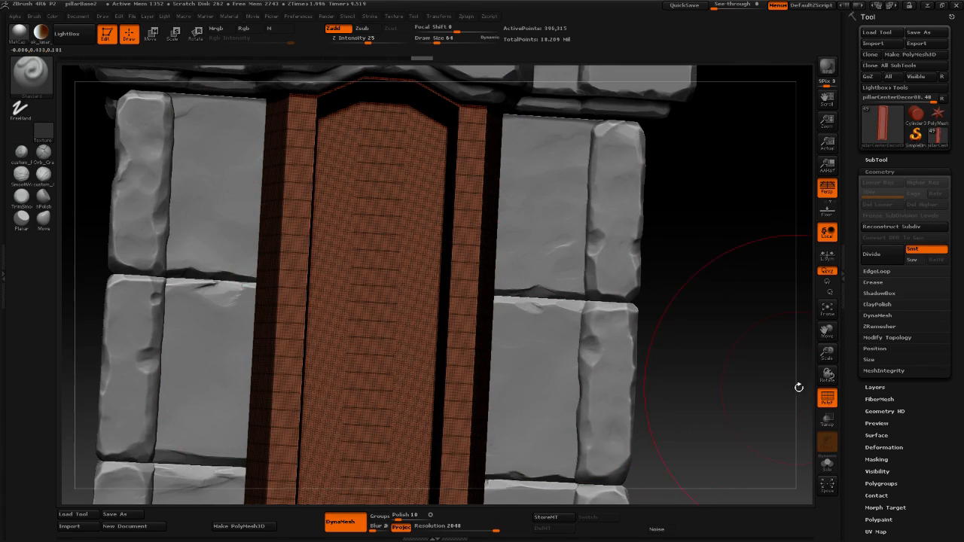
left_click(826, 401)
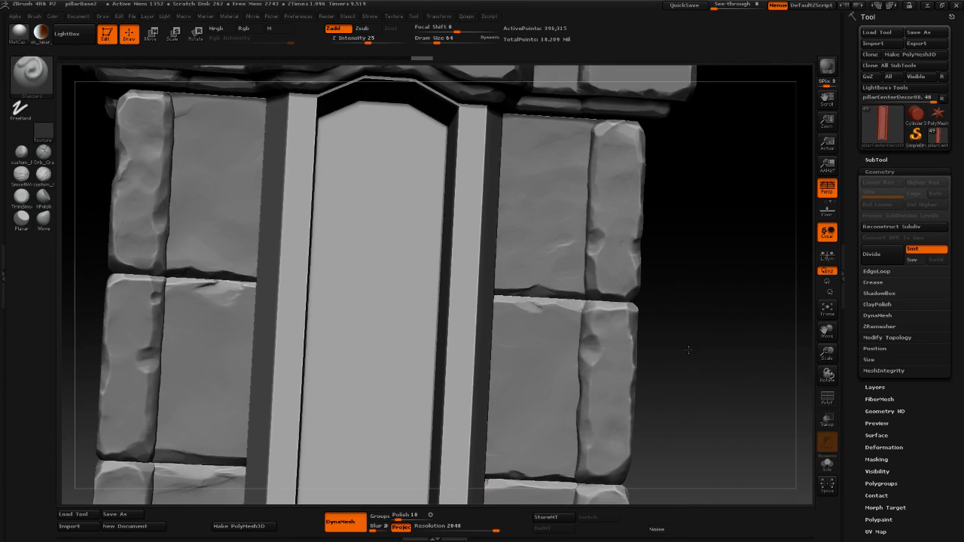
left_click_drag(811, 425, 807, 446)
left_click(826, 463)
mouse_move(753, 422)
left_mouse_down()
mouse_move(664, 391)
mouse_move(652, 317)
mouse_move(597, 308)
mouse_move(595, 336)
mouse_move(612, 349)
mouse_move(637, 329)
mouse_move(610, 304)
mouse_move(595, 304)
left_mouse_up()
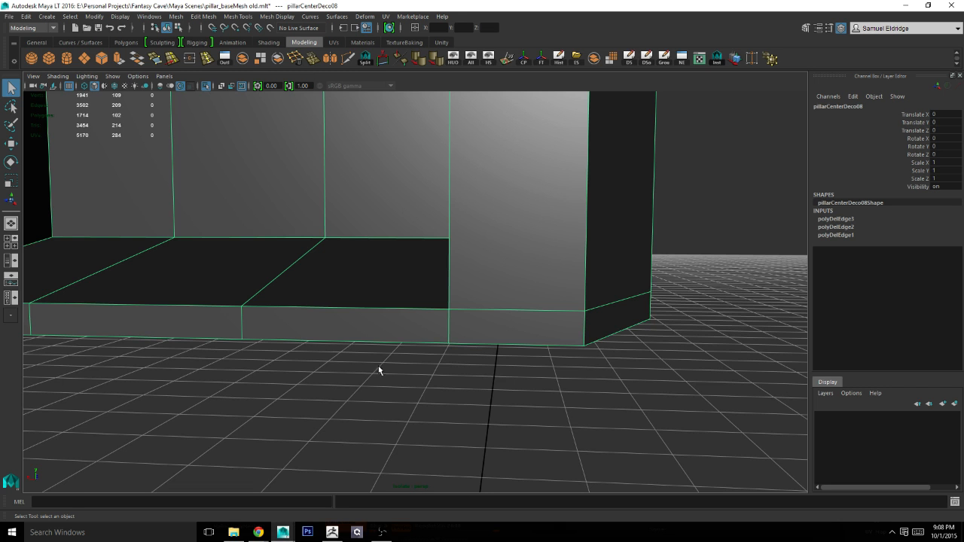
Switch back to Maya and delete the extra edge loop running over the panel's top end.
right_click_drag(599, 367, 301, 264, "alt")
right_click_drag(410, 220, 366, 217)
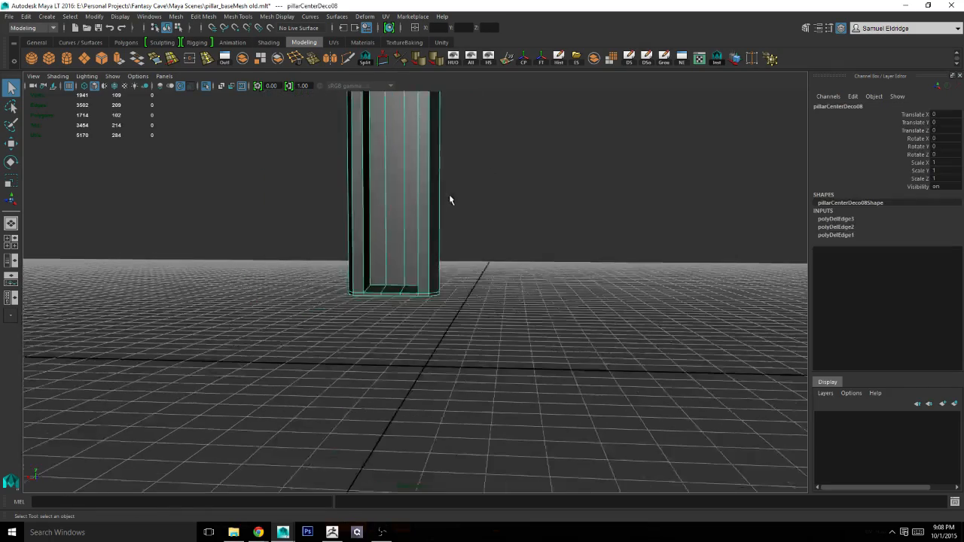
left_click_drag(449, 200, 396, 348, "alt")
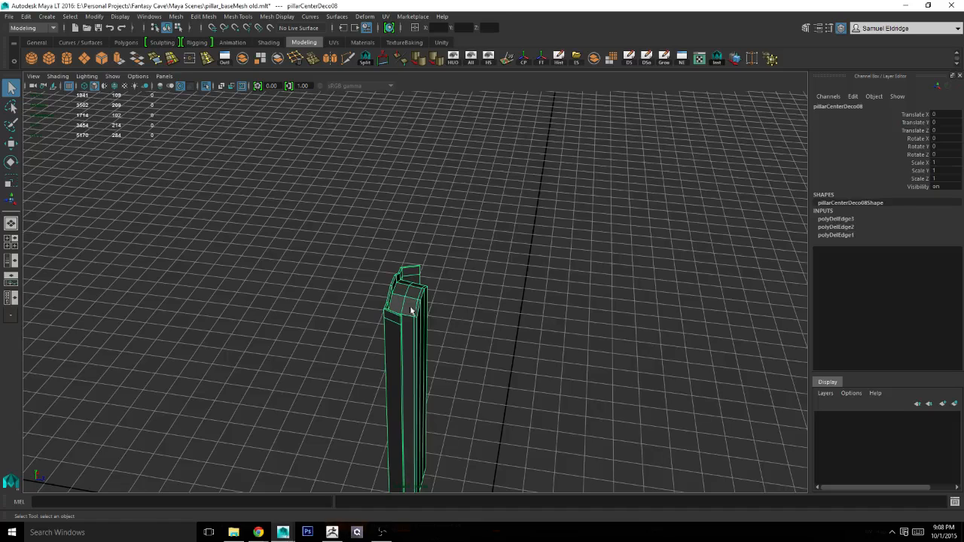
right_click_drag(410, 310, 408, 251)
left_click(410, 306)
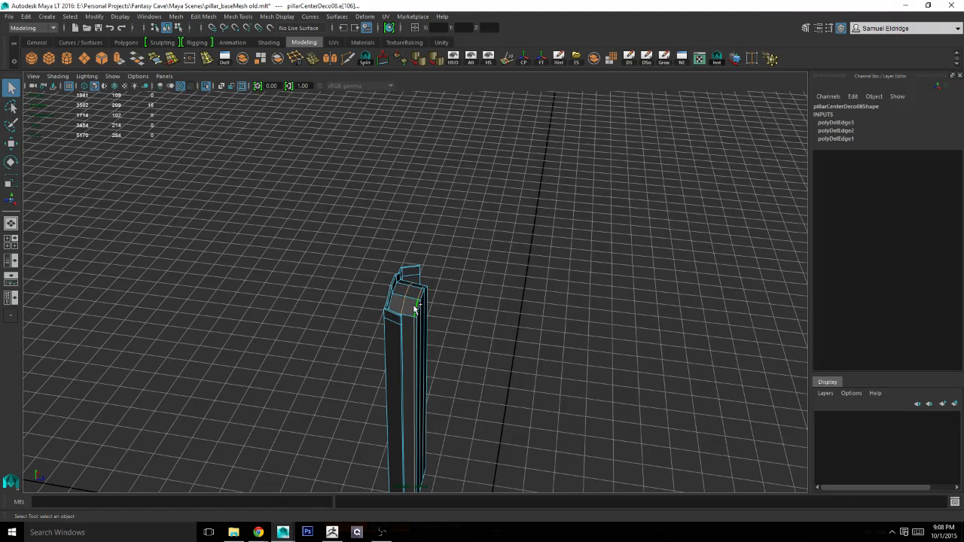
left_click(296, 63)
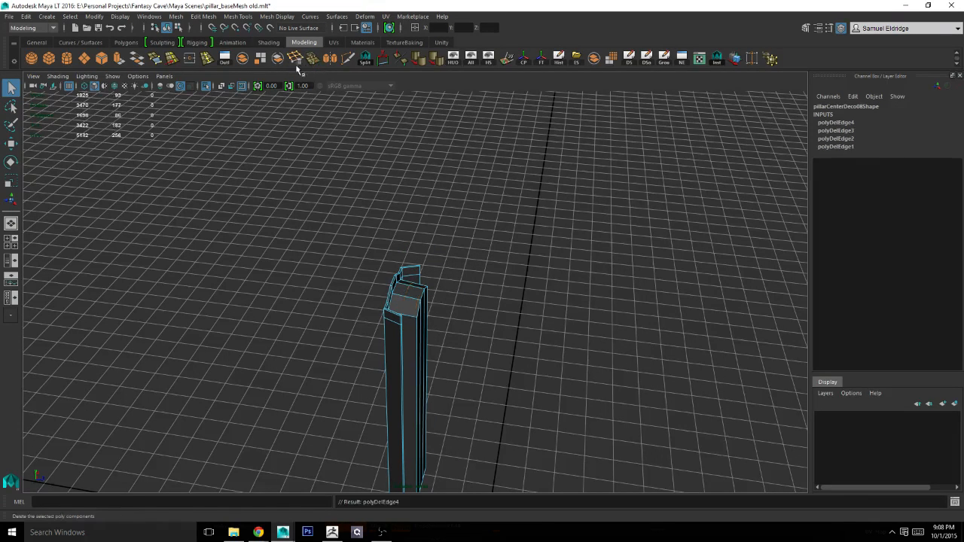
Return the panel to object mode, show the rest of the pillar, and delete the panel's construction history.
left_click_drag(400, 302, 439, 236, "alt")
right_click_drag(405, 276, 451, 260)
left_click_drag(400, 303, 455, 202, "alt")
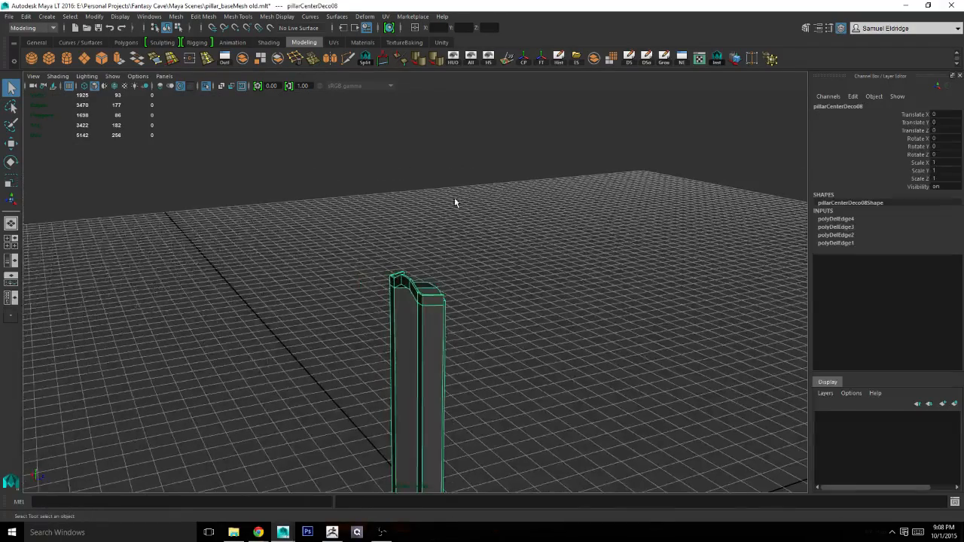
left_click(208, 88)
middle_click_drag(446, 253, 447, 193, "alt")
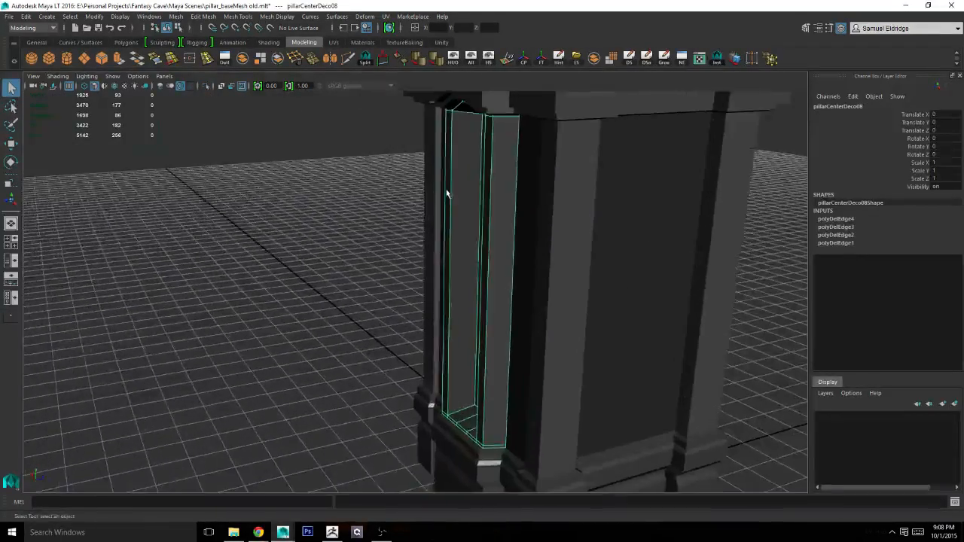
left_click_drag(448, 194, 494, 161, "alt")
key("w")
middle_click_drag(528, 232, 448, 178, "alt")
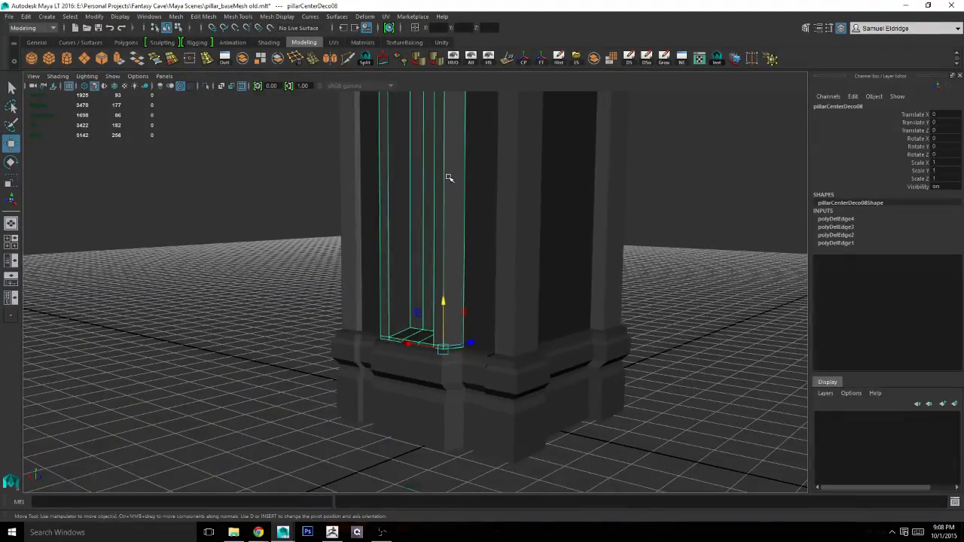
right_click_drag(391, 241, 439, 224)
left_click(559, 58)
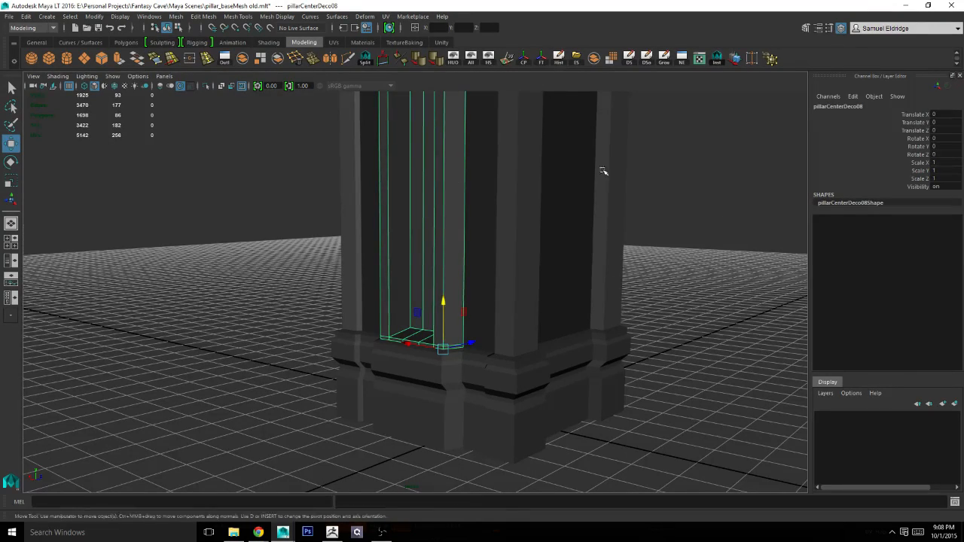
Duplicate the cleaned panel and move the copy about 222 units along Z, away from the pillar.
left_click_drag(604, 173, 370, 252, "alt")
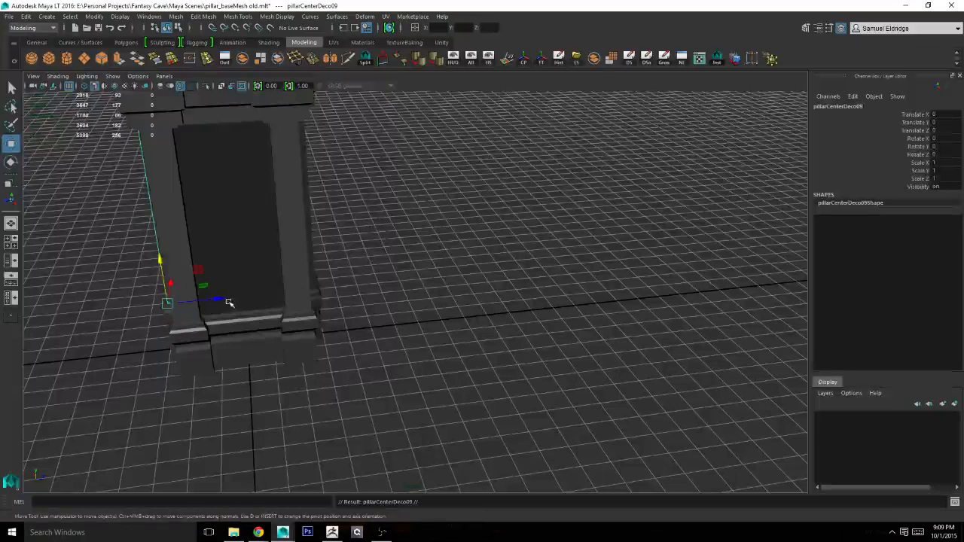
left_click_drag(229, 302, 445, 280)
Select the old, denser center panel on the adjacent side of the pillar and delete it.
left_click_drag(445, 281, 368, 249, "alt")
right_click_drag(369, 250, 381, 263, "alt")
left_click(360, 259)
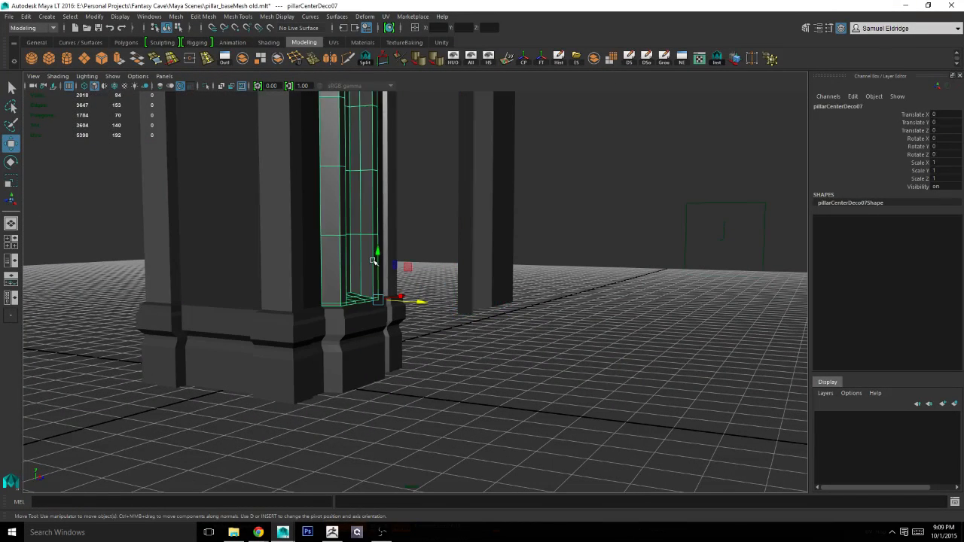
key("Delete")
Select the copied panel standing beside the pillar and set its Y rotation to 180.
left_click(478, 245)
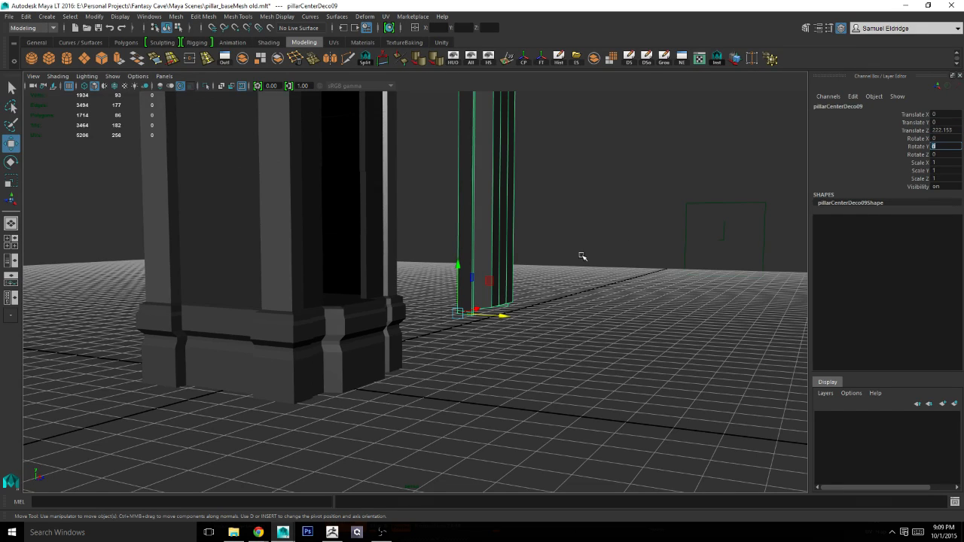
key("e")
left_click_drag(471, 318, 650, 290)
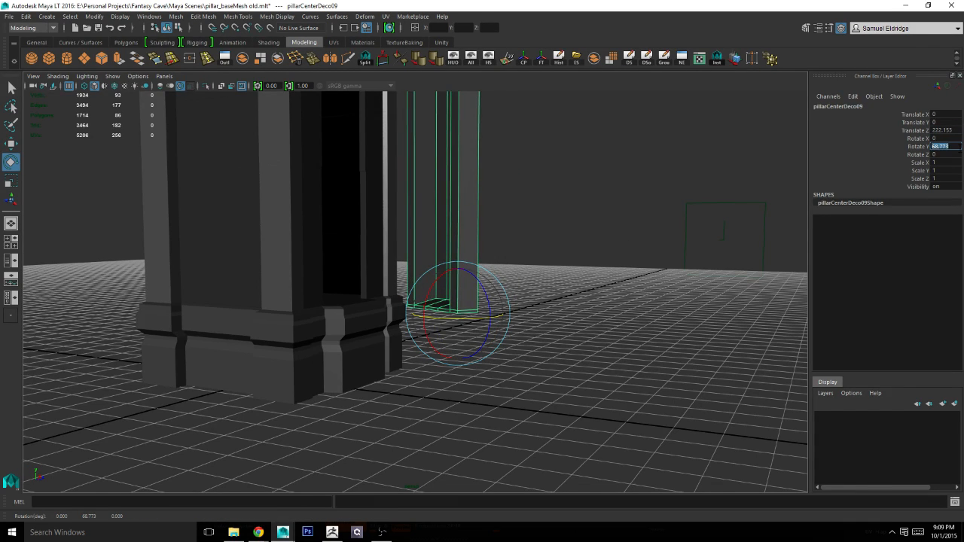
type("0")
key("Return")
key("w")
Move the rotated panel copy into the empty recess on the adjacent pillar side, snapping its lower corner to the pillar's base.
left_click_drag(638, 232, 484, 244, "alt")
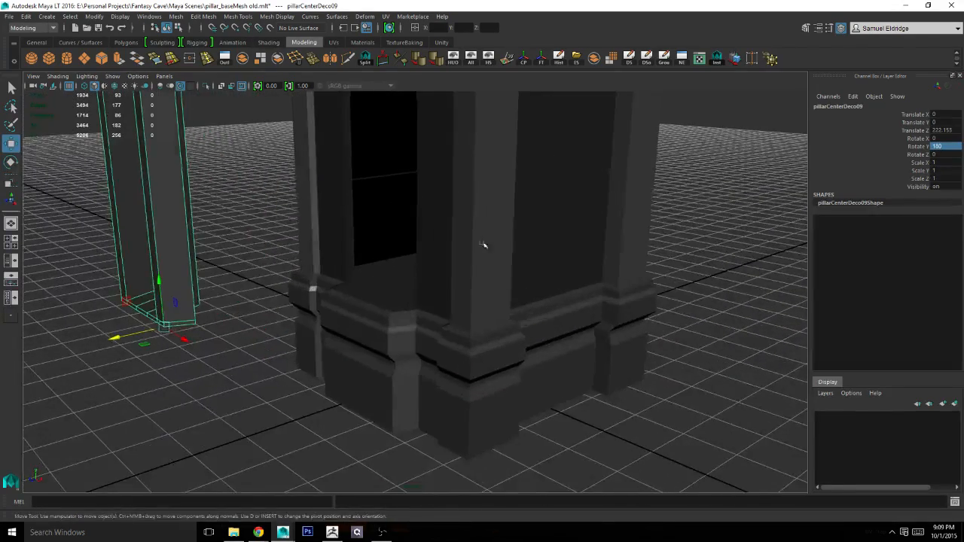
left_click_drag(165, 326, 393, 314)
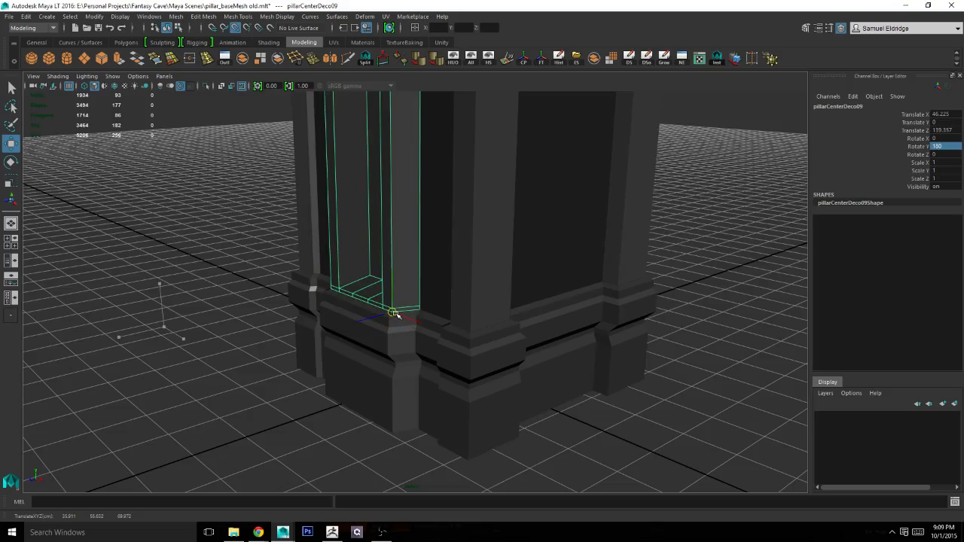
left_click(690, 373)
left_click_drag(691, 374, 590, 329, "alt")
left_click(433, 292)
right_click_drag(604, 305, 491, 272, "alt")
left_click_drag(491, 272, 429, 241, "alt")
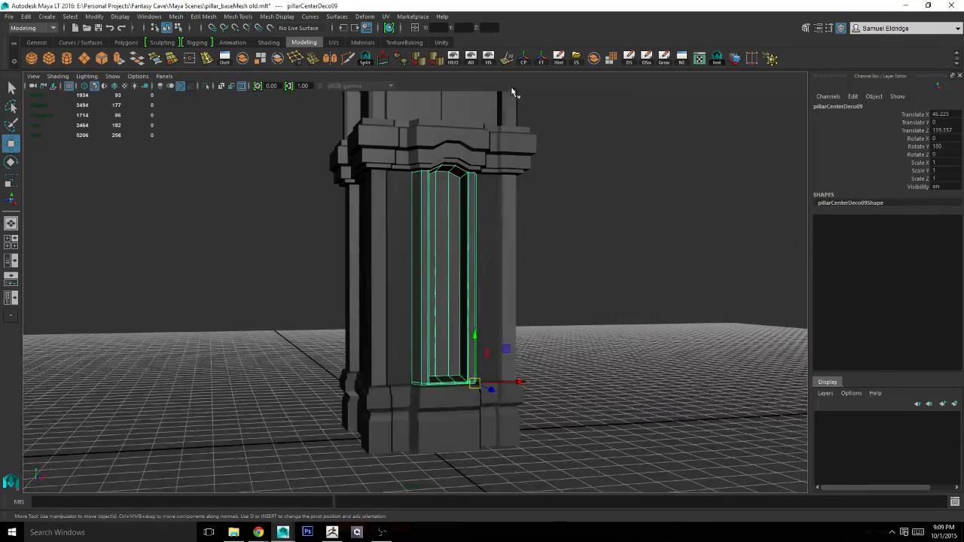
Freeze the placed panel's transformations and export it as OBJ, replacing pillarCenterDecor07.obj in the Appends folder.
left_click(544, 63)
left_click(579, 63)
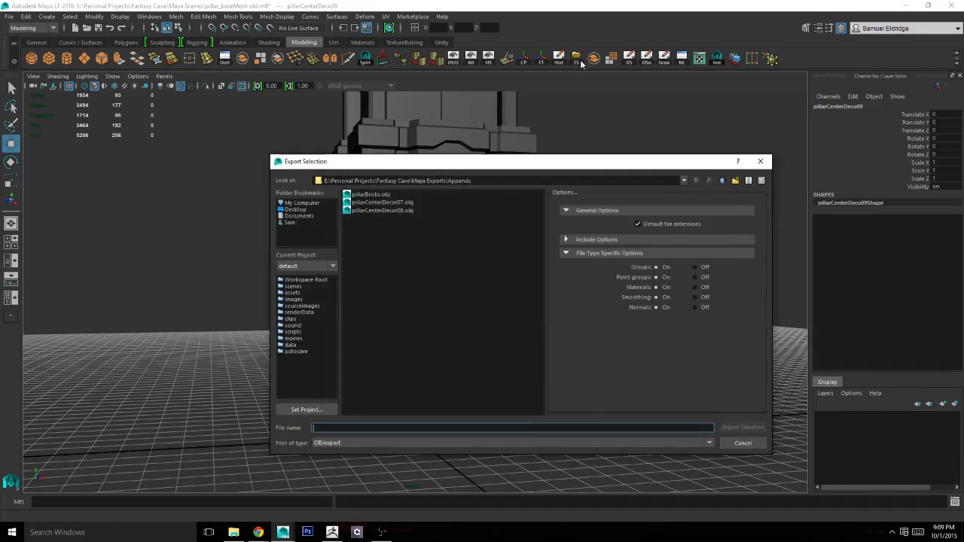
double_click(411, 211)
left_click(497, 325)
Switch to ZBrush and import pillarCenterDecor07 over the pillar_test24 subtool, splitting its polygons into quads and triangles.
left_click(334, 532)
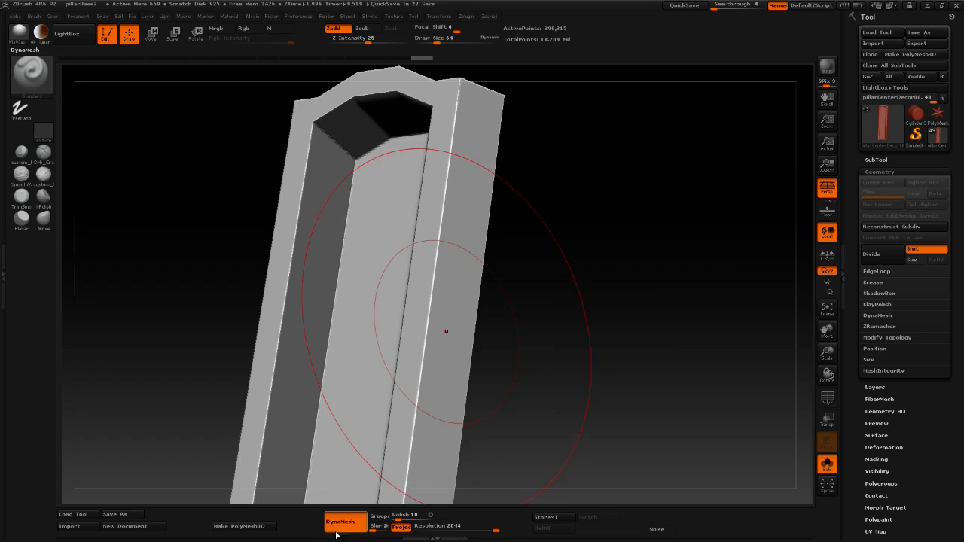
left_click(876, 161)
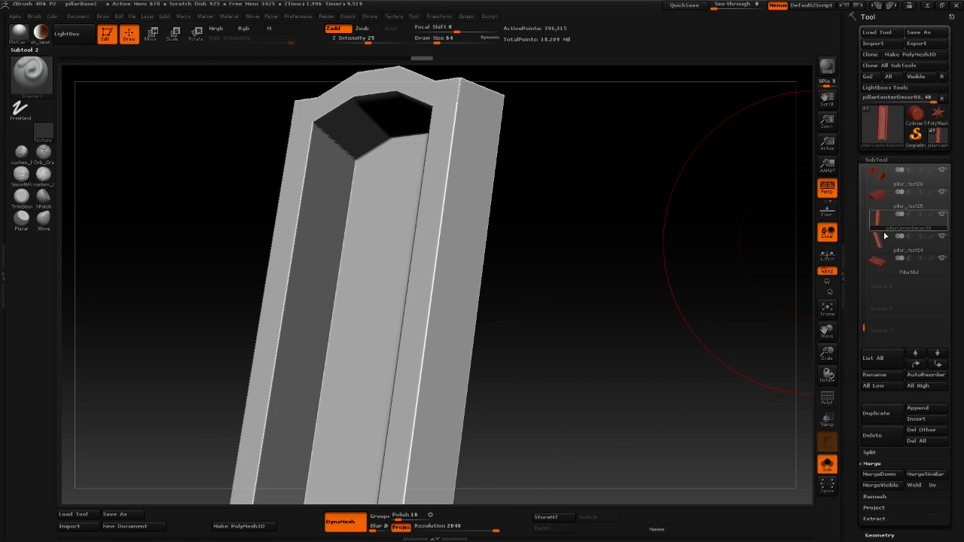
left_click(884, 253)
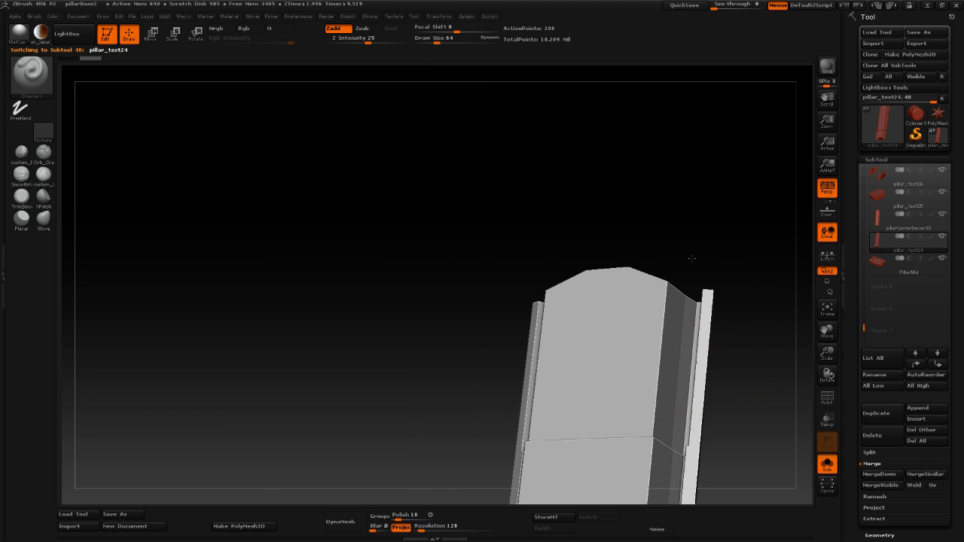
key("f")
left_click_drag(556, 260, 541, 227)
left_click(871, 43)
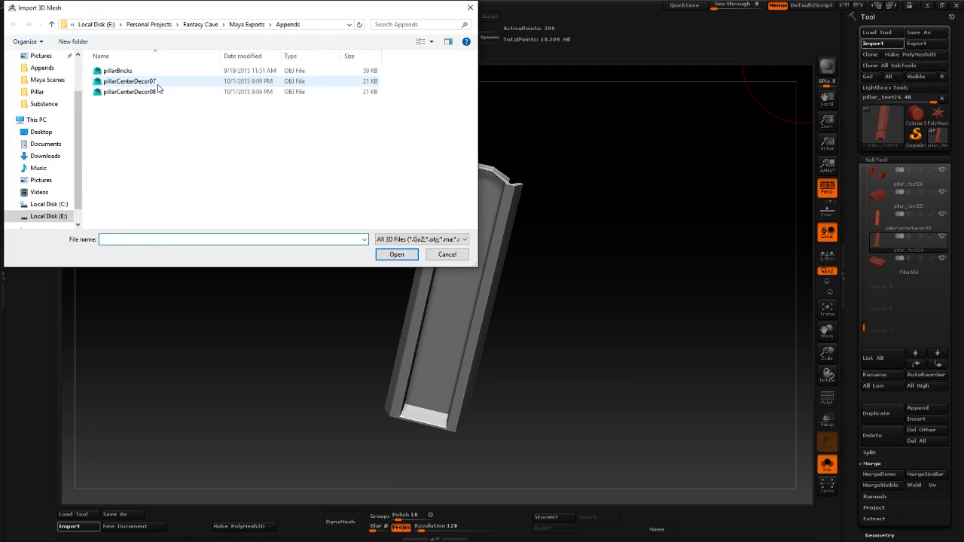
double_click(157, 81)
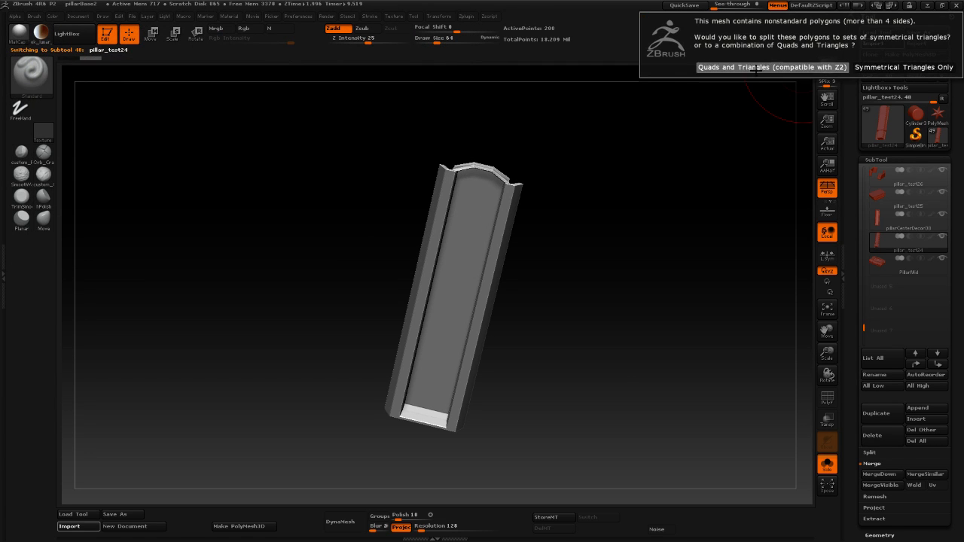
left_click(772, 67)
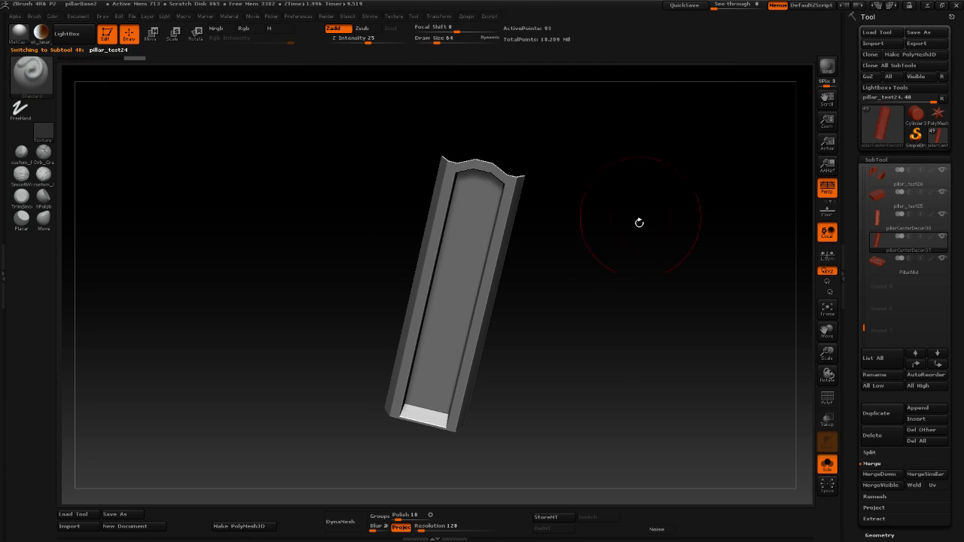
Select the pillarCenterDecor08 subtool and save the project over pillarBase2.ZPR in the Zbrush Sculpts Pillar folder.
left_click(880, 229)
left_click_drag(570, 306, 684, 339)
left_click(133, 17)
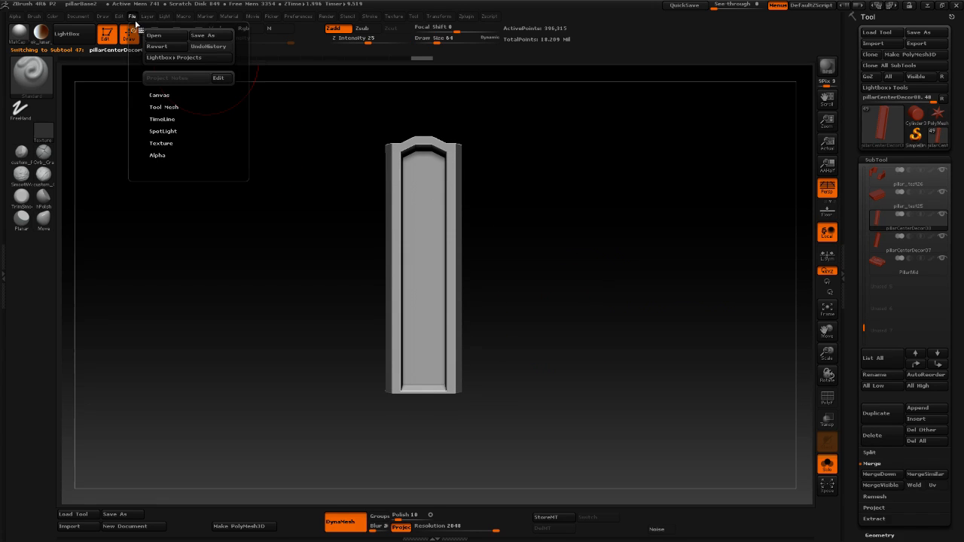
left_click(198, 35)
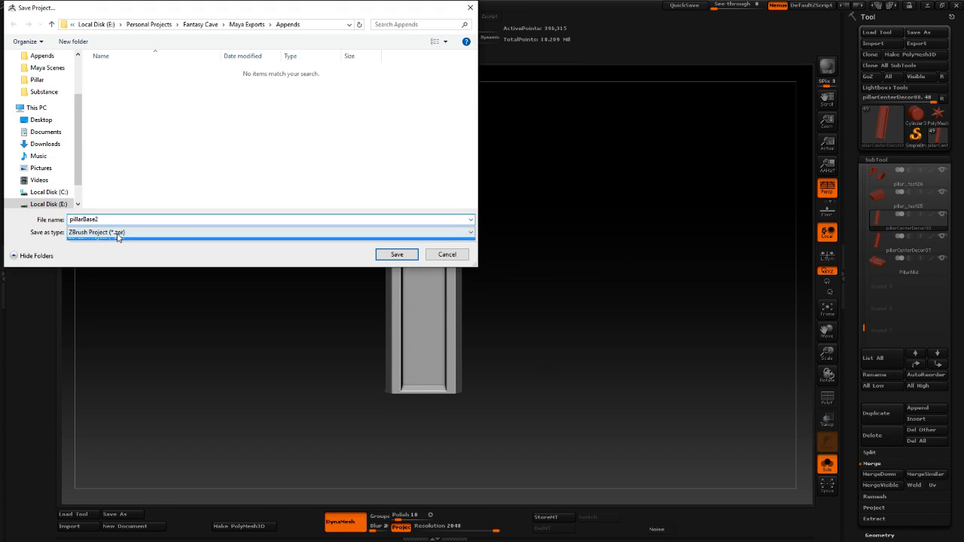
left_click(208, 24)
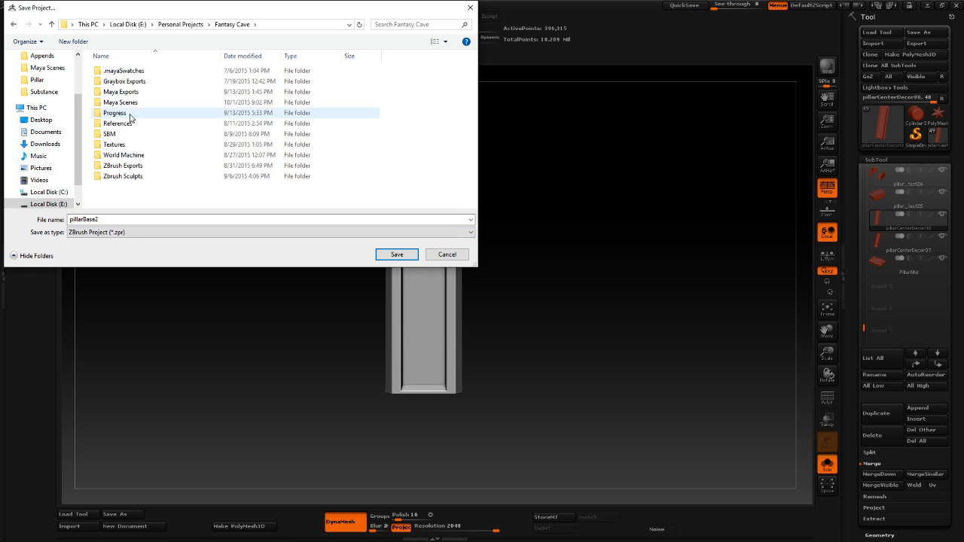
double_click(125, 176)
double_click(117, 71)
double_click(123, 81)
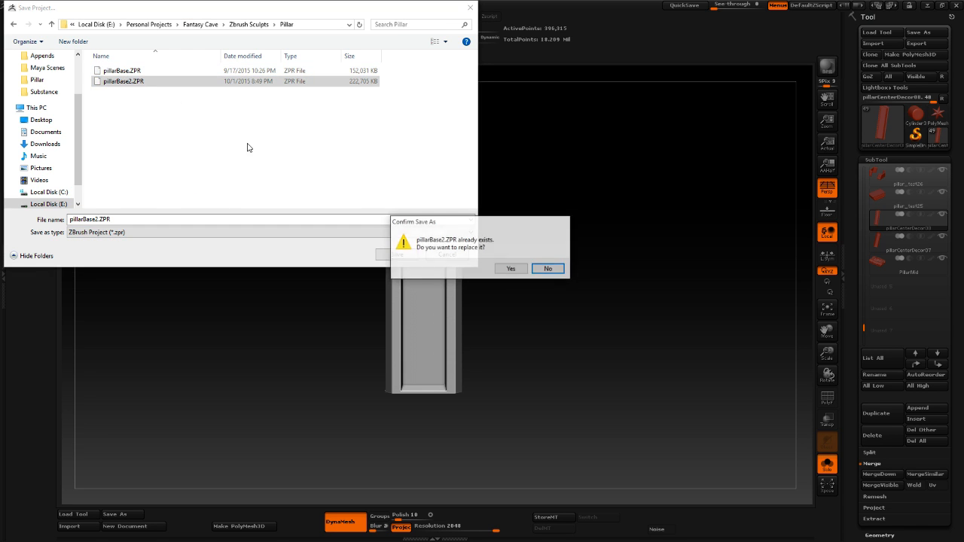
left_click(506, 268)
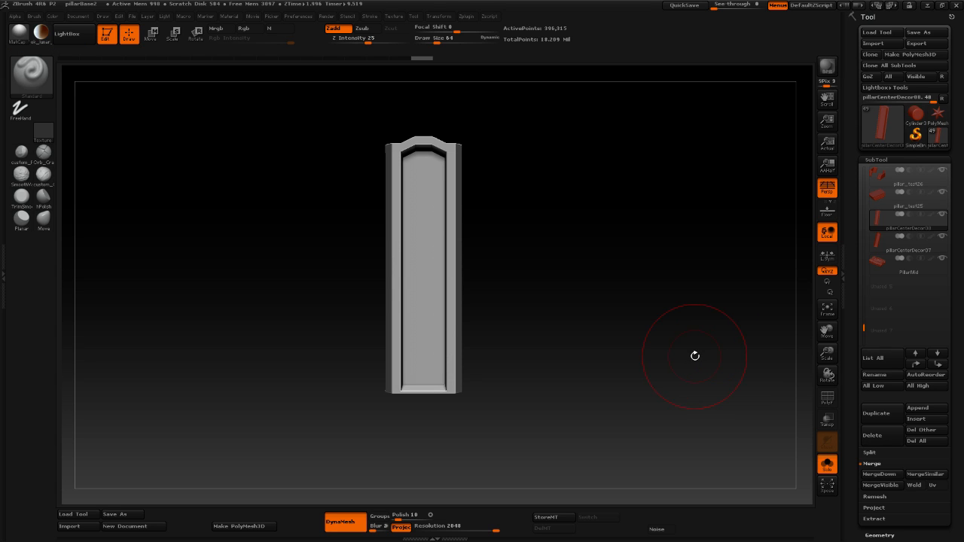
Display the center panel's polygon wireframe and examine its mesh density.
left_click_drag(635, 293, 552, 284)
key("shift+f")
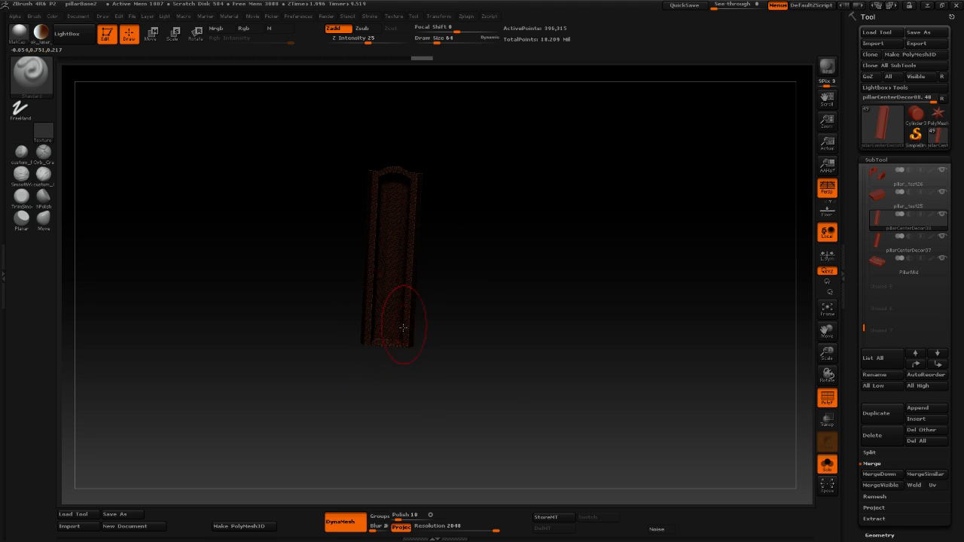
mouse_move(548, 384)
left_mouse_down()
mouse_move(545, 368)
mouse_move(488, 358)
mouse_move(560, 356)
left_mouse_up()
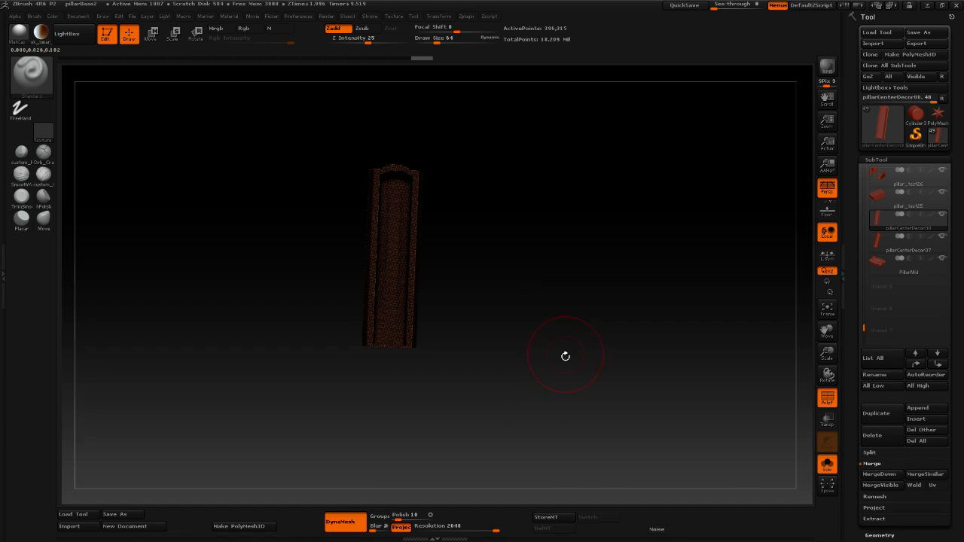
Switch to Maya, save the pillar scene, and return to ZBrush.
key("alt+Tab")
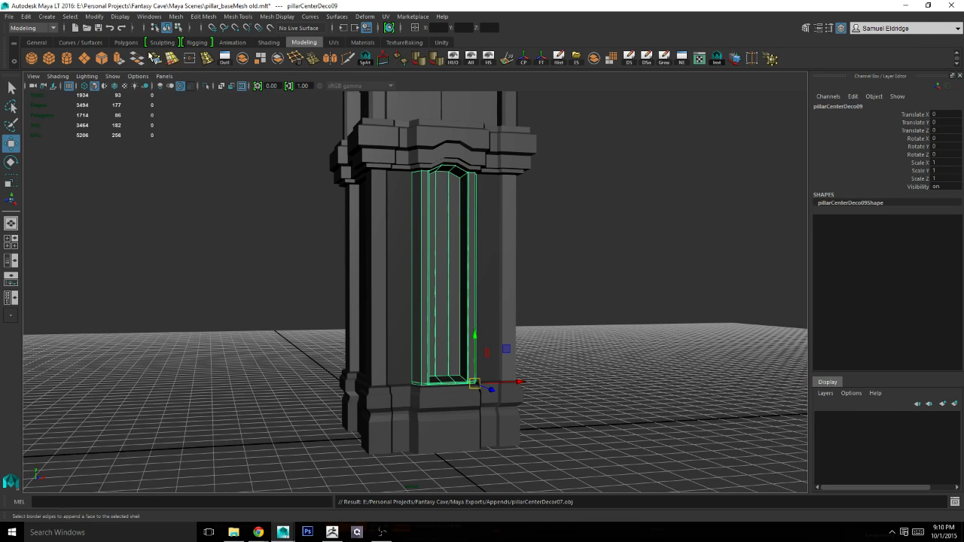
left_click(98, 28)
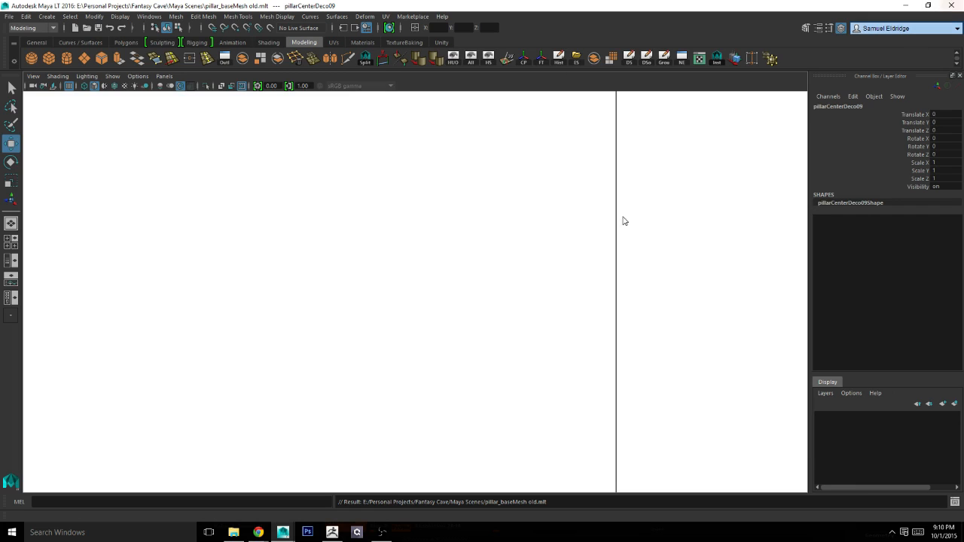
key("alt+Tab")
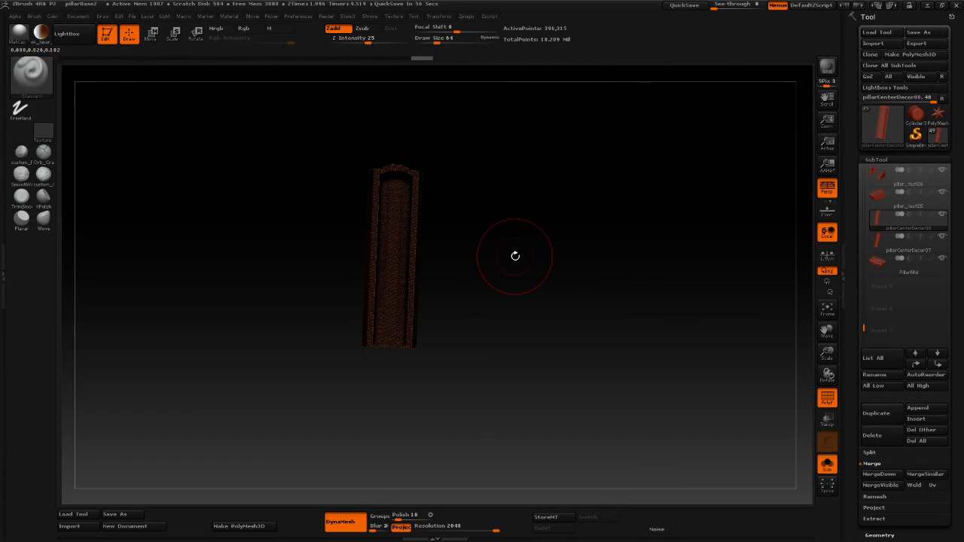
Hide the wireframe, show the whole pillar, and examine how the center panel fits among the sculpted bricks.
key("shift+f")
left_click_drag(517, 249, 796, 451, "alt")
left_click(584, 338)
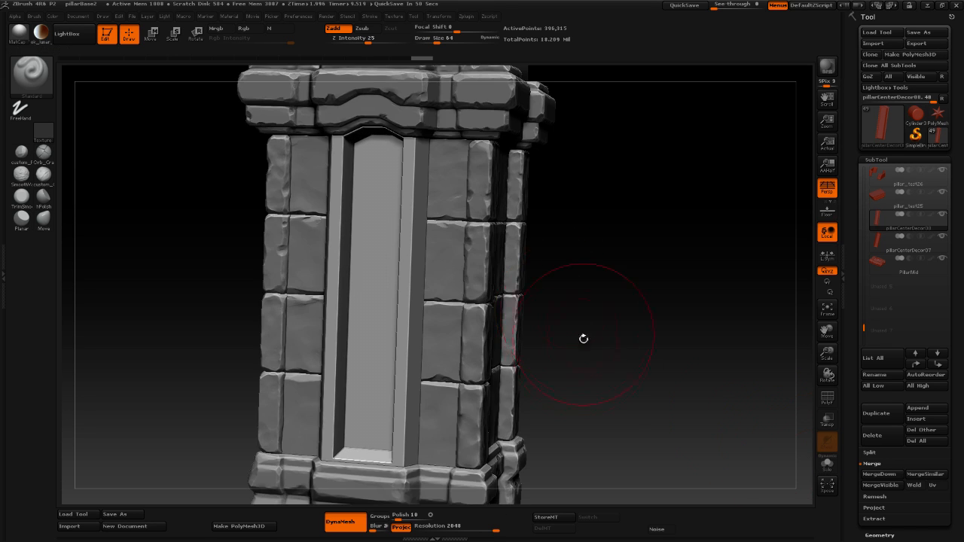
mouse_move(624, 378)
left_mouse_down("alt")
mouse_move(585, 317)
mouse_move(595, 342)
left_mouse_up("alt")
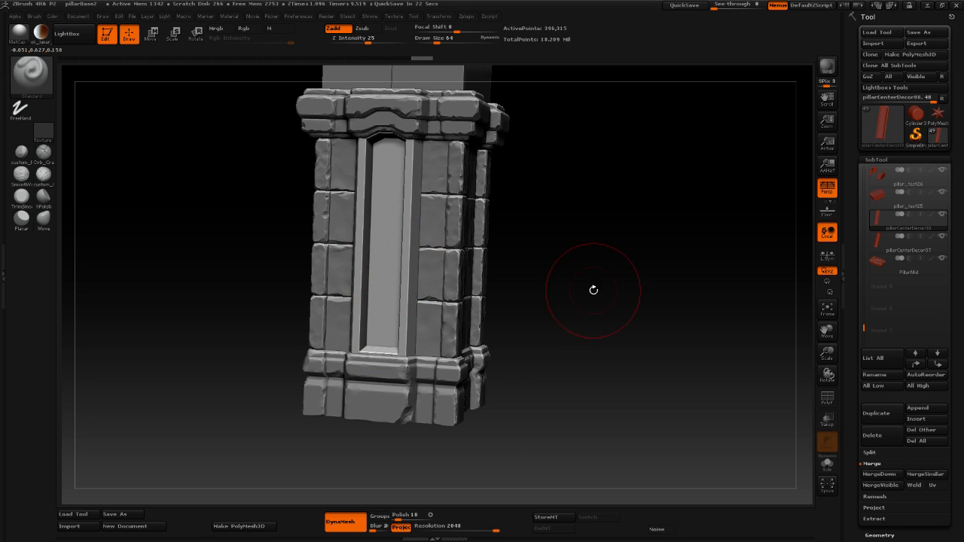
mouse_move(592, 287)
left_mouse_down()
mouse_move(603, 262)
mouse_move(627, 270)
mouse_move(613, 271)
mouse_move(598, 250)
mouse_move(599, 224)
left_mouse_up()
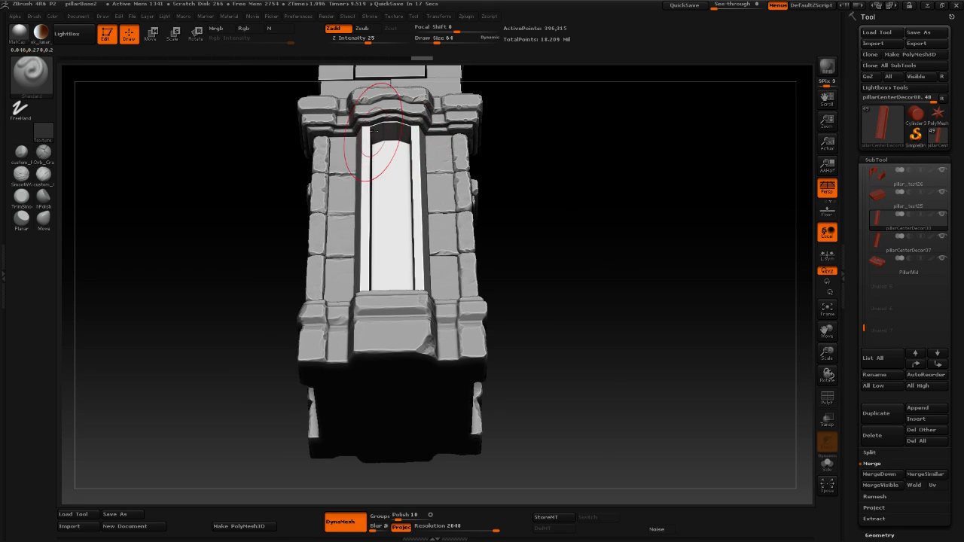
left_click_drag(644, 234, 594, 280)
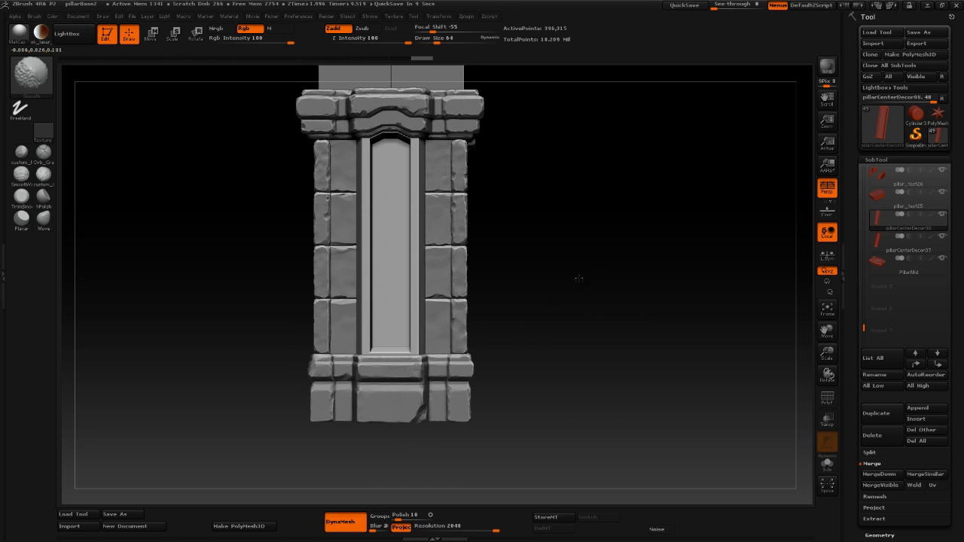
Isolate the center panel and divide its geometry once, to subdivision level 2.
left_click(826, 464)
mouse_move(593, 336)
left_mouse_down()
mouse_move(631, 363)
mouse_move(567, 347)
mouse_move(583, 362)
mouse_move(616, 351)
mouse_move(592, 327)
mouse_move(598, 303)
left_mouse_up()
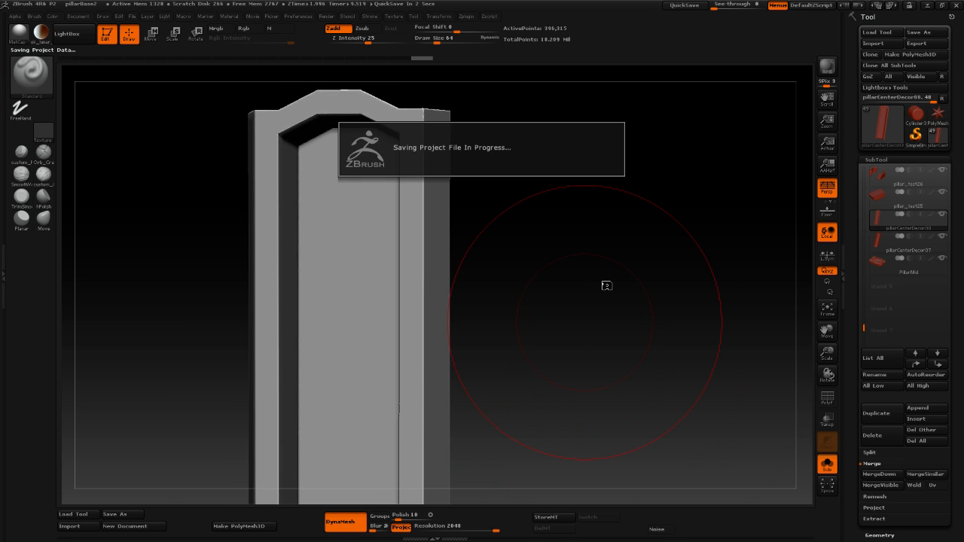
left_click_drag(677, 230, 730, 217)
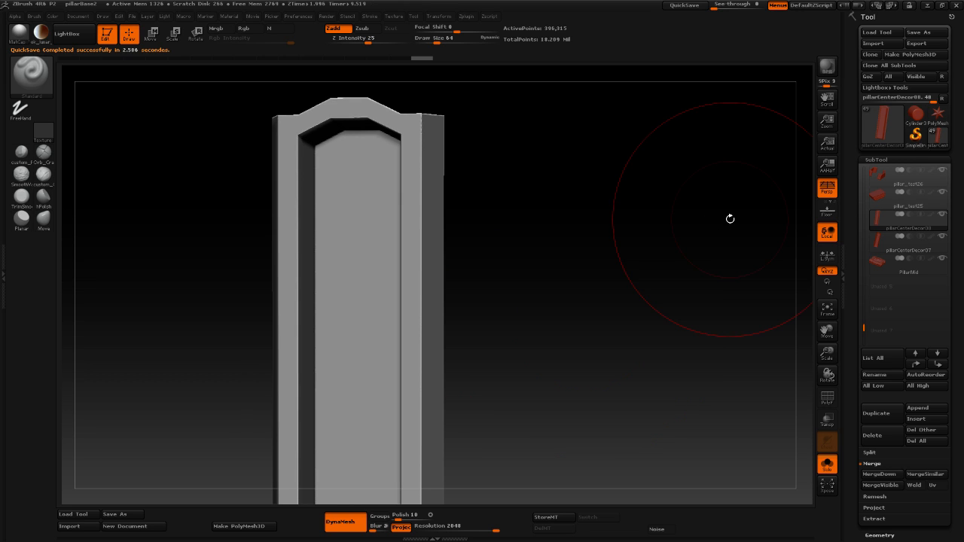
left_click(874, 160)
left_click(878, 172)
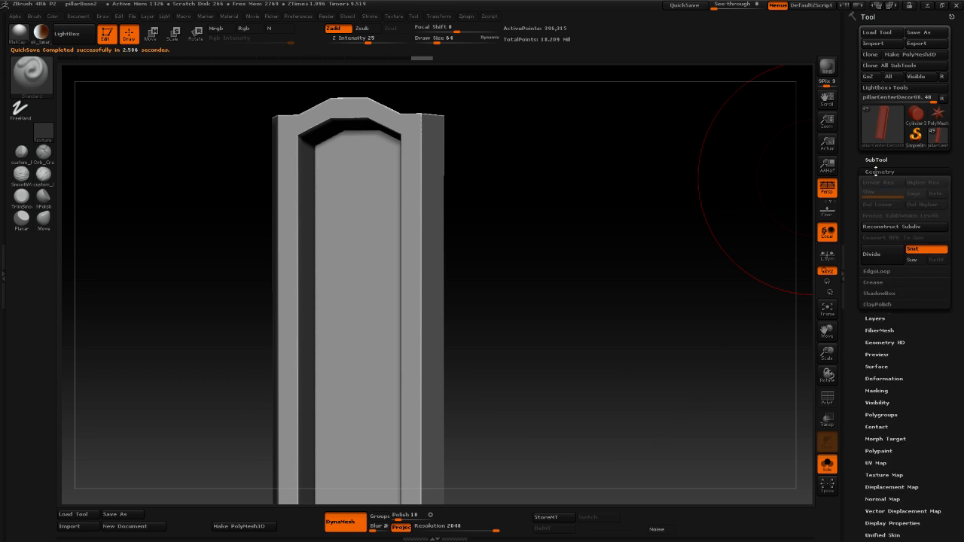
left_click(866, 259)
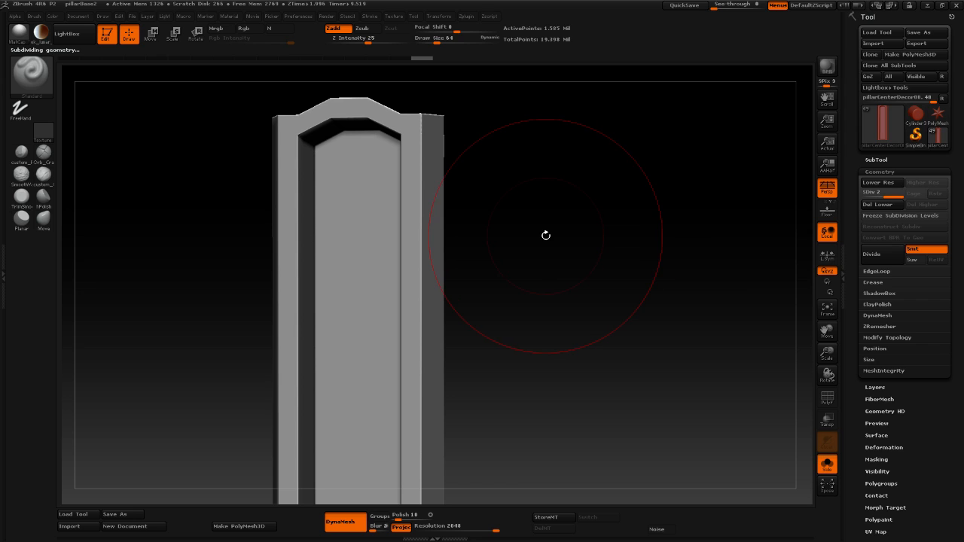
Choose the TrimSmoothBorder brush for the panel and check its square alpha in the Alpha palette.
left_click_drag(555, 309, 604, 305)
left_click_drag(581, 273, 553, 267)
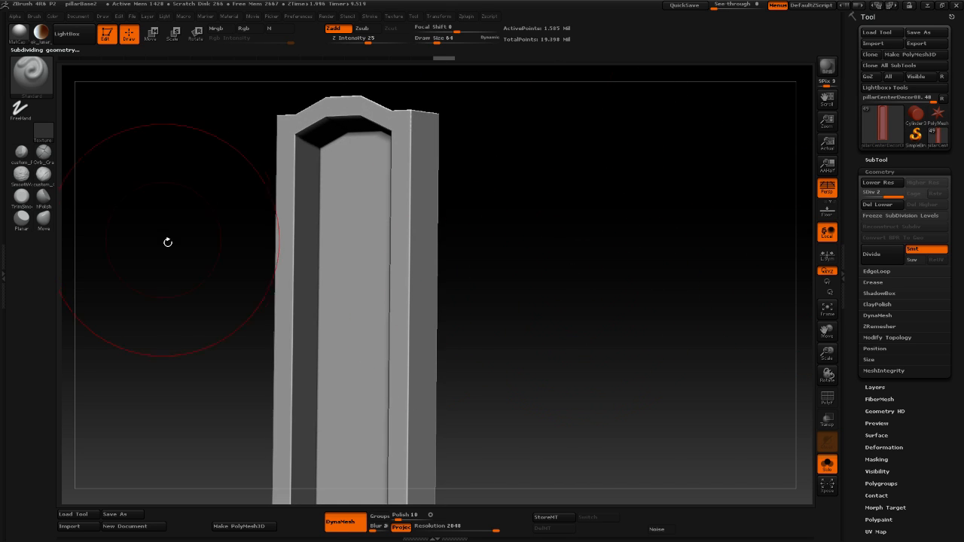
left_click_drag(494, 258, 577, 266, "shift")
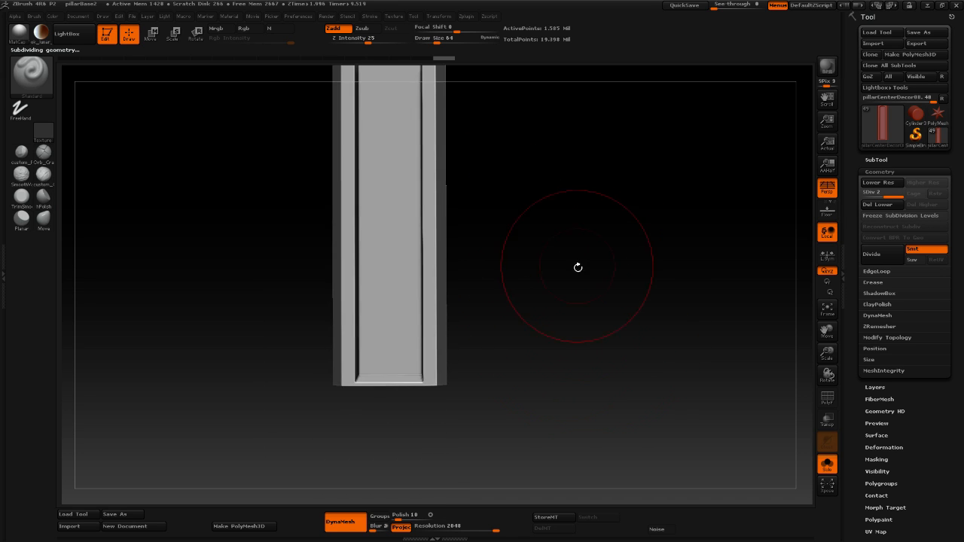
left_click_drag(560, 200, 502, 304)
left_click(4, 123)
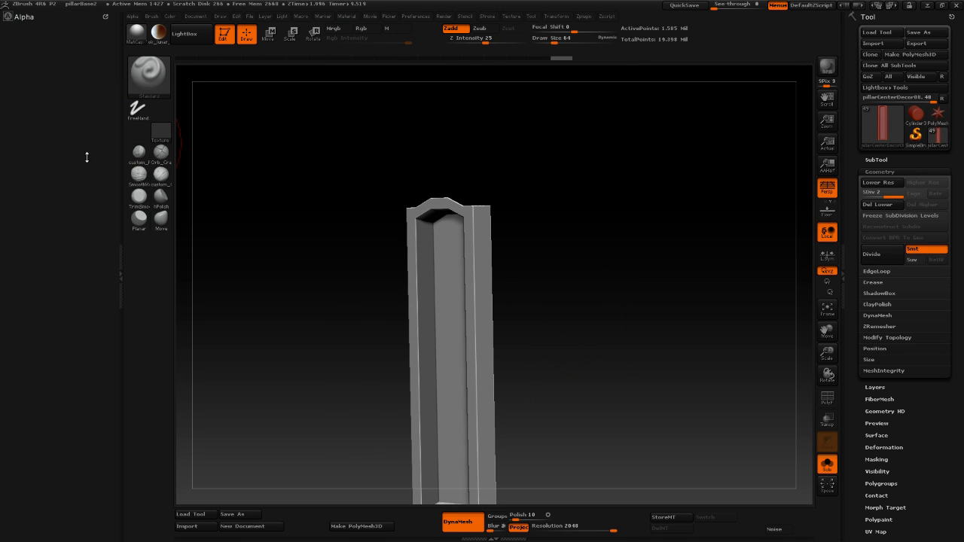
left_click(31, 17)
left_click(138, 197)
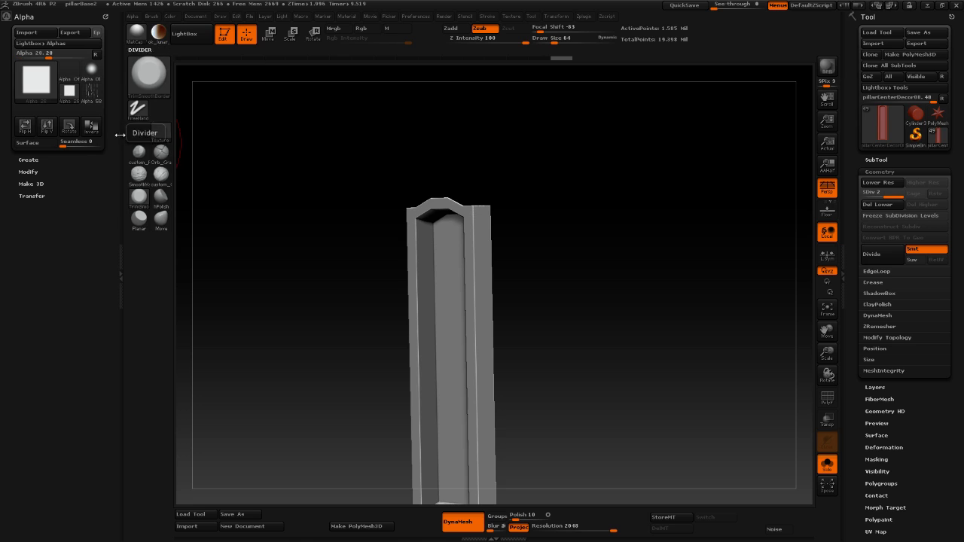
left_click(122, 248)
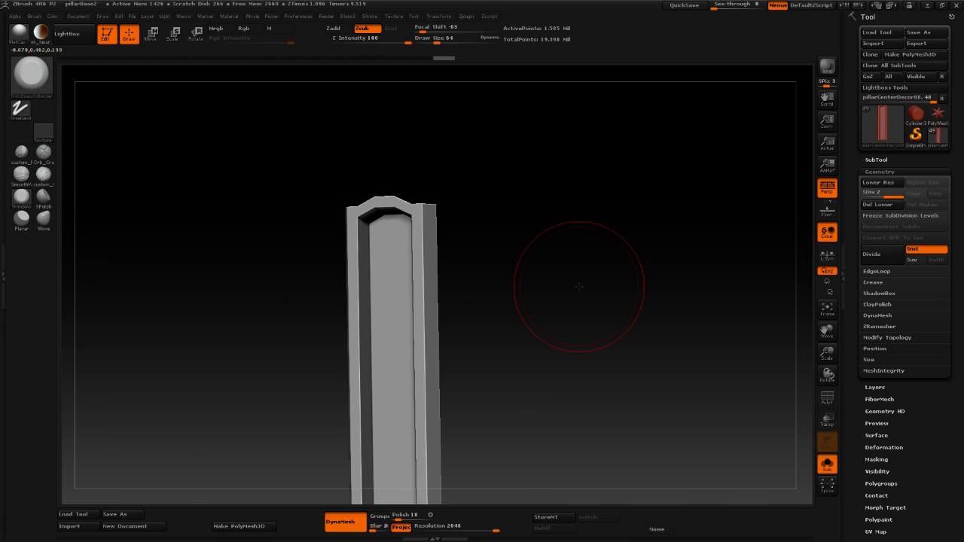
Shrink the brush's draw size to 5 for detailed work on the panel frame's upper corner.
left_click_drag(589, 321, 568, 201, "alt")
left_click_drag(547, 293, 544, 318)
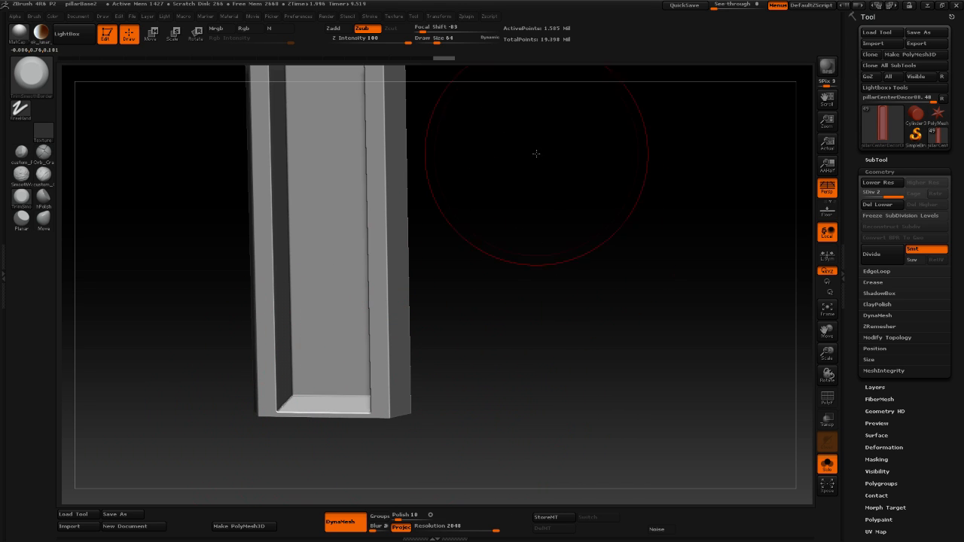
left_click_drag(534, 153, 506, 260, "alt")
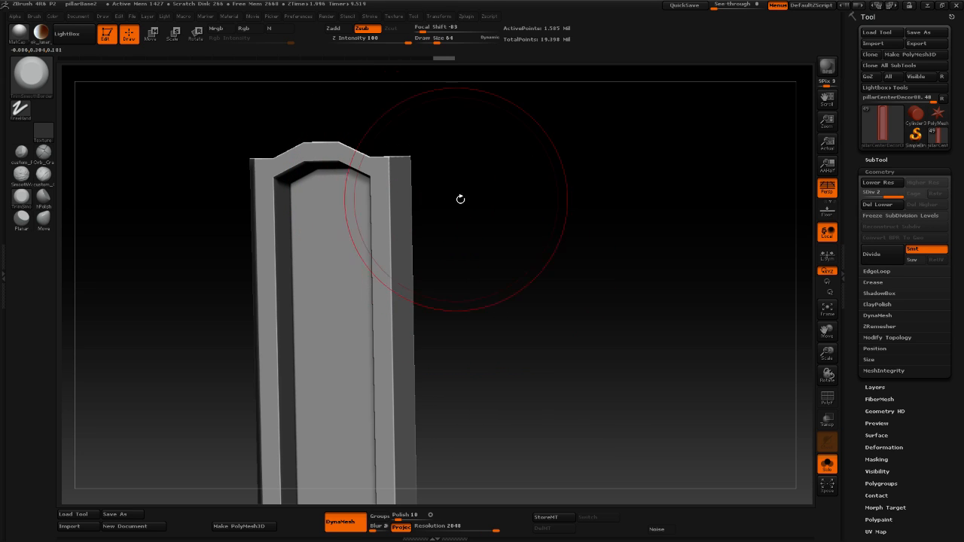
key("space")
left_click_drag(456, 199, 556, 279)
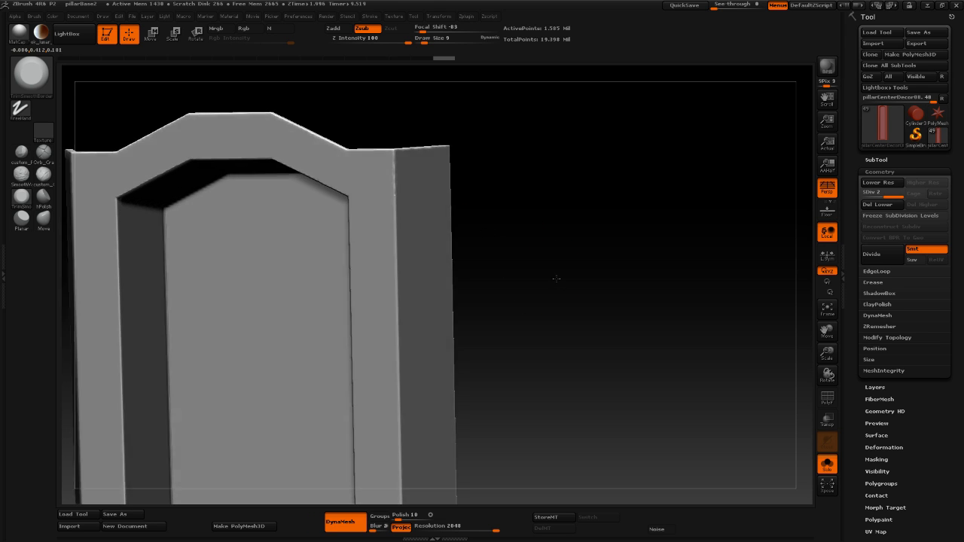
key("space")
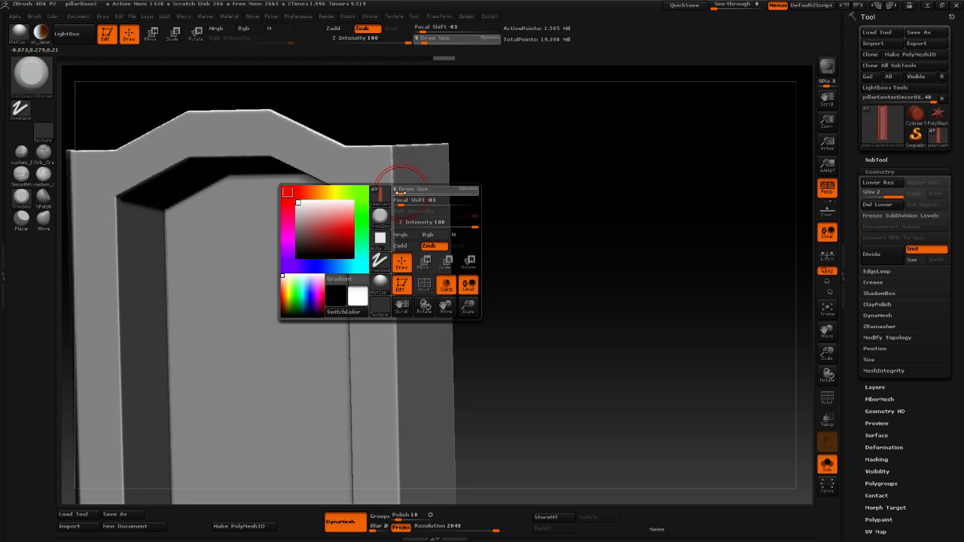
mouse_move(400, 194)
left_mouse_down()
mouse_move(386, 164)
mouse_move(393, 197)
left_mouse_up()
Wear down the top section of the panel frame's outer vertical edge with short, irregular TrimSmoothBorder strokes.
left_click(390, 184)
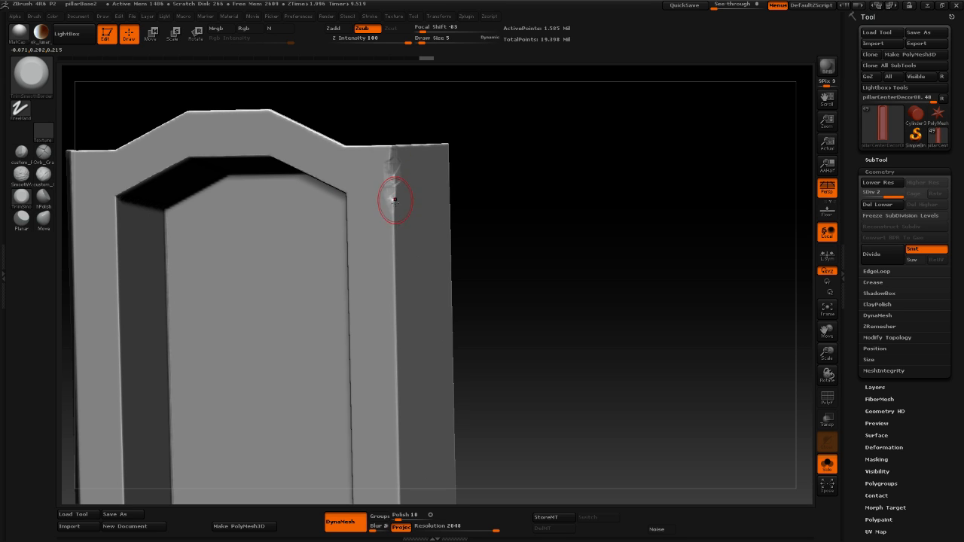
mouse_move(517, 194)
left_mouse_down()
mouse_move(523, 173)
mouse_move(535, 264)
mouse_move(540, 243)
mouse_move(558, 283)
left_mouse_up()
left_click_drag(392, 205, 390, 207)
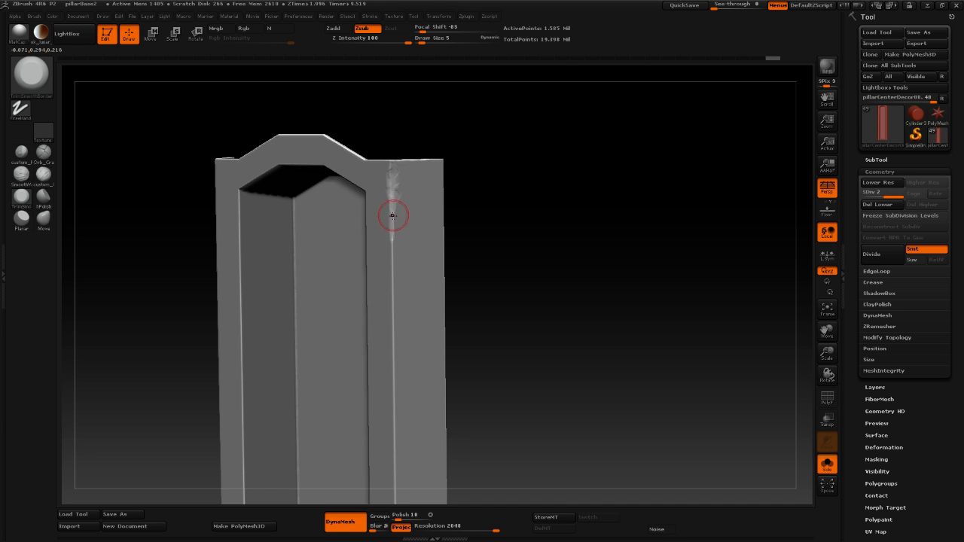
left_click_drag(392, 216, 391, 209)
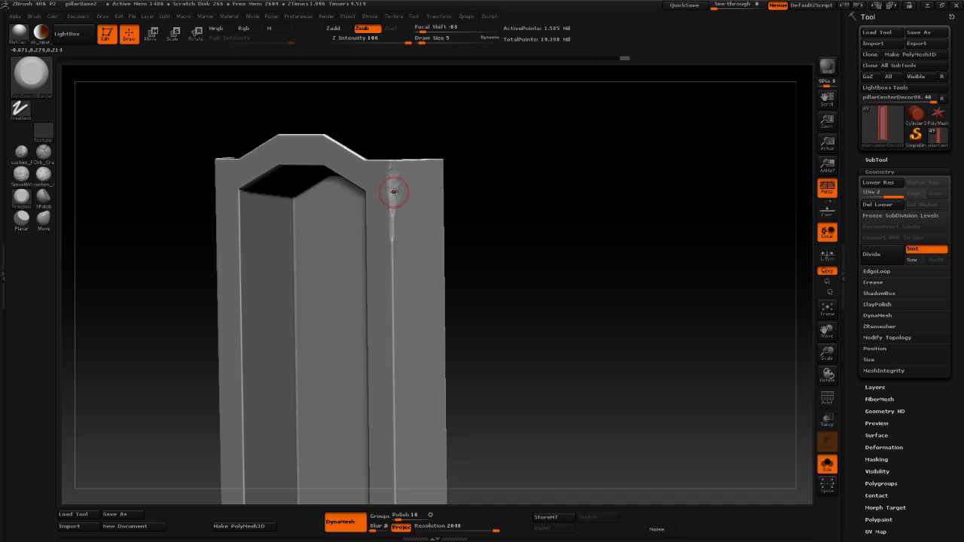
left_click_drag(504, 258, 450, 165)
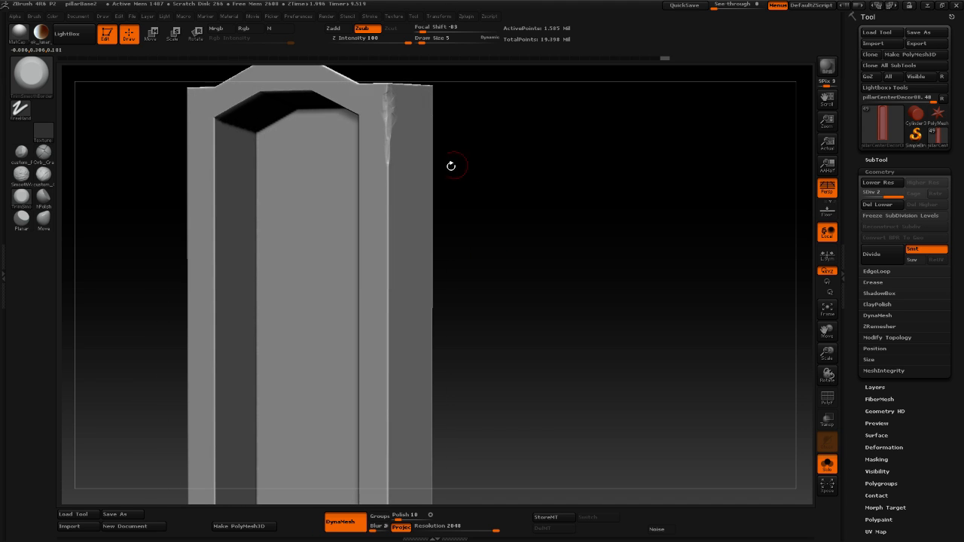
left_click_drag(389, 170, 387, 172)
mouse_move(489, 221)
left_mouse_down()
mouse_move(515, 219)
mouse_move(383, 155)
mouse_move(393, 117)
mouse_move(386, 105)
mouse_move(388, 113)
left_mouse_up()
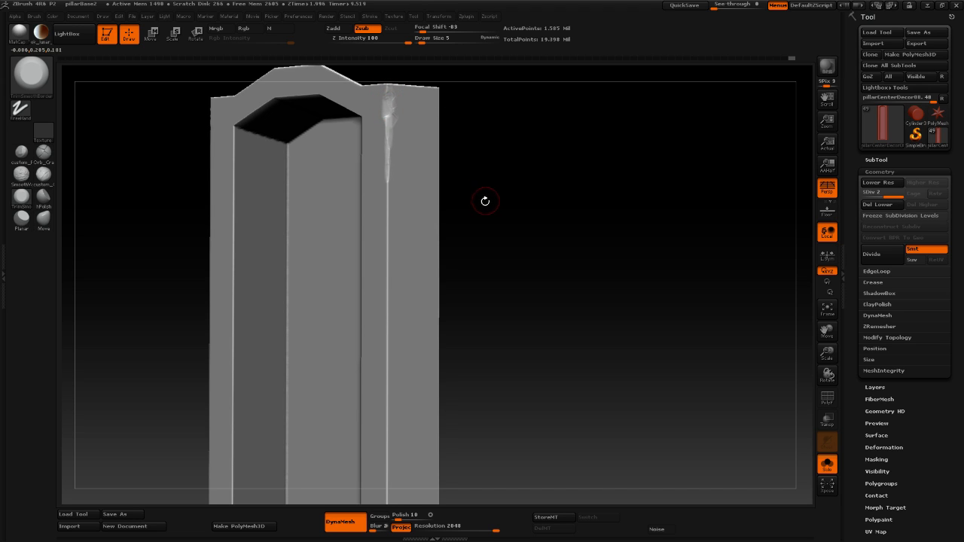
Set the draw size to 4 and extend the irregular edge wear down the frame's outer vertical edge.
right_click(482, 205)
left_click_drag(483, 205, 479, 203)
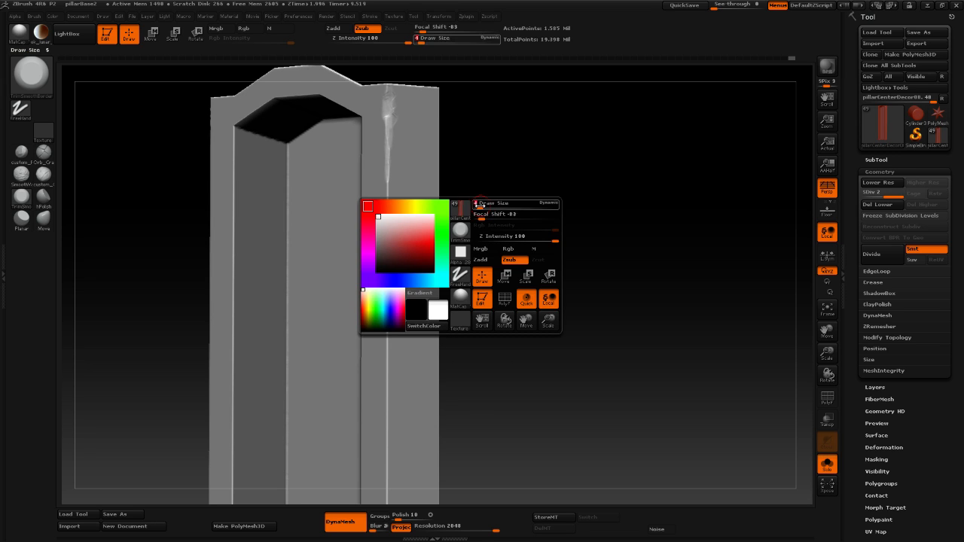
left_click_drag(550, 223, 512, 189)
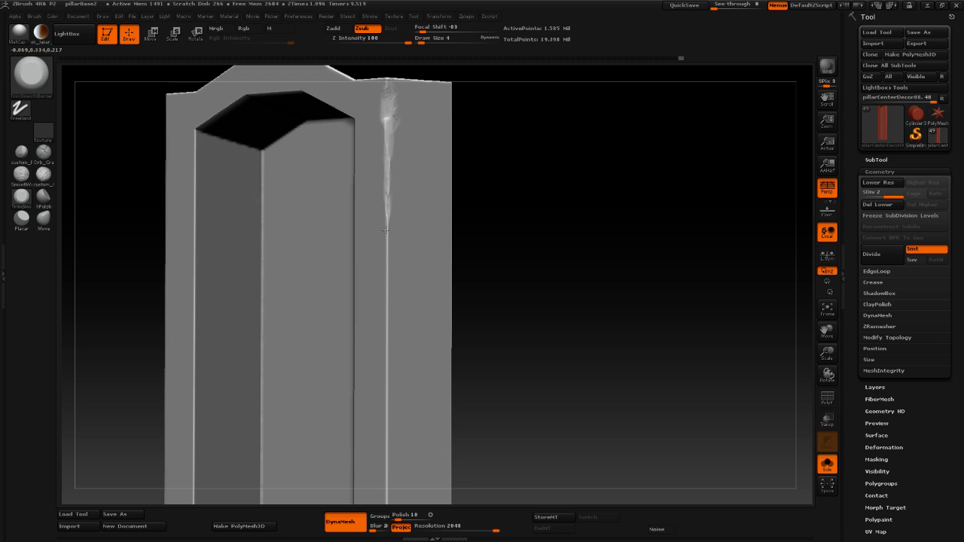
left_click_drag(387, 247, 385, 250)
left_click_drag(385, 250, 385, 260)
left_click_drag(566, 248, 497, 180)
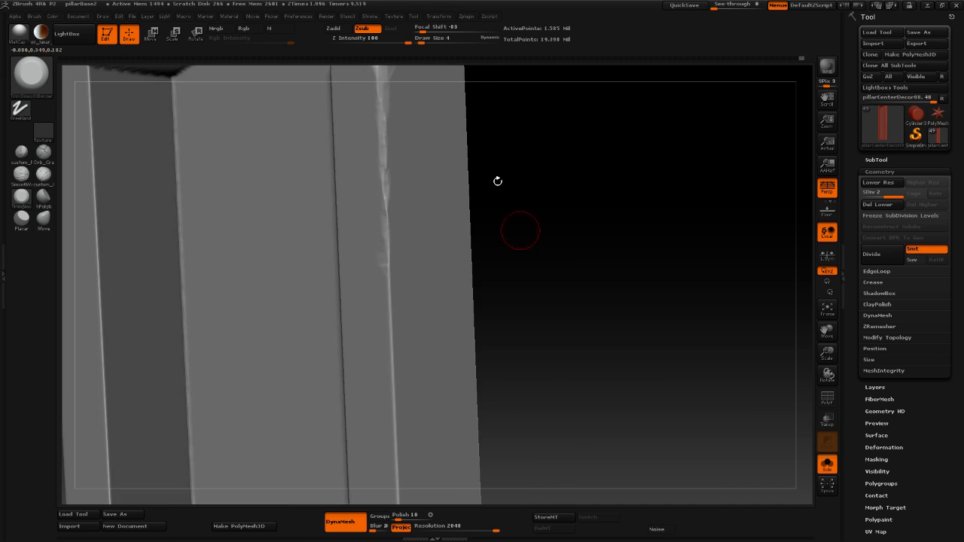
left_click_drag(553, 253, 536, 253)
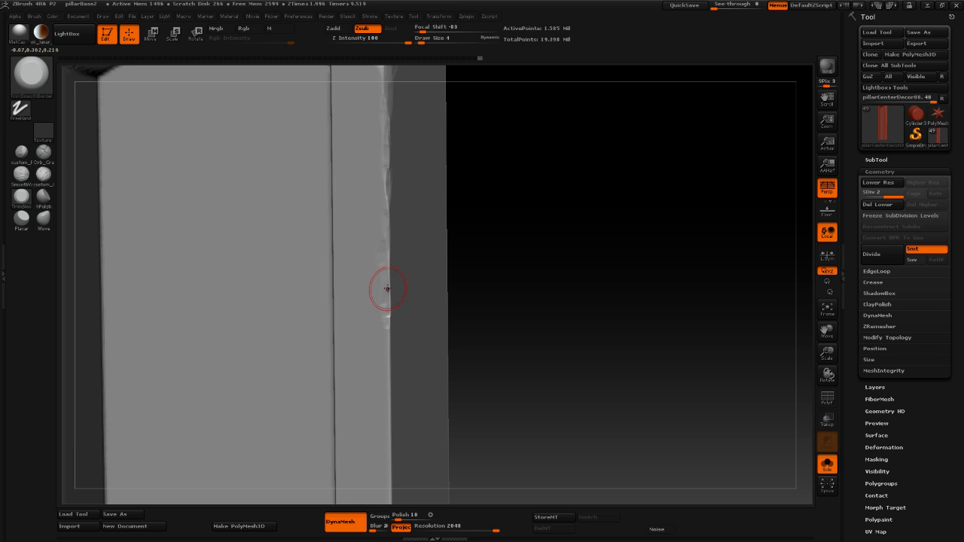
left_click_drag(493, 265, 372, 243)
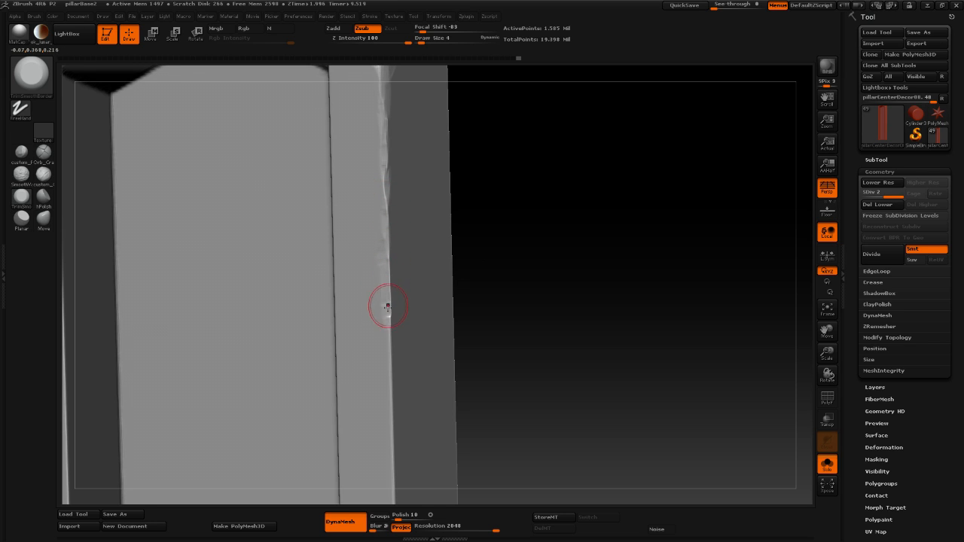
left_click_drag(561, 310, 504, 226)
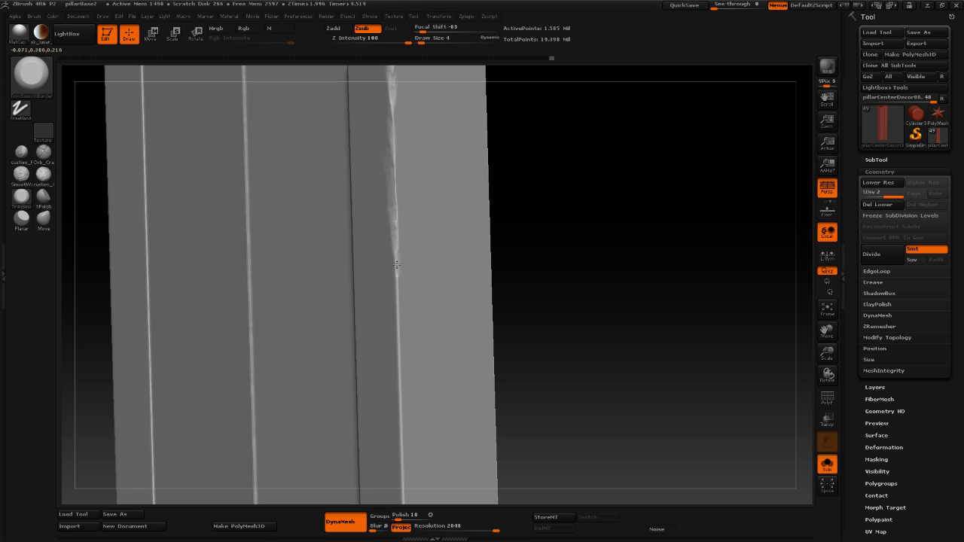
mouse_move(397, 253)
left_mouse_down()
mouse_move(396, 223)
mouse_move(399, 289)
mouse_move(401, 277)
left_mouse_up()
Carve deeper chips into the worn outer edge just below the frame's upper corner.
mouse_move(578, 274)
left_mouse_down("alt")
mouse_move(579, 209)
mouse_move(584, 241)
mouse_move(564, 275)
left_mouse_up("alt")
left_click_drag(564, 275, 562, 224, "alt")
left_click_drag(546, 256, 496, 219)
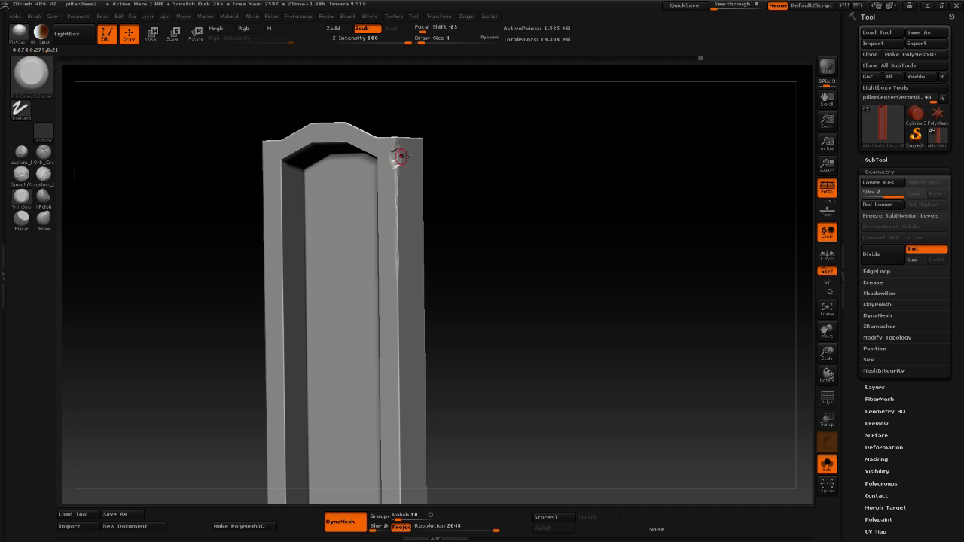
left_click_drag(501, 169, 597, 222)
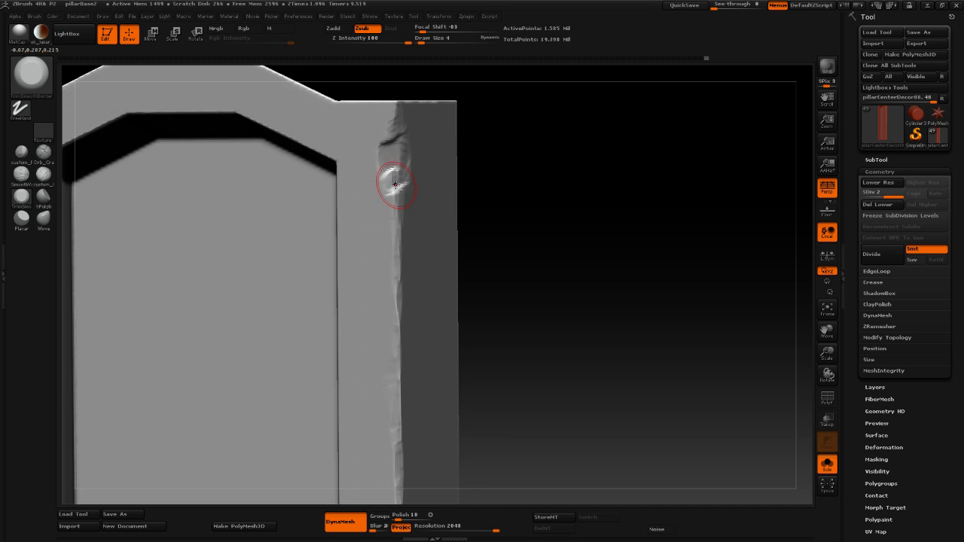
mouse_move(396, 185)
left_mouse_down()
mouse_move(388, 197)
mouse_move(396, 189)
mouse_move(388, 179)
mouse_move(361, 168)
mouse_move(392, 188)
left_mouse_up()
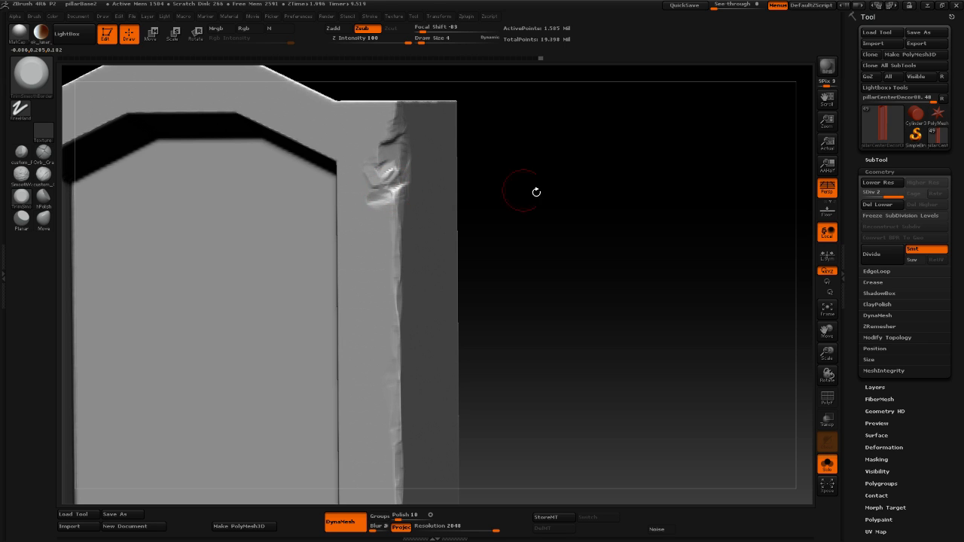
Divide the panel's geometry once more, to subdivision level 3.
left_click_drag(536, 192, 504, 238, "alt")
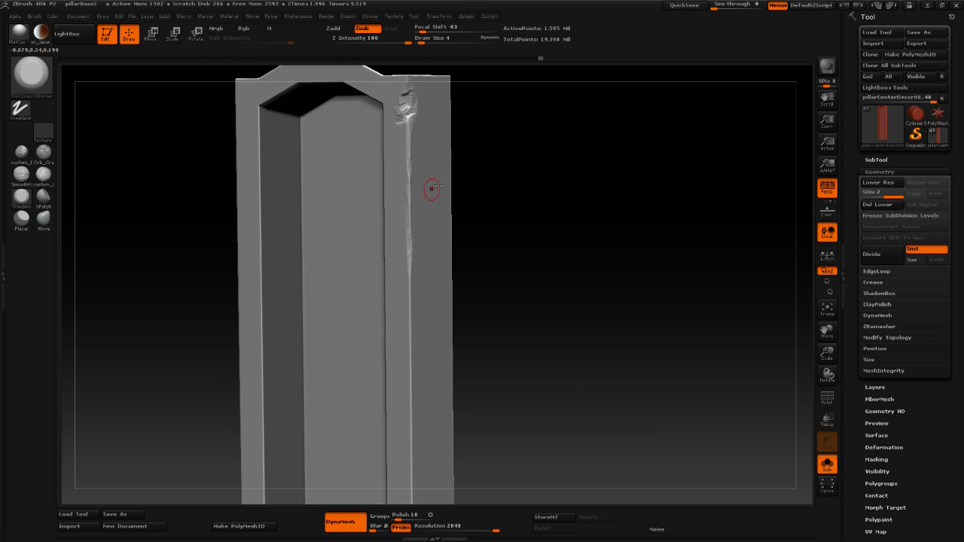
left_click(879, 172)
left_click(879, 160)
left_click(880, 160)
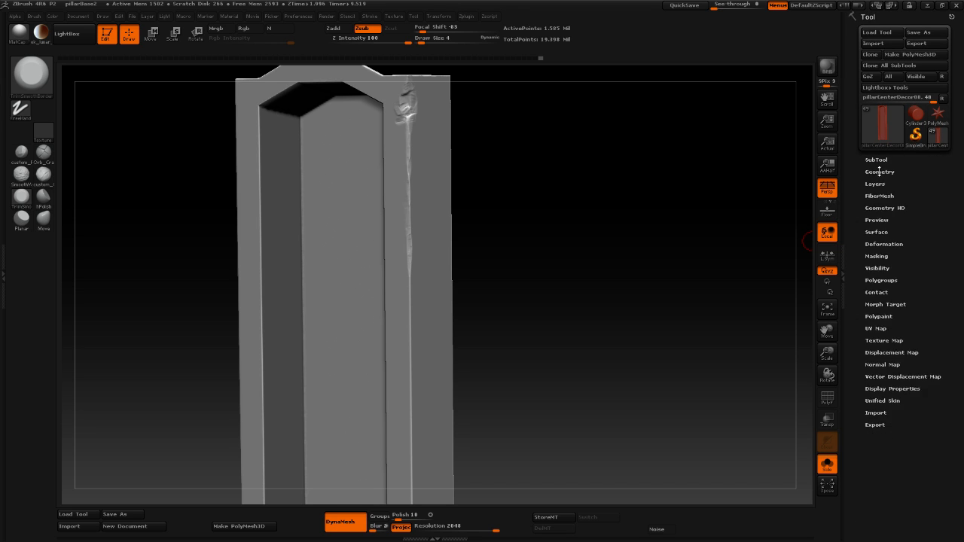
left_click(880, 172)
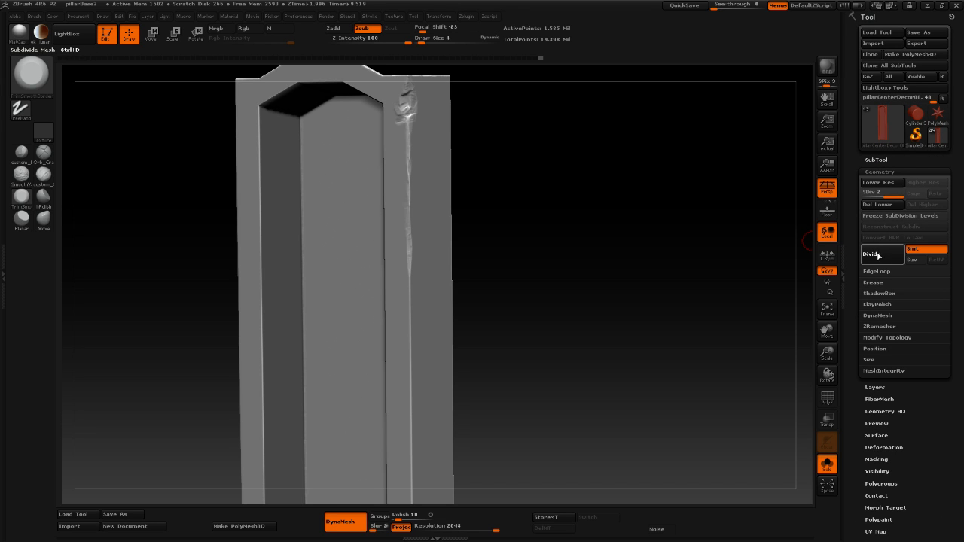
left_click(878, 256)
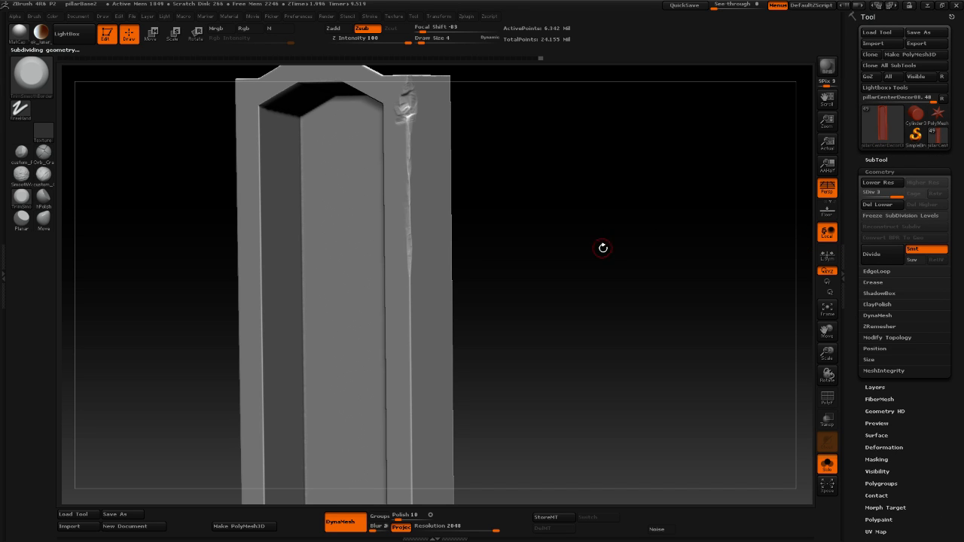
Refine the worn outer edge at the higher subdivision level with small trimming strokes along its upper length.
mouse_move(602, 248)
left_mouse_down()
mouse_move(613, 318)
mouse_move(610, 261)
left_mouse_up()
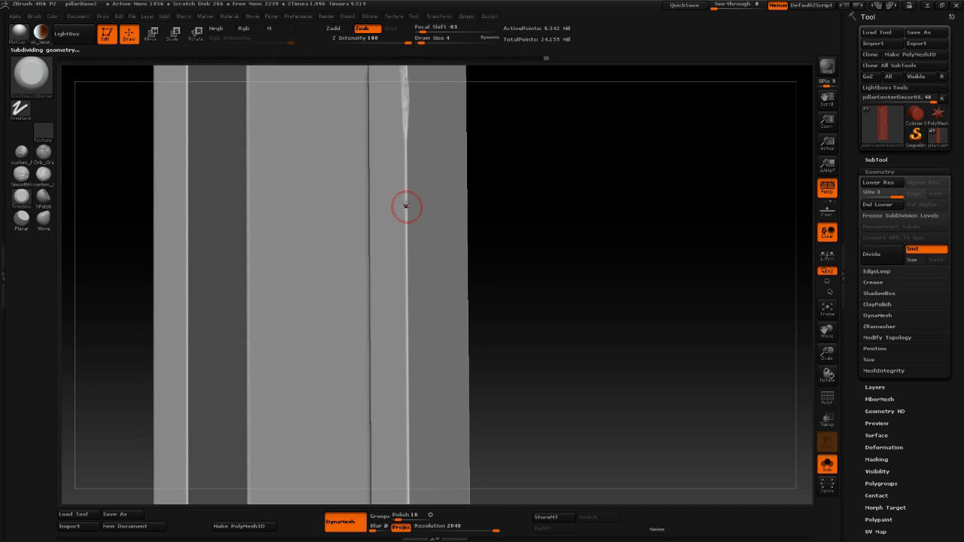
left_click_drag(594, 174, 600, 310, "alt")
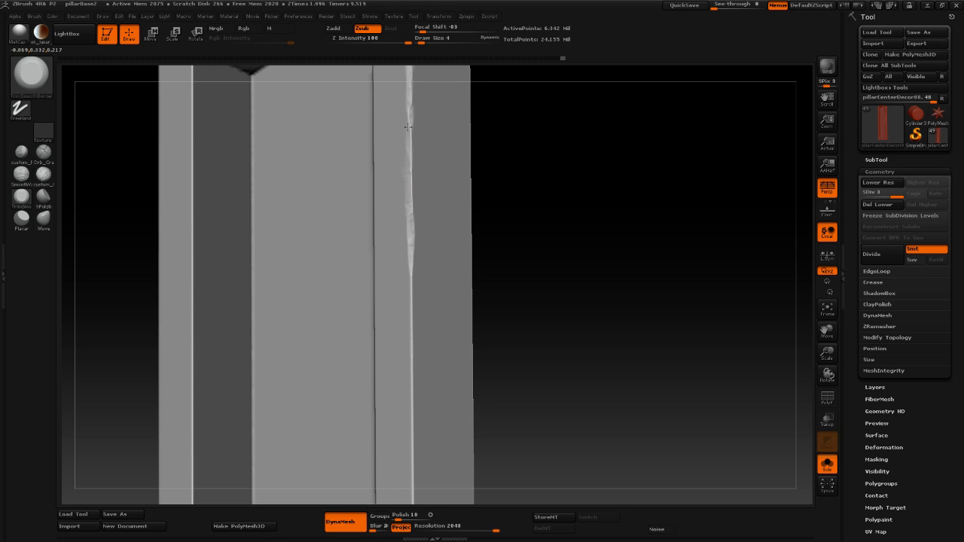
left_click_drag(408, 127, 413, 102)
left_click_drag(555, 164, 577, 194)
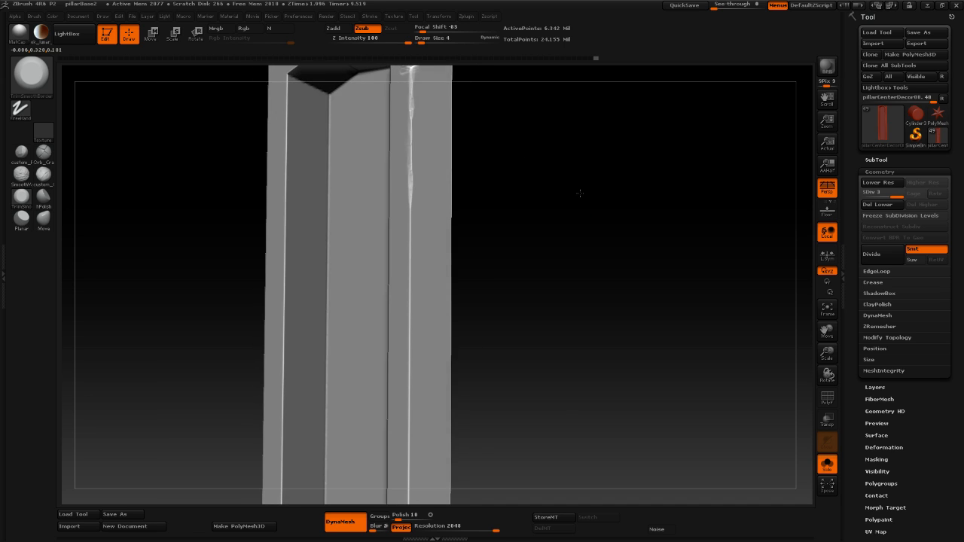
mouse_move(557, 237)
left_mouse_down()
mouse_move(399, 228)
mouse_move(412, 225)
left_mouse_up()
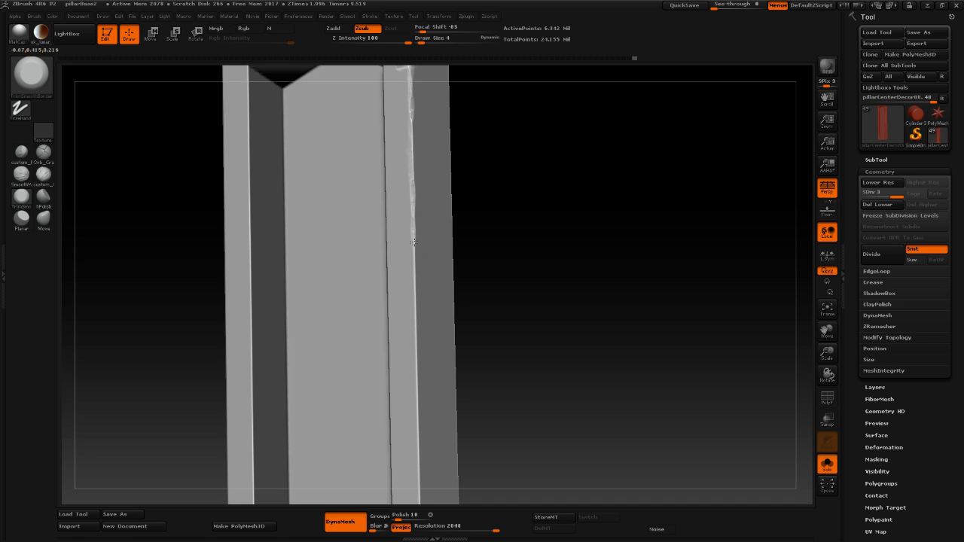
left_click_drag(413, 230, 411, 209)
mouse_move(455, 187)
left_mouse_down()
mouse_move(549, 176)
mouse_move(542, 269)
left_mouse_up()
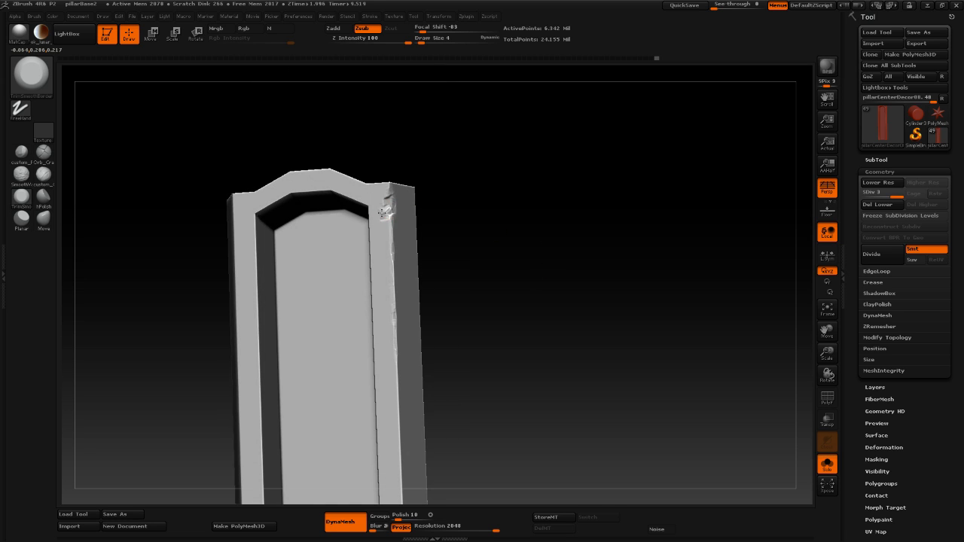
Switch to the custom polish brush and soften the chips near the frame's upper corner.
left_click(44, 174)
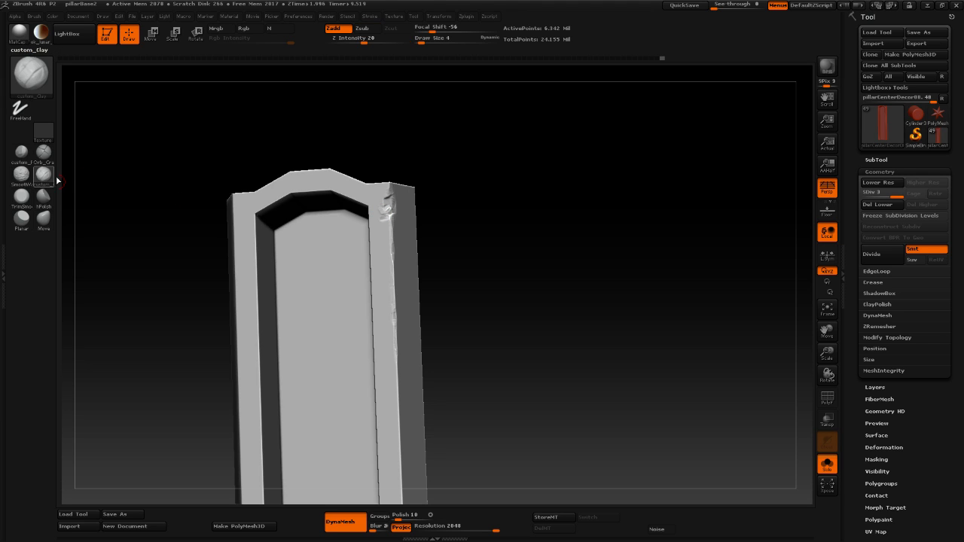
left_click(21, 152)
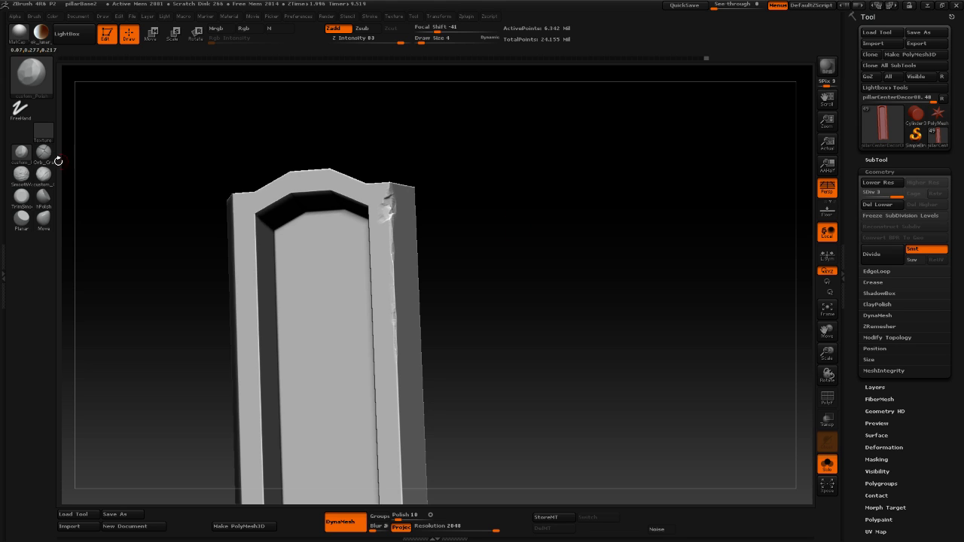
left_click_drag(445, 226, 531, 233)
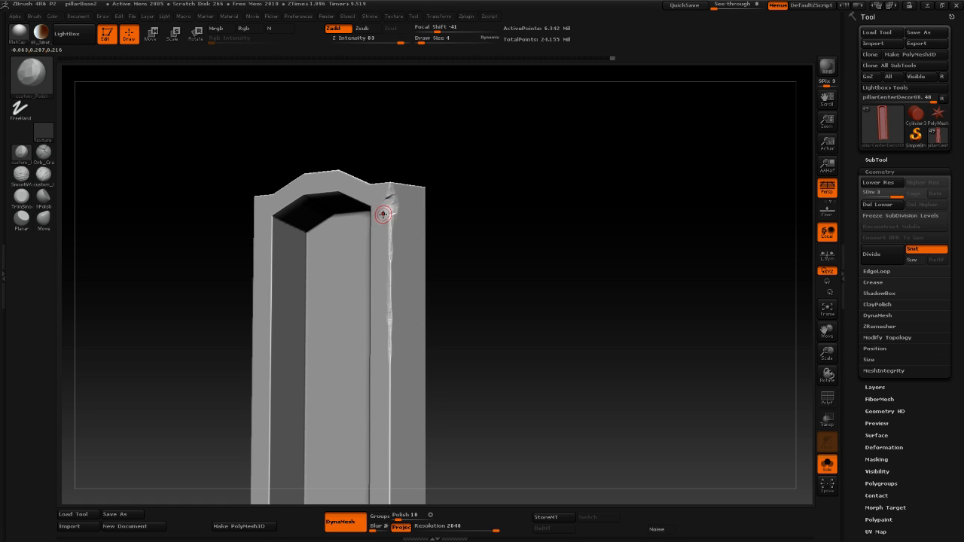
left_click_drag(446, 202, 544, 281)
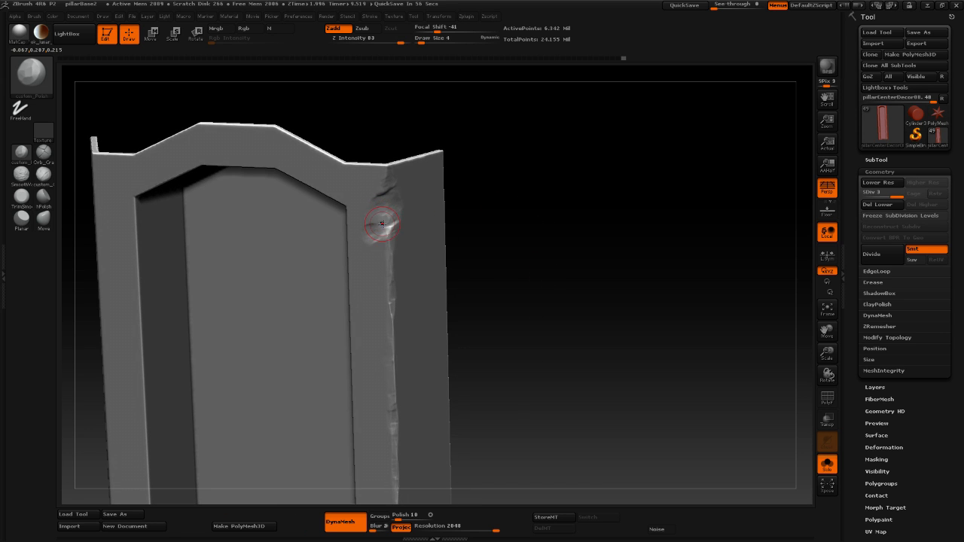
mouse_move(395, 182)
left_mouse_down()
mouse_move(386, 172)
mouse_move(400, 177)
mouse_move(391, 182)
left_mouse_up()
mouse_move(504, 207)
left_mouse_down()
mouse_move(516, 183)
mouse_move(528, 189)
mouse_move(522, 172)
mouse_move(525, 241)
mouse_move(488, 166)
left_mouse_up()
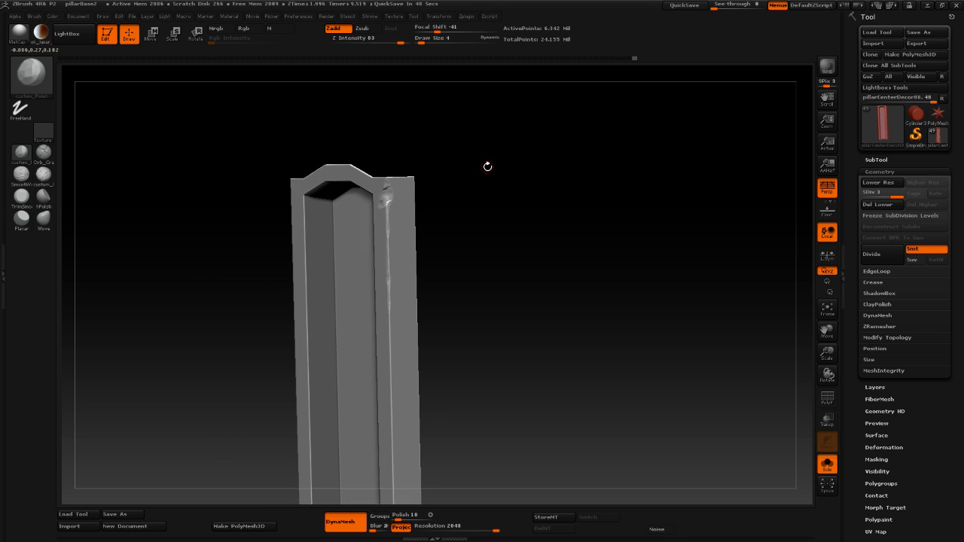
Switch to the TrimSmoothBorder brush and cut additional chips along the upper half of the frame's worn outer edge.
left_click(22, 197)
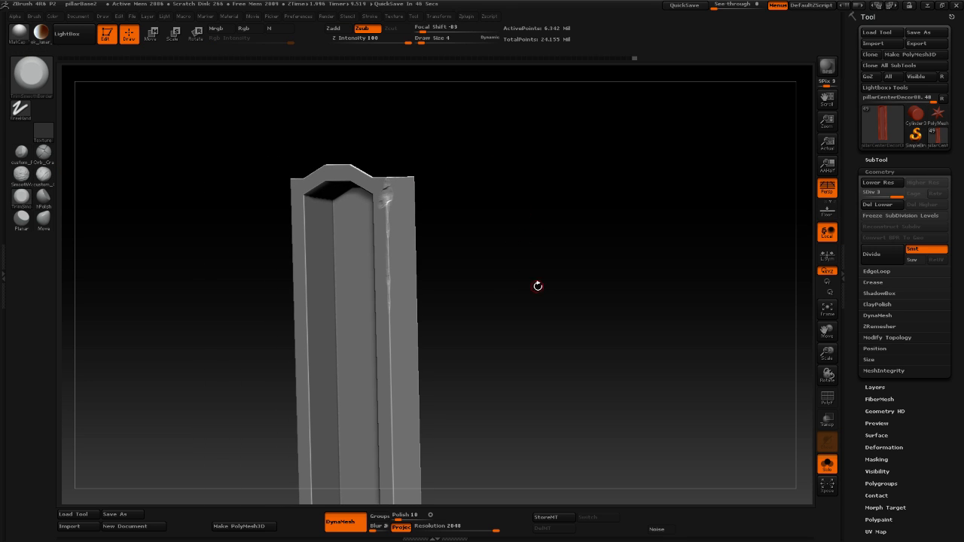
left_click_drag(536, 283, 456, 206)
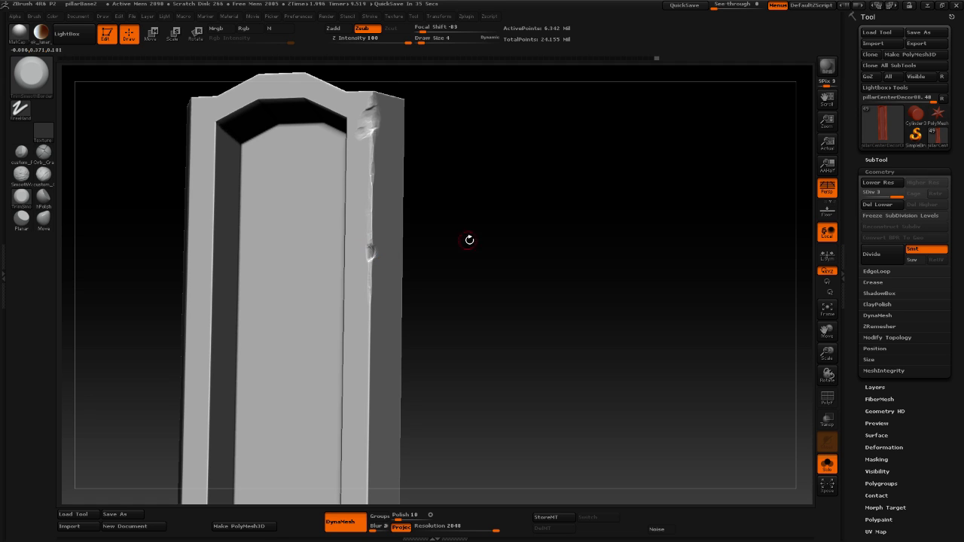
left_click_drag(469, 240, 384, 251)
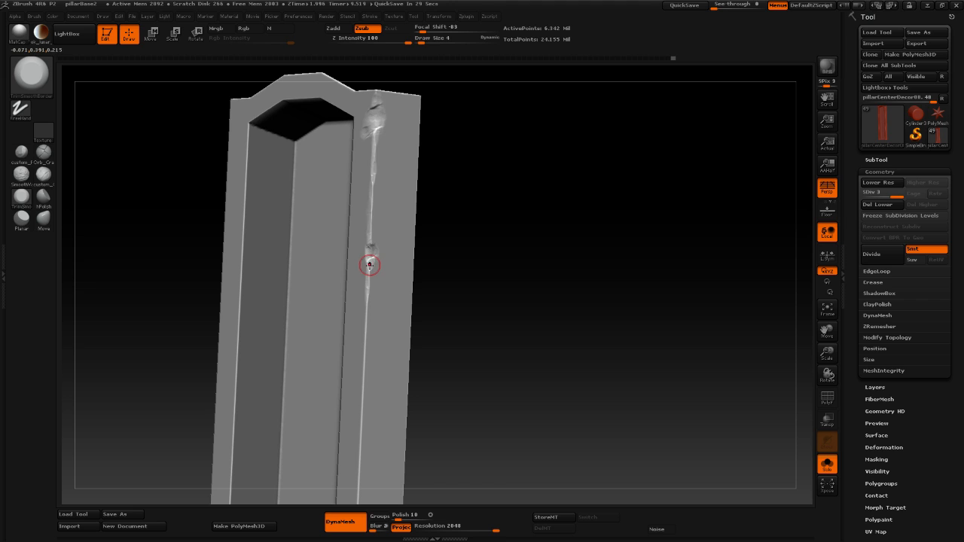
mouse_move(403, 250)
left_mouse_down()
mouse_move(540, 249)
mouse_move(510, 252)
mouse_move(514, 277)
mouse_move(477, 249)
mouse_move(488, 278)
mouse_move(368, 221)
mouse_move(368, 238)
mouse_move(369, 179)
left_mouse_up()
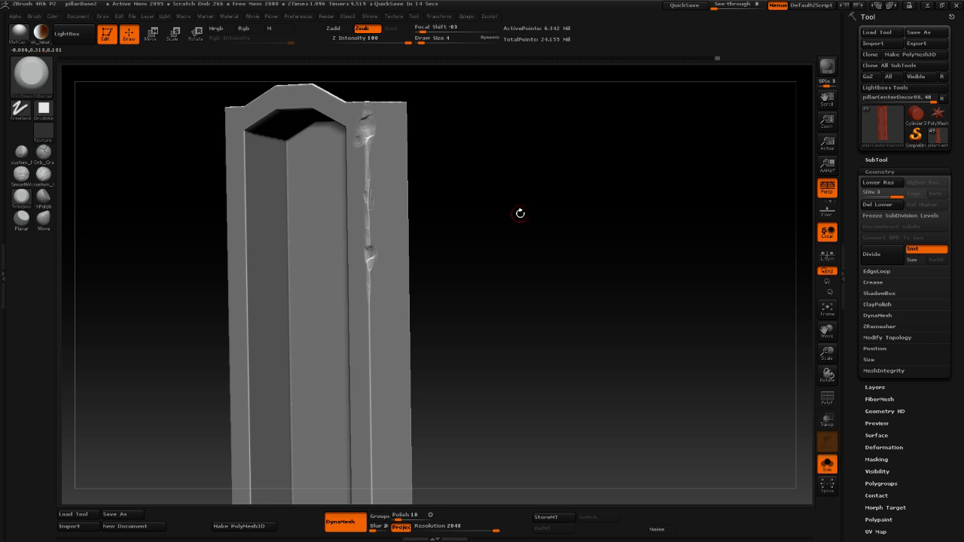
mouse_move(521, 213)
left_mouse_down()
mouse_move(517, 198)
mouse_move(514, 270)
mouse_move(497, 269)
mouse_move(497, 218)
mouse_move(497, 271)
mouse_move(509, 291)
left_mouse_up()
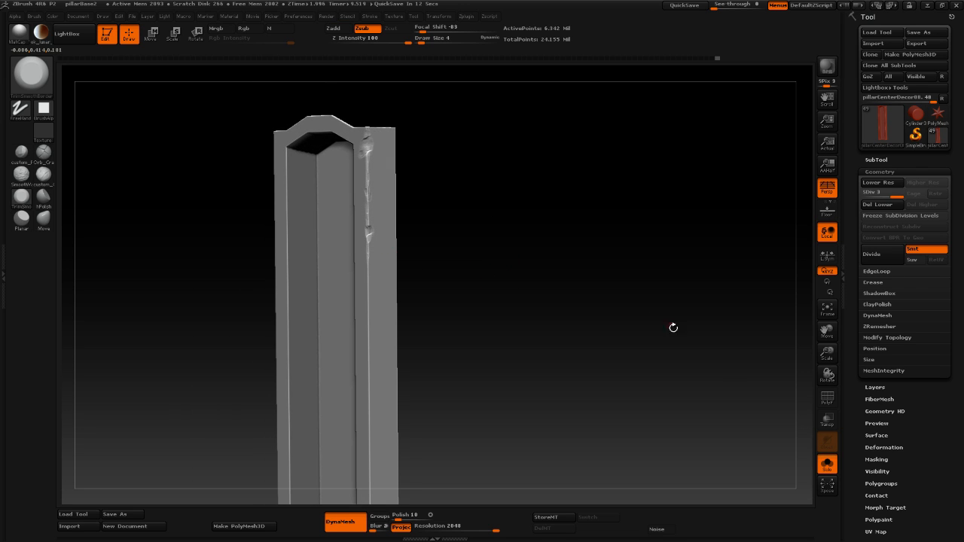
Show the surrounding brick pillar to compare the panel's edge wear with it, then isolate the panel again.
left_click(827, 470)
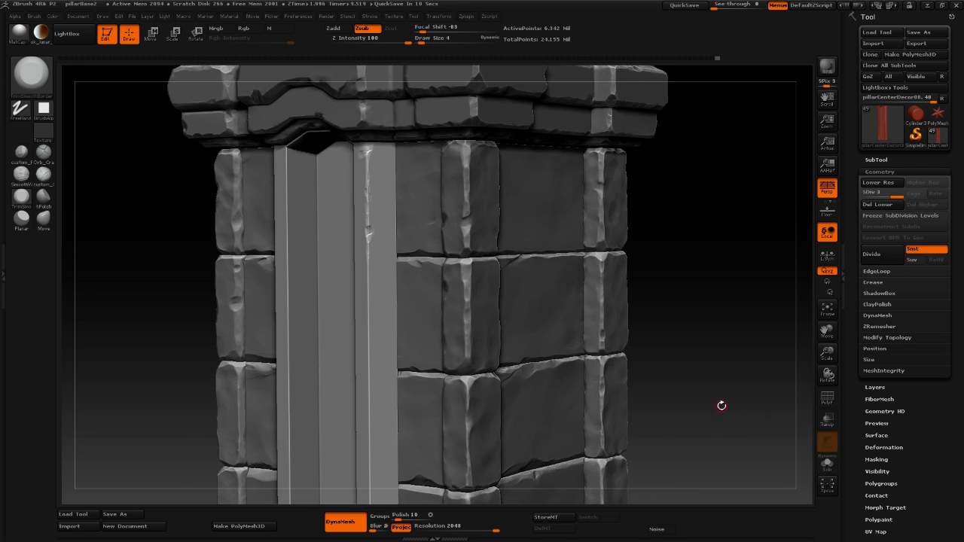
mouse_move(721, 406)
left_mouse_down()
mouse_move(689, 407)
mouse_move(699, 393)
mouse_move(686, 426)
left_mouse_up()
left_click(826, 467)
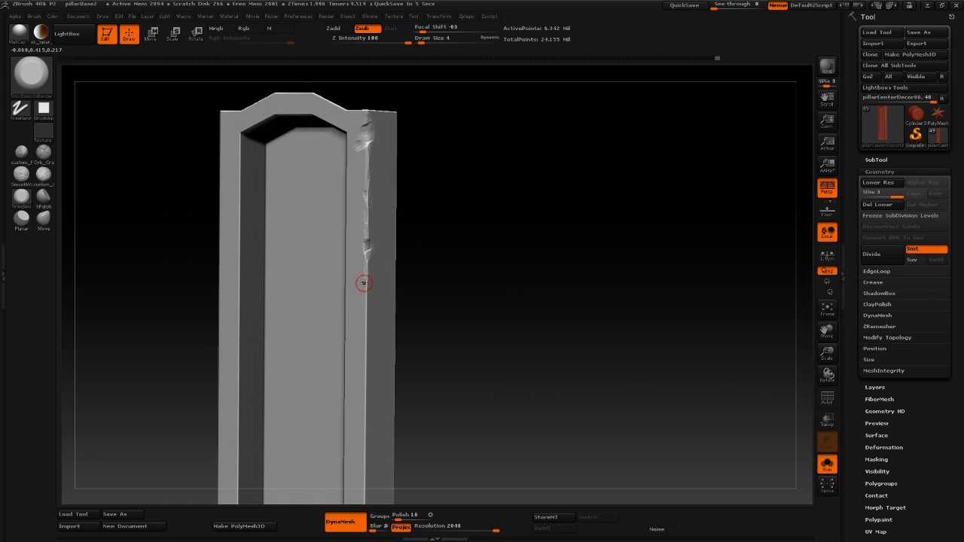
Set the draw size to 7 and start trimming the arch's inner edge at its left end.
left_click_drag(365, 289, 367, 296)
key("space")
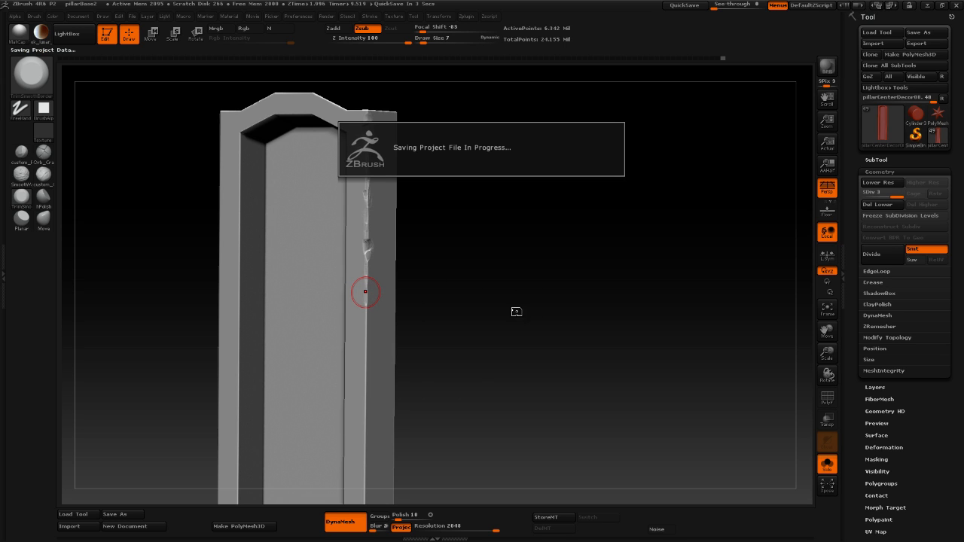
left_click_drag(523, 317, 370, 279)
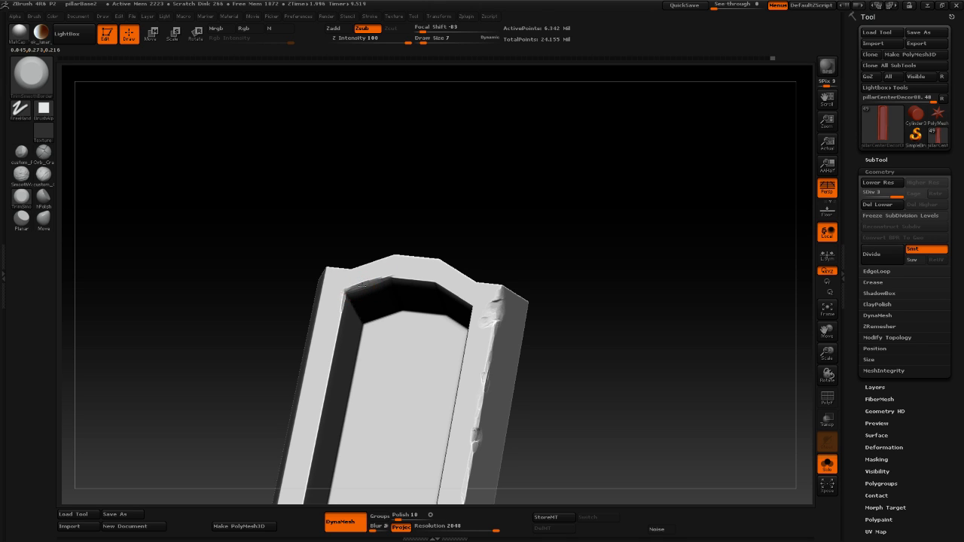
Raise the draw size to 8 and broaden the wear around the arch's inner left corner.
left_click_drag(595, 275, 517, 243)
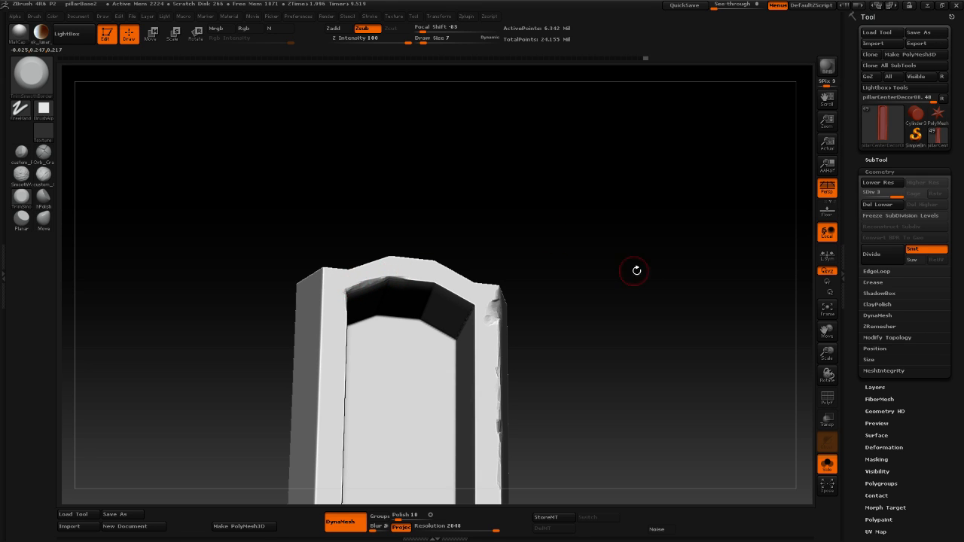
left_click_drag(670, 260, 673, 279)
key("space")
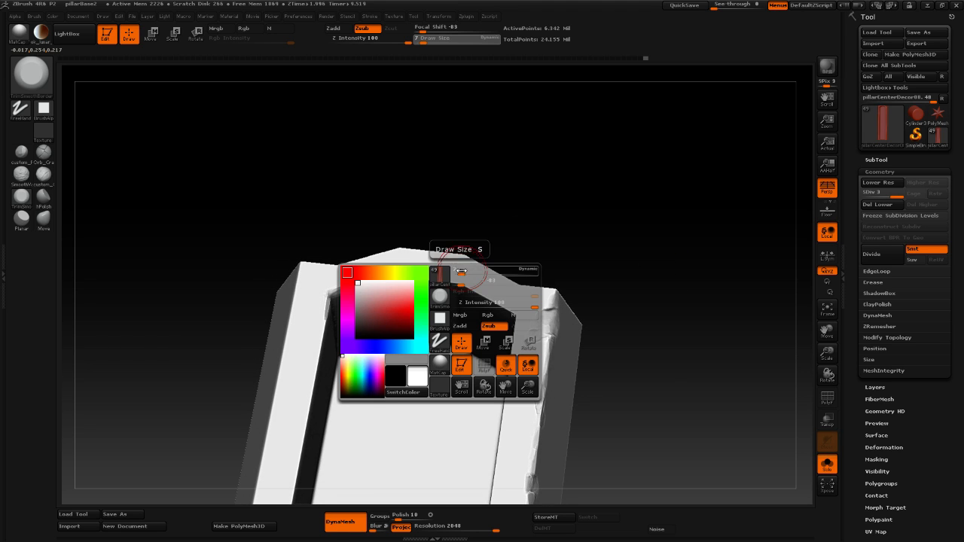
left_click_drag(460, 271, 434, 281)
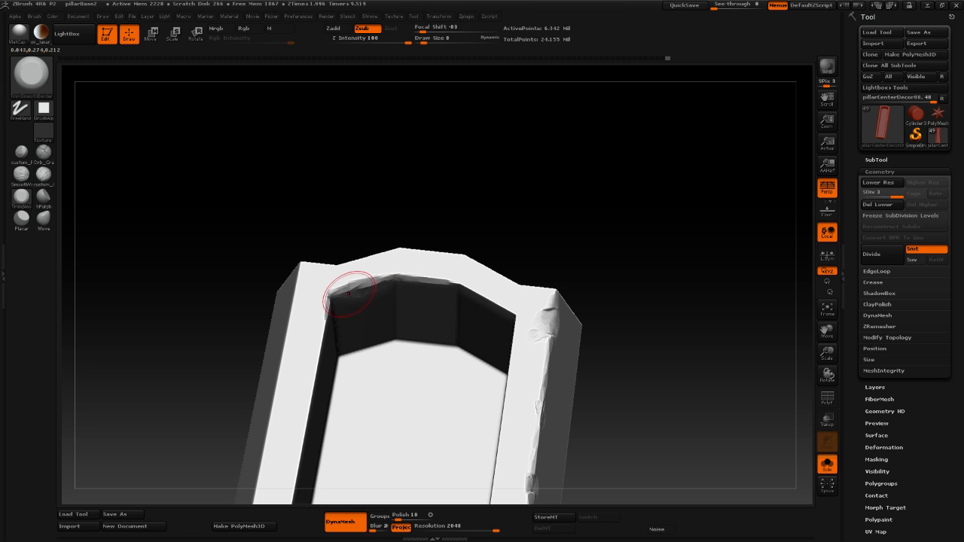
left_click_drag(358, 288, 344, 291)
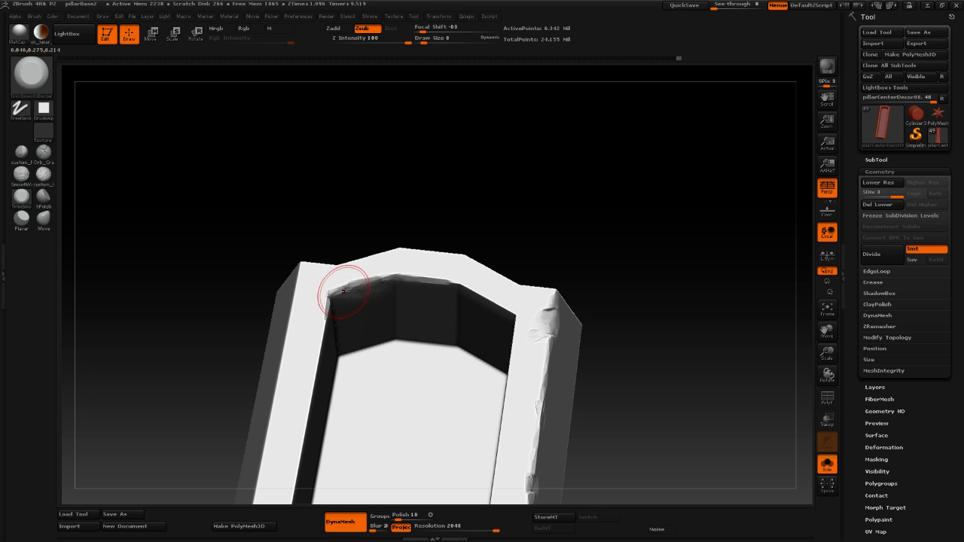
mouse_move(625, 223)
left_mouse_down()
mouse_move(674, 280)
mouse_move(658, 252)
mouse_move(658, 301)
mouse_move(637, 294)
left_mouse_up()
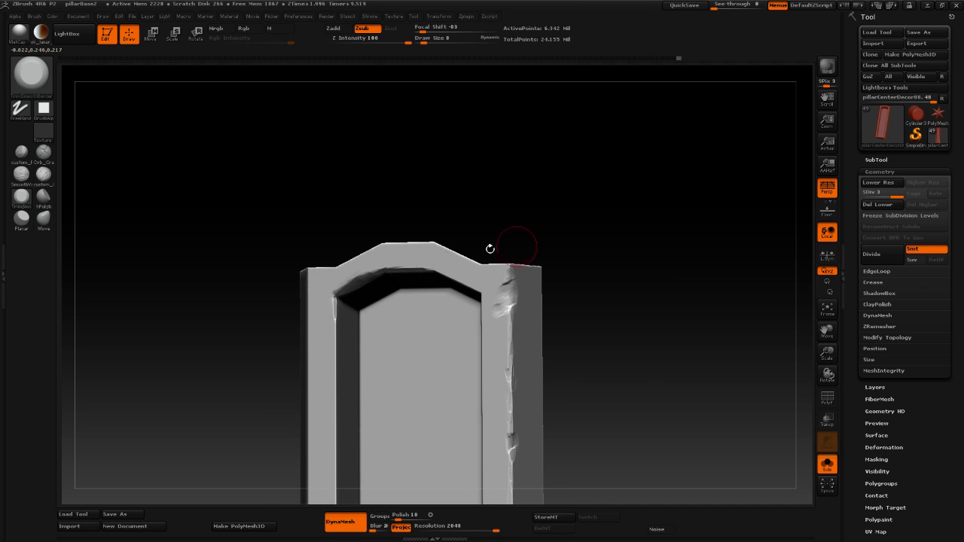
Reduce the draw size to 4 and chip the inner edge along the arch's left sloping segment.
key("space")
left_click_drag(414, 270, 410, 271)
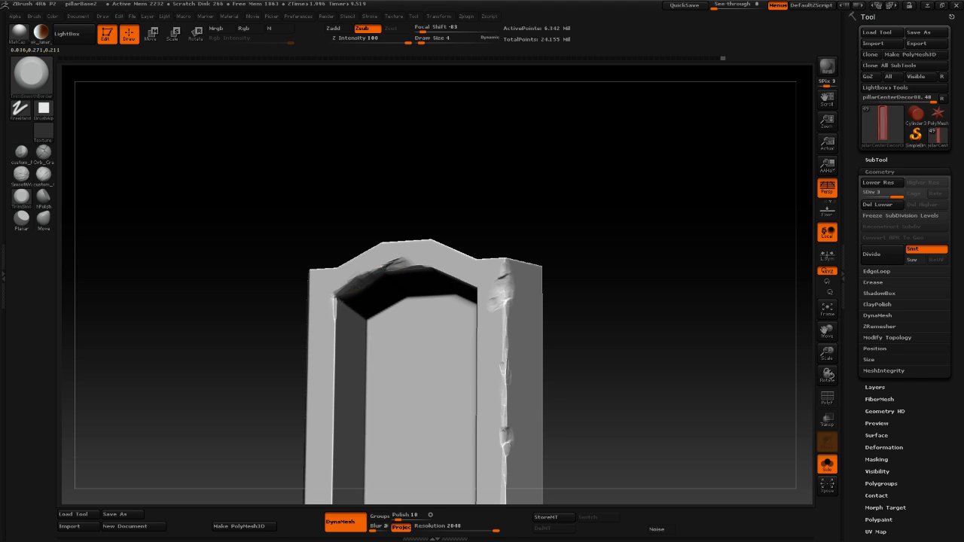
left_click_drag(358, 291, 372, 277)
left_click_drag(643, 246, 629, 208)
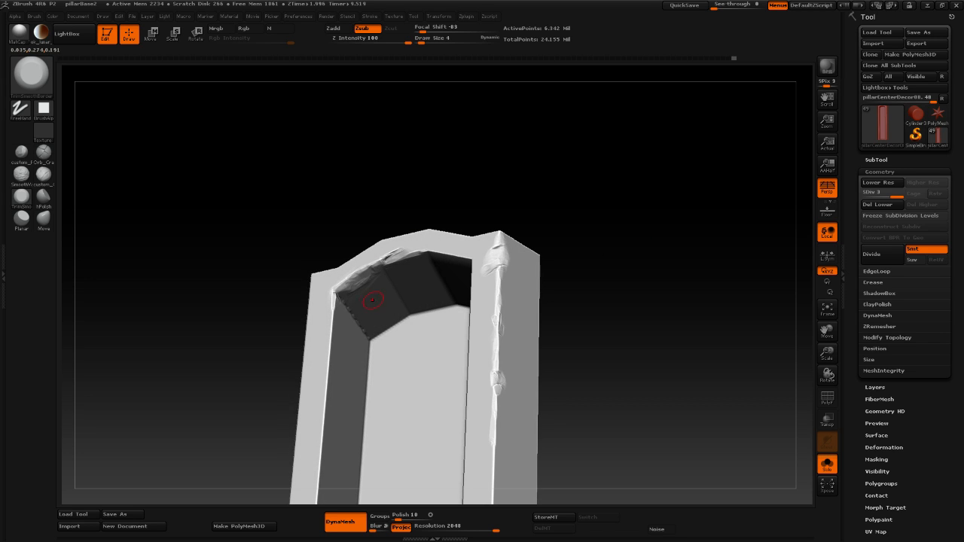
left_click_drag(350, 289, 369, 268)
left_click_drag(604, 210, 522, 206)
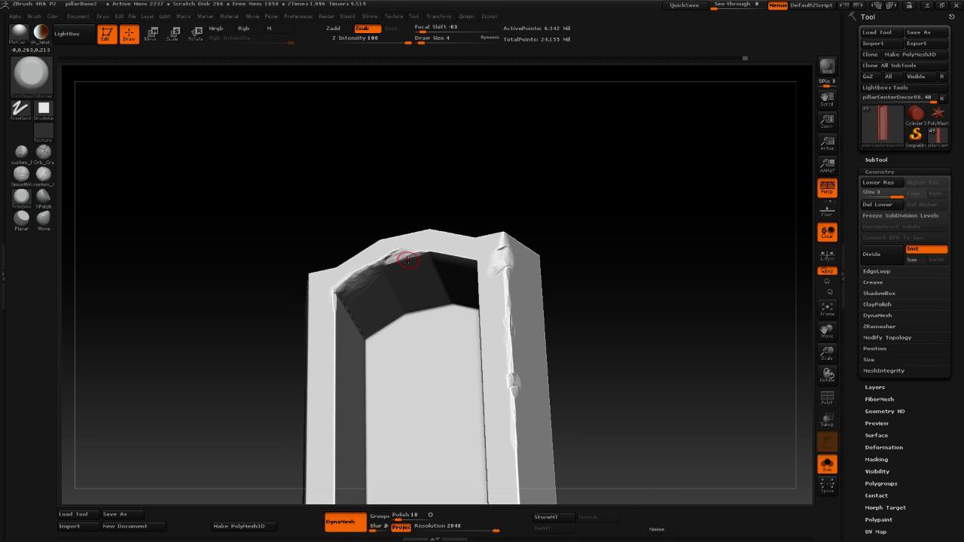
Carve a deeper chip where the arch's left slope meets its flat crest.
left_click_drag(386, 262, 390, 259)
left_click_drag(666, 220, 673, 221)
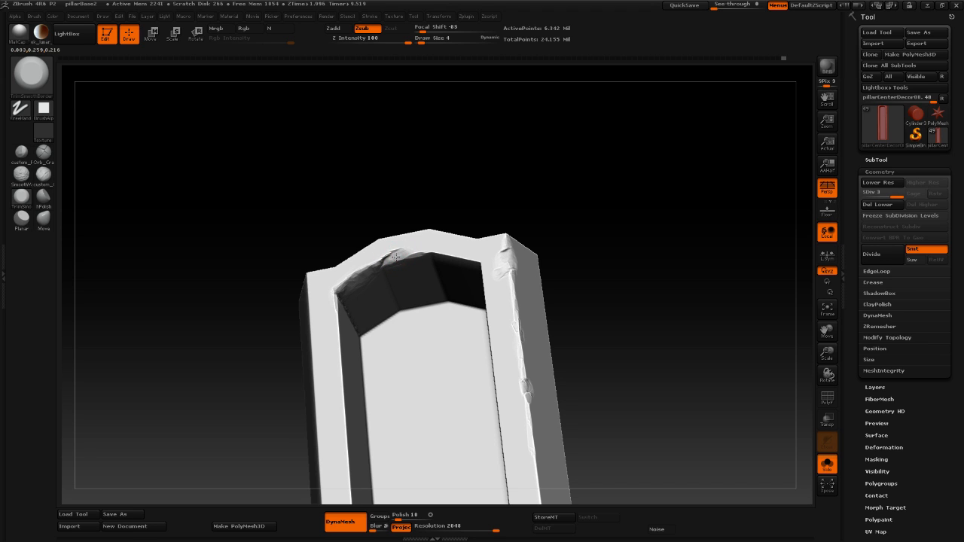
left_click_drag(395, 257, 412, 257)
mouse_move(646, 213)
left_mouse_down()
mouse_move(653, 249)
mouse_move(628, 291)
mouse_move(636, 268)
mouse_move(662, 296)
mouse_move(635, 284)
left_mouse_up()
Wear down the inner edge along the arch's flat crest and soften the cuts with smoothing strokes.
key("shift")
left_click_drag(490, 279, 436, 258)
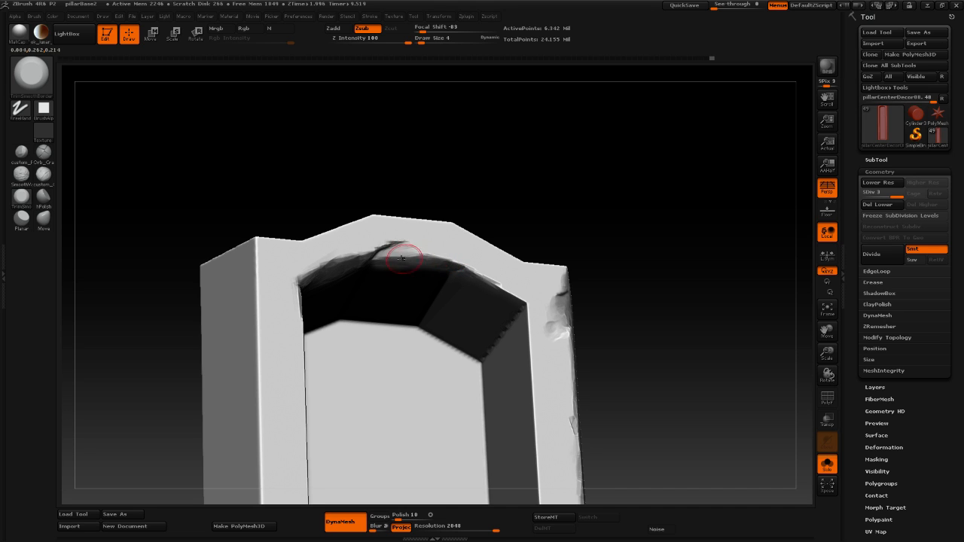
mouse_move(580, 245)
left_mouse_down()
mouse_move(628, 239)
mouse_move(617, 273)
mouse_move(630, 266)
mouse_move(616, 209)
mouse_move(605, 267)
mouse_move(633, 305)
mouse_move(518, 257)
mouse_move(514, 239)
mouse_move(561, 269)
mouse_move(581, 254)
left_mouse_up()
left_click_drag(431, 255, 427, 247, "shift")
left_click_drag(535, 233, 559, 202)
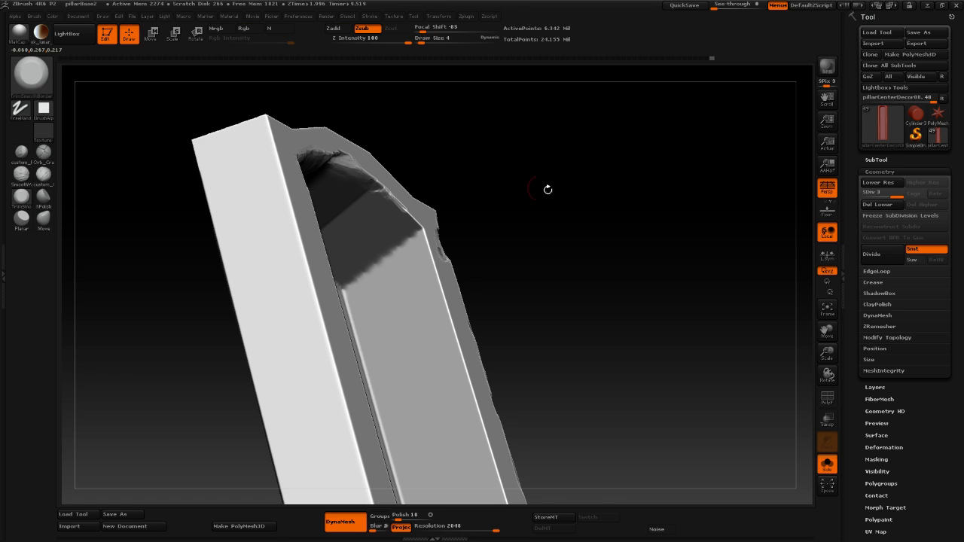
mouse_move(549, 188)
left_mouse_down()
mouse_move(617, 197)
mouse_move(571, 257)
mouse_move(432, 194)
mouse_move(466, 225)
mouse_move(424, 203)
left_mouse_up()
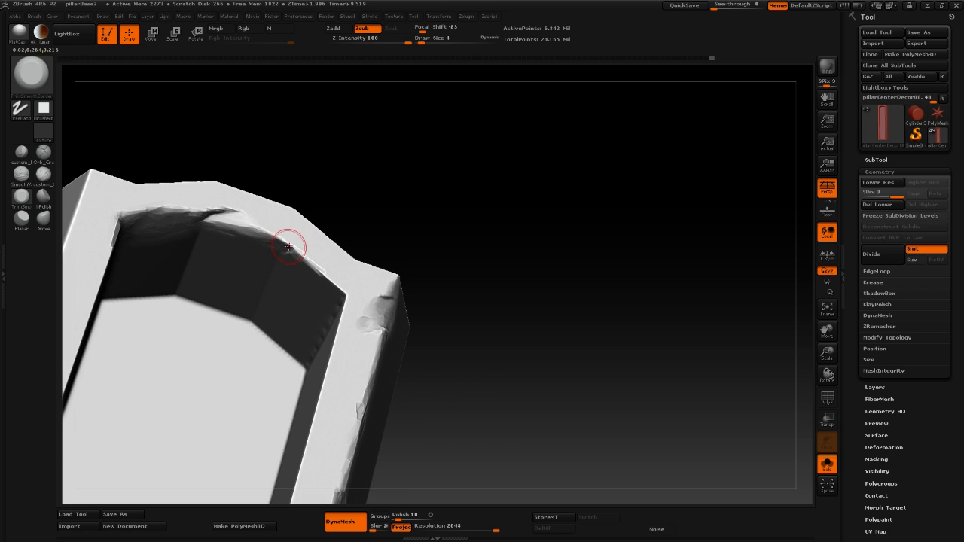
Set the draw size to 2 and cut fine chips where the arch's crest meets its right slope.
key("space")
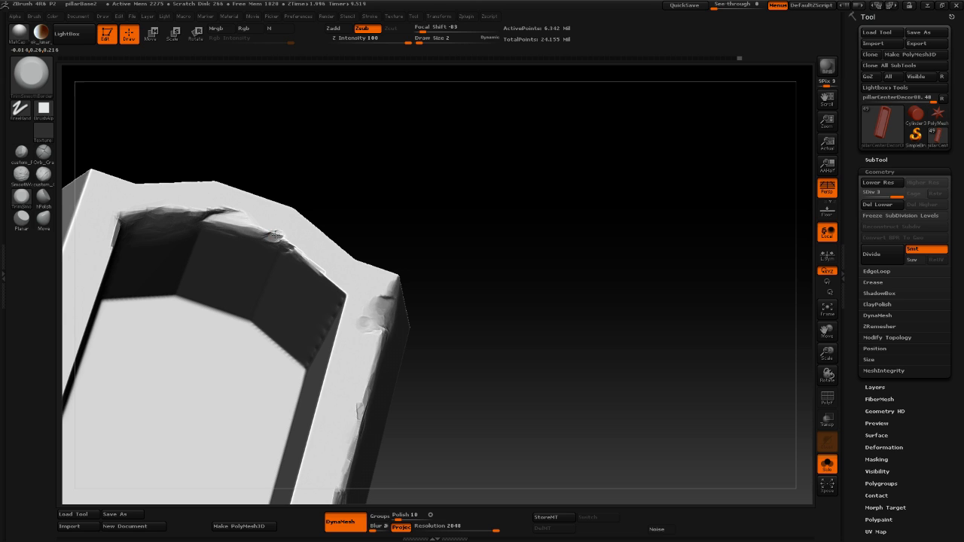
mouse_move(339, 230)
left_mouse_down()
mouse_move(441, 231)
mouse_move(437, 254)
mouse_move(465, 213)
mouse_move(446, 191)
left_mouse_up()
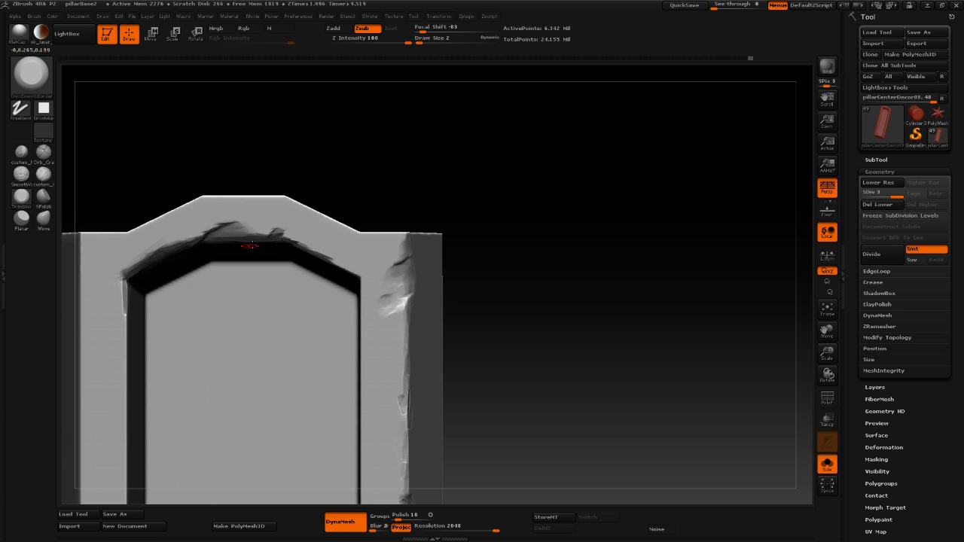
left_click_drag(253, 238, 252, 238)
mouse_move(508, 204)
left_mouse_down()
mouse_move(504, 194)
mouse_move(490, 204)
mouse_move(500, 203)
left_mouse_up()
Set the draw size to 4 and wear down the inner edge of the arch's right slope to its lower corner.
key("space")
left_click(314, 236)
left_click_drag(314, 236, 316, 237)
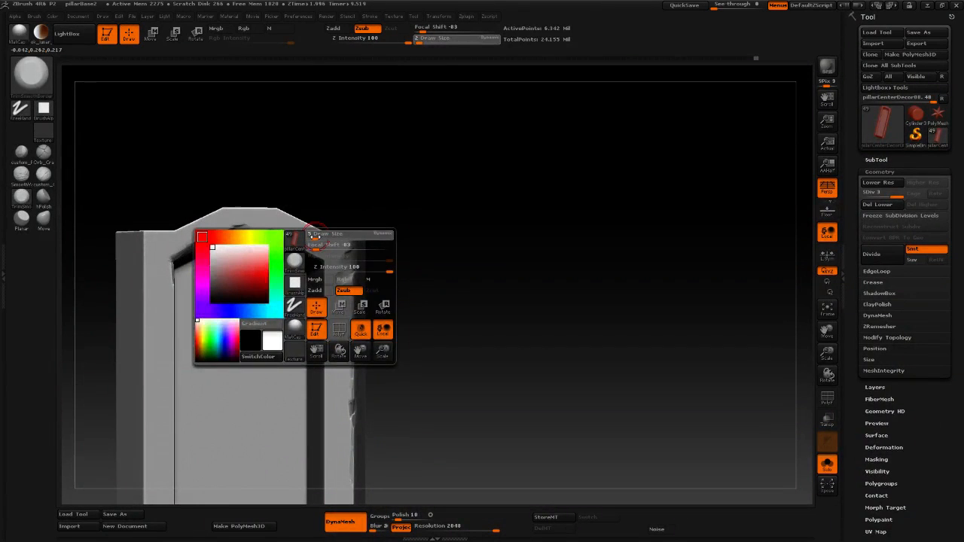
mouse_move(485, 246)
left_mouse_down()
mouse_move(492, 246)
mouse_move(487, 219)
left_mouse_up()
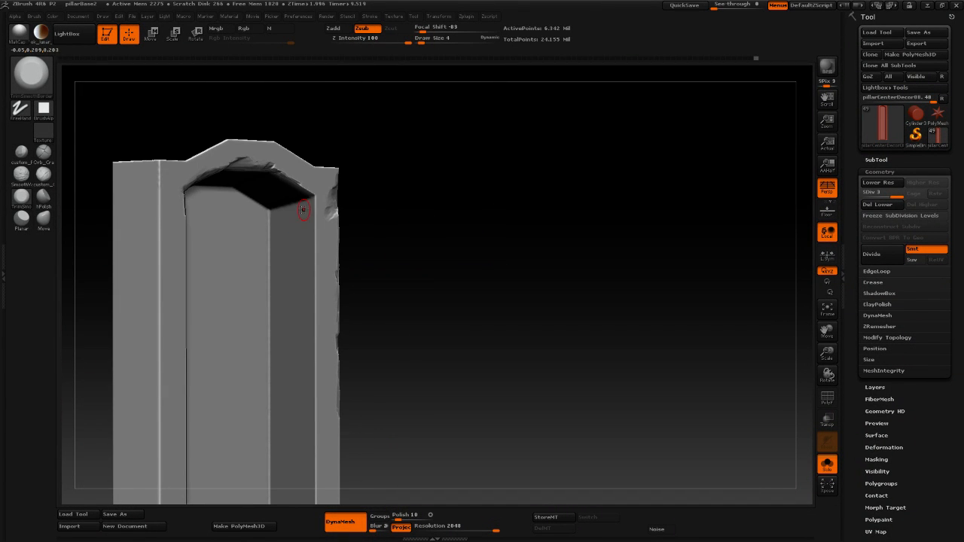
left_click_drag(316, 208, 305, 187)
left_click_drag(305, 187, 298, 183)
mouse_move(404, 169)
left_mouse_down()
mouse_move(437, 214)
mouse_move(415, 185)
left_mouse_up()
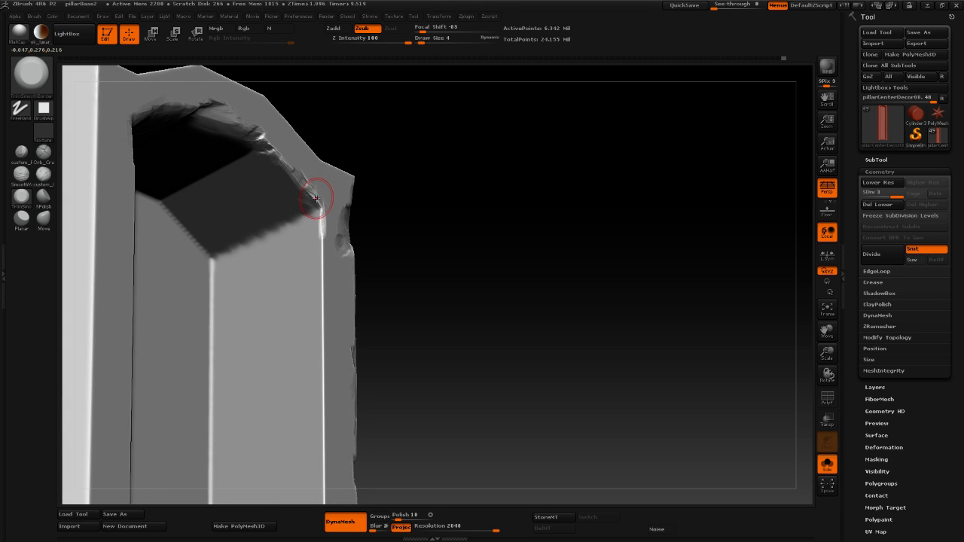
Return the draw size to 2 and refine the small chips along the arch's right slope.
key("space")
left_click_drag(318, 198, 315, 198)
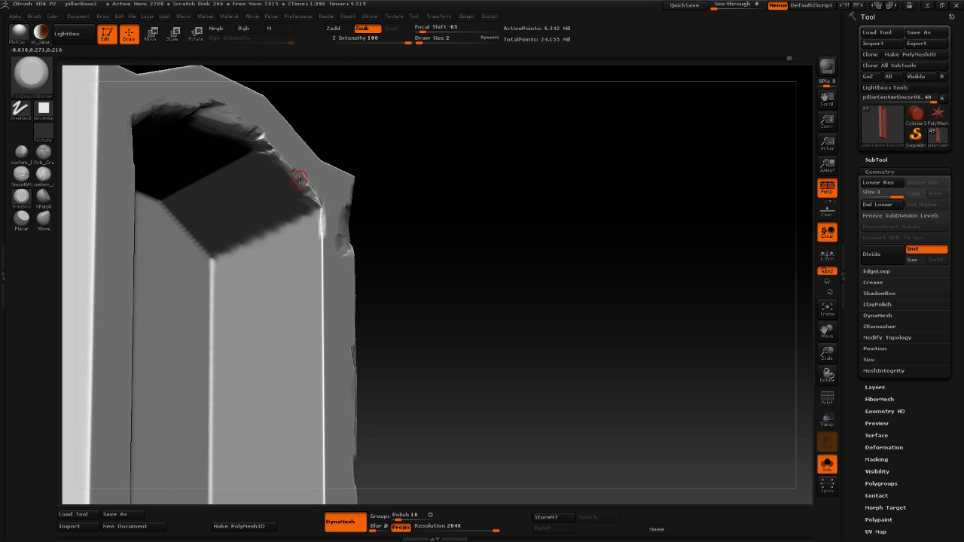
left_click_drag(427, 159, 386, 162, "shift")
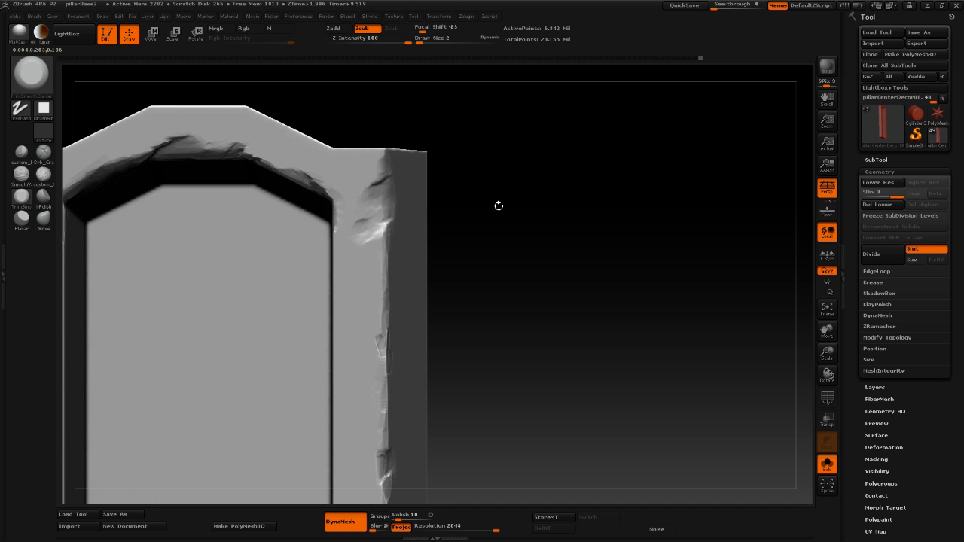
Add small chips under the arch's crest and on the recess's upper left inner corner.
left_click_drag(499, 205, 516, 249, "alt")
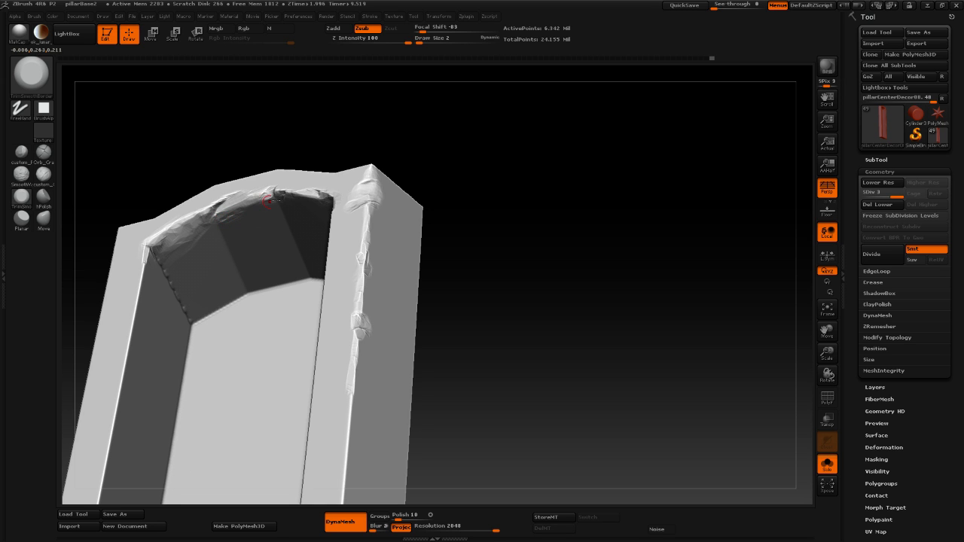
left_click_drag(521, 222, 241, 249)
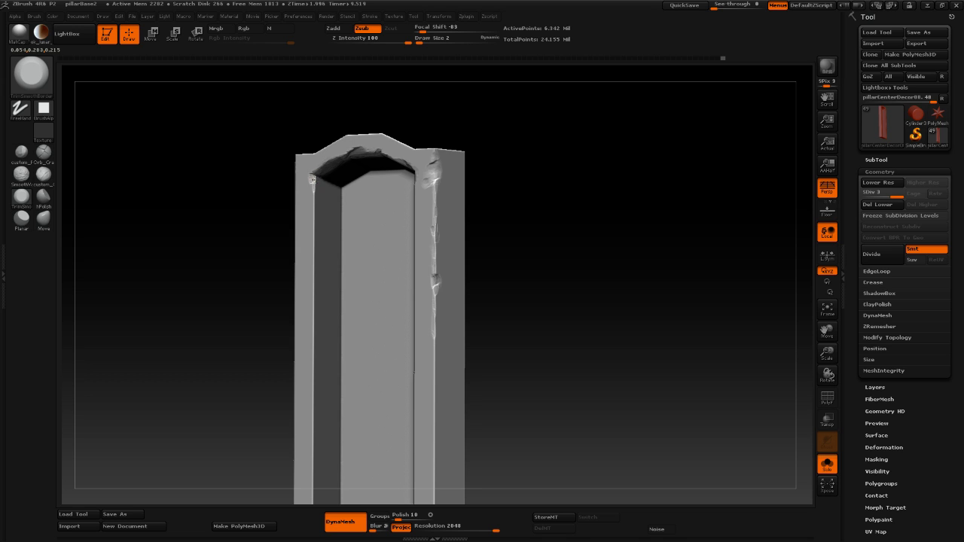
left_click_drag(314, 176, 311, 181)
mouse_move(226, 307)
left_mouse_down("alt")
mouse_move(213, 284)
mouse_move(235, 281)
left_mouse_up("alt")
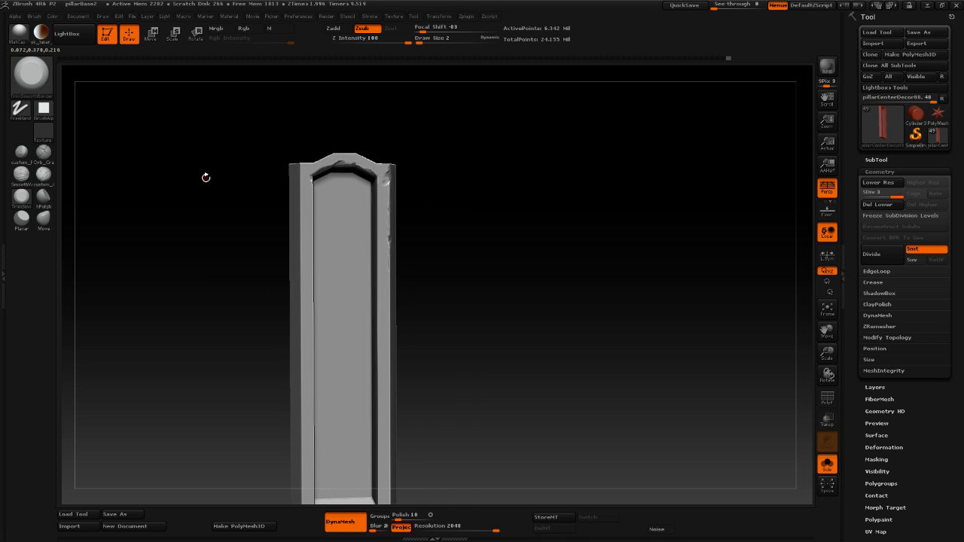
Set the draw size to 4 and wear down the front edge of the recess's bottom ledge from corner to corner.
mouse_move(525, 257)
left_mouse_down()
mouse_move(534, 271)
mouse_move(509, 252)
mouse_move(517, 256)
mouse_move(514, 293)
mouse_move(473, 277)
mouse_move(487, 304)
mouse_move(508, 280)
mouse_move(518, 285)
mouse_move(512, 312)
left_mouse_up()
key("shift")
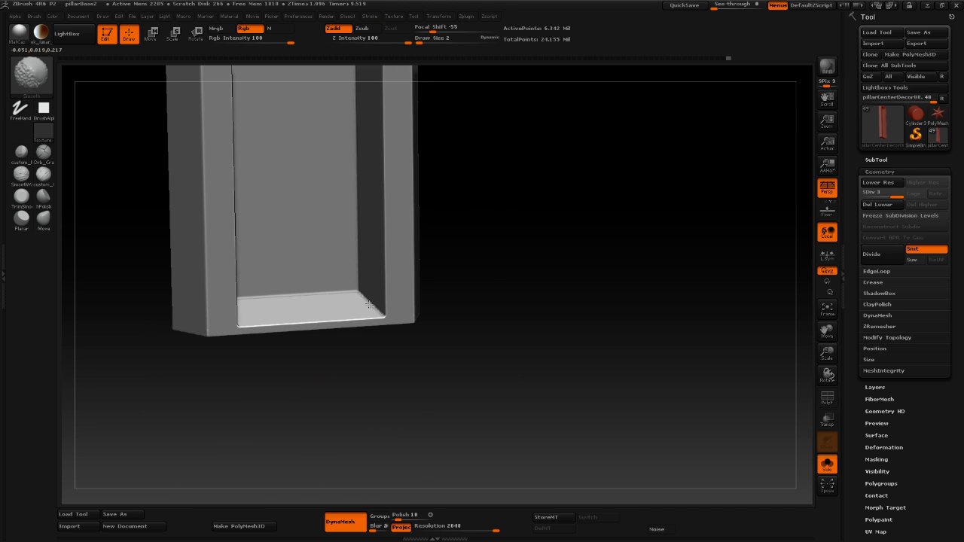
left_click_drag(379, 313, 369, 301, "shift")
left_click_drag(524, 289, 513, 284)
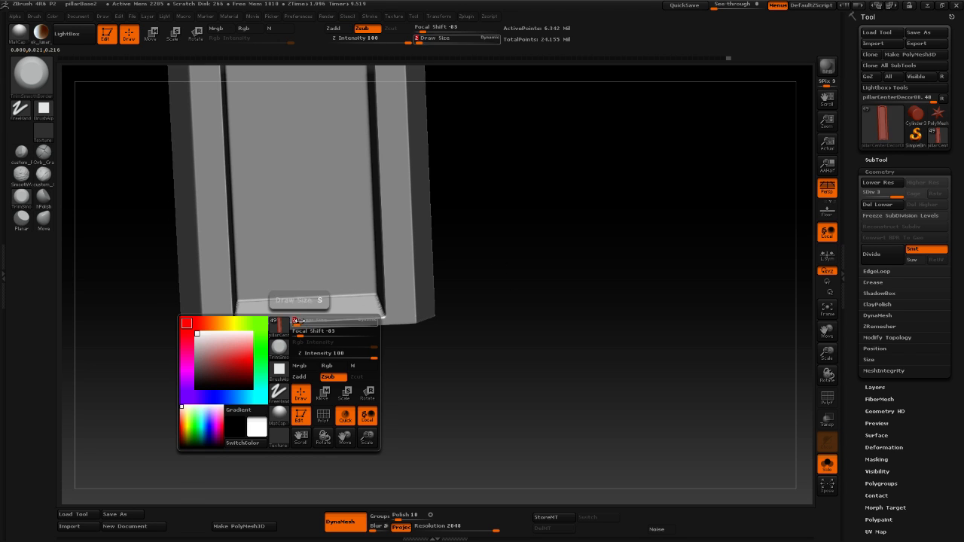
key("Return")
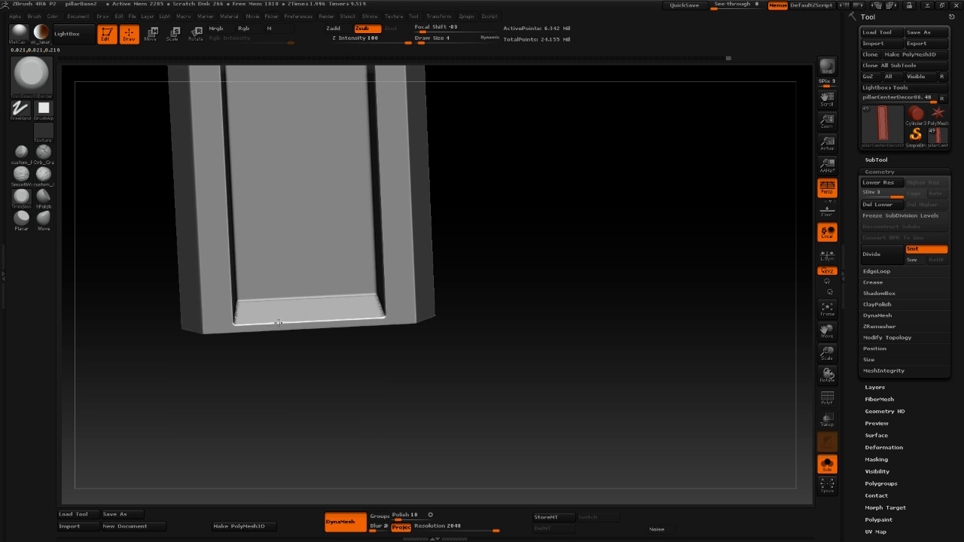
mouse_move(271, 324)
left_mouse_down()
mouse_move(228, 324)
mouse_move(290, 324)
left_mouse_up()
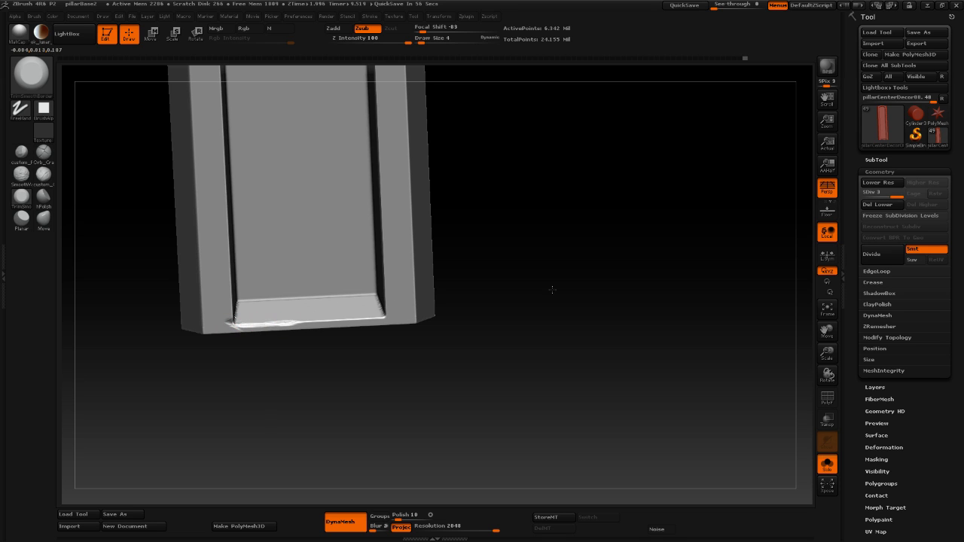
mouse_move(553, 291)
left_mouse_down()
mouse_move(499, 291)
mouse_move(527, 287)
mouse_move(538, 303)
mouse_move(421, 217)
mouse_move(349, 247)
mouse_move(367, 244)
mouse_move(304, 254)
mouse_move(286, 271)
left_mouse_up()
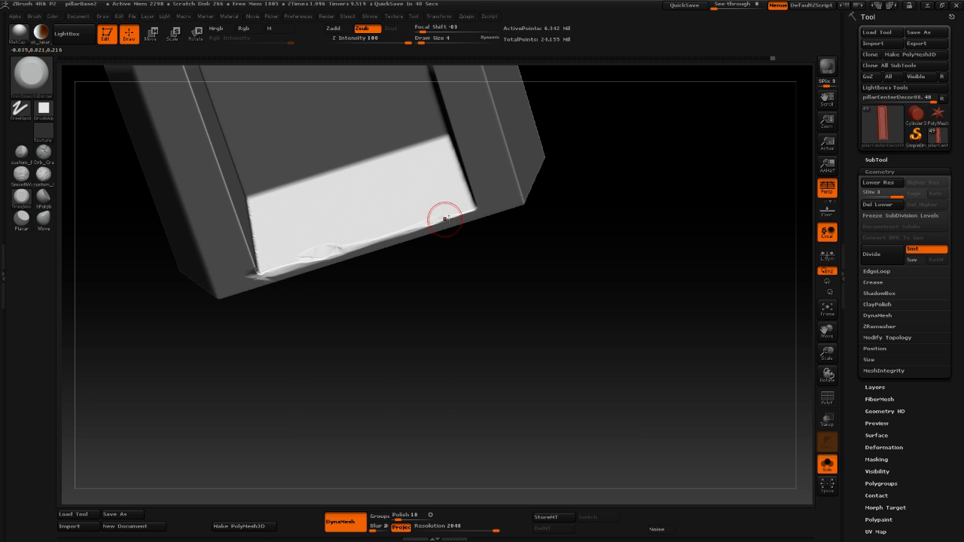
mouse_move(443, 220)
left_mouse_down()
mouse_move(476, 209)
mouse_move(432, 223)
mouse_move(444, 220)
left_mouse_up()
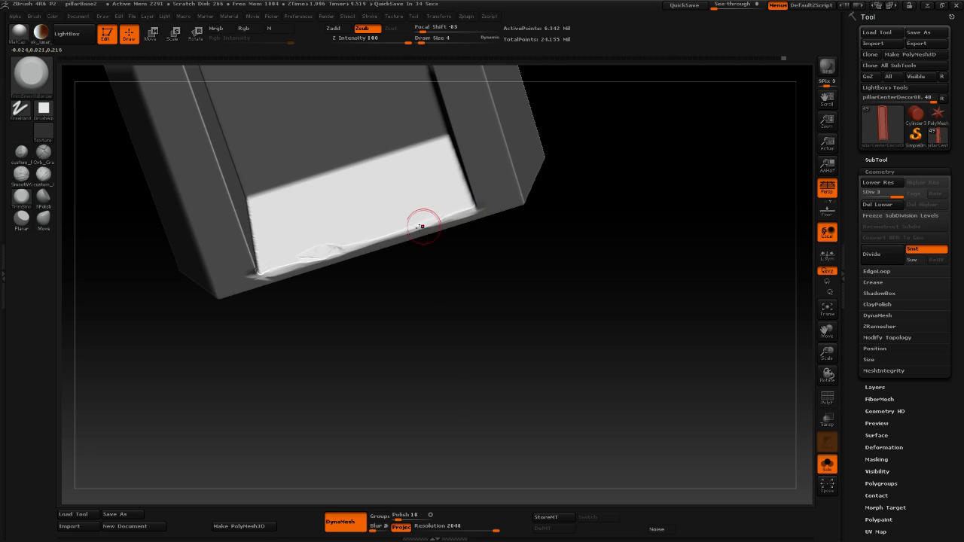
left_click_drag(507, 228, 540, 269, "shift")
mouse_move(585, 312)
left_mouse_down()
mouse_move(592, 241)
mouse_move(608, 387)
left_mouse_up()
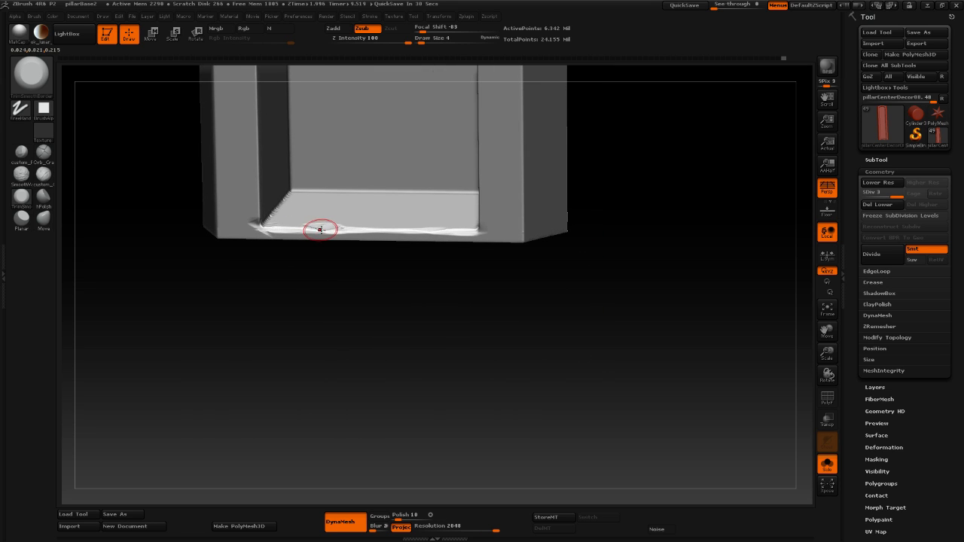
Set the draw size to 2 and refine the chip on the left part of the bottom ledge's front edge.
key("space")
left_click(327, 230)
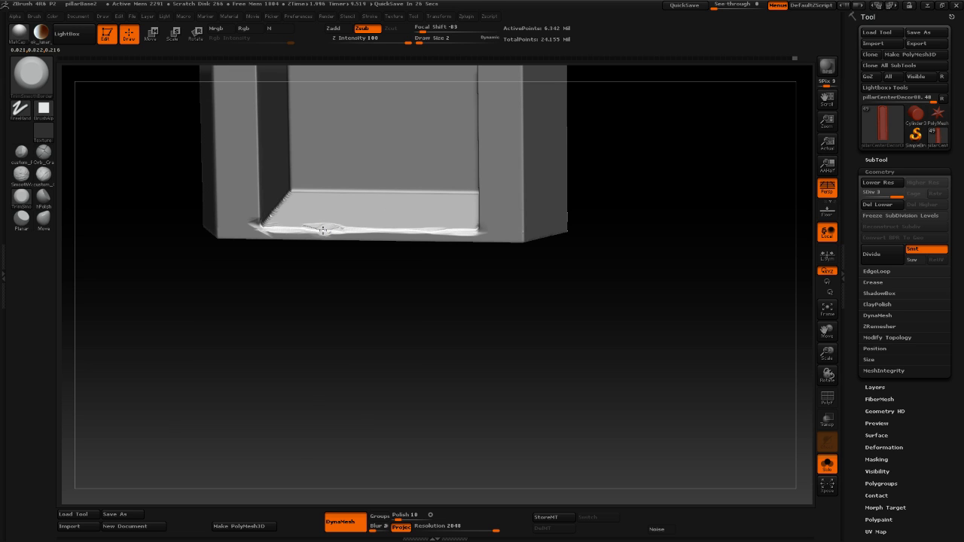
left_click_drag(333, 258, 332, 247)
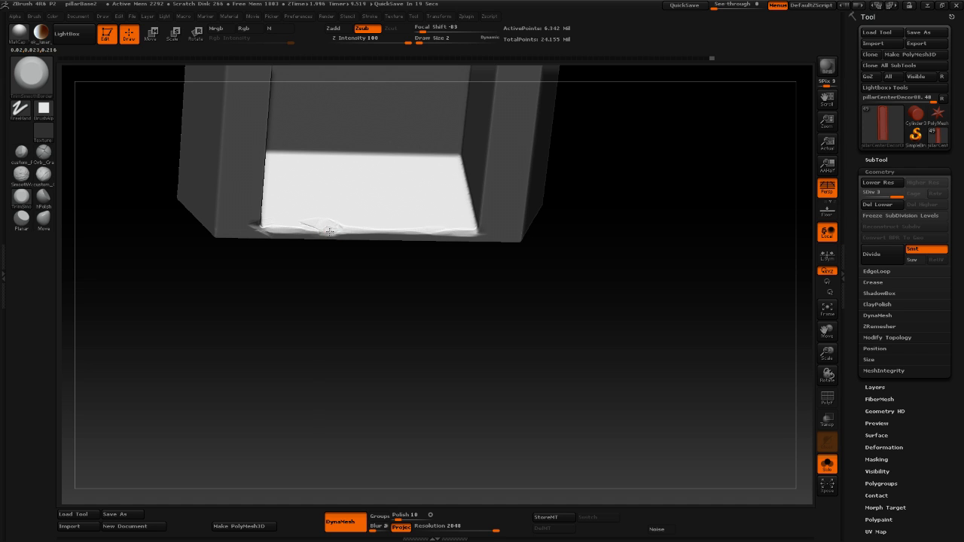
left_click_drag(393, 302, 328, 233, "shift")
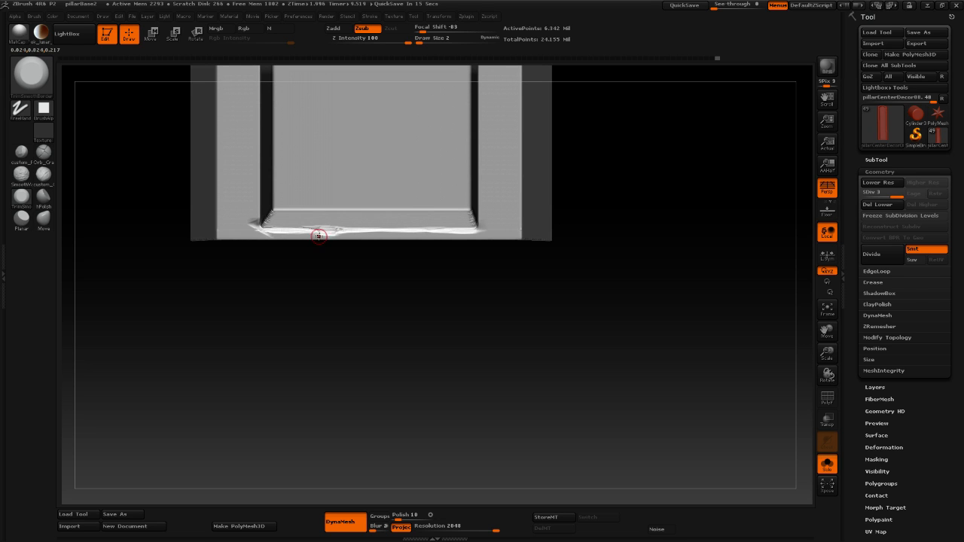
left_click_drag(349, 312, 490, 327)
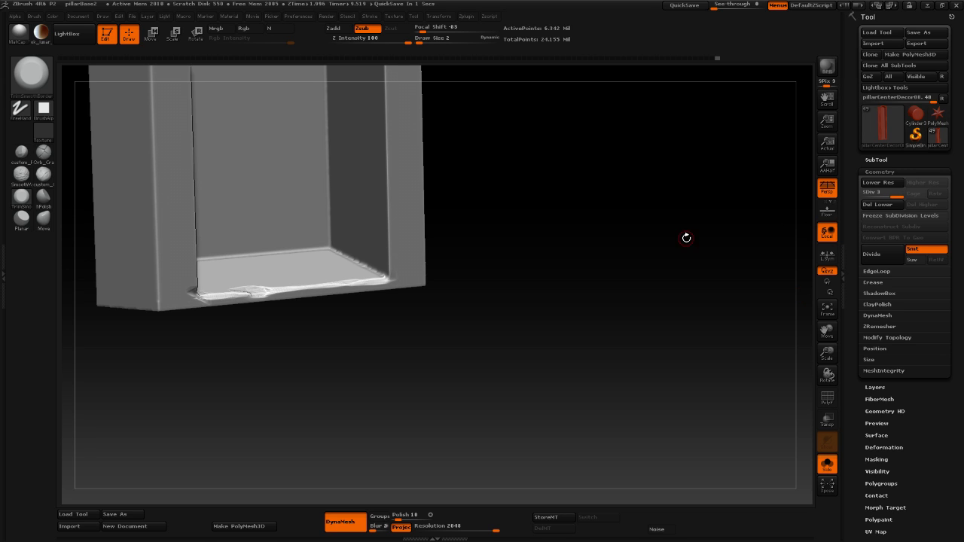
left_click_drag(686, 238, 662, 239)
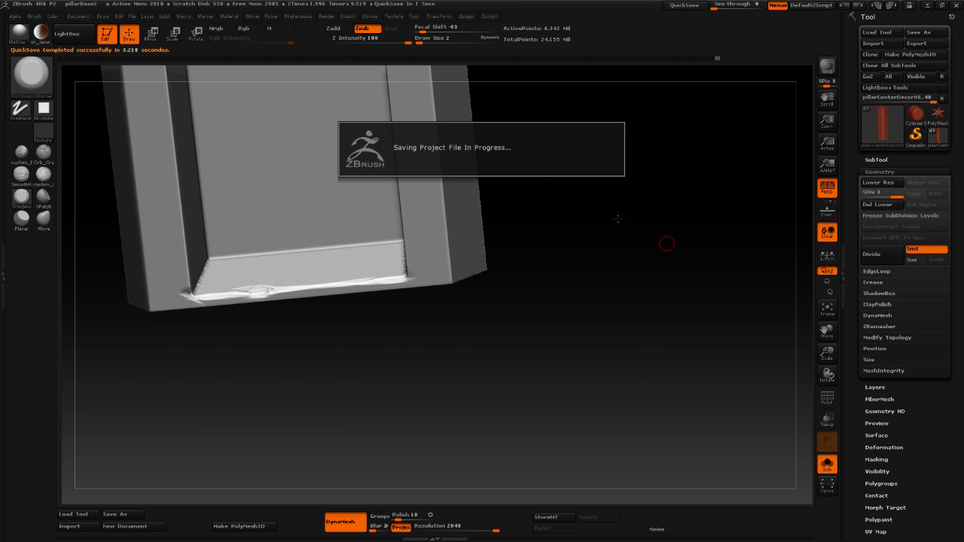
left_click_drag(616, 217, 480, 229)
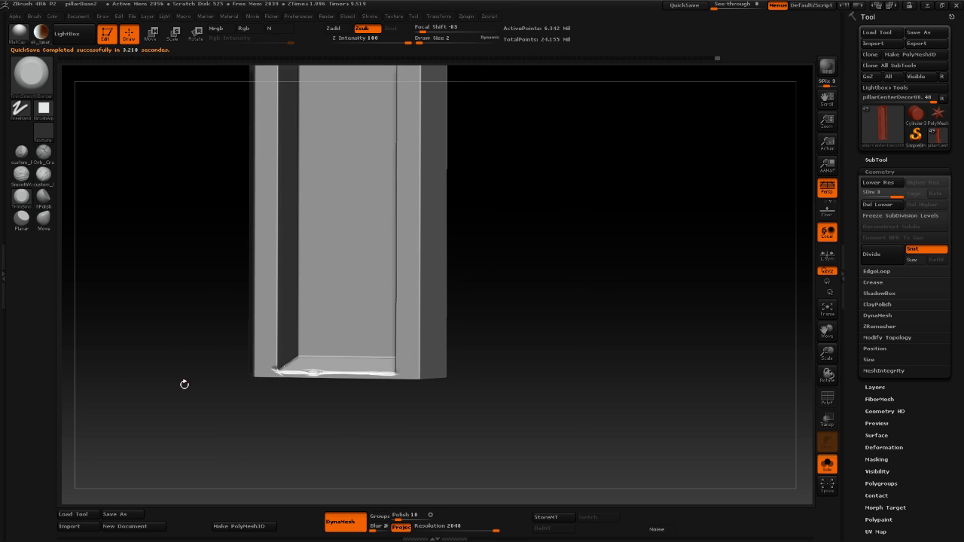
Set the draw size to 7 and wear the top of the recess's right inner edge just below the arch.
left_click_drag(184, 384, 292, 352)
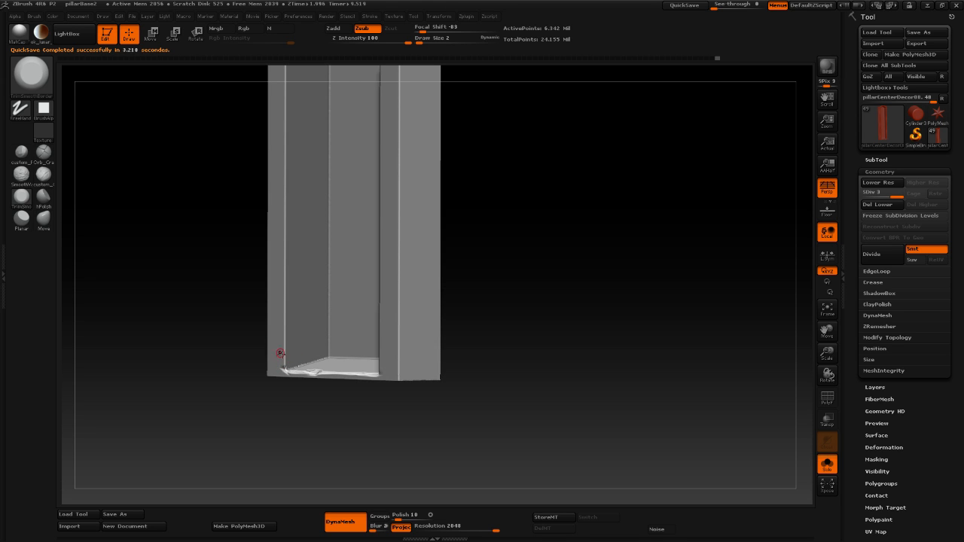
left_click_drag(193, 306, 201, 375)
left_click_drag(570, 234, 441, 218)
key("space")
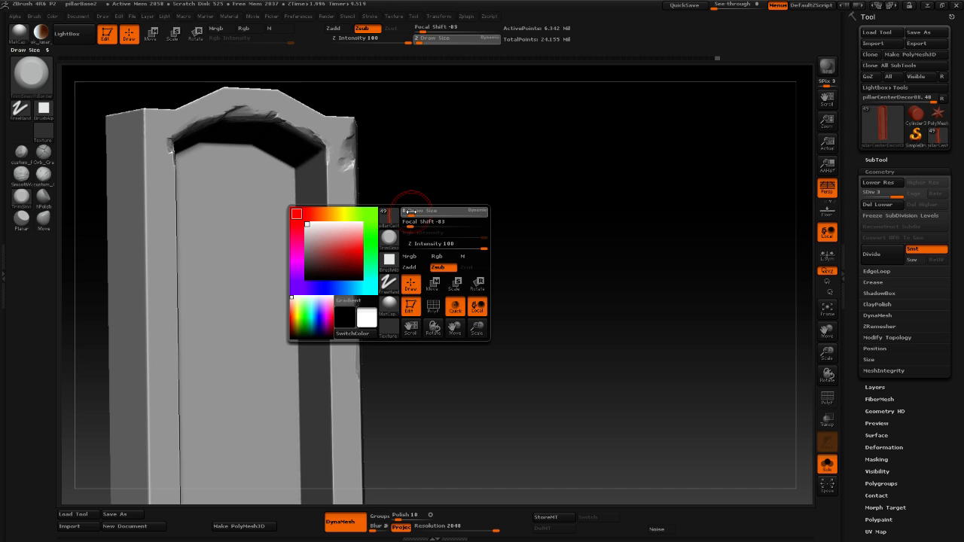
left_click_drag(411, 212, 442, 198)
left_click_drag(289, 176, 289, 180)
mouse_move(442, 168)
left_mouse_down()
mouse_move(414, 181)
mouse_move(457, 163)
mouse_move(477, 218)
mouse_move(405, 164)
left_mouse_up()
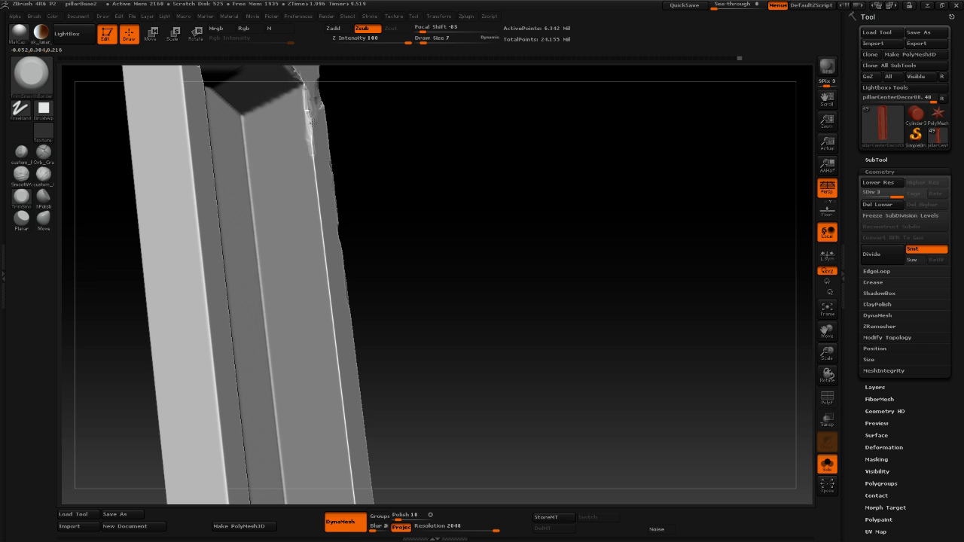
left_click_drag(384, 122, 419, 131)
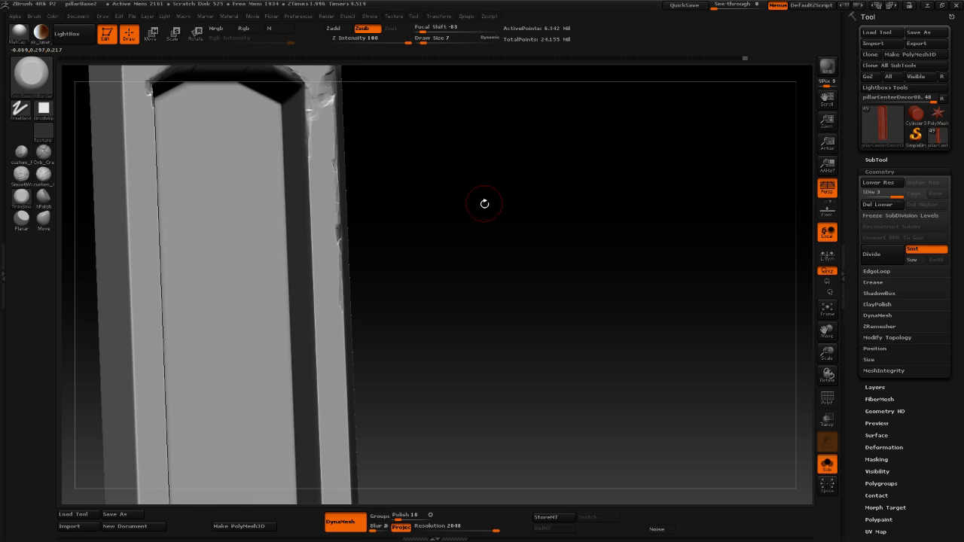
Extend the wear down the recess's right inner edge and carve a deeper notch a short way below the arch.
key("f")
mouse_move(451, 179)
left_mouse_down("alt")
mouse_move(458, 217)
mouse_move(490, 224)
mouse_move(504, 256)
mouse_move(506, 244)
left_mouse_up("alt")
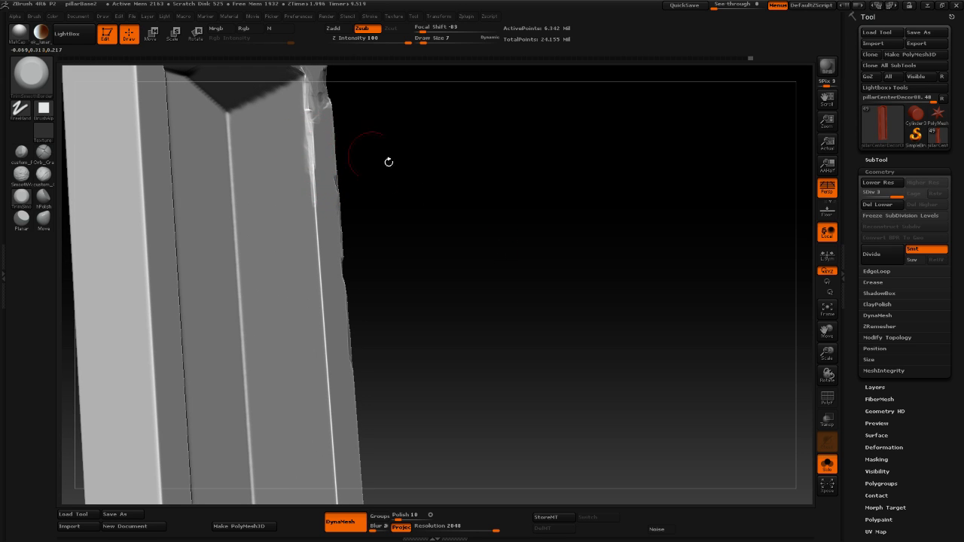
left_click_drag(388, 158, 361, 240)
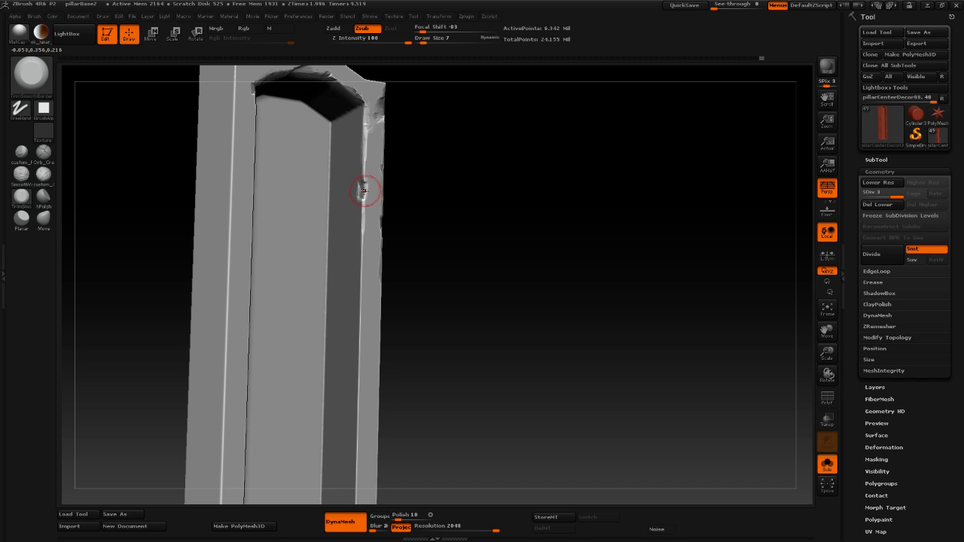
left_click_drag(363, 191, 367, 189)
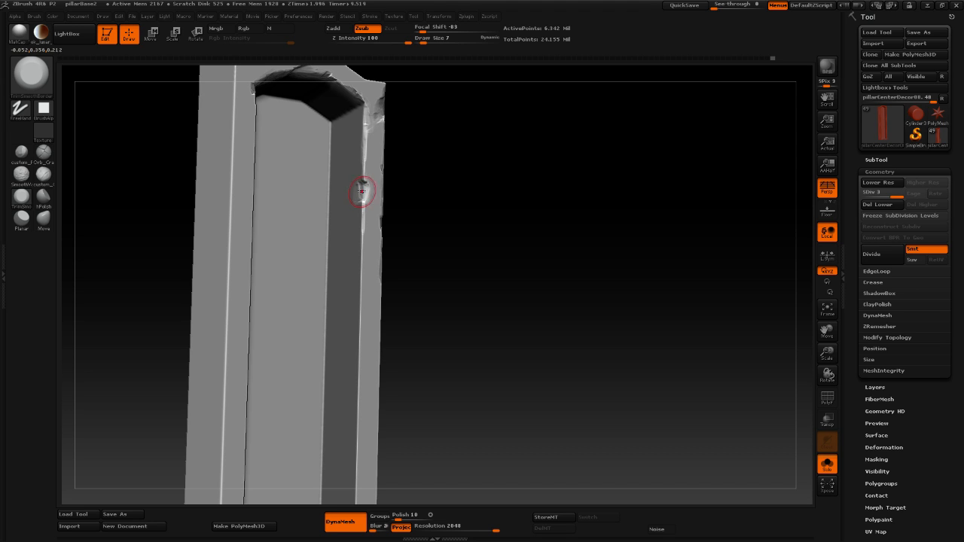
left_click_drag(416, 191, 428, 206)
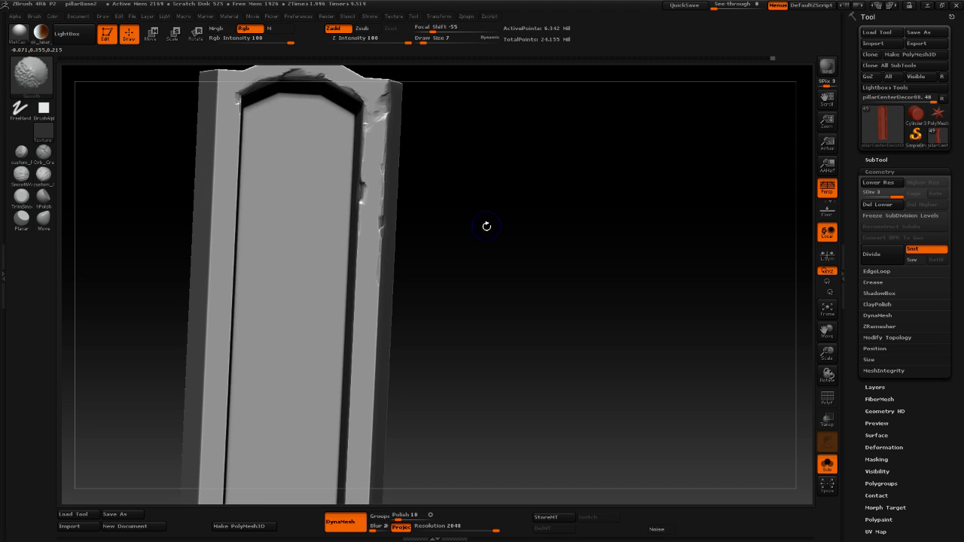
Try a small chip on the recess's right inner edge, lower down than the deep notch.
left_click_drag(486, 226, 480, 207)
left_click_drag(480, 207, 441, 186)
mouse_move(475, 227)
left_mouse_down()
mouse_move(477, 243)
mouse_move(338, 230)
mouse_move(366, 241)
left_mouse_up()
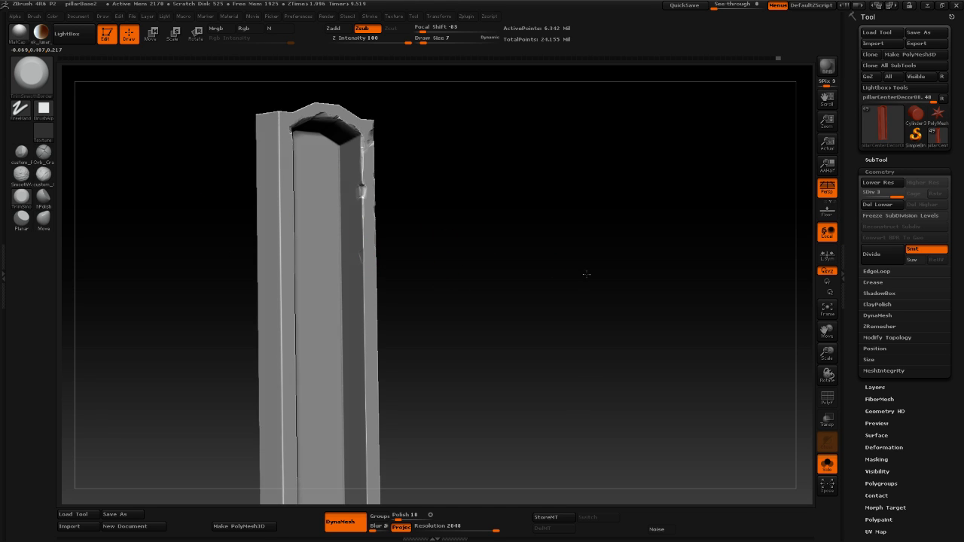
mouse_move(586, 275)
left_mouse_down()
mouse_move(490, 274)
mouse_move(516, 402)
left_mouse_up()
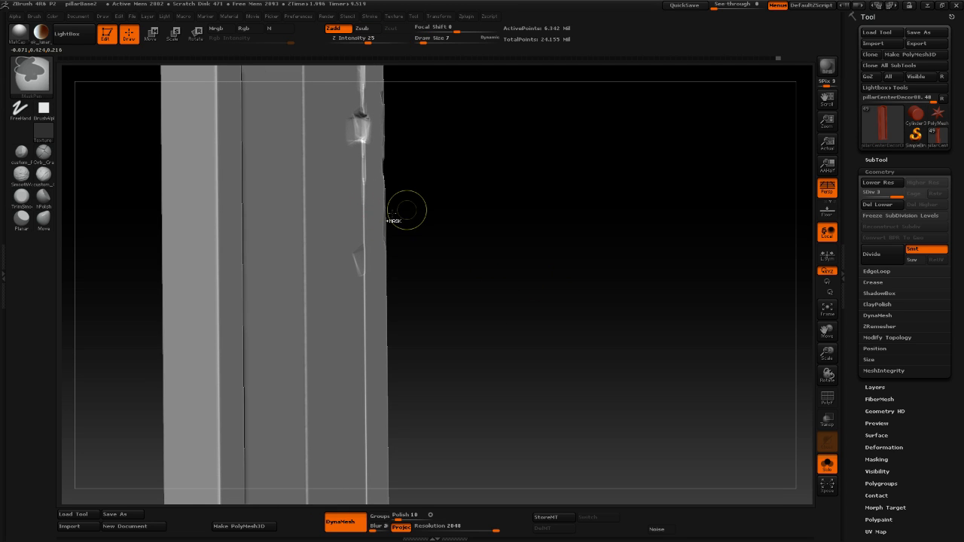
key("shift")
Set the draw size to 10 and wear down the right frame's outer edge from its lowest chip toward the panel's middle.
key("space")
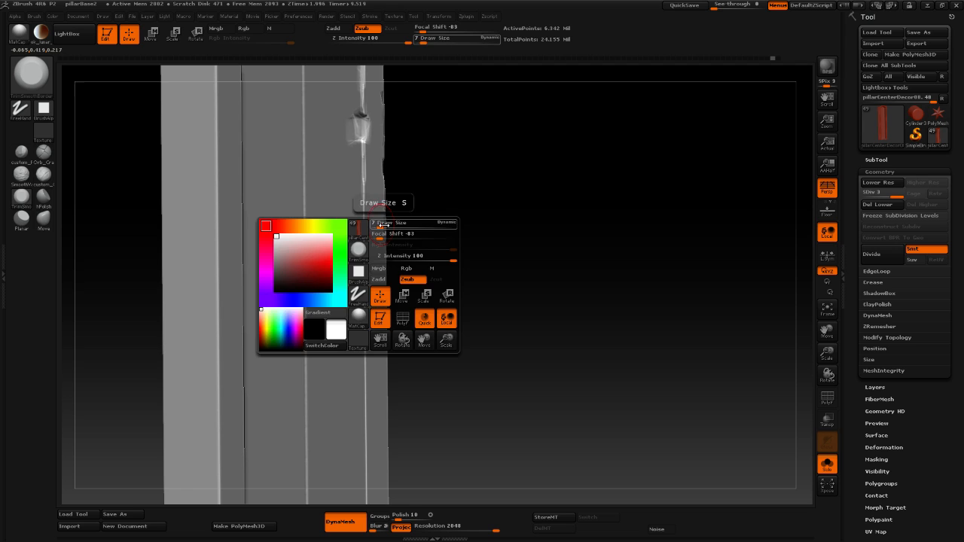
left_click_drag(379, 223, 383, 223)
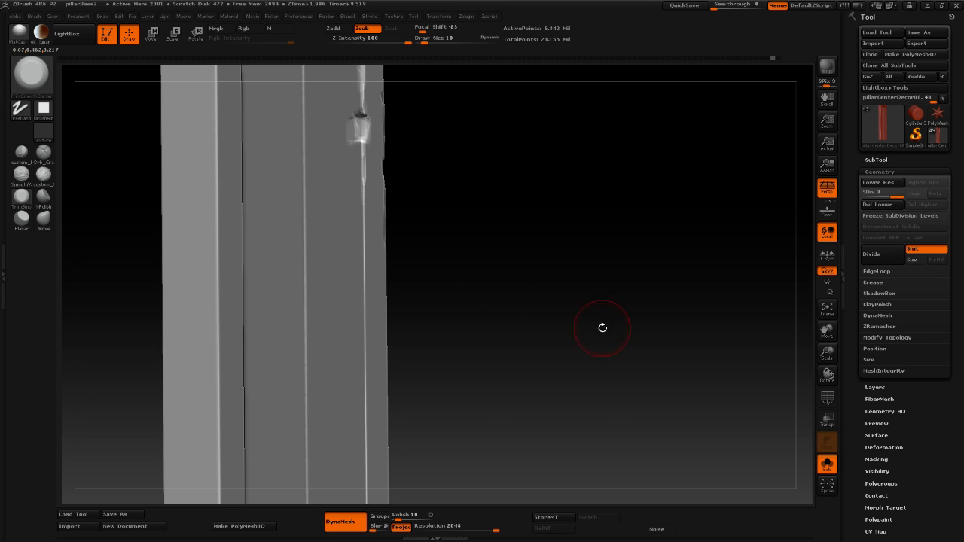
left_click_drag(607, 329, 449, 244)
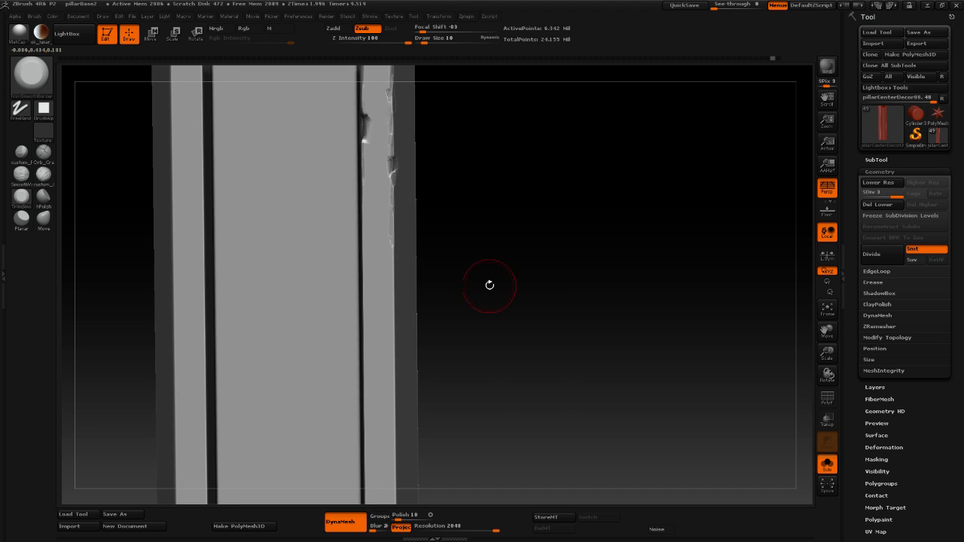
mouse_move(445, 279)
left_mouse_down()
mouse_move(525, 294)
mouse_move(415, 276)
left_mouse_up()
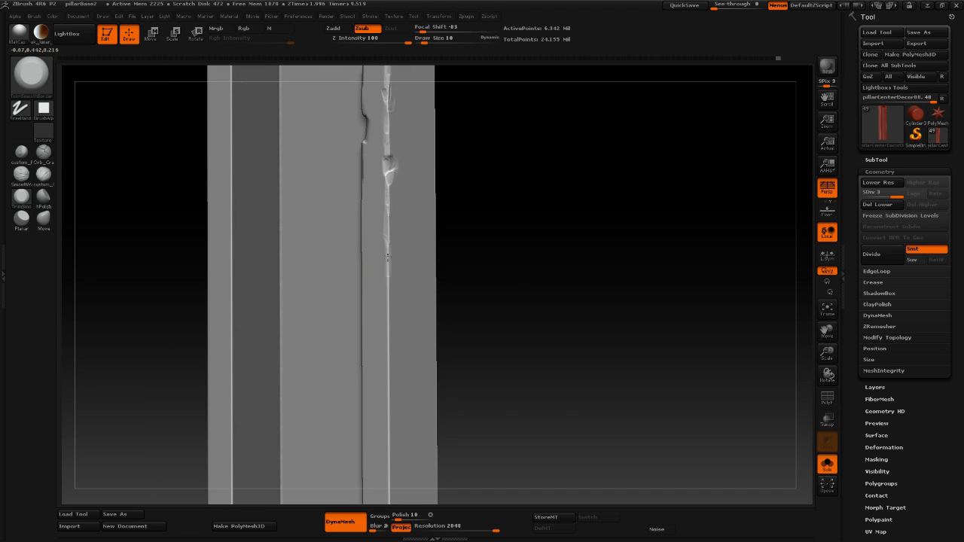
mouse_move(389, 255)
left_mouse_down()
mouse_move(390, 244)
mouse_move(387, 251)
left_mouse_up()
left_click_drag(522, 323, 533, 315)
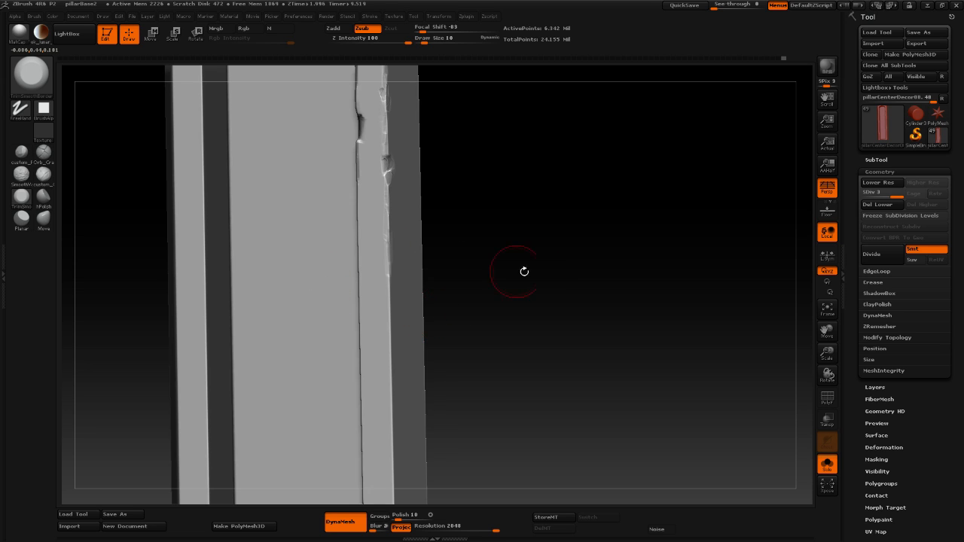
mouse_move(523, 271)
left_mouse_down()
mouse_move(382, 250)
mouse_move(390, 233)
mouse_move(386, 393)
left_mouse_up()
mouse_move(384, 408)
left_mouse_down()
mouse_move(384, 488)
mouse_move(386, 441)
left_mouse_up()
mouse_move(555, 370)
left_mouse_down()
mouse_move(584, 379)
mouse_move(570, 390)
mouse_move(524, 359)
left_mouse_up()
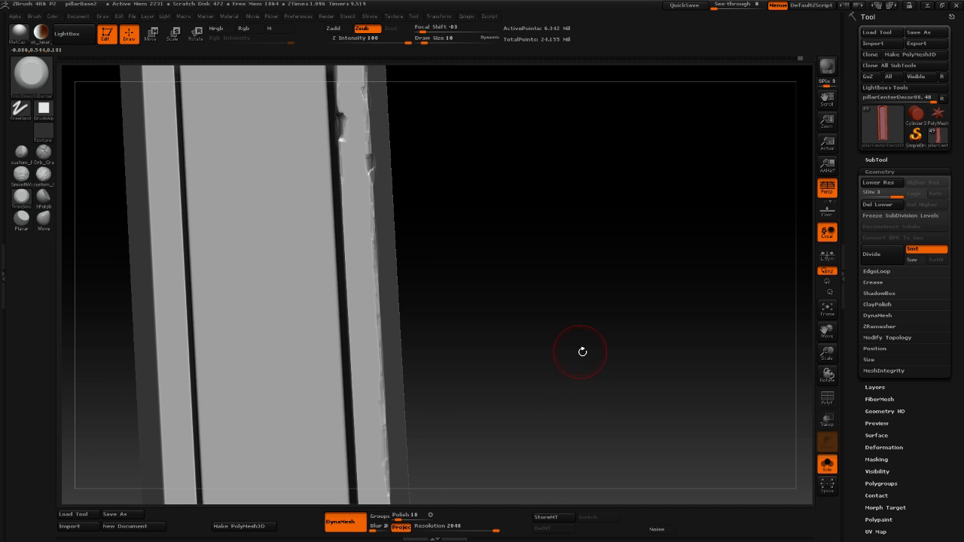
mouse_move(582, 352)
left_mouse_down()
mouse_move(516, 319)
mouse_move(534, 257)
left_mouse_up()
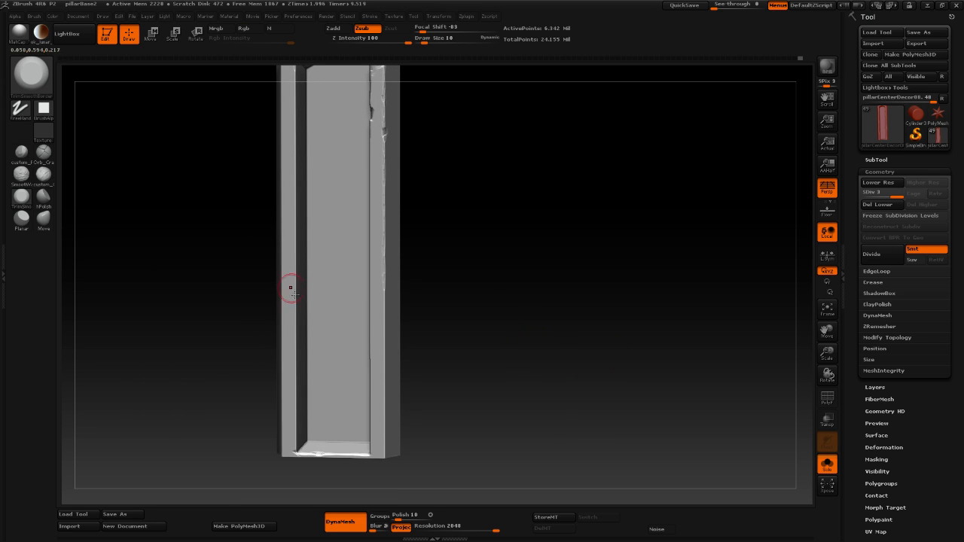
Wear down the stretch of the recess's right inner edge directly below the deep notch.
left_click_drag(552, 306, 390, 274)
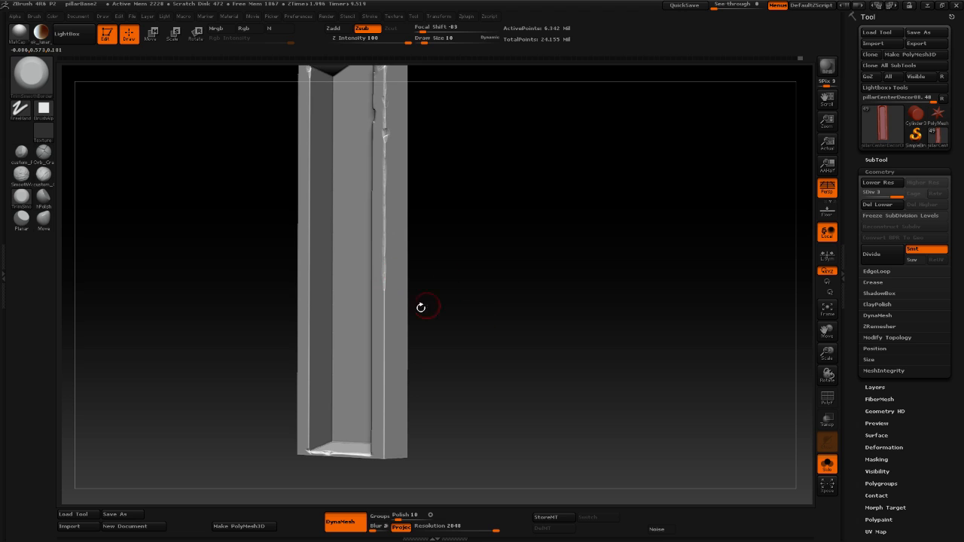
left_click_drag(505, 311, 471, 290)
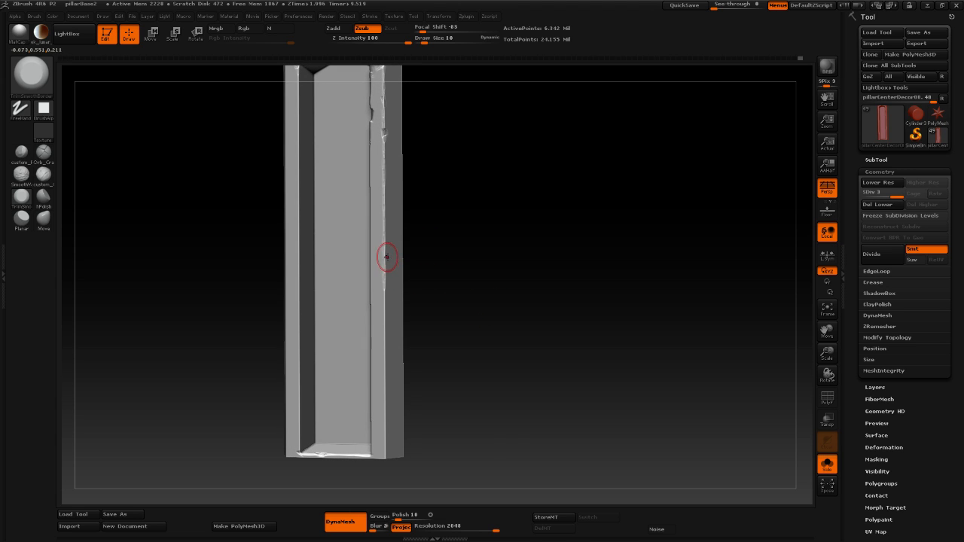
left_click_drag(475, 282, 448, 310)
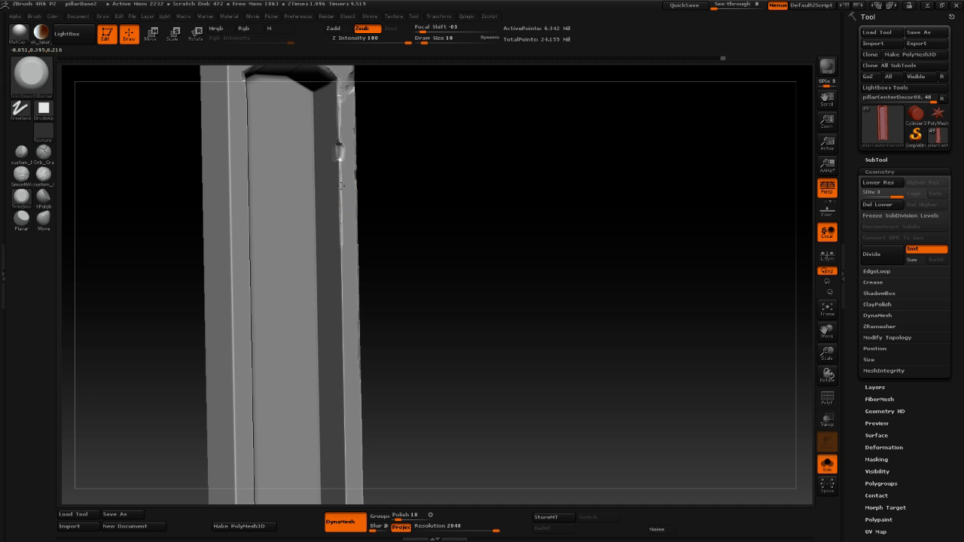
mouse_move(478, 231)
left_mouse_down("shift")
mouse_move(514, 259)
mouse_move(480, 291)
left_mouse_up("shift")
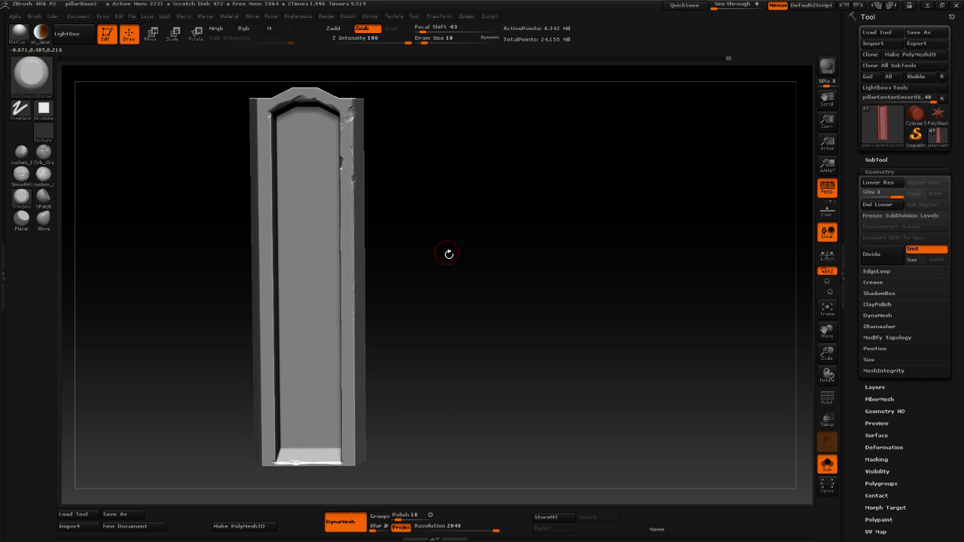
left_click_drag(481, 299, 485, 311)
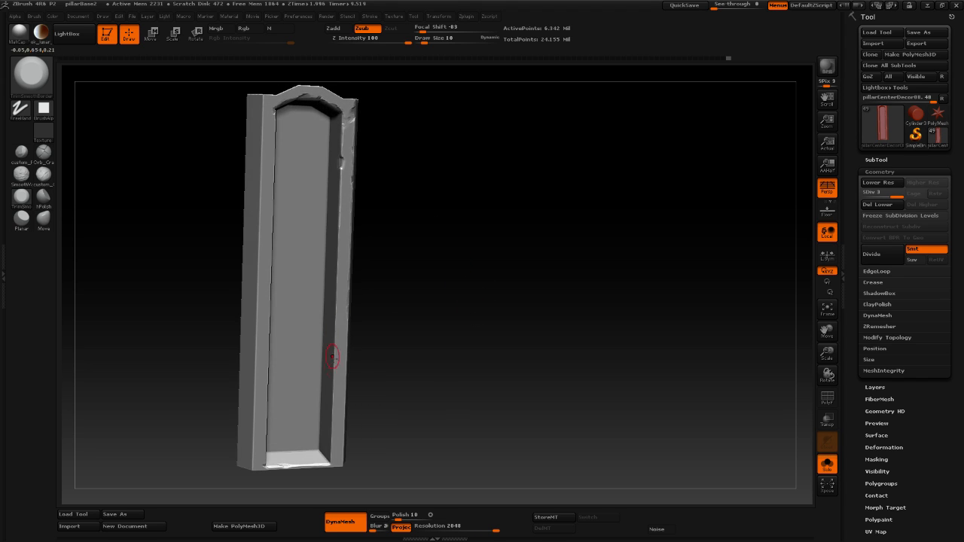
Set the draw size to 5 and carve a small second notch at the lower end of the worn stretch on the recess's right inner edge.
left_click_drag(429, 370, 383, 322)
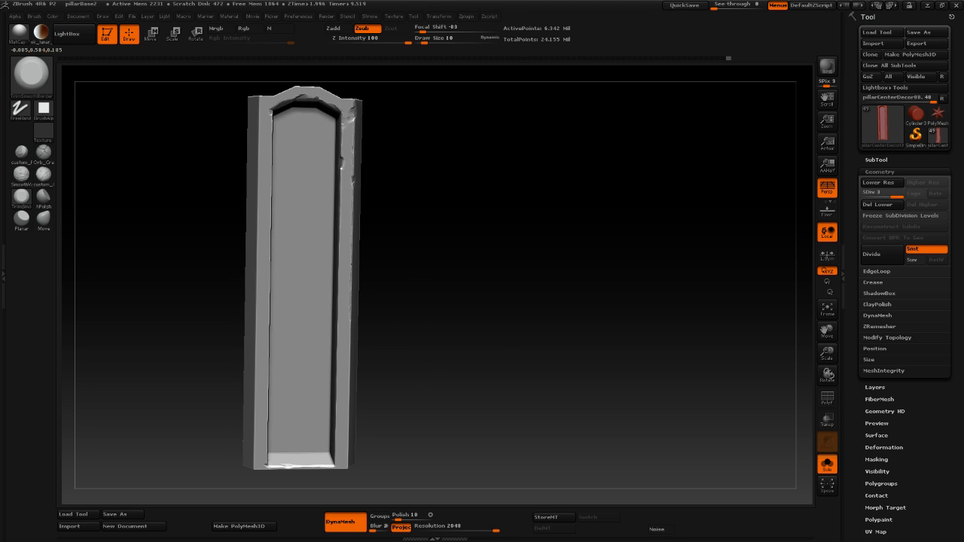
left_click_drag(449, 301, 385, 333)
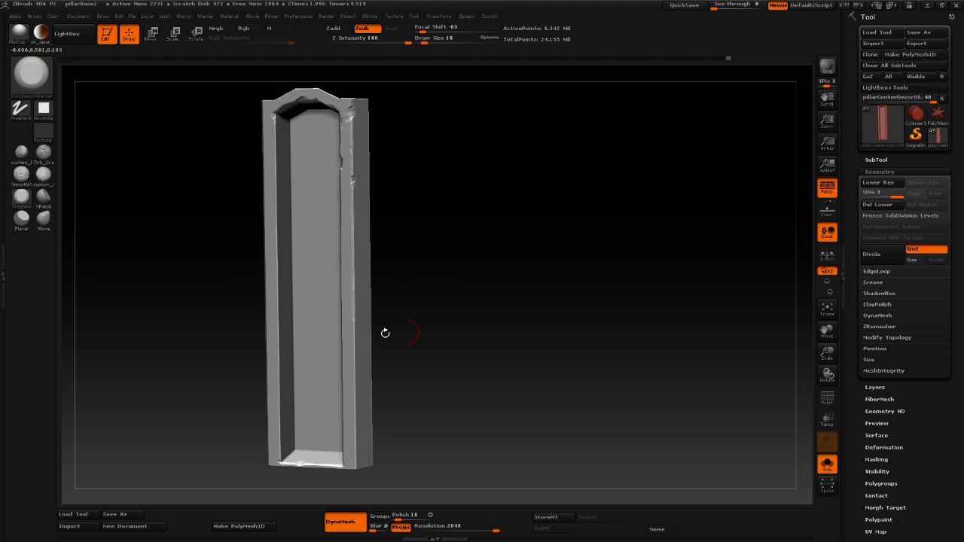
left_click_drag(458, 357, 391, 281)
left_click_drag(452, 301, 436, 331, "alt")
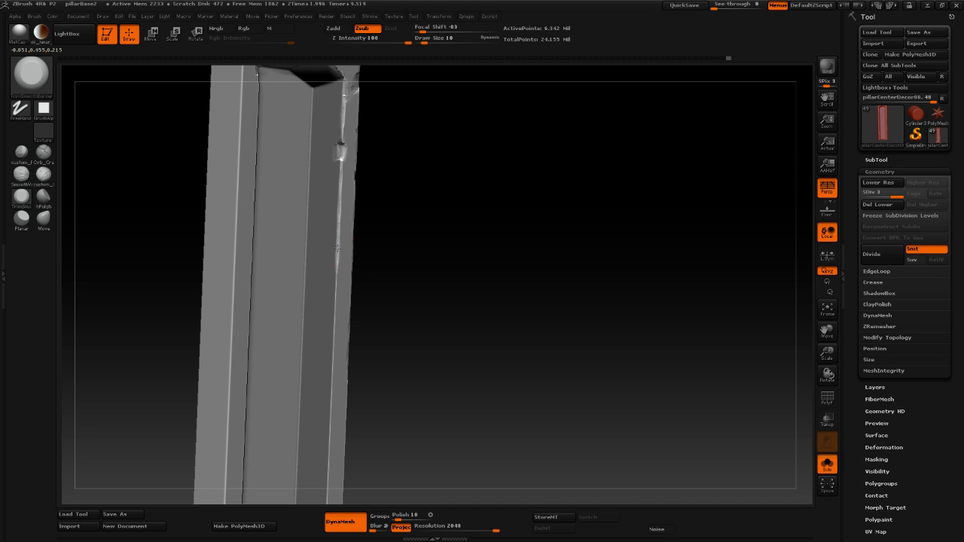
left_click_drag(414, 264, 446, 312, "shift")
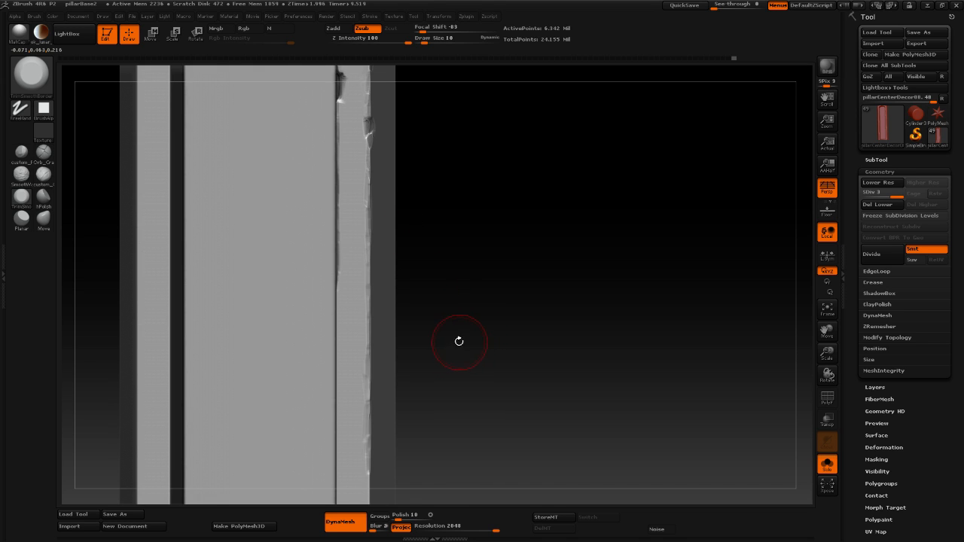
left_click_drag(485, 323, 352, 270)
key("space")
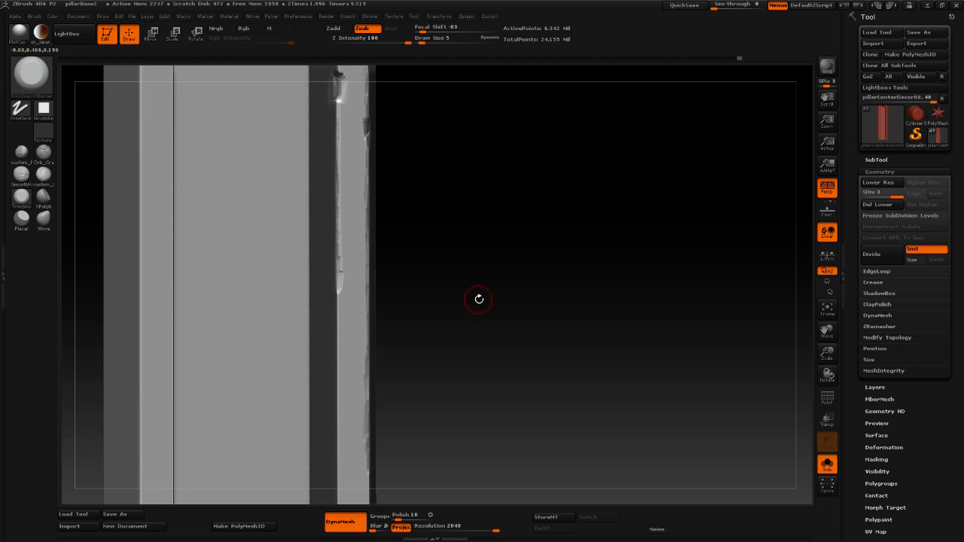
left_click_drag(478, 299, 376, 255)
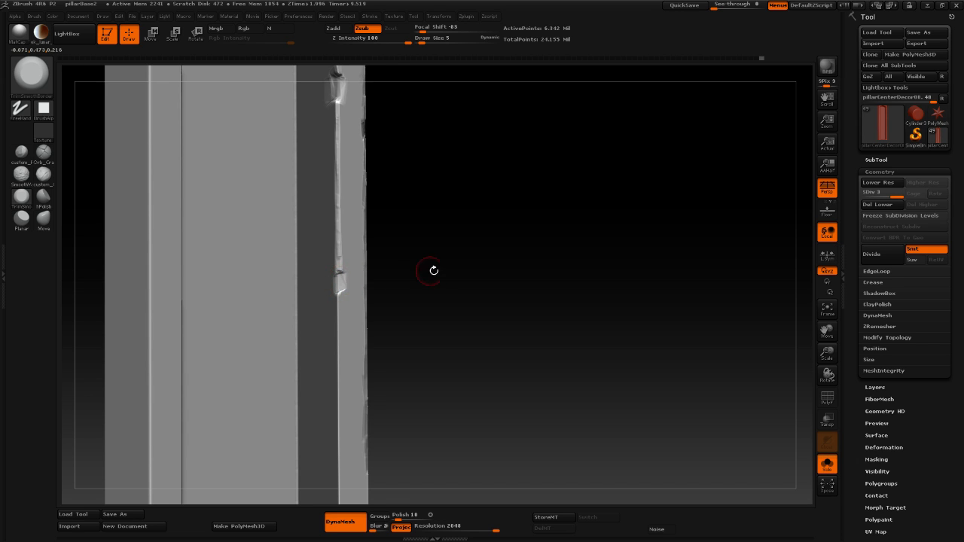
Taper the lower end of the second notch into the edge and cut a small dent inside the notch.
left_click_drag(434, 270, 415, 276)
left_click_drag(469, 302, 399, 277)
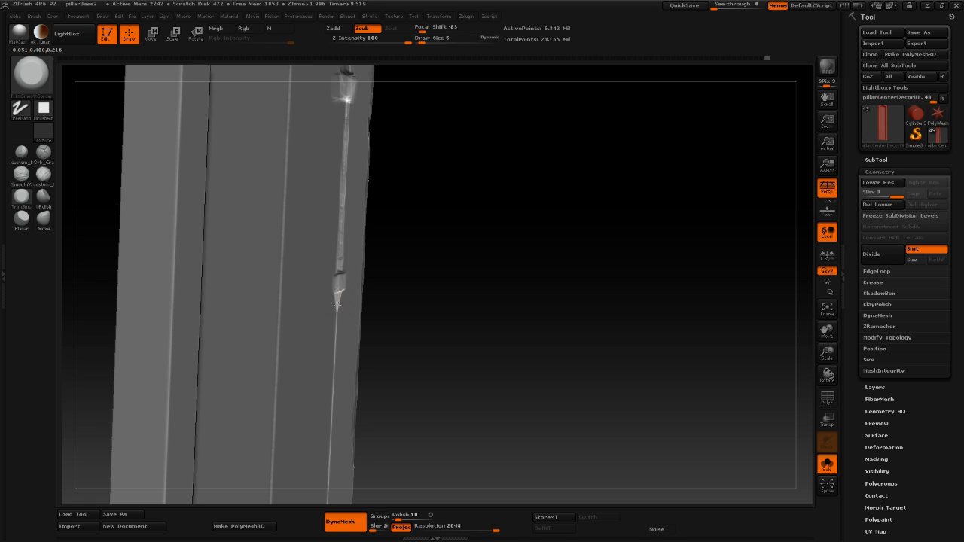
left_click_drag(457, 279, 432, 313, "shift")
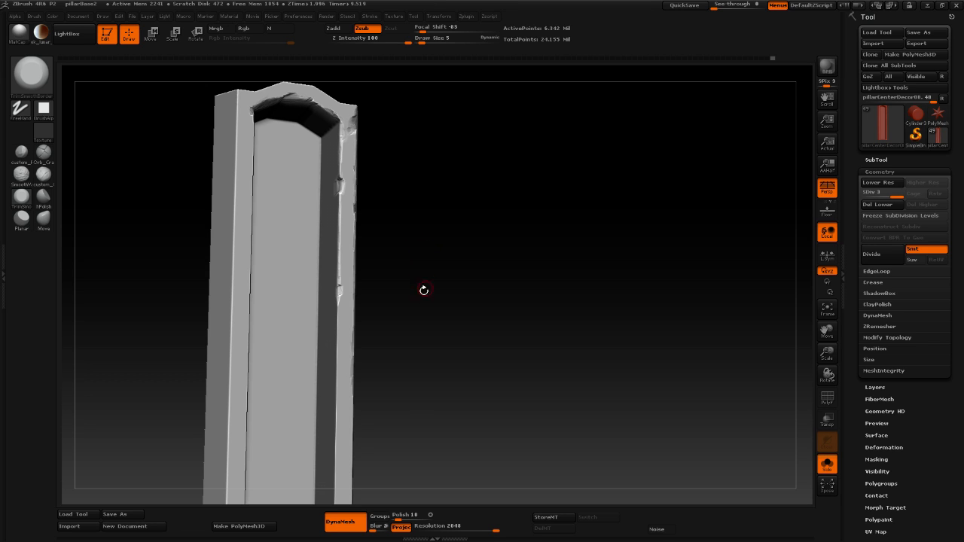
left_click_drag(463, 301, 468, 346)
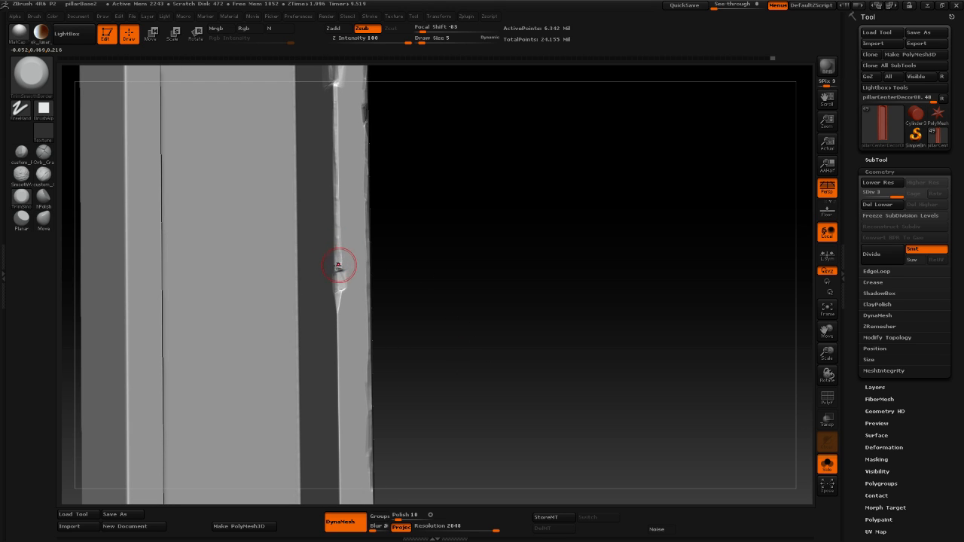
left_click(339, 265)
Extend a thin strip of wear down the recess's right inner edge just below the second notch.
mouse_move(437, 304)
left_mouse_down()
mouse_move(430, 259)
mouse_move(425, 295)
mouse_move(458, 293)
mouse_move(460, 334)
mouse_move(450, 339)
mouse_move(458, 291)
mouse_move(470, 395)
mouse_move(459, 276)
mouse_move(465, 354)
mouse_move(408, 303)
left_mouse_up()
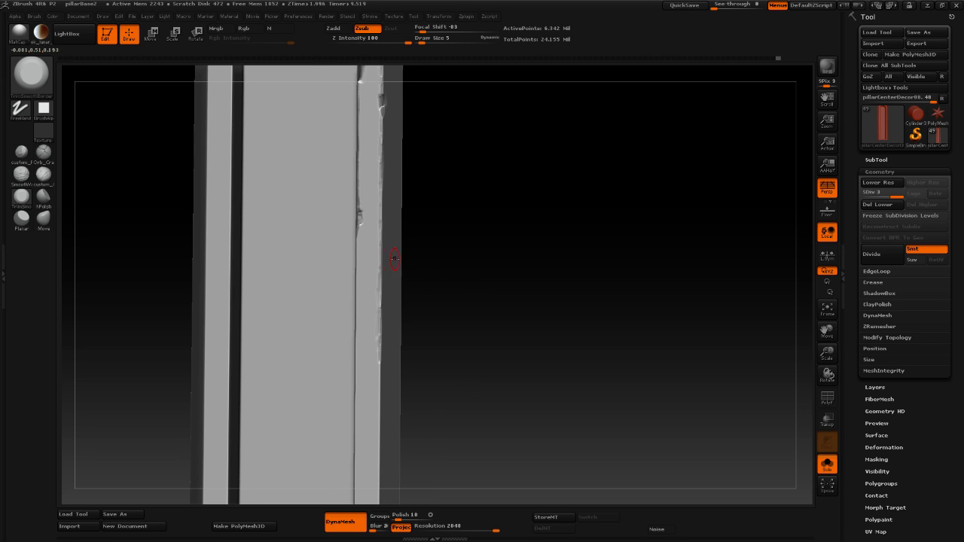
left_click_drag(466, 340, 440, 324)
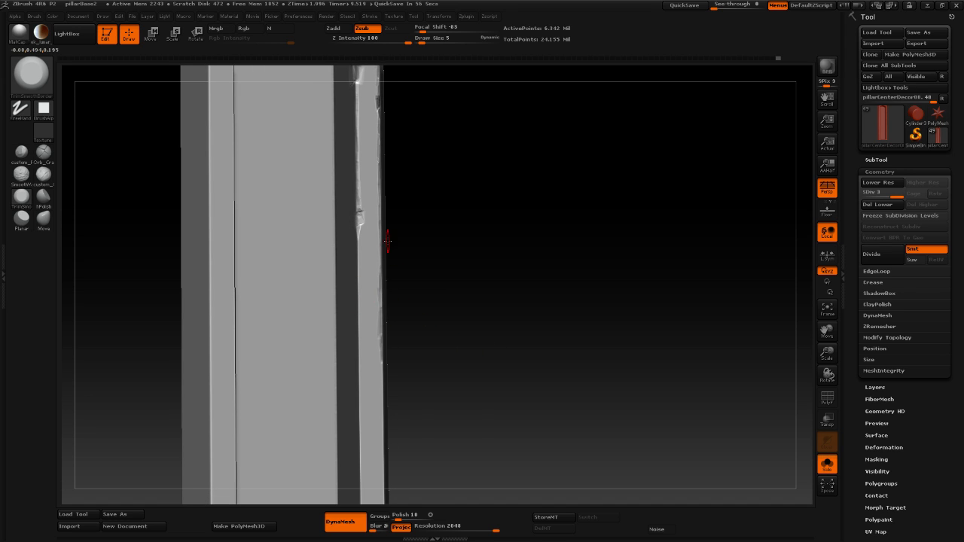
left_click_drag(533, 335, 507, 339, "alt")
left_click_drag(507, 339, 491, 420)
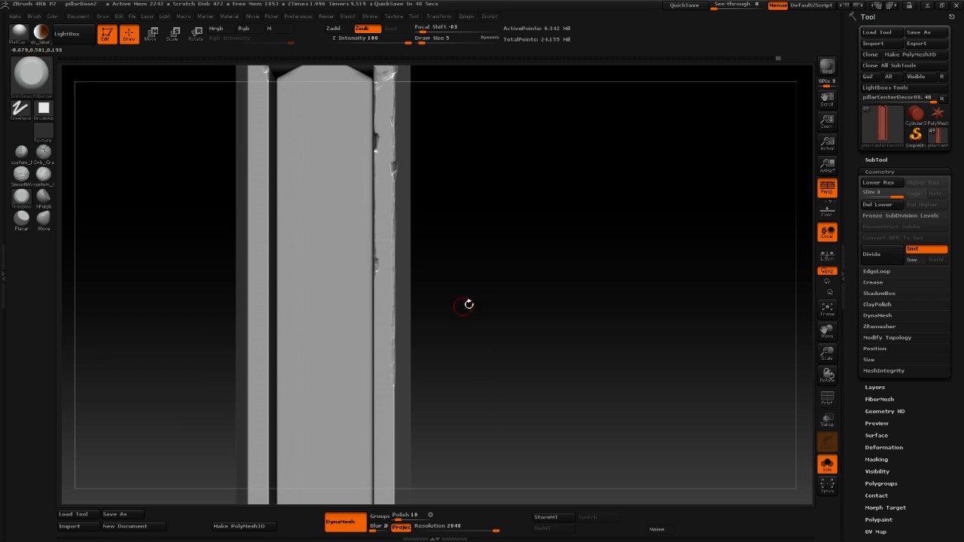
left_click_drag(508, 334, 505, 301)
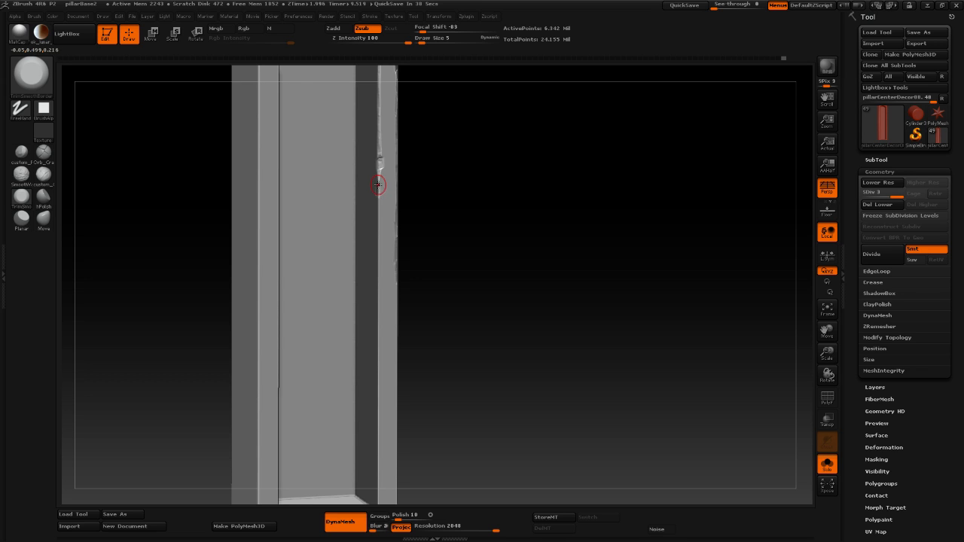
mouse_move(461, 218)
left_mouse_down()
mouse_move(475, 216)
mouse_move(447, 207)
left_mouse_up()
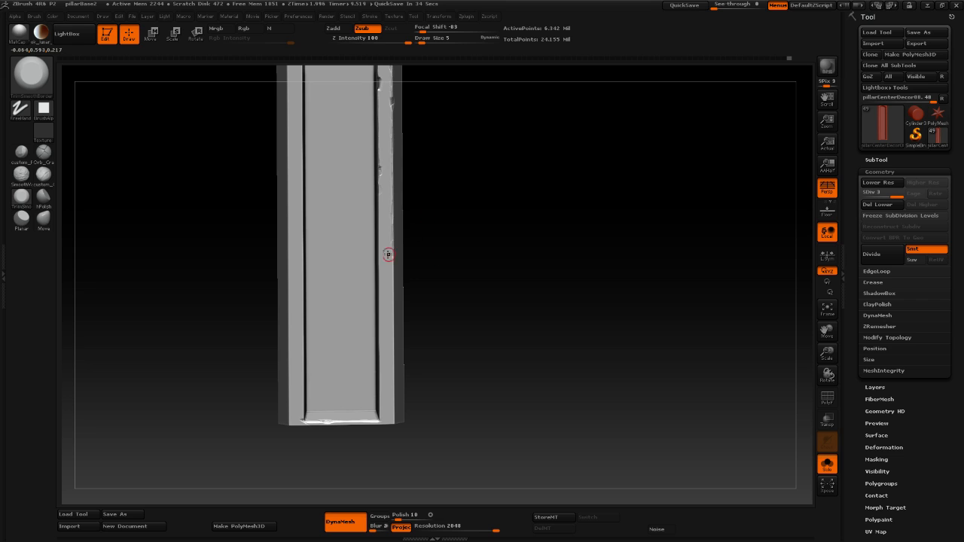
Set the draw size to 11 and wear down the recess's right inner edge from below the second notch nearly to the bottom.
key("o")
key("space")
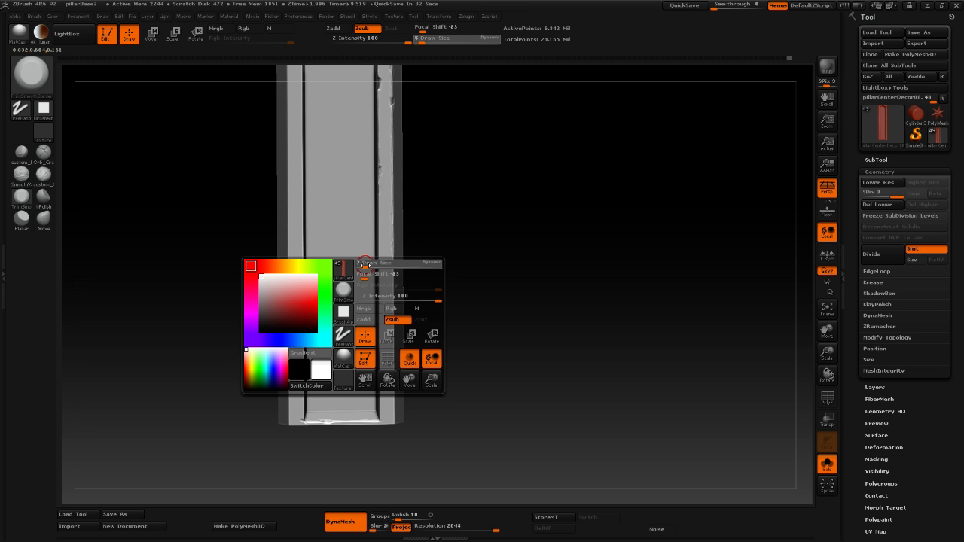
left_click_drag(365, 265, 369, 265)
mouse_move(500, 264)
left_mouse_down()
mouse_move(534, 273)
mouse_move(527, 281)
mouse_move(427, 224)
left_mouse_up()
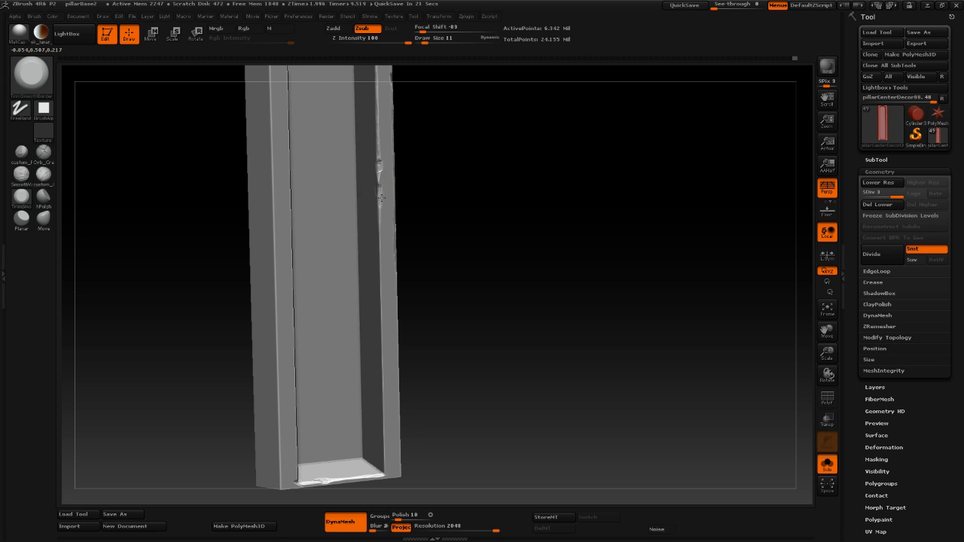
left_click_drag(381, 199, 381, 198)
left_click_drag(379, 240, 385, 441)
Set the draw size to 4 and carry the wear into the recess's lower right corner, chipping the frame face around it.
left_click_drag(505, 387, 502, 242, "alt")
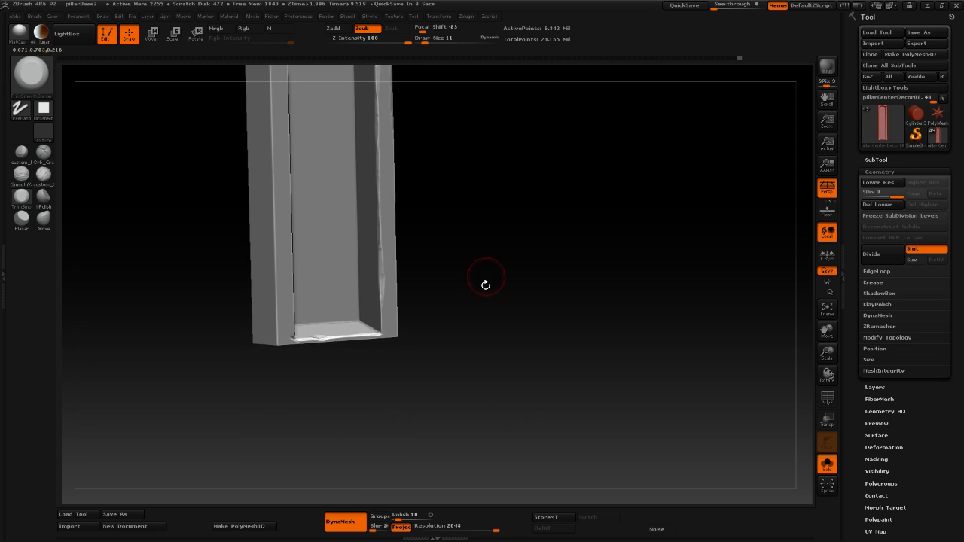
left_click_drag(485, 285, 495, 237, "alt")
left_click_drag(500, 302, 498, 361, "alt")
left_click_drag(516, 338, 503, 363)
key("space")
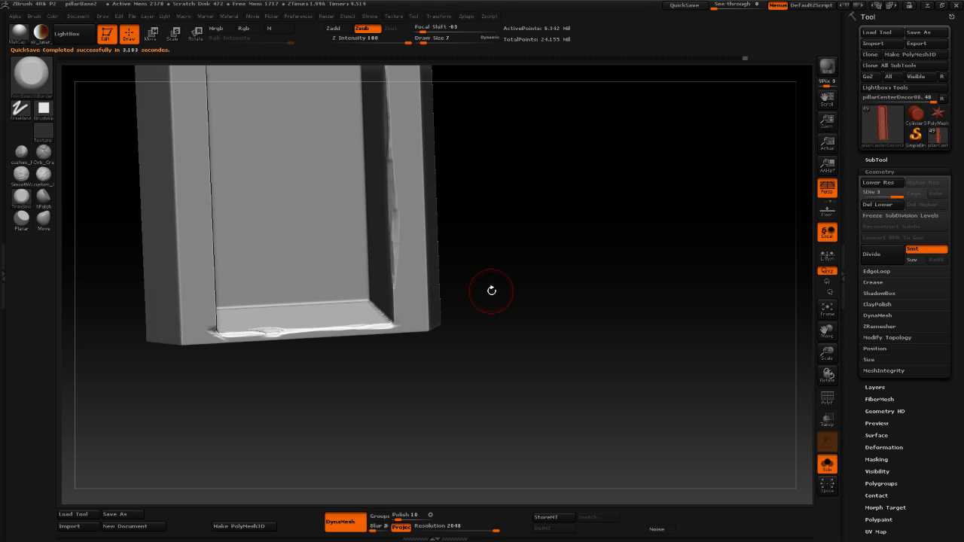
left_click_drag(424, 294, 420, 294)
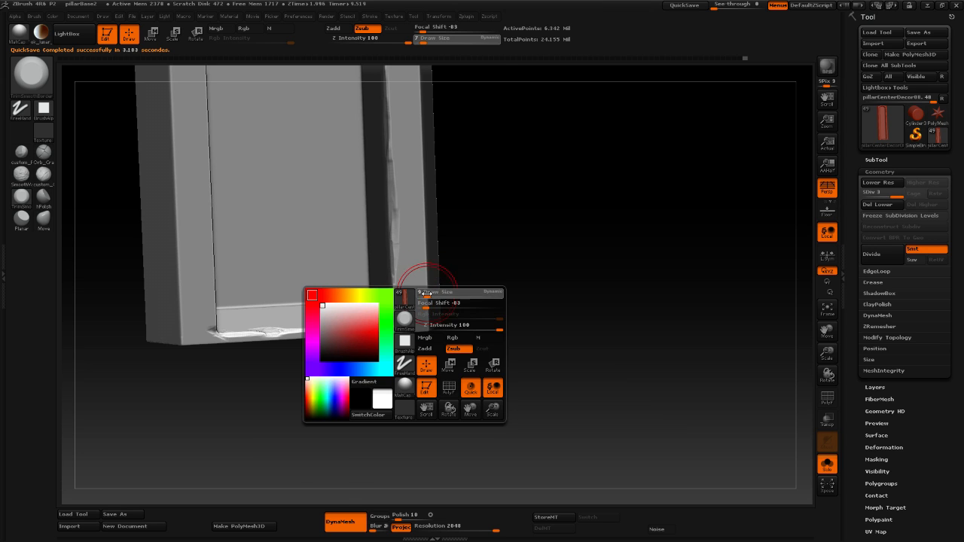
left_click_drag(527, 296, 540, 288)
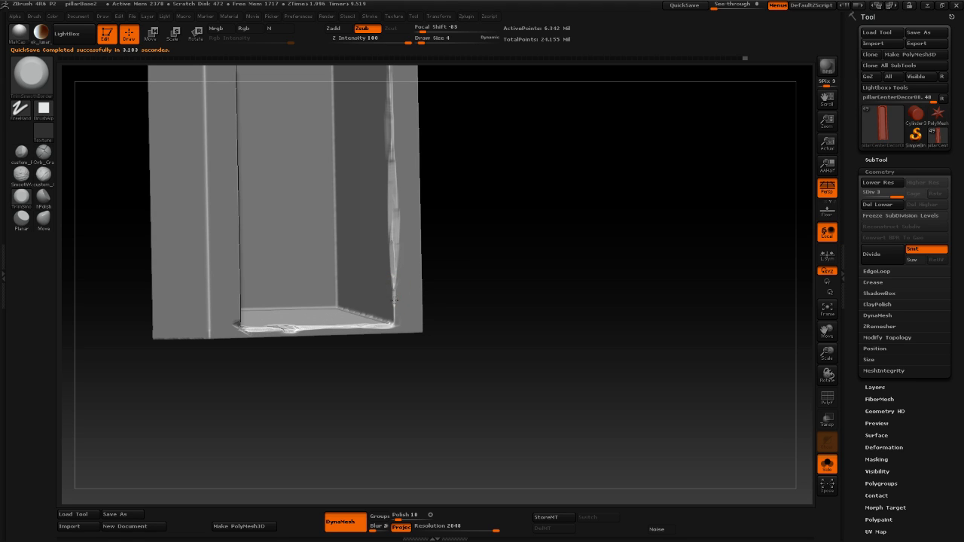
left_click_drag(394, 302, 394, 319)
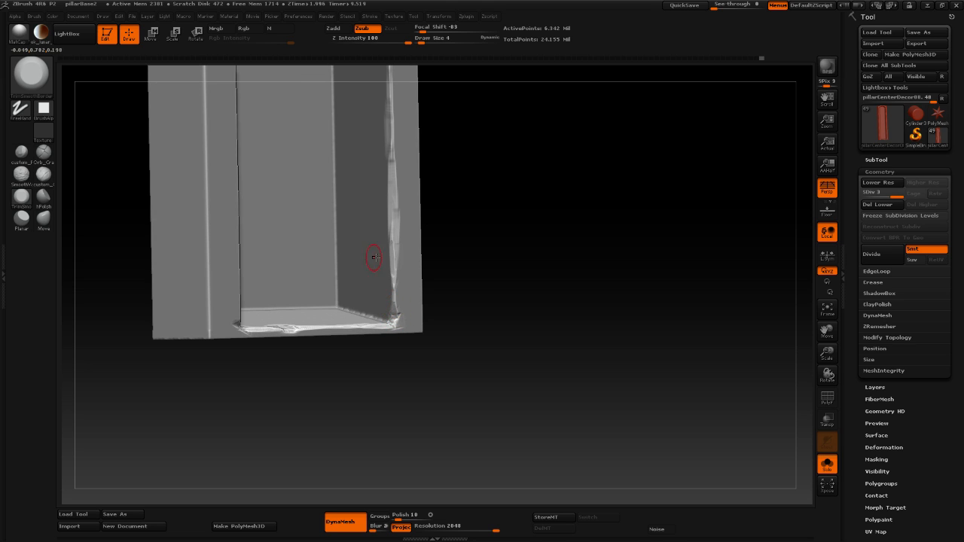
left_click_drag(527, 309, 492, 309)
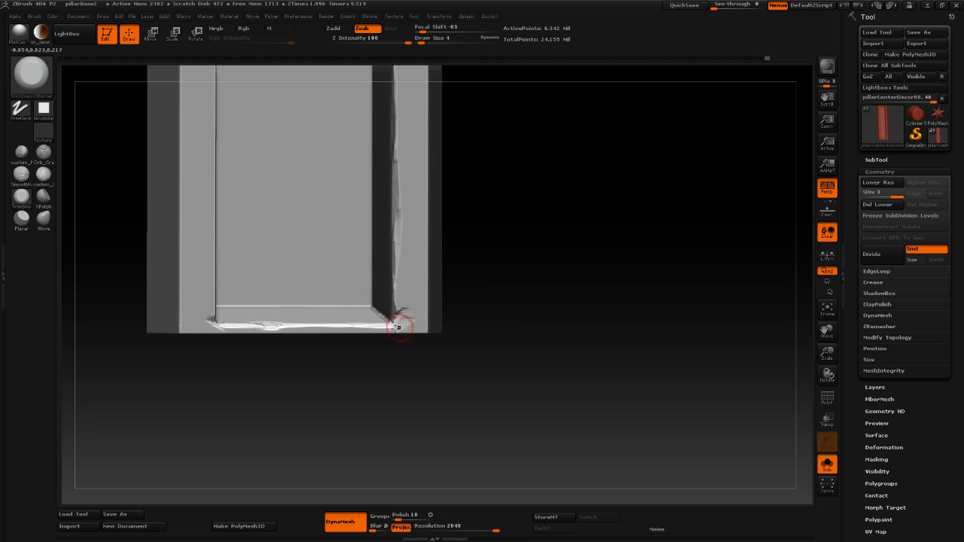
left_click_drag(408, 322, 418, 322)
Set the draw size to 2 and add finer chips to the frame face beside the recess's lower right corner.
left_click_drag(532, 333, 515, 351)
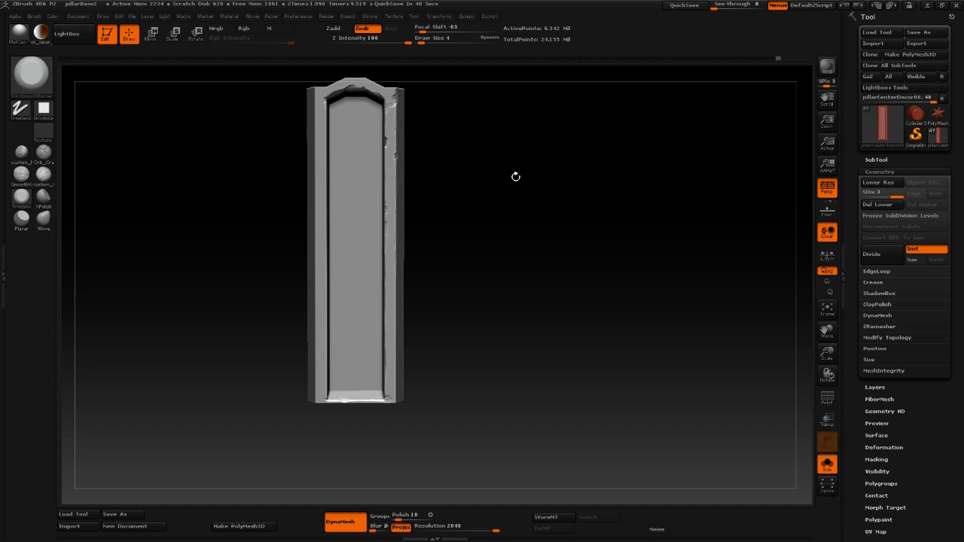
left_click_drag(517, 266, 392, 397)
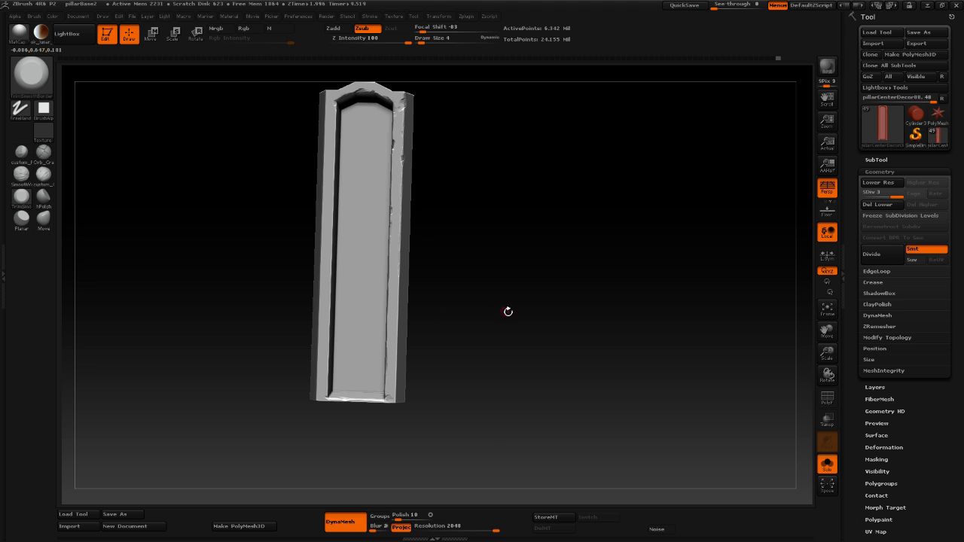
mouse_move(536, 323)
left_mouse_down("shift")
mouse_move(521, 330)
mouse_move(500, 265)
mouse_move(531, 397)
mouse_move(539, 357)
mouse_move(538, 435)
left_mouse_up("shift")
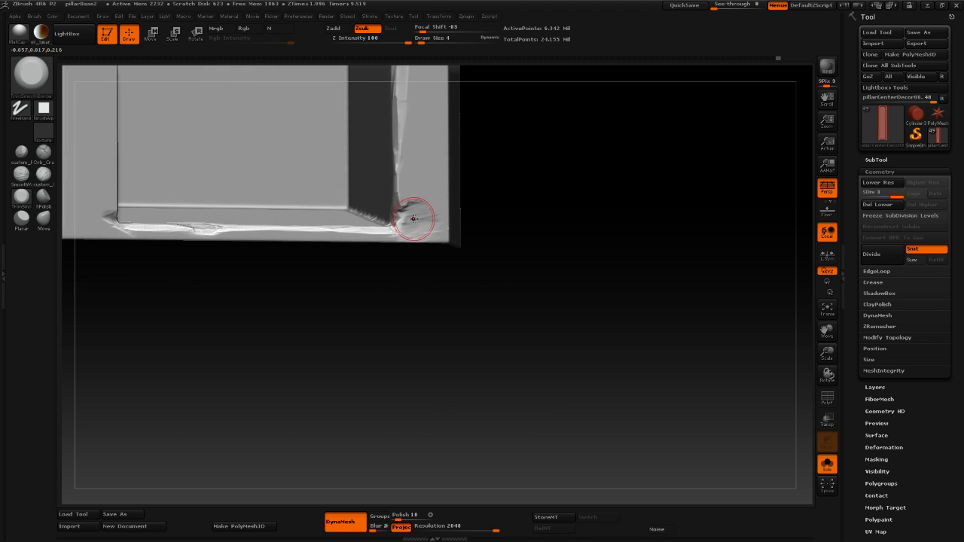
key("space")
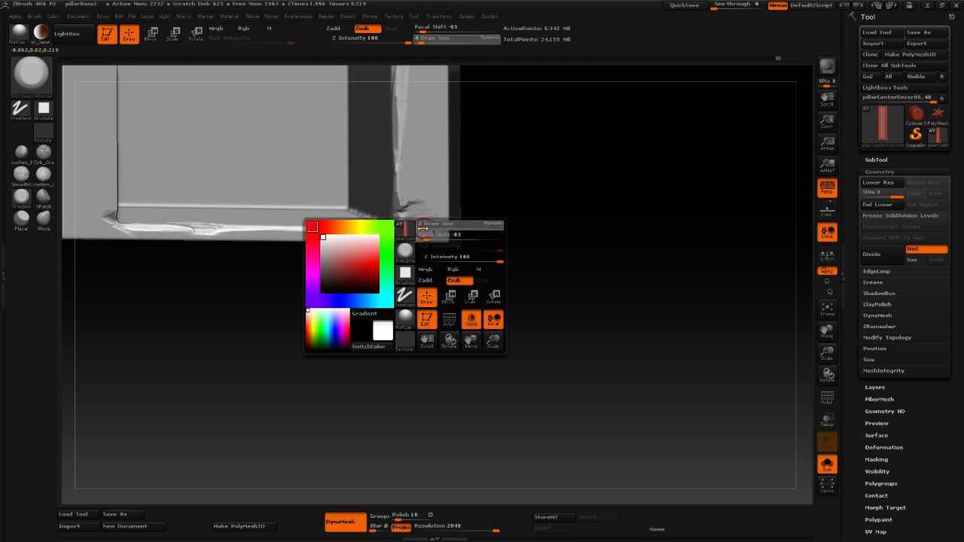
left_click_drag(422, 229, 423, 229)
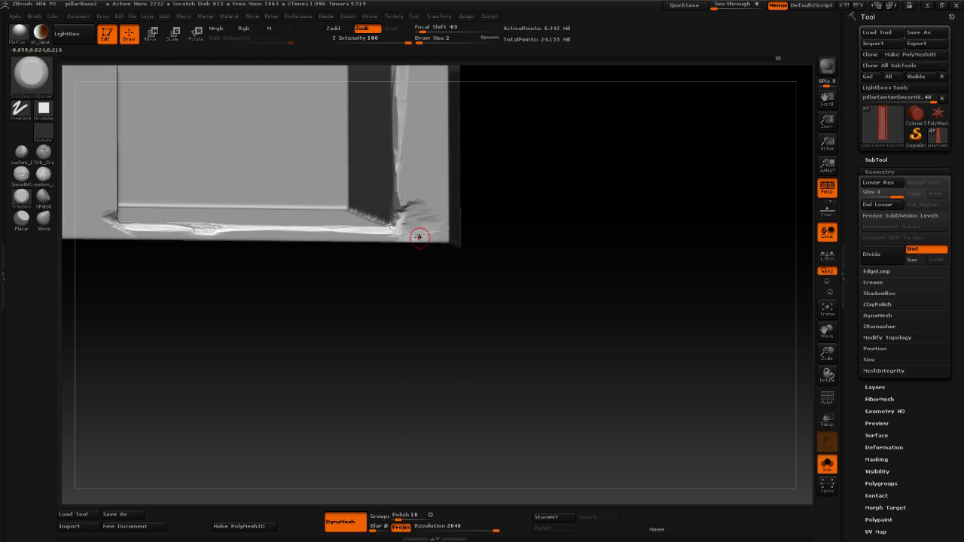
key("shift")
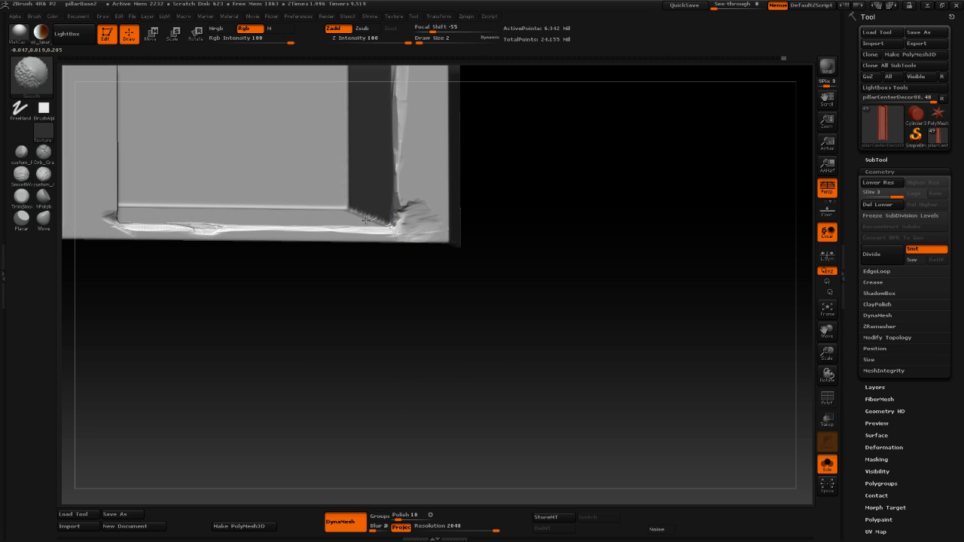
Set the draw size to 4 and wear down the rear edge of the recess's bottom ledge from its right corner.
mouse_move(516, 218)
left_mouse_down()
mouse_move(512, 248)
mouse_move(526, 232)
left_mouse_up()
mouse_move(526, 232)
left_mouse_down("alt")
mouse_move(535, 260)
mouse_move(530, 202)
left_mouse_up("alt")
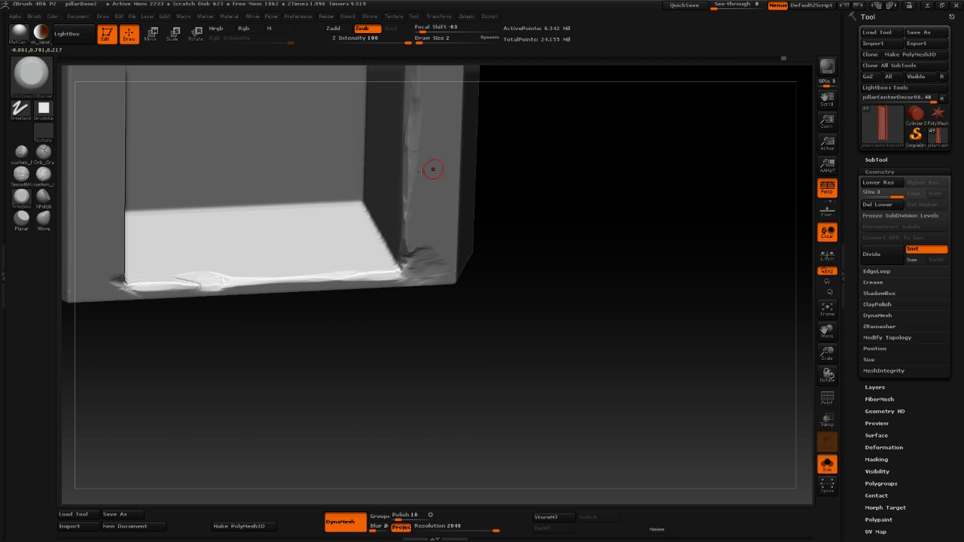
key("space")
left_click_drag(362, 228, 364, 230)
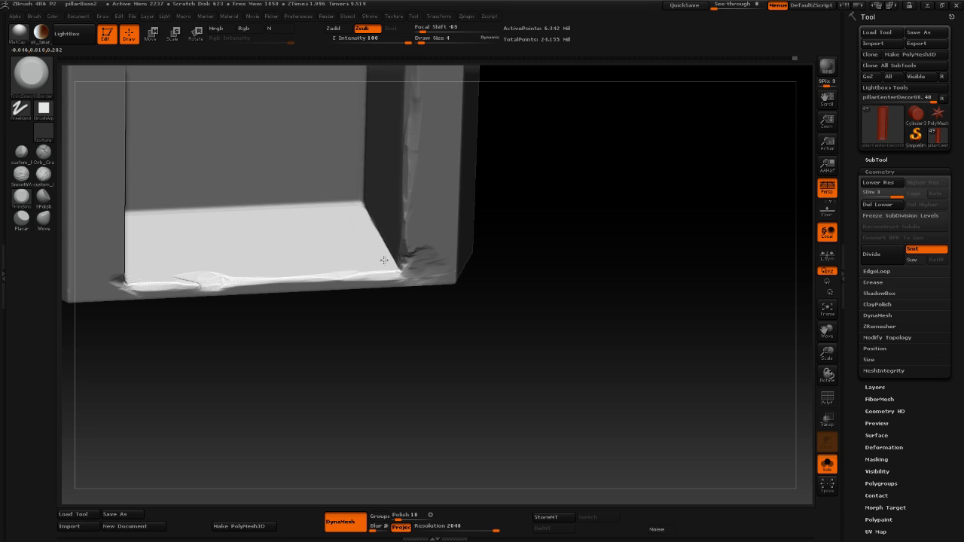
mouse_move(362, 216)
left_mouse_down()
mouse_move(325, 210)
mouse_move(338, 209)
left_mouse_up()
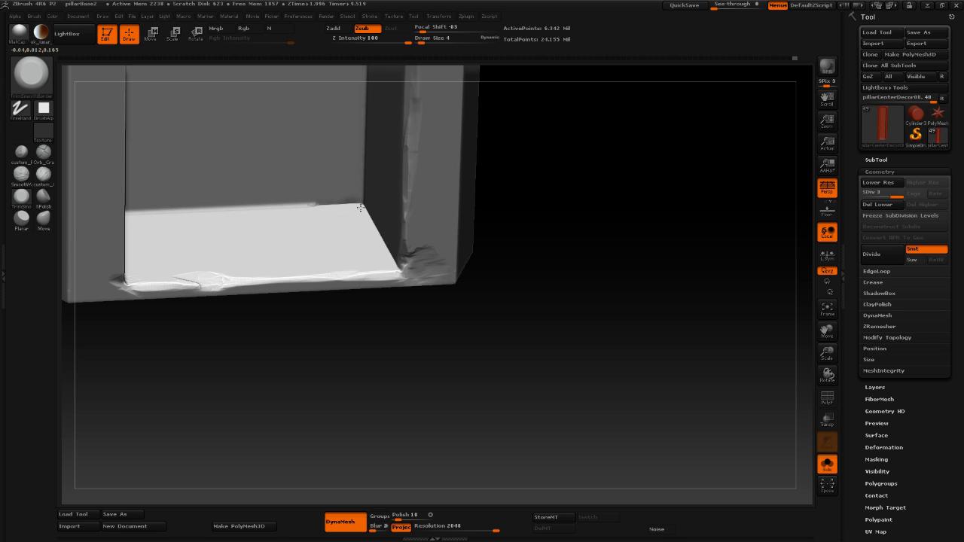
left_click_drag(362, 207, 305, 211)
Set the draw size to 6 and wear down the right frame strip's outer edge along its lower section.
mouse_move(528, 253)
left_mouse_down()
mouse_move(607, 261)
mouse_move(569, 256)
mouse_move(548, 287)
mouse_move(549, 226)
mouse_move(533, 186)
mouse_move(538, 249)
mouse_move(558, 275)
mouse_move(548, 266)
mouse_move(550, 279)
mouse_move(547, 265)
left_mouse_up()
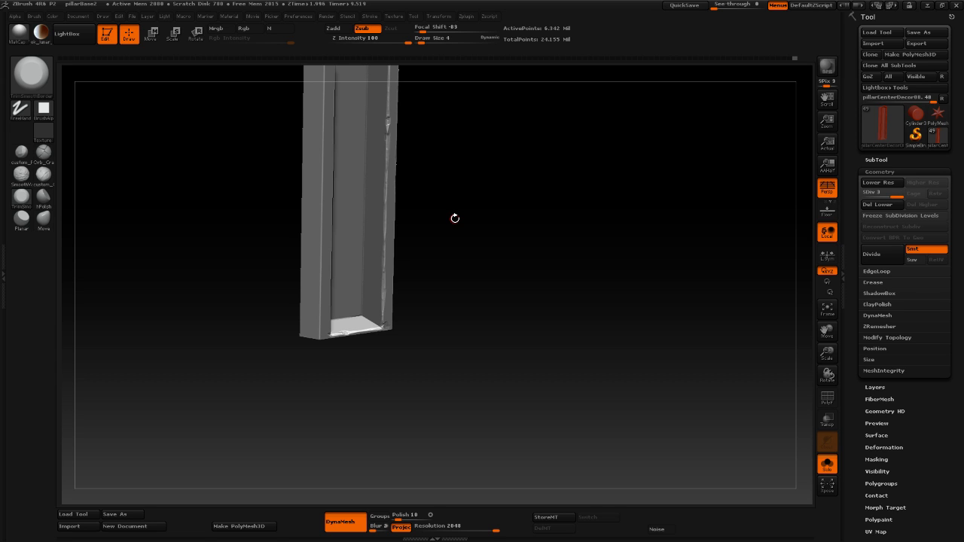
left_click_drag(624, 313, 592, 319, "shift")
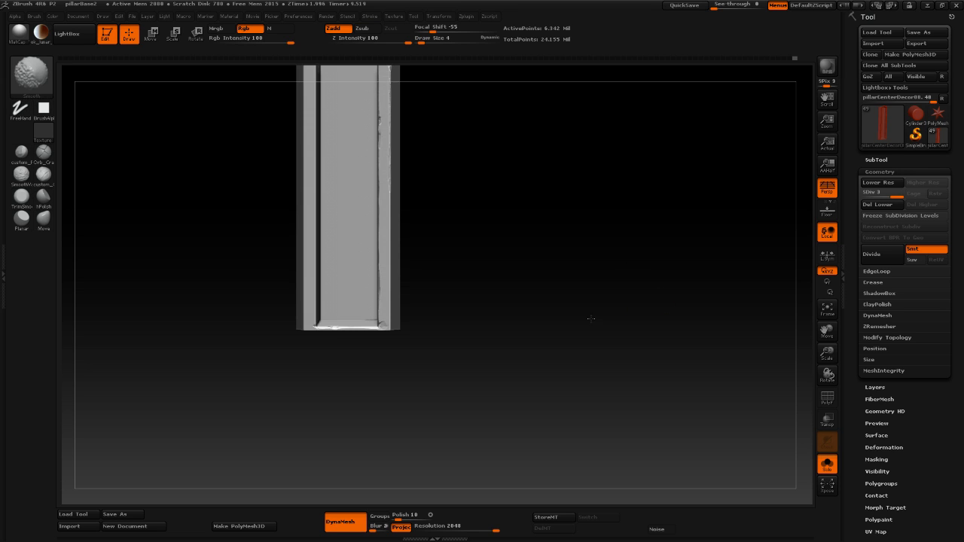
left_click_drag(534, 299, 458, 277, "alt")
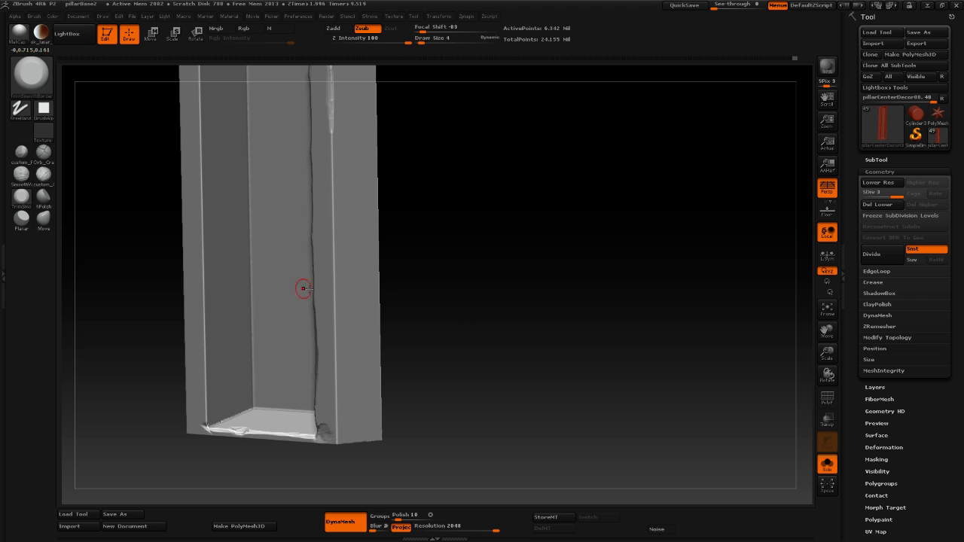
key("space")
left_click_drag(339, 307, 334, 308)
left_click_drag(335, 286, 335, 281)
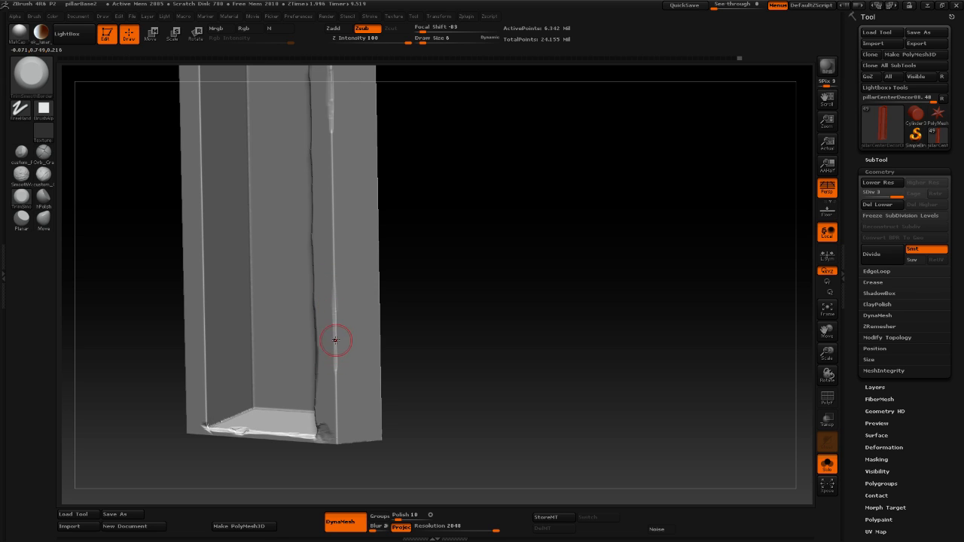
left_click_drag(335, 340, 336, 324)
Set the draw size to 4 and carve a notch across the right frame strip from its outer edge to the recess.
mouse_move(482, 317)
left_mouse_down()
mouse_move(506, 309)
mouse_move(485, 286)
left_mouse_up()
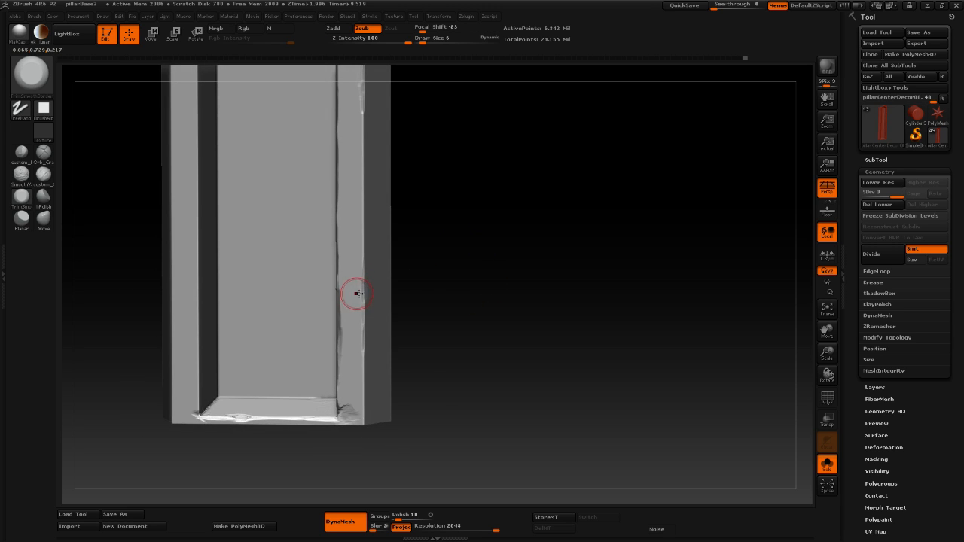
key("space")
left_click(364, 295)
left_click_drag(366, 292, 361, 291)
left_click_drag(345, 293, 343, 295)
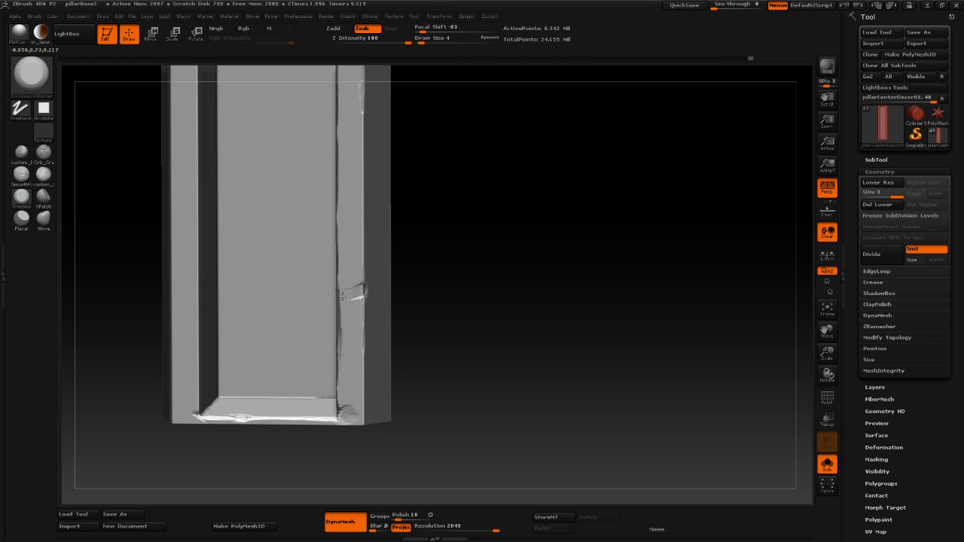
left_click_drag(412, 289, 478, 280)
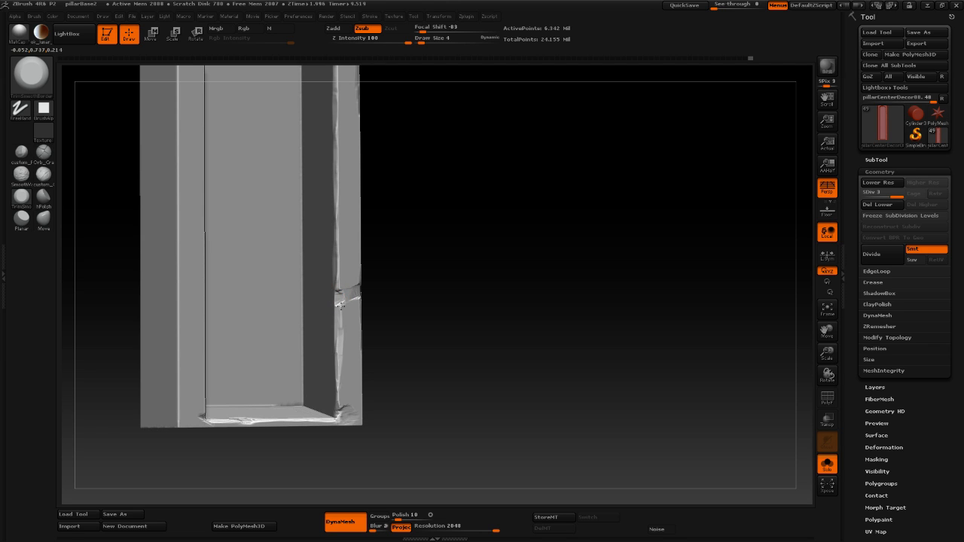
left_click_drag(451, 299, 426, 312)
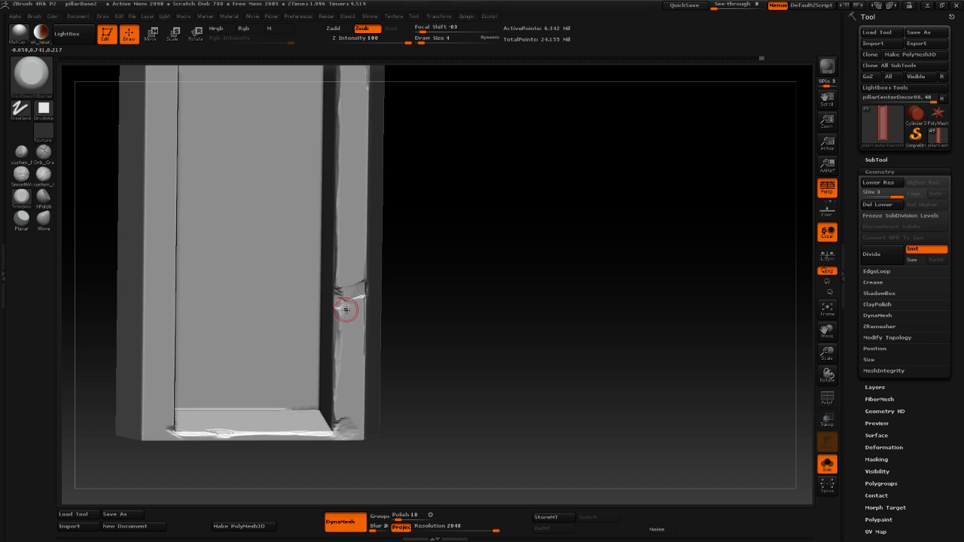
Chip the frame face below the new notch and cut its outer end further into the side face.
left_click_drag(347, 309, 351, 311)
left_click_drag(495, 294, 477, 261)
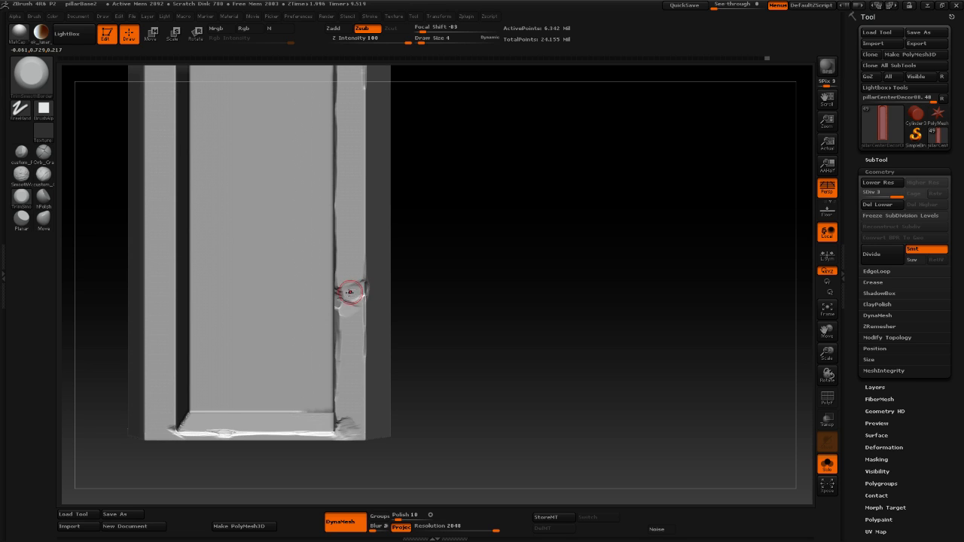
left_click_drag(437, 291, 365, 295)
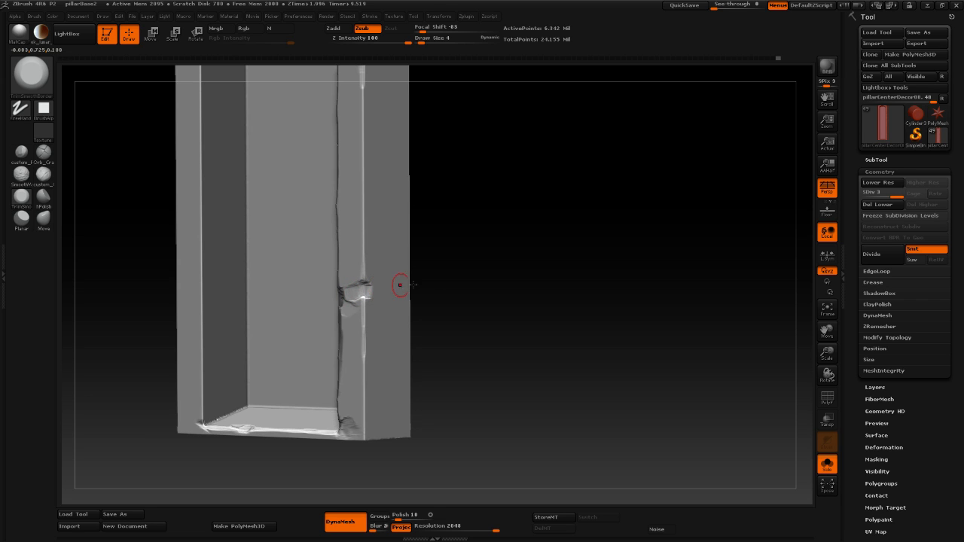
left_click_drag(437, 285, 515, 201)
left_click_drag(493, 296, 432, 262, "alt")
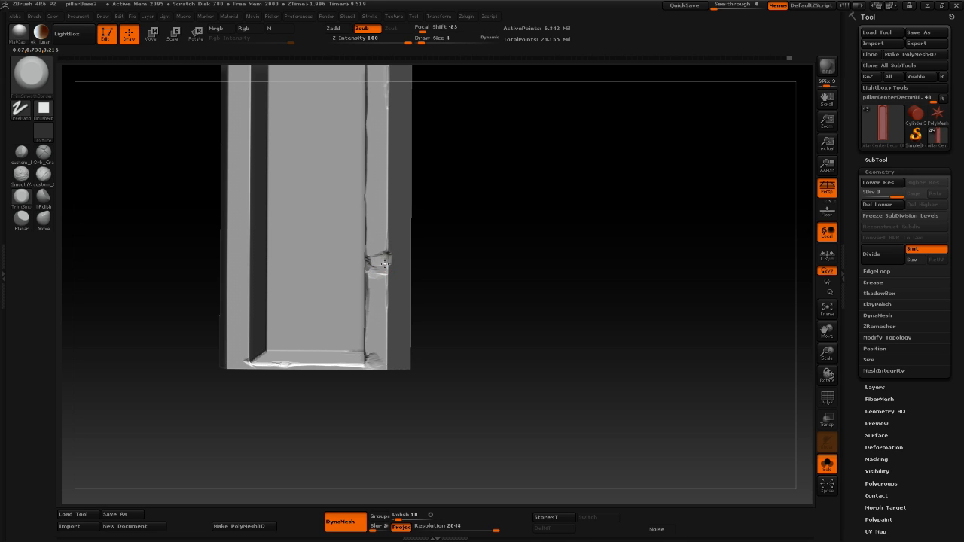
mouse_move(482, 269)
left_mouse_down()
mouse_move(525, 281)
mouse_move(375, 259)
left_mouse_up()
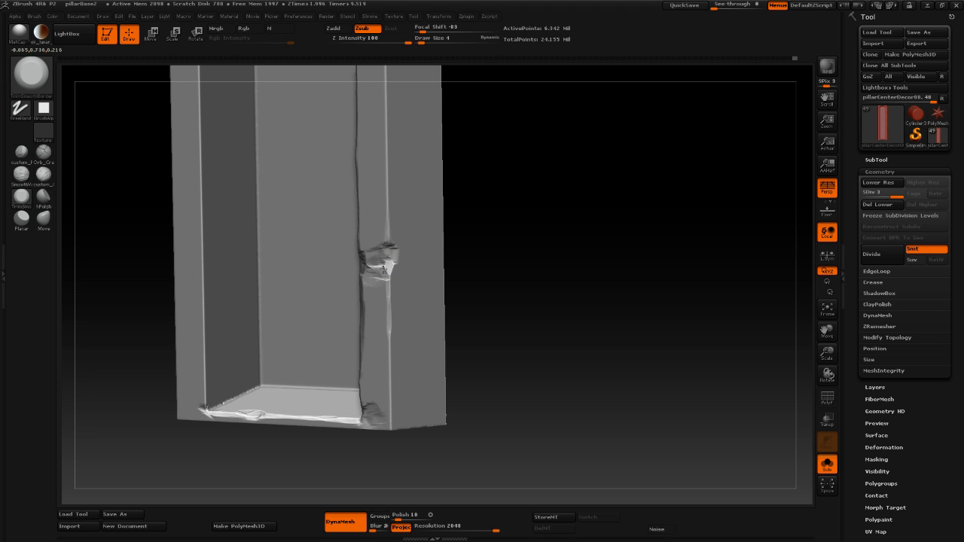
mouse_move(513, 271)
left_mouse_down()
mouse_move(535, 272)
mouse_move(490, 237)
left_mouse_up()
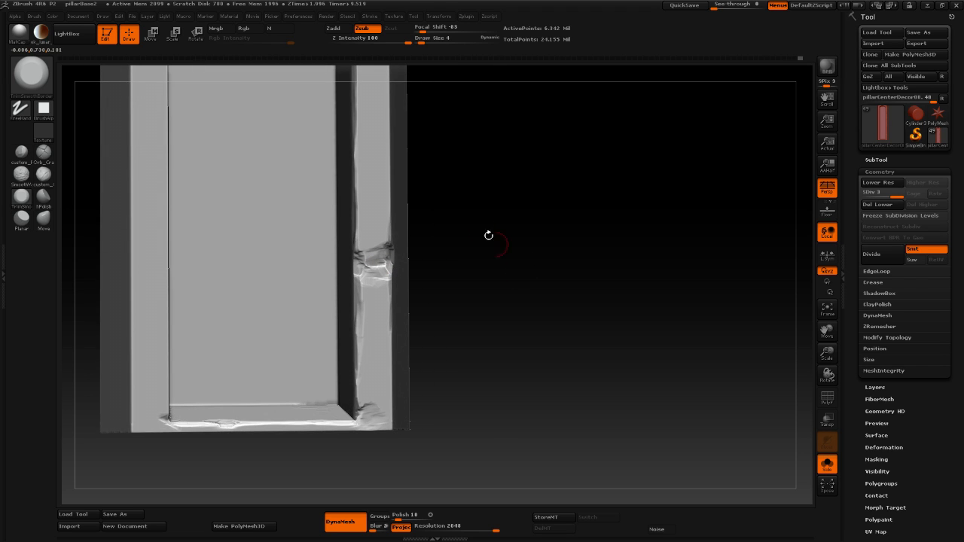
Refine the lower ledge of the notch with the custom polish brush at draw size 2.
left_click_drag(588, 248, 570, 297)
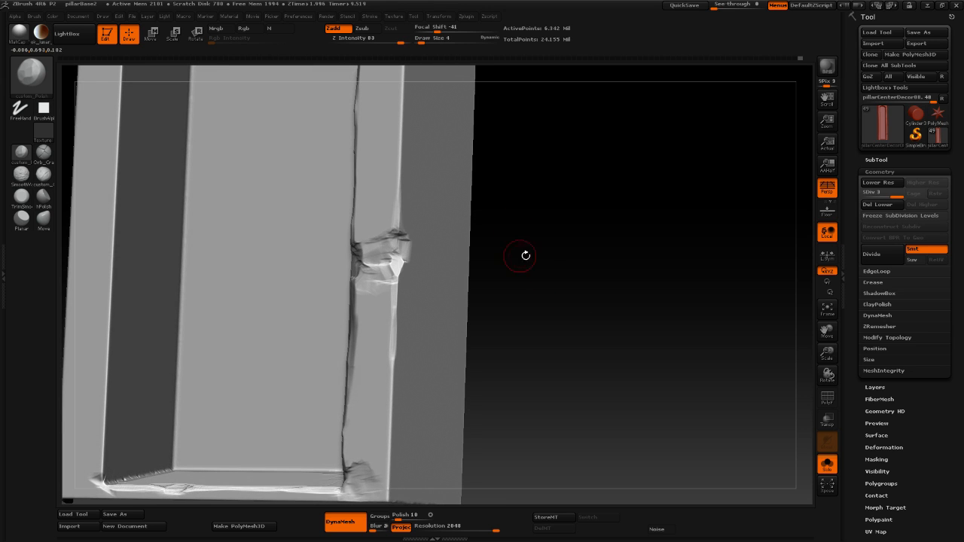
key("space")
key("space")
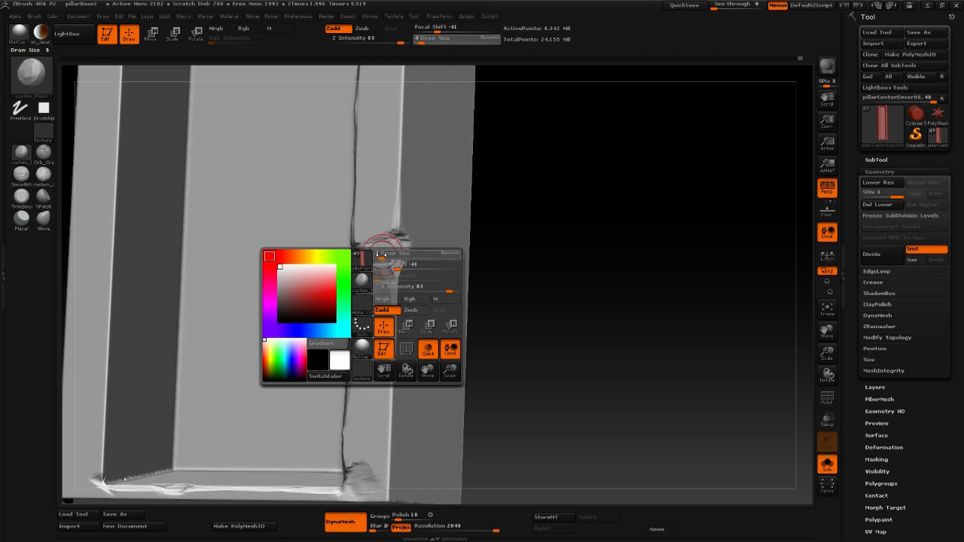
left_click(378, 256)
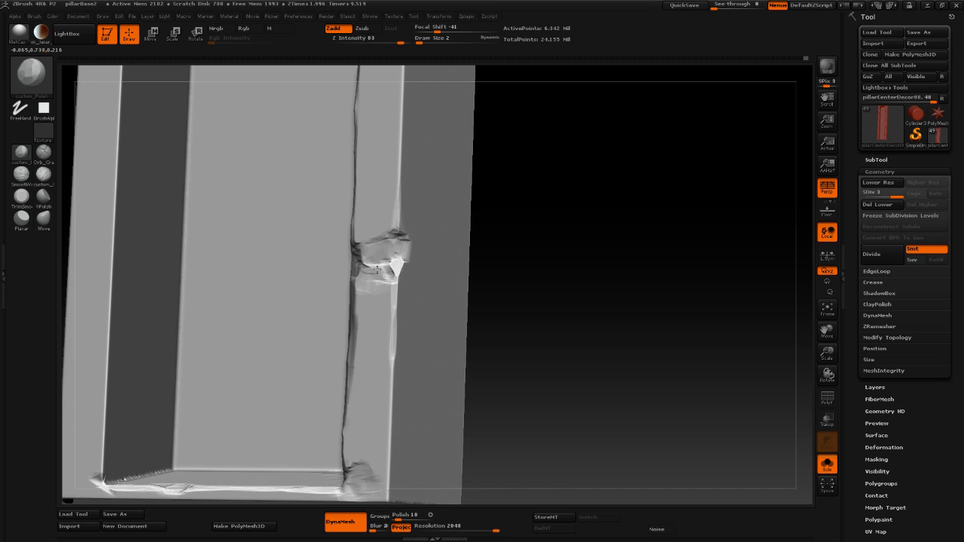
mouse_move(578, 292)
left_mouse_down()
mouse_move(596, 271)
mouse_move(518, 278)
mouse_move(525, 232)
mouse_move(507, 252)
mouse_move(521, 263)
mouse_move(535, 329)
mouse_move(550, 314)
mouse_move(550, 336)
left_mouse_up()
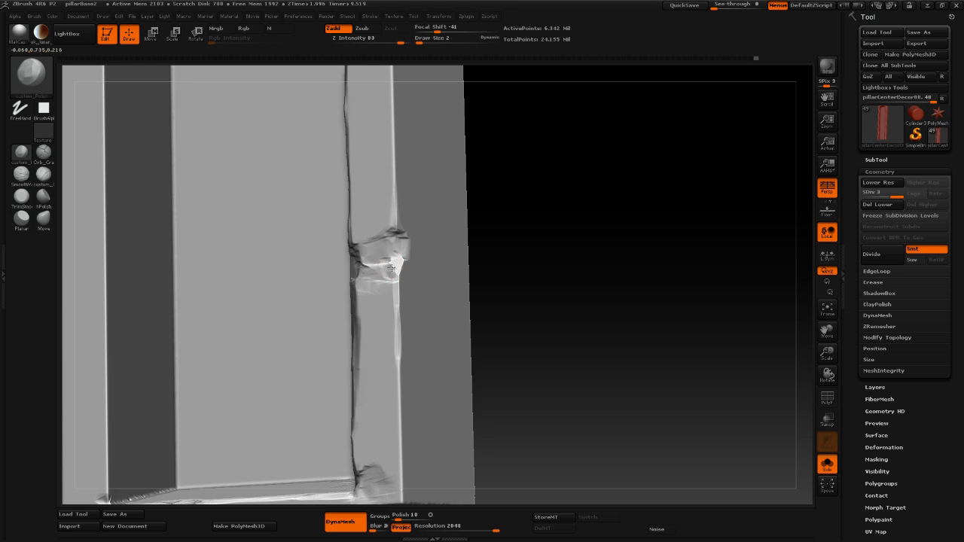
left_click_drag(559, 269, 543, 256)
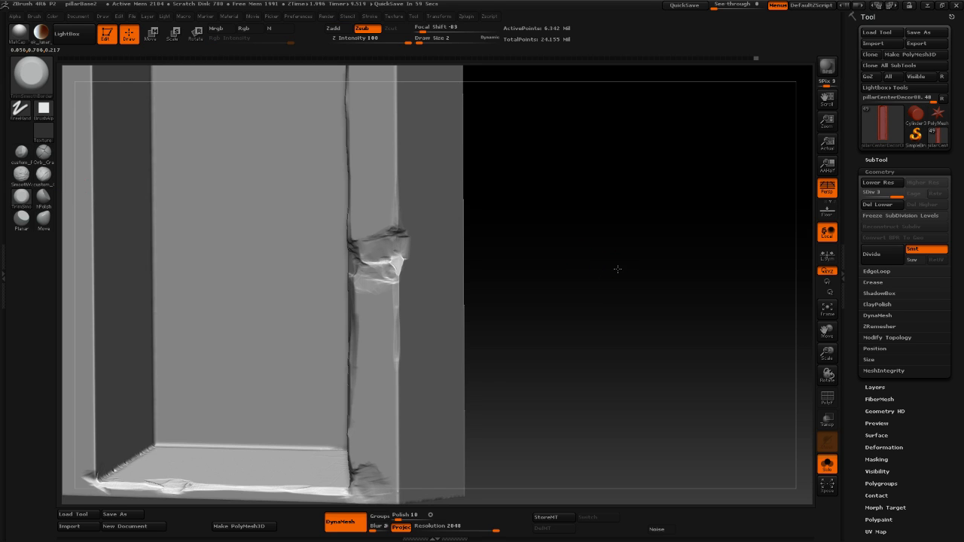
Trim the notch's outer corner, and flatten its lower face with the hPolish brush.
mouse_move(618, 269)
left_mouse_down("shift")
mouse_move(618, 305)
mouse_move(505, 208)
left_mouse_up("shift")
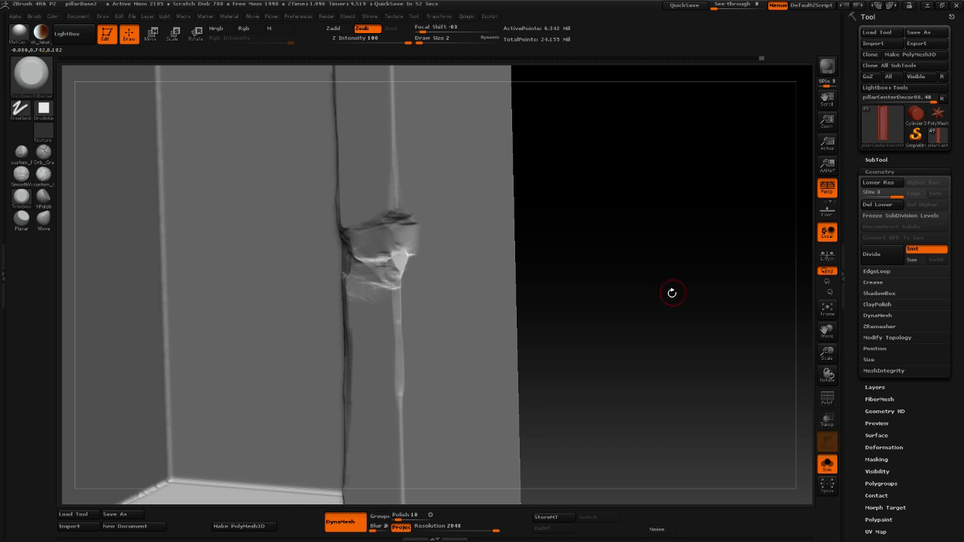
left_click_drag(670, 288, 450, 185)
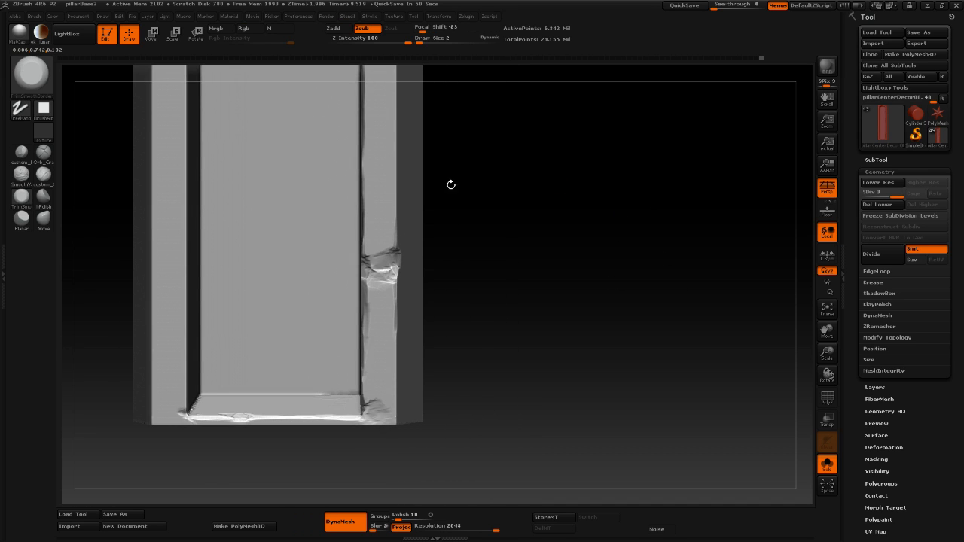
left_click(44, 197)
left_click_drag(541, 235, 561, 320, "alt")
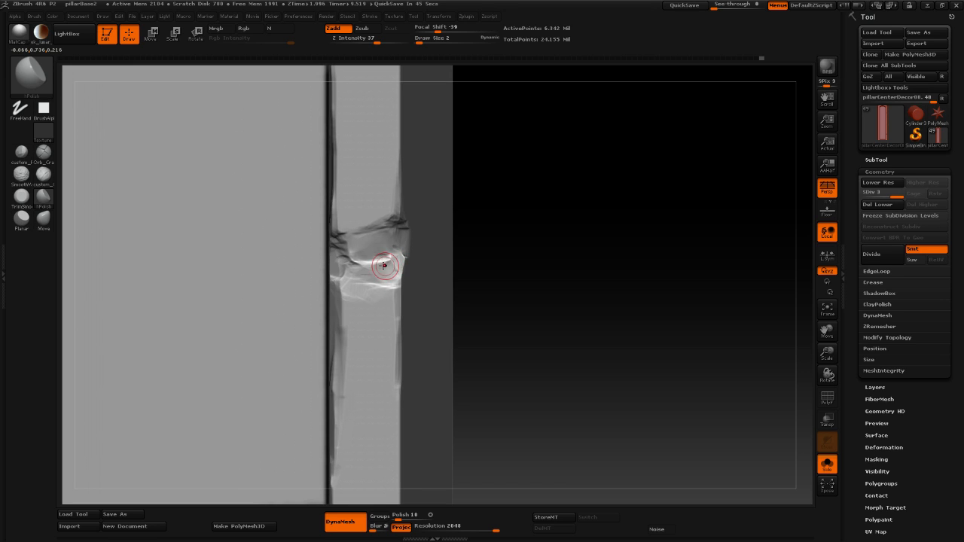
left_click_drag(358, 274, 386, 271)
Soften the notch's upper rim and outer upper corner with the custom polish brush at draw size 2.
left_click(21, 153)
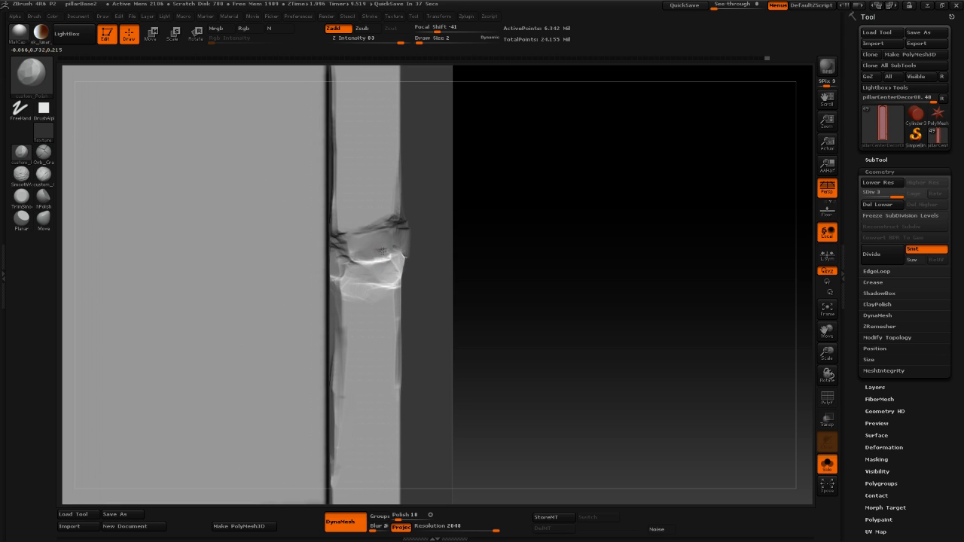
left_click_drag(514, 251, 519, 174, "alt")
left_click_drag(525, 234, 406, 205)
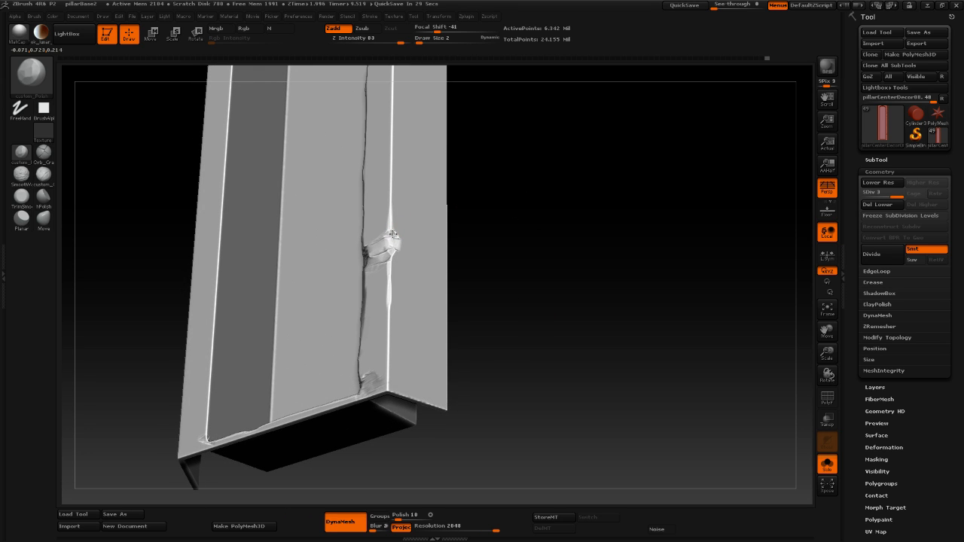
mouse_move(531, 233)
left_mouse_down()
mouse_move(546, 267)
mouse_move(532, 205)
mouse_move(556, 223)
mouse_move(546, 229)
mouse_move(563, 335)
mouse_move(581, 271)
mouse_move(564, 329)
mouse_move(603, 295)
mouse_move(595, 301)
left_mouse_up()
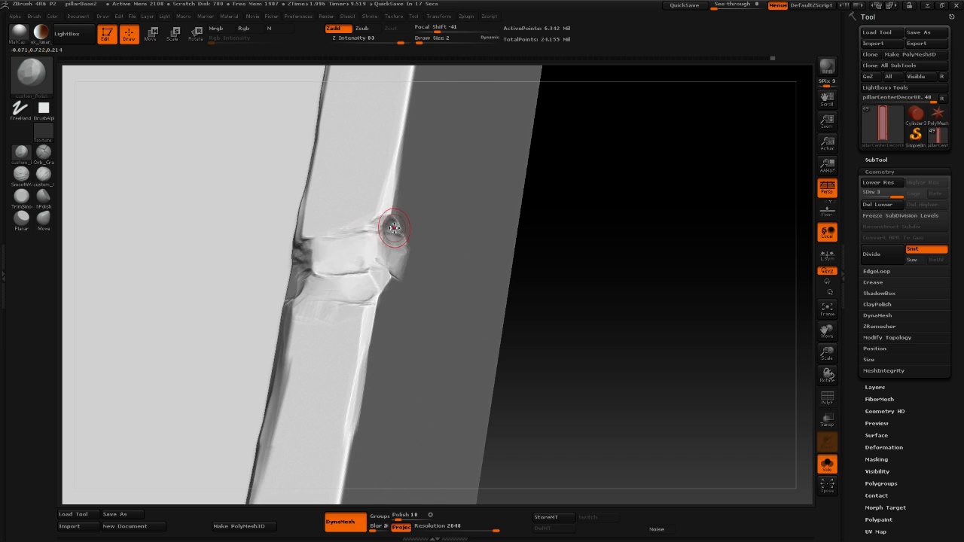
key("space")
left_click_drag(393, 228, 384, 227)
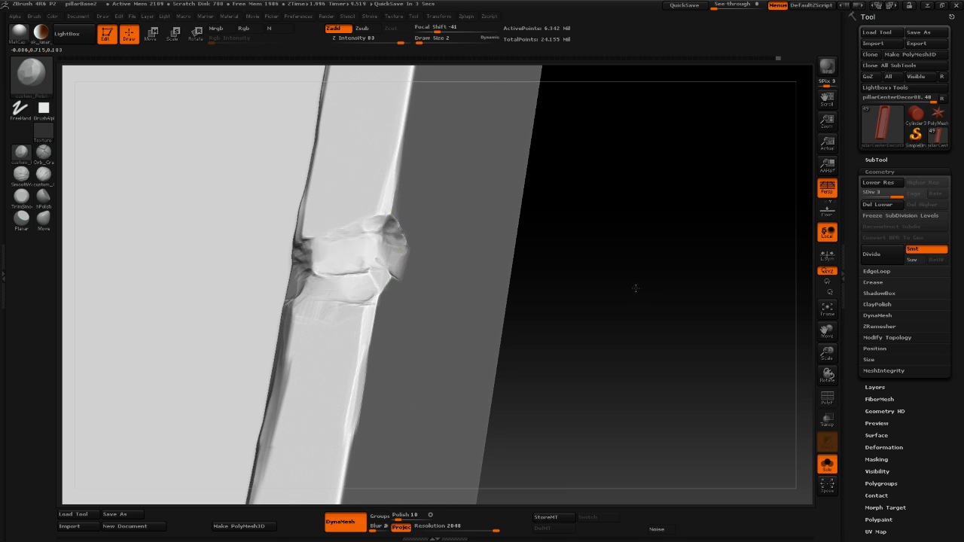
left_click_drag(635, 286, 609, 242)
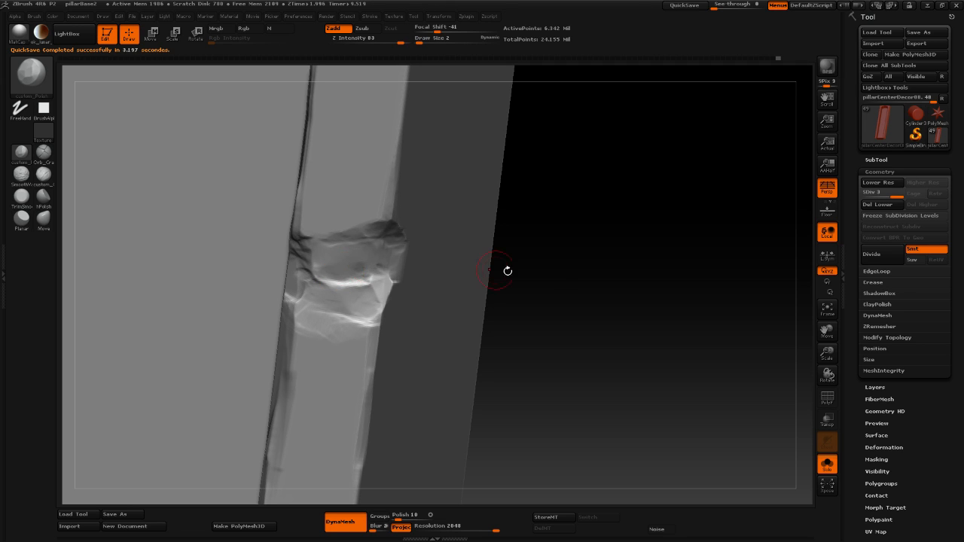
Wear down the strip's outer edge between the notch and the bottom corner with the TrimSmooth brush at draw size 6.
left_click_drag(507, 271, 549, 317)
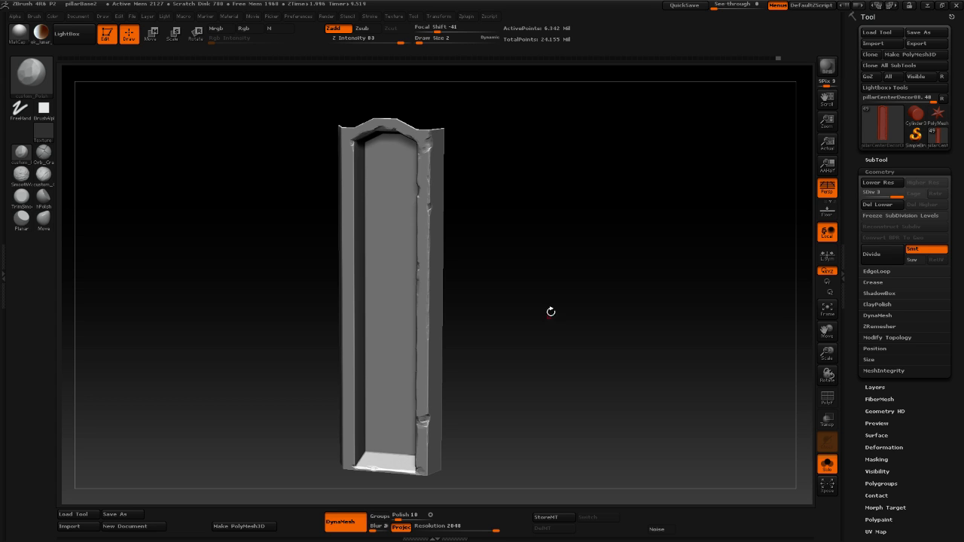
mouse_move(529, 303)
left_mouse_down("alt")
mouse_move(518, 207)
mouse_move(544, 332)
left_mouse_up("alt")
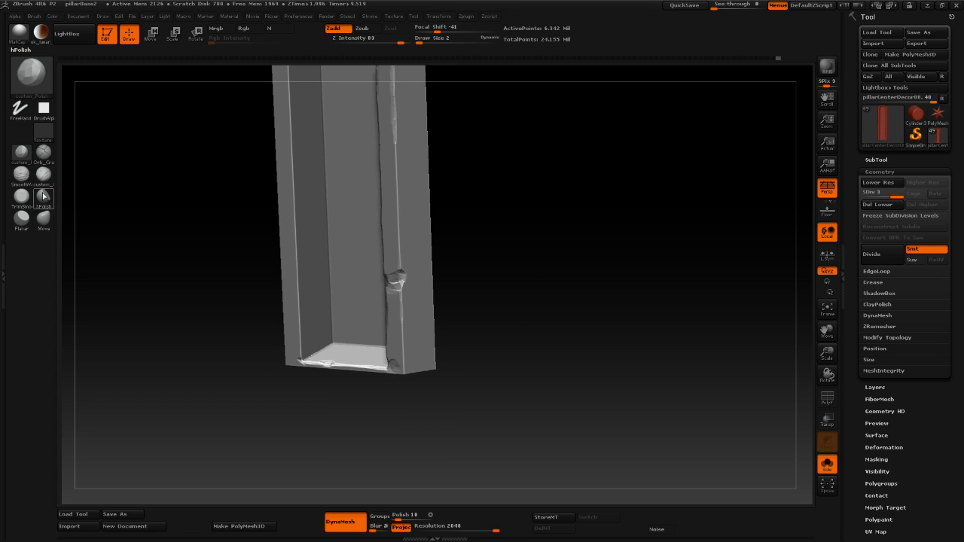
left_click(22, 197)
mouse_move(529, 294)
left_mouse_down("alt")
mouse_move(543, 377)
mouse_move(545, 283)
left_mouse_up("alt")
key("space")
left_click(410, 366)
key("space")
left_click(416, 294)
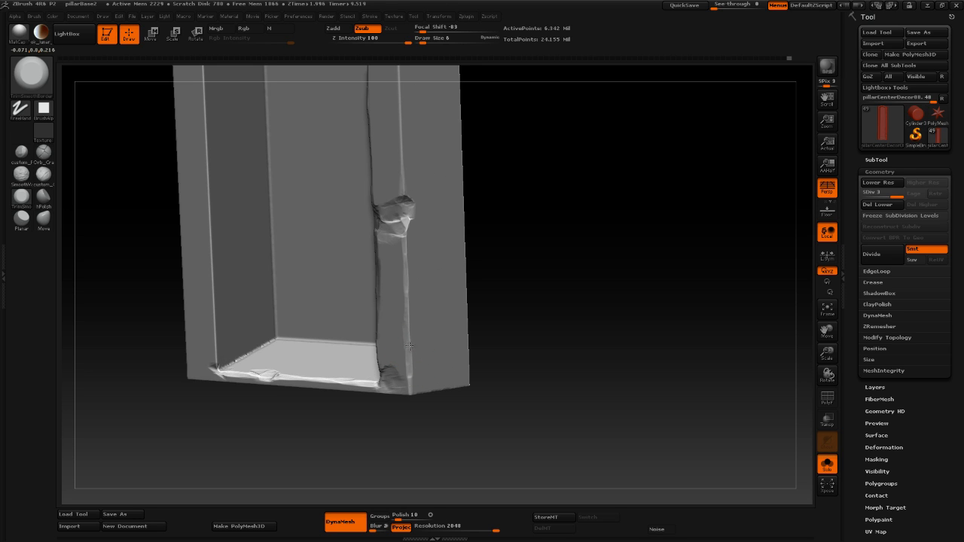
Set the draw size to 3 and add finer wear to the outer edge just below the notch.
mouse_move(497, 342)
left_mouse_down()
mouse_move(558, 317)
mouse_move(566, 276)
mouse_move(550, 291)
mouse_move(554, 269)
mouse_move(541, 288)
mouse_move(529, 258)
mouse_move(519, 307)
mouse_move(529, 287)
mouse_move(512, 304)
mouse_move(542, 359)
mouse_move(535, 397)
left_mouse_up()
left_click_drag(573, 260, 585, 339, "alt")
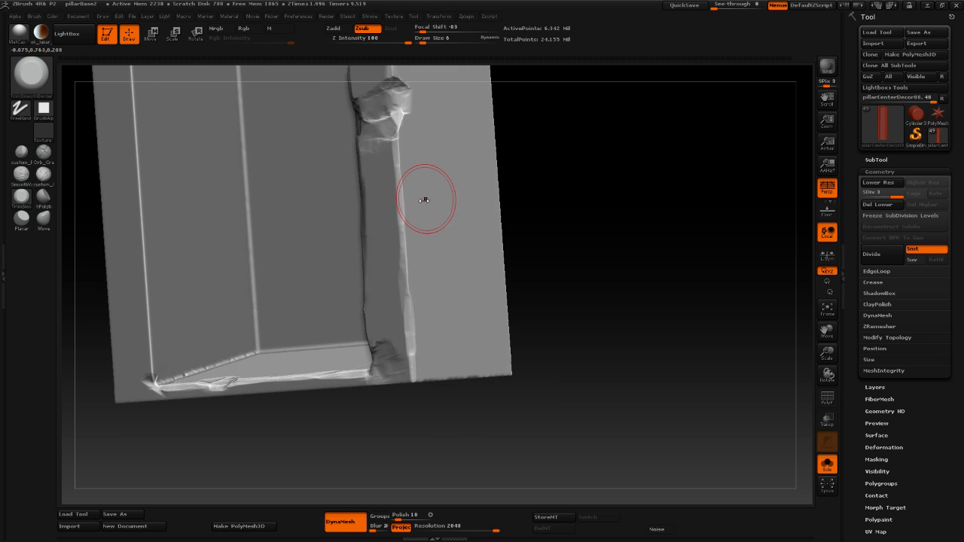
key("space")
left_click_drag(425, 202, 422, 203)
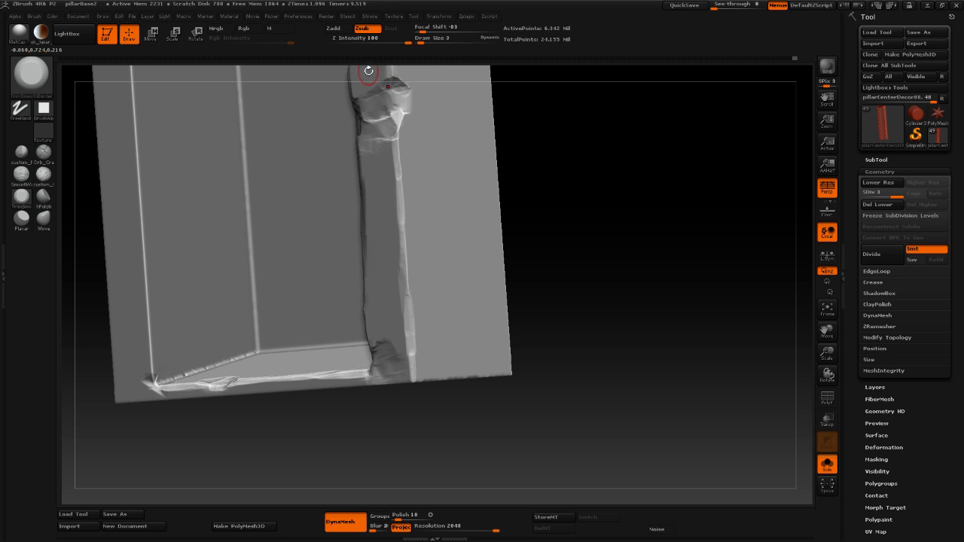
Soften the strip's outer edge between the notch and the bottom corner with the custom polish brush at draw size 3.
left_click(22, 152)
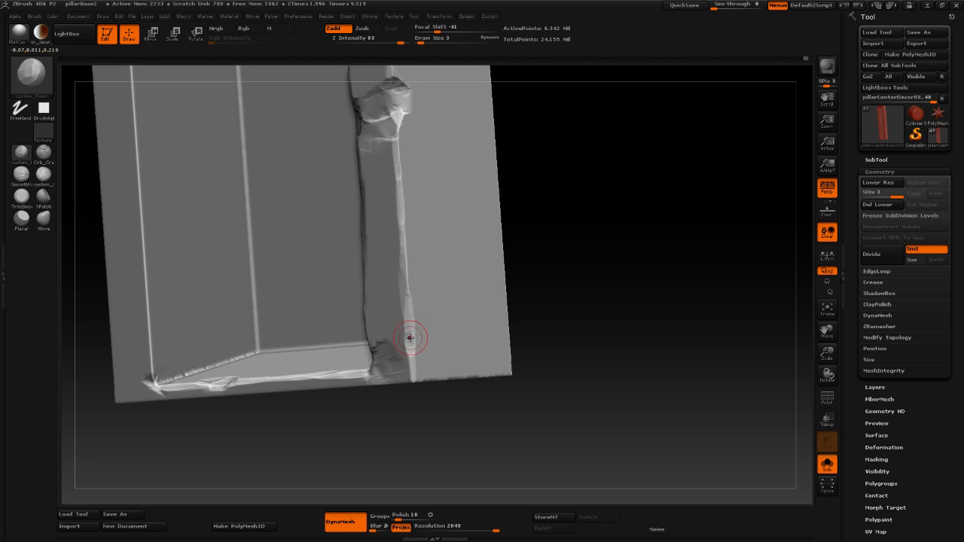
mouse_move(486, 336)
left_mouse_down()
mouse_move(588, 321)
mouse_move(582, 297)
mouse_move(585, 323)
left_mouse_up()
mouse_move(411, 325)
left_mouse_down()
mouse_move(411, 294)
mouse_move(415, 322)
mouse_move(412, 309)
left_mouse_up()
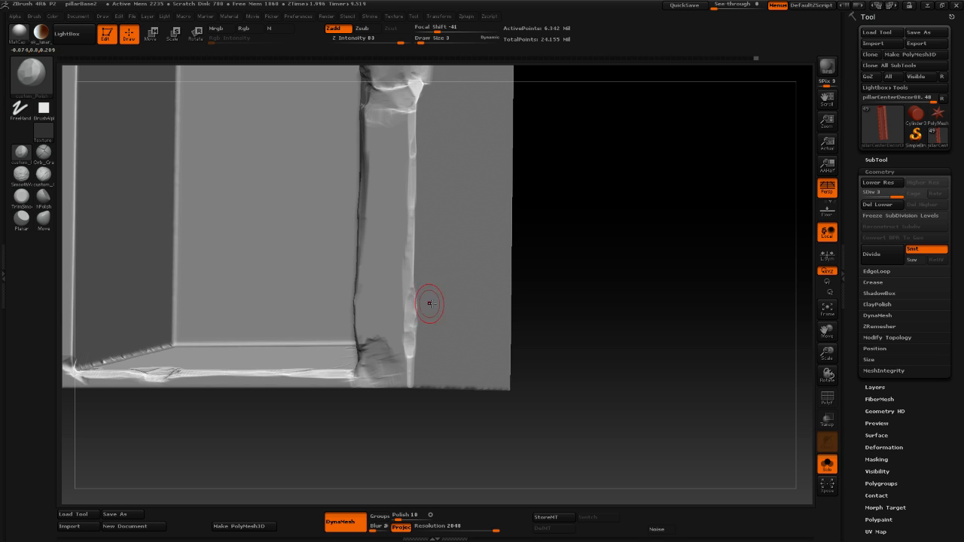
mouse_move(609, 324)
left_mouse_down("alt")
mouse_move(600, 239)
mouse_move(578, 376)
left_mouse_up("alt")
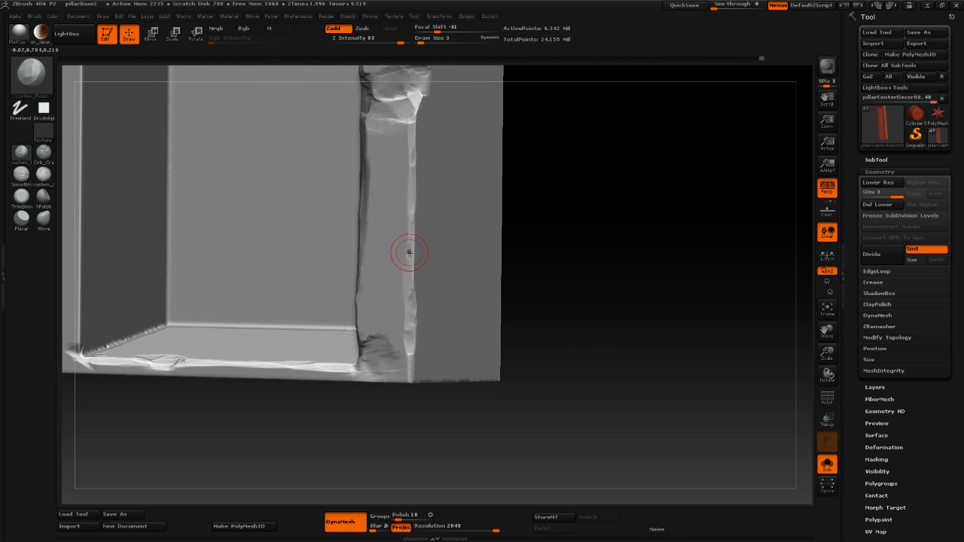
left_click_drag(409, 252, 412, 243)
left_click_drag(412, 244, 412, 220)
left_click_drag(615, 278, 578, 214)
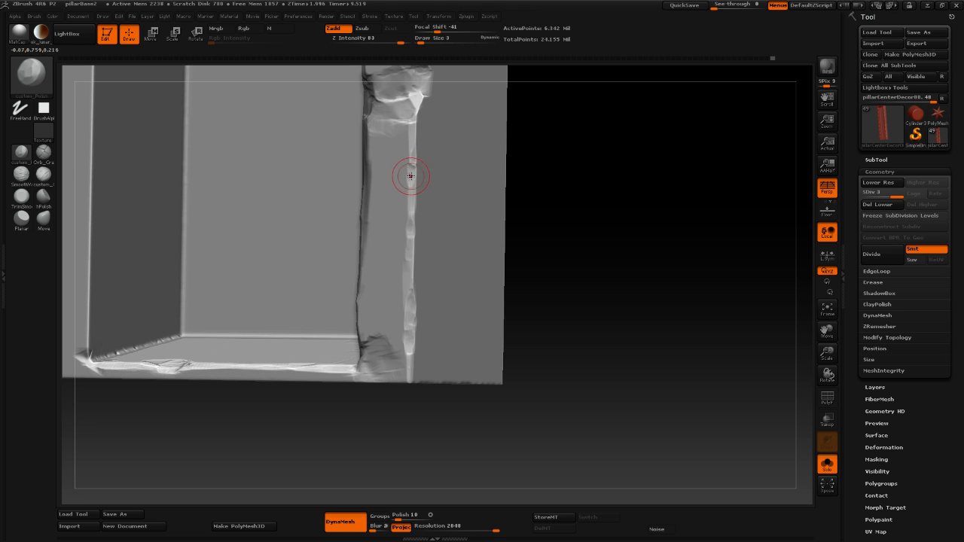
left_click_drag(626, 249, 534, 291)
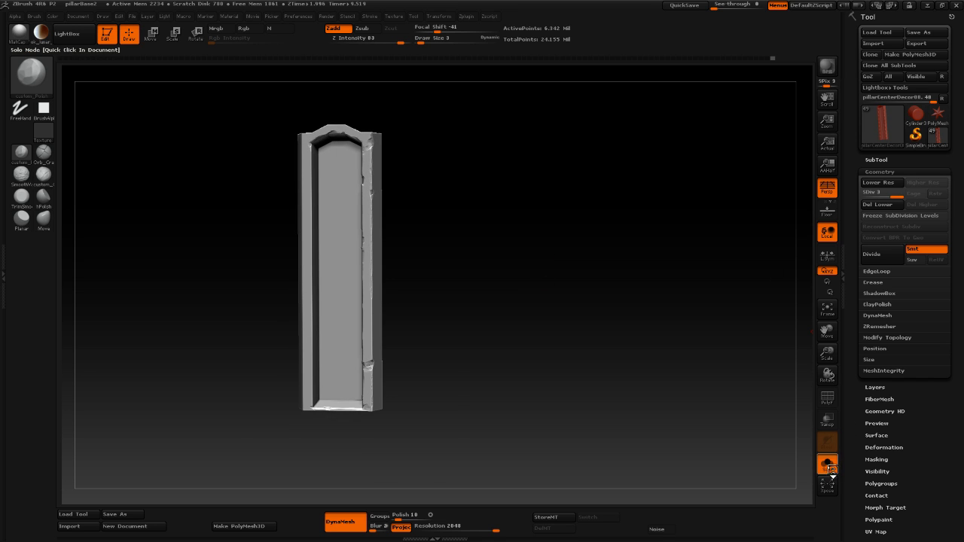
Show the whole pillar to compare the center panel with the surrounding bricks, and isolate the panel again.
left_click(827, 464)
left_click_drag(541, 358, 367, 355)
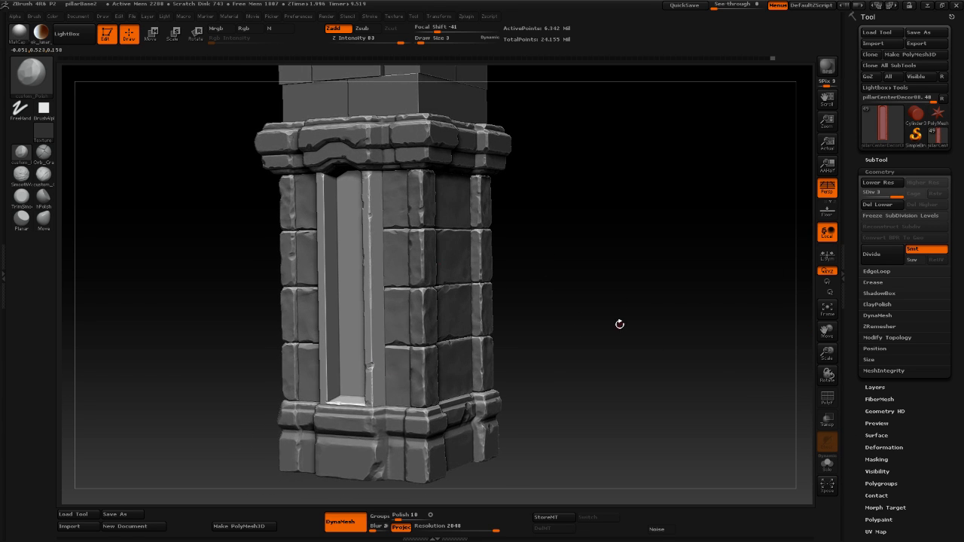
left_click_drag(620, 323, 607, 318, "shift")
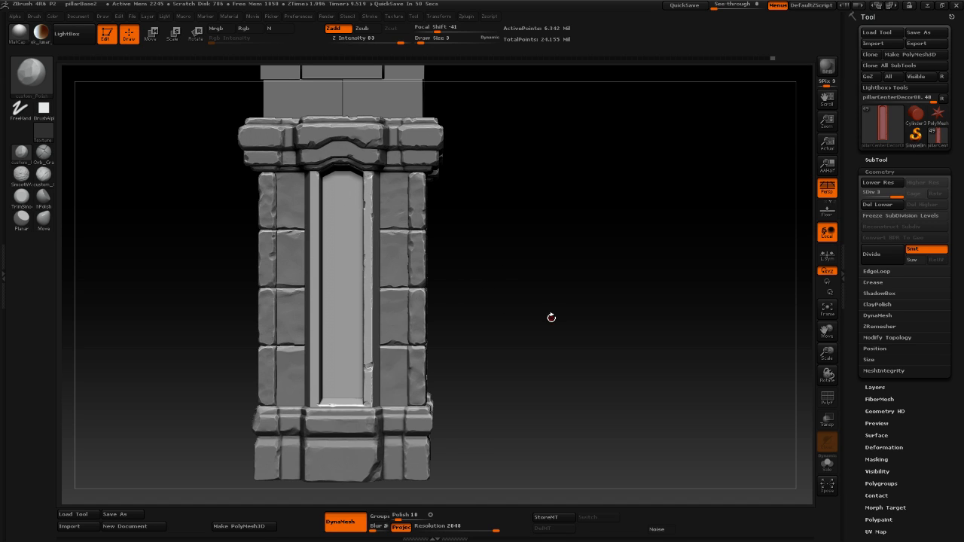
left_click_drag(508, 294, 625, 323)
left_click(827, 465)
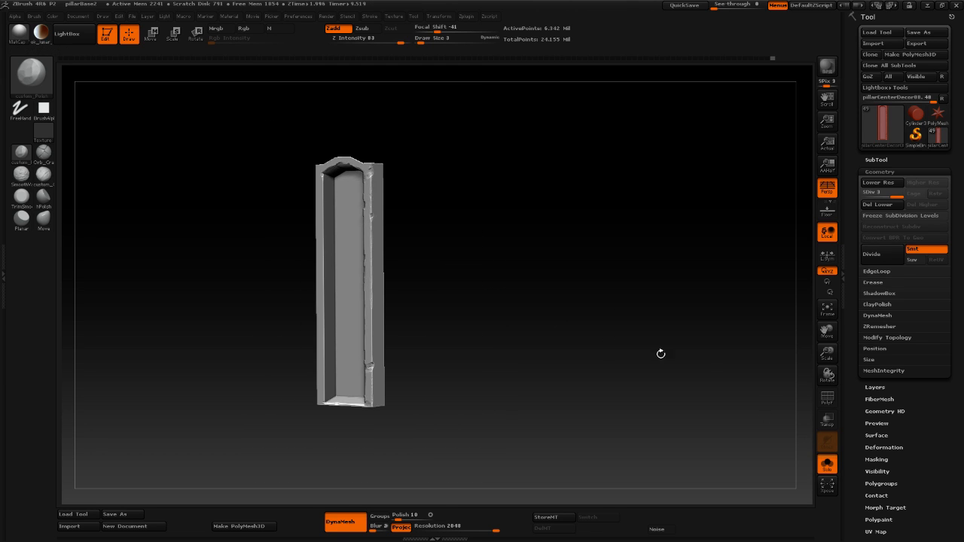
Polish and smooth the chip at the strip's bottom inner corner with the custom polish brush at draw size 2.
mouse_move(516, 384)
left_mouse_down("alt")
mouse_move(540, 273)
mouse_move(544, 359)
mouse_move(551, 300)
mouse_move(564, 354)
mouse_move(616, 317)
left_mouse_up("alt")
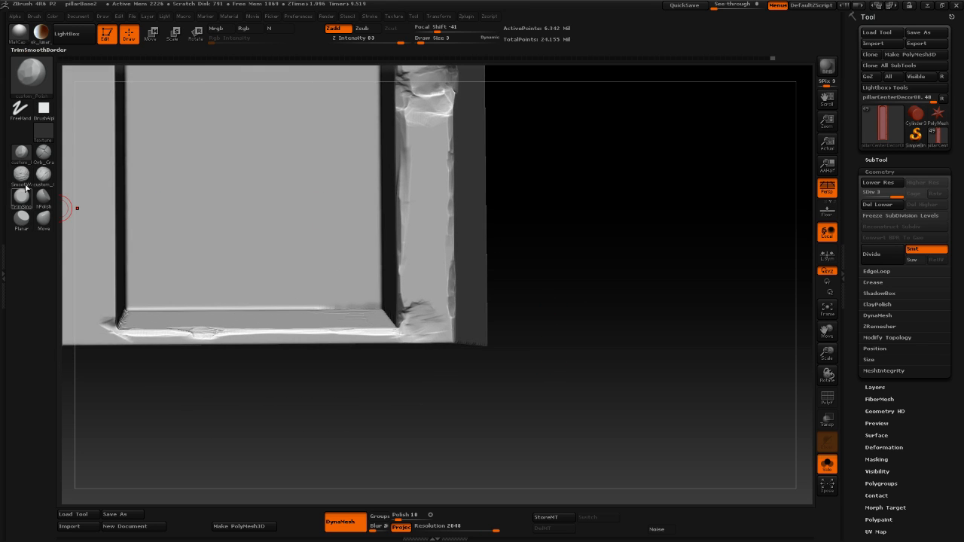
left_click(22, 152)
mouse_move(588, 233)
left_mouse_down("alt")
mouse_move(573, 271)
mouse_move(570, 245)
mouse_move(583, 264)
left_mouse_up("alt")
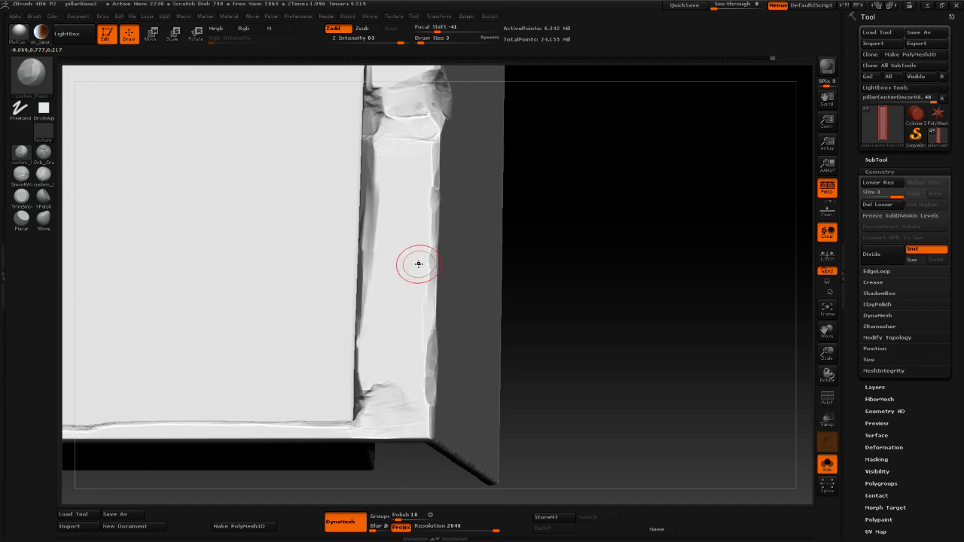
key("space")
left_click_drag(427, 316, 429, 318)
left_click_drag(533, 301, 640, 331)
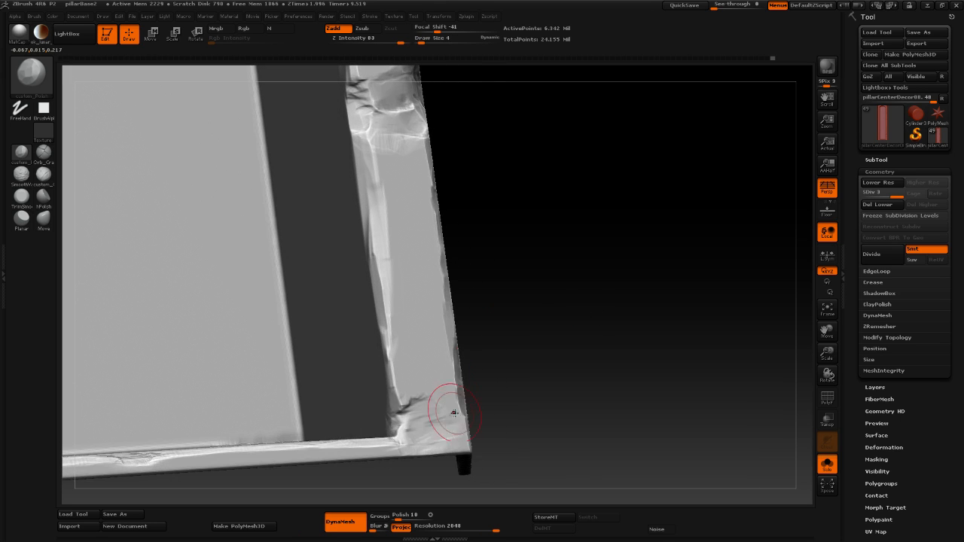
key("space")
left_click(444, 426)
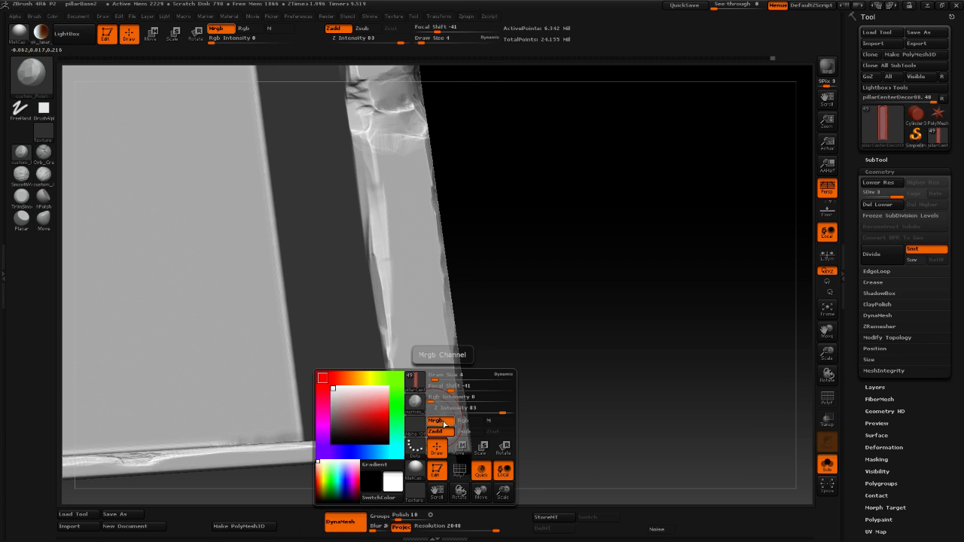
left_click(443, 424)
left_click_drag(435, 376, 433, 376)
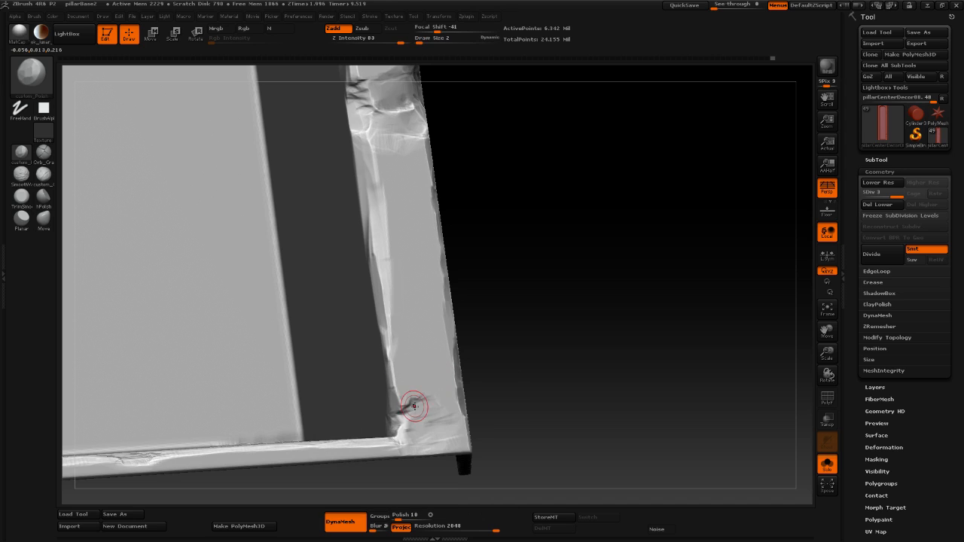
mouse_move(416, 419)
left_mouse_down()
mouse_move(405, 415)
mouse_move(409, 399)
mouse_move(428, 405)
left_mouse_up()
left_click_drag(535, 379, 420, 419)
key("shift")
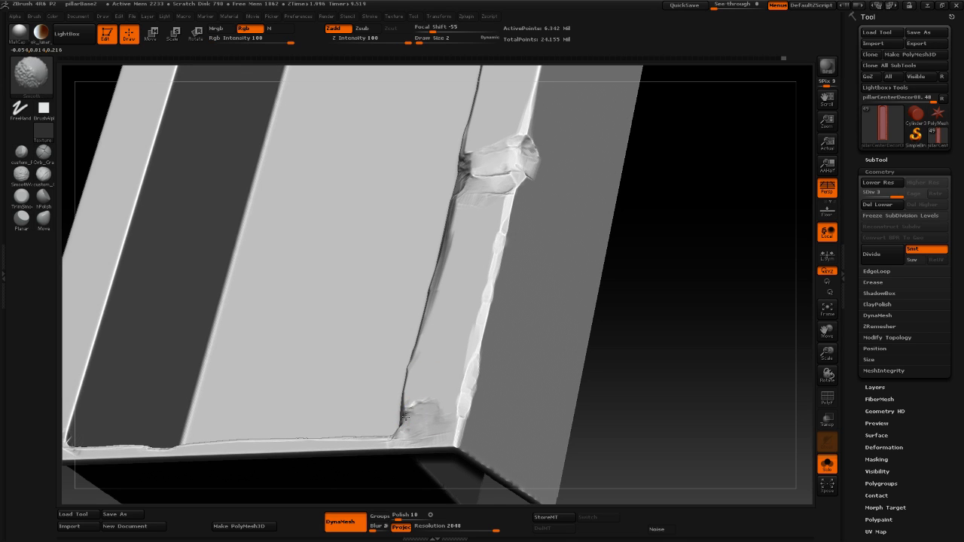
Smooth the inner corner of the strip's lower notch and touch up the ridge across its face.
mouse_move(622, 348)
left_mouse_down()
mouse_move(649, 387)
mouse_move(577, 300)
mouse_move(592, 327)
mouse_move(534, 284)
mouse_move(571, 323)
mouse_move(588, 433)
left_mouse_up()
left_click_drag(412, 217, 409, 218, "shift")
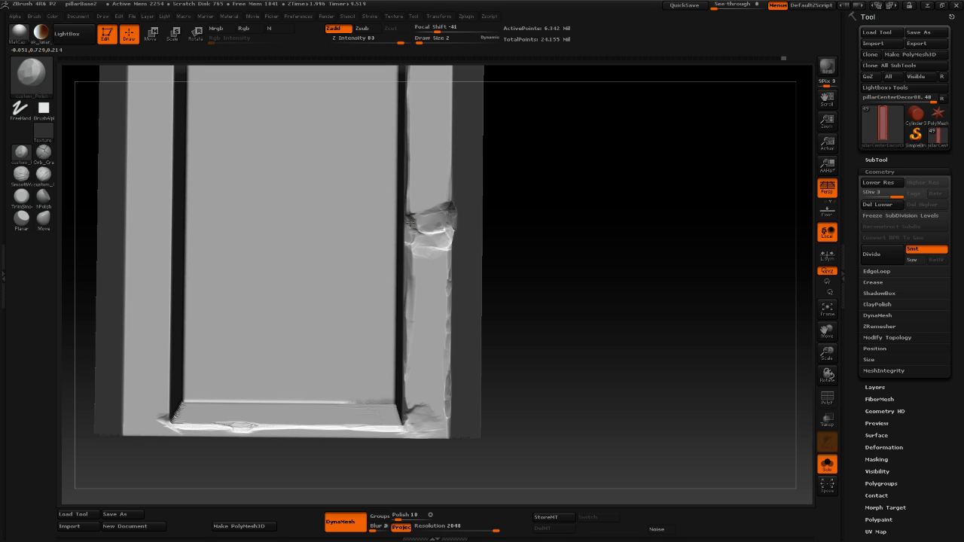
left_click_drag(592, 201, 478, 226)
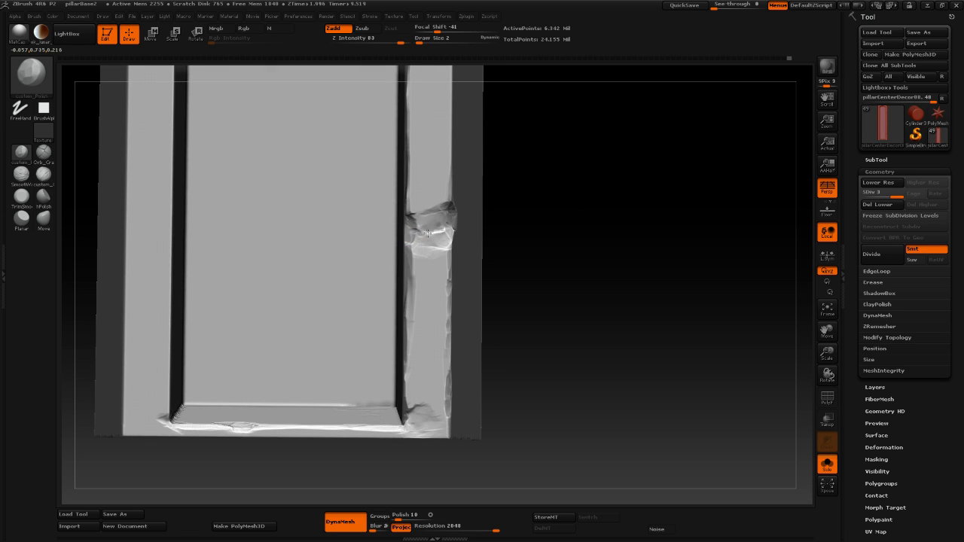
left_click_drag(598, 215, 564, 295)
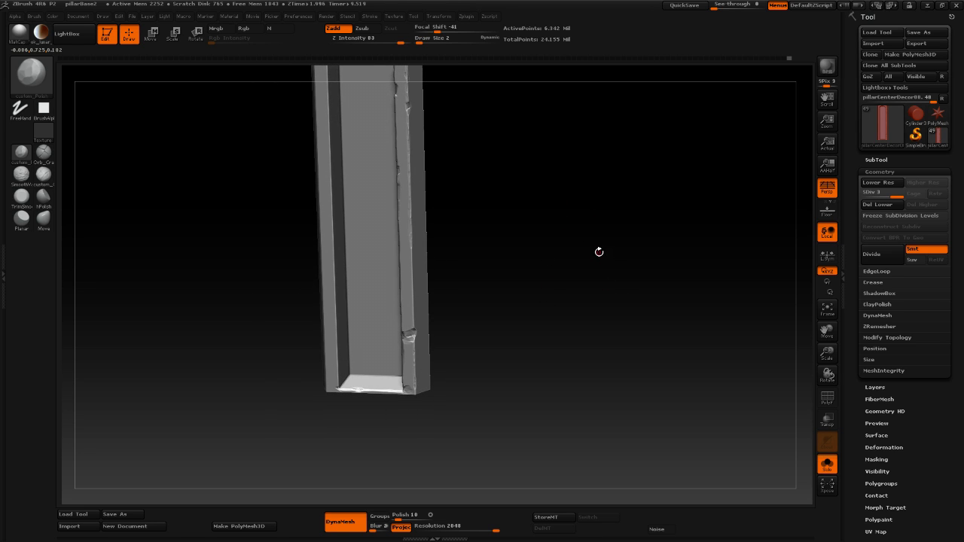
left_click_drag(574, 345, 558, 273, "shift")
left_click_drag(558, 274, 580, 323, "alt")
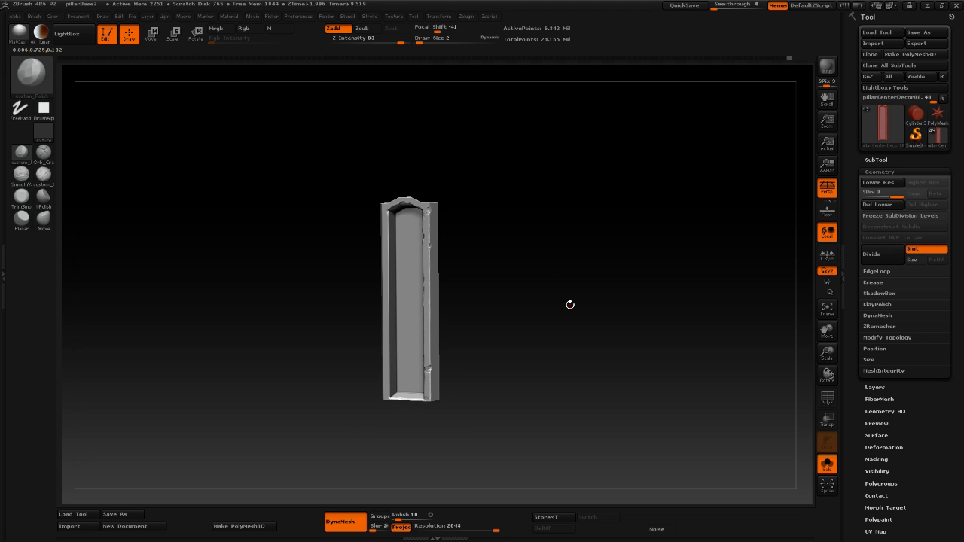